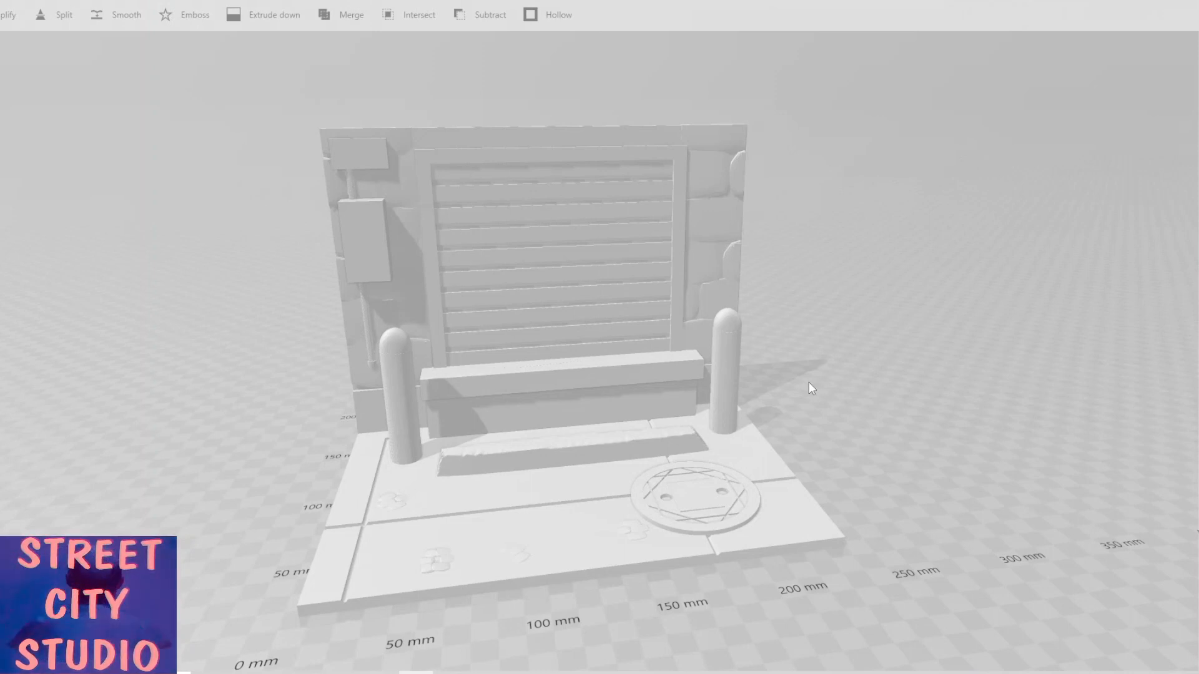
# Select the manhole cover in the base's pavement and move it off the base along X to about 302 mm.
pyautogui.scroll(-3, 810, 384)
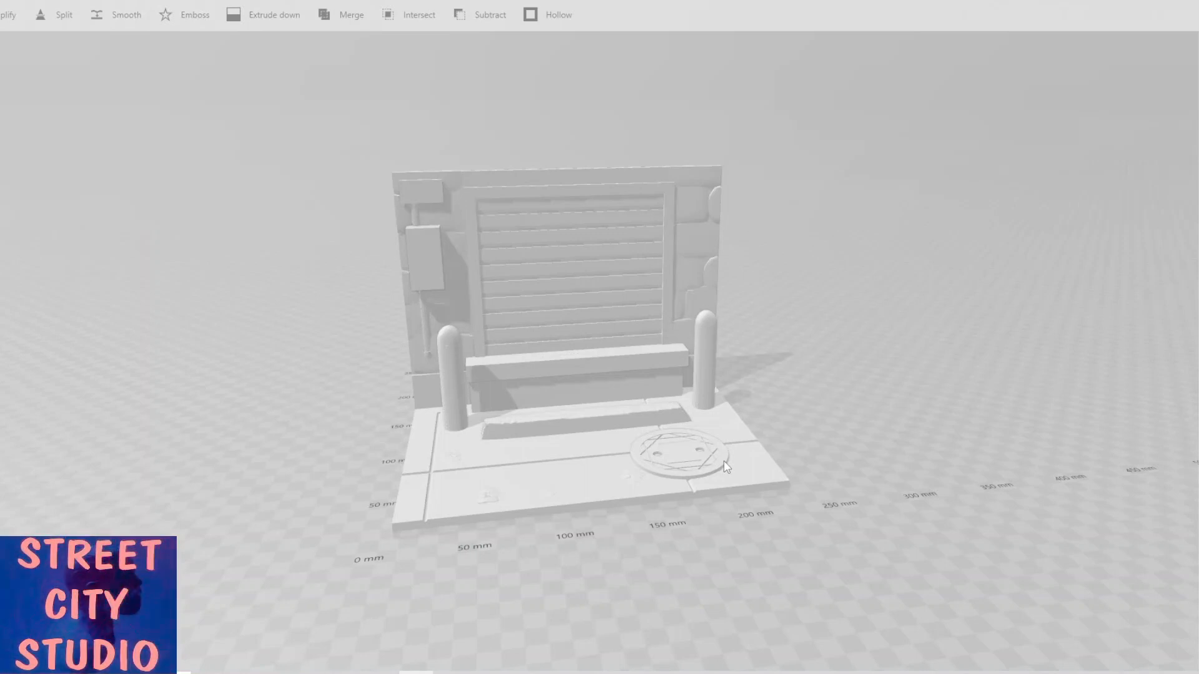
pyautogui.scroll(4, 725, 467)
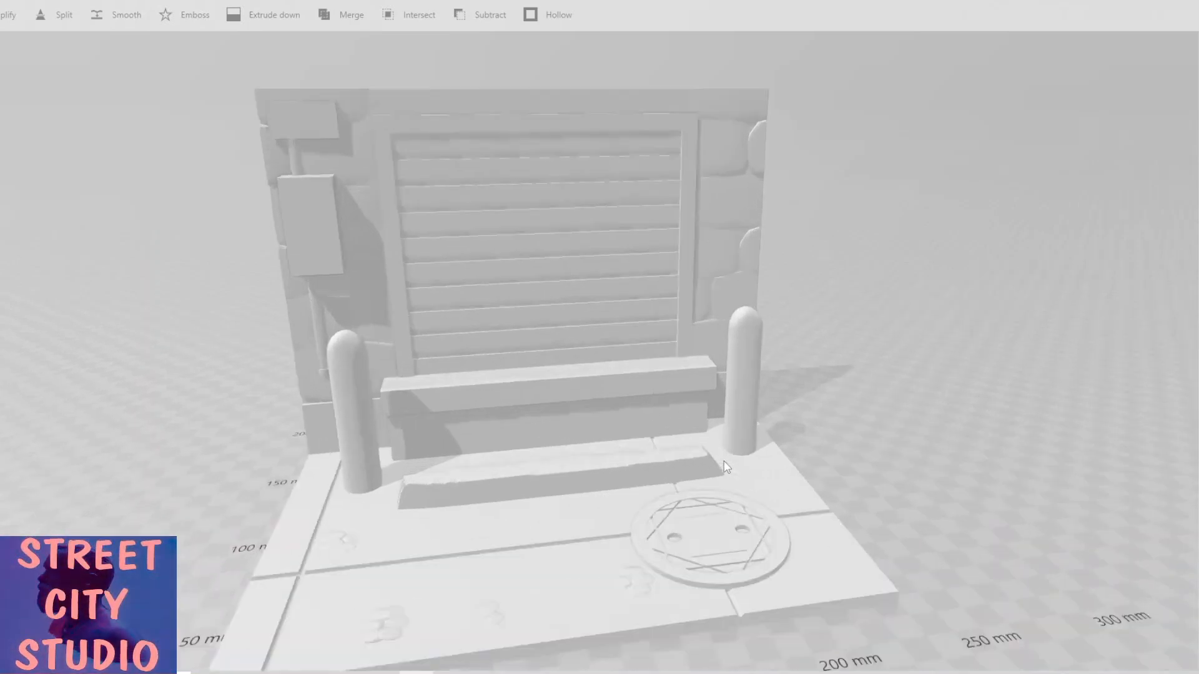
pyautogui.scroll(1, 702, 459)
pyautogui.scroll(-2, 624, 415)
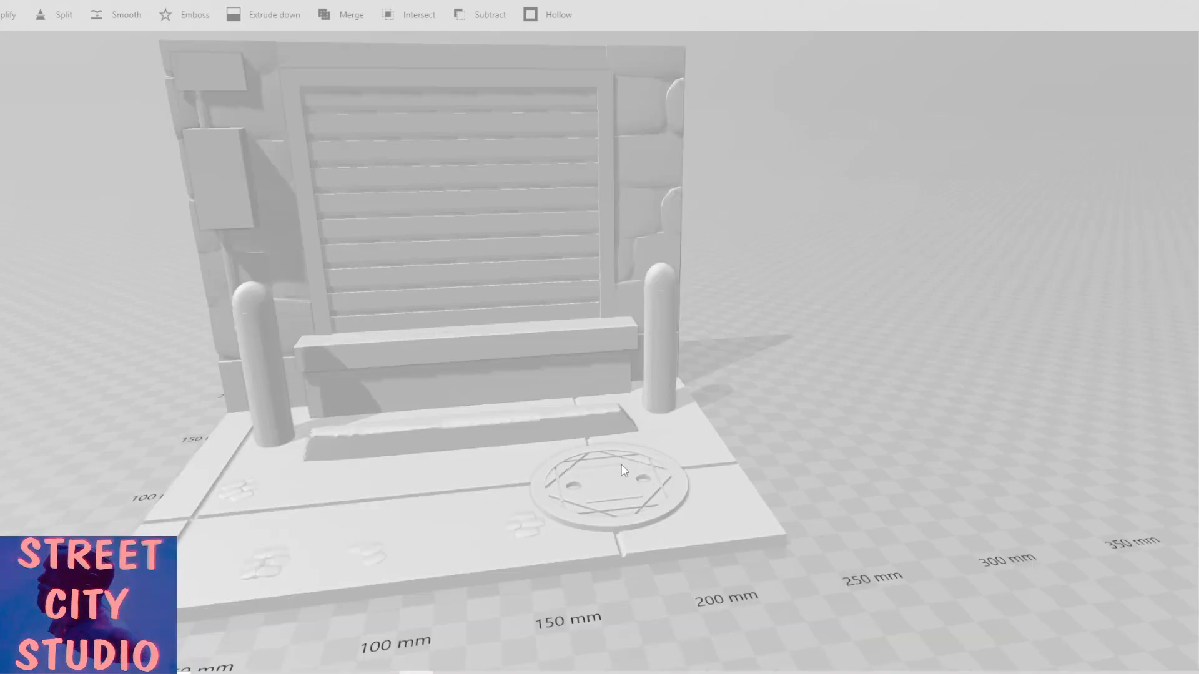
pyautogui.scroll(4, 620, 467)
pyautogui.moveTo(626, 529); pyautogui.dragTo(539, 450, button='right')
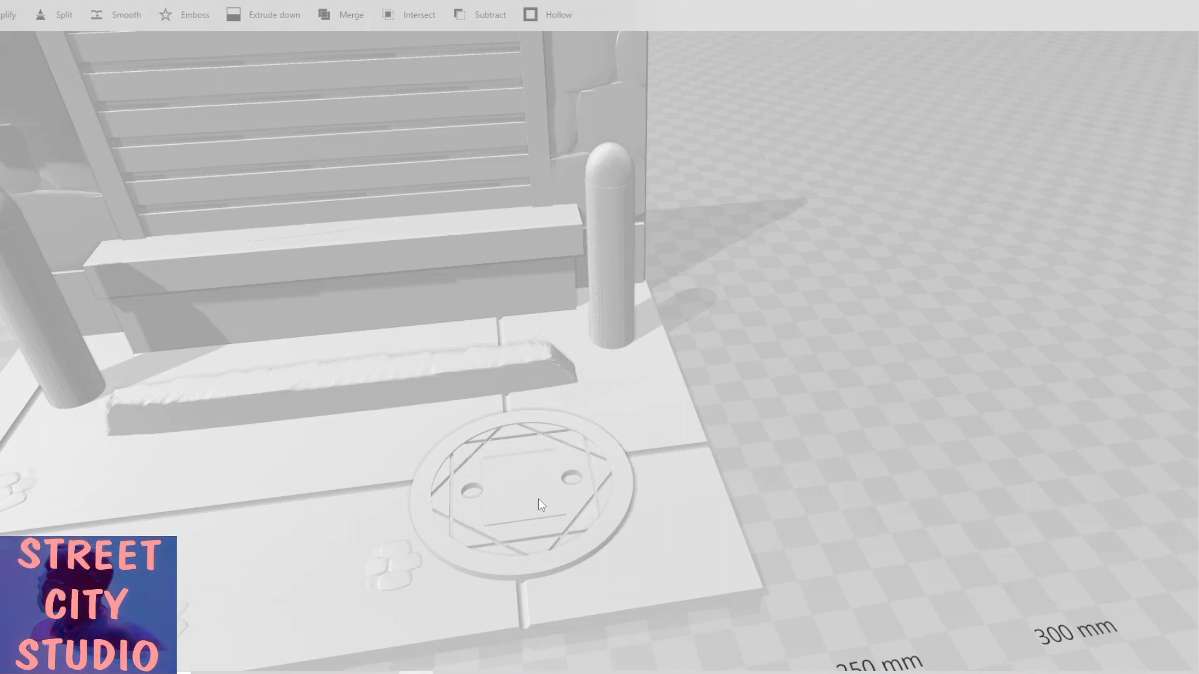
pyautogui.click(571, 552)
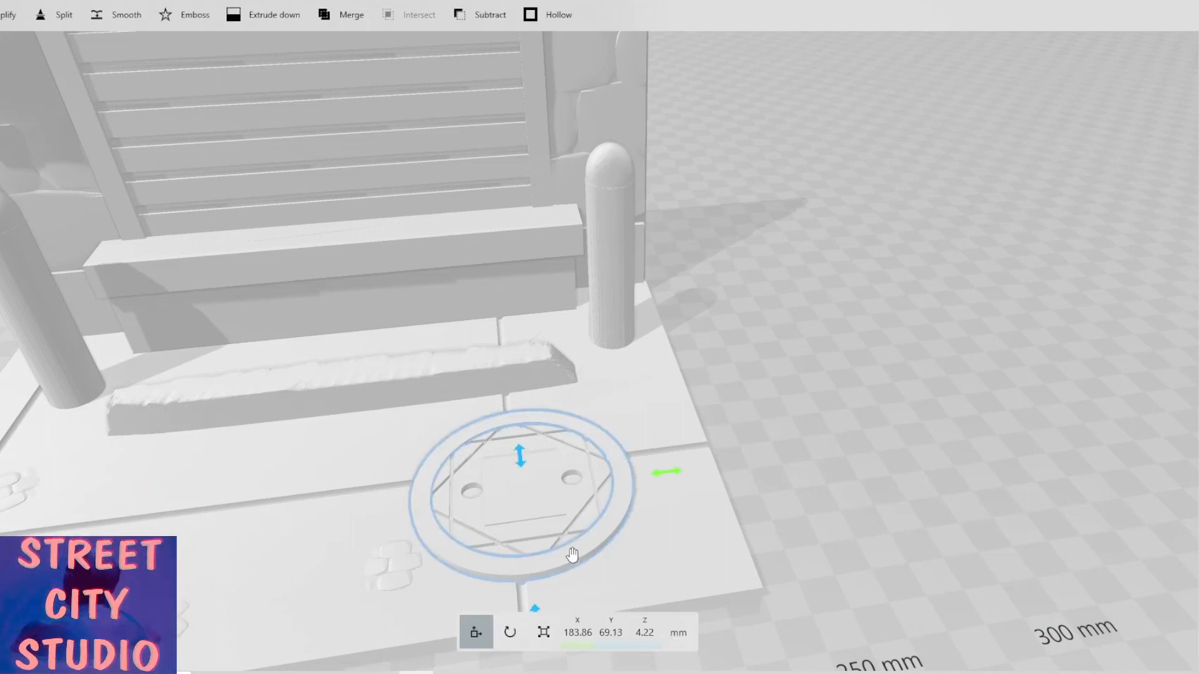
pyautogui.keyDown('ctrl'); pyautogui.click(575, 507); pyautogui.keyUp('ctrl')
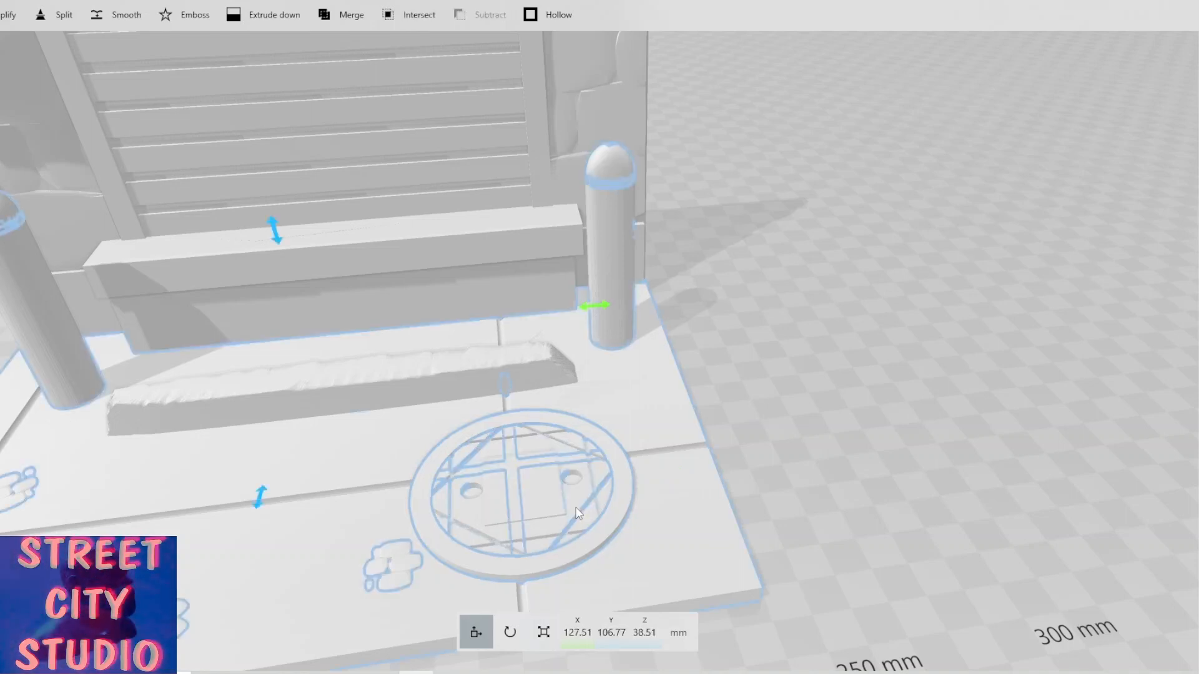
pyautogui.click(623, 516)
pyautogui.keyDown('ctrl'); pyautogui.click(590, 516); pyautogui.keyUp('ctrl')
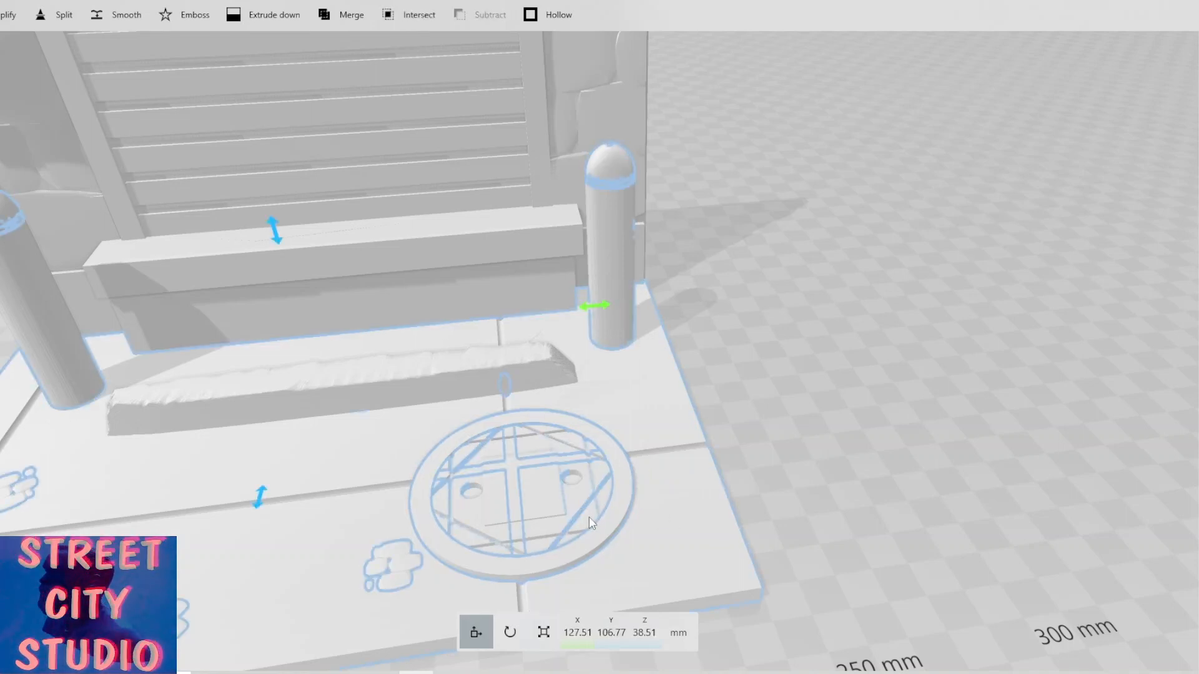
pyautogui.click(583, 497)
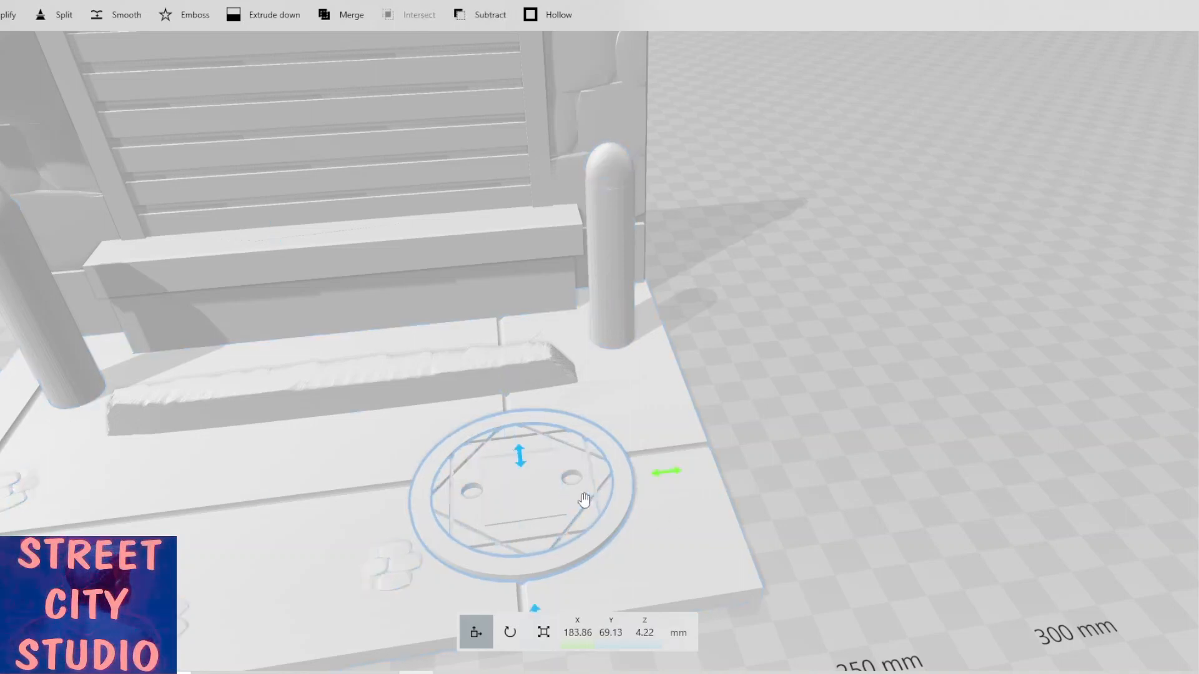
pyautogui.keyDown('ctrl'); pyautogui.click(521, 487); pyautogui.keyUp('ctrl')
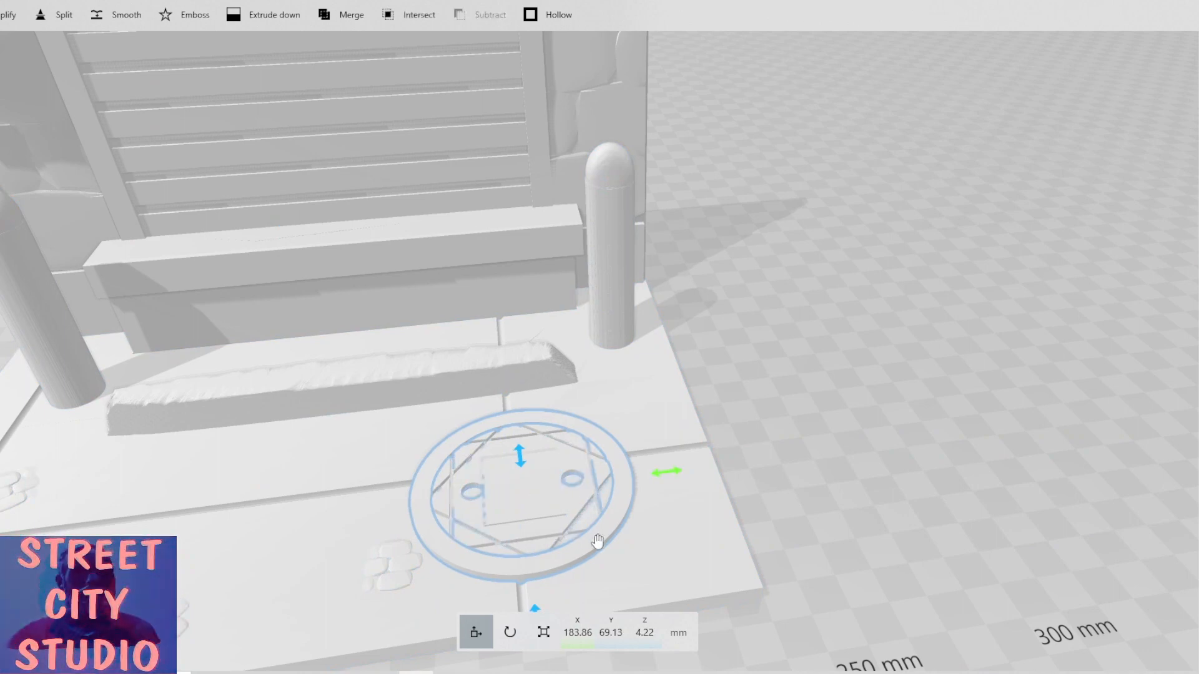
pyautogui.moveTo(669, 476); pyautogui.dragTo(994, 458)
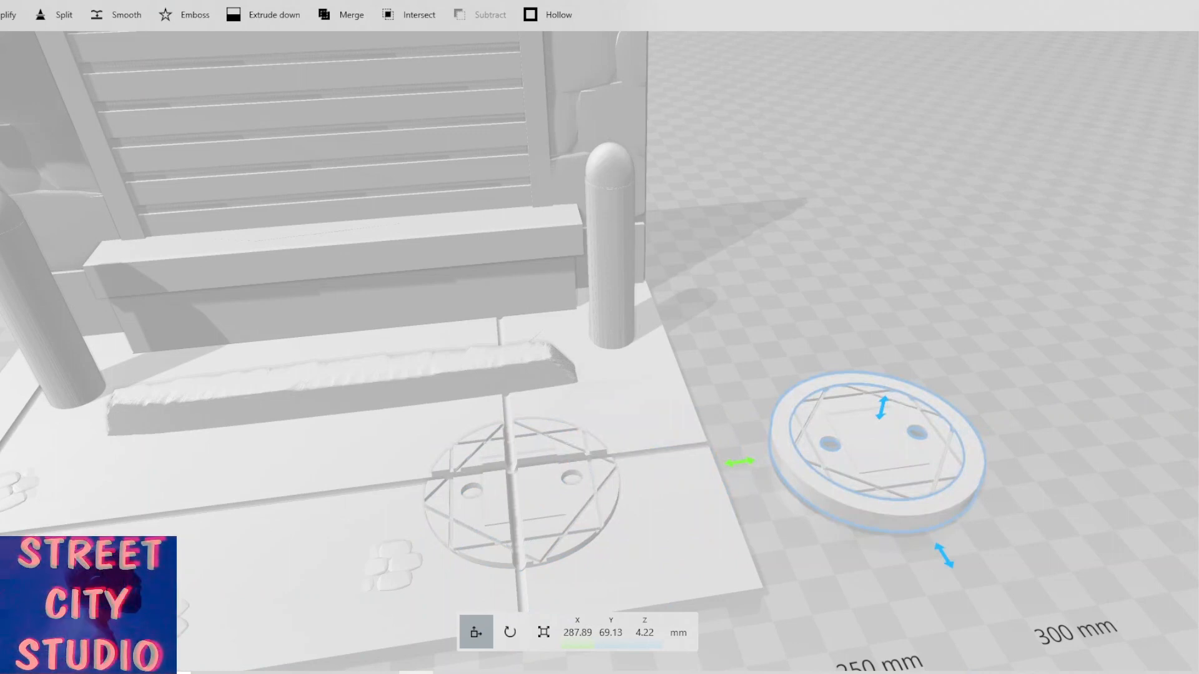
pyautogui.hotkey('ctrl', 'z')
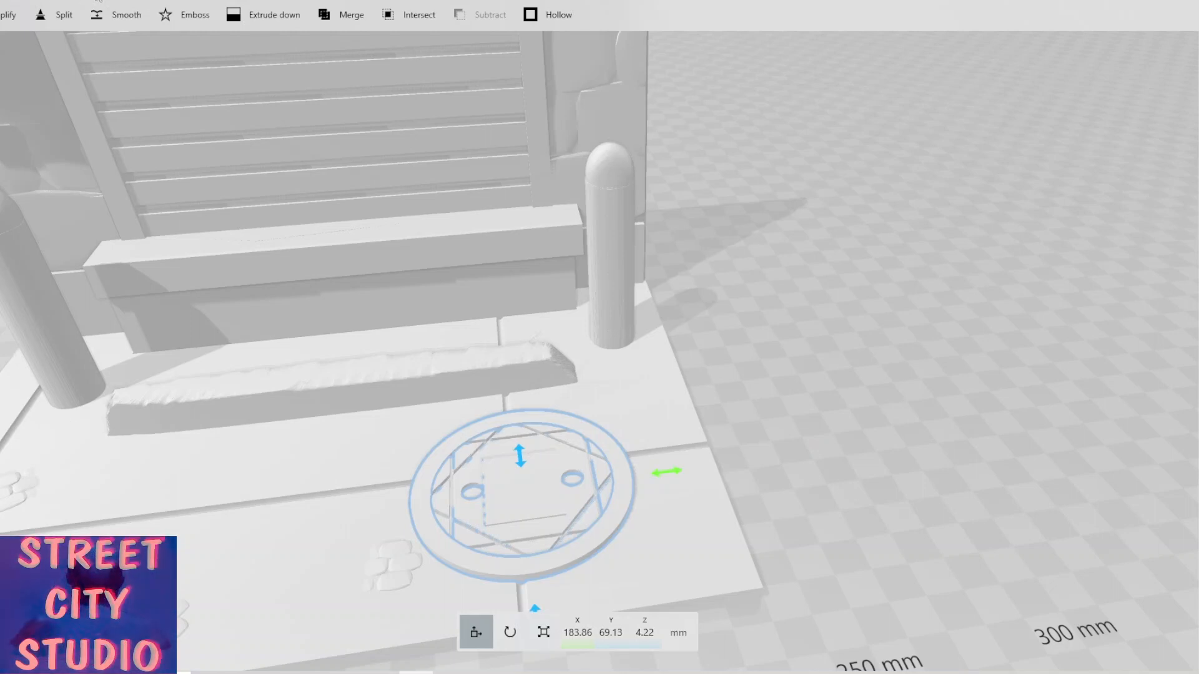
pyautogui.moveTo(669, 476); pyautogui.dragTo(1048, 417)
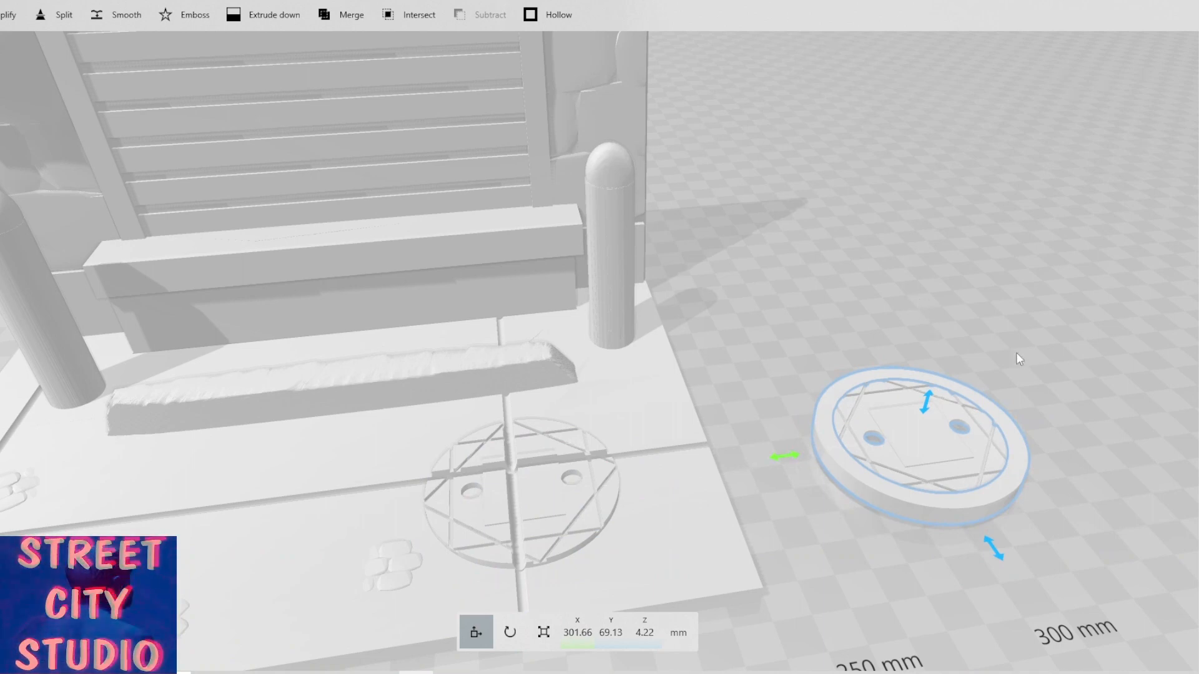
# Shift the manhole cover a little further along X to about 315 mm.
pyautogui.moveTo(836, 318); pyautogui.dragTo(752, 294, button='right')
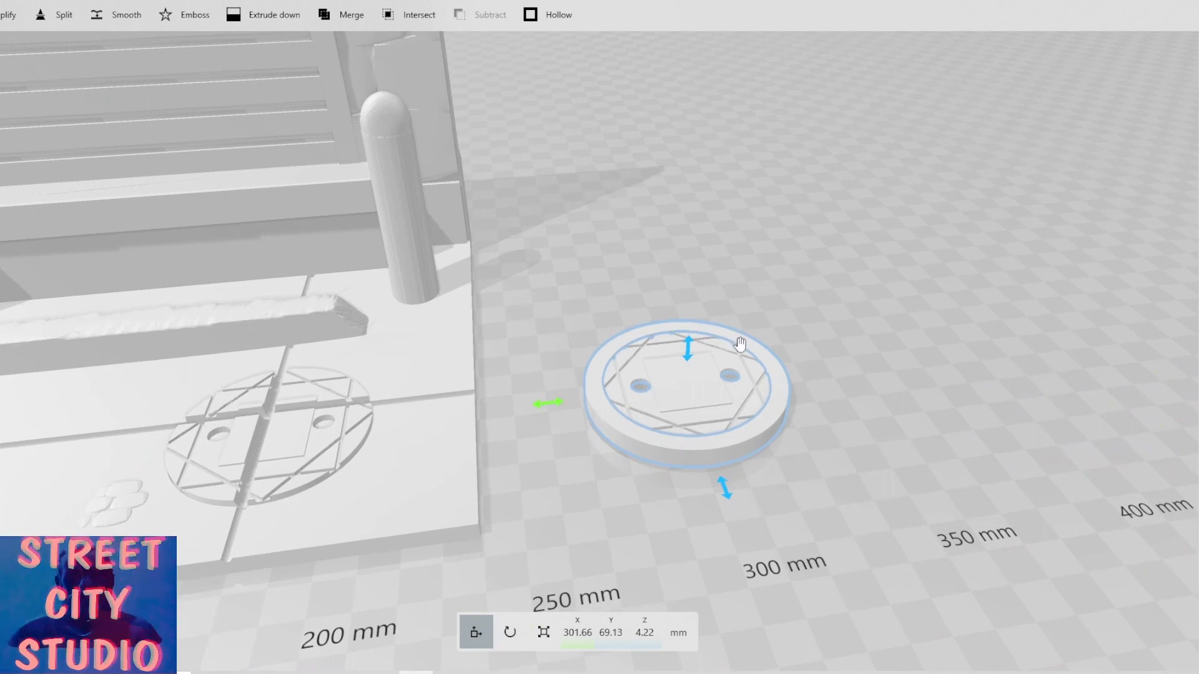
pyautogui.scroll(2, 747, 360)
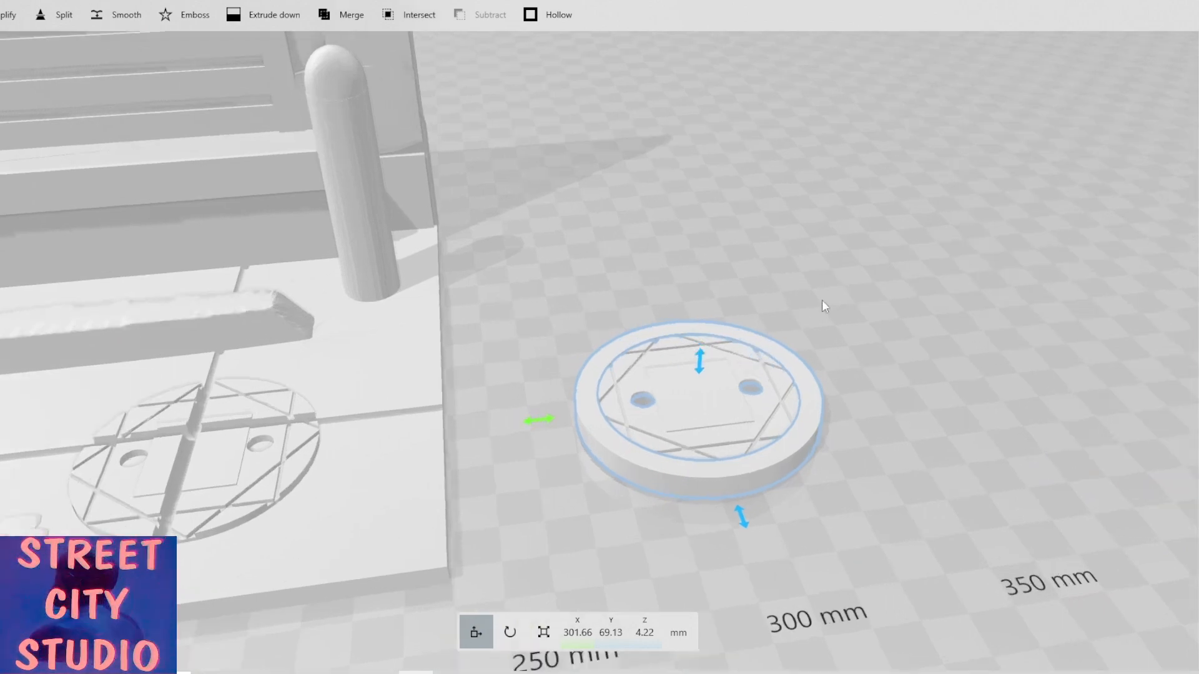
pyautogui.moveTo(821, 300)
pyautogui.mouseDown()
pyautogui.moveTo(774, 377)
pyautogui.moveTo(822, 283)
pyautogui.mouseUp()
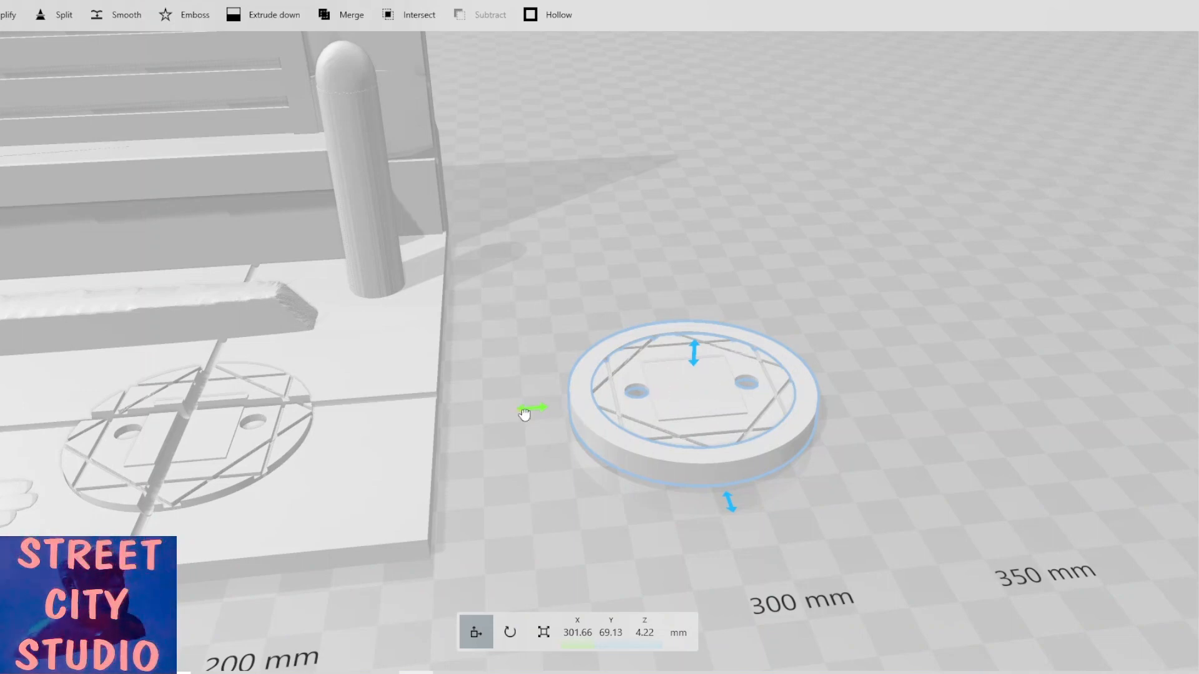
pyautogui.moveTo(527, 412); pyautogui.dragTo(580, 414)
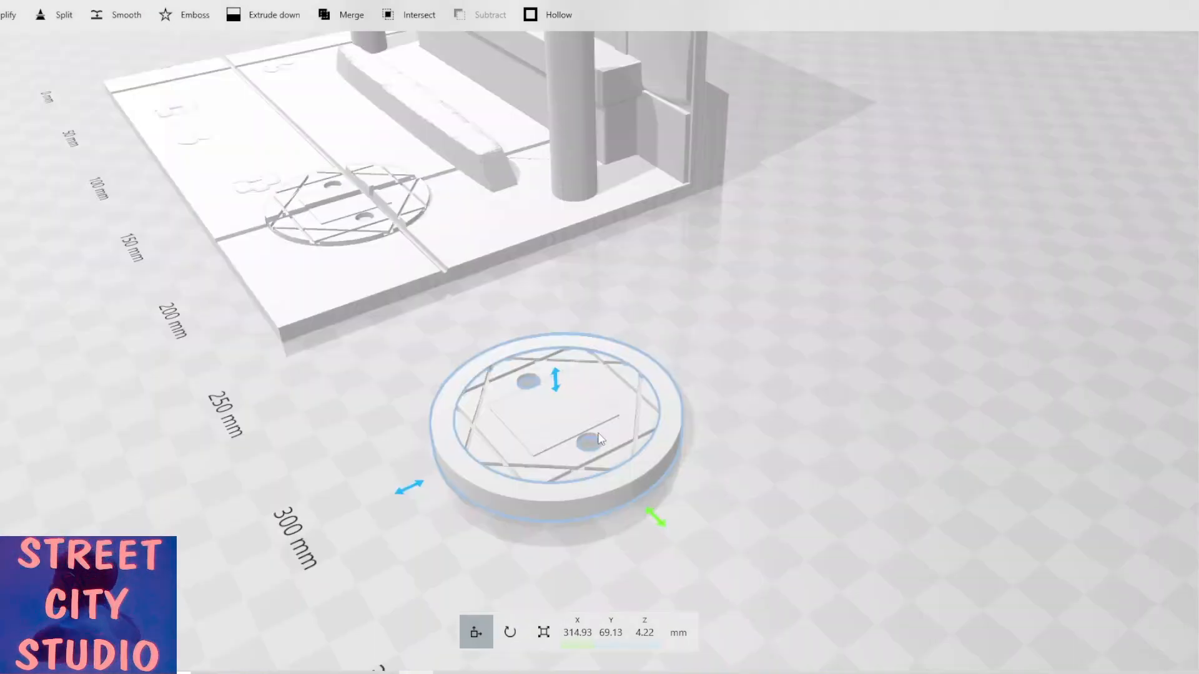
pyautogui.moveTo(693, 422); pyautogui.dragTo(837, 404)
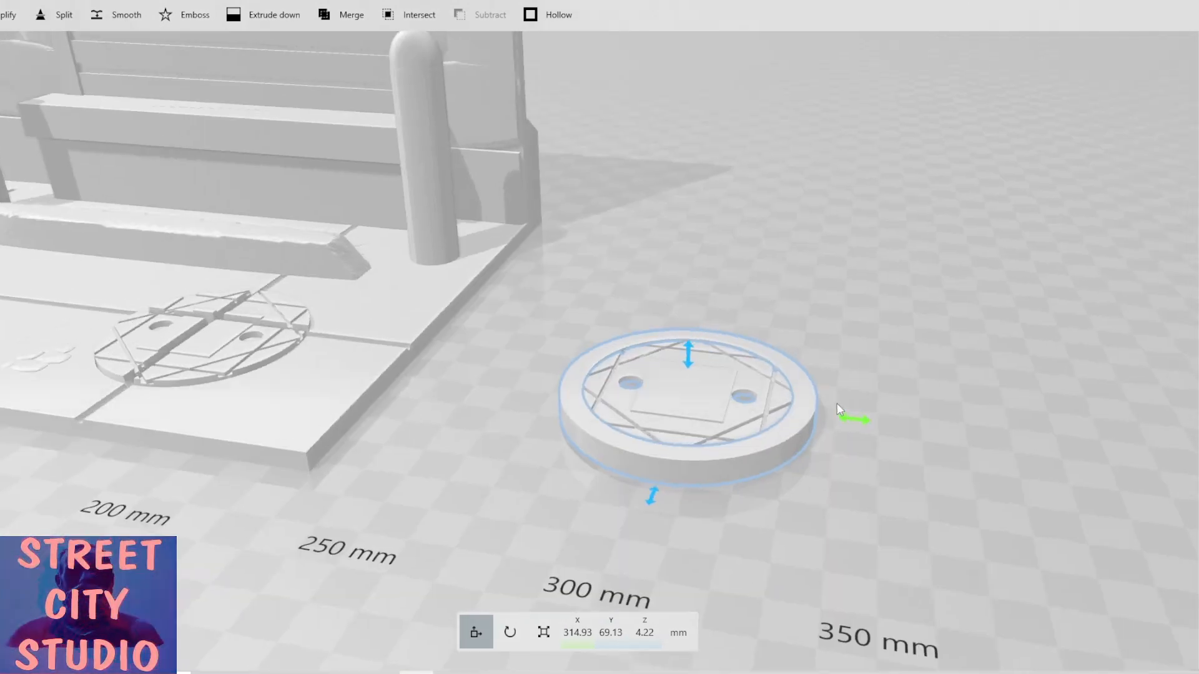
# Select the Street City Studio logo plaque and move it next to the manhole cover, to about X 408 mm.
pyautogui.scroll(-3, 837, 404)
pyautogui.scroll(-3, 608, 310)
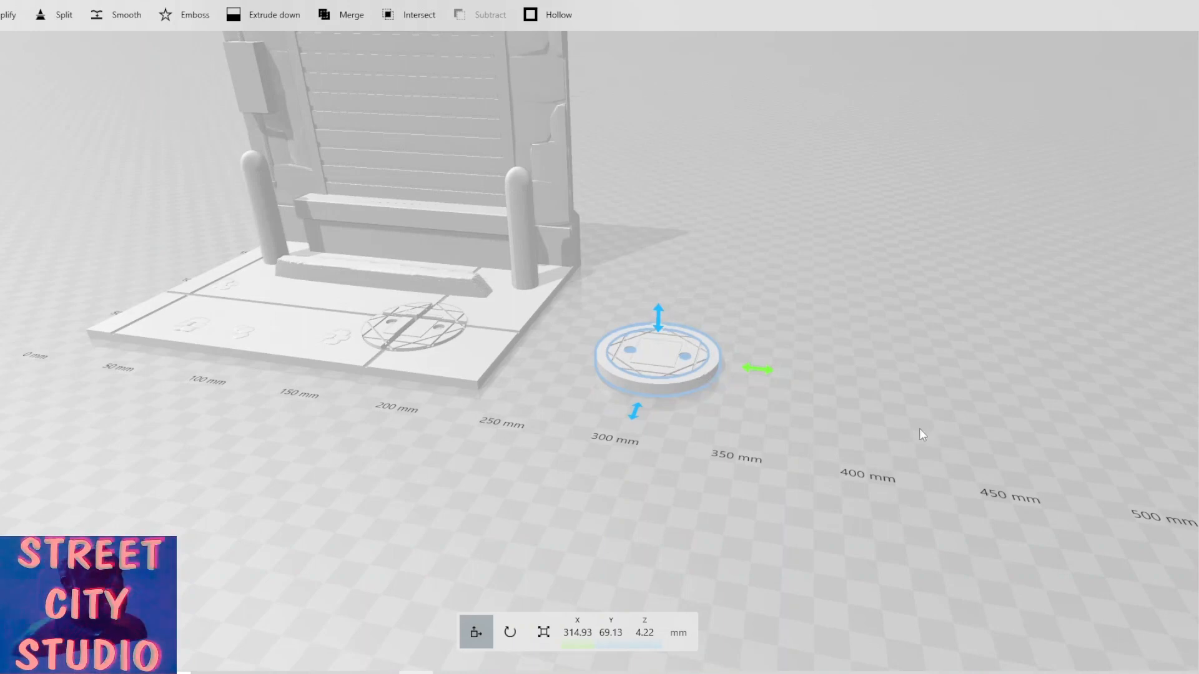
pyautogui.moveTo(919, 429); pyautogui.dragTo(703, 406, button='right')
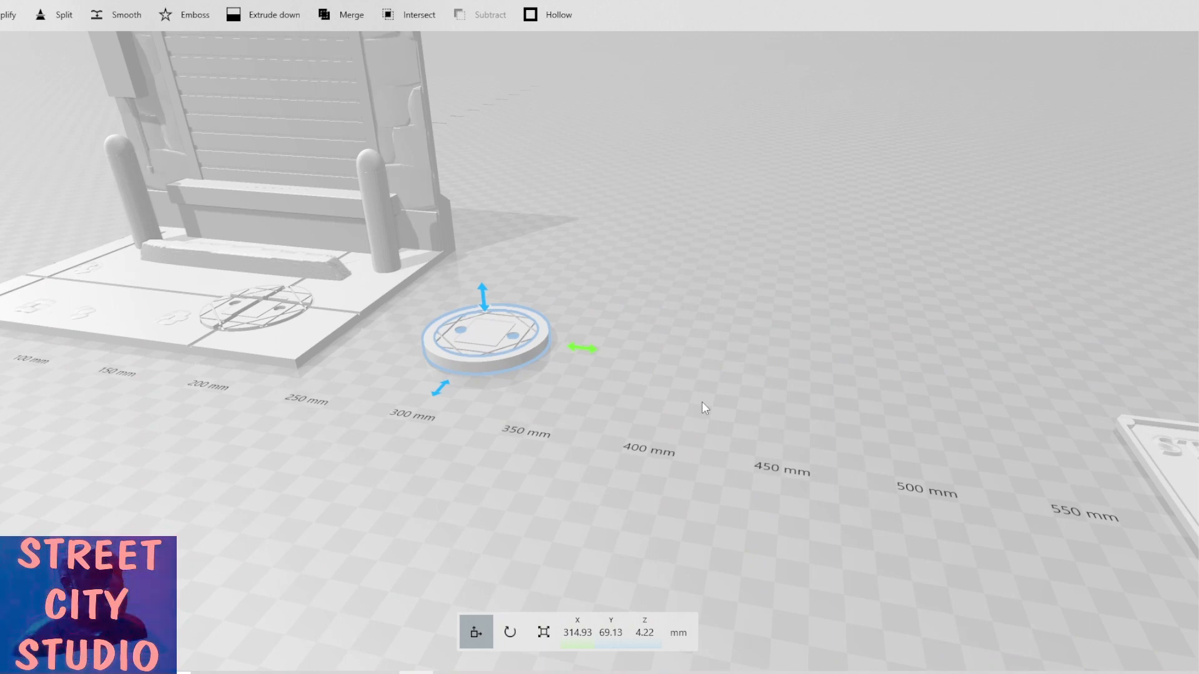
pyautogui.scroll(-2, 703, 404)
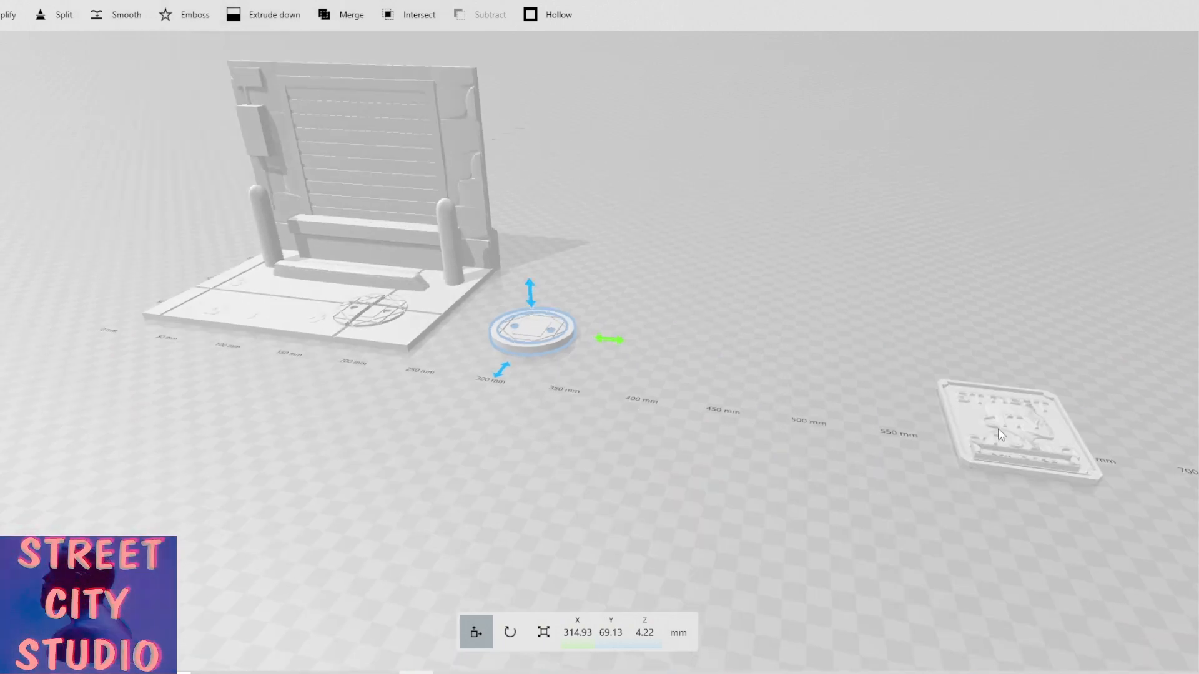
pyautogui.click(998, 428)
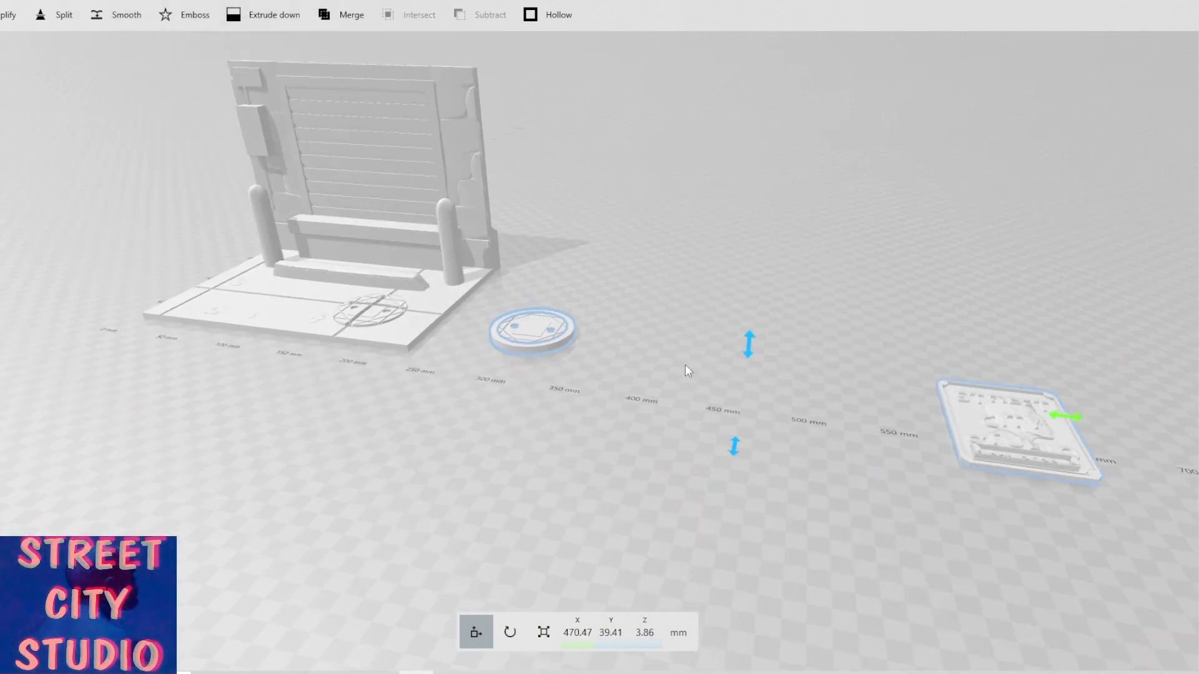
pyautogui.keyDown('ctrl'); pyautogui.click(521, 323); pyautogui.keyUp('ctrl')
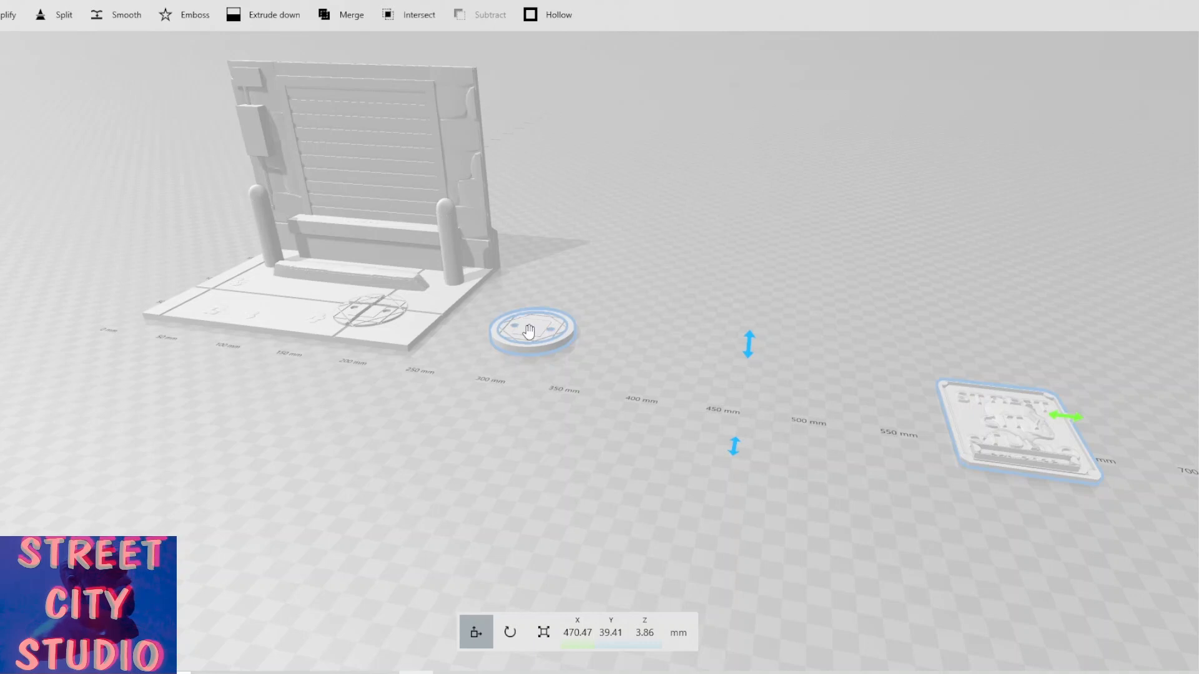
pyautogui.keyDown('ctrl'); pyautogui.click(564, 338); pyautogui.keyUp('ctrl')
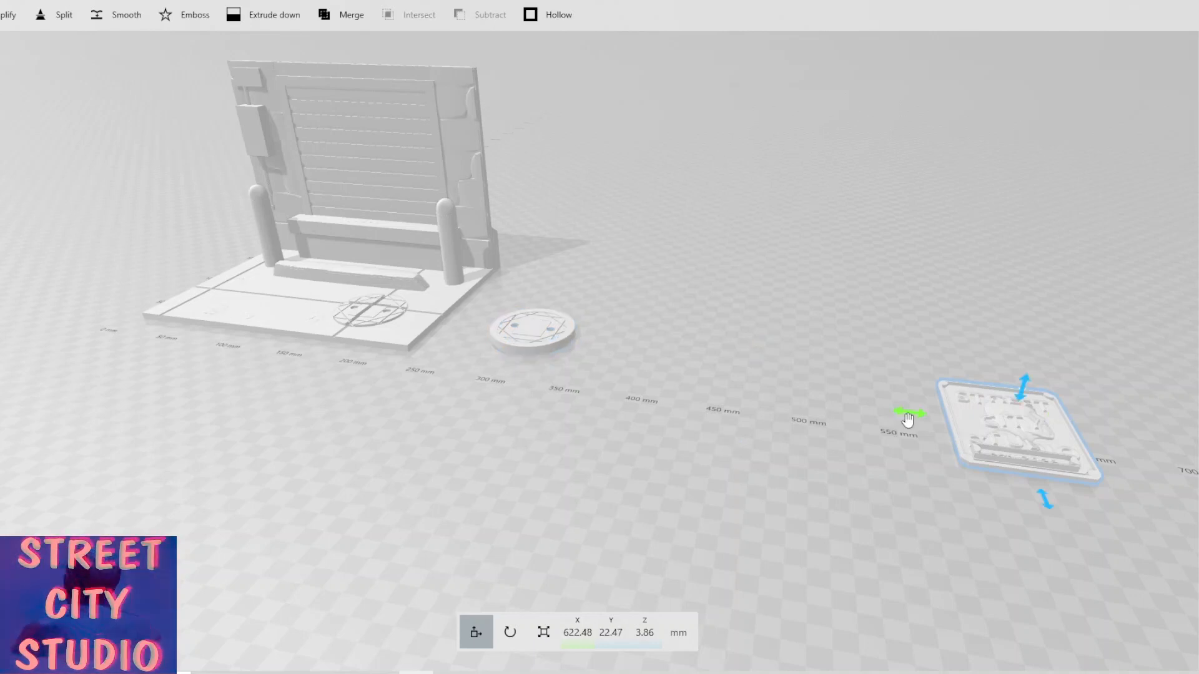
pyautogui.moveTo(908, 420); pyautogui.dragTo(581, 438)
pyautogui.moveTo(625, 446); pyautogui.dragTo(624, 437, button='right')
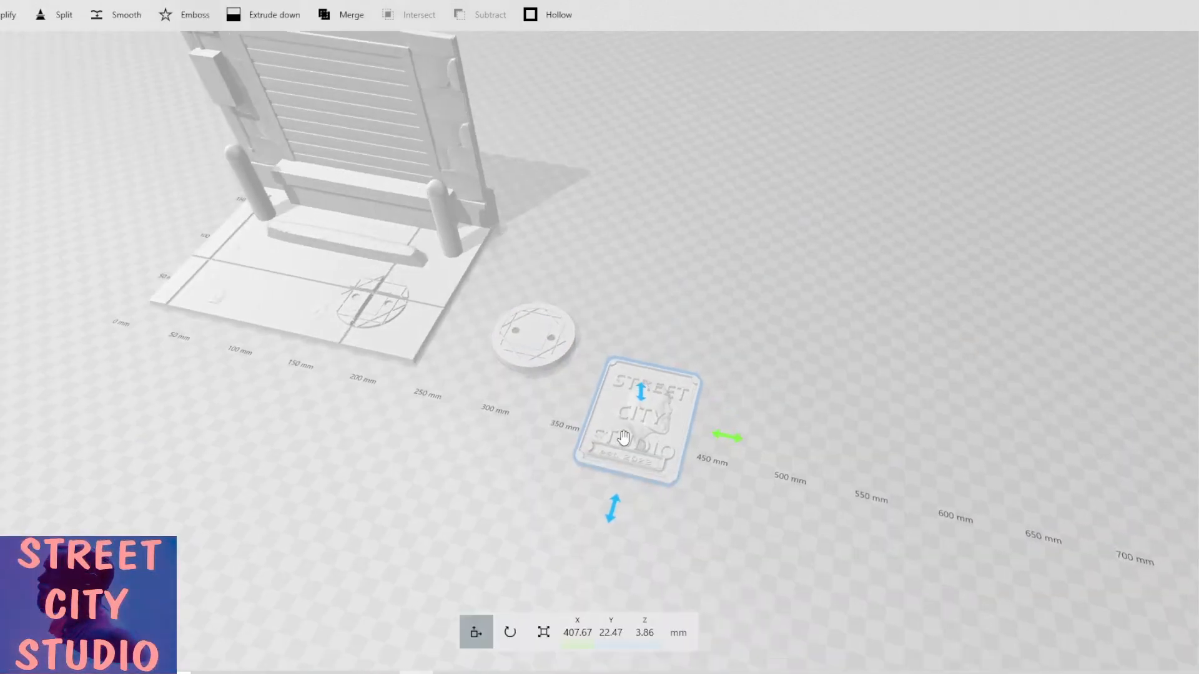
# Scale the logo plaque down uniformly to about 37 × 47 × 4.2 mm.
pyautogui.scroll(5, 624, 437)
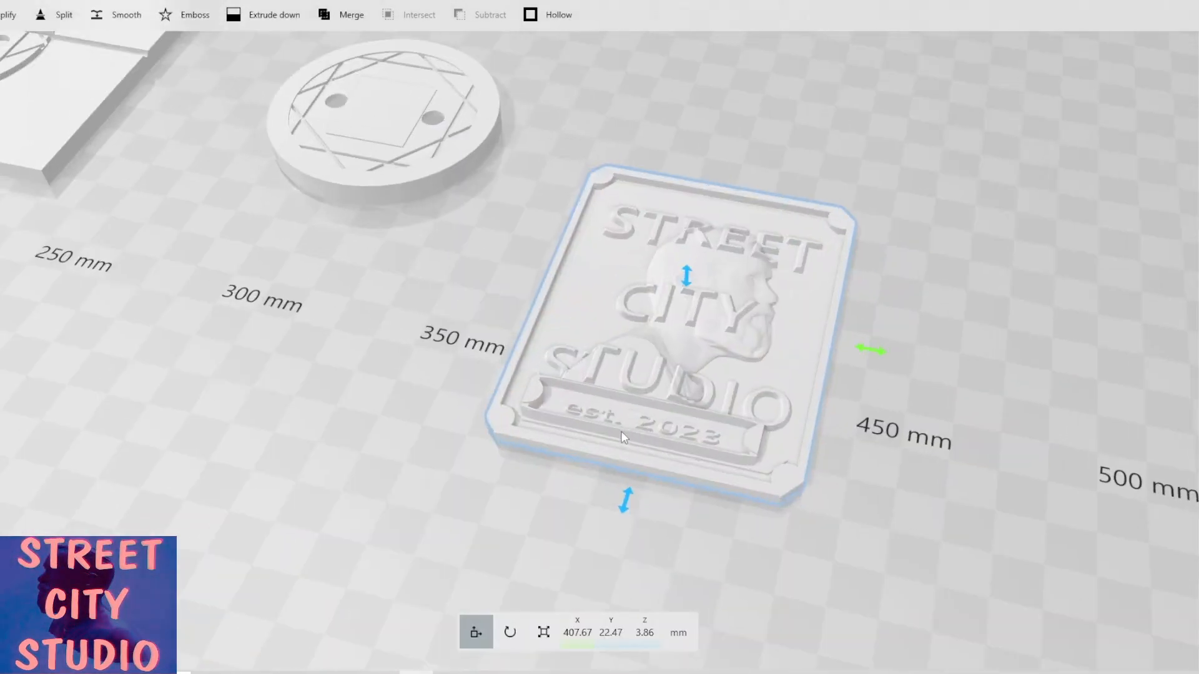
pyautogui.moveTo(518, 256); pyautogui.dragTo(487, 331, button='right')
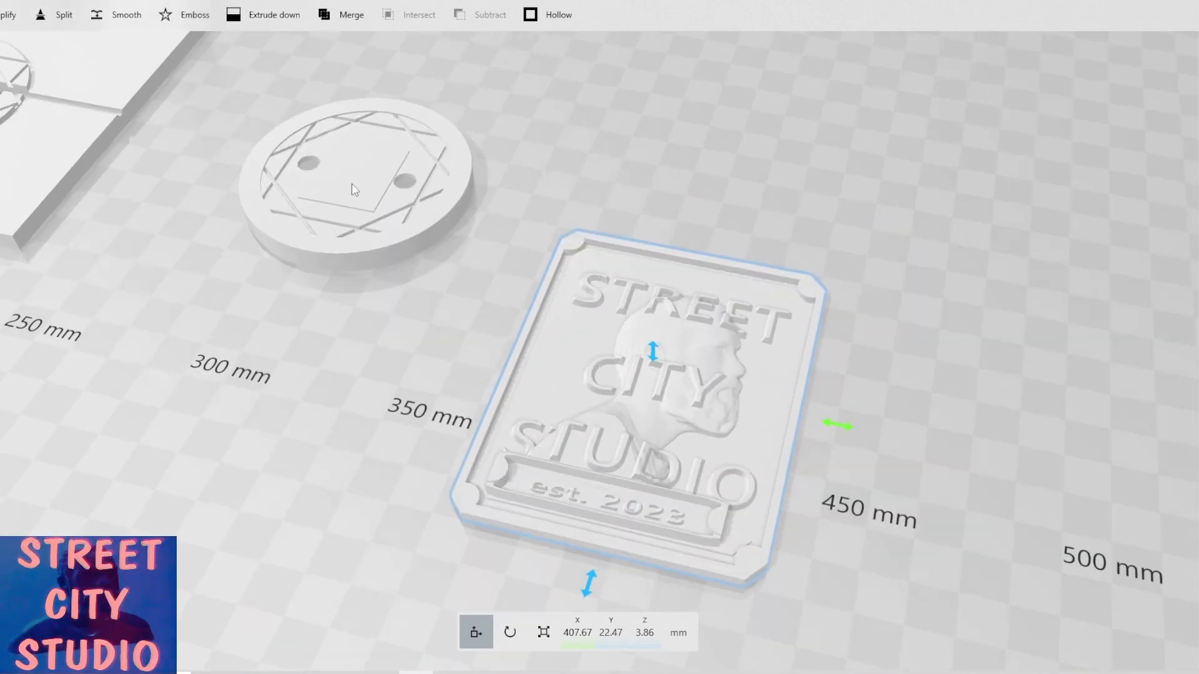
pyautogui.click(543, 632)
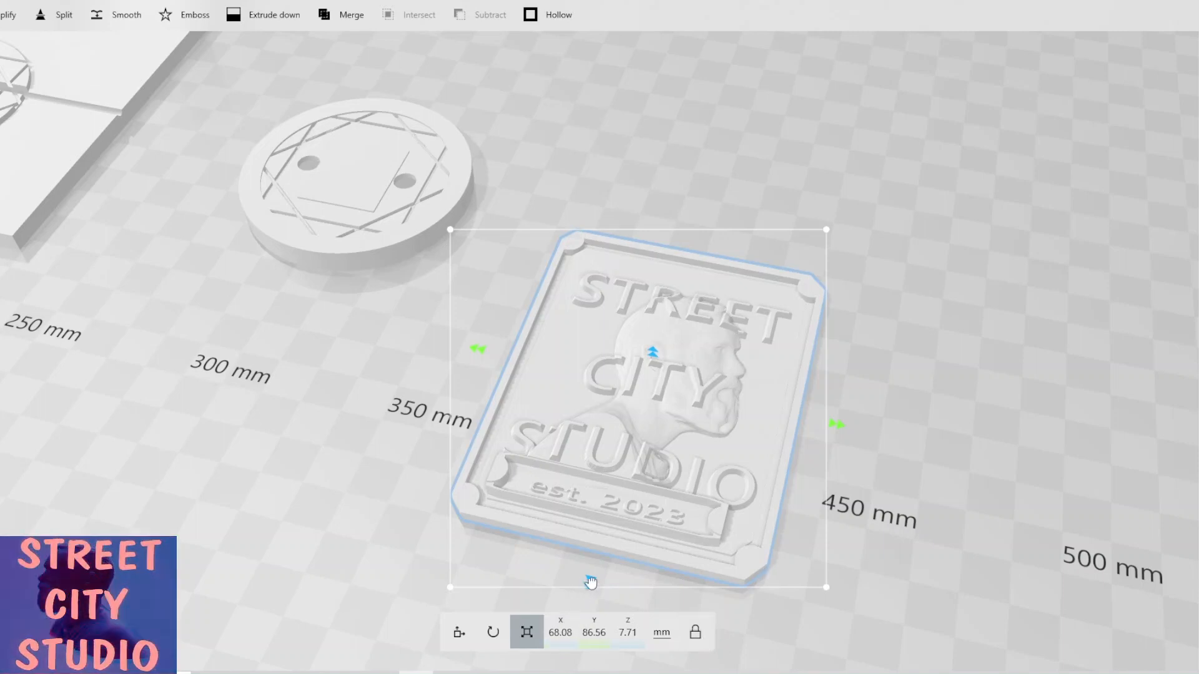
pyautogui.moveTo(590, 583); pyautogui.dragTo(630, 426)
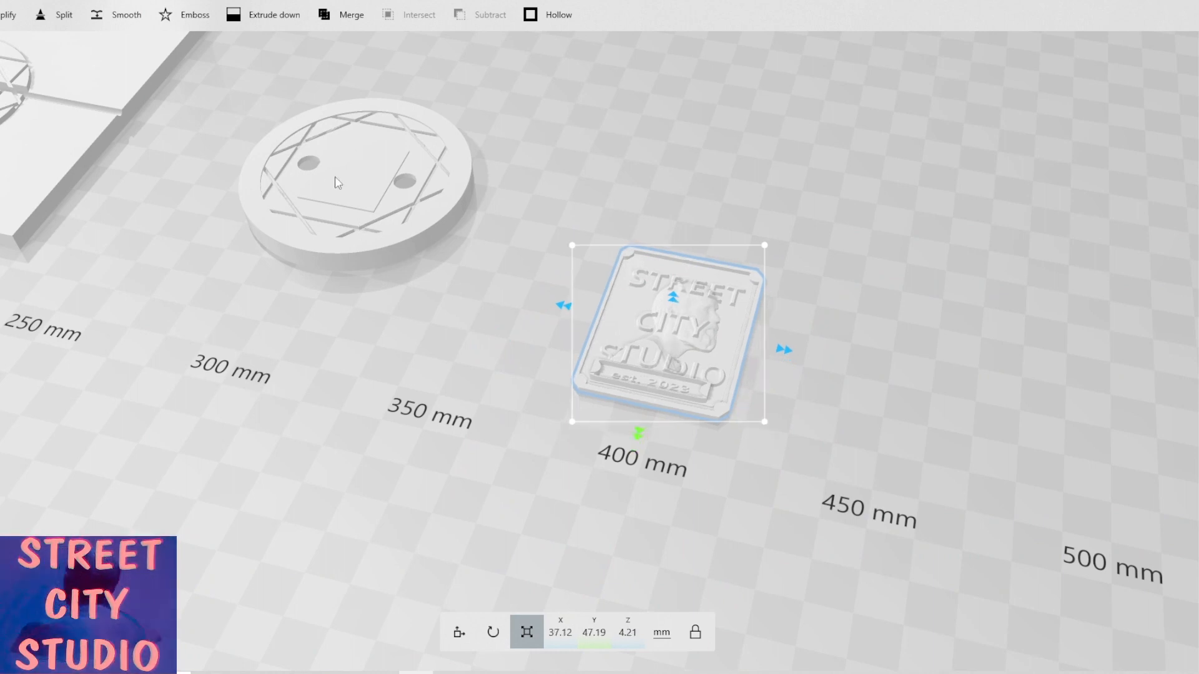
pyautogui.moveTo(357, 254); pyautogui.dragTo(410, 386, button='right')
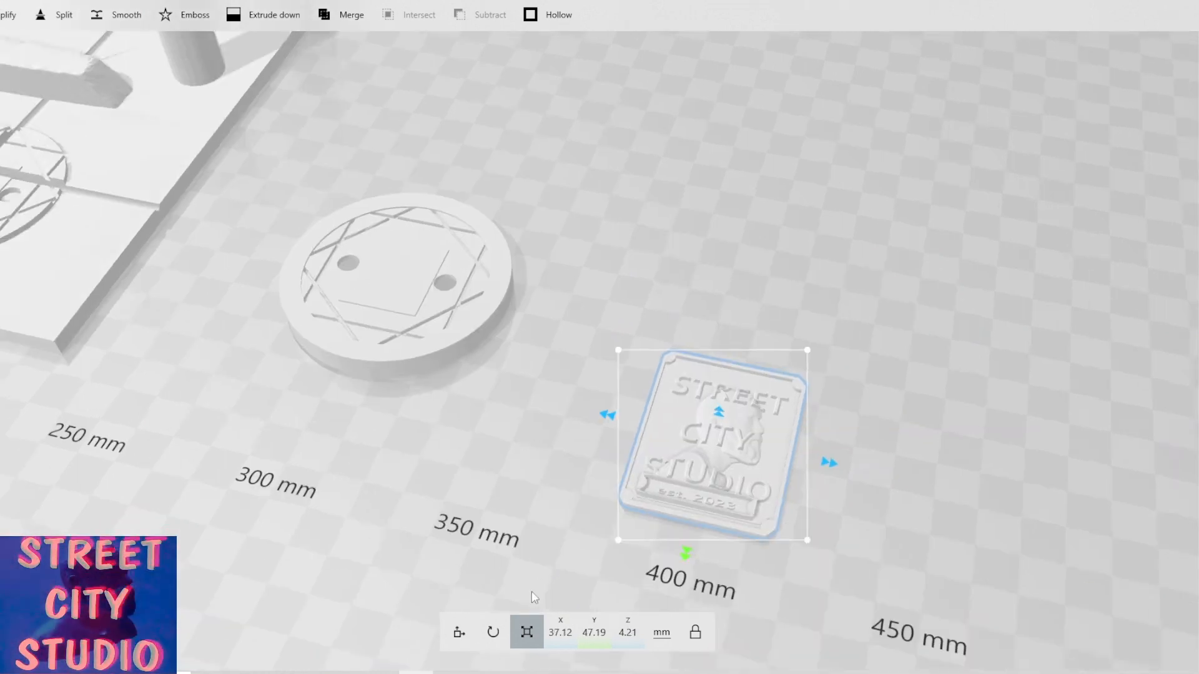
# Move the plaque over the manhole cover, to about X 315, Y 70 mm and raised to about 12.4 mm.
pyautogui.click(459, 632)
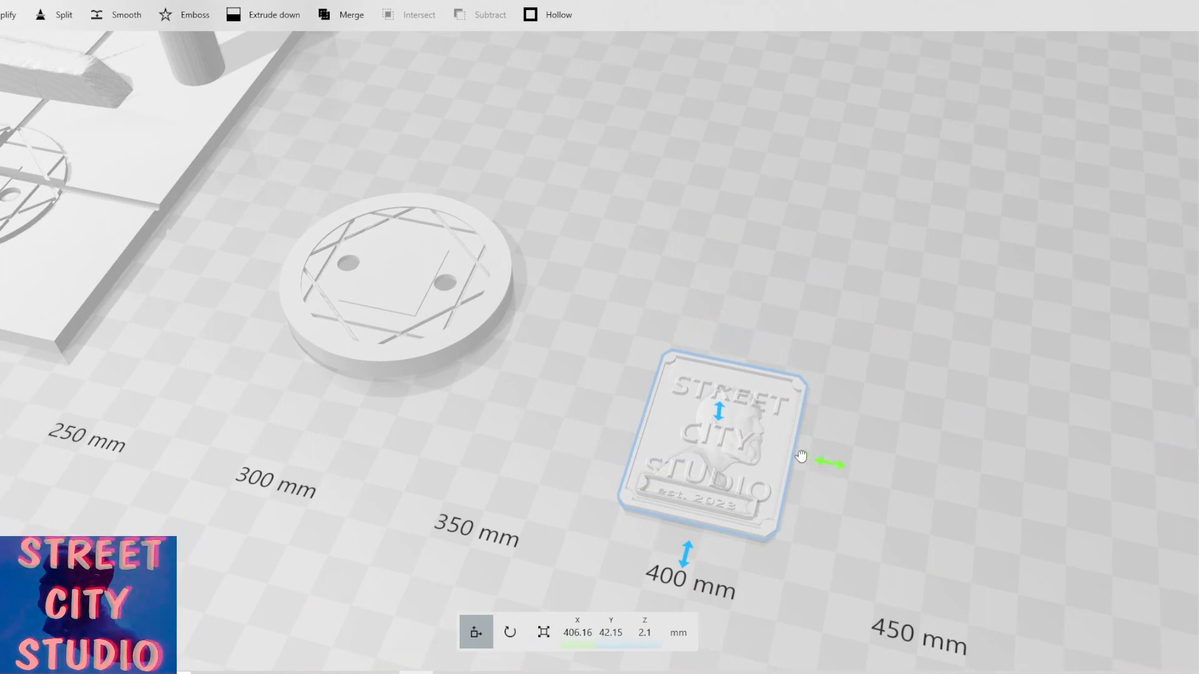
pyautogui.moveTo(801, 456); pyautogui.dragTo(459, 378)
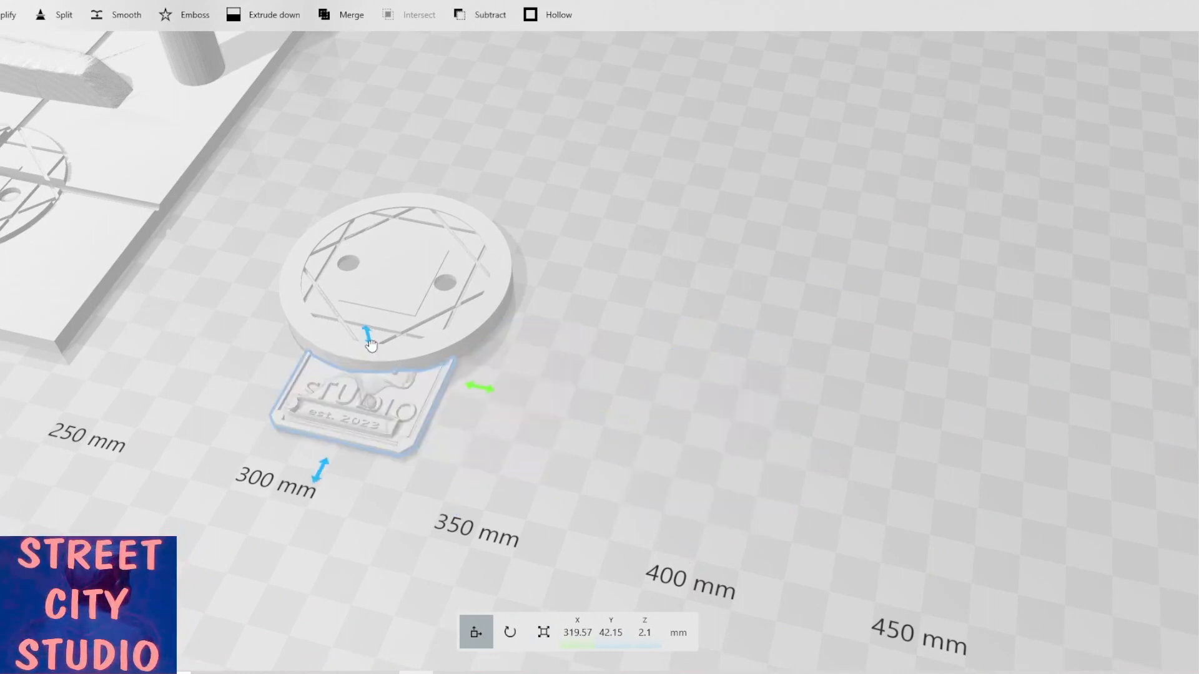
pyautogui.moveTo(371, 345); pyautogui.dragTo(362, 312)
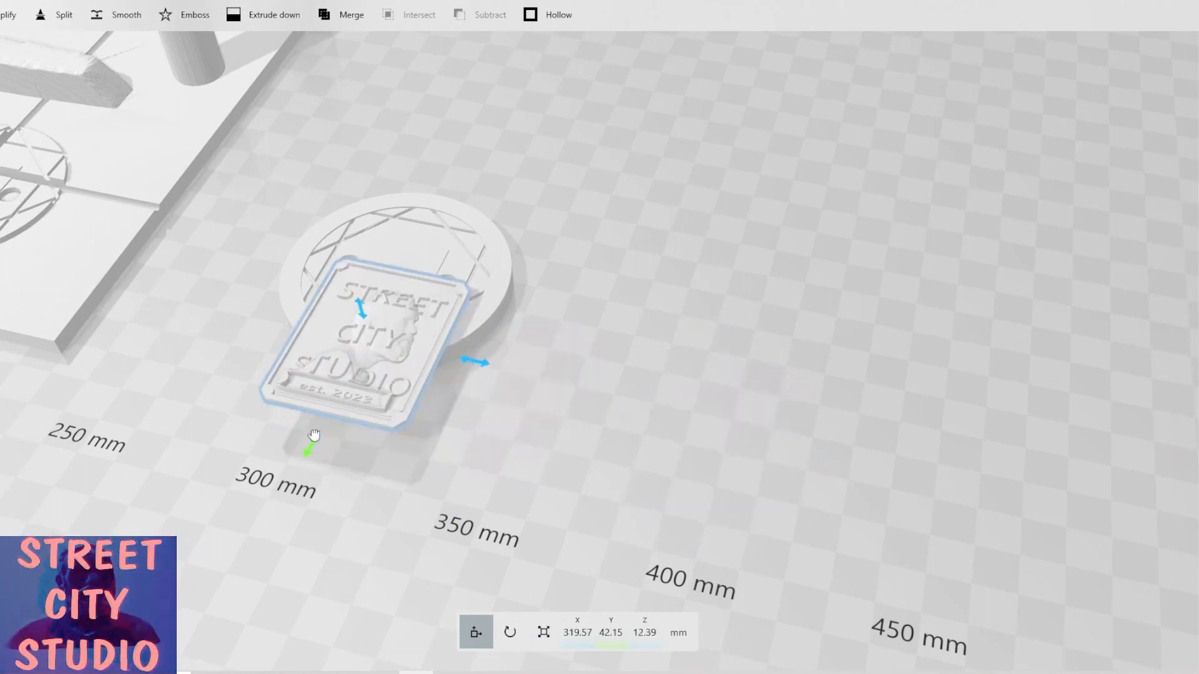
pyautogui.moveTo(314, 435); pyautogui.dragTo(362, 345)
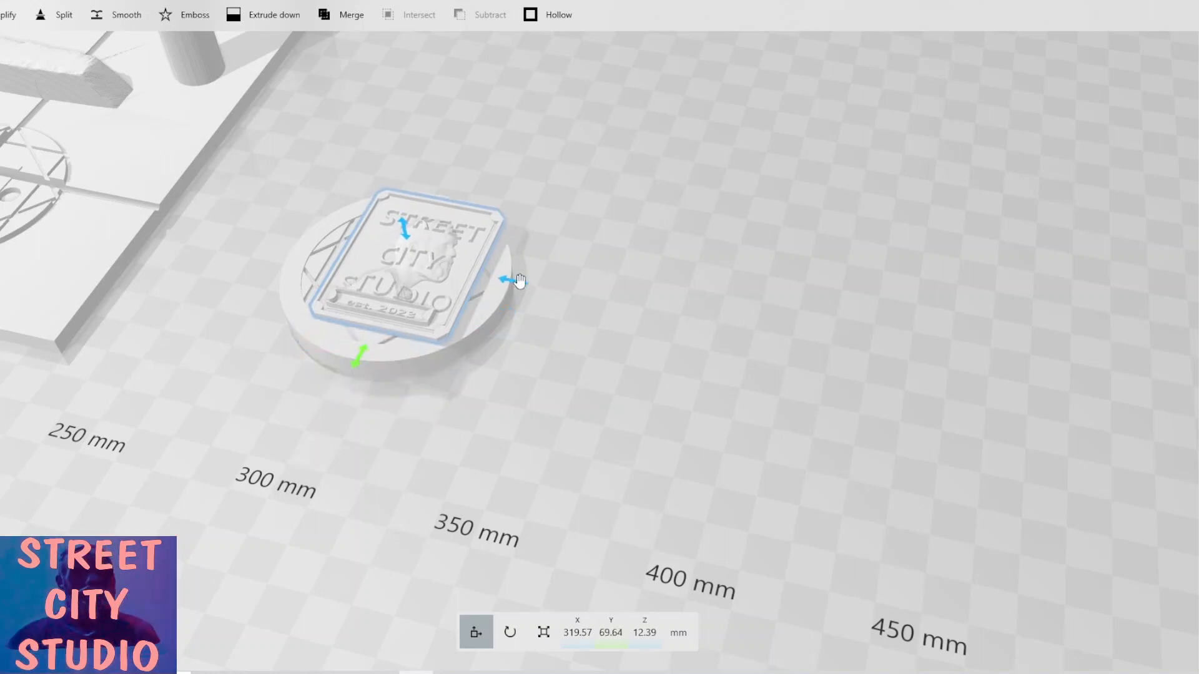
pyautogui.moveTo(516, 279); pyautogui.dragTo(498, 278)
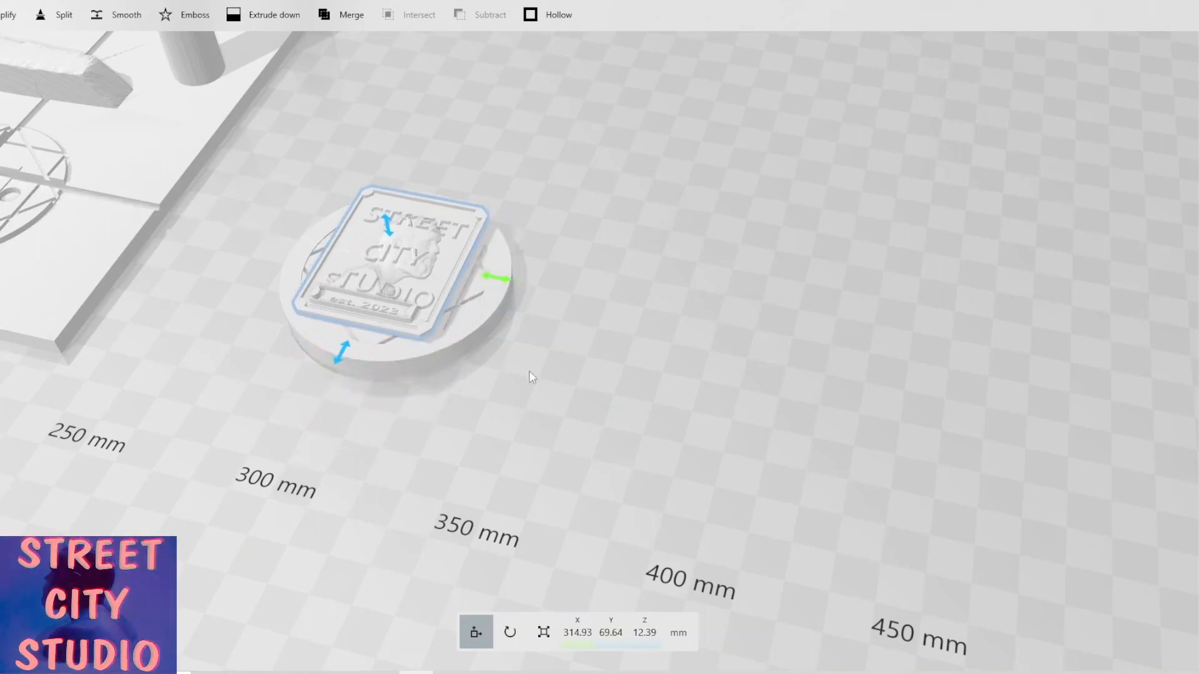
# Scale the logo plaque down uniformly to about 21 × 27 × 2.4 mm.
pyautogui.moveTo(529, 372); pyautogui.dragTo(585, 383)
pyautogui.click(545, 639)
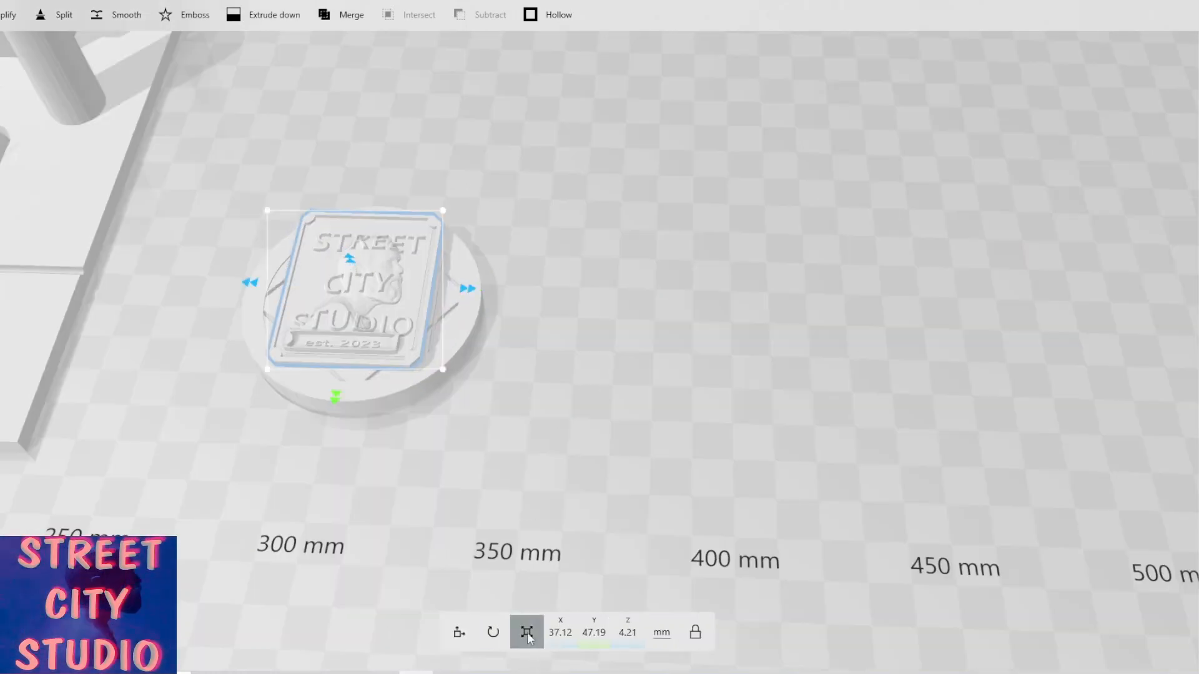
pyautogui.moveTo(336, 399); pyautogui.dragTo(351, 332)
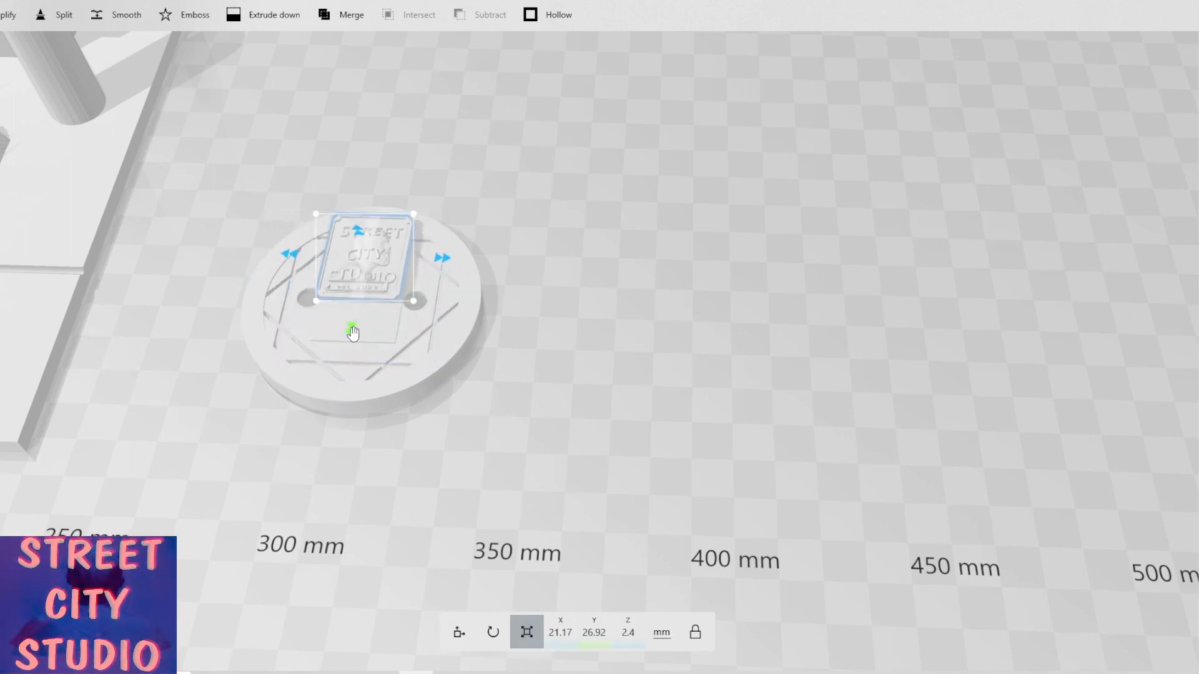
# Move the plaque to about Y 69.3 mm and lower it into the manhole cover to about Z 7.5 mm.
pyautogui.moveTo(243, 306); pyautogui.dragTo(404, 369, button='right')
pyautogui.click(460, 633)
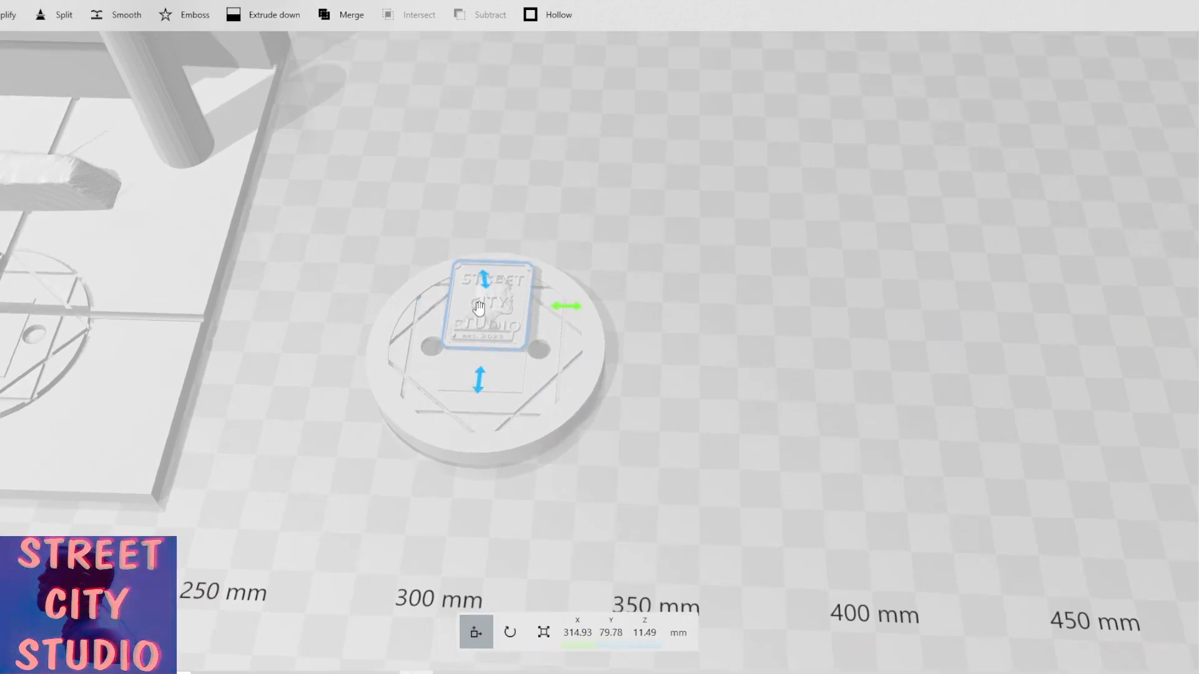
pyautogui.moveTo(477, 310); pyautogui.dragTo(598, 323, button='right')
pyautogui.scroll(4, 648, 377)
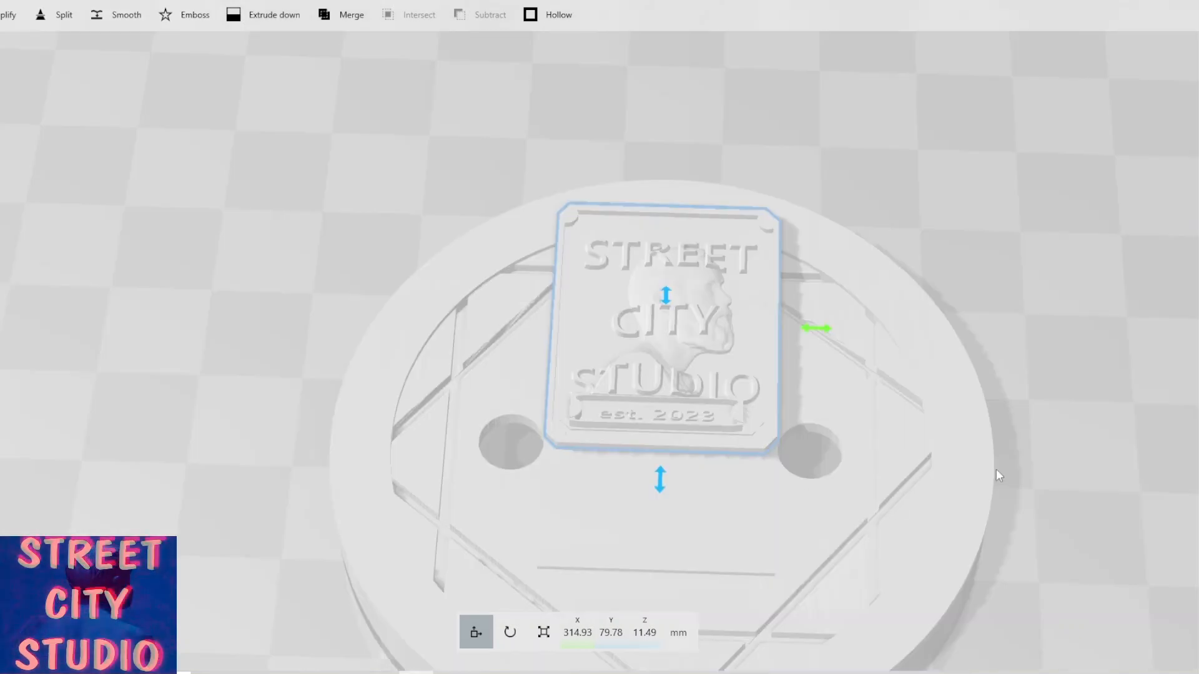
pyautogui.scroll(-1, 995, 470)
pyautogui.moveTo(1014, 409); pyautogui.dragTo(961, 327)
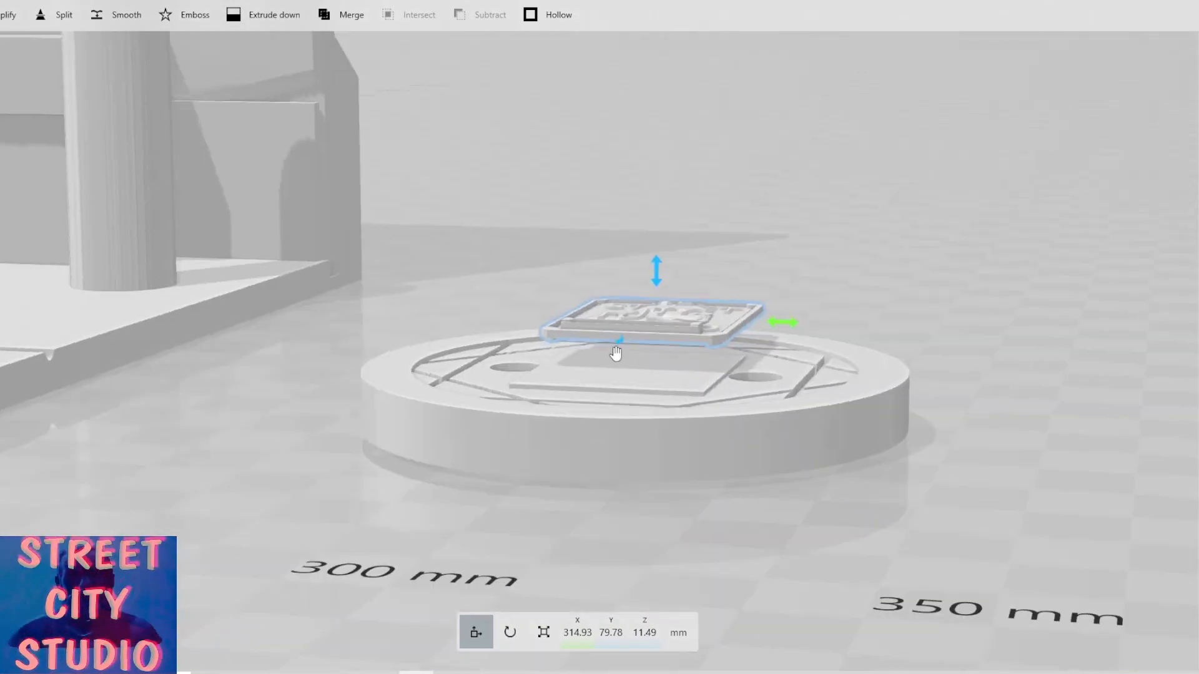
pyautogui.moveTo(612, 351); pyautogui.dragTo(590, 380)
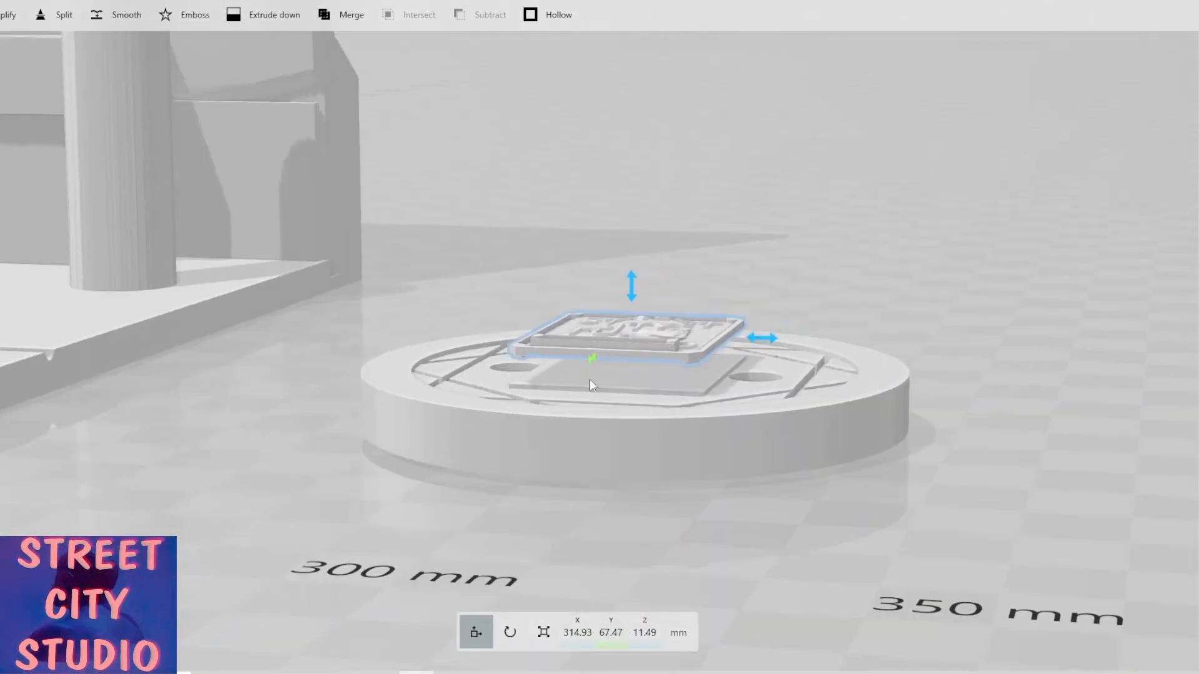
pyautogui.moveTo(634, 295); pyautogui.dragTo(631, 329)
pyautogui.moveTo(575, 286); pyautogui.dragTo(563, 372)
pyautogui.moveTo(425, 403); pyautogui.dragTo(428, 450)
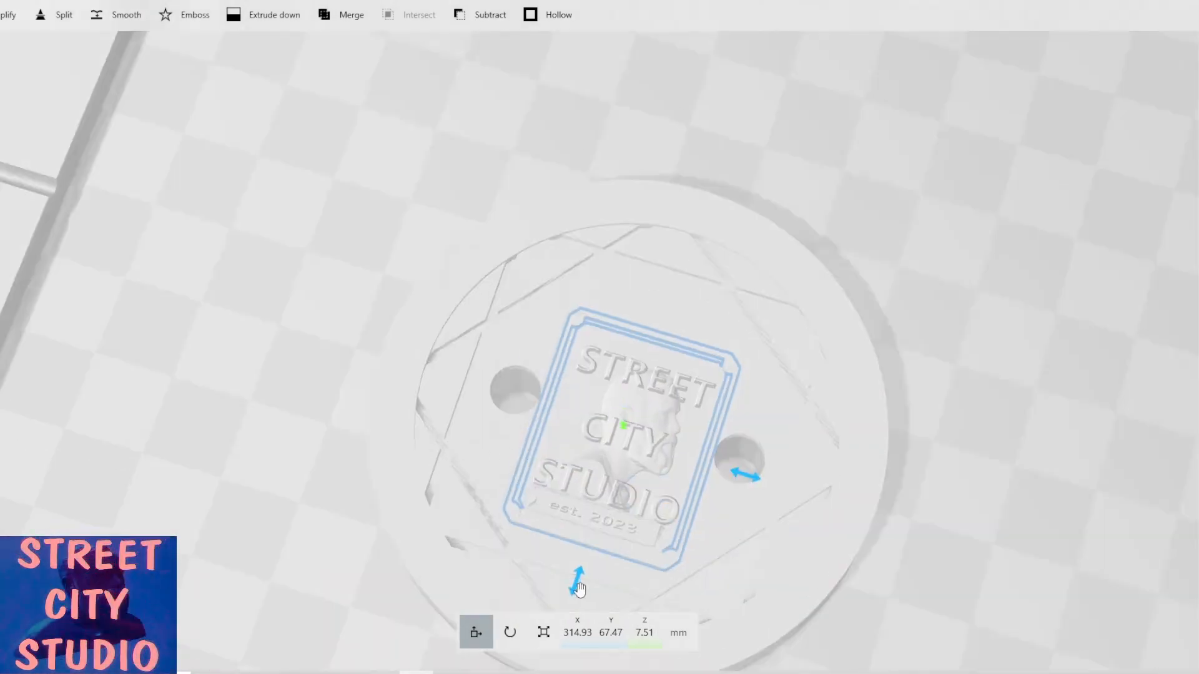
pyautogui.moveTo(588, 566)
pyautogui.mouseDown()
pyautogui.moveTo(604, 525)
pyautogui.moveTo(578, 567)
pyautogui.mouseUp()
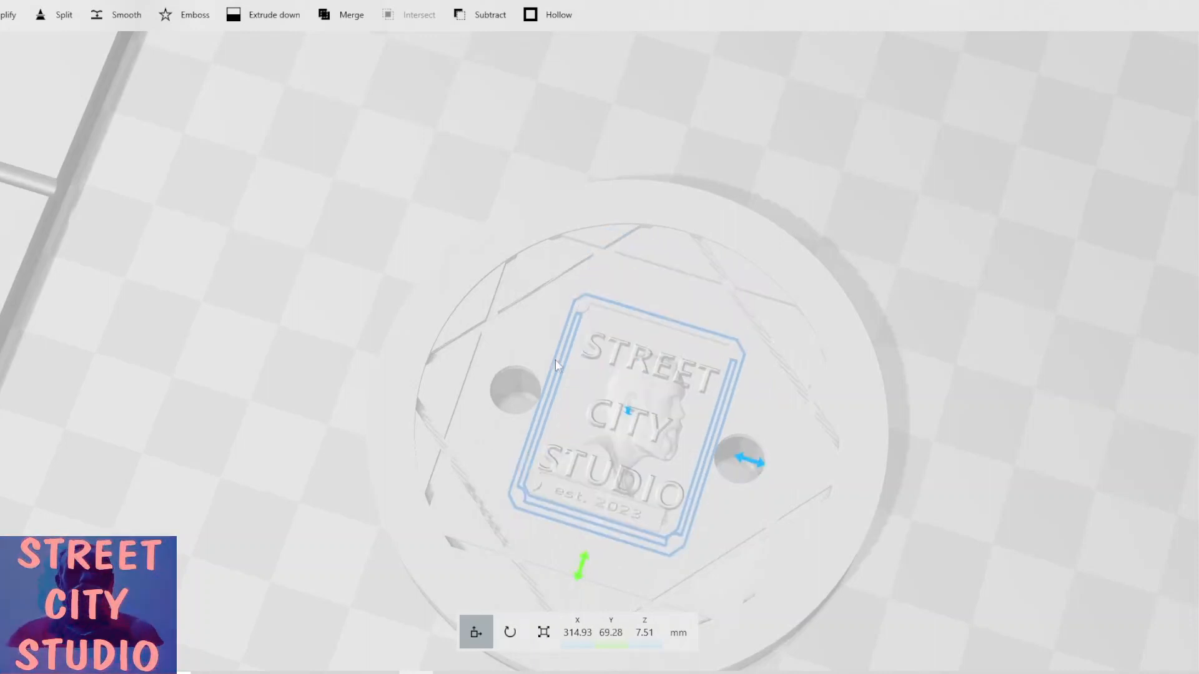
# Reselect the logo plaque and shift it along Y to about 68.2 mm.
pyautogui.click(615, 323)
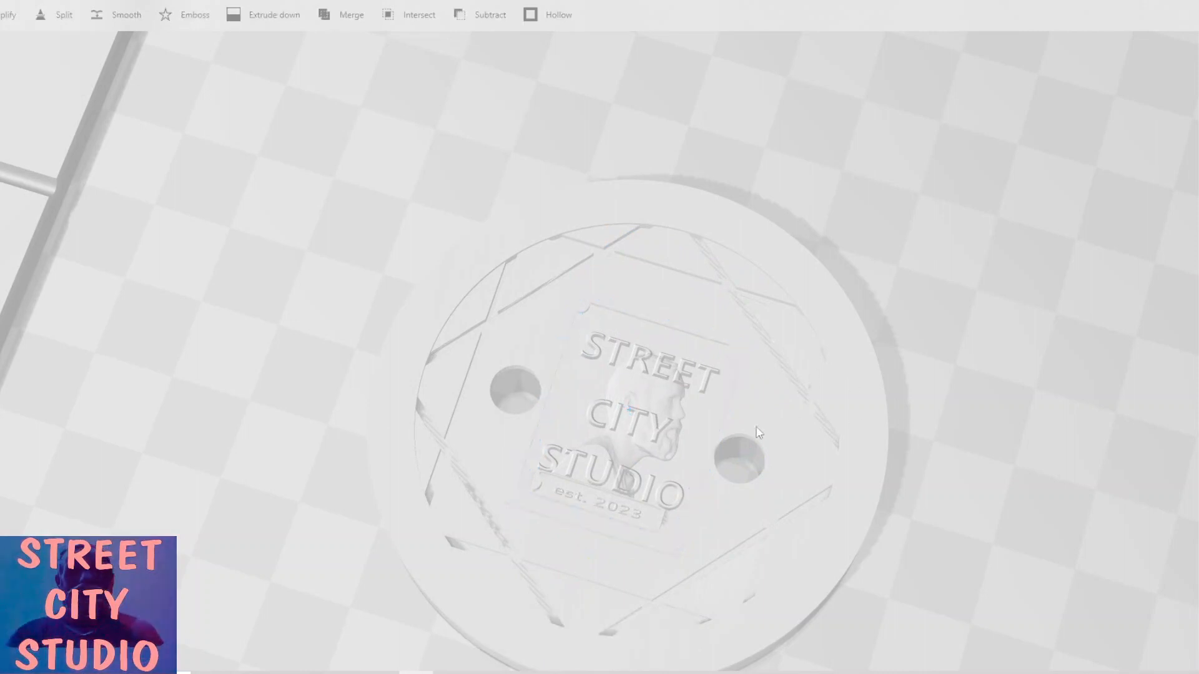
pyautogui.click(622, 426)
pyautogui.scroll(1, 813, 495)
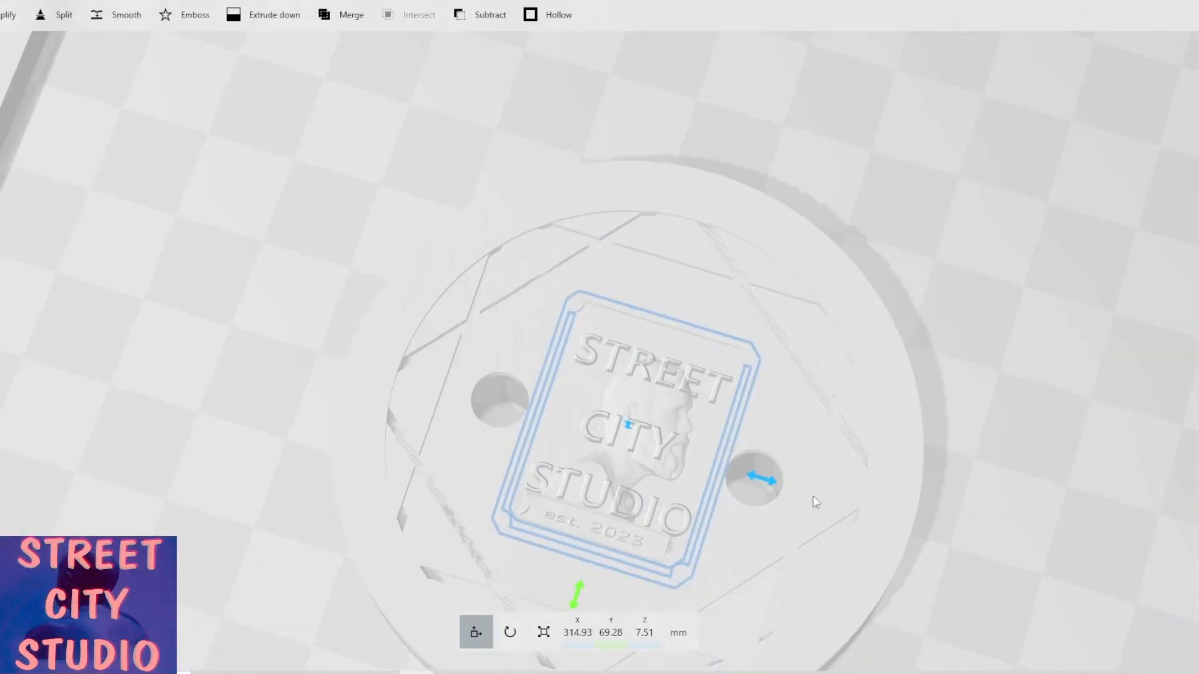
pyautogui.moveTo(909, 407); pyautogui.dragTo(902, 377)
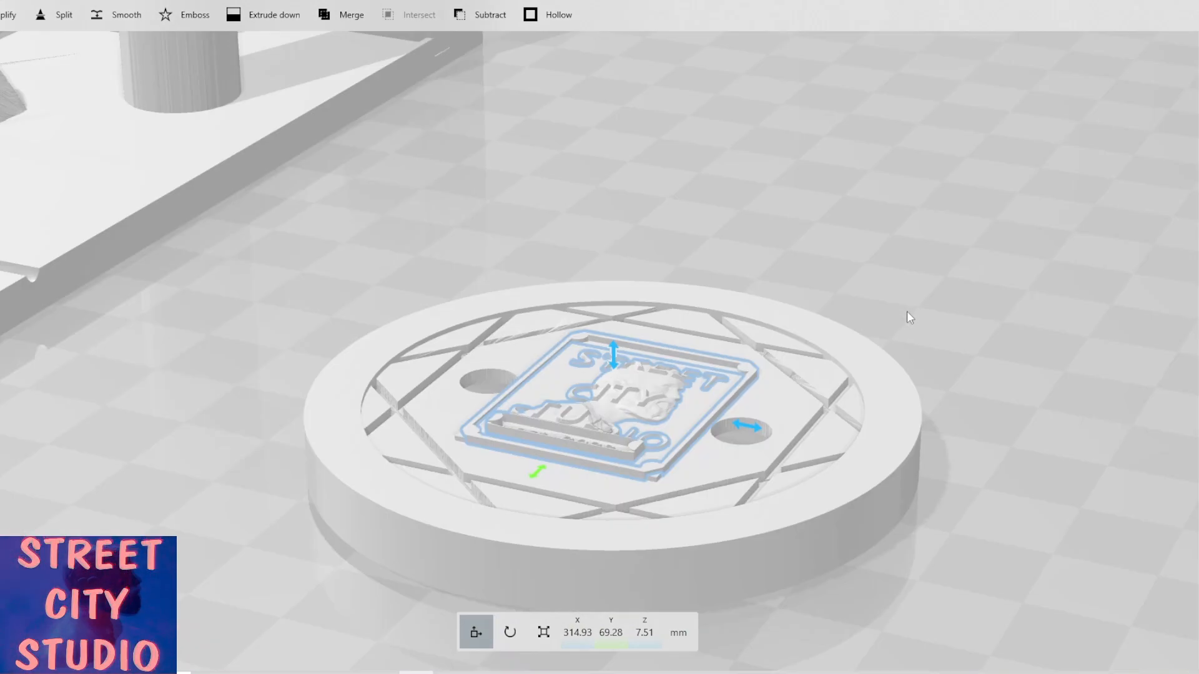
pyautogui.moveTo(907, 311); pyautogui.dragTo(1079, 365)
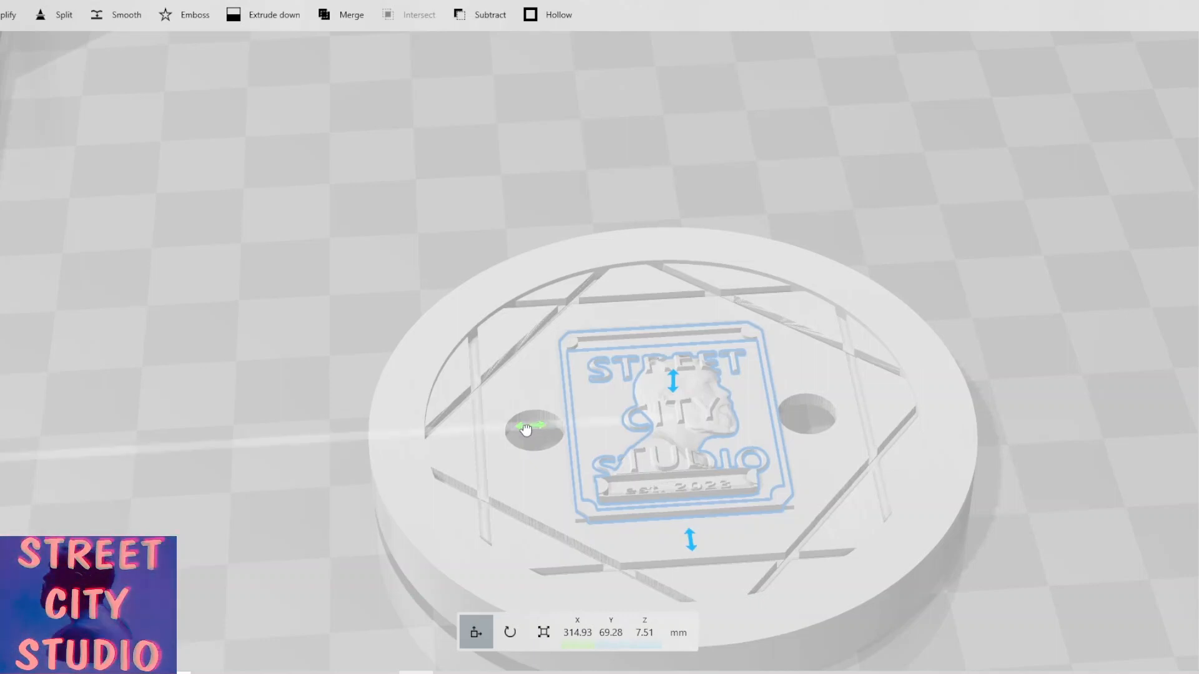
pyautogui.scroll(5, 524, 430)
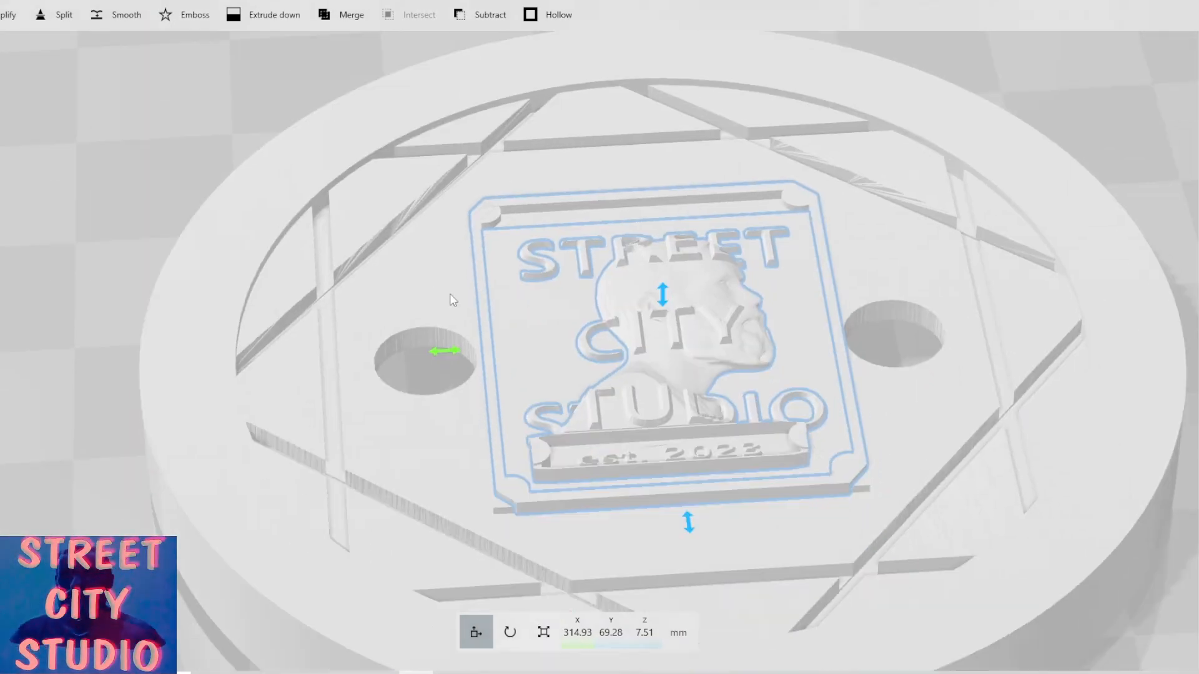
pyautogui.moveTo(453, 354); pyautogui.dragTo(454, 356)
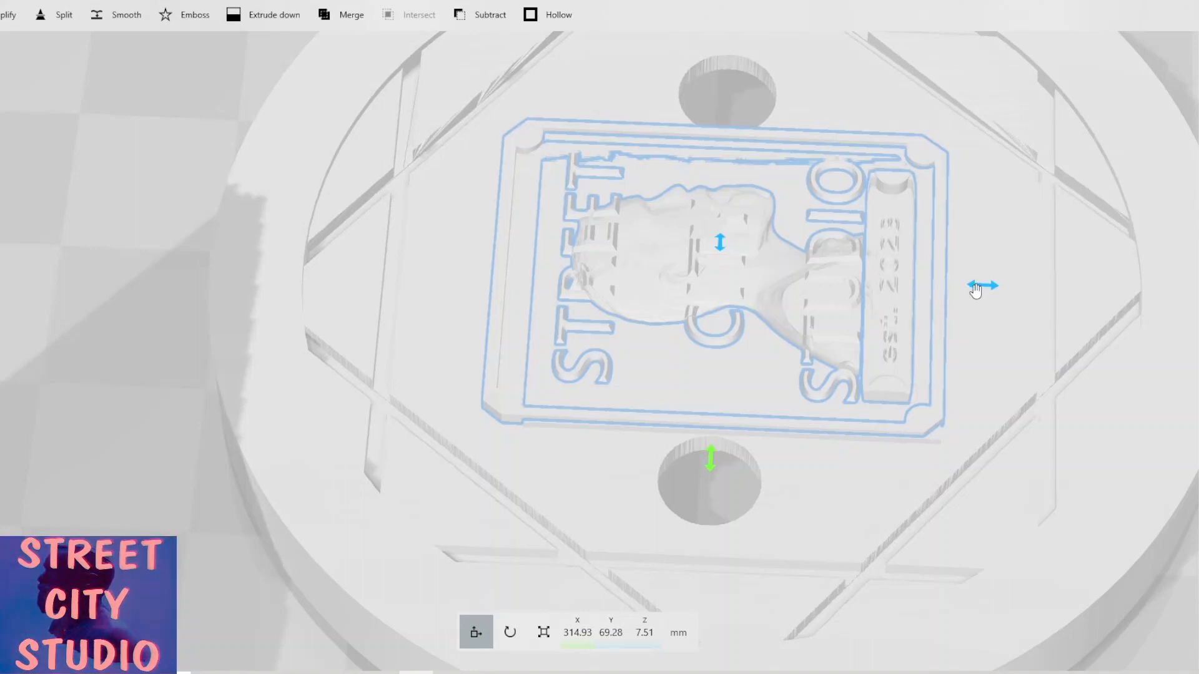
pyautogui.moveTo(976, 290); pyautogui.dragTo(996, 291)
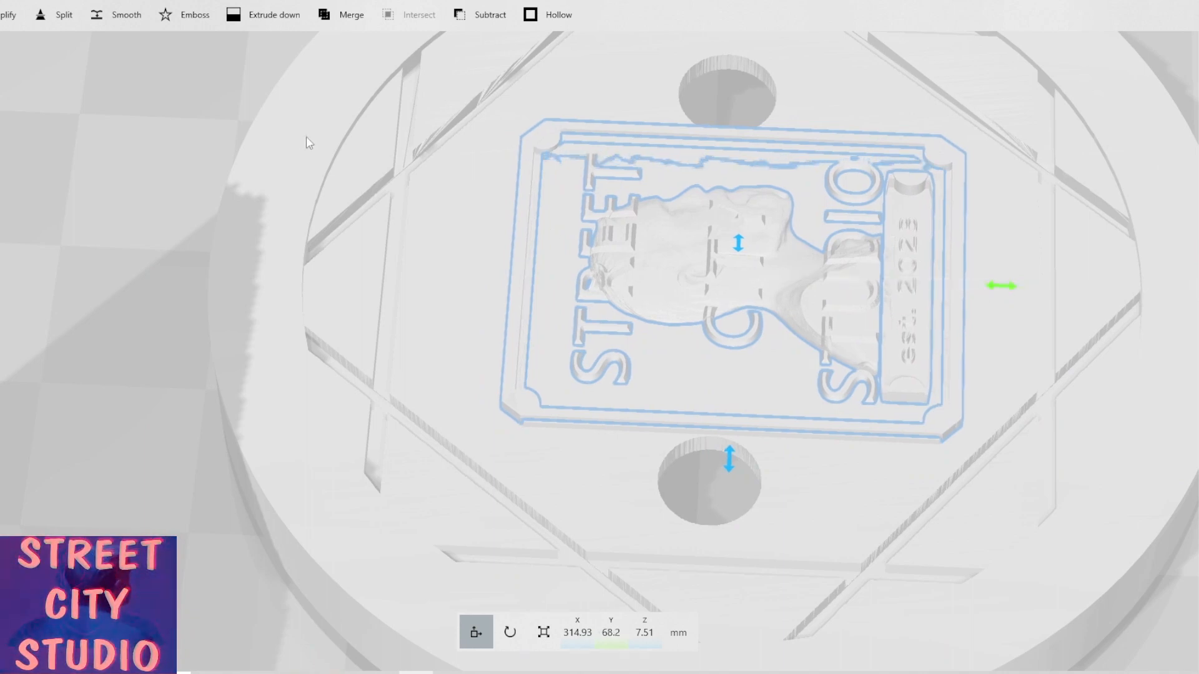
# Inspect the plaque from several angles and scale it up slightly to about 21.4 × 27.2 × 2.4 mm.
pyautogui.moveTo(344, 86); pyautogui.dragTo(350, 83)
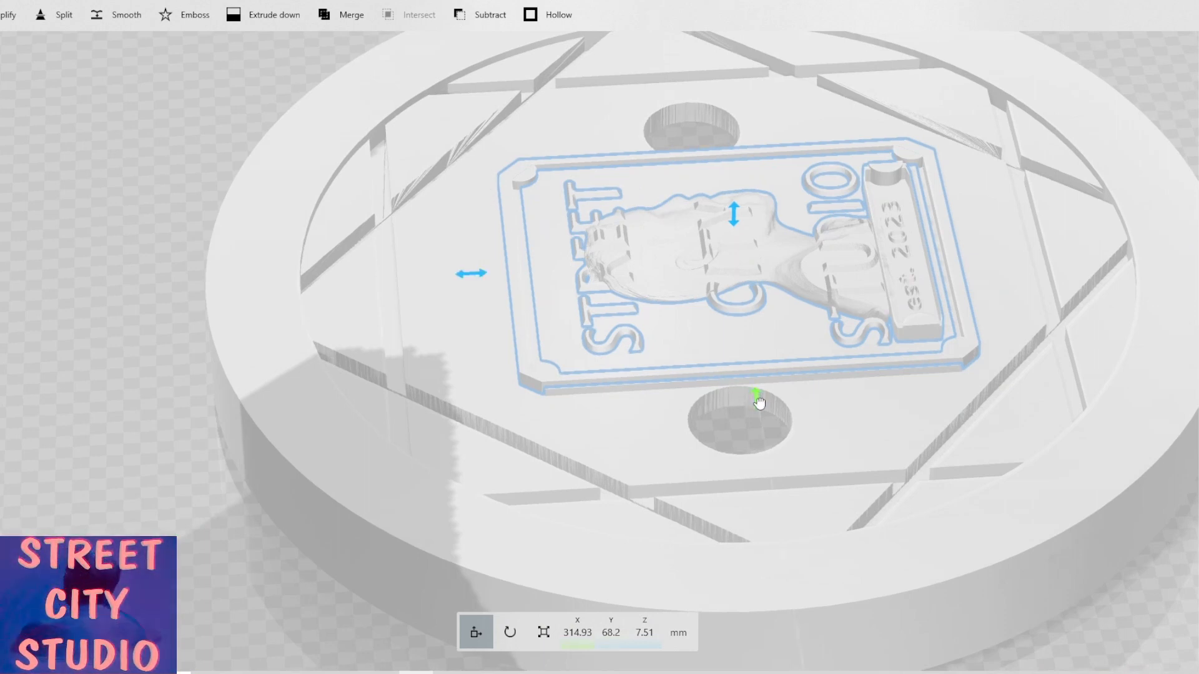
pyautogui.moveTo(759, 404); pyautogui.dragTo(755, 396)
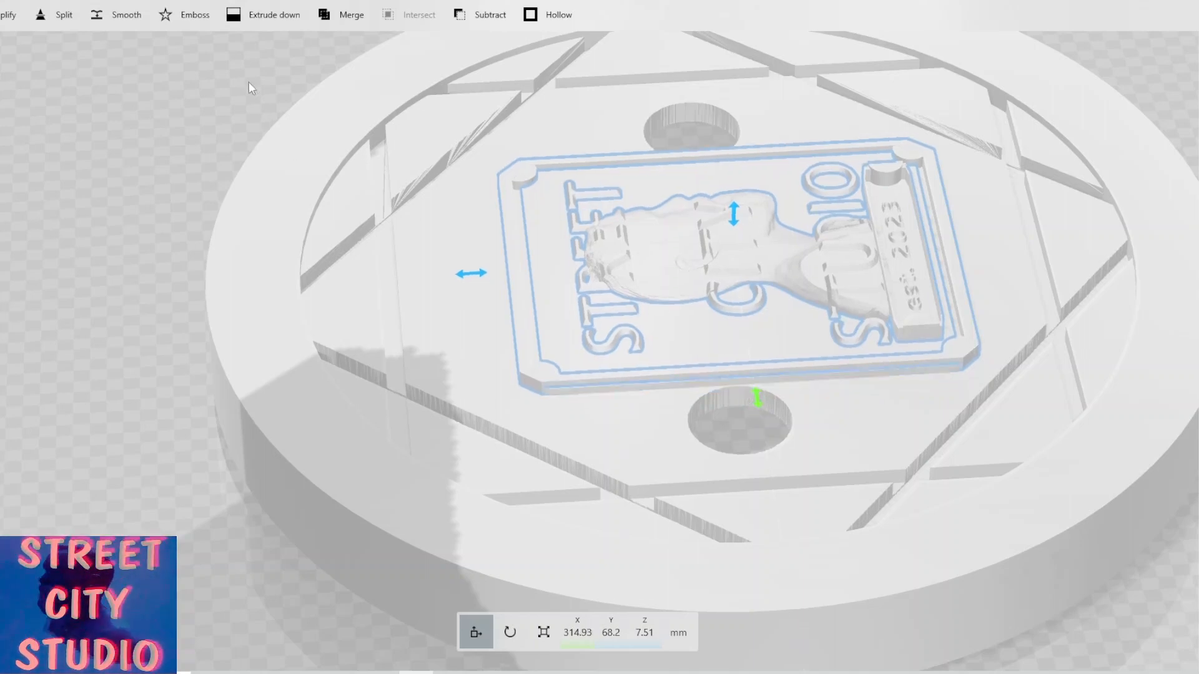
pyautogui.moveTo(246, 79); pyautogui.dragTo(768, 138)
pyautogui.scroll(-3, 497, 154)
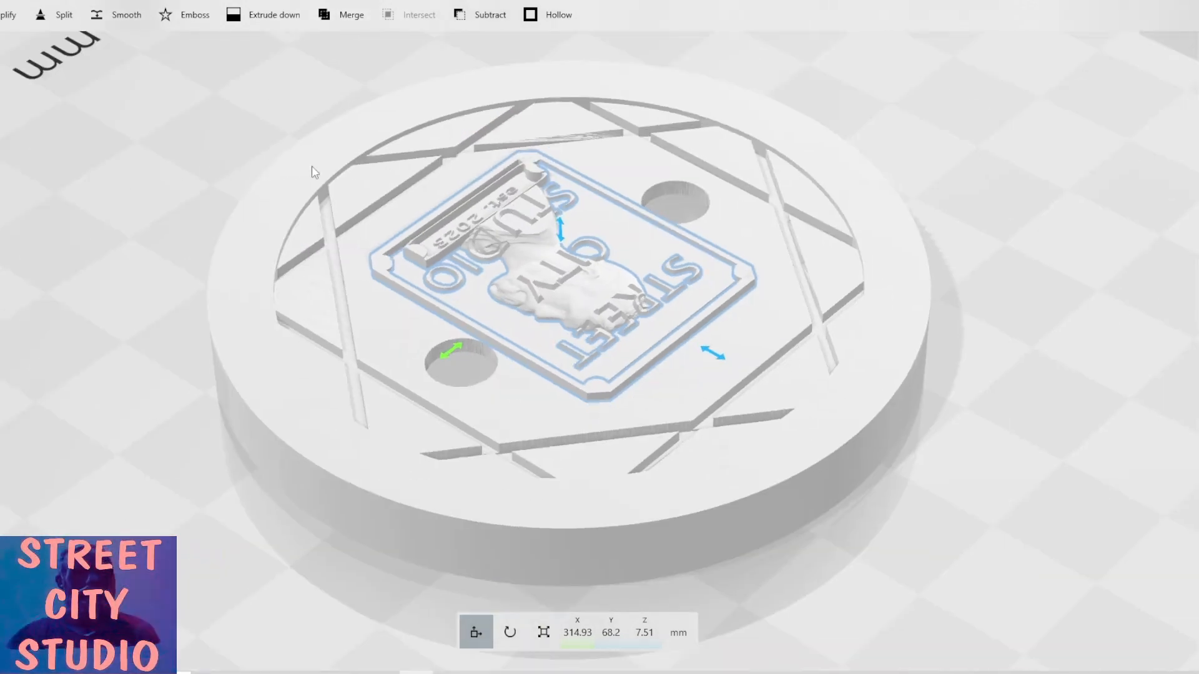
pyautogui.moveTo(313, 172); pyautogui.dragTo(527, 185)
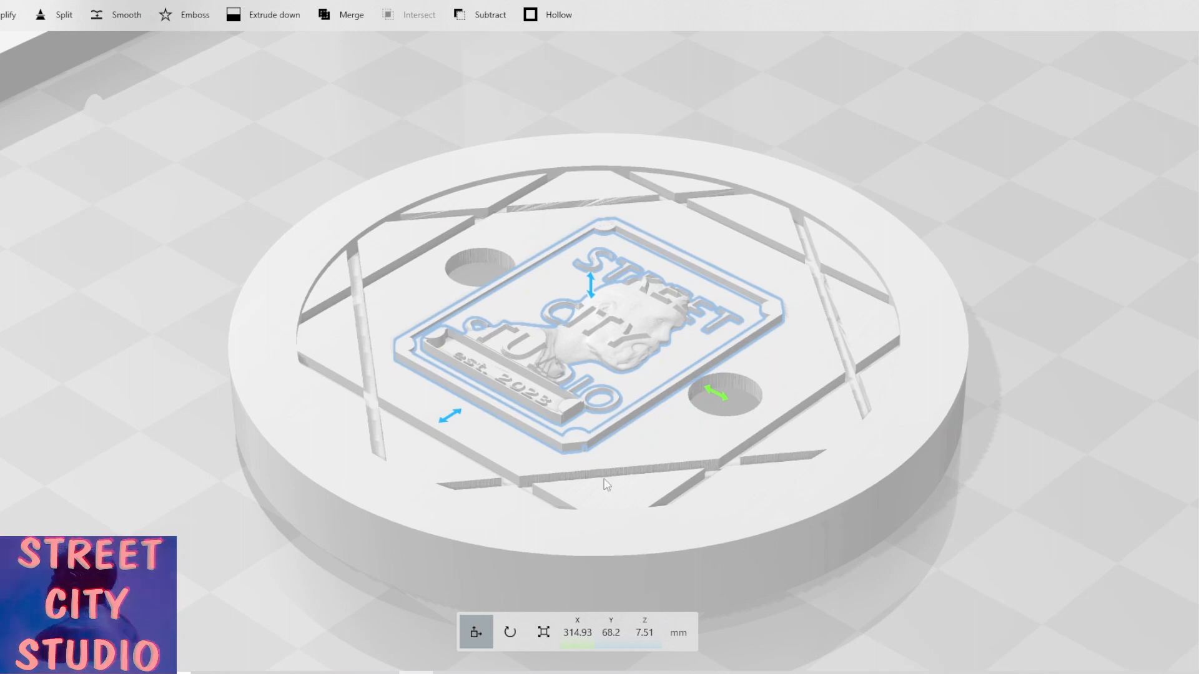
pyautogui.scroll(3, 604, 444)
pyautogui.scroll(3, 605, 445)
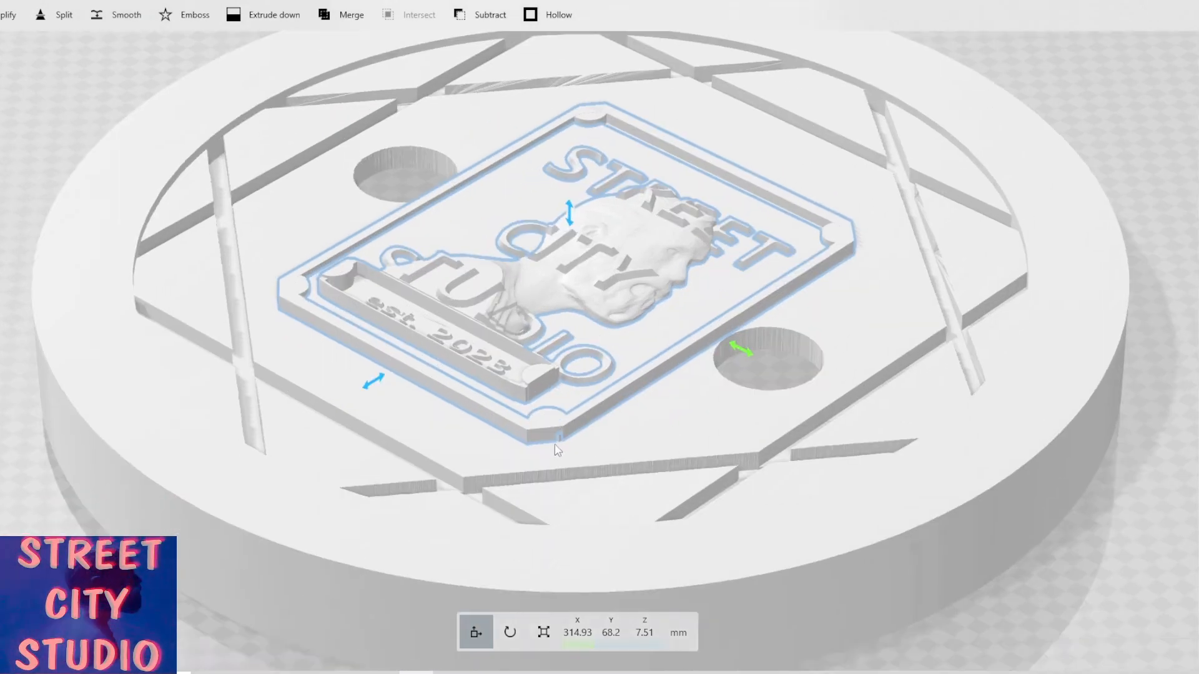
pyautogui.click(544, 633)
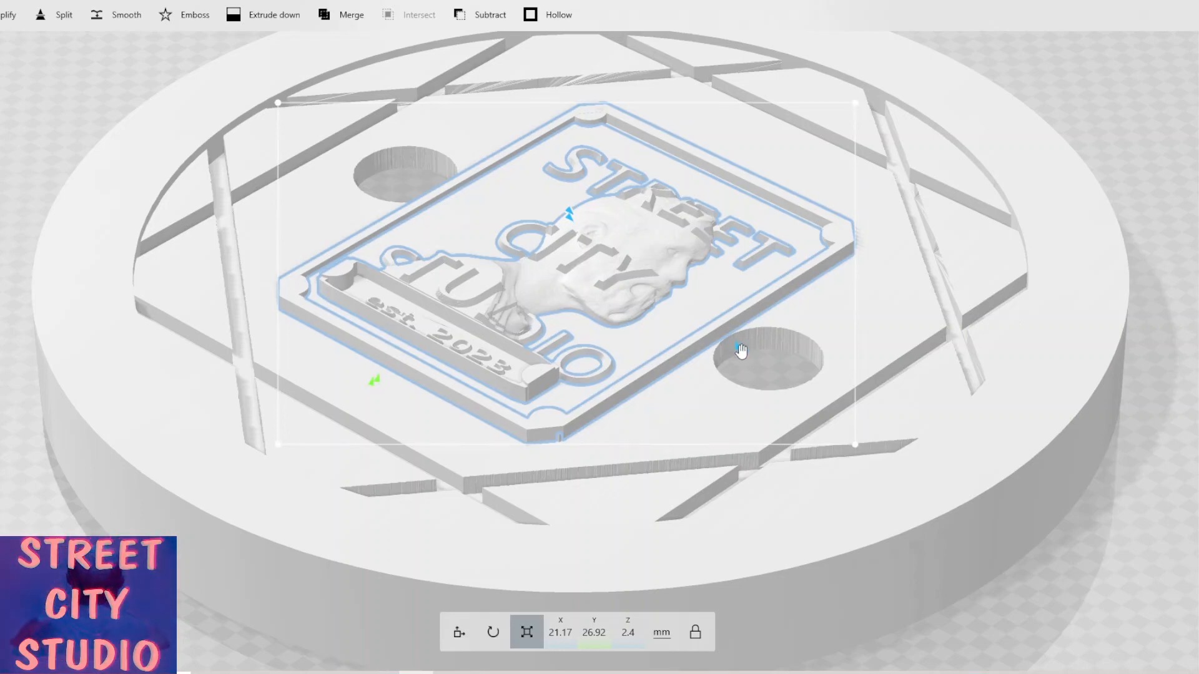
pyautogui.moveTo(743, 349); pyautogui.dragTo(746, 351)
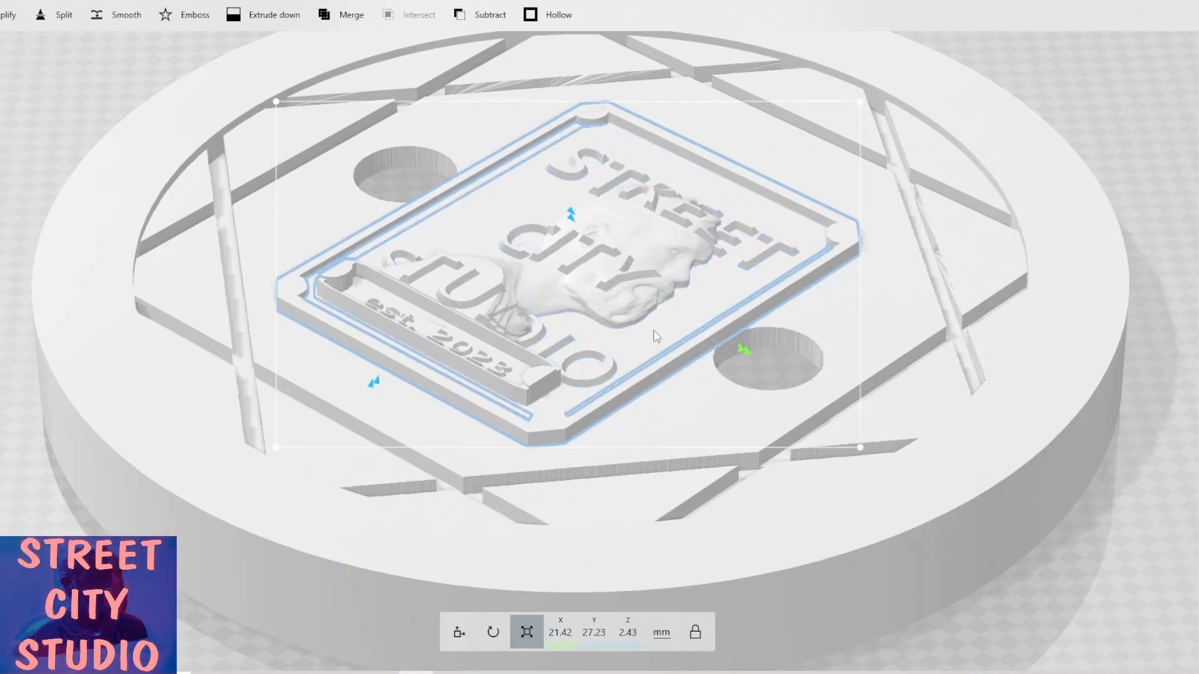
# Reselect the logo plaque and nudge it along X back to about 315 mm.
pyautogui.scroll(-3, 656, 336)
pyautogui.scroll(-3, 623, 332)
pyautogui.keyDown('ctrl'); pyautogui.click(610, 329); pyautogui.keyUp('ctrl')
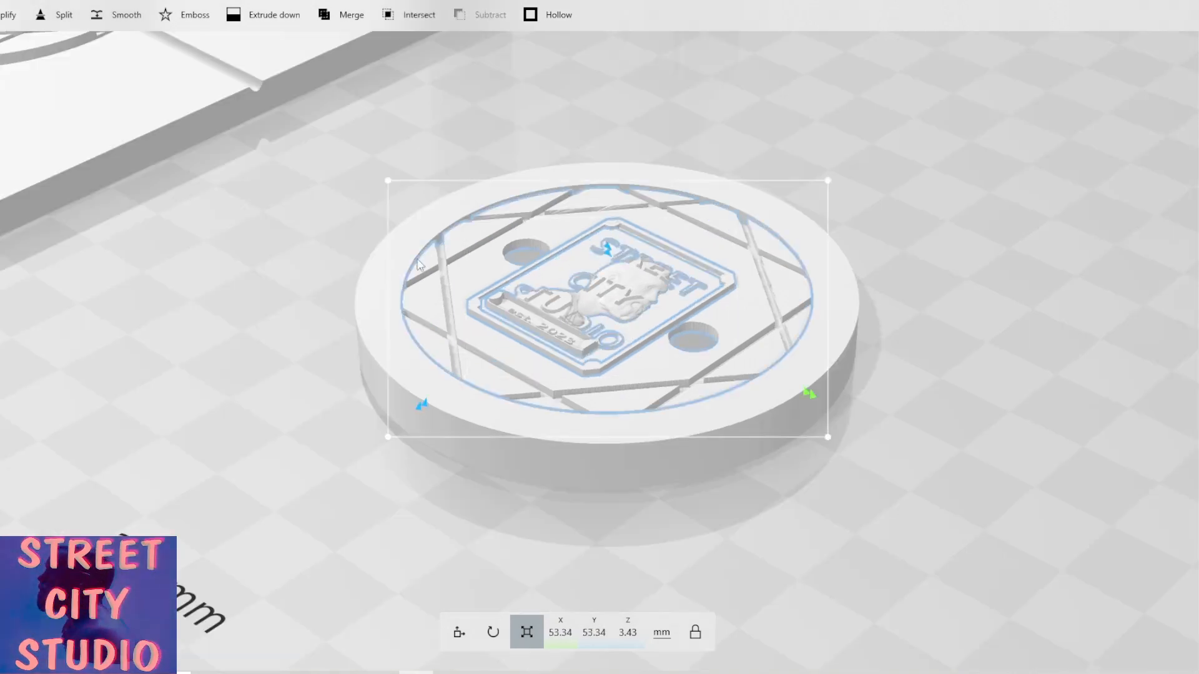
pyautogui.click(661, 367)
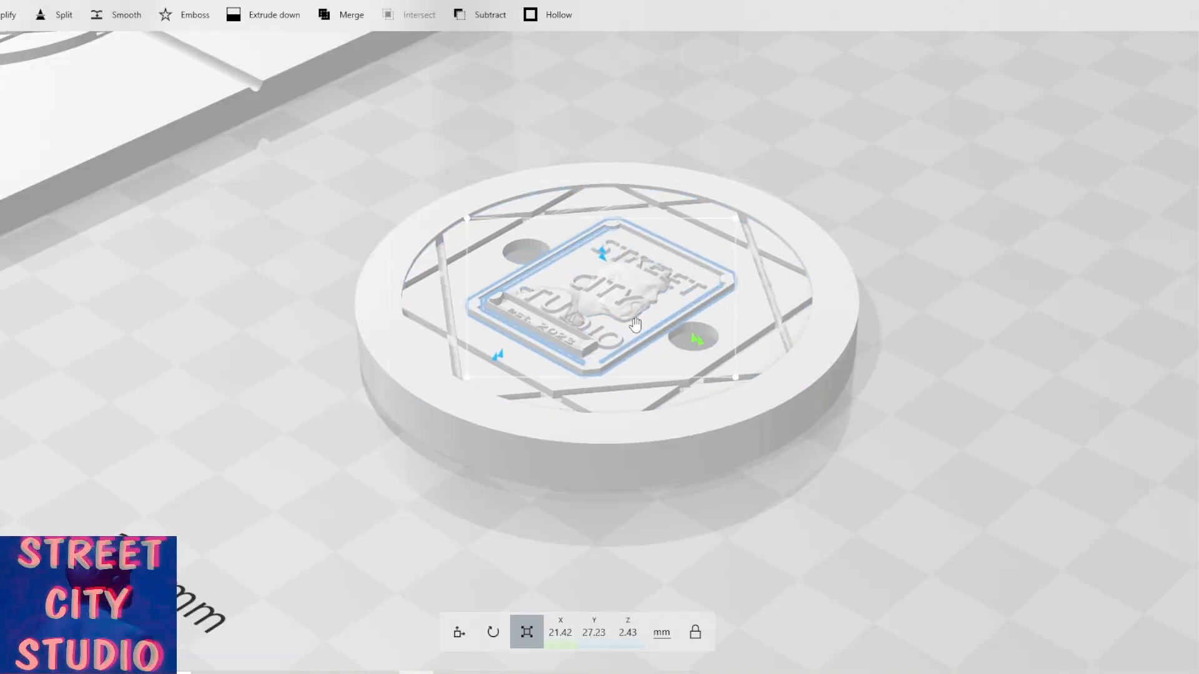
pyautogui.click(635, 325)
pyautogui.moveTo(449, 304); pyautogui.dragTo(561, 355)
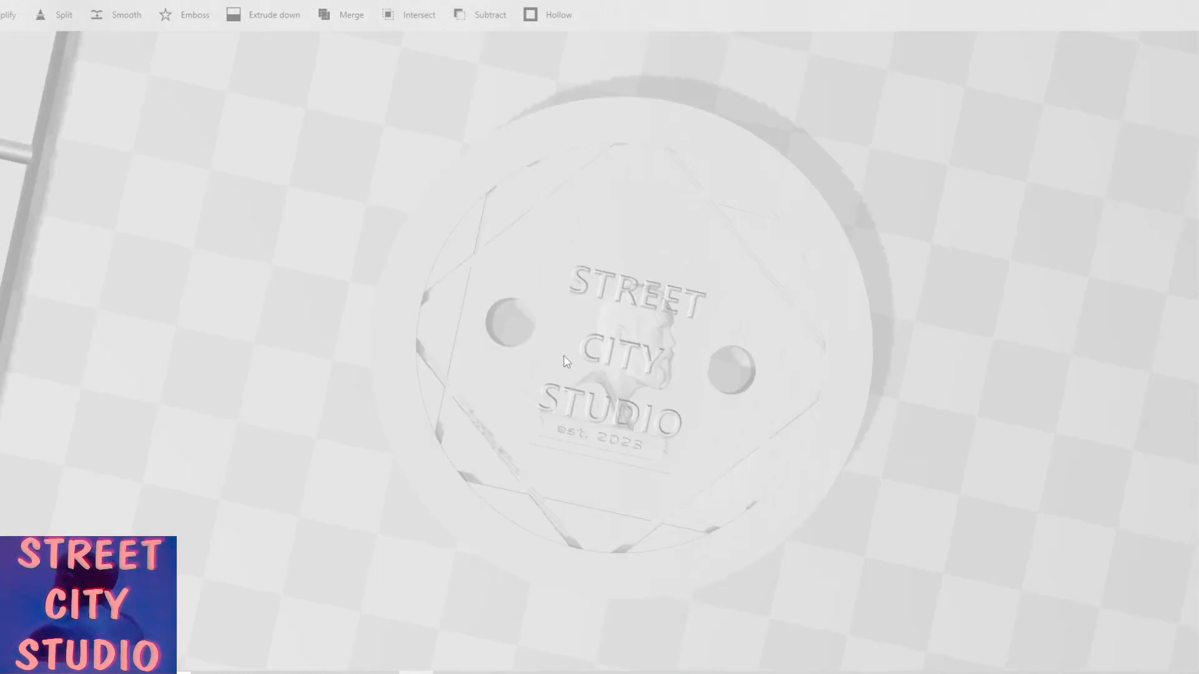
pyautogui.click(631, 385)
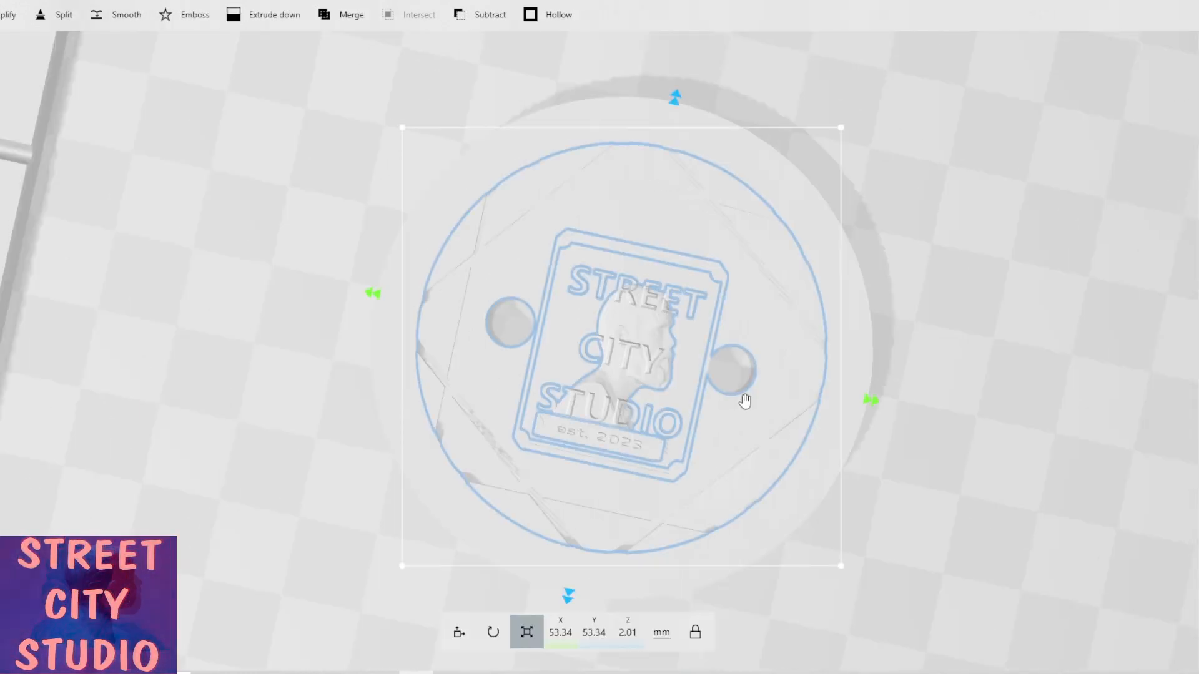
pyautogui.click(681, 384)
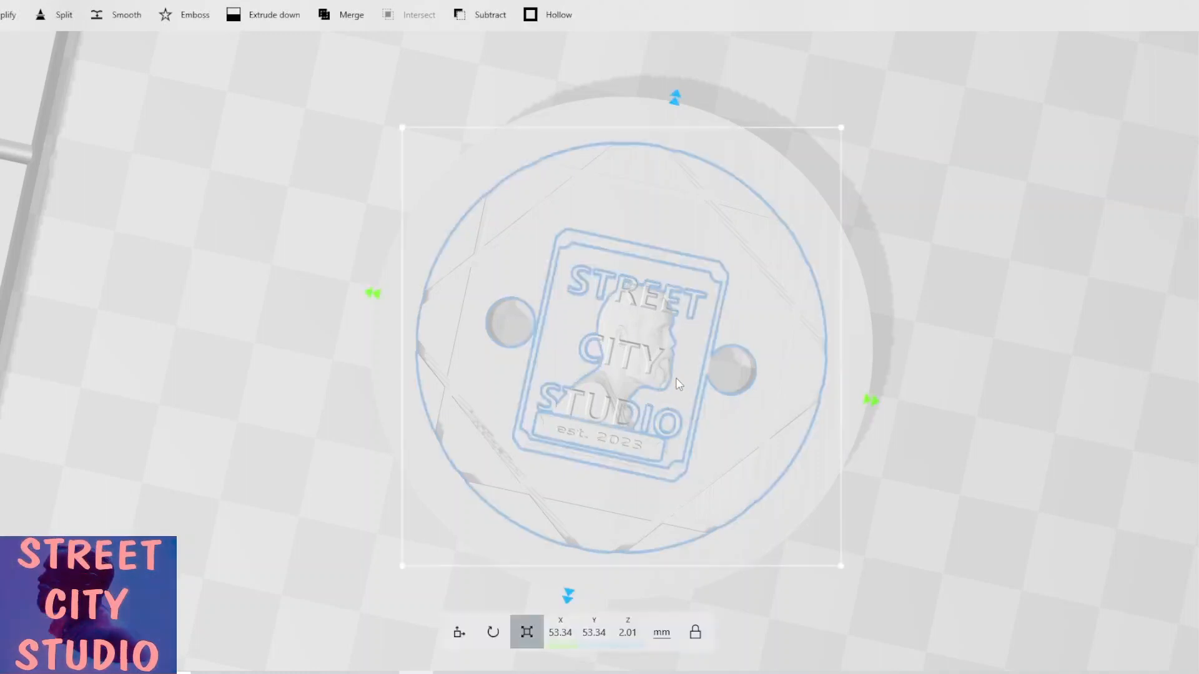
pyautogui.click(679, 384)
pyautogui.click(668, 301)
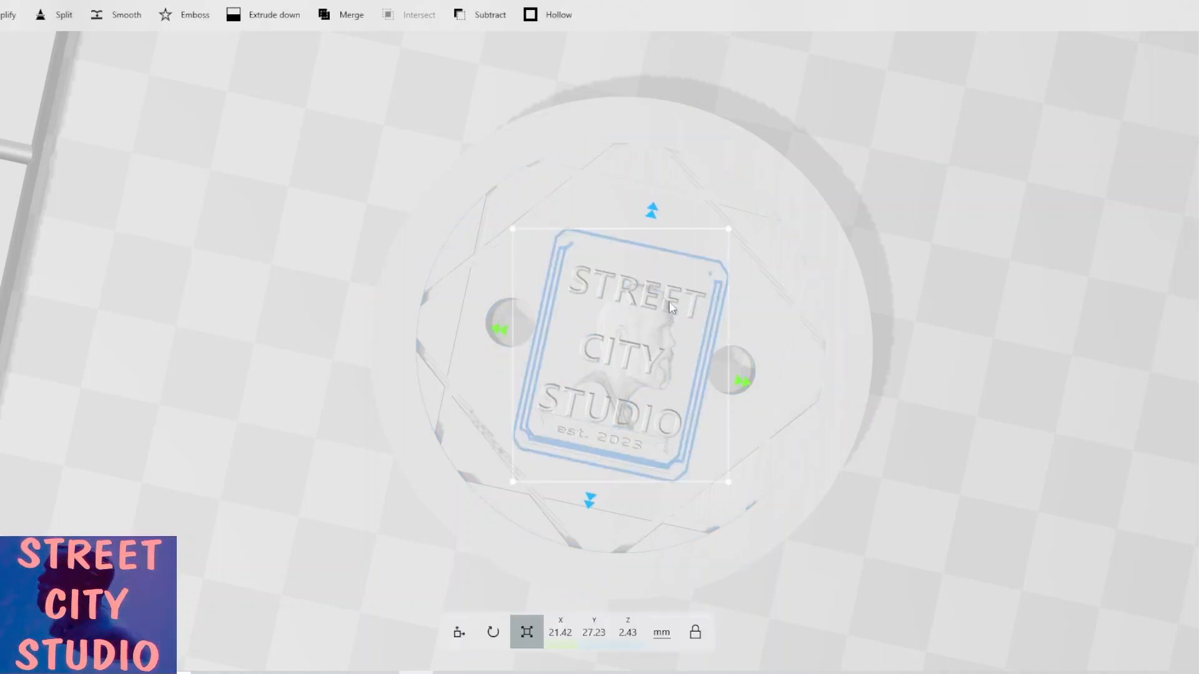
pyautogui.click(459, 632)
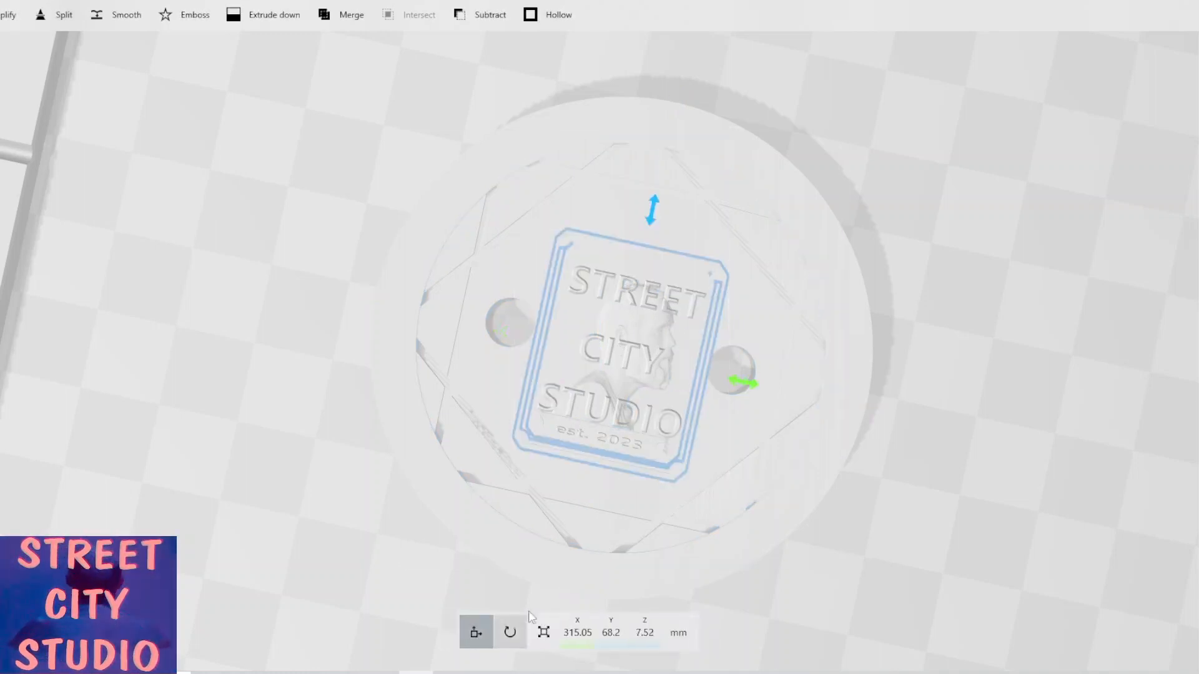
pyautogui.scroll(2, 619, 486)
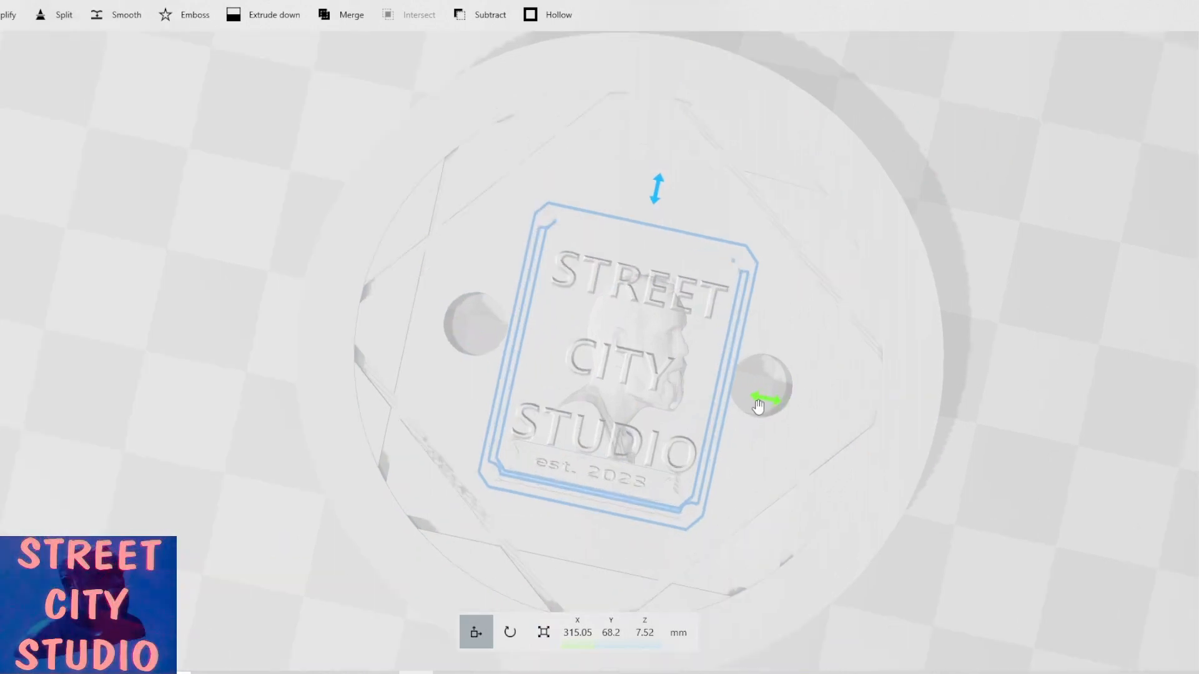
pyautogui.moveTo(760, 405); pyautogui.dragTo(759, 403)
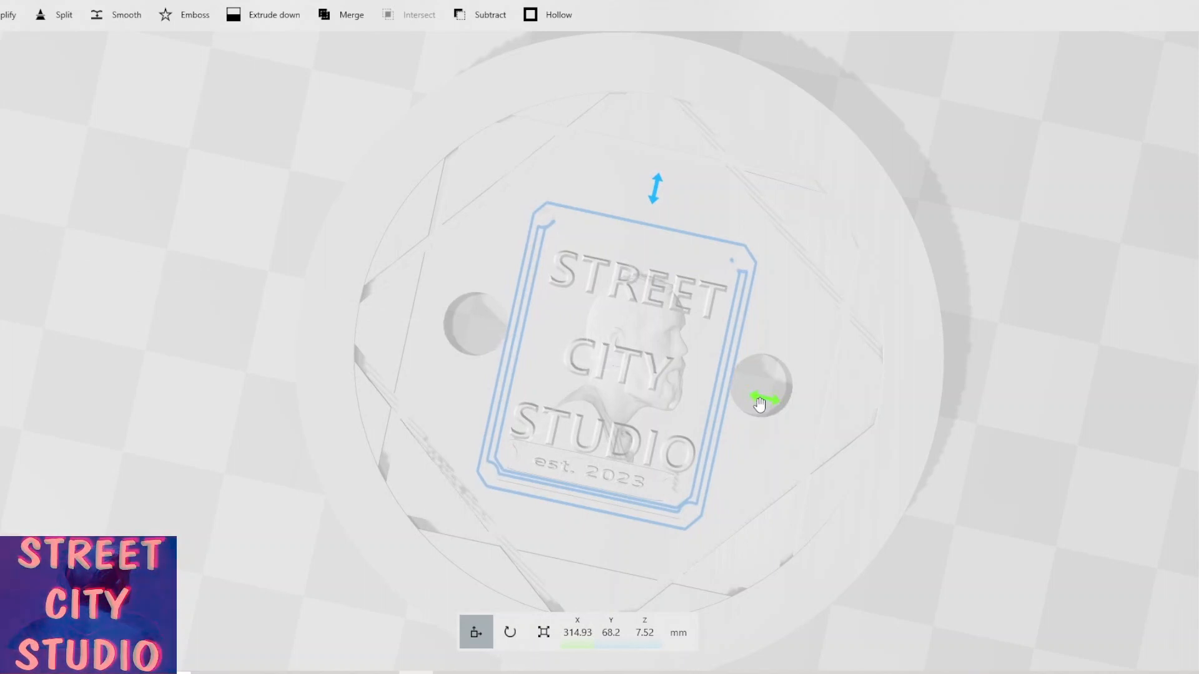
# Orbit and zoom around the manhole cover to inspect the plaque's placement.
pyautogui.scroll(3, 758, 400)
pyautogui.moveTo(788, 397); pyautogui.dragTo(911, 433, button='right')
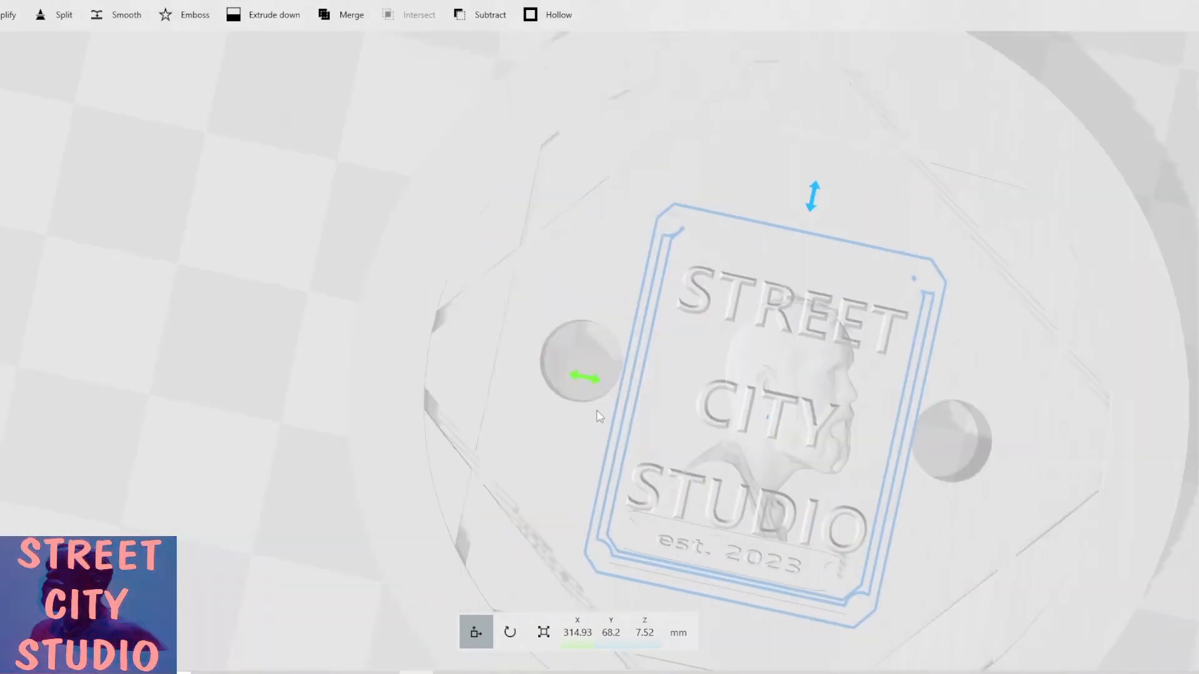
pyautogui.scroll(3, 564, 398)
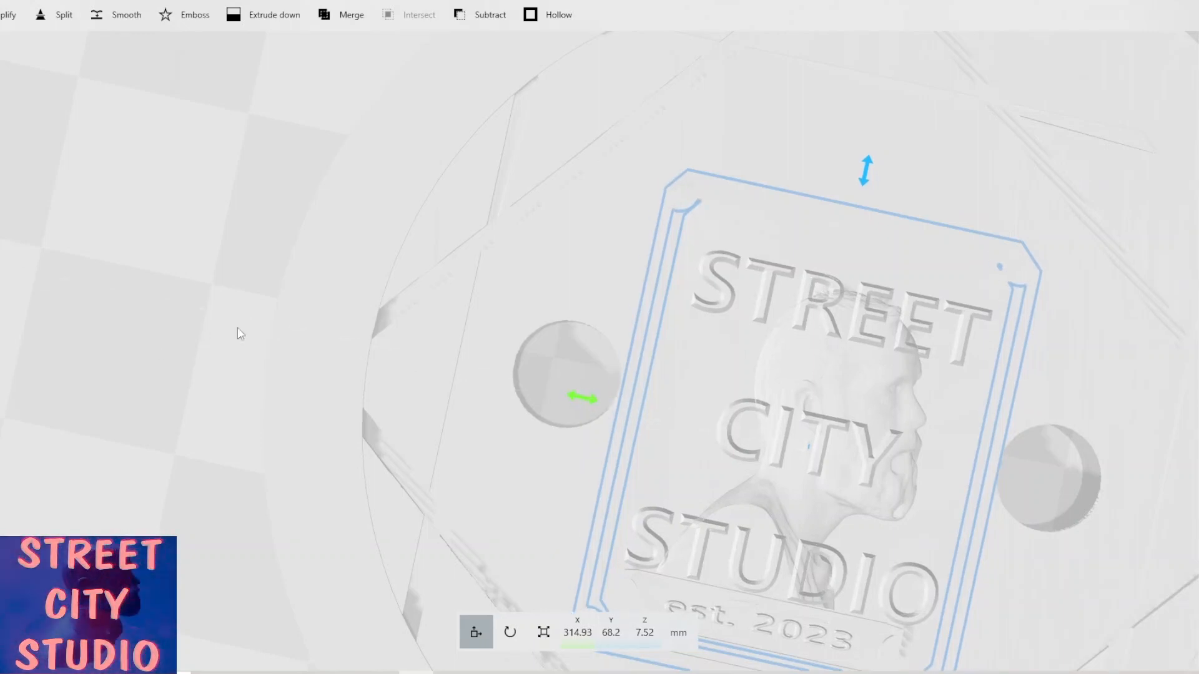
pyautogui.scroll(-5, 247, 333)
pyautogui.moveTo(912, 520); pyautogui.dragTo(649, 376)
pyautogui.scroll(5, 649, 376)
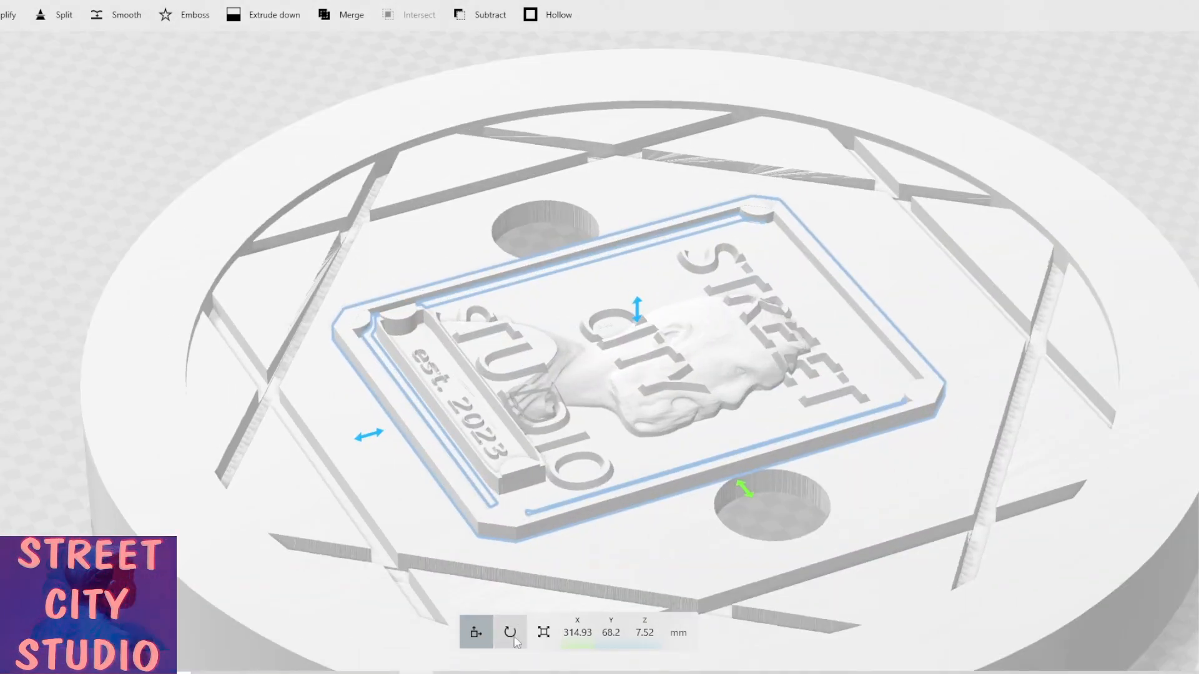
# Scale the logo plaque slightly to about 21.5 × 27.4 × 2.4 mm.
pyautogui.click(543, 632)
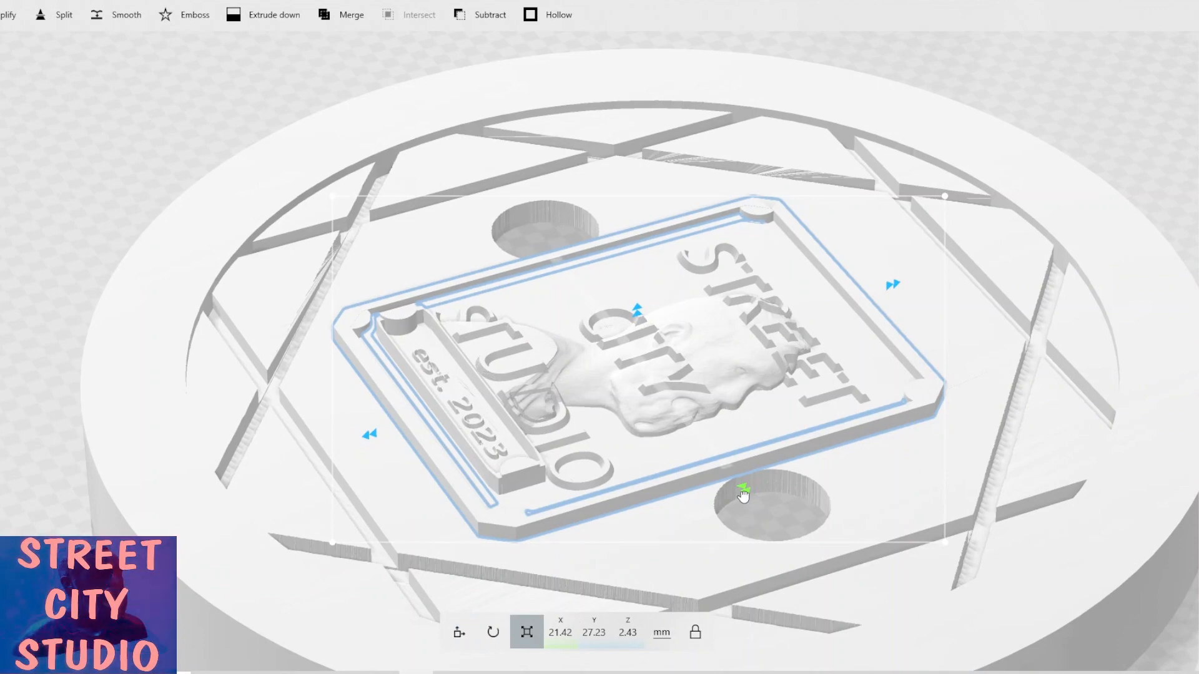
pyautogui.moveTo(743, 495); pyautogui.dragTo(743, 494)
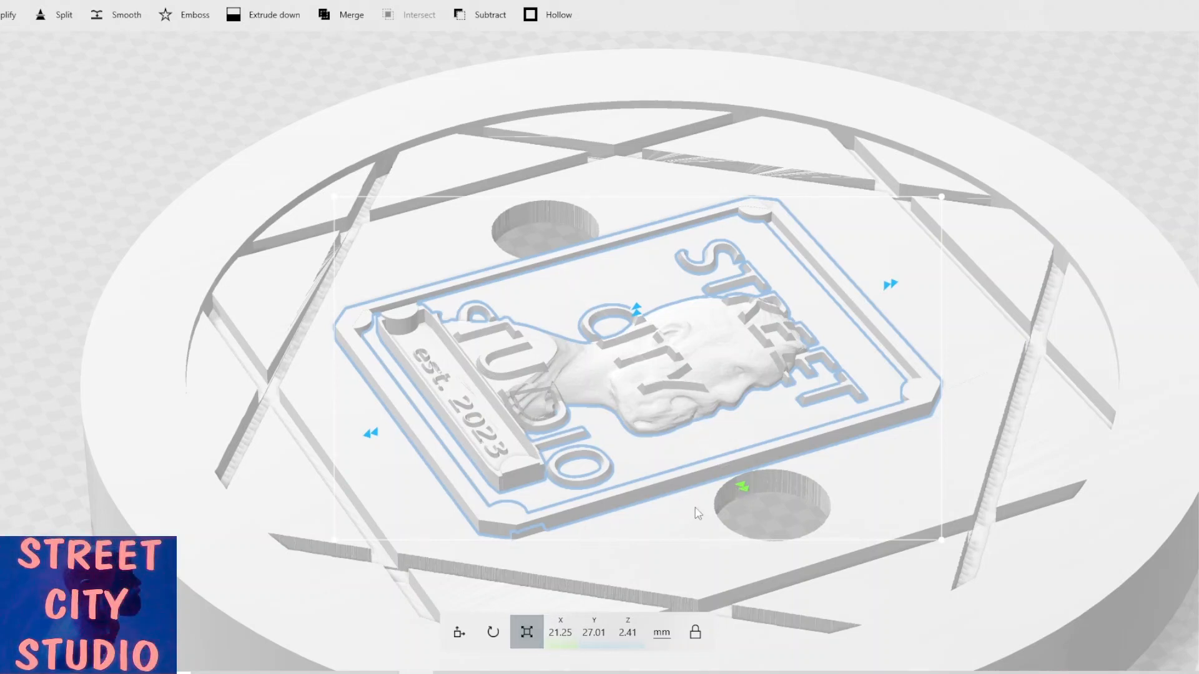
pyautogui.moveTo(746, 491); pyautogui.dragTo(748, 495)
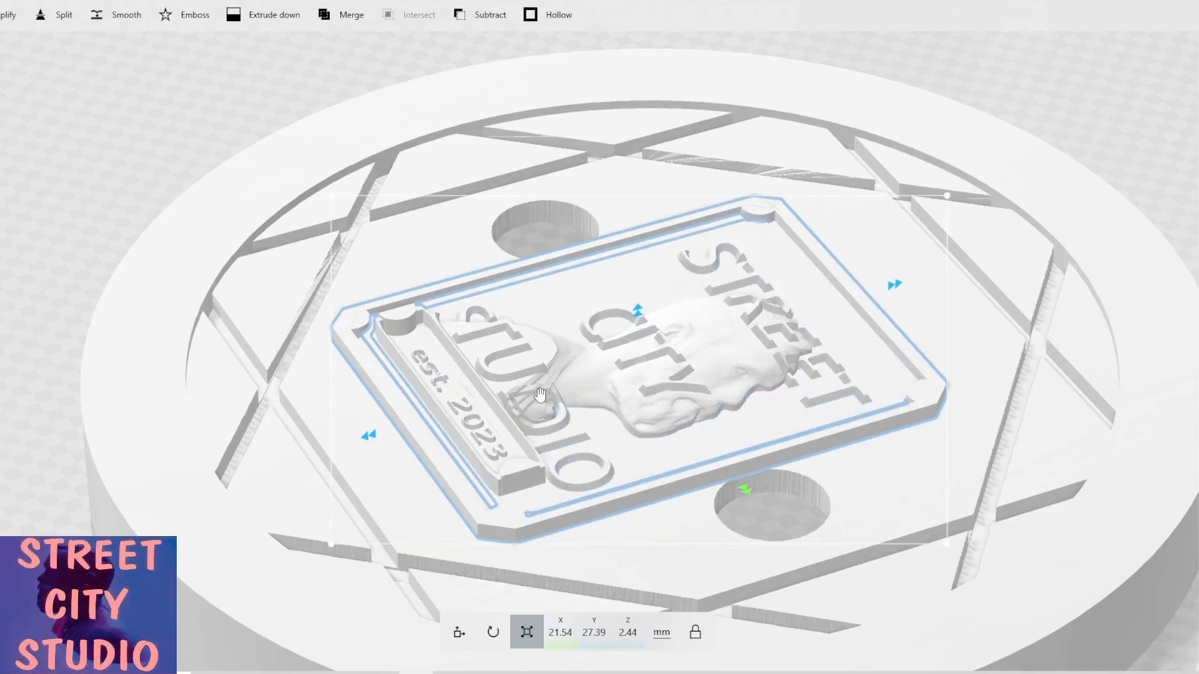
# Duplicate the logo plaque and move the copy off the manhole cover onto the floor.
pyautogui.scroll(-3, 323, 178)
pyautogui.scroll(-3, 276, 177)
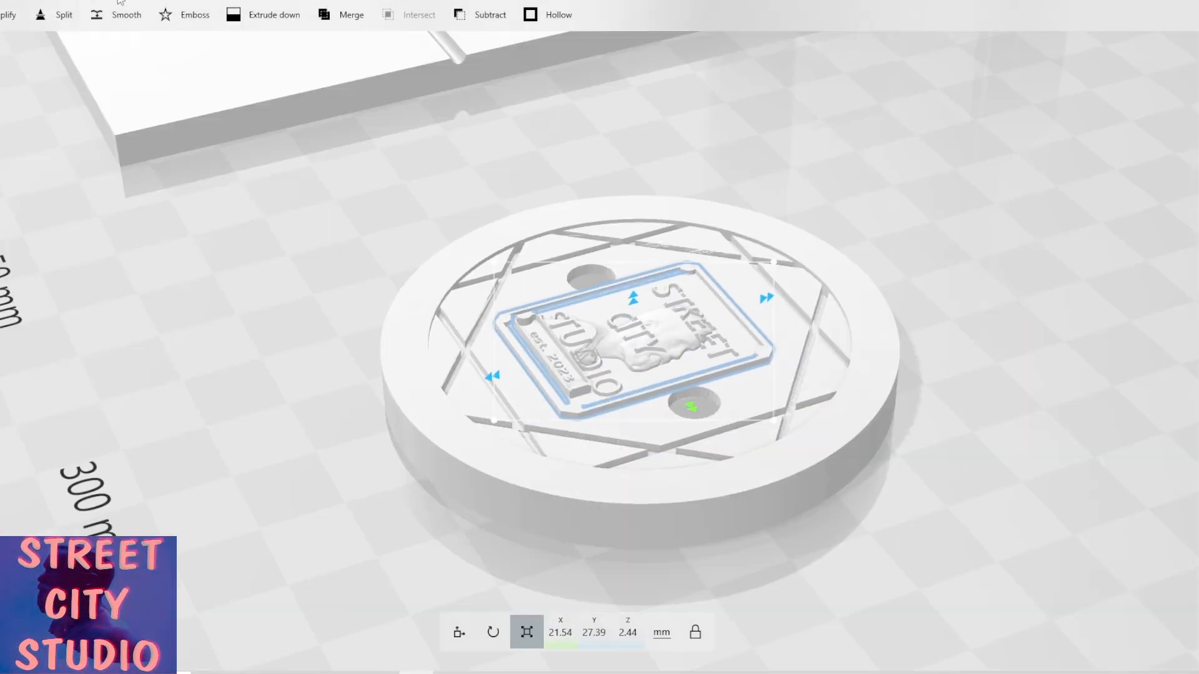
pyautogui.scroll(3, 62, 15)
pyautogui.click(7, 17)
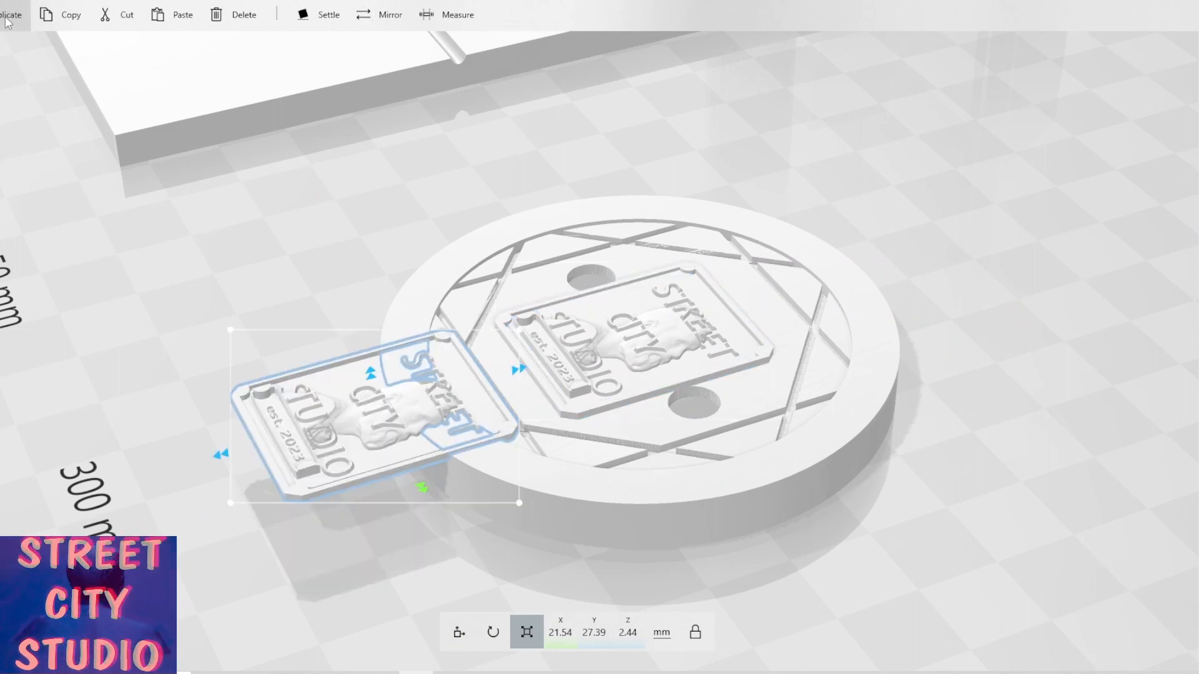
pyautogui.click(457, 621)
pyautogui.moveTo(445, 421); pyautogui.dragTo(243, 478)
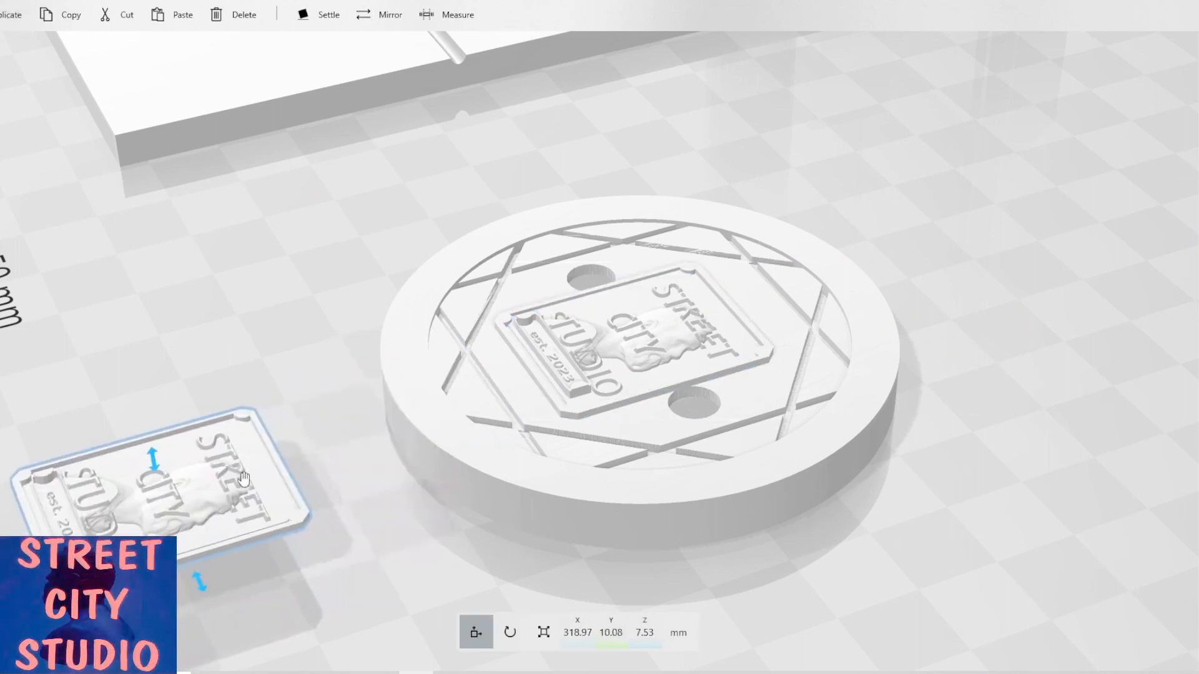
# Select the plaque on the manhole cover and subtract it from the cover to carve a recess.
pyautogui.click(357, 445)
pyautogui.click(580, 407)
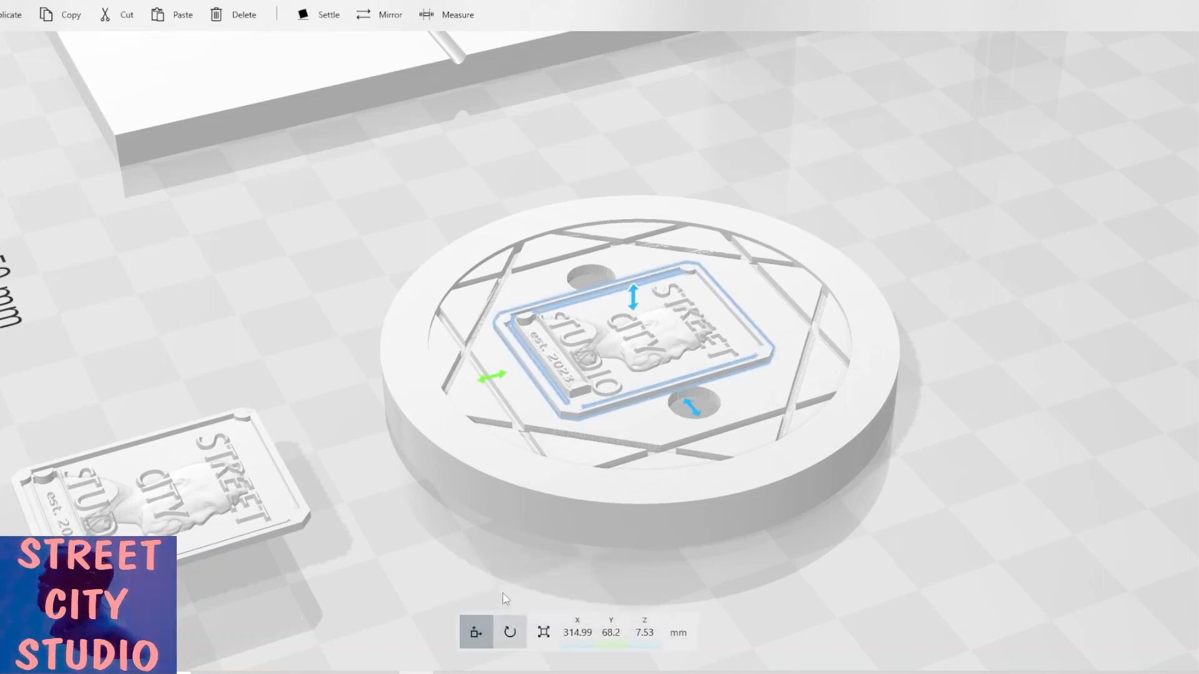
pyautogui.scroll(3, 530, 536)
pyautogui.moveTo(565, 534); pyautogui.dragTo(538, 489)
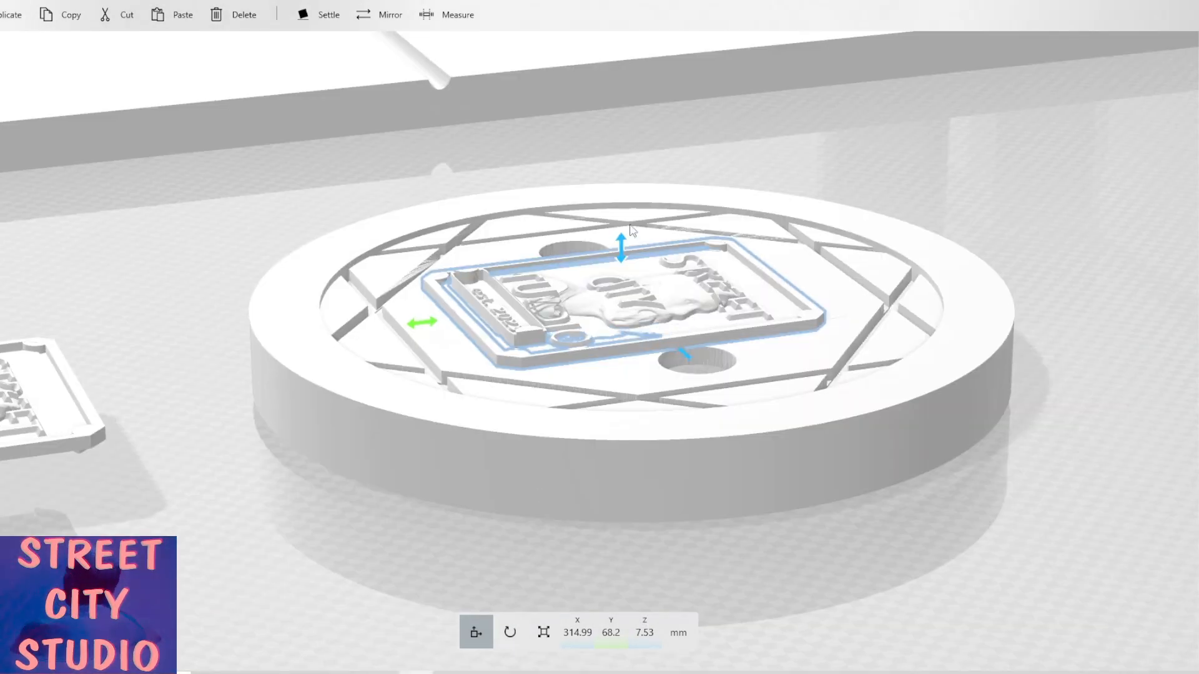
pyautogui.moveTo(621, 250)
pyautogui.mouseDown()
pyautogui.moveTo(616, 233)
pyautogui.moveTo(620, 249)
pyautogui.mouseUp()
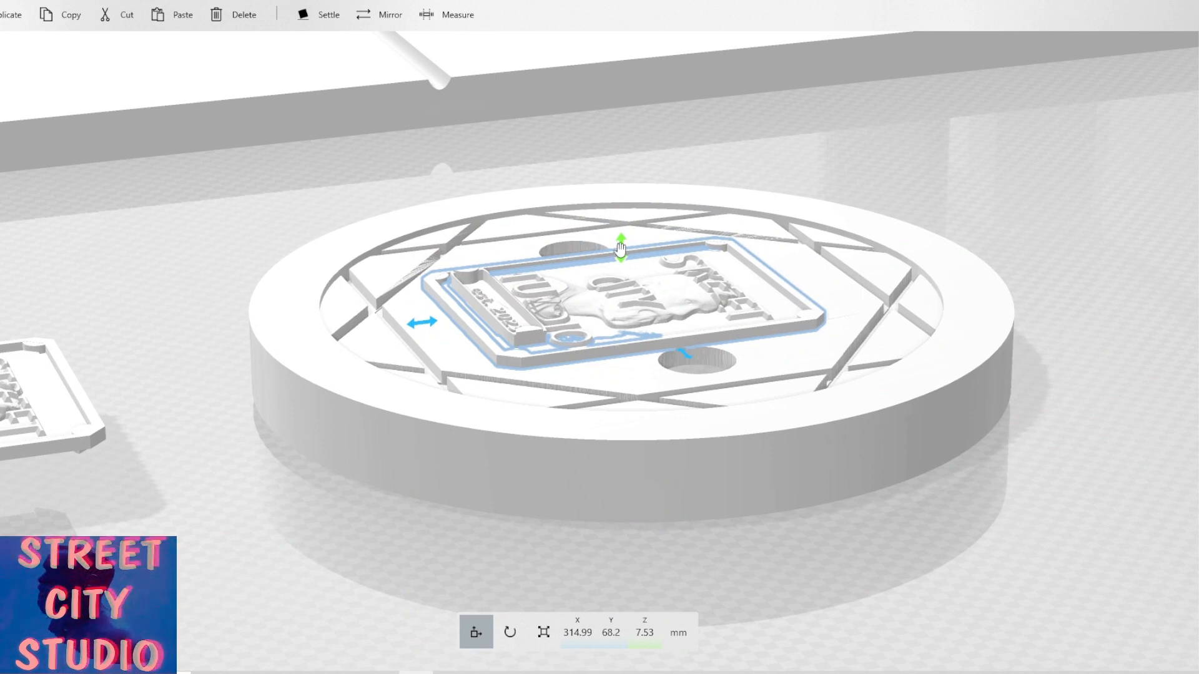
pyautogui.click(253, 0)
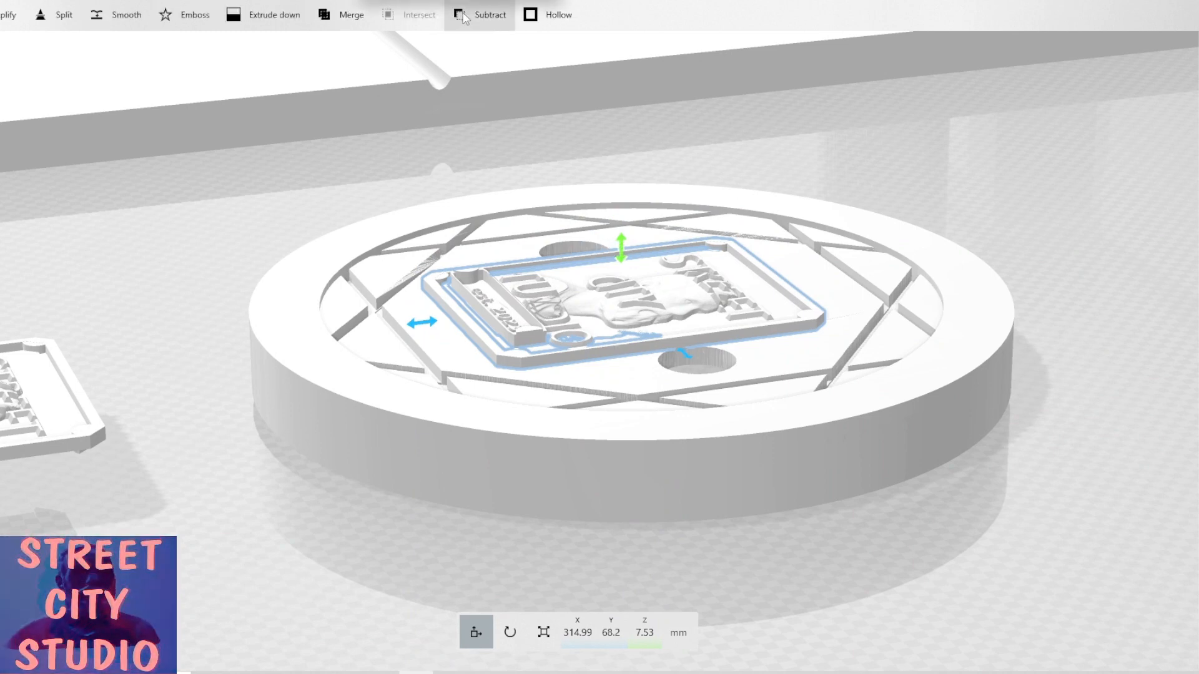
pyautogui.click(463, 17)
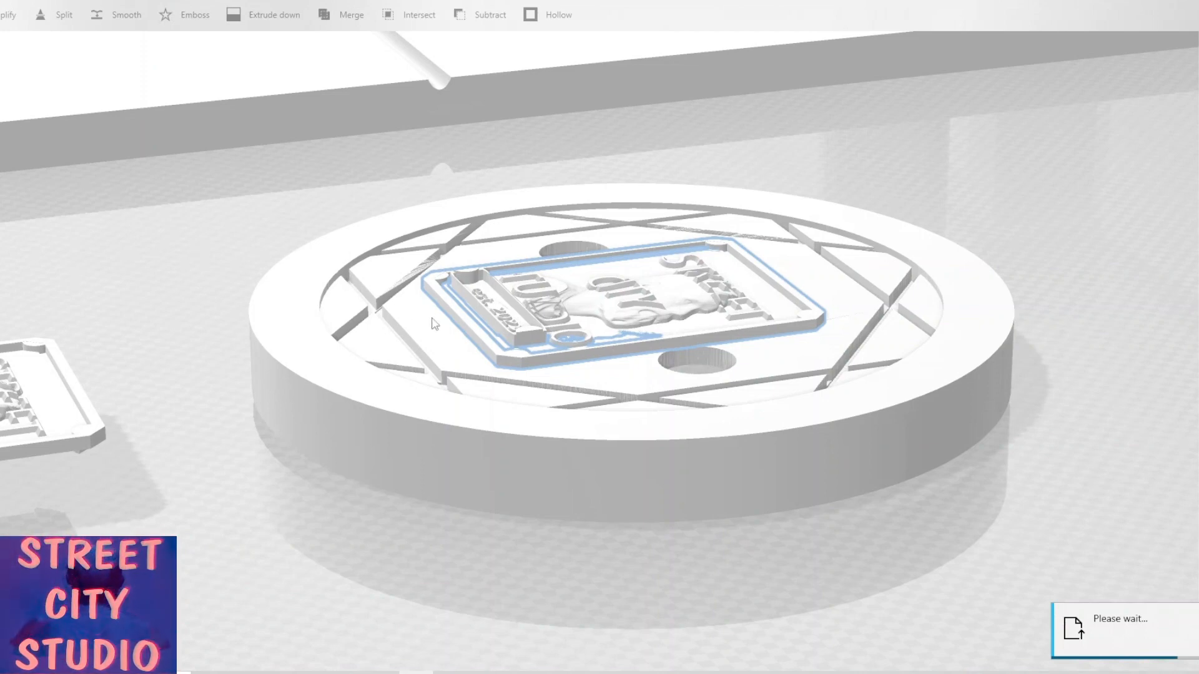
# Orbit and zoom around the manhole cover to inspect the carved plaque recess.
pyautogui.scroll(-4, 431, 321)
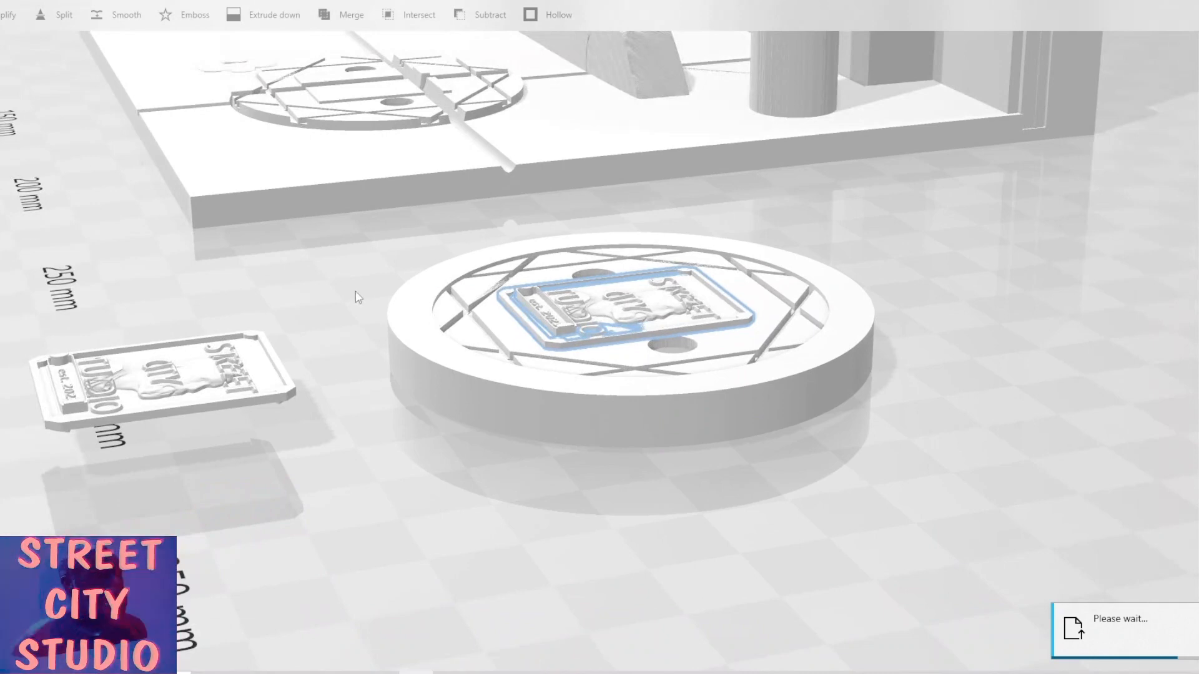
pyautogui.scroll(3, 381, 353)
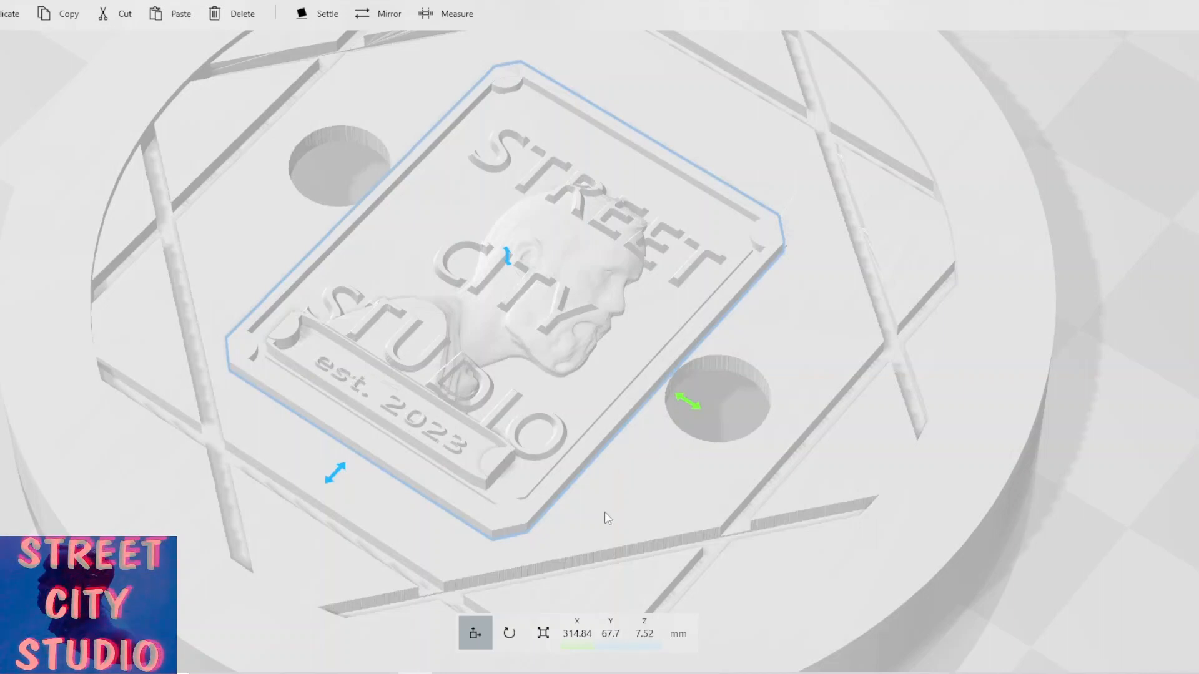
pyautogui.scroll(-2, 627, 500)
pyautogui.moveTo(685, 484); pyautogui.dragTo(803, 500)
pyautogui.click(693, 466)
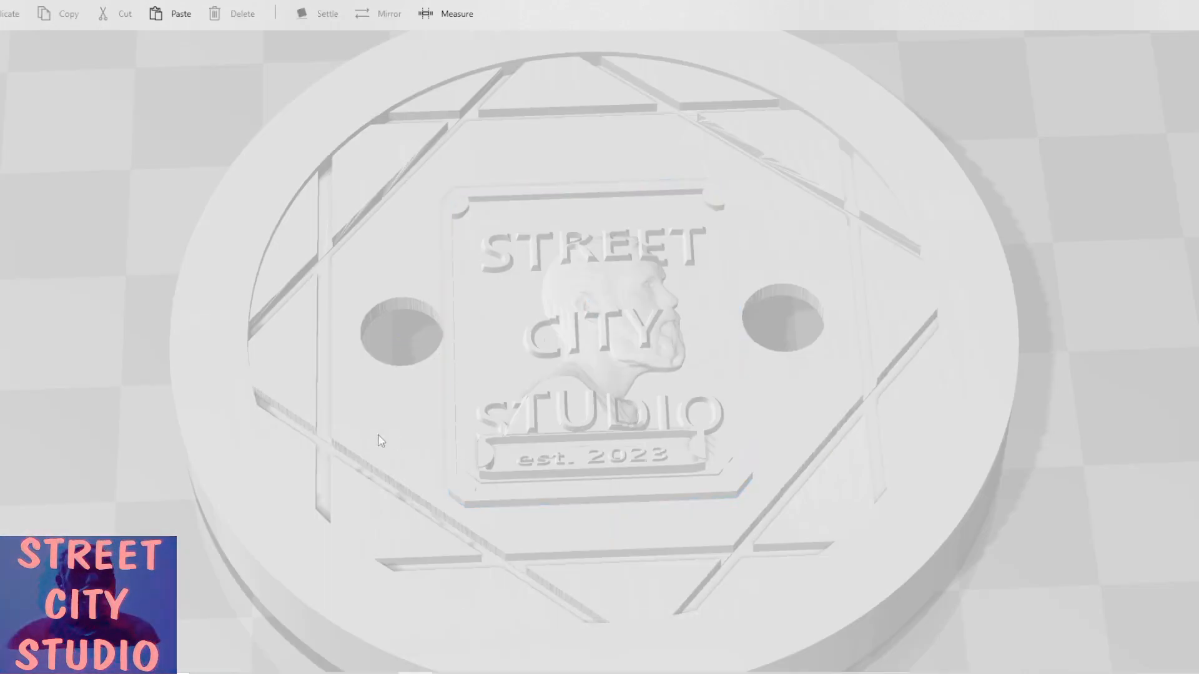
pyautogui.moveTo(429, 406); pyautogui.dragTo(627, 374)
pyautogui.moveTo(734, 353); pyautogui.dragTo(342, 392)
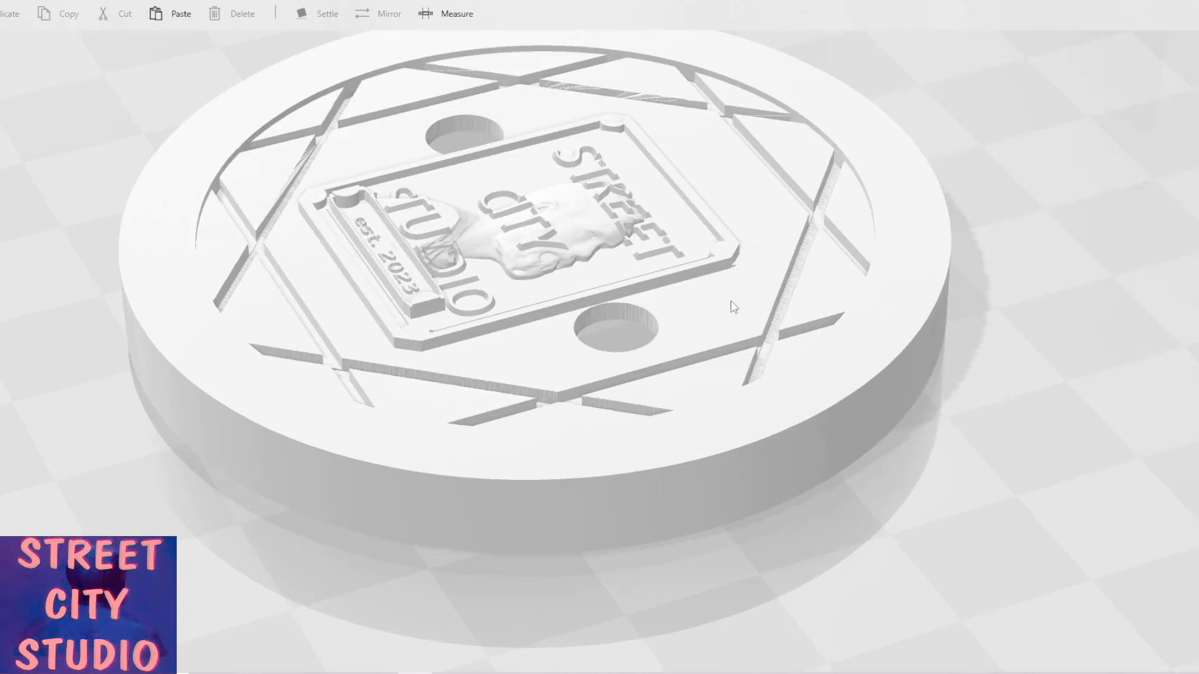
pyautogui.moveTo(660, 334); pyautogui.dragTo(589, 350)
pyautogui.scroll(-5, 776, 262)
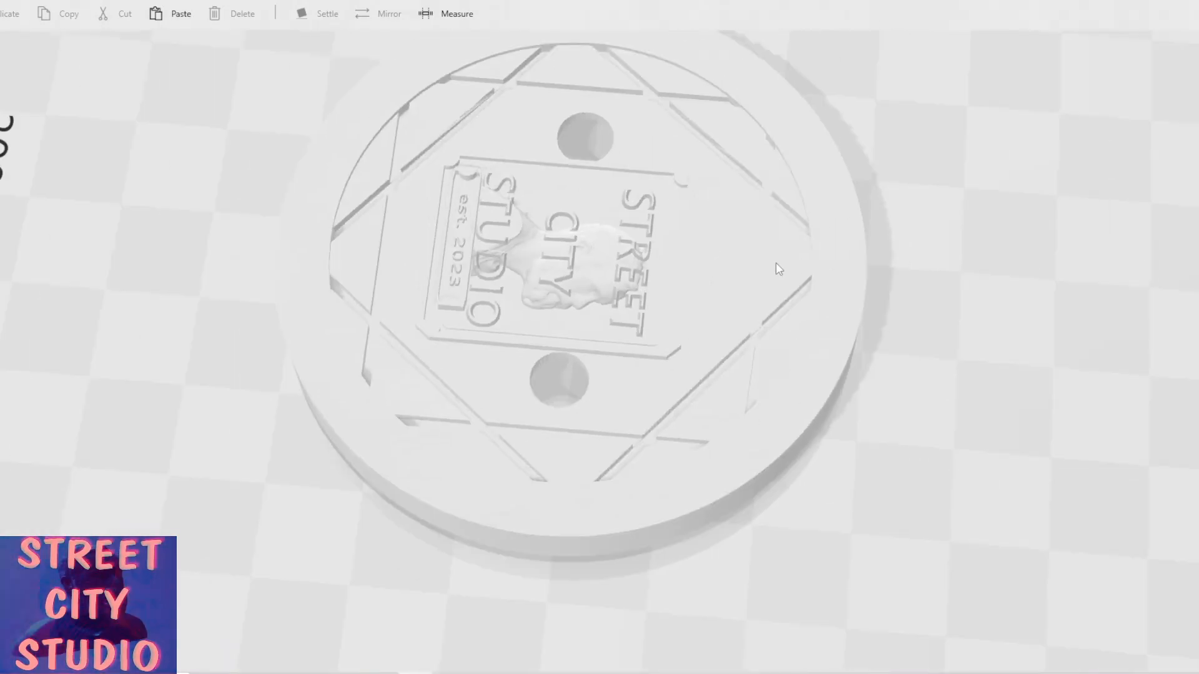
pyautogui.moveTo(448, 242); pyautogui.dragTo(758, 250)
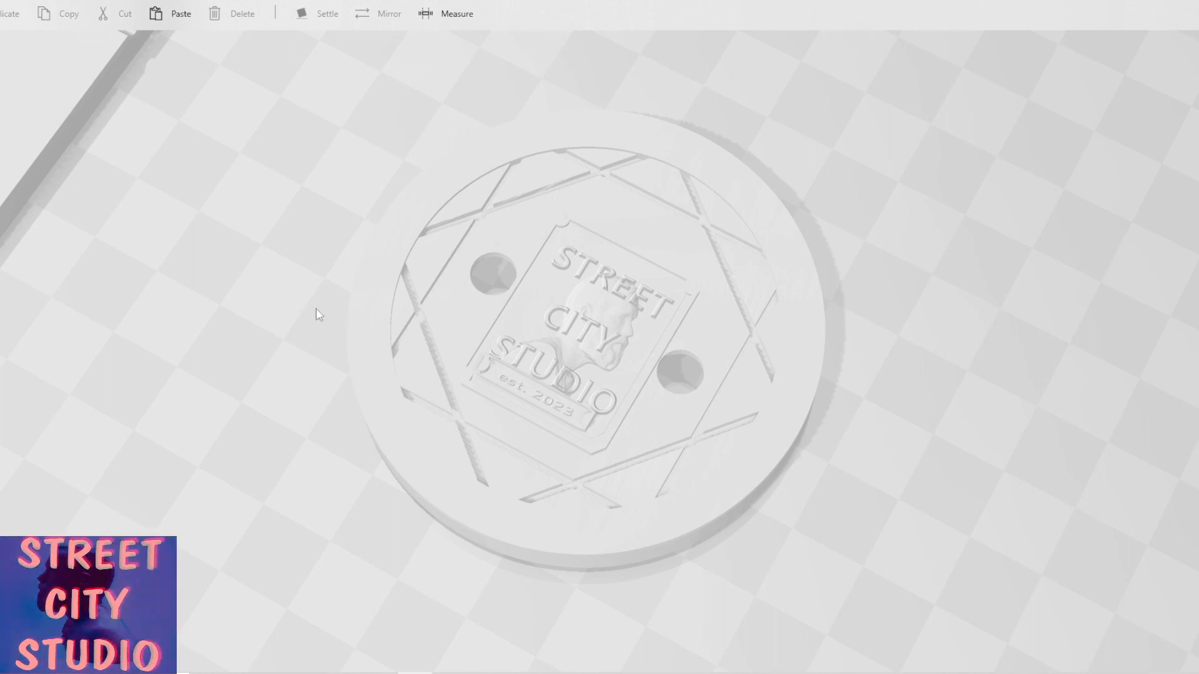
pyautogui.moveTo(313, 311); pyautogui.dragTo(462, 257)
pyautogui.scroll(3, 462, 256)
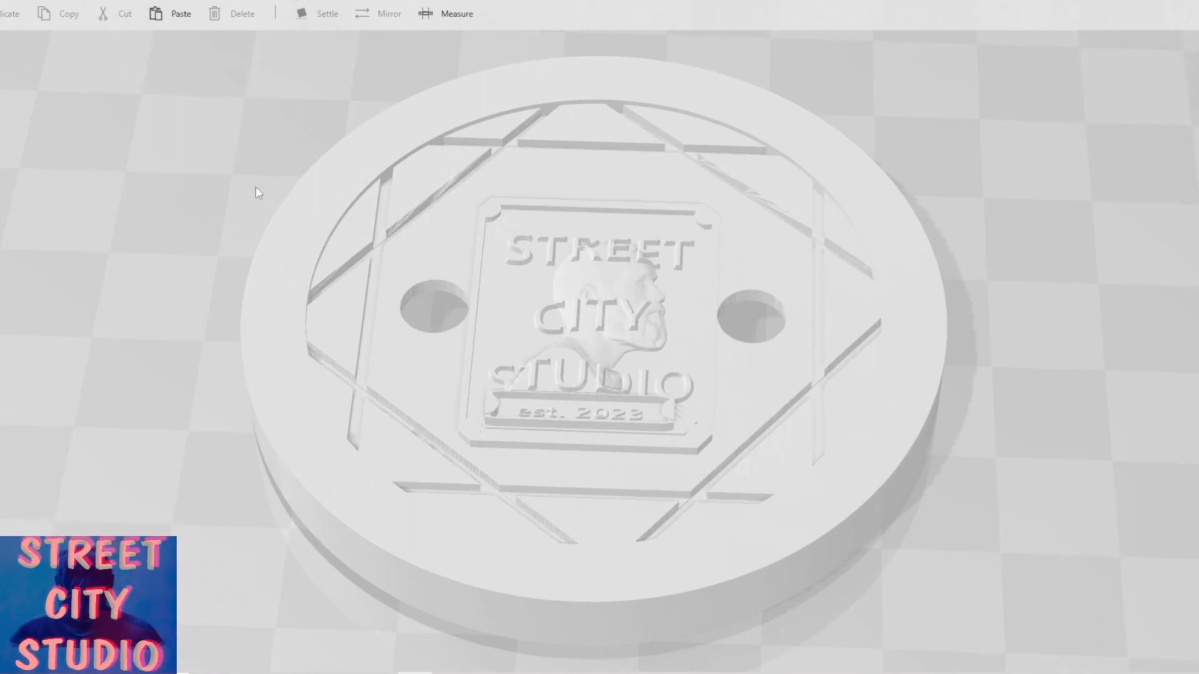
pyautogui.moveTo(256, 186)
pyautogui.mouseDown()
pyautogui.moveTo(516, 260)
pyautogui.moveTo(314, 220)
pyautogui.moveTo(255, 182)
pyautogui.mouseUp()
pyautogui.scroll(-3, 255, 182)
pyautogui.scroll(-3, 256, 184)
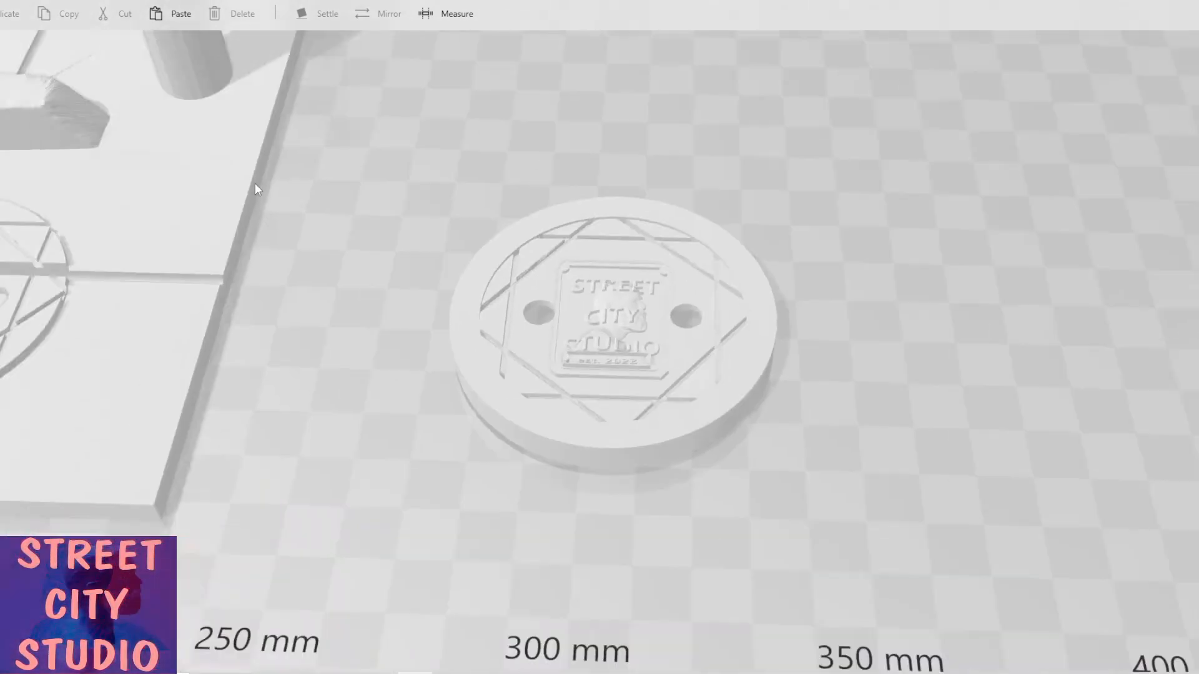
pyautogui.scroll(-3, 255, 185)
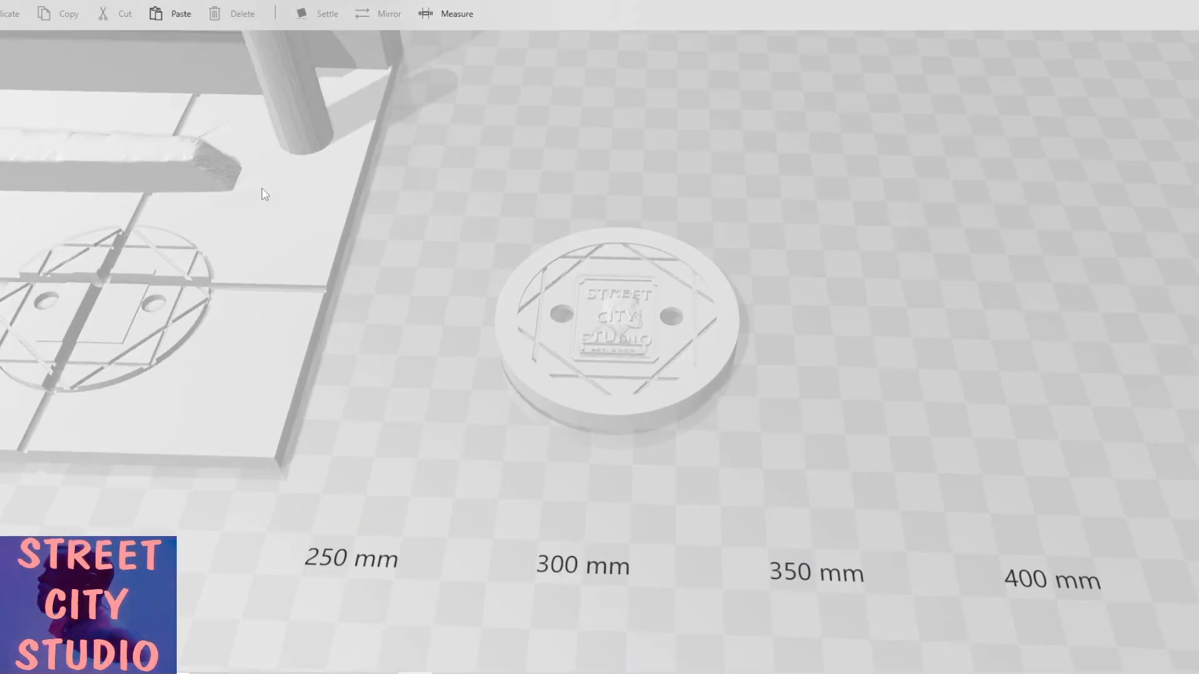
pyautogui.scroll(2, 332, 267)
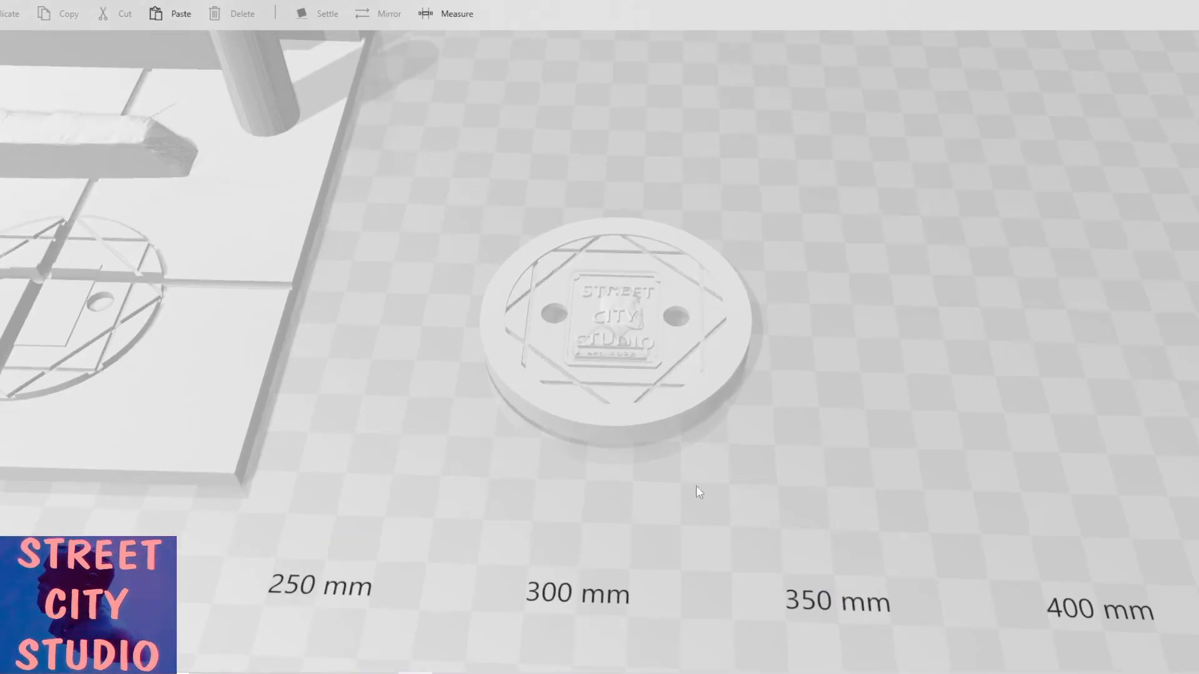
pyautogui.moveTo(571, 444); pyautogui.dragTo(533, 354)
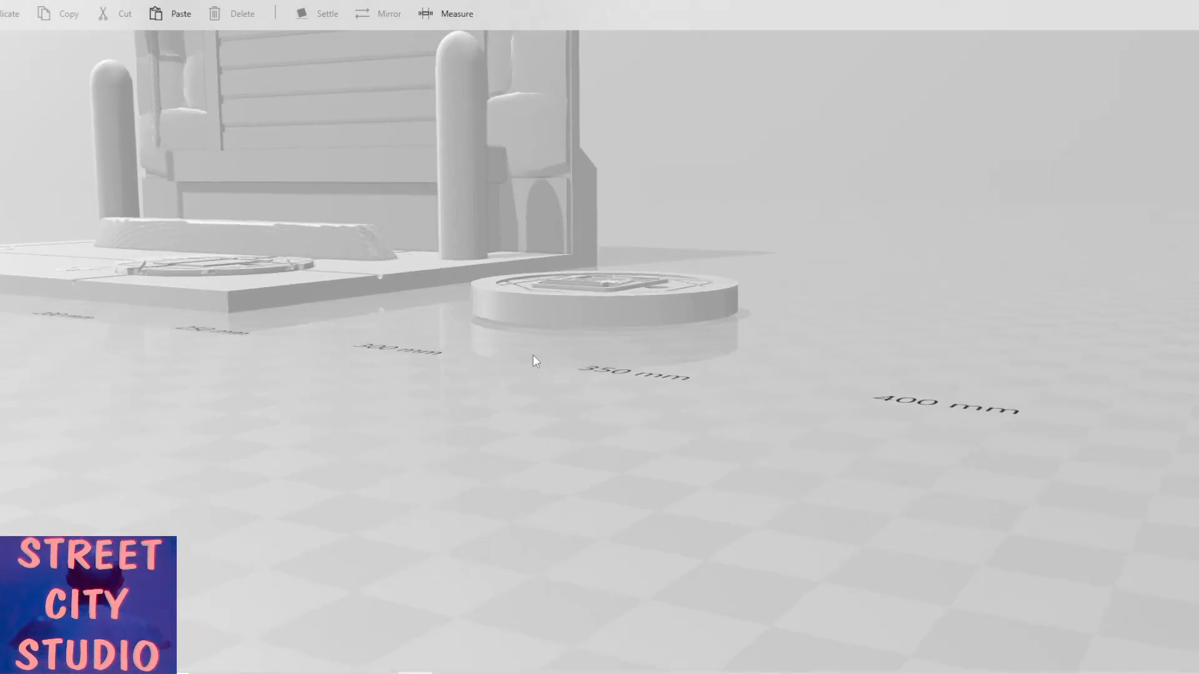
pyautogui.scroll(2, 608, 353)
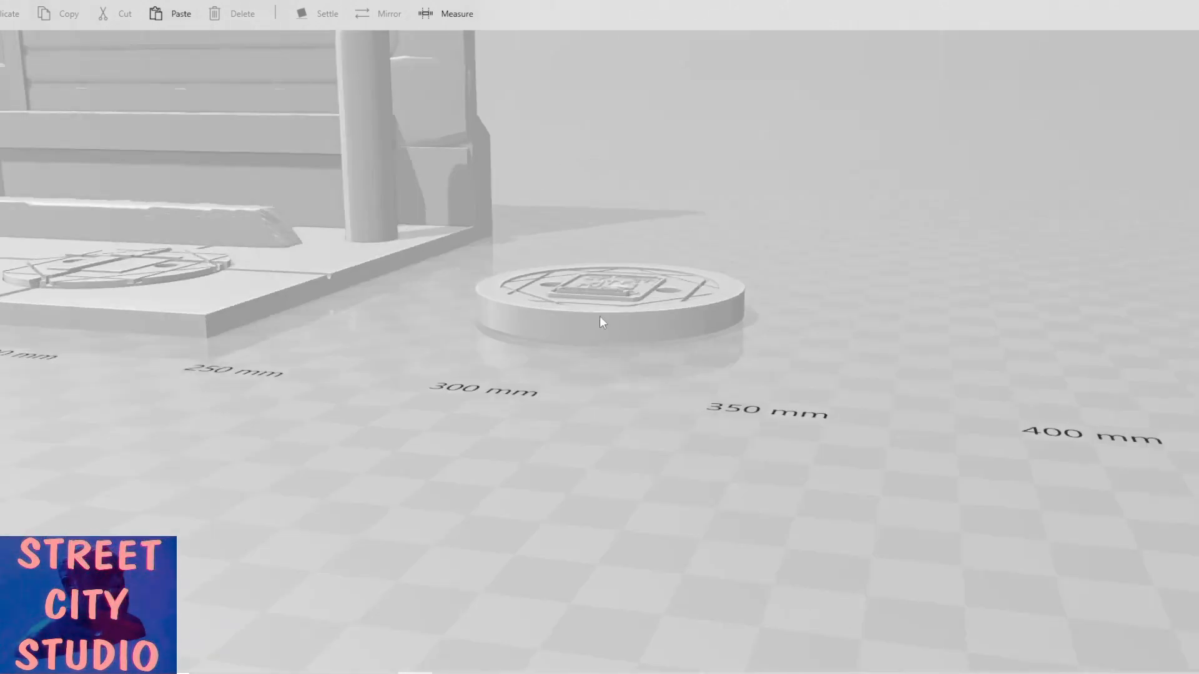
# Select the manhole cover together with the logo plaque and merge them into one object.
pyautogui.click(603, 320)
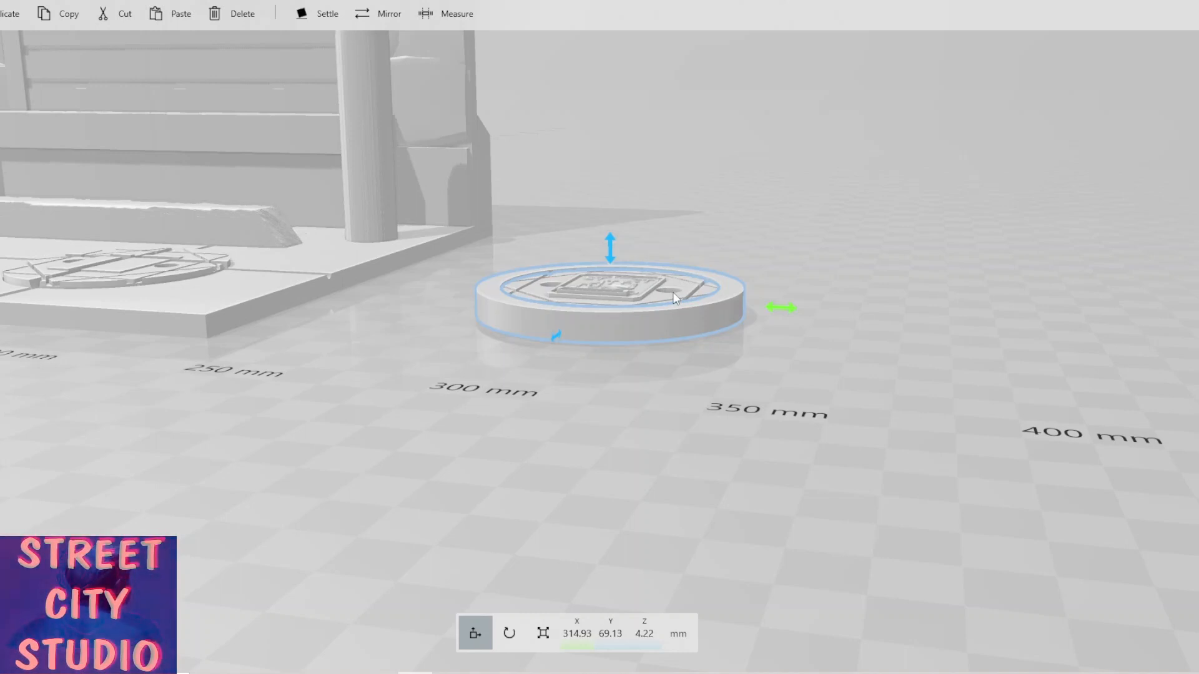
pyautogui.keyDown('ctrl'); pyautogui.click(635, 287); pyautogui.keyUp('ctrl')
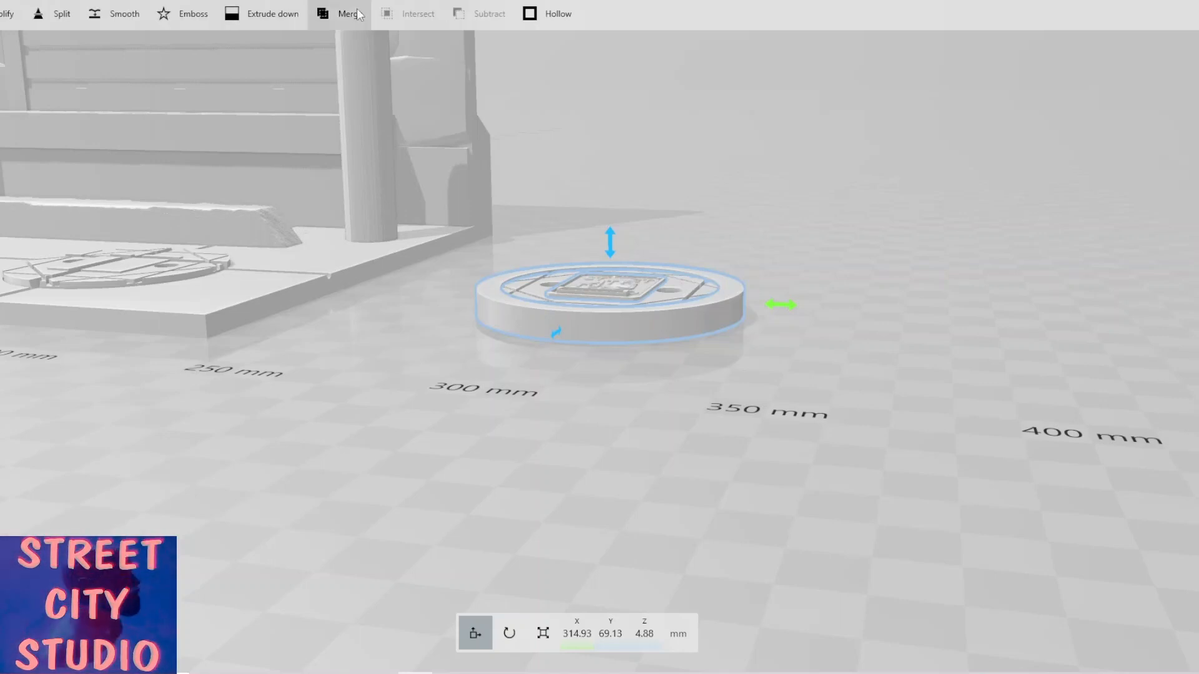
pyautogui.click(348, 19)
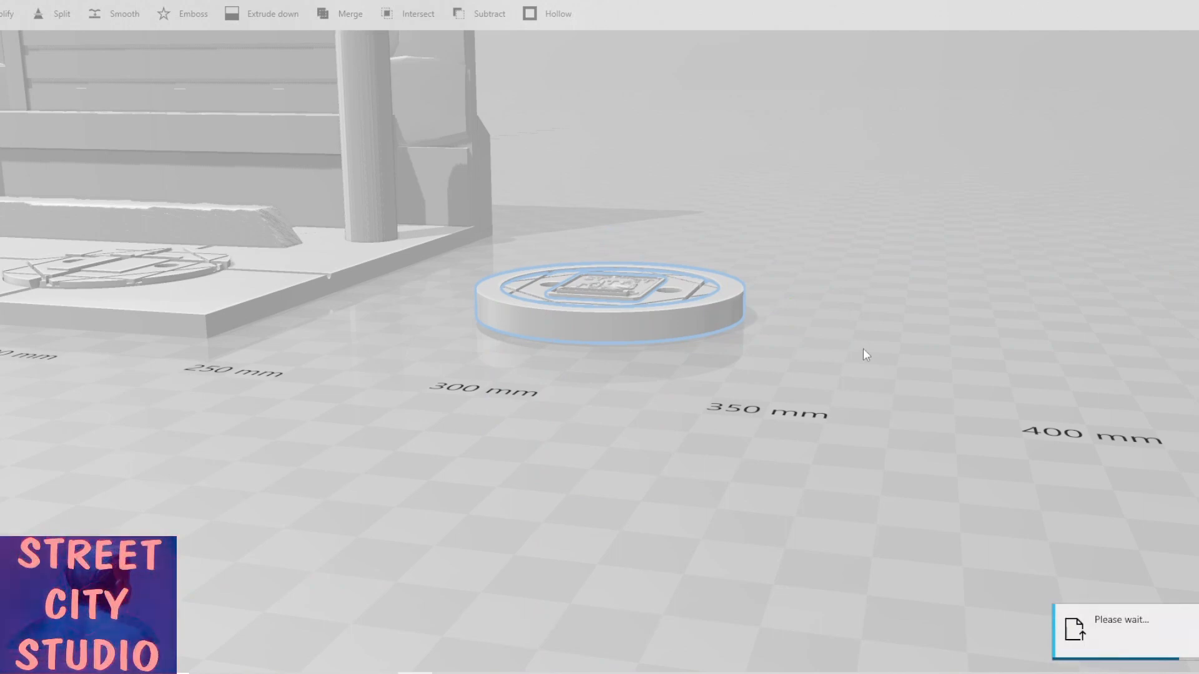
# Split the merged manhole cover horizontally, keeping the thin top slice with the logo, and settle it onto the floor.
pyautogui.moveTo(863, 349); pyautogui.dragTo(804, 298)
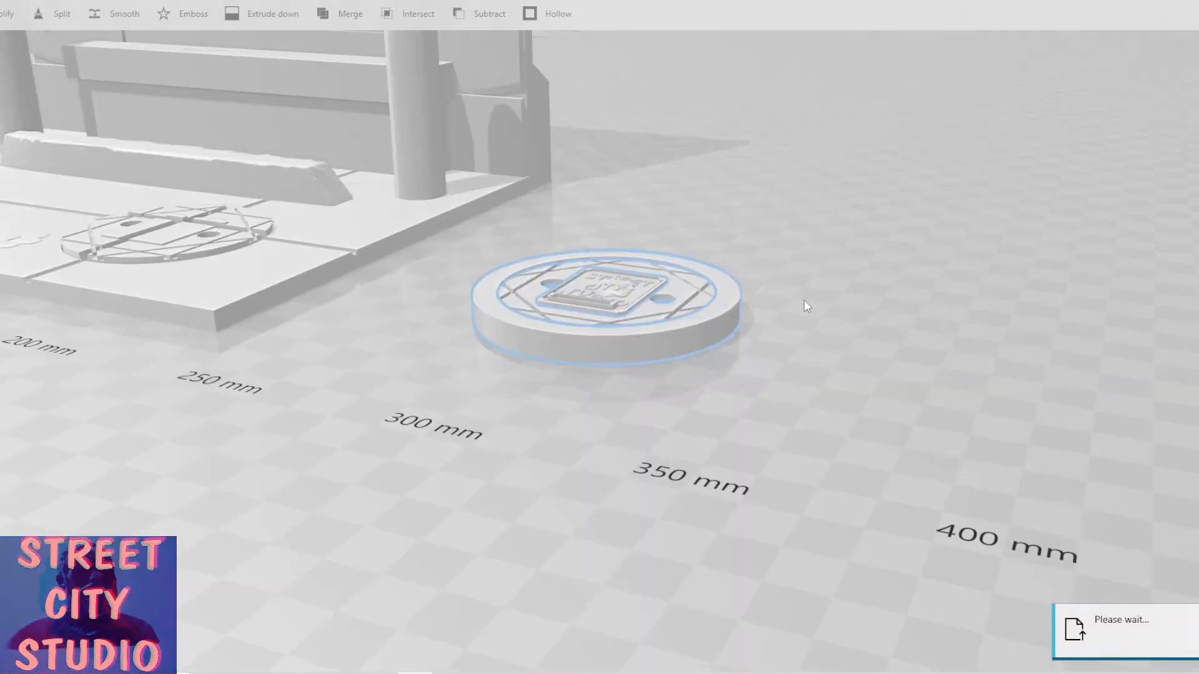
pyautogui.moveTo(469, 331); pyautogui.dragTo(463, 373)
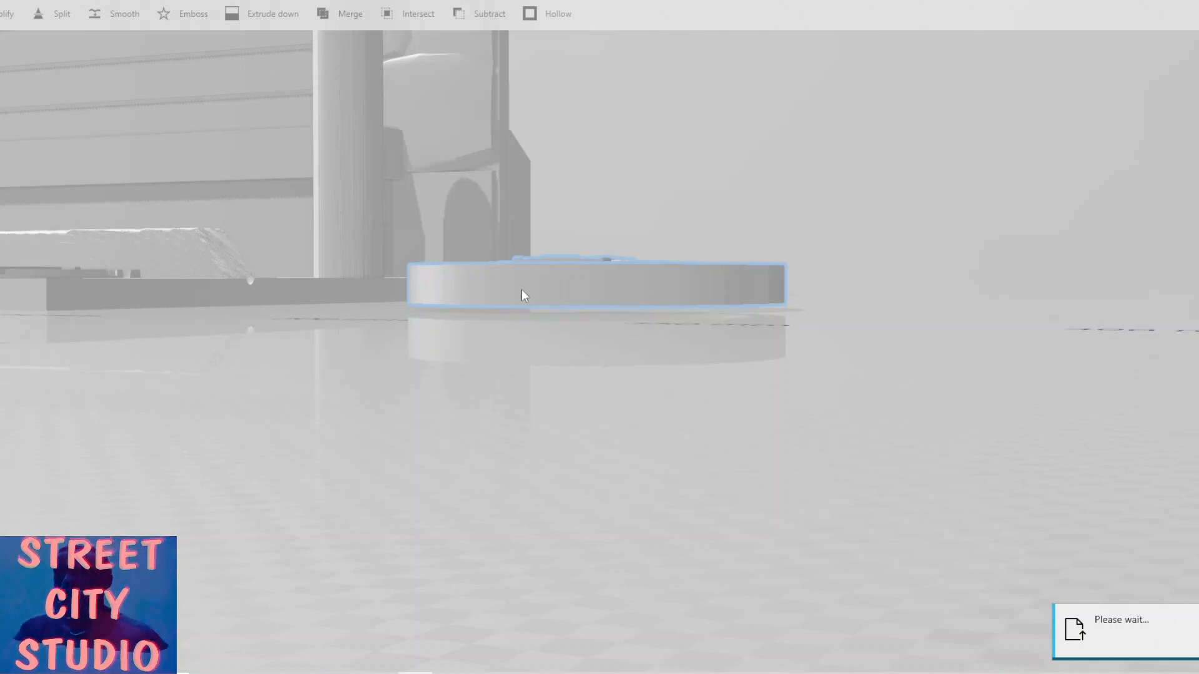
pyautogui.moveTo(366, 364); pyautogui.dragTo(374, 383)
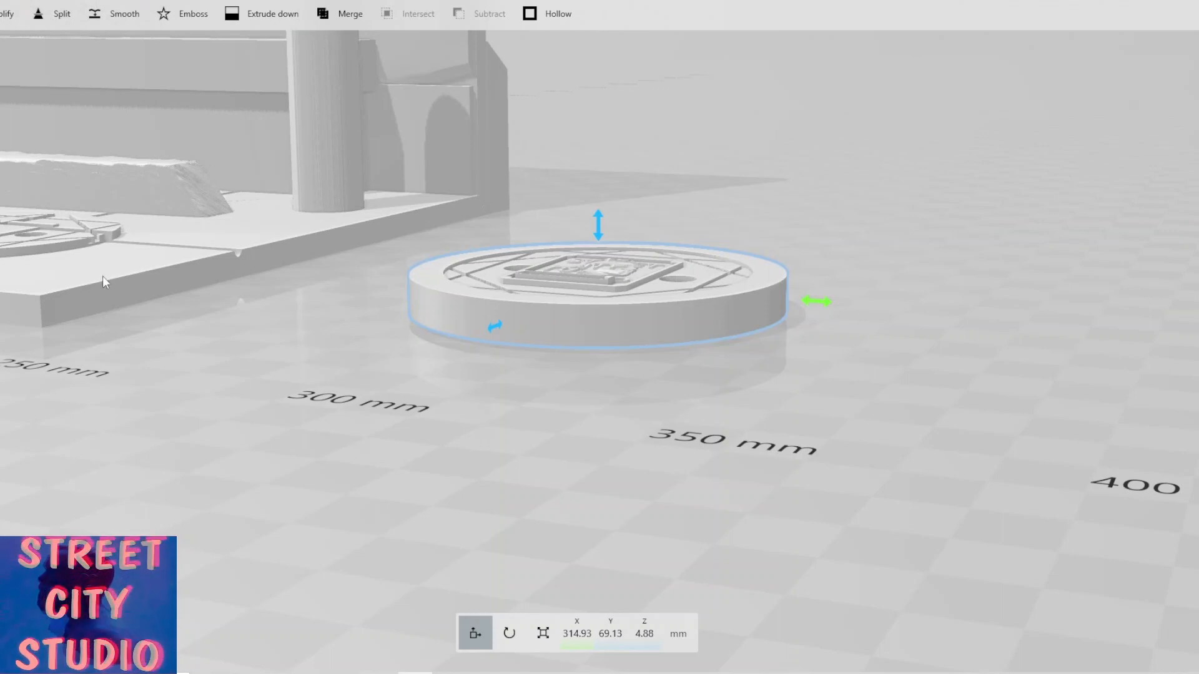
pyautogui.scroll(-2, 98, 277)
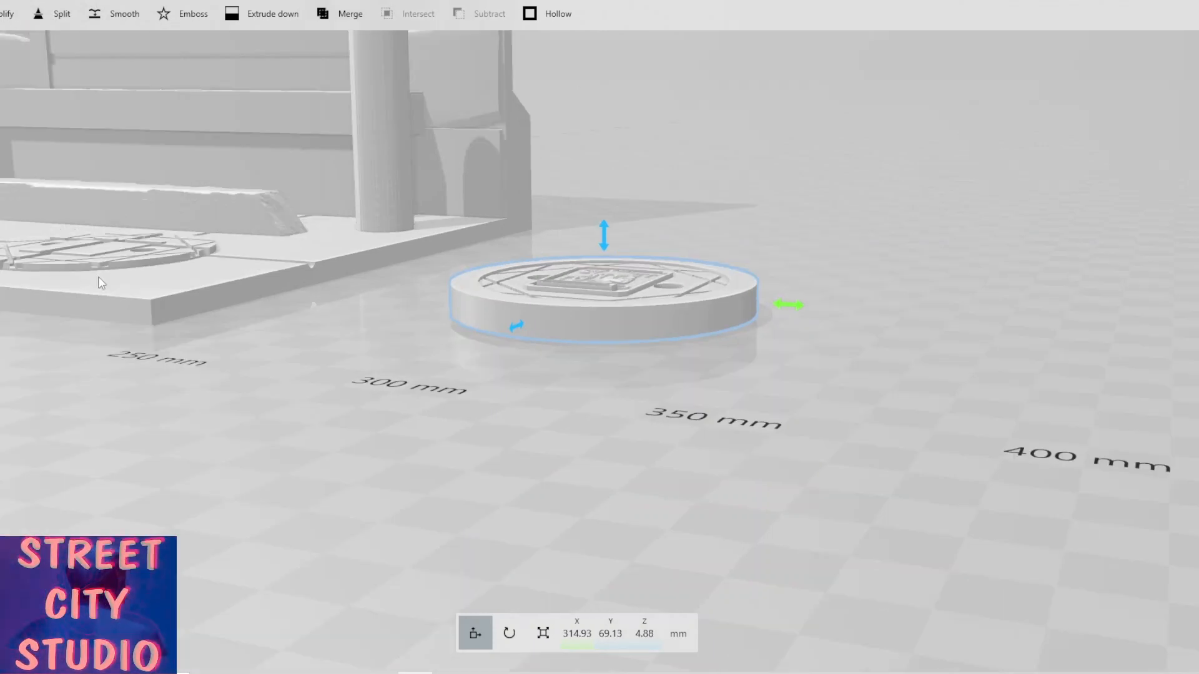
pyautogui.moveTo(98, 277); pyautogui.dragTo(377, 344, button='right')
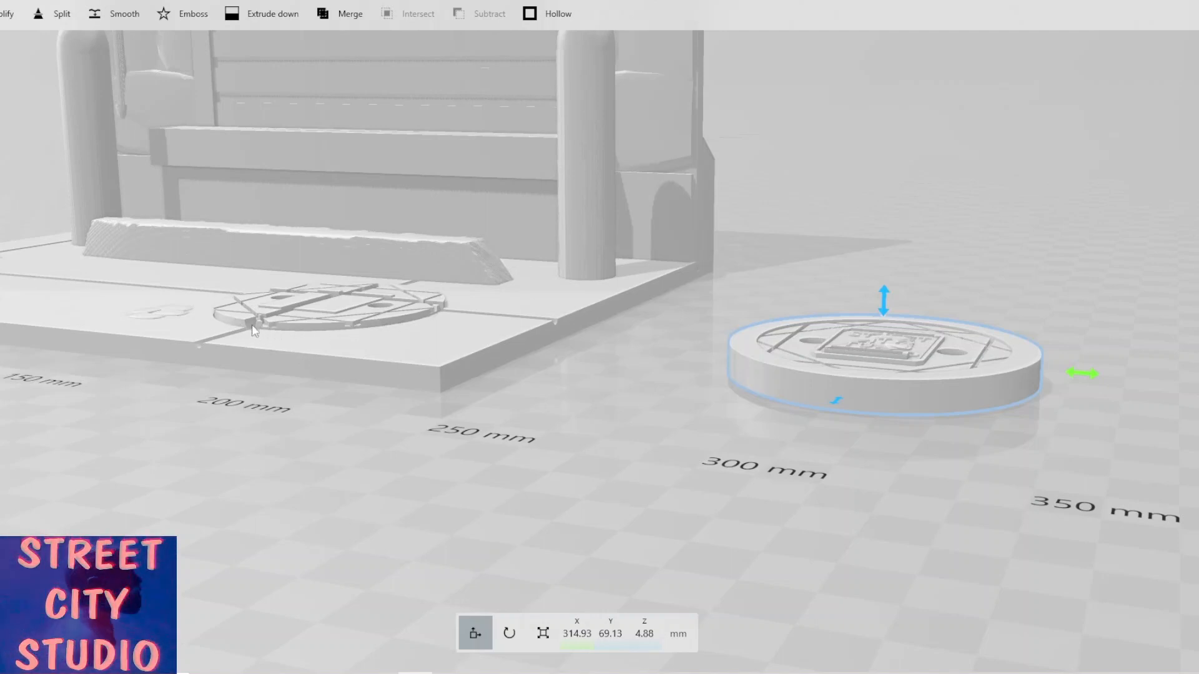
pyautogui.scroll(2, 293, 332)
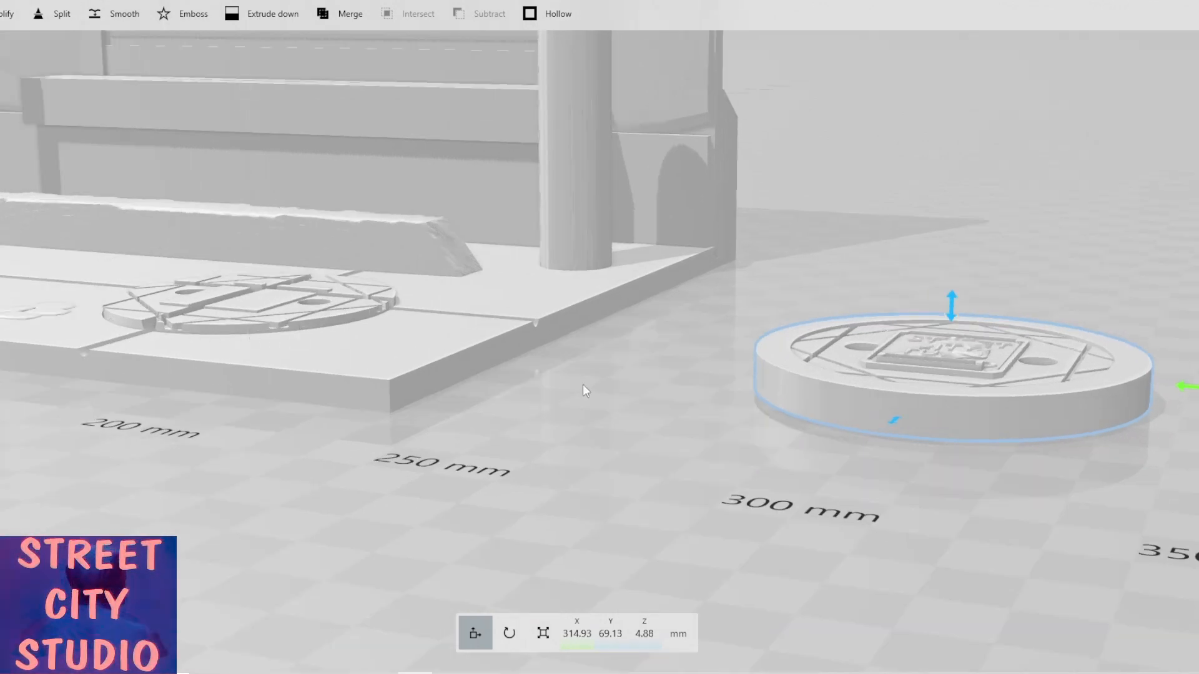
pyautogui.click(62, 15)
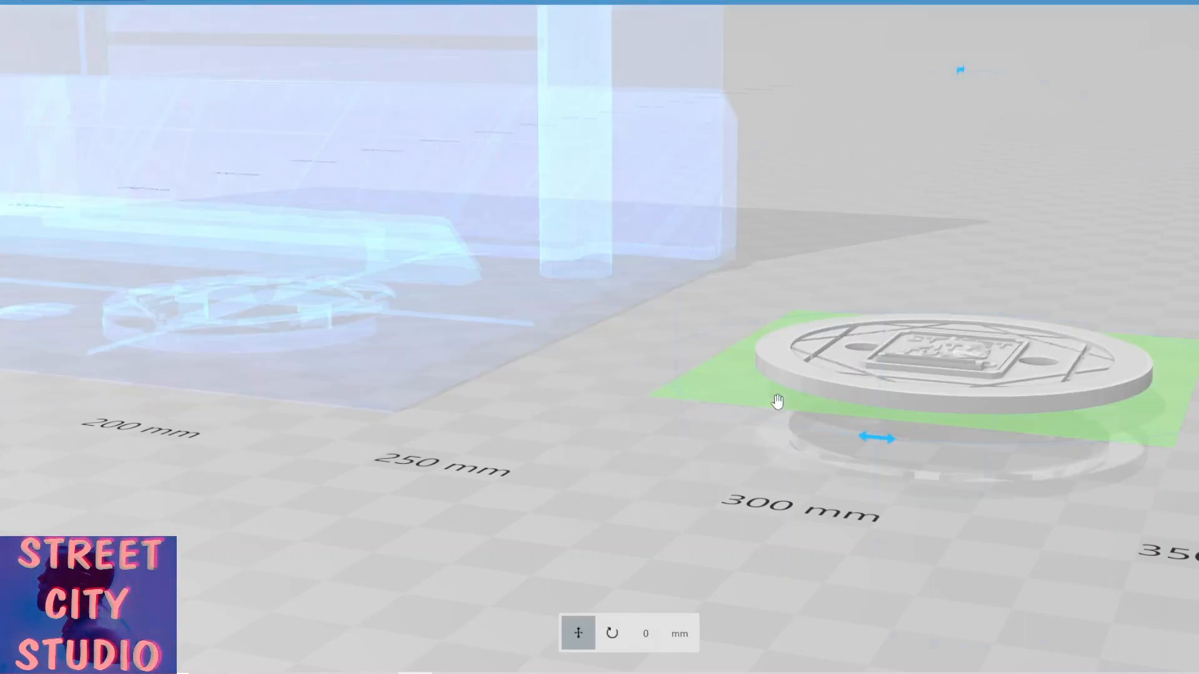
pyautogui.moveTo(728, 469); pyautogui.dragTo(712, 428)
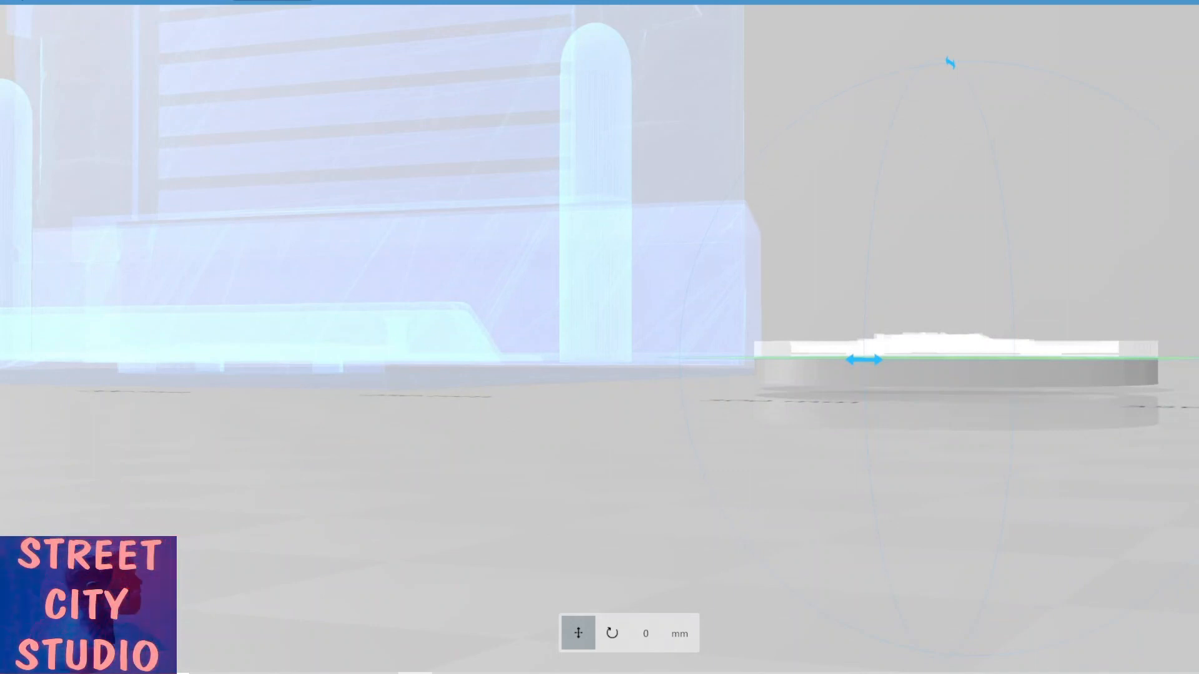
pyautogui.click(125, 1)
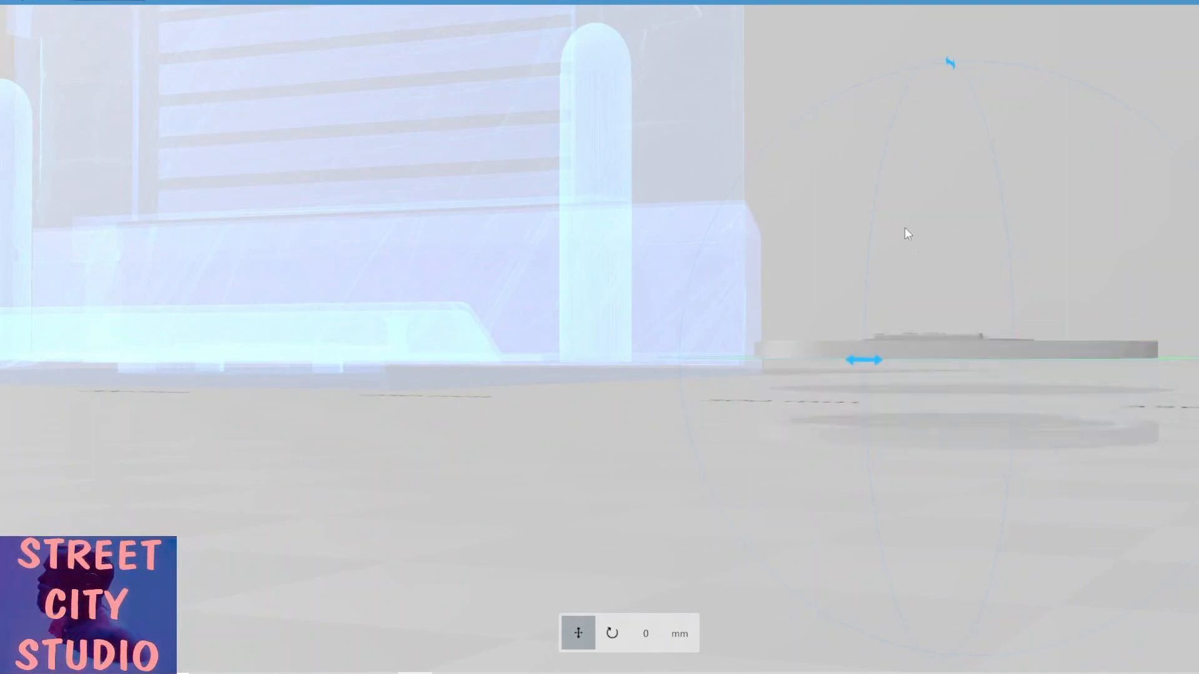
pyautogui.moveTo(880, 273); pyautogui.dragTo(884, 358)
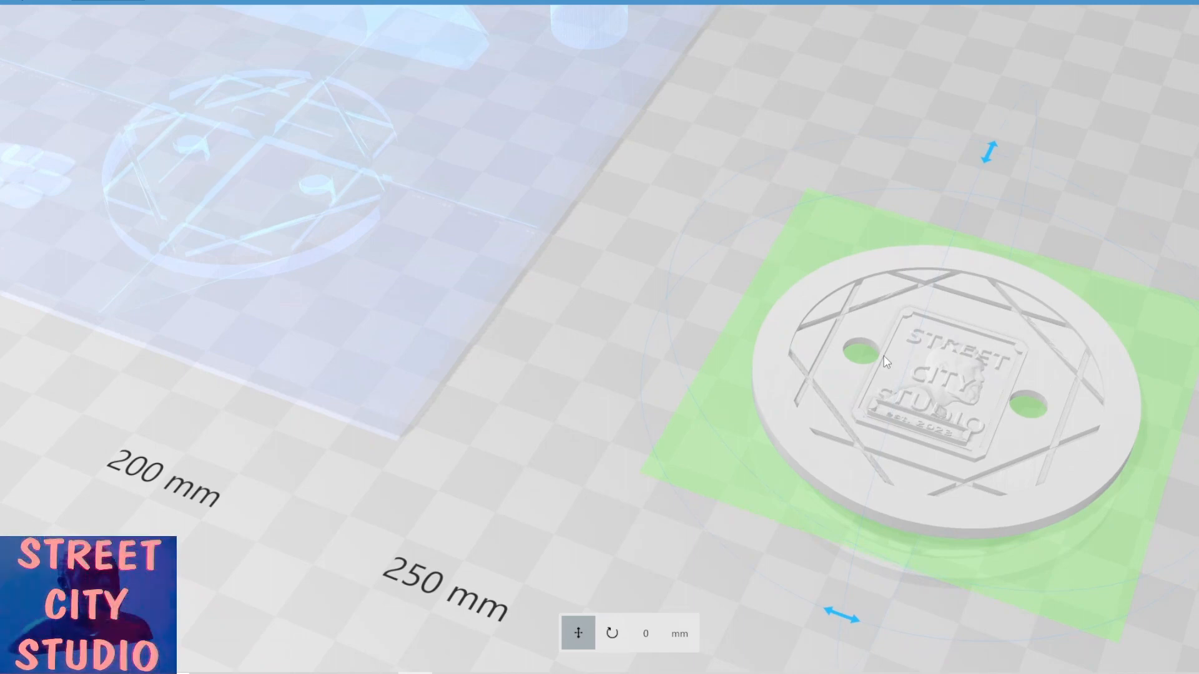
pyautogui.click(39, 1)
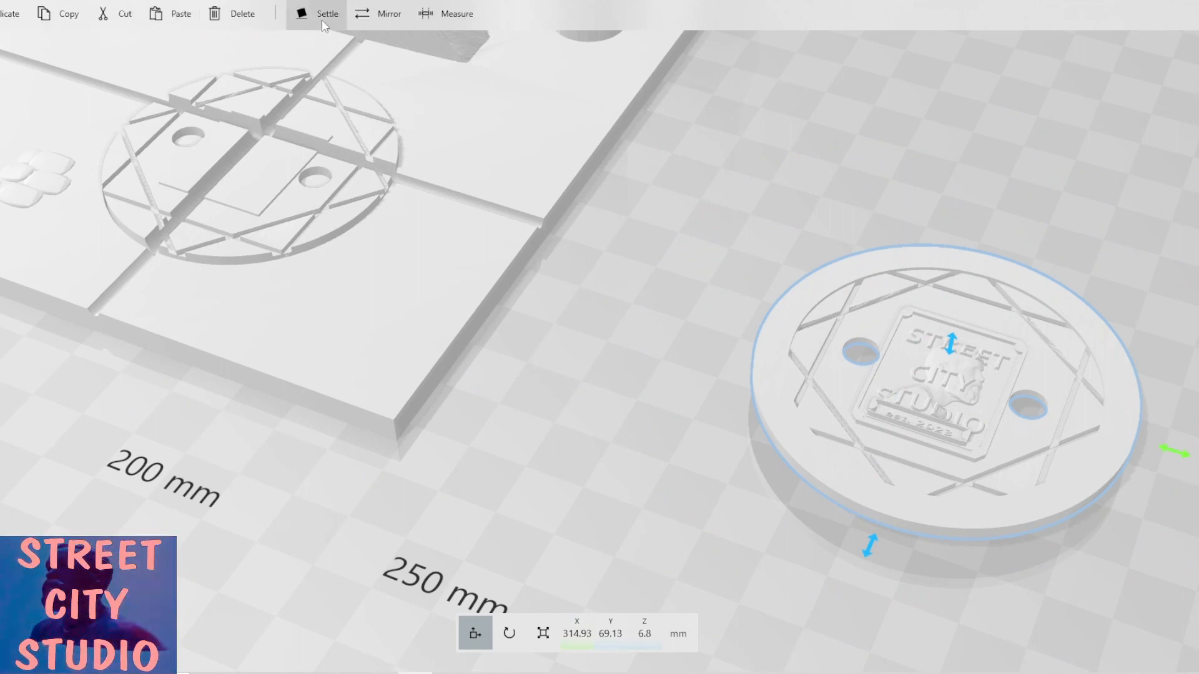
pyautogui.click(321, 20)
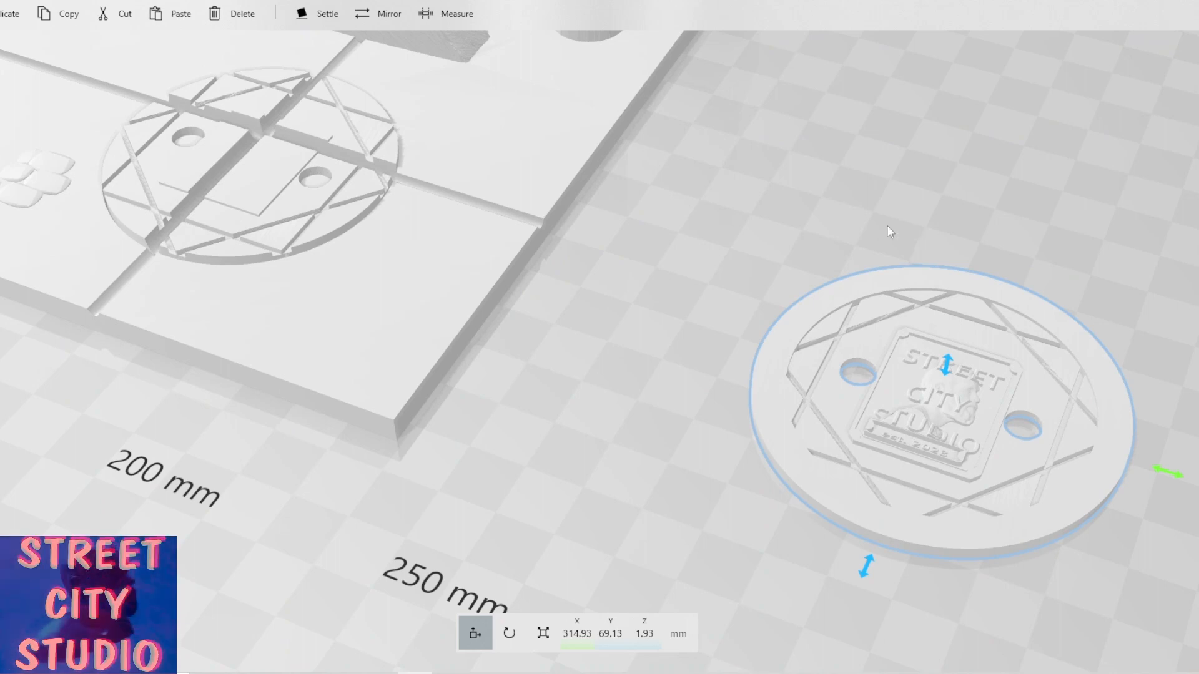
# Orbit and zoom around the split manhole cover to inspect the embedded logo plaque.
pyautogui.moveTo(887, 226); pyautogui.dragTo(727, 268, button='right')
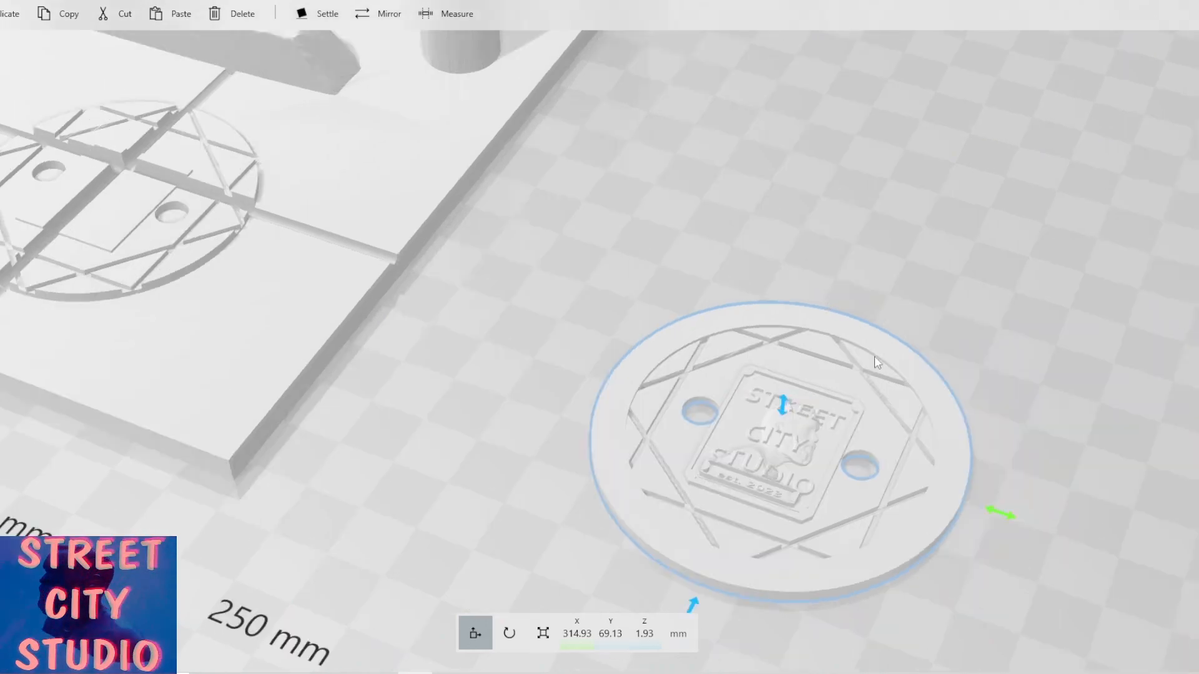
pyautogui.moveTo(874, 357); pyautogui.dragTo(819, 394)
pyautogui.moveTo(781, 428); pyautogui.dragTo(653, 377, button='right')
pyautogui.click(653, 377)
pyautogui.scroll(3, 651, 376)
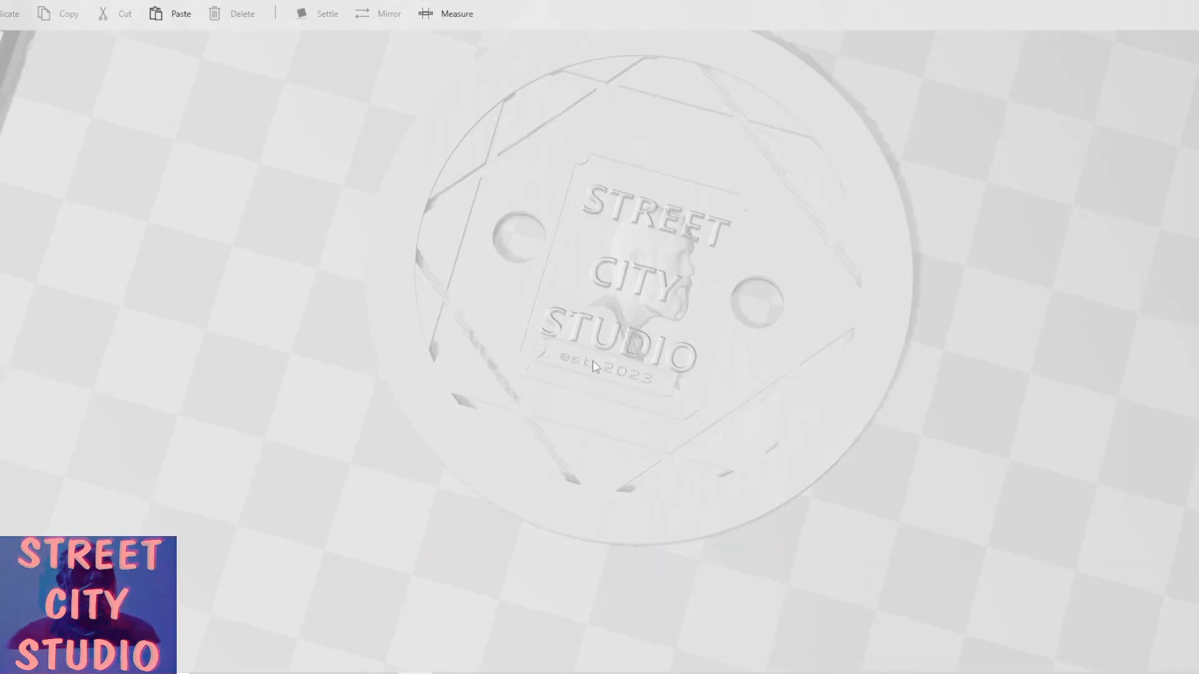
pyautogui.moveTo(593, 361); pyautogui.dragTo(923, 267)
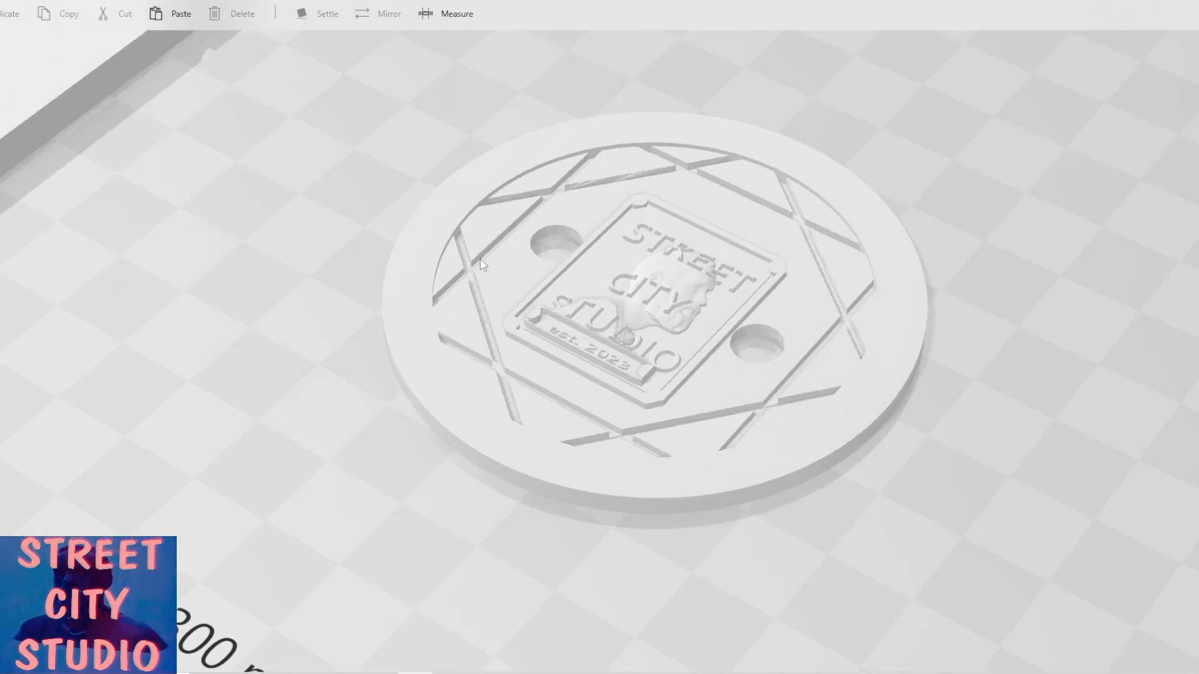
pyautogui.moveTo(378, 254); pyautogui.dragTo(600, 274)
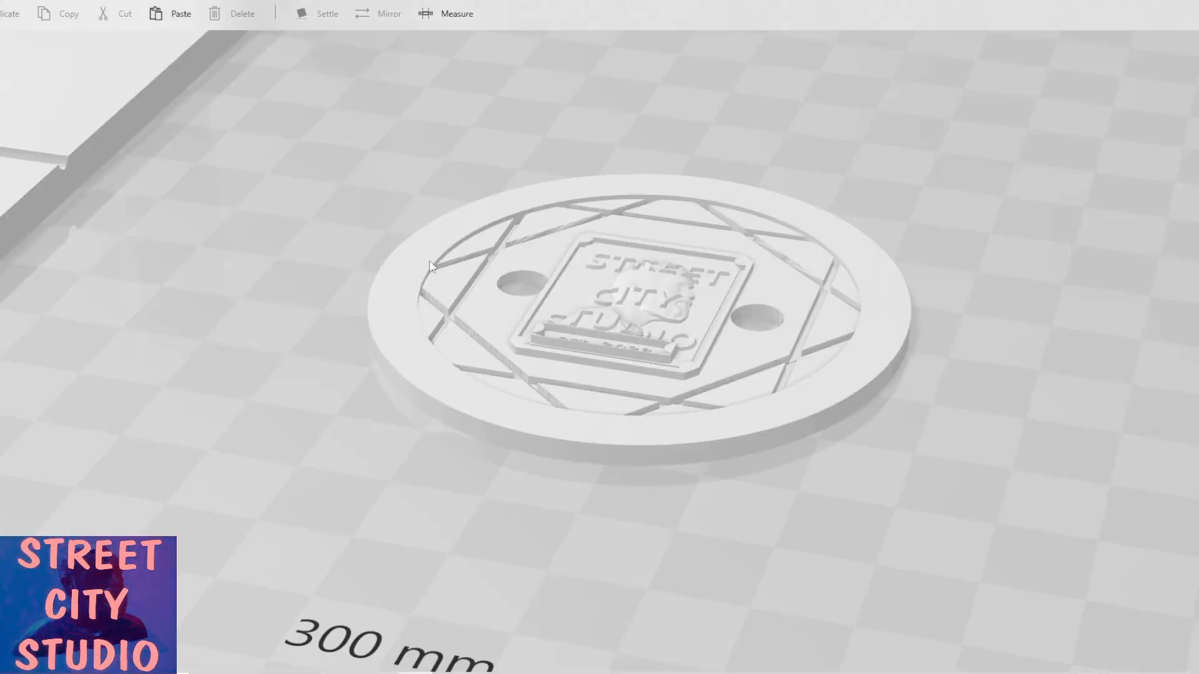
pyautogui.scroll(-5, 663, 349)
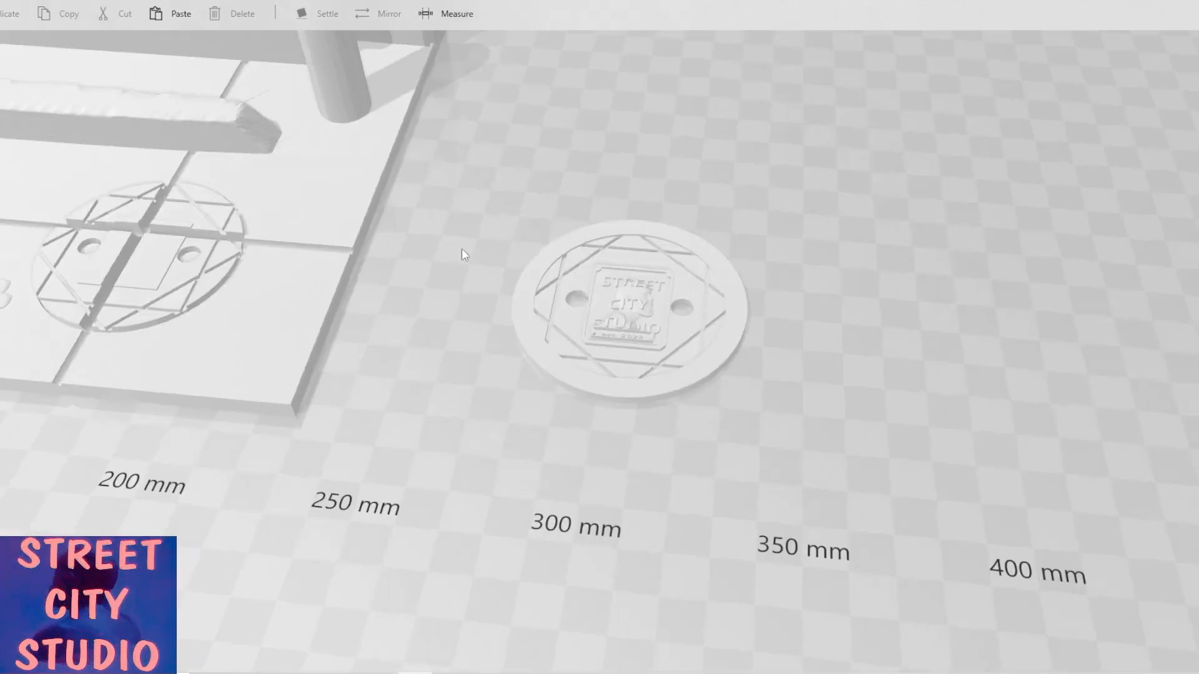
pyautogui.scroll(-5, 522, 143)
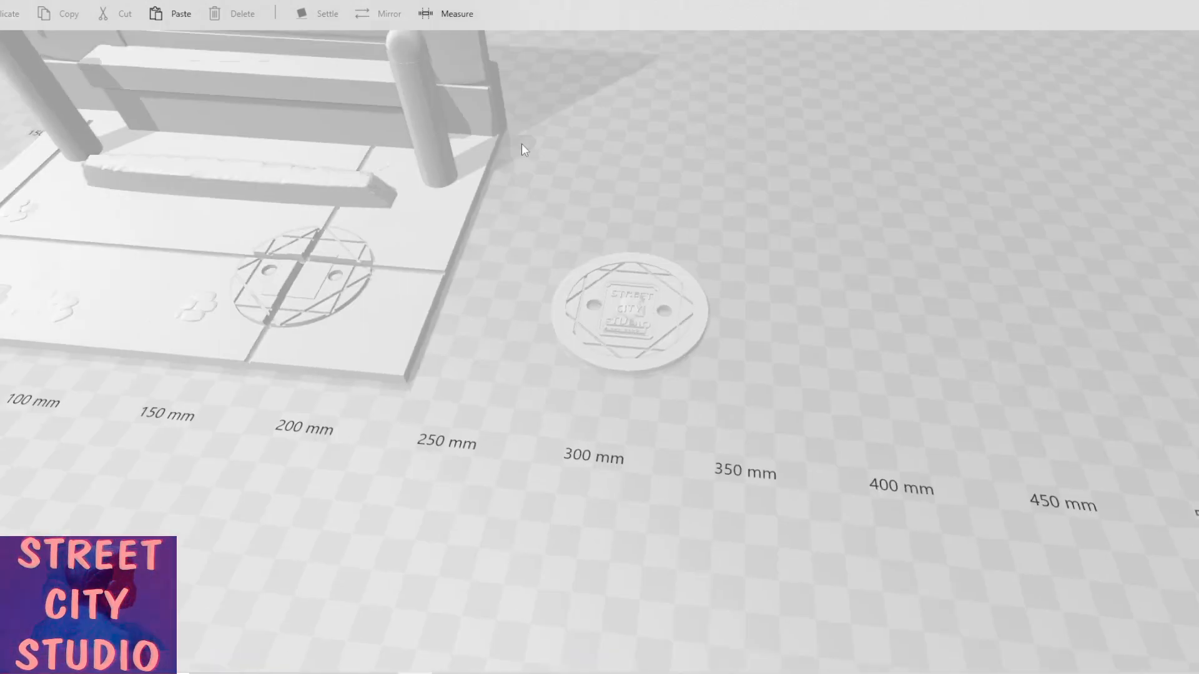
pyautogui.moveTo(629, 249); pyautogui.dragTo(658, 187)
pyautogui.moveTo(661, 186); pyautogui.dragTo(579, 258, button='right')
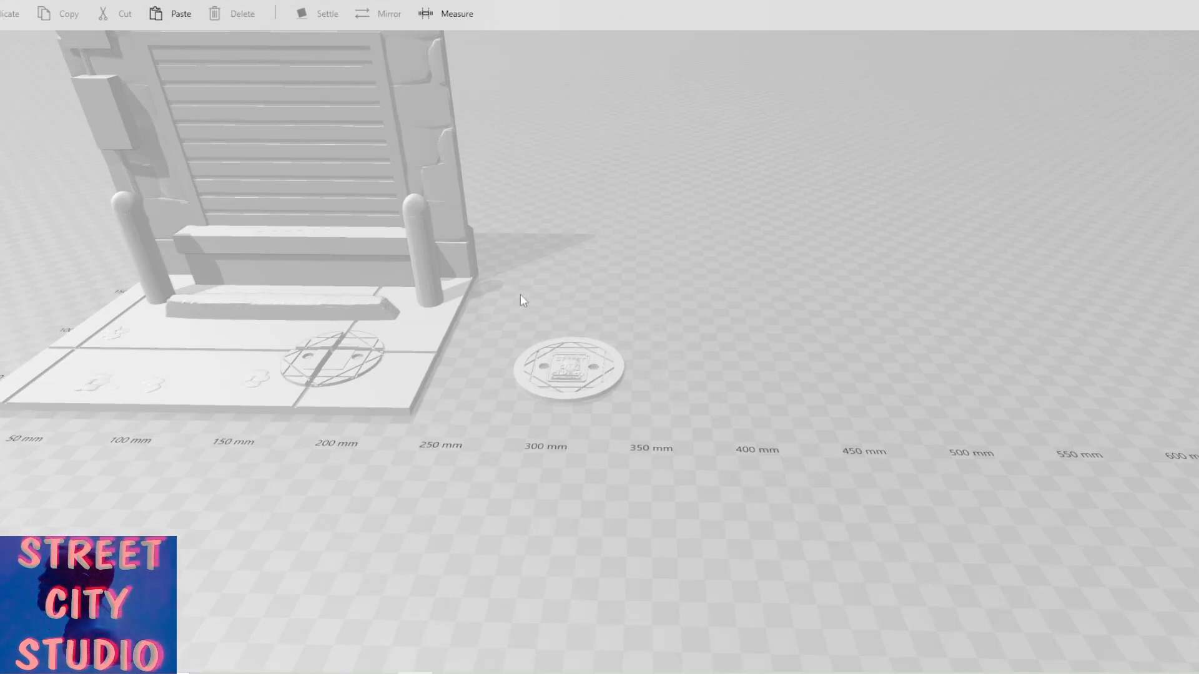
pyautogui.moveTo(437, 117); pyautogui.dragTo(372, 222, button='middle')
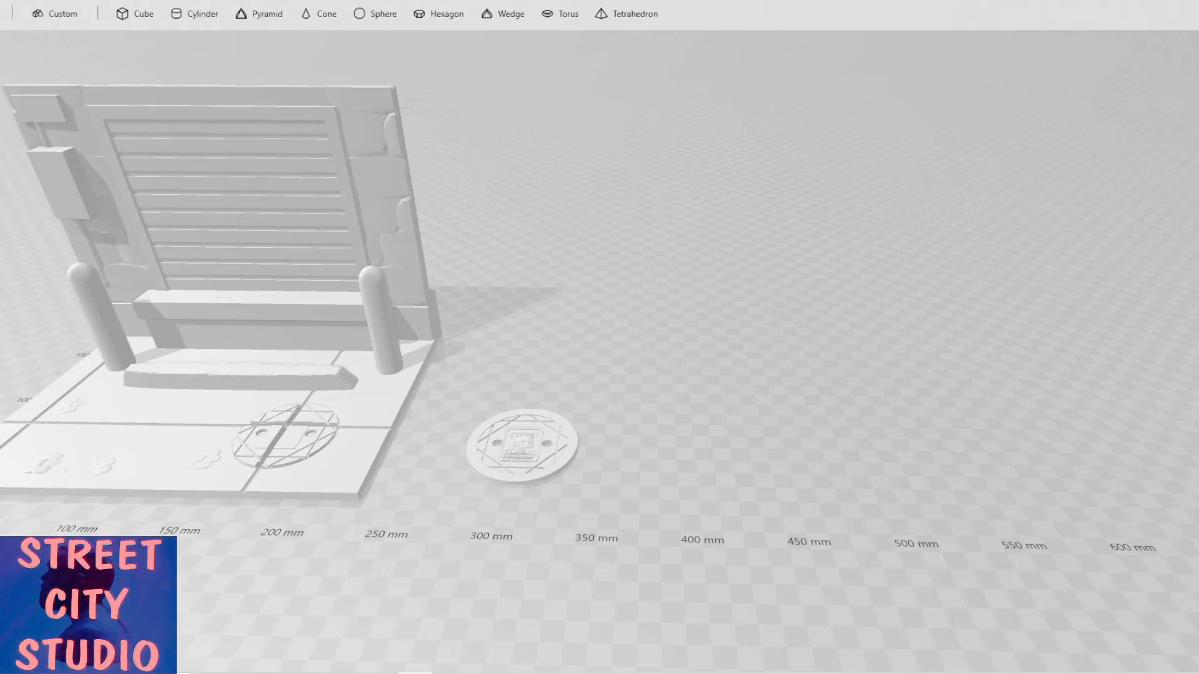
# Add a cube and move it beside the manhole cover at about X 409 mm.
pyautogui.click(145, 17)
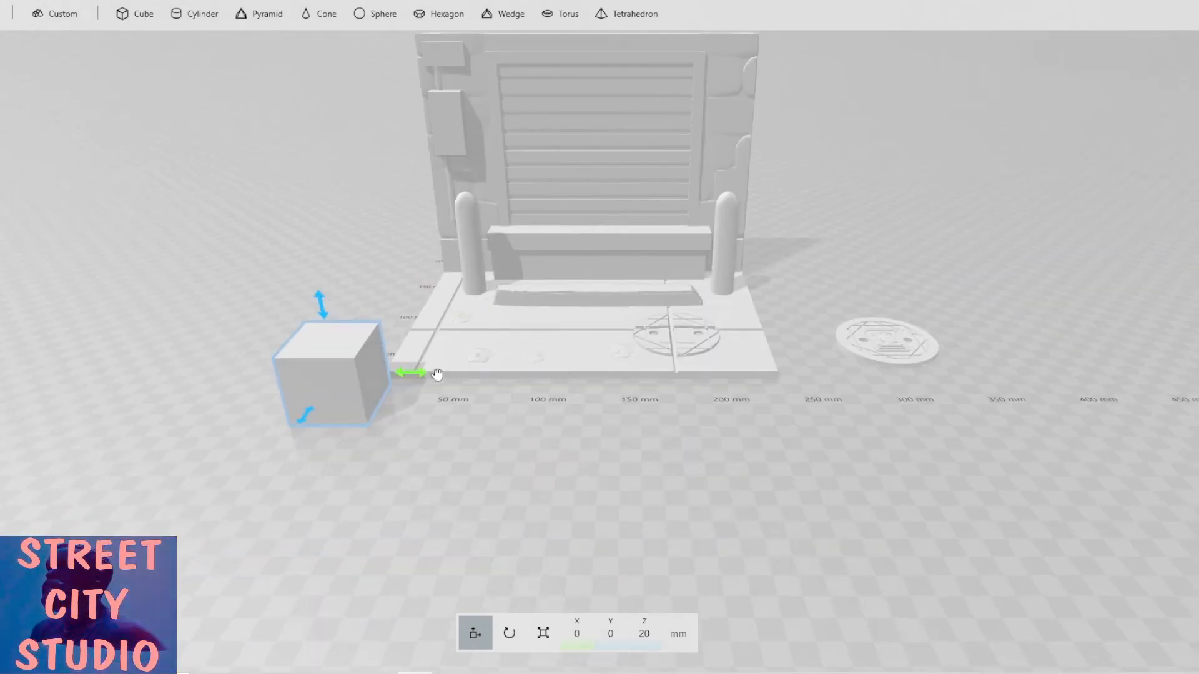
pyautogui.moveTo(436, 375); pyautogui.dragTo(1038, 321)
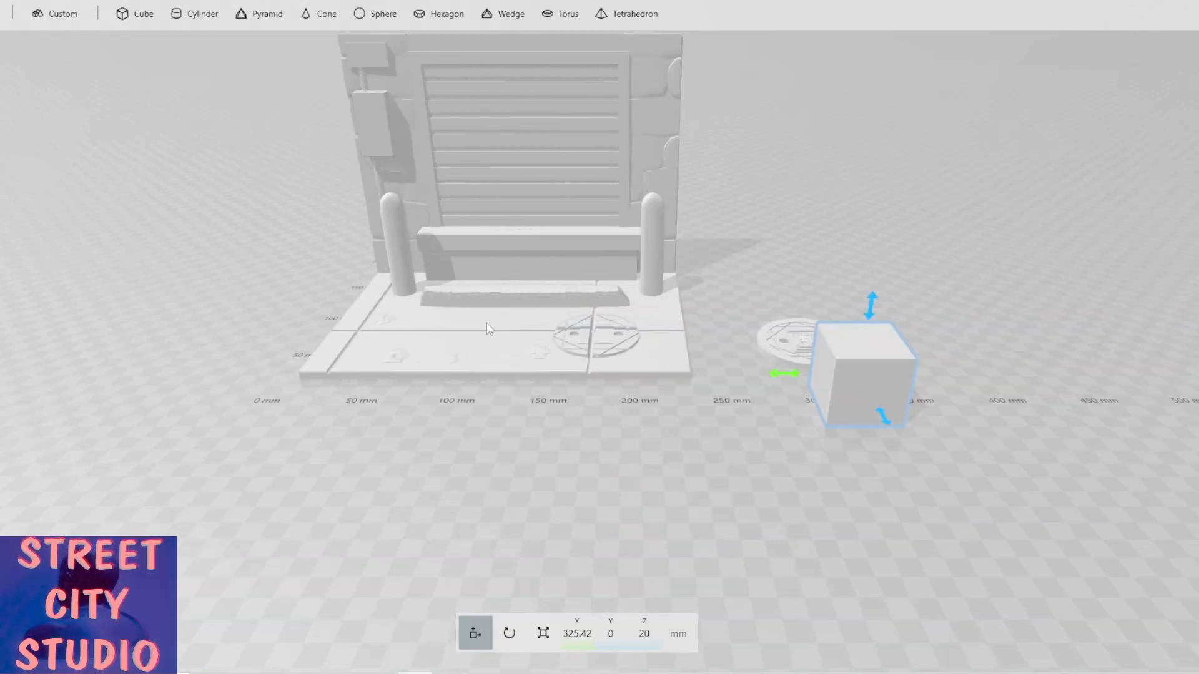
pyautogui.moveTo(615, 377); pyautogui.dragTo(770, 375)
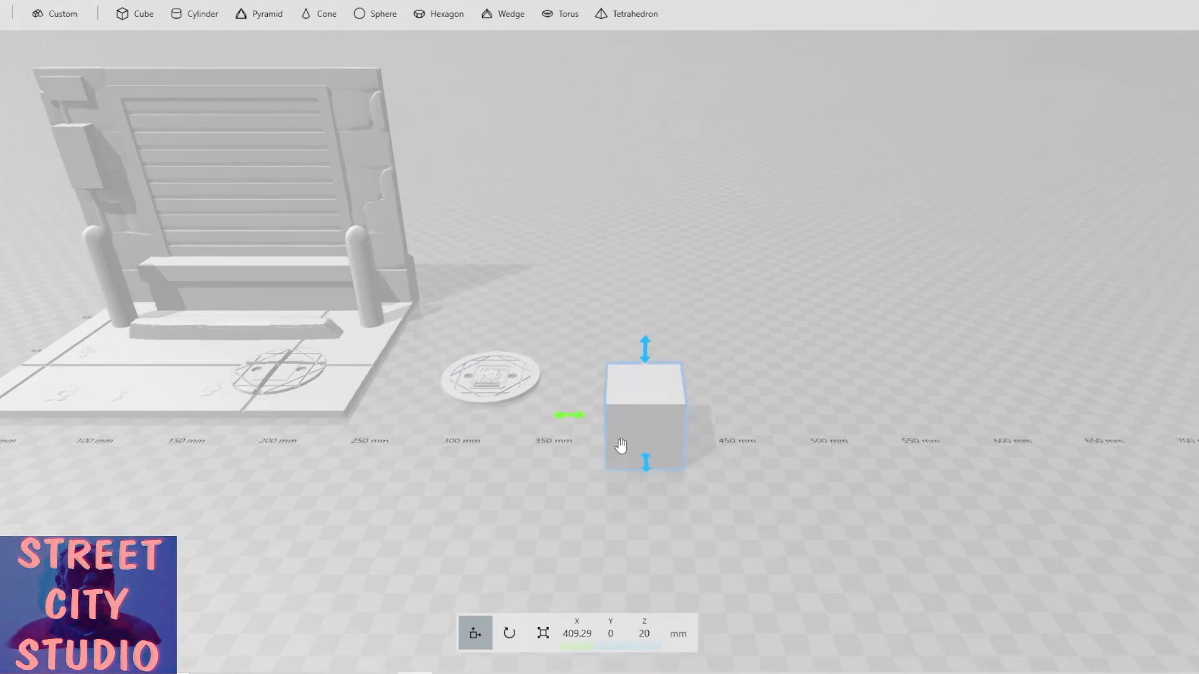
# Scale the cube down to about 15.35 × 8.95 × 6.82 mm.
pyautogui.click(543, 633)
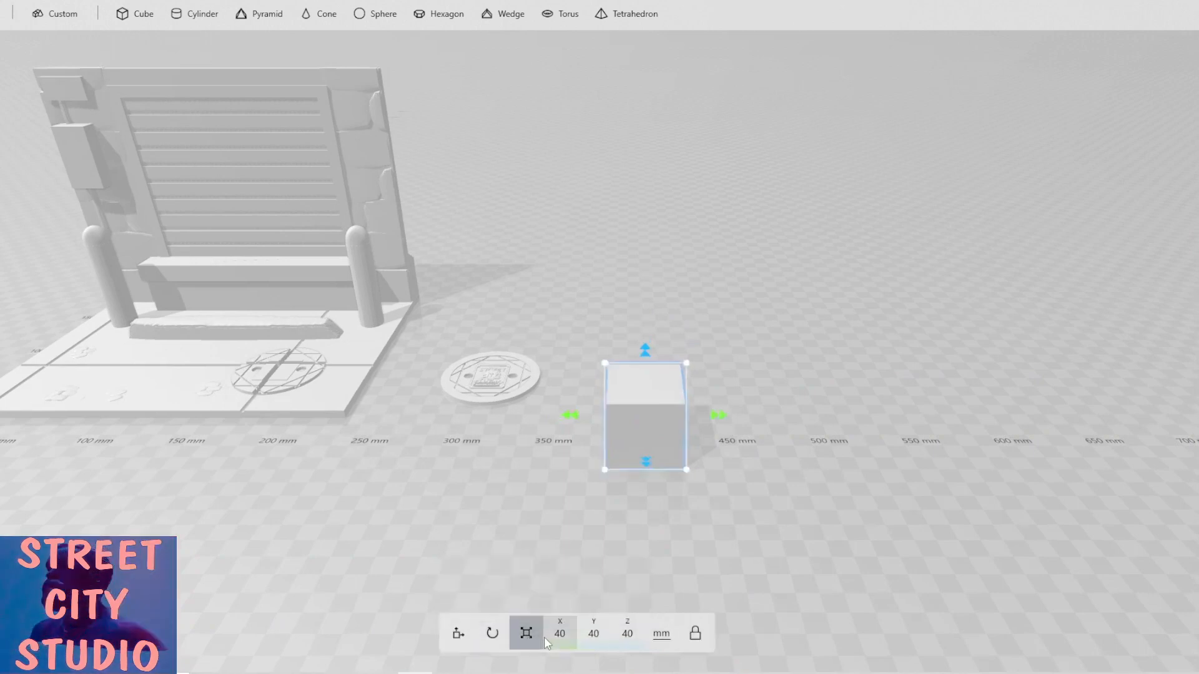
pyautogui.click(696, 640)
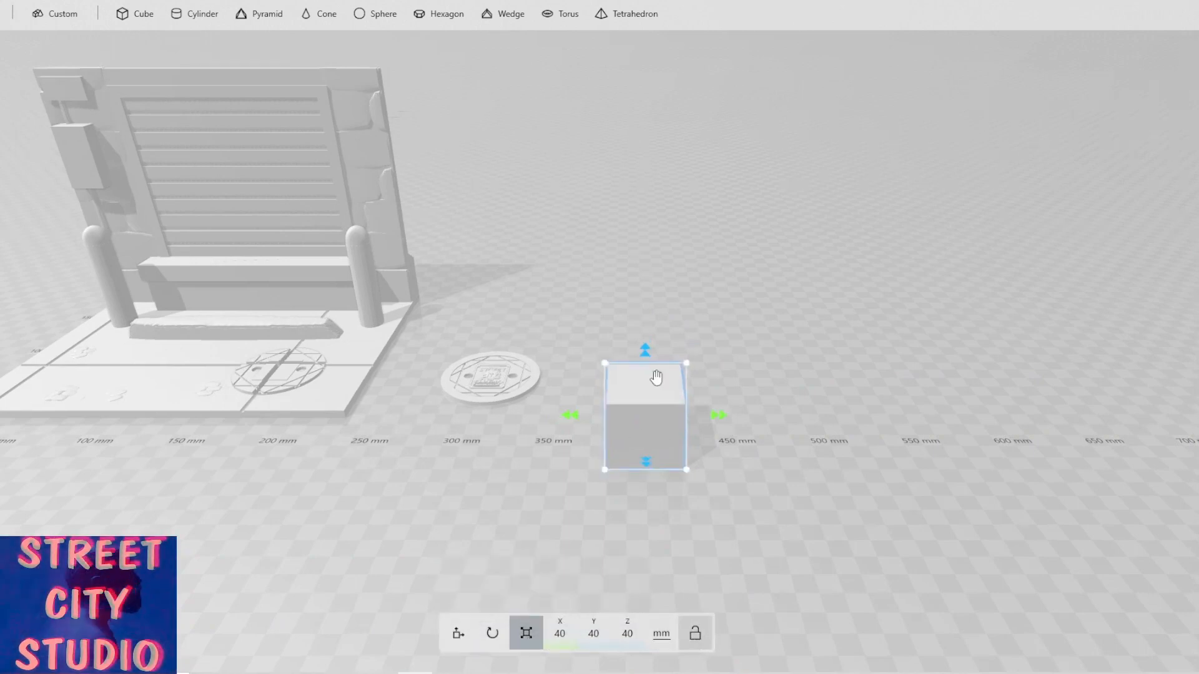
pyautogui.moveTo(646, 351); pyautogui.dragTo(657, 398)
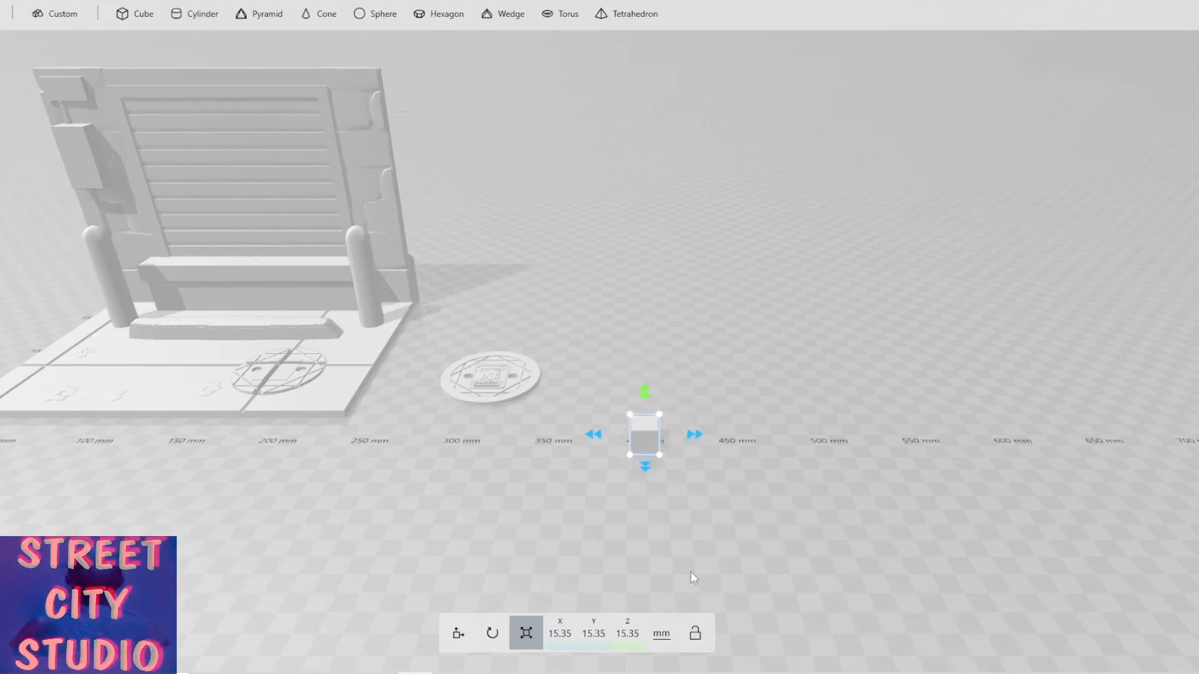
pyautogui.scroll(3, 690, 570)
pyautogui.scroll(-1, 736, 377)
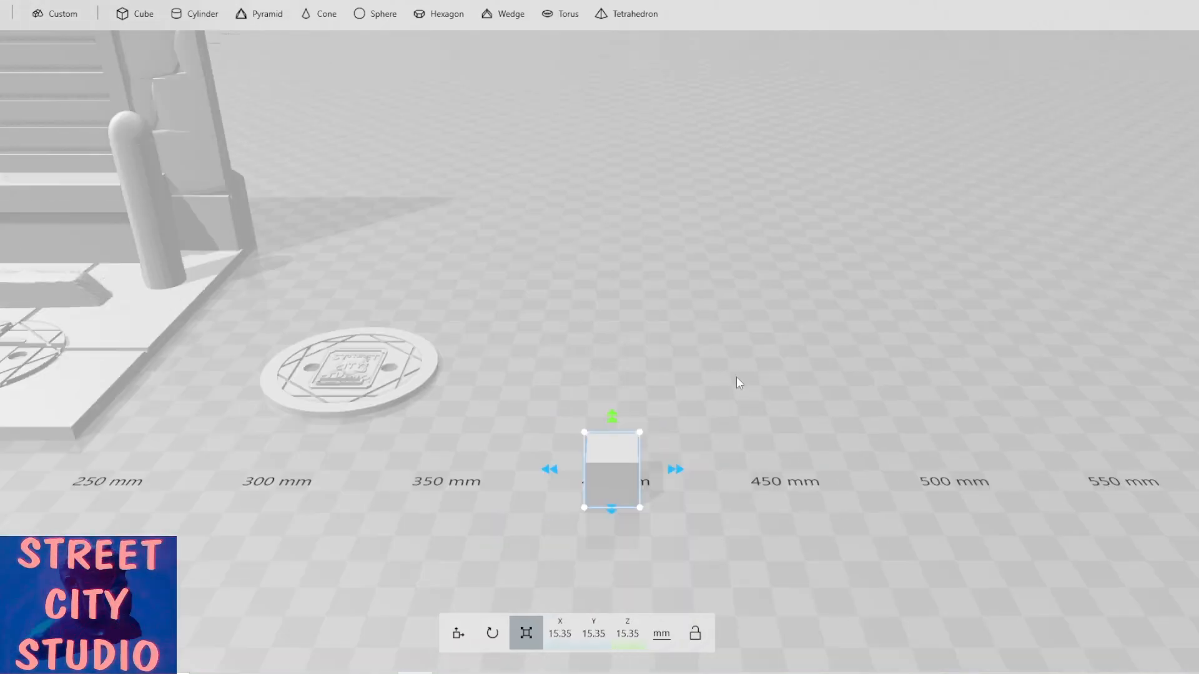
pyautogui.scroll(-1, 735, 376)
pyautogui.moveTo(575, 462); pyautogui.dragTo(765, 482)
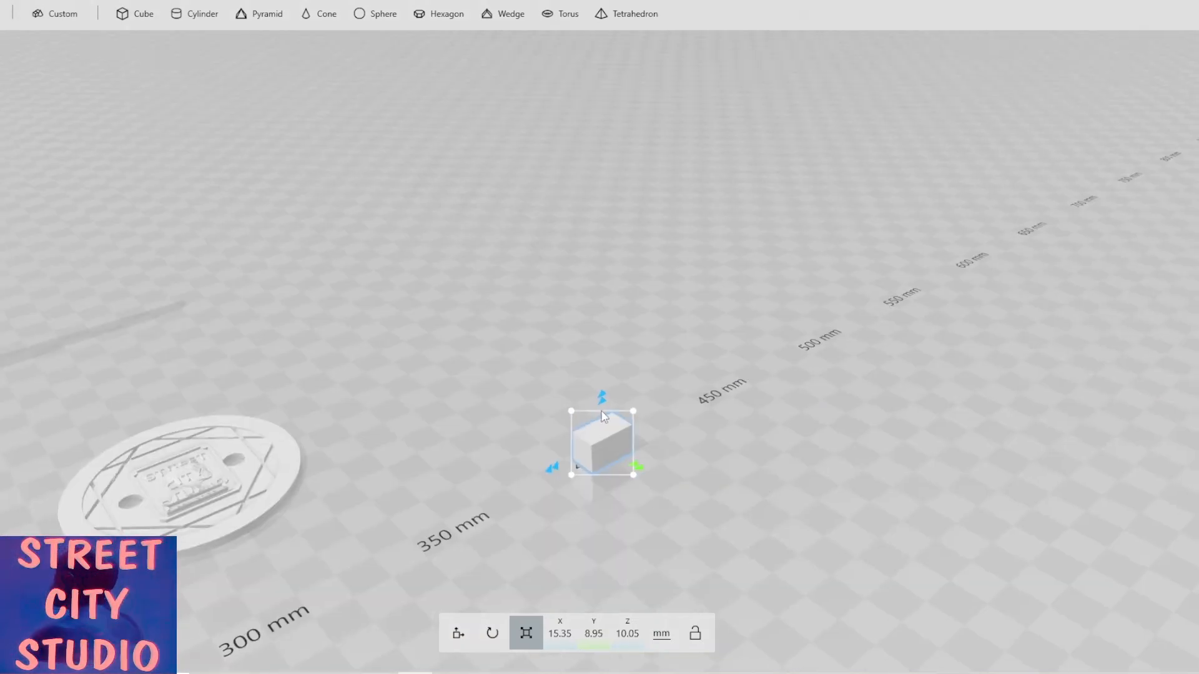
pyautogui.moveTo(602, 398); pyautogui.dragTo(603, 411)
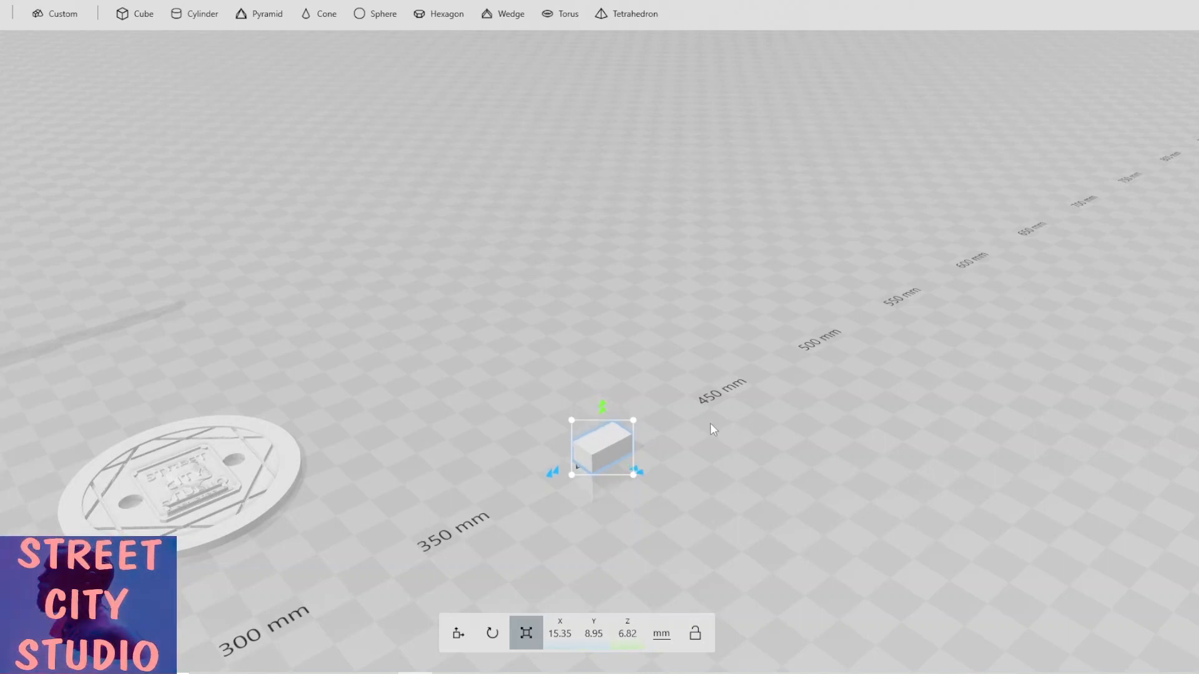
# Move the small block onto the building front above the bench, to about X 178, Y 158, Z 43.5 mm.
pyautogui.scroll(-3, 715, 427)
pyautogui.moveTo(722, 432); pyautogui.dragTo(564, 455, button='right')
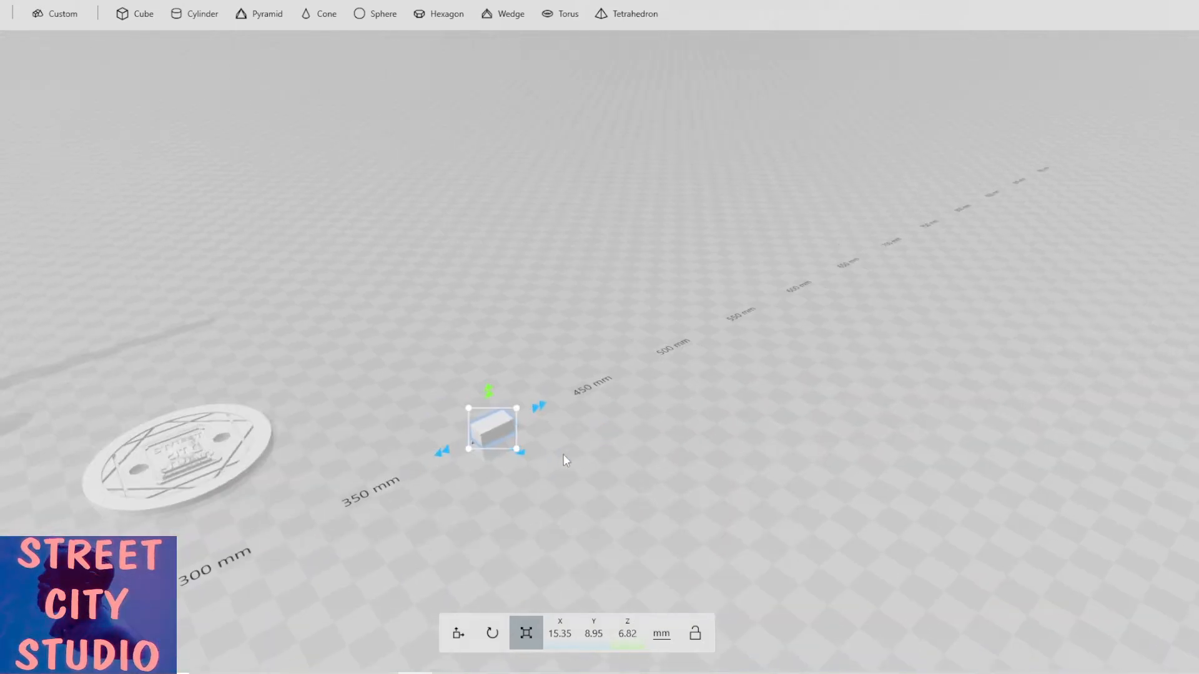
pyautogui.moveTo(435, 490); pyautogui.dragTo(437, 463)
pyautogui.scroll(-2, 434, 487)
pyautogui.click(459, 633)
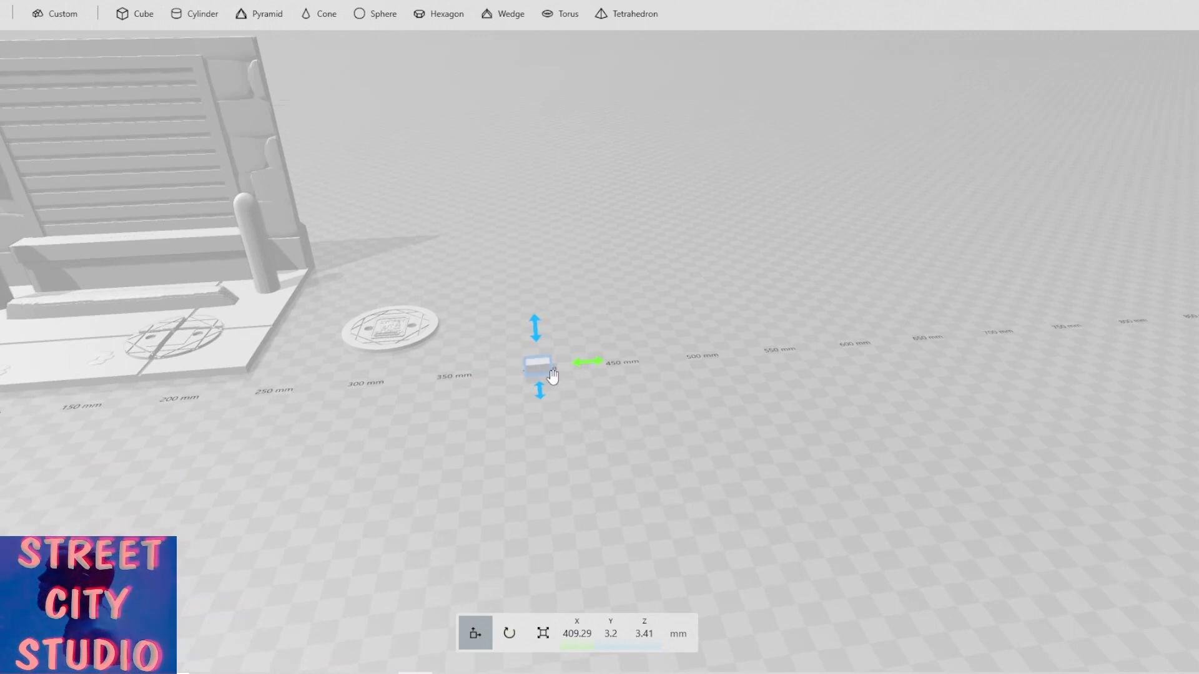
pyautogui.moveTo(369, 360); pyautogui.dragTo(244, 241)
pyautogui.moveTo(177, 297); pyautogui.dragTo(241, 225)
pyautogui.moveTo(270, 283); pyautogui.dragTo(406, 300, button='right')
pyautogui.moveTo(411, 223); pyautogui.dragTo(317, 223)
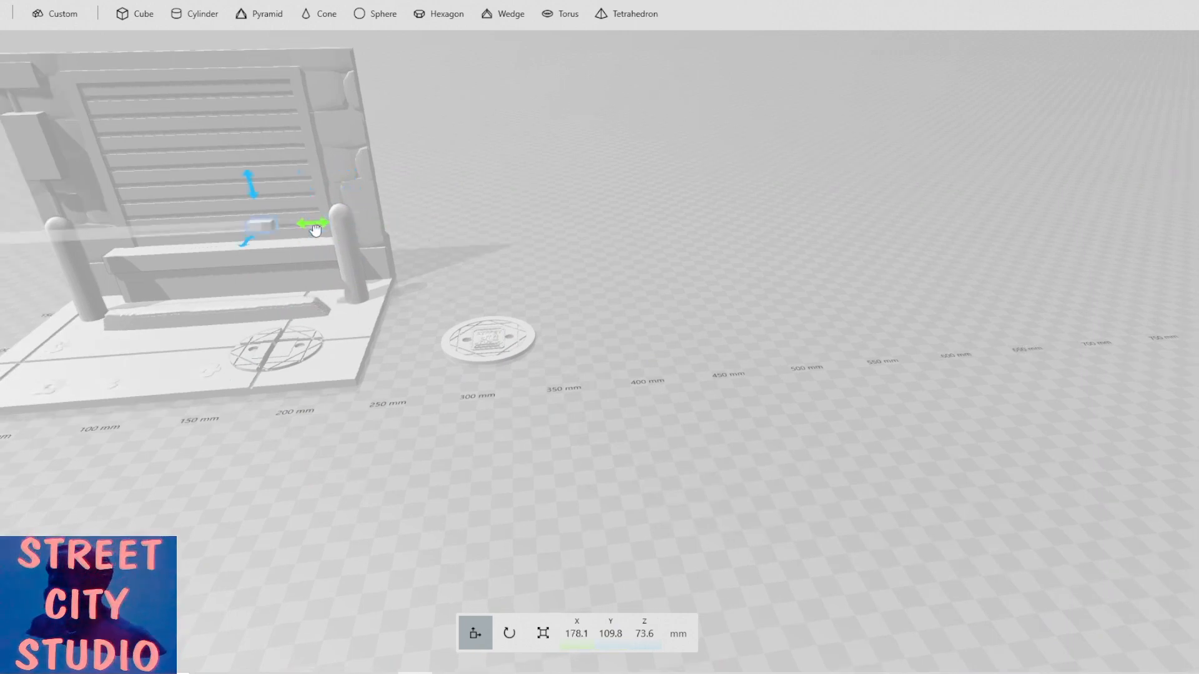
pyautogui.moveTo(251, 239)
pyautogui.mouseDown()
pyautogui.moveTo(296, 265)
pyautogui.moveTo(270, 249)
pyautogui.mouseUp()
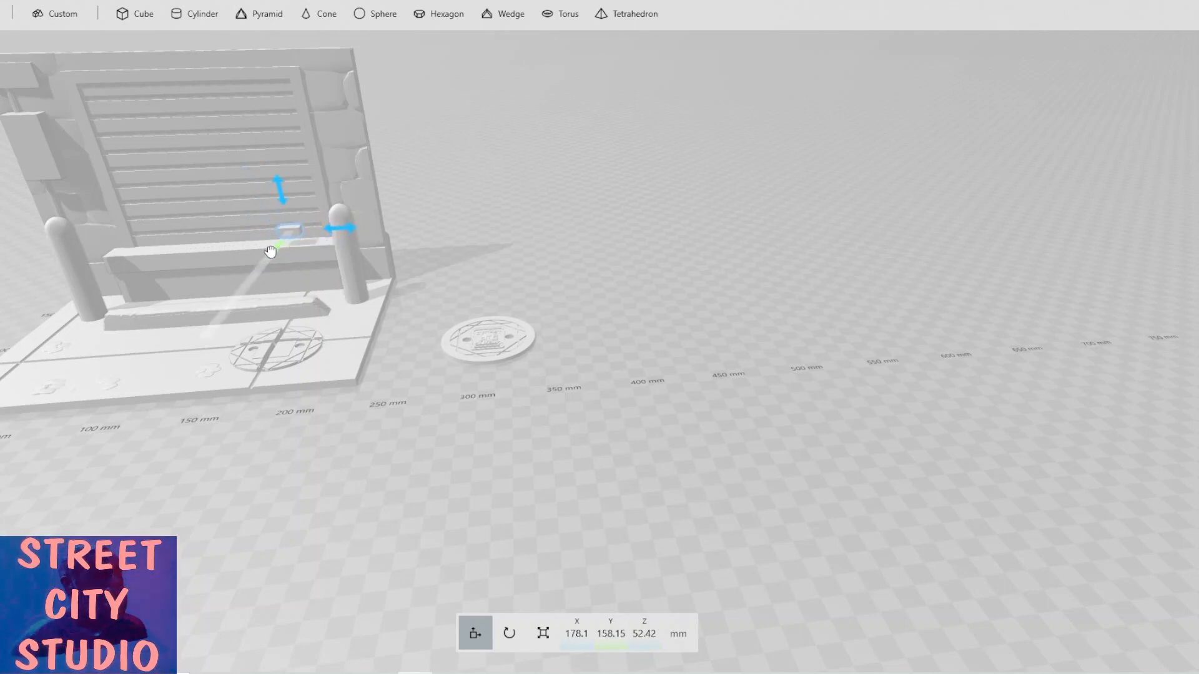
pyautogui.moveTo(281, 190); pyautogui.dragTo(287, 207)
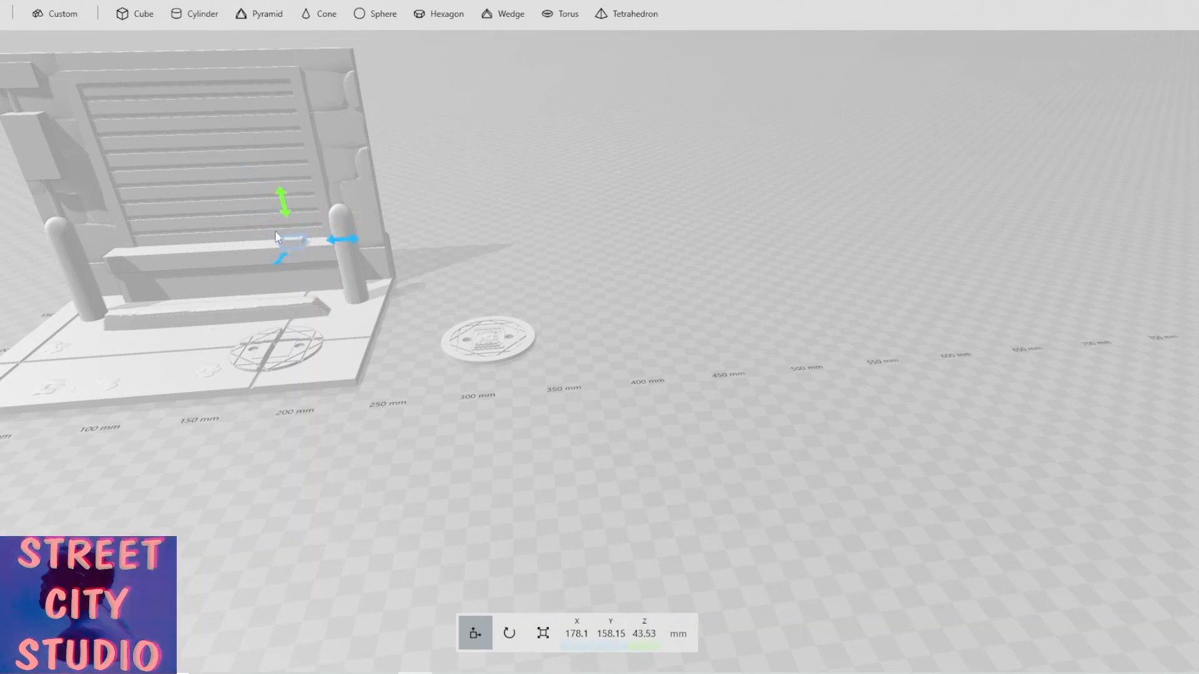
pyautogui.moveTo(437, 215); pyautogui.dragTo(491, 229)
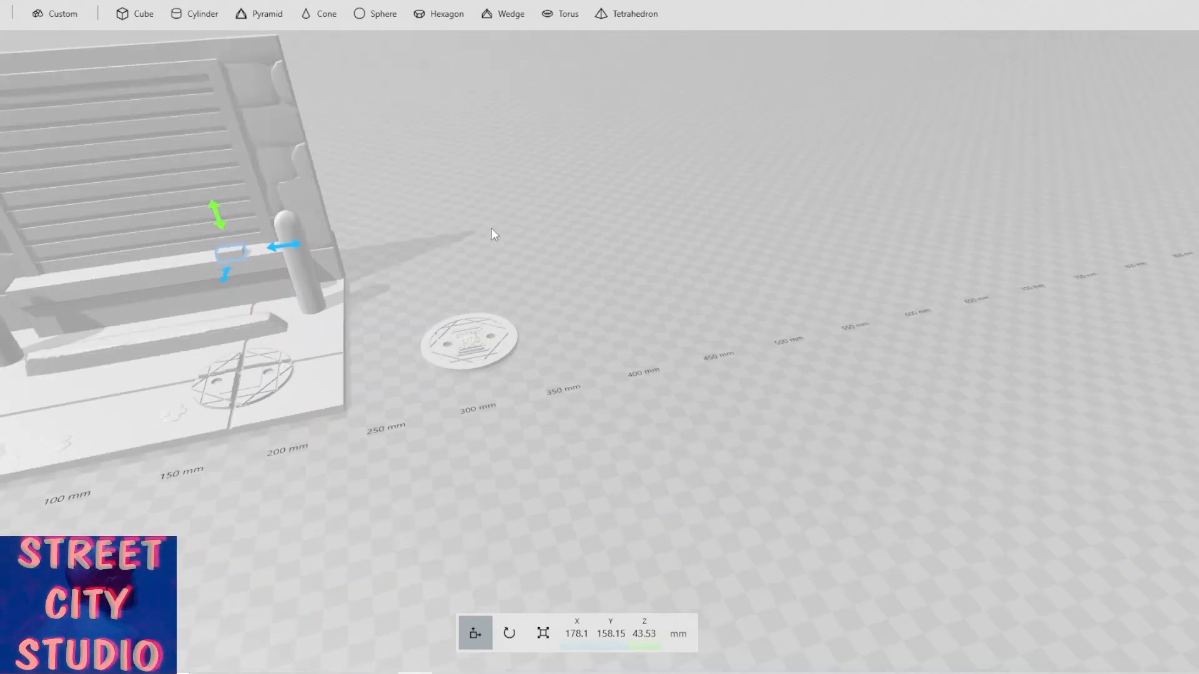
# Scale the small block up to about 19.78 × 11.53 × 8.78 mm.
pyautogui.click(542, 635)
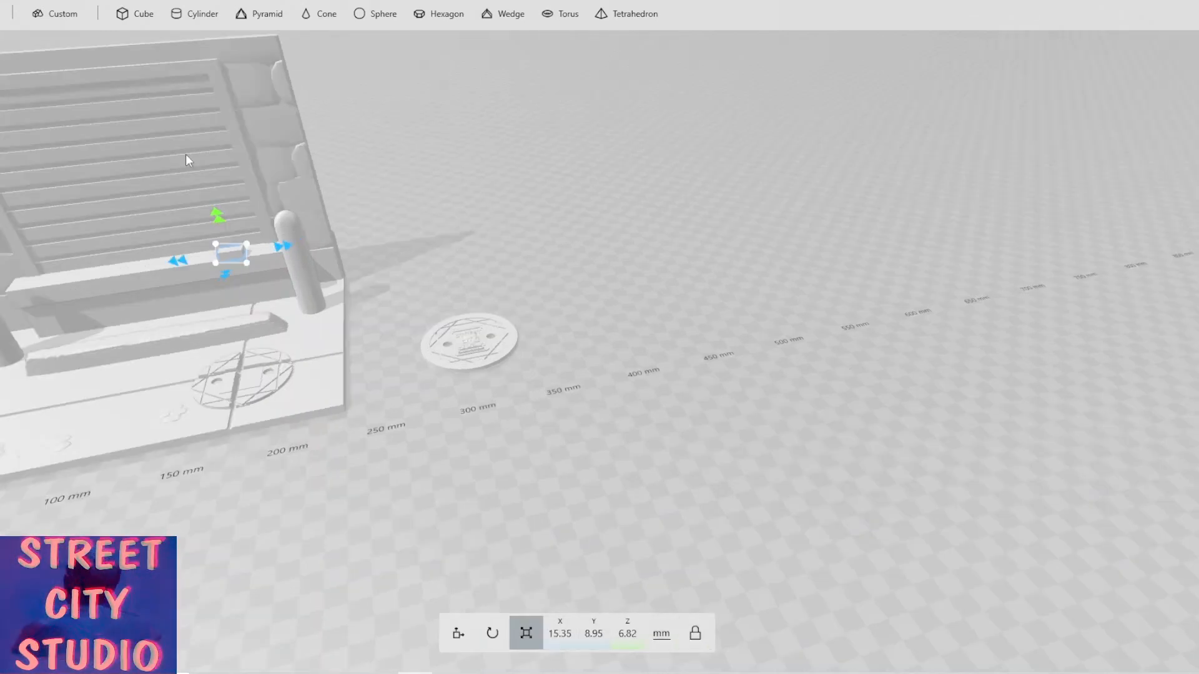
pyautogui.moveTo(288, 248); pyautogui.dragTo(296, 244)
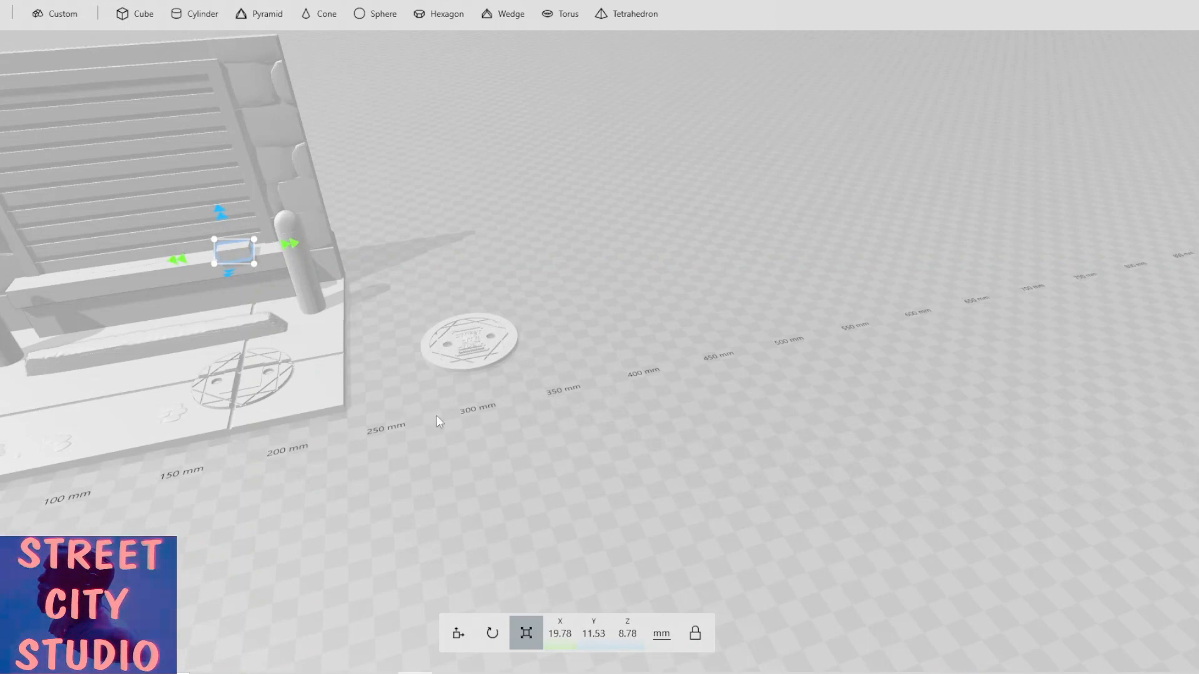
# Move the block off the building to the ground beside the manhole cover, near 400 mm, and settle it.
pyautogui.moveTo(436, 416); pyautogui.dragTo(463, 424)
pyautogui.scroll(3, 349, 343)
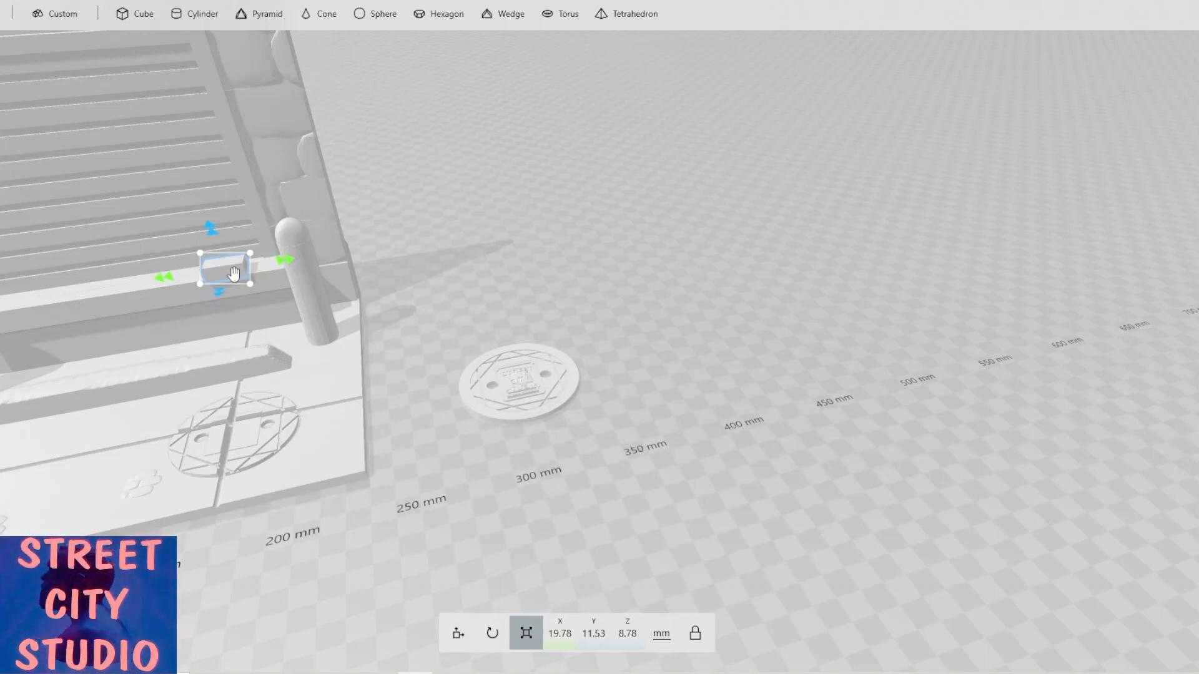
pyautogui.moveTo(233, 274); pyautogui.dragTo(502, 304)
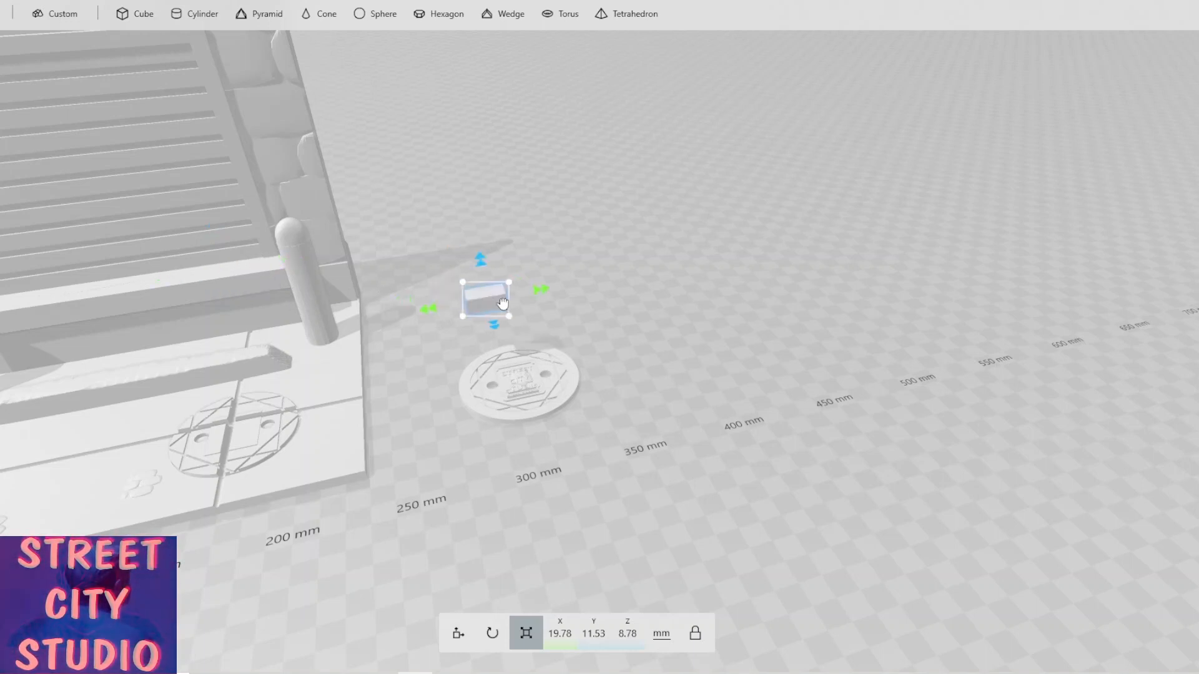
pyautogui.moveTo(610, 318); pyautogui.dragTo(749, 361)
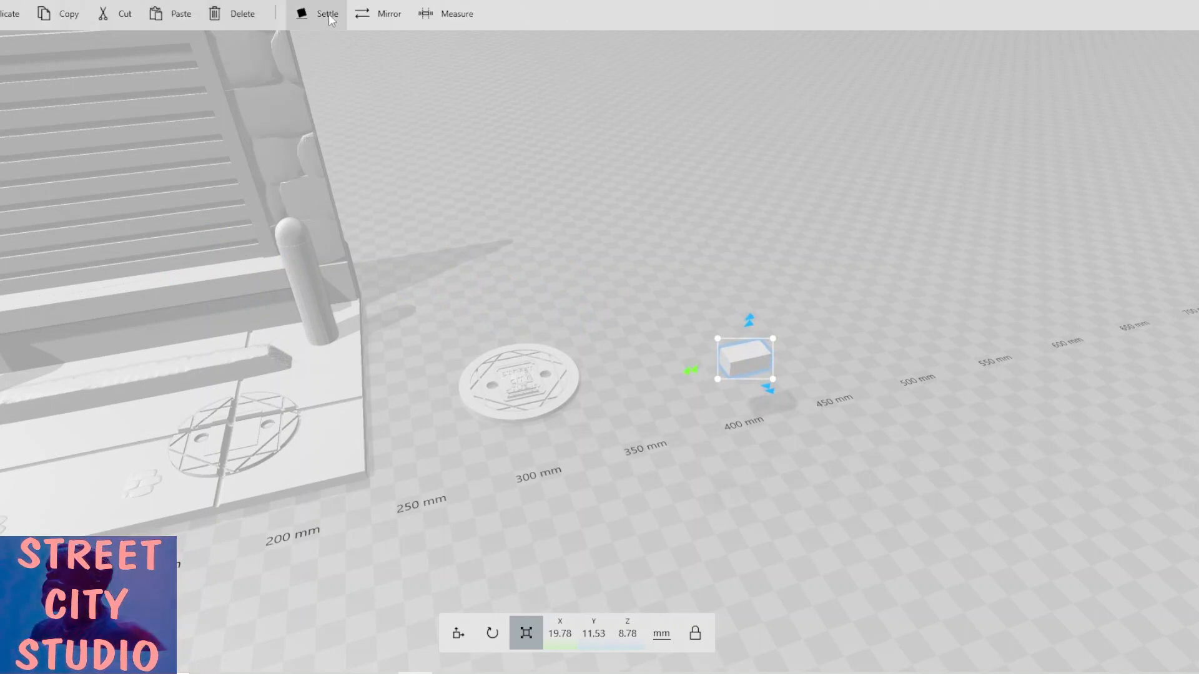
pyautogui.click(329, 14)
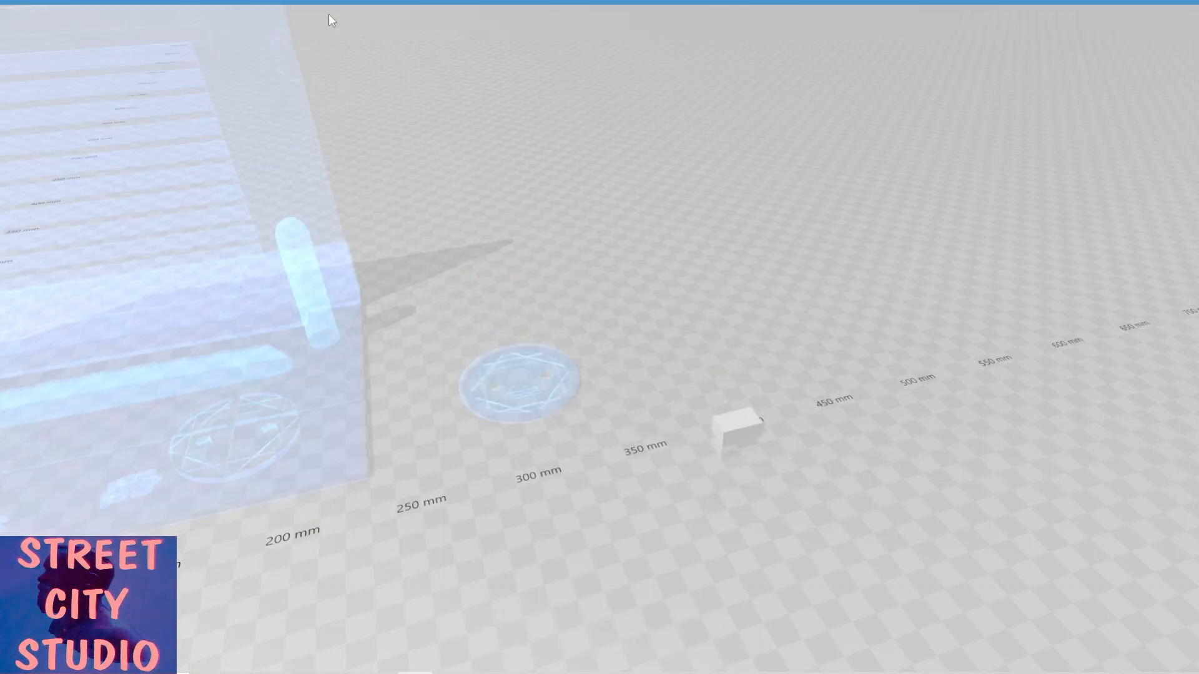
# Add a cylinder and scale it down to about 5.11 mm on each axis.
pyautogui.click(39, 0)
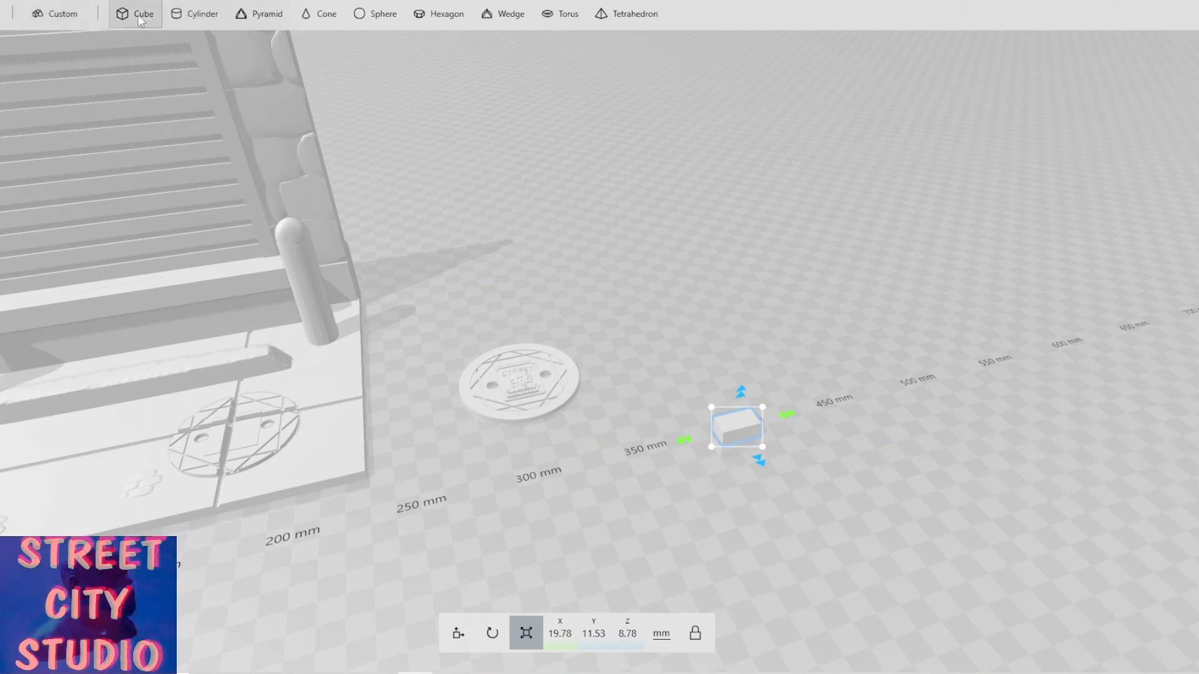
pyautogui.click(214, 18)
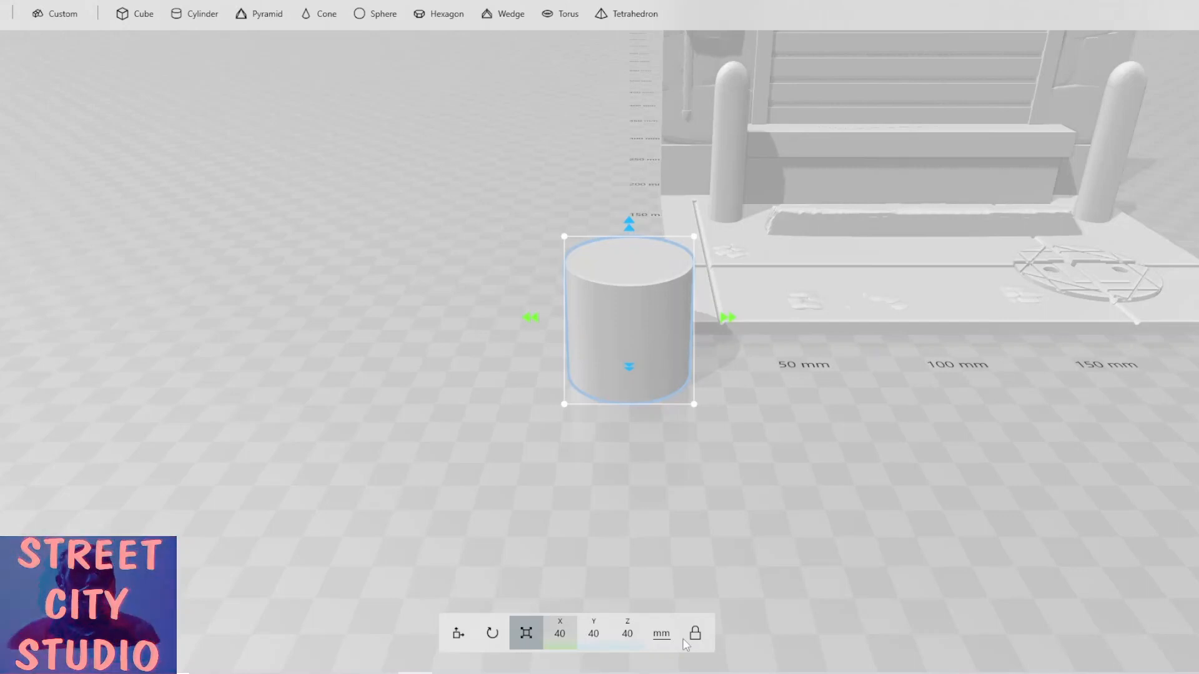
pyautogui.moveTo(627, 230); pyautogui.dragTo(628, 369)
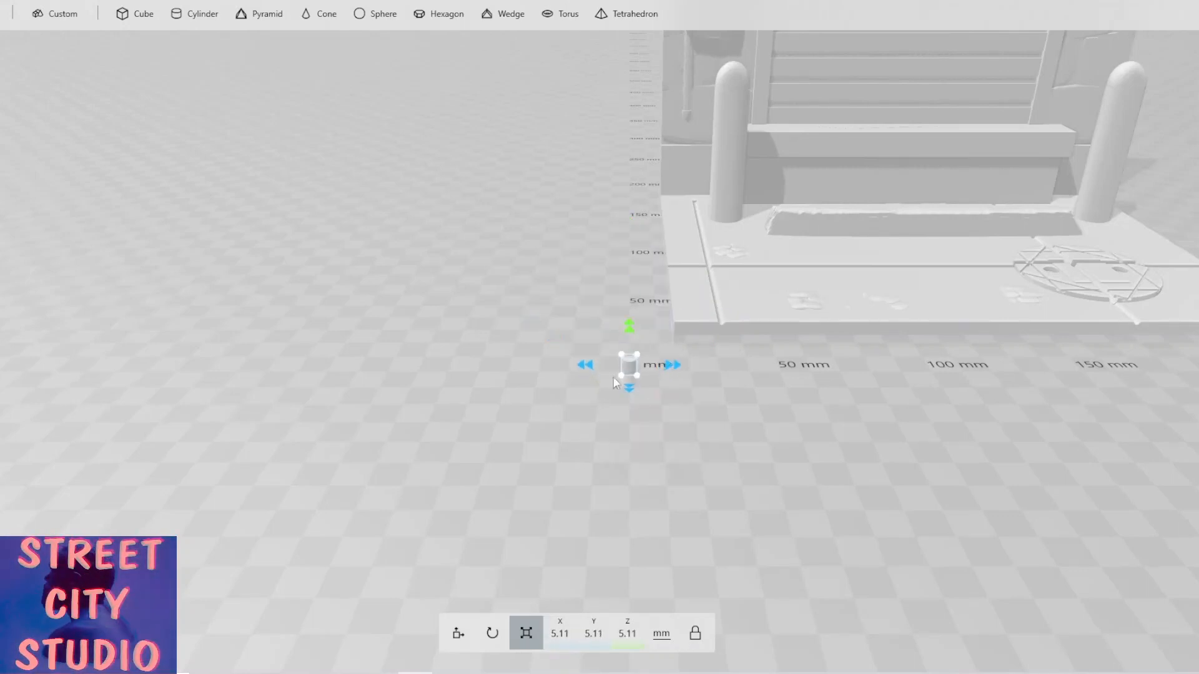
# Move the small cylinder along X to about 396 mm, beside the block.
pyautogui.click(459, 634)
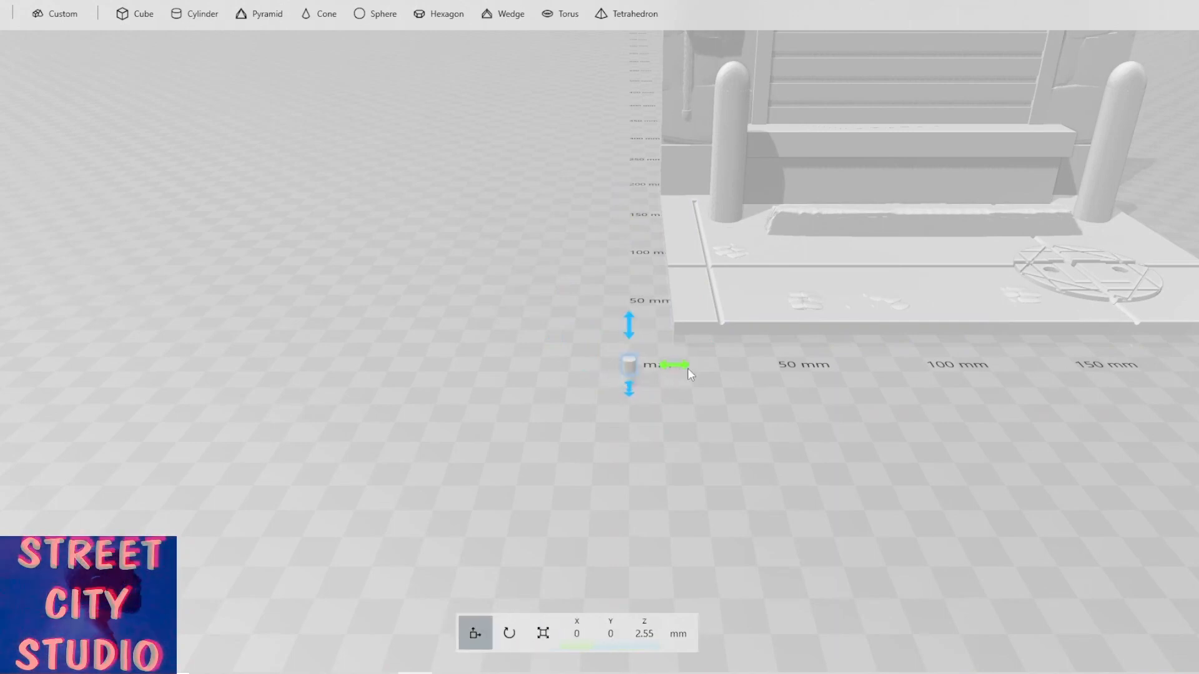
pyautogui.moveTo(677, 366); pyautogui.dragTo(1088, 424)
pyautogui.moveTo(1084, 424); pyautogui.dragTo(940, 453, button='right')
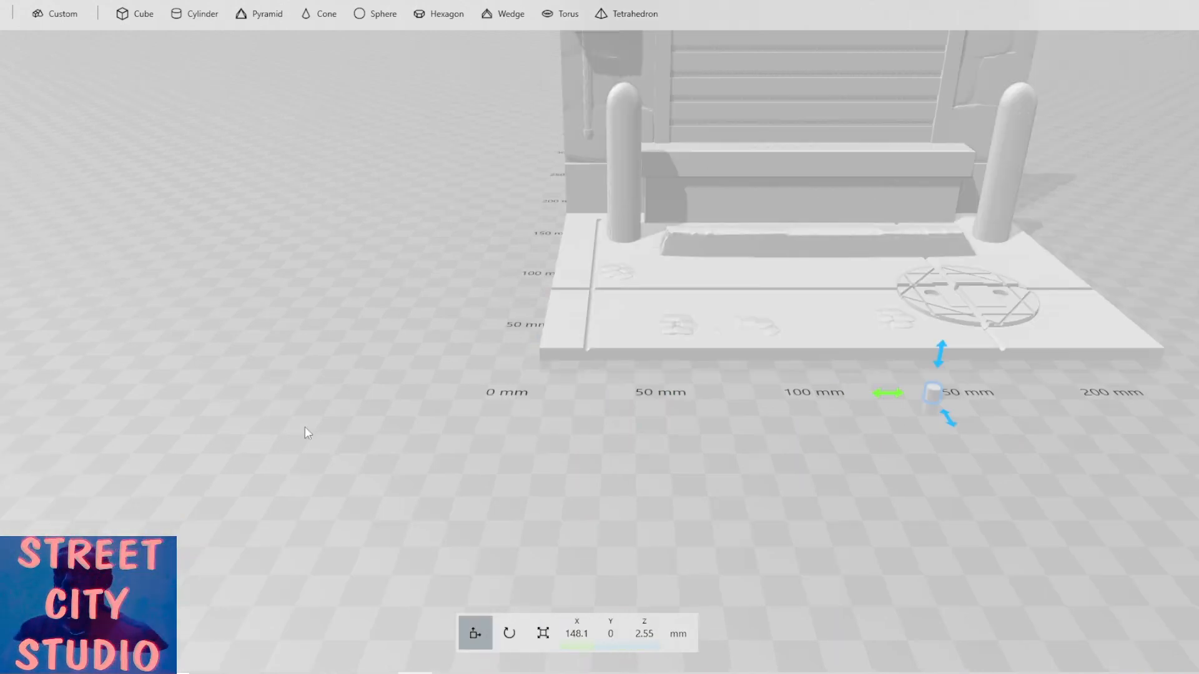
pyautogui.moveTo(306, 433); pyautogui.dragTo(99, 378, button='right')
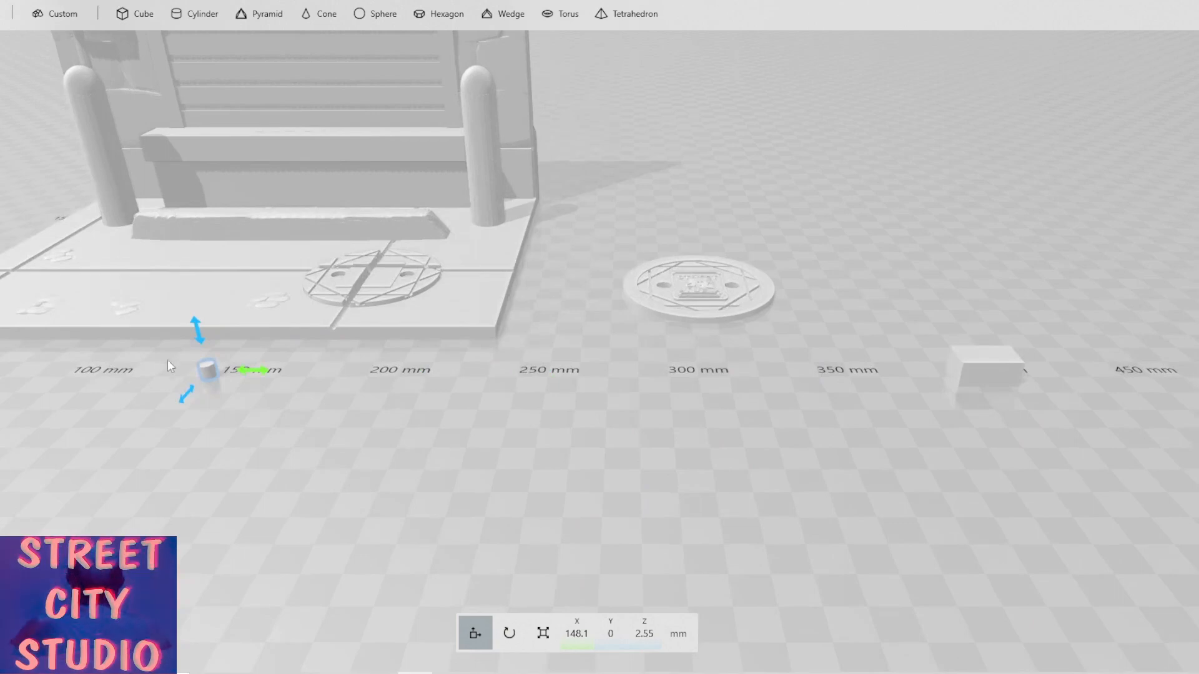
pyautogui.moveTo(253, 371); pyautogui.dragTo(914, 375)
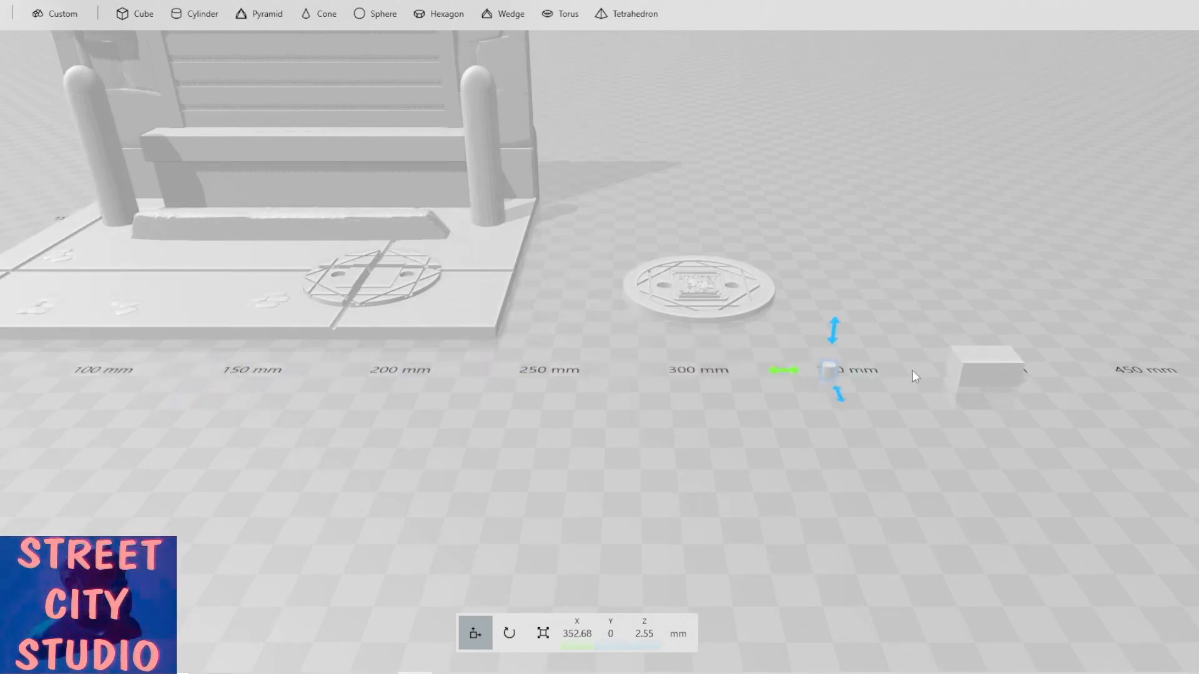
pyautogui.moveTo(631, 396); pyautogui.dragTo(555, 394, button='right')
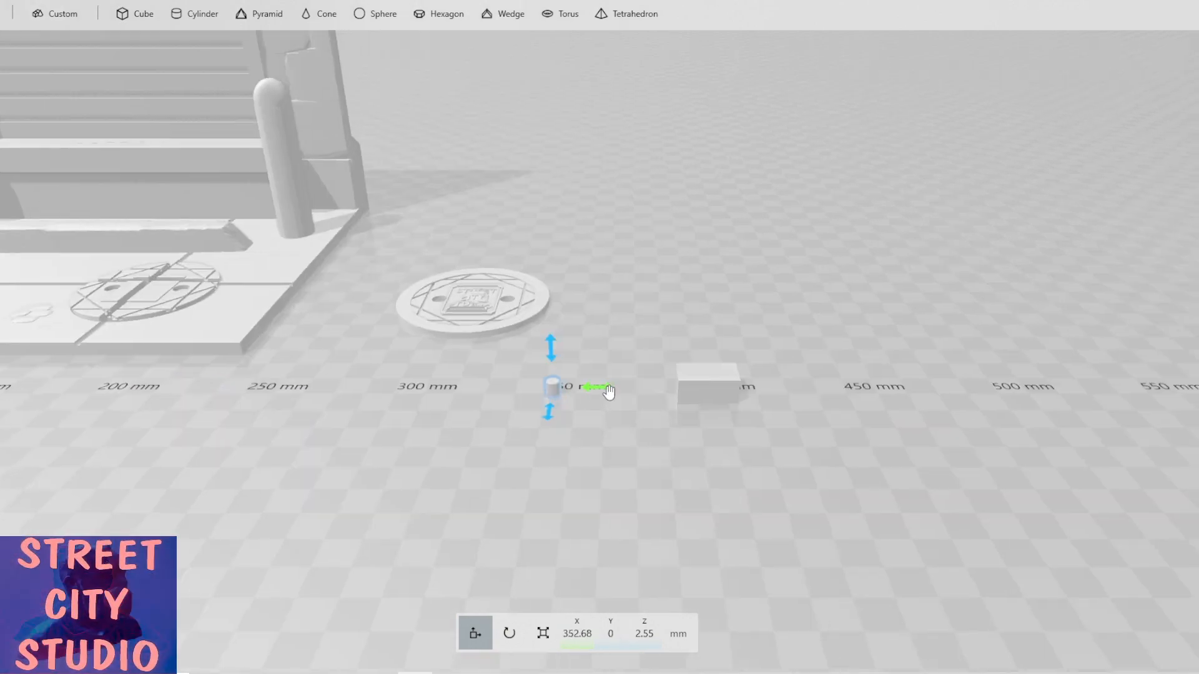
pyautogui.moveTo(609, 392); pyautogui.dragTo(747, 377)
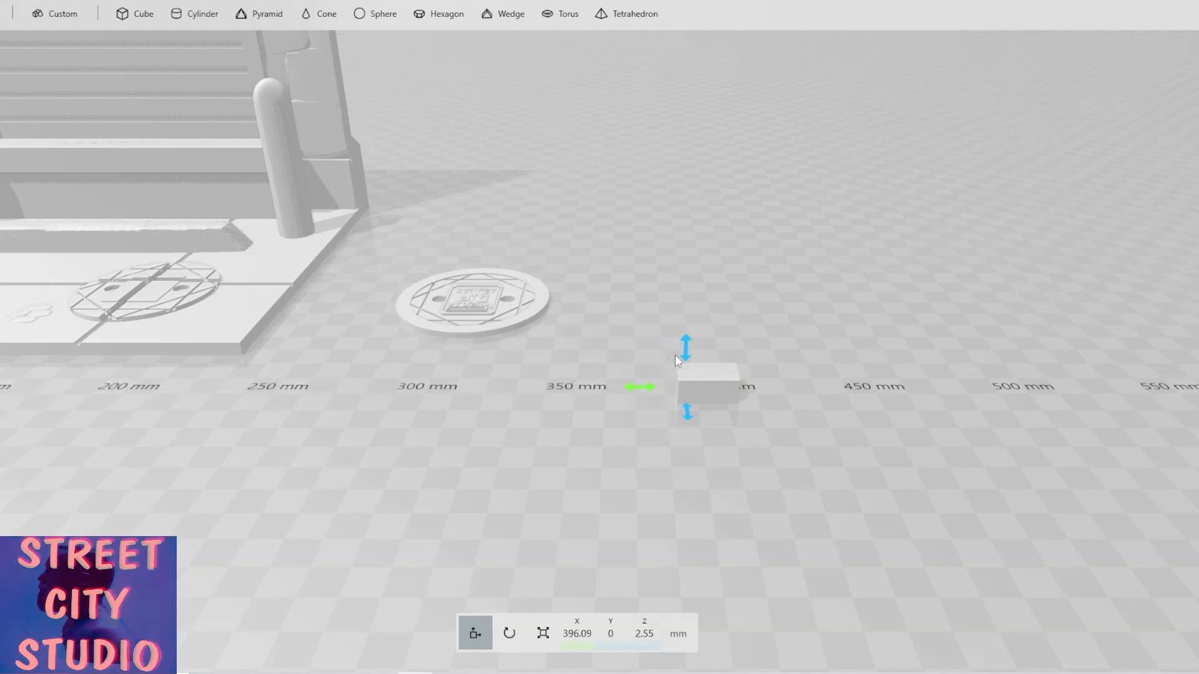
# Scale the cylinder into a thin pin about 3.91 × 3.91 × 23.46 mm.
pyautogui.click(545, 621)
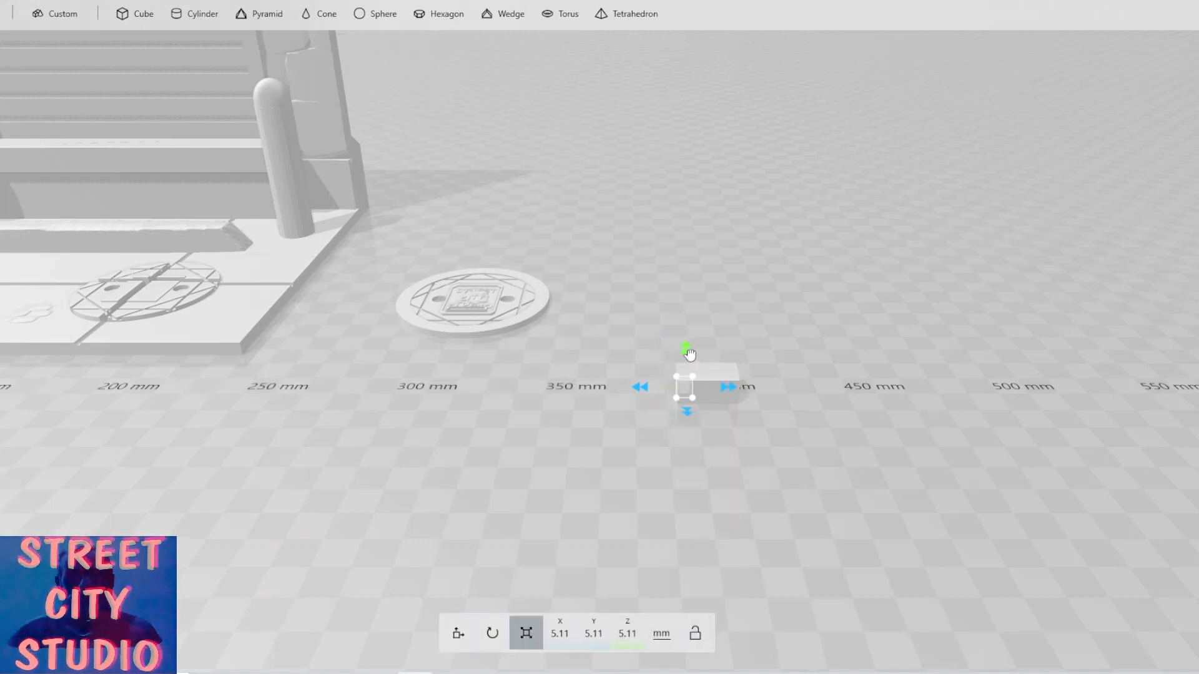
pyautogui.moveTo(689, 354); pyautogui.dragTo(765, 361)
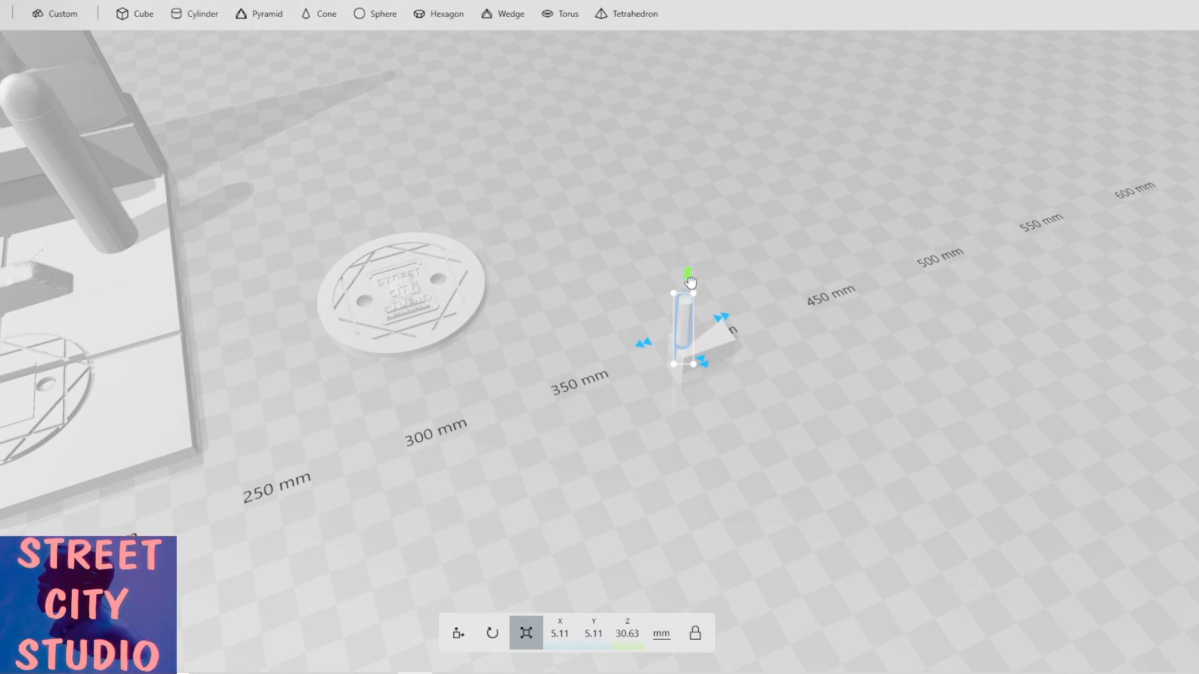
pyautogui.moveTo(689, 281); pyautogui.dragTo(689, 292)
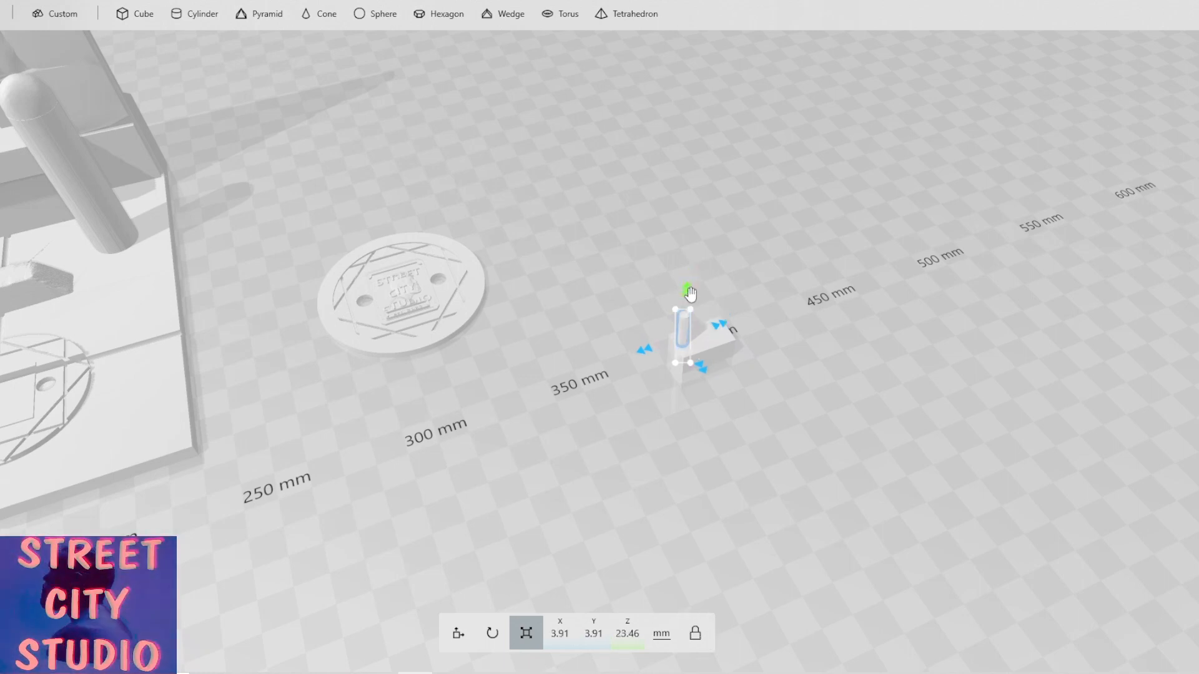
# Lower the pin into the block, positioning it at about X 398.4, Y -0.58, Z 4.37 mm.
pyautogui.click(459, 633)
pyautogui.moveTo(643, 354)
pyautogui.mouseDown()
pyautogui.moveTo(666, 355)
pyautogui.moveTo(660, 364)
pyautogui.mouseUp()
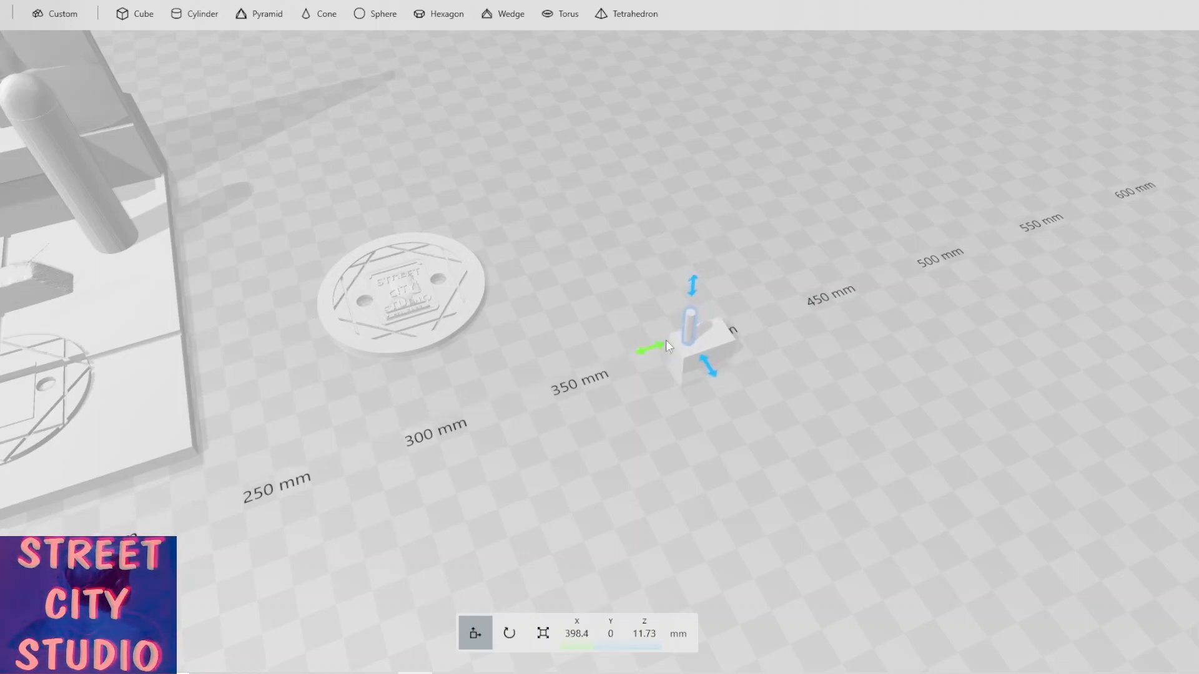
pyautogui.moveTo(689, 291); pyautogui.dragTo(690, 308)
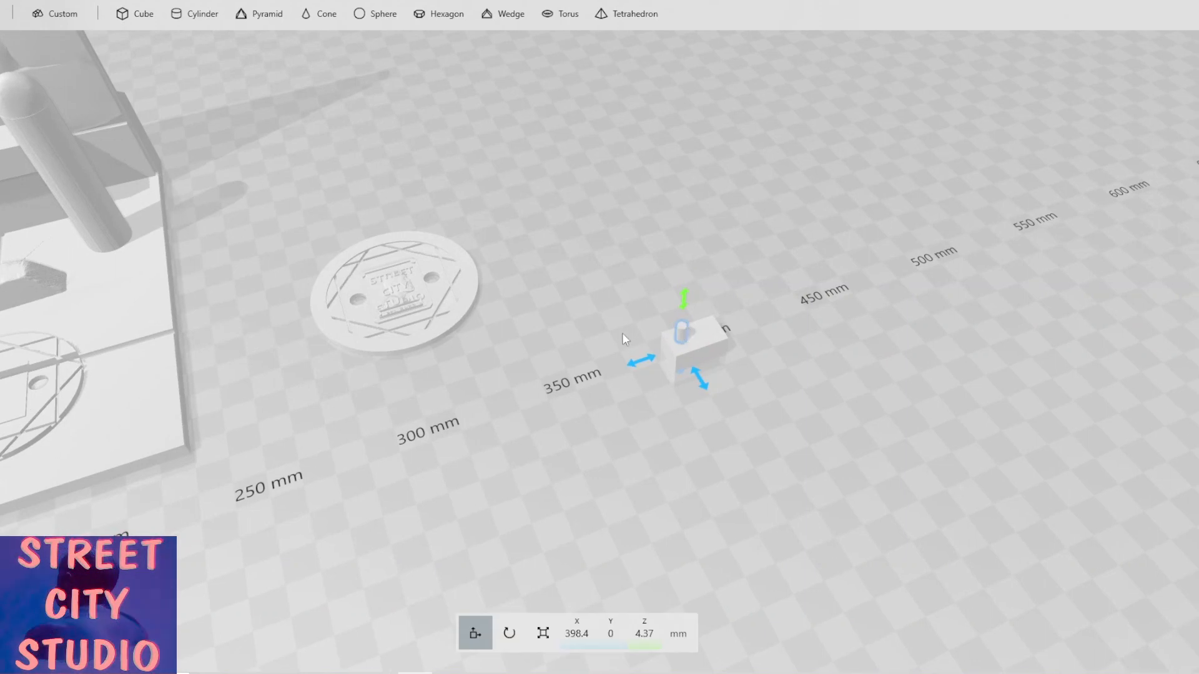
pyautogui.scroll(3, 620, 340)
pyautogui.scroll(1, 618, 336)
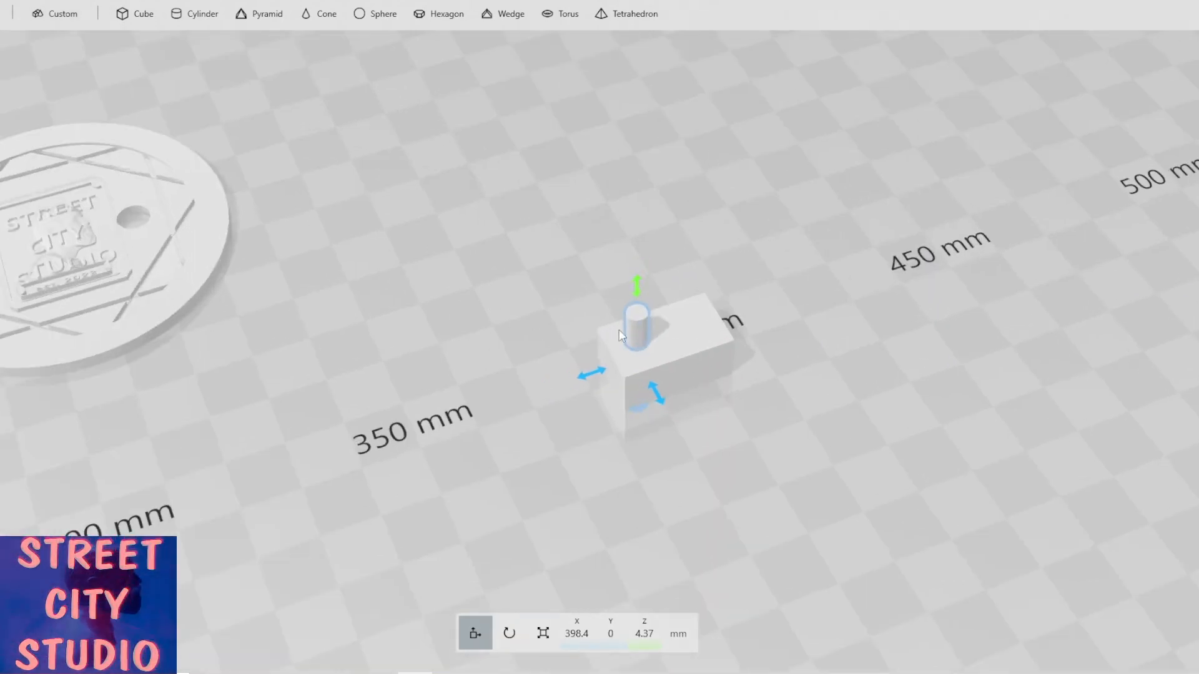
pyautogui.moveTo(618, 331); pyautogui.dragTo(870, 323)
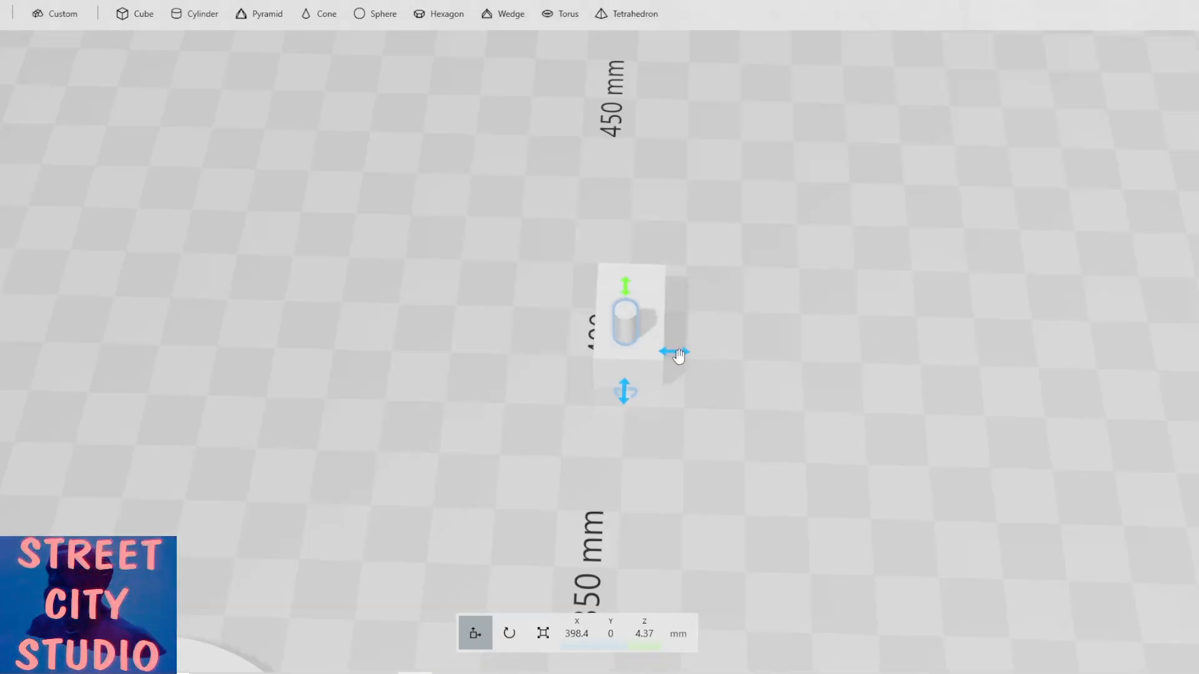
pyautogui.moveTo(675, 353); pyautogui.dragTo(679, 354)
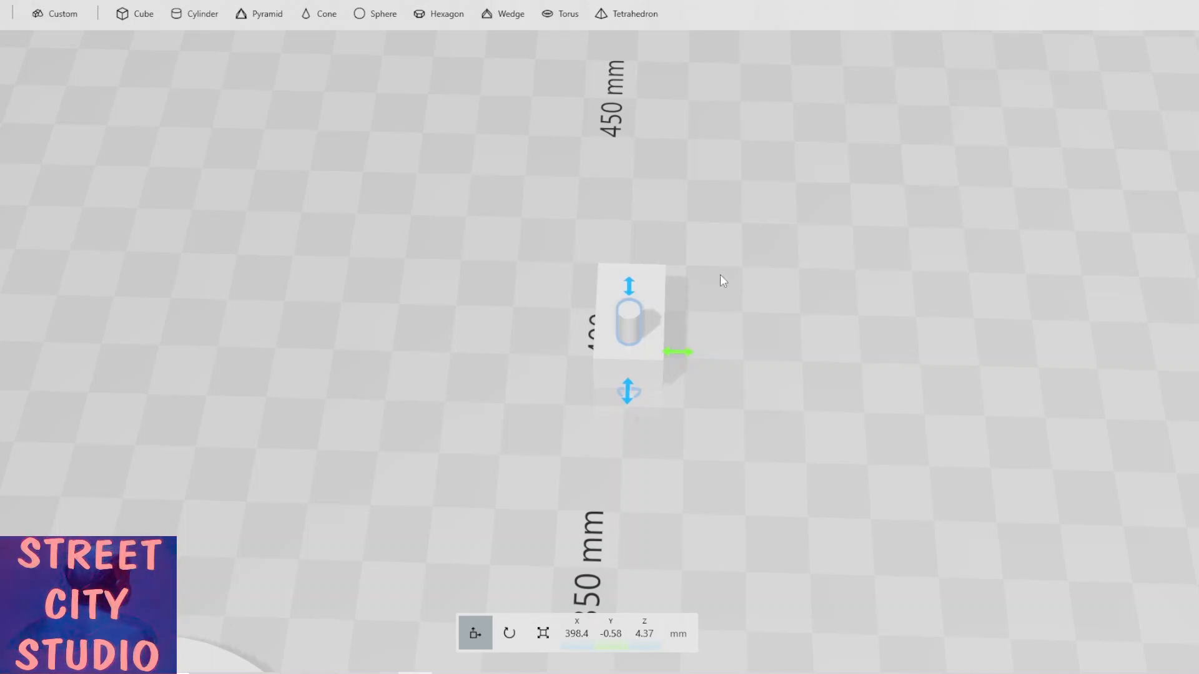
pyautogui.moveTo(516, 260); pyautogui.dragTo(102, 225)
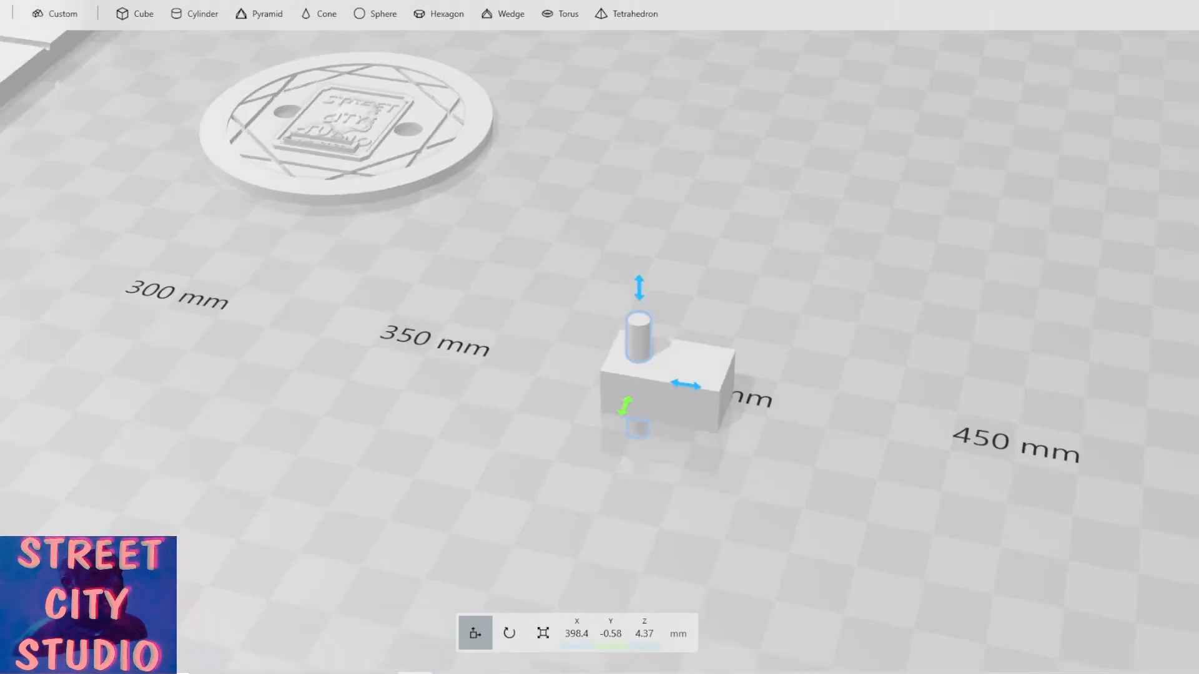
# Duplicate the pin and move the copy along X to about 407.85 mm inside the block.
pyautogui.click(57, 2)
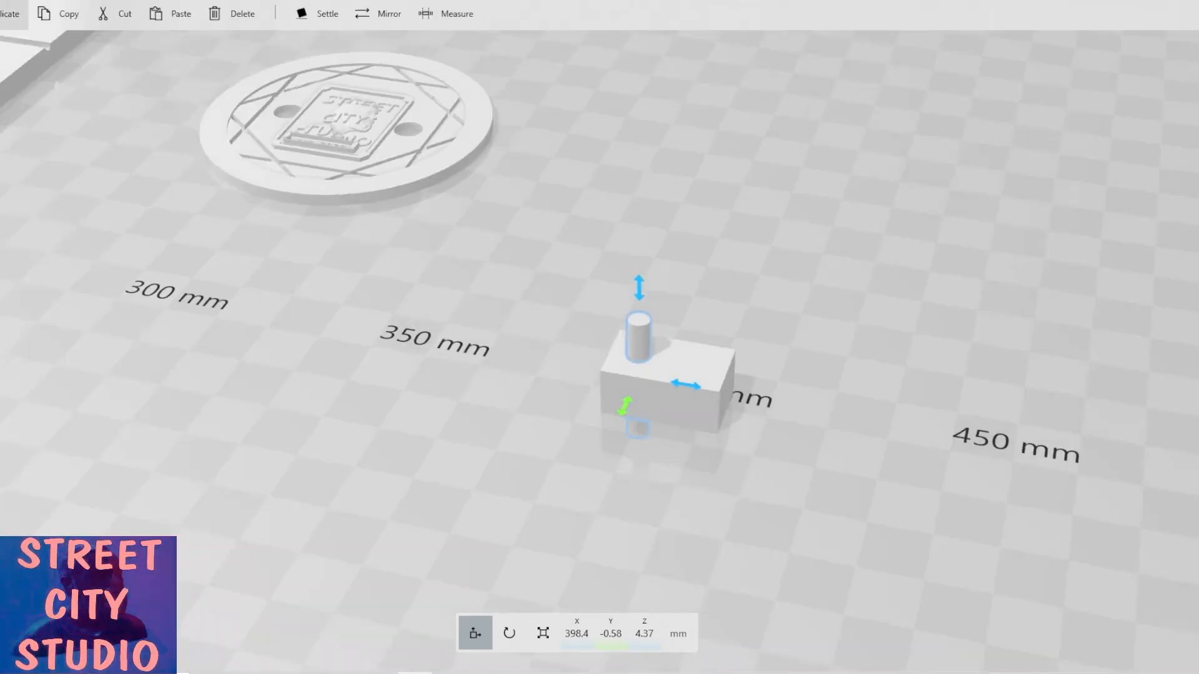
pyautogui.click(10, 13)
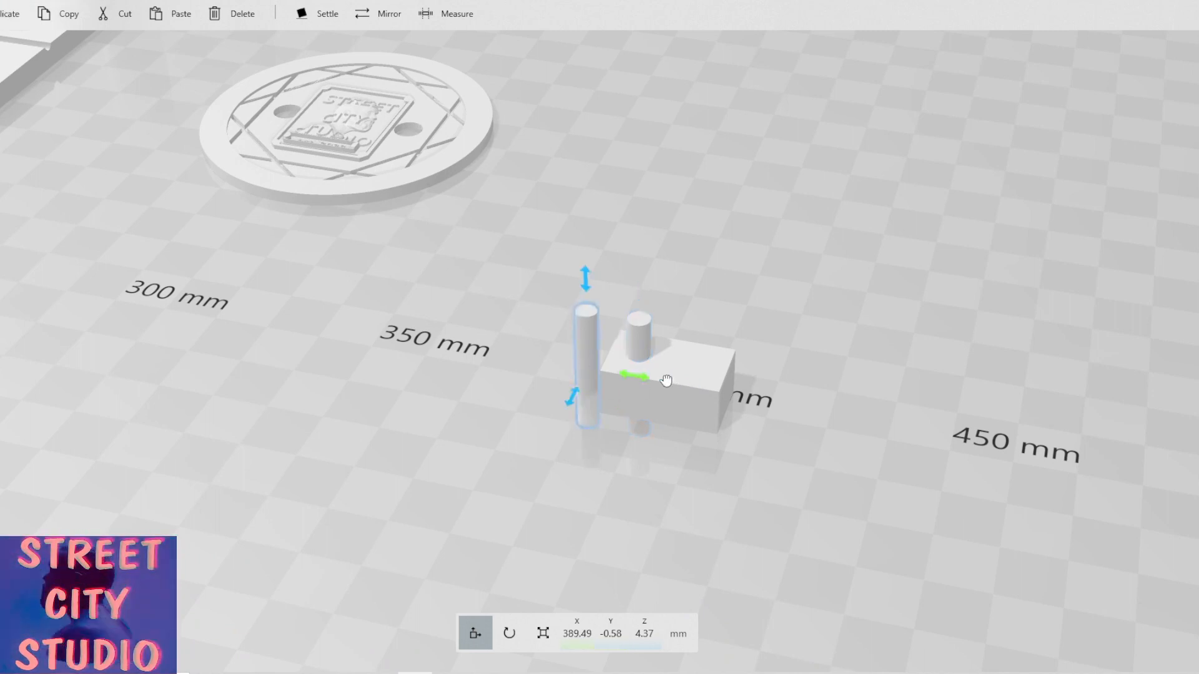
pyautogui.moveTo(666, 381); pyautogui.dragTo(748, 391)
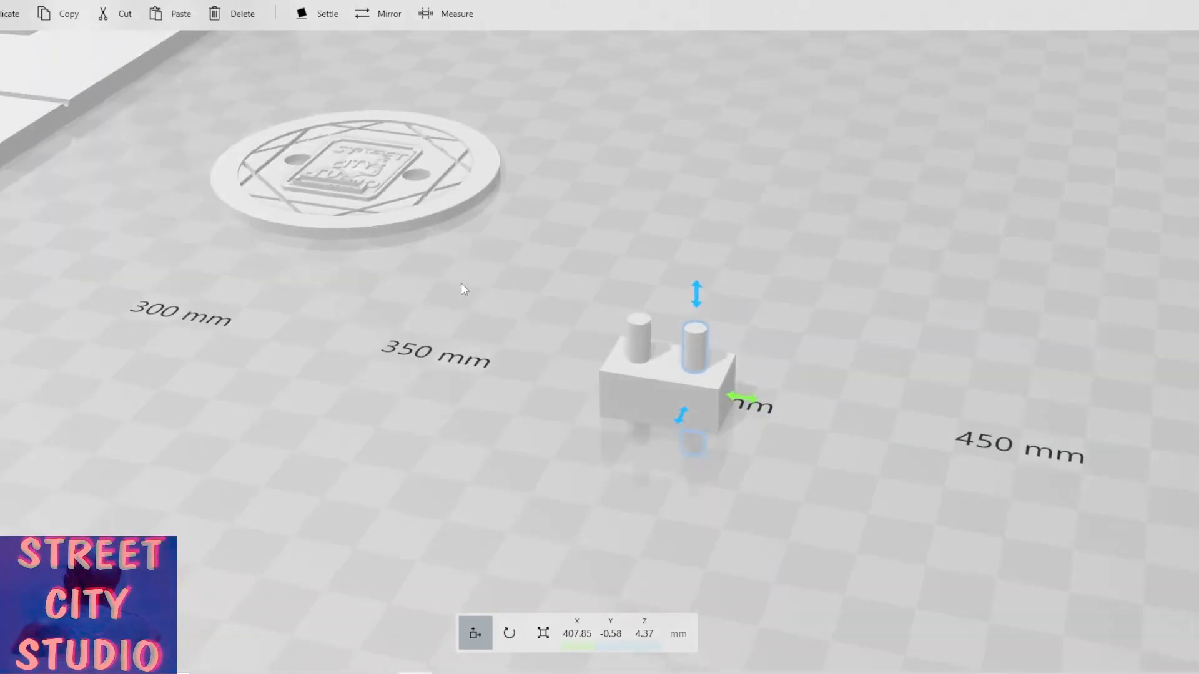
# Subtract both pins from the block to cut two holes into its top.
pyautogui.click(267, 1)
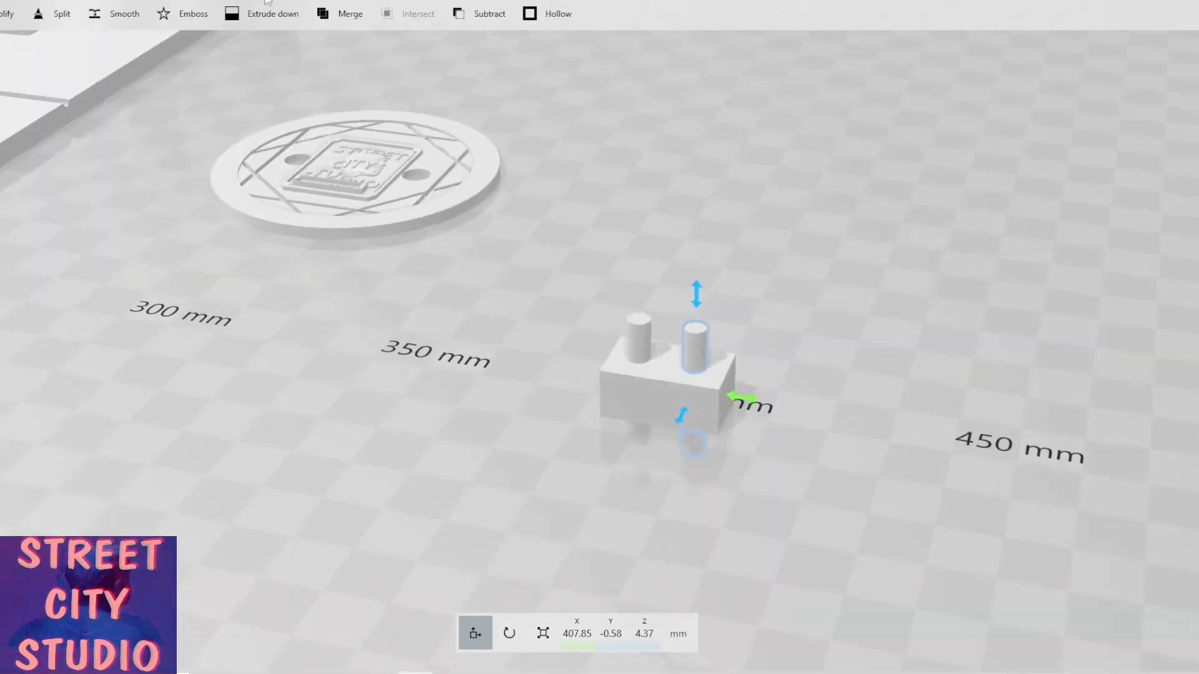
pyautogui.click(489, 15)
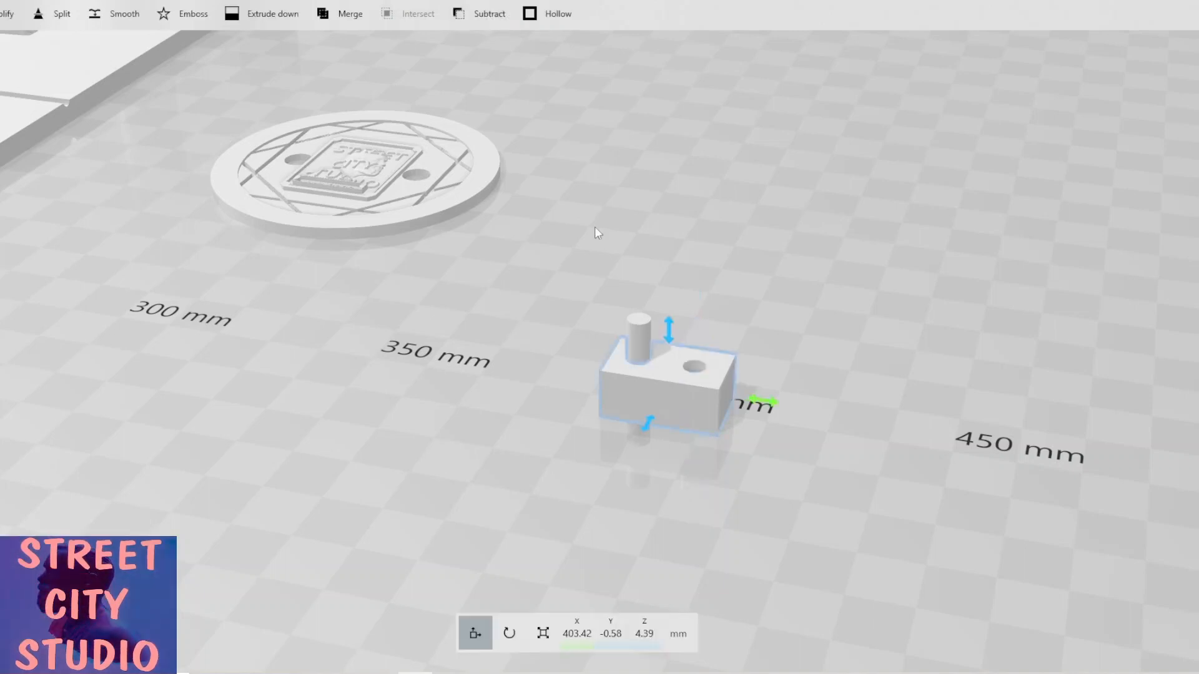
pyautogui.click(673, 400)
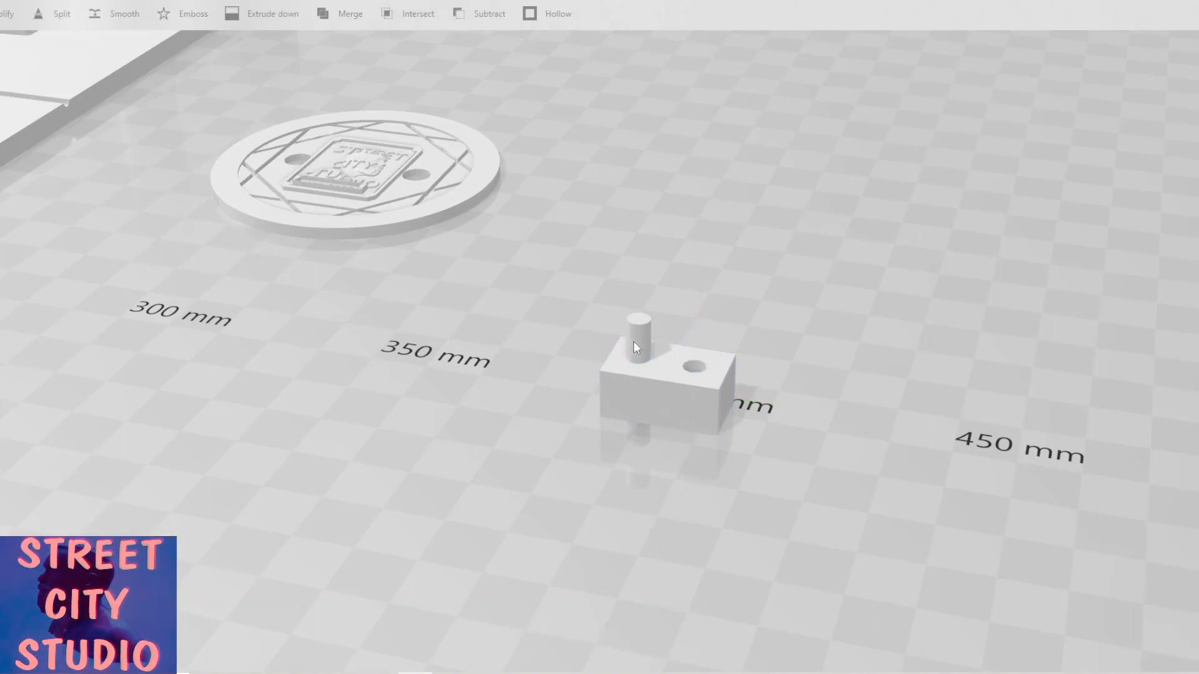
pyautogui.click(633, 341)
pyautogui.click(469, 18)
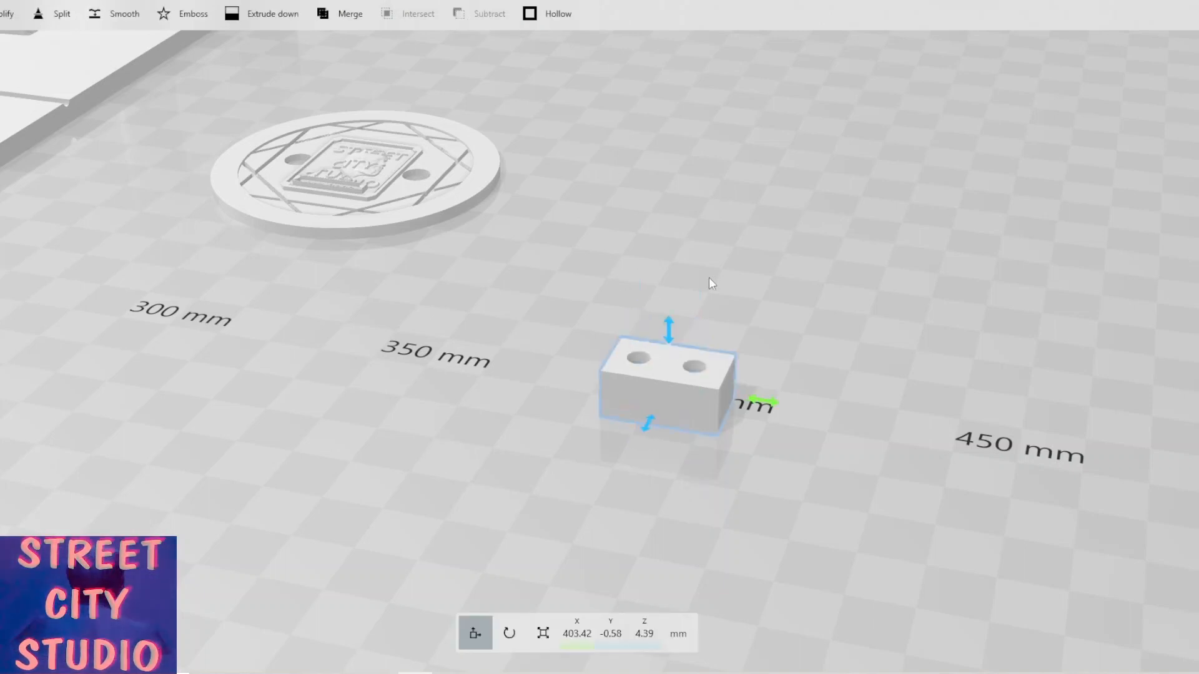
# Move the drilled block back along Y to about 137 mm.
pyautogui.moveTo(710, 277); pyautogui.dragTo(704, 232)
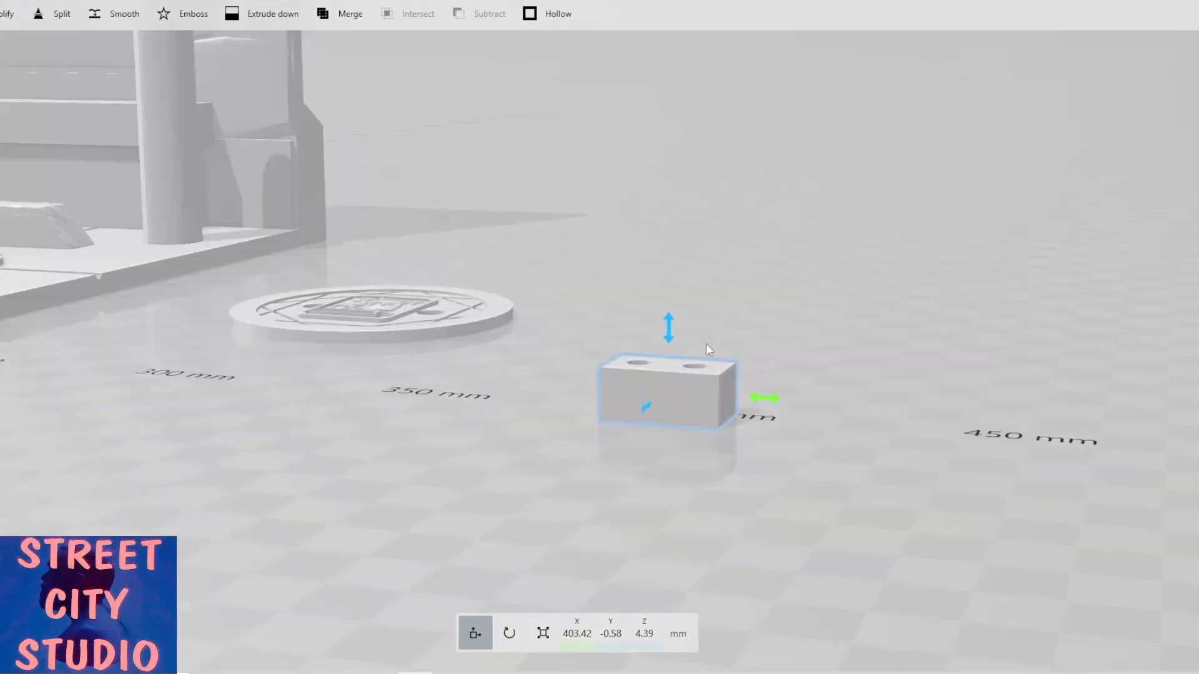
pyautogui.scroll(-5, 345, 260)
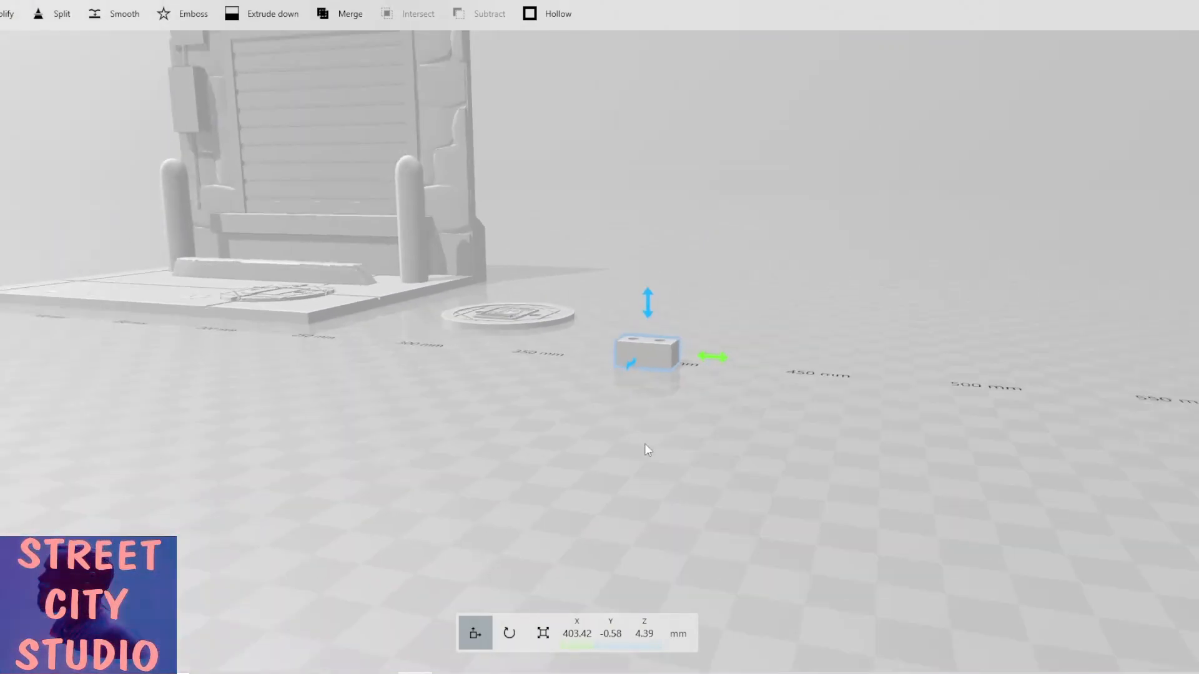
pyautogui.moveTo(646, 447); pyautogui.dragTo(686, 203)
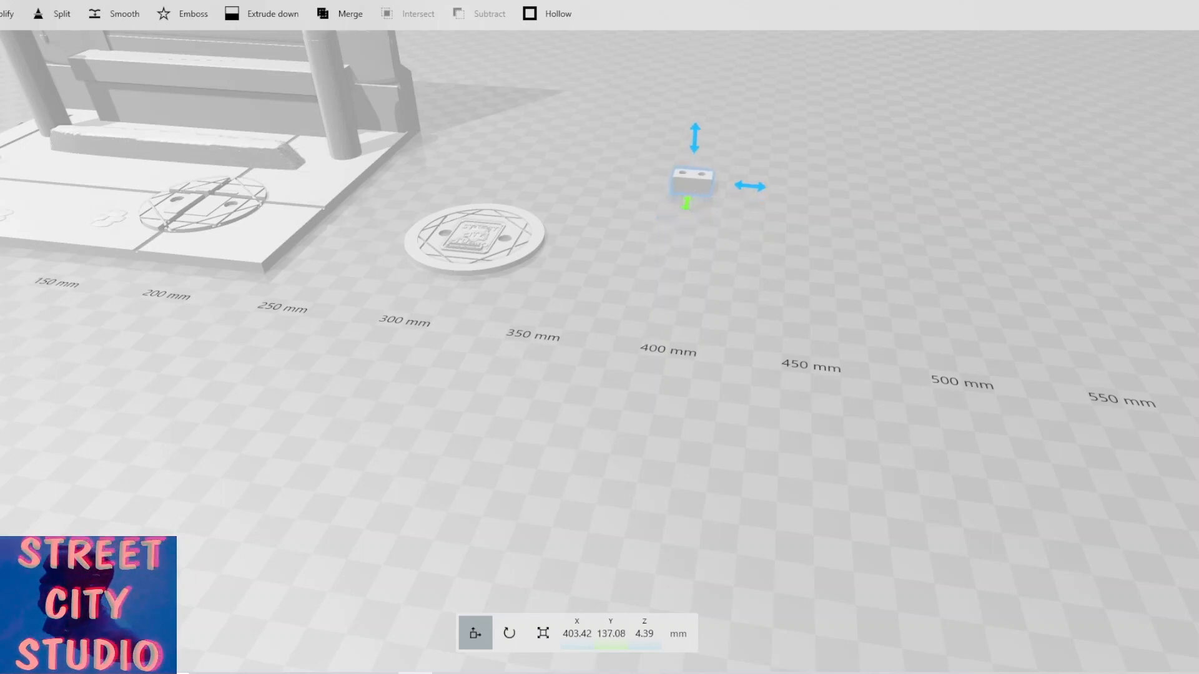
pyautogui.click(56, 0)
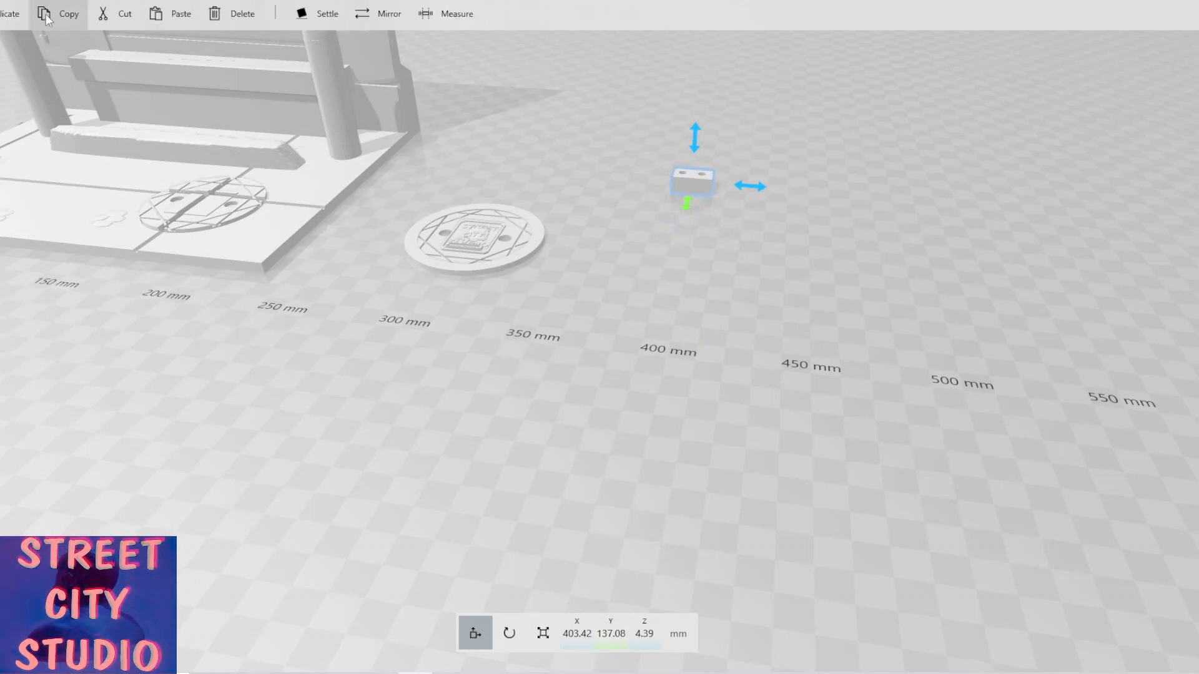
# Duplicate the drilled block six times, creating a row of copies along X.
pyautogui.click(9, 24)
pyautogui.click(9, 24)
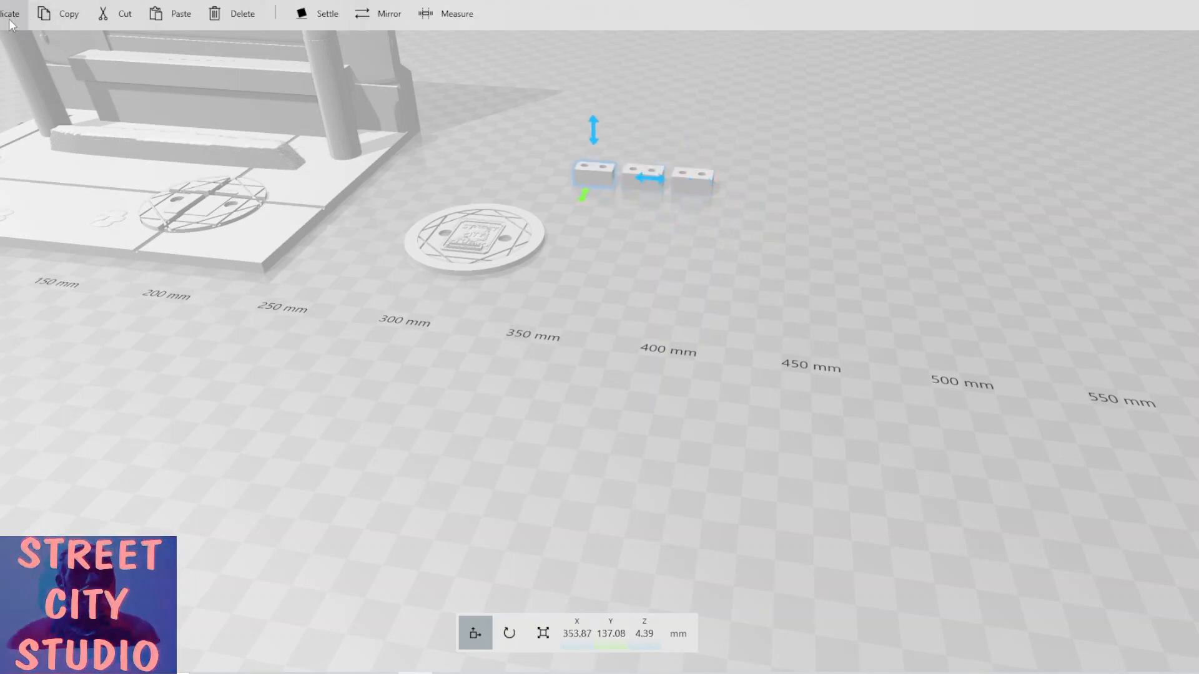
pyautogui.click(9, 24)
pyautogui.click(9, 24)
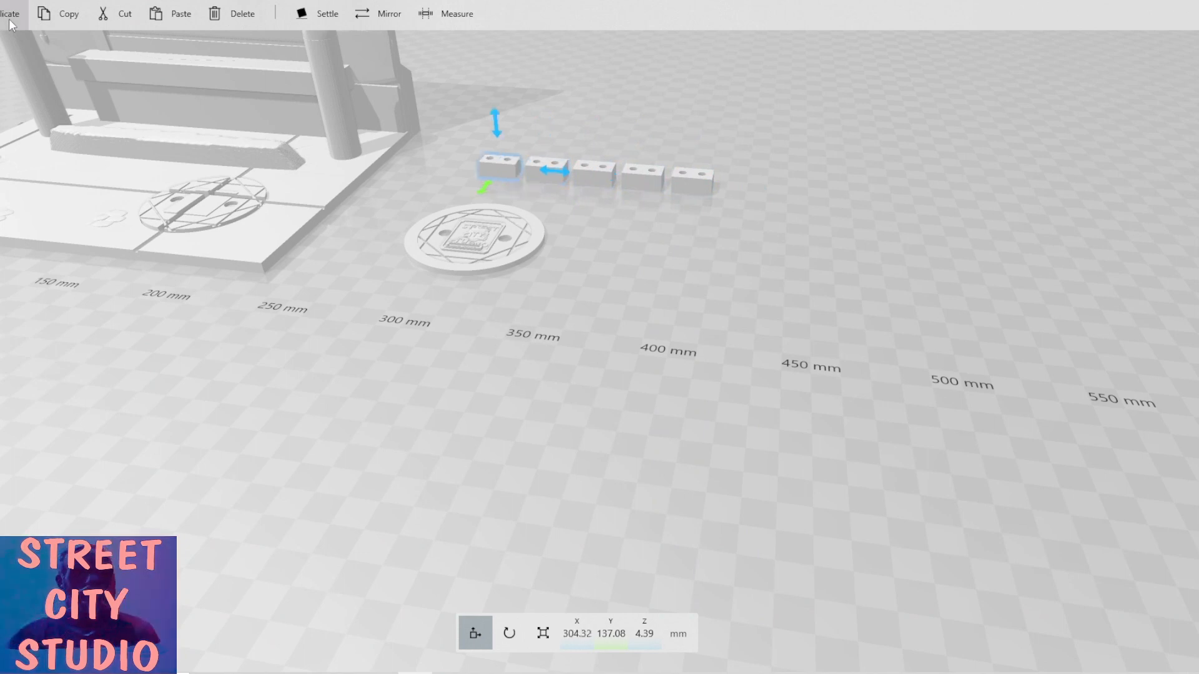
pyautogui.click(10, 24)
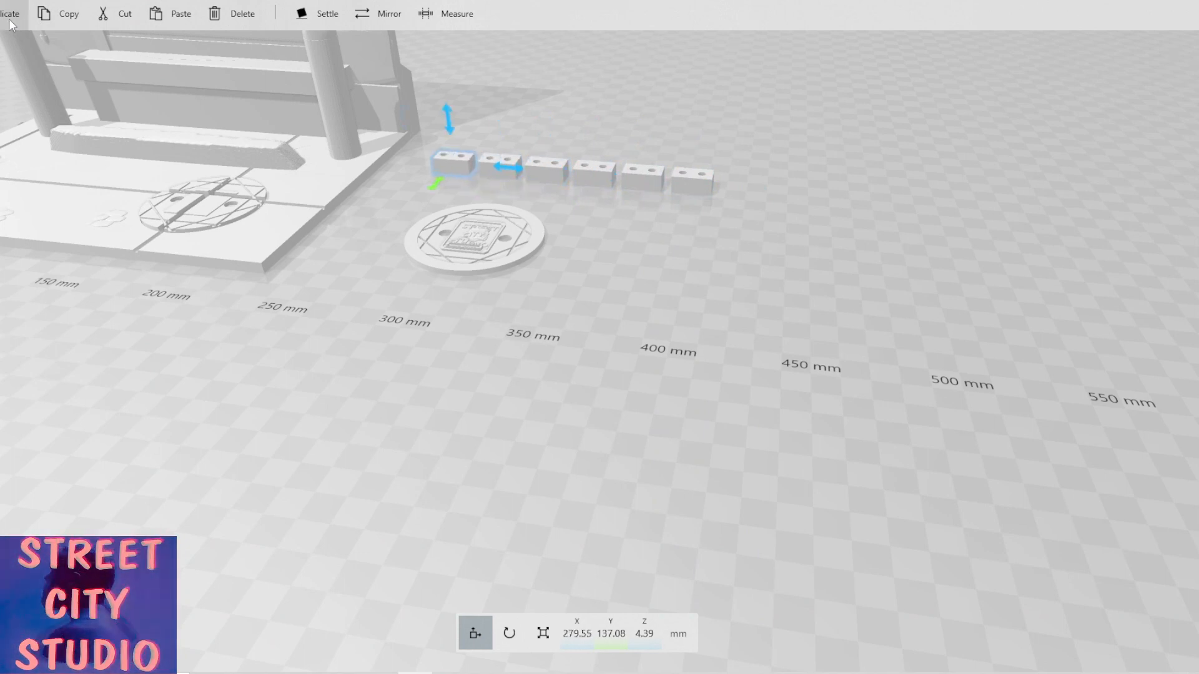
pyautogui.click(9, 23)
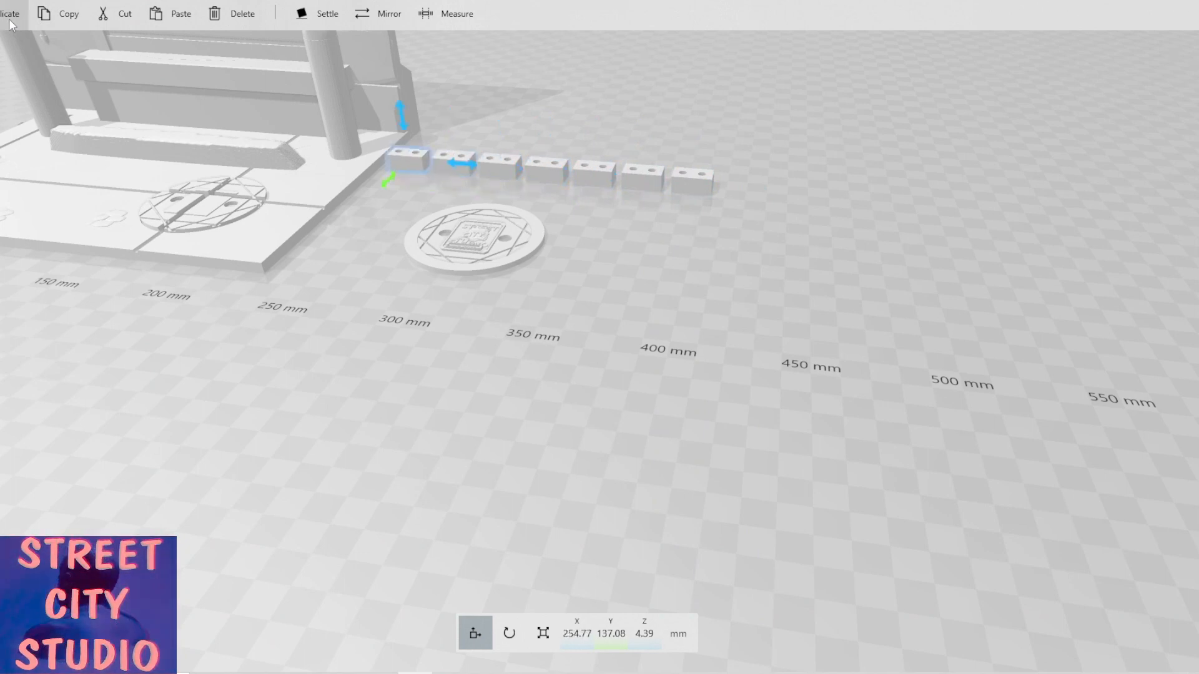
# Select the first five blocks and shift them along X so the rightmost blocks join flush into one bar.
pyautogui.keyDown('ctrl'); pyautogui.click(444, 157); pyautogui.keyUp('ctrl')
pyautogui.keyDown('ctrl'); pyautogui.click(495, 159); pyautogui.keyUp('ctrl')
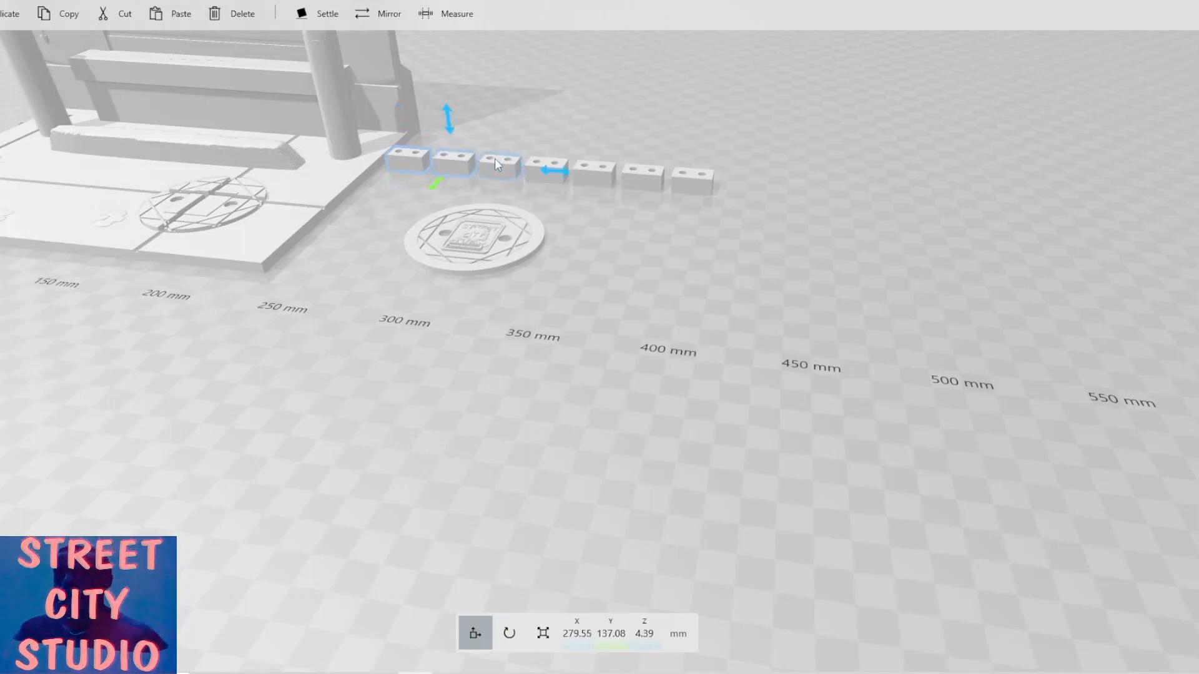
pyautogui.keyDown('ctrl'); pyautogui.click(544, 161); pyautogui.keyUp('ctrl')
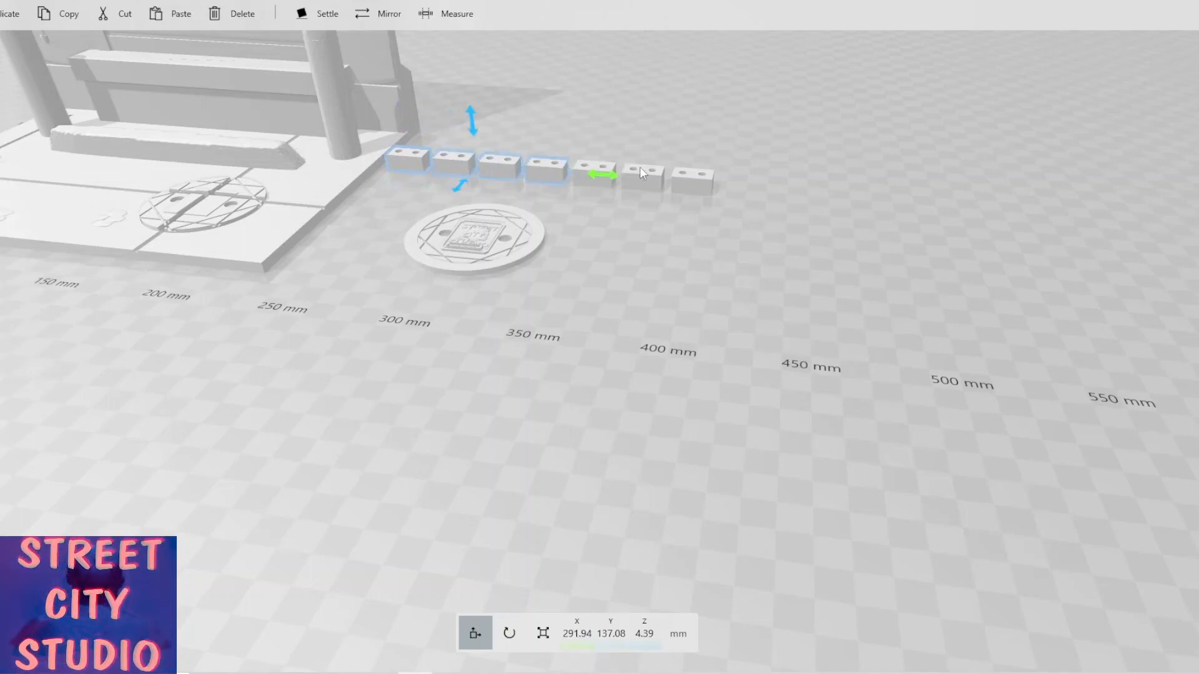
pyautogui.keyDown('ctrl'); pyautogui.click(580, 172); pyautogui.keyUp('ctrl')
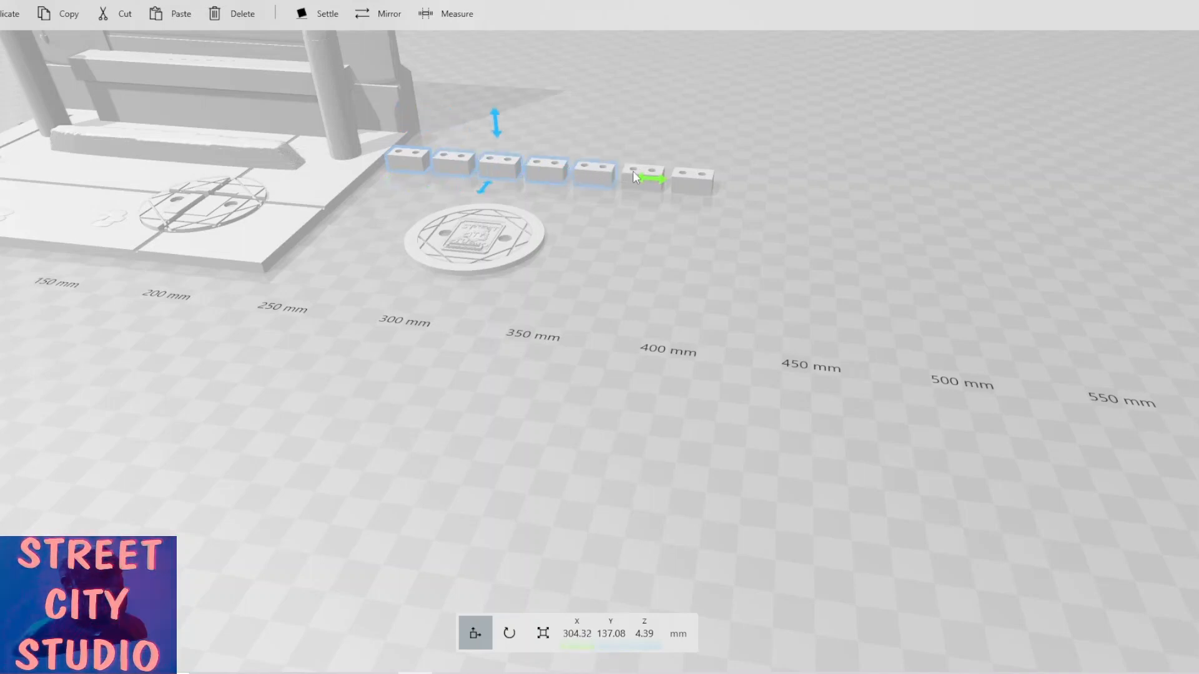
pyautogui.keyDown('ctrl'); pyautogui.click(643, 179); pyautogui.keyUp('ctrl')
pyautogui.moveTo(643, 179); pyautogui.dragTo(680, 183)
pyautogui.keyDown('ctrl'); pyautogui.click(649, 176); pyautogui.keyUp('ctrl')
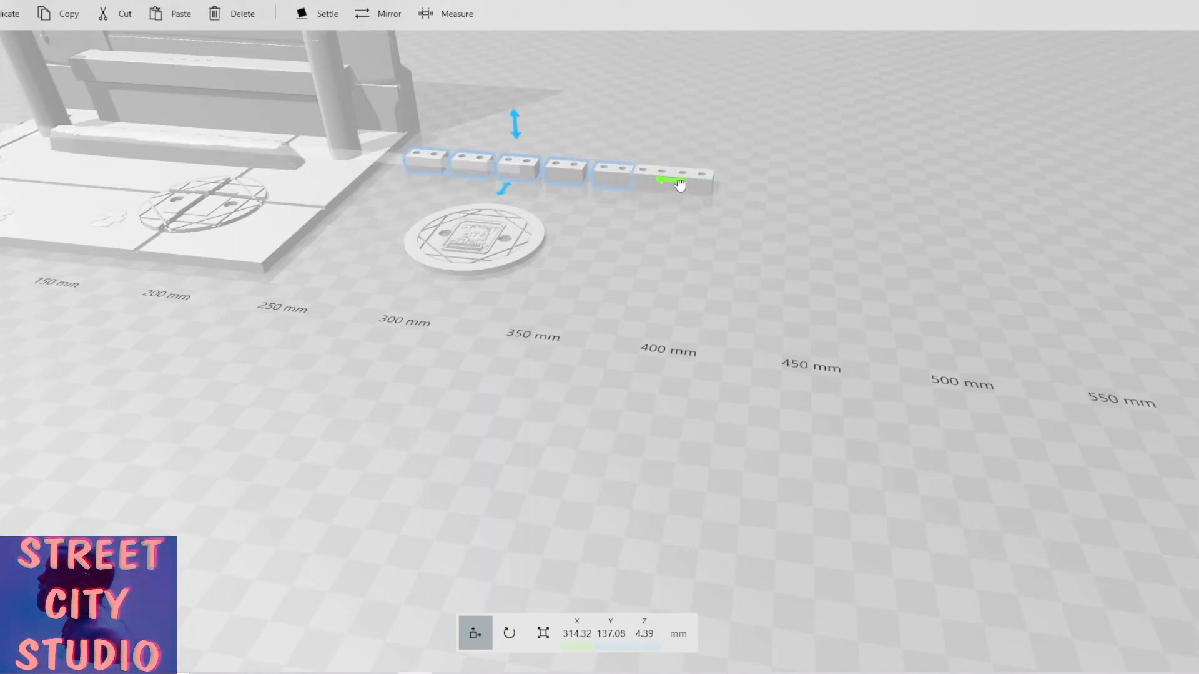
pyautogui.scroll(2, 621, 173)
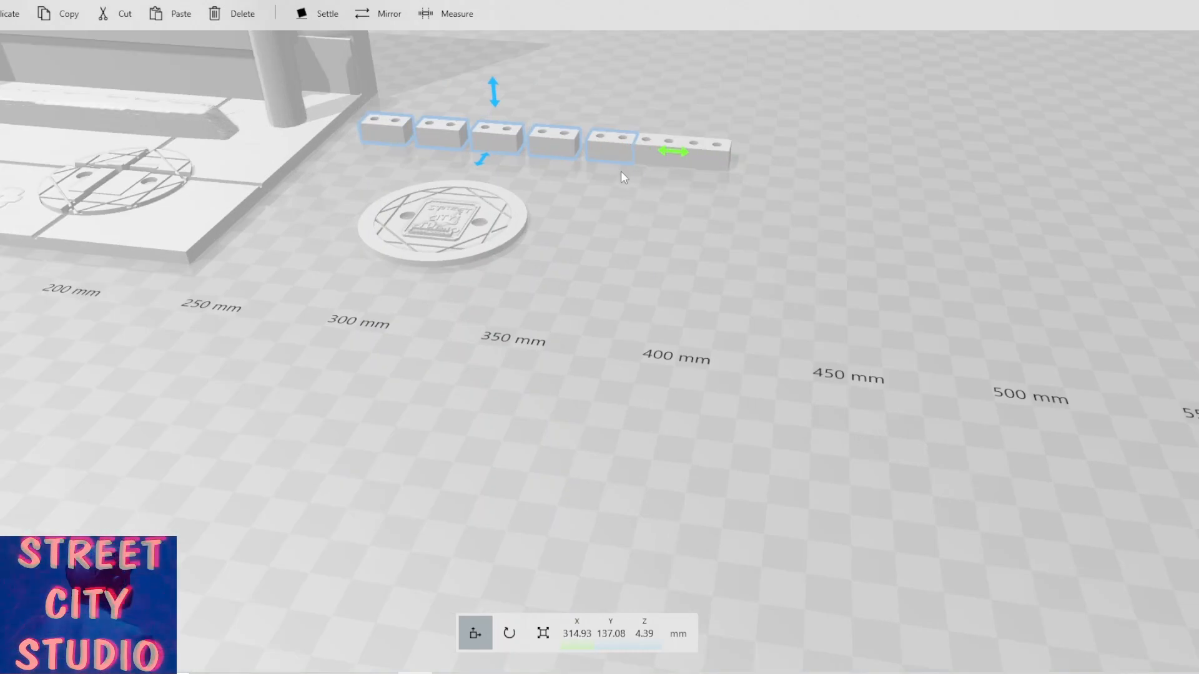
pyautogui.moveTo(622, 173); pyautogui.dragTo(608, 284, button='right')
pyautogui.keyDown('ctrl'); pyautogui.click(604, 196); pyautogui.keyUp('ctrl')
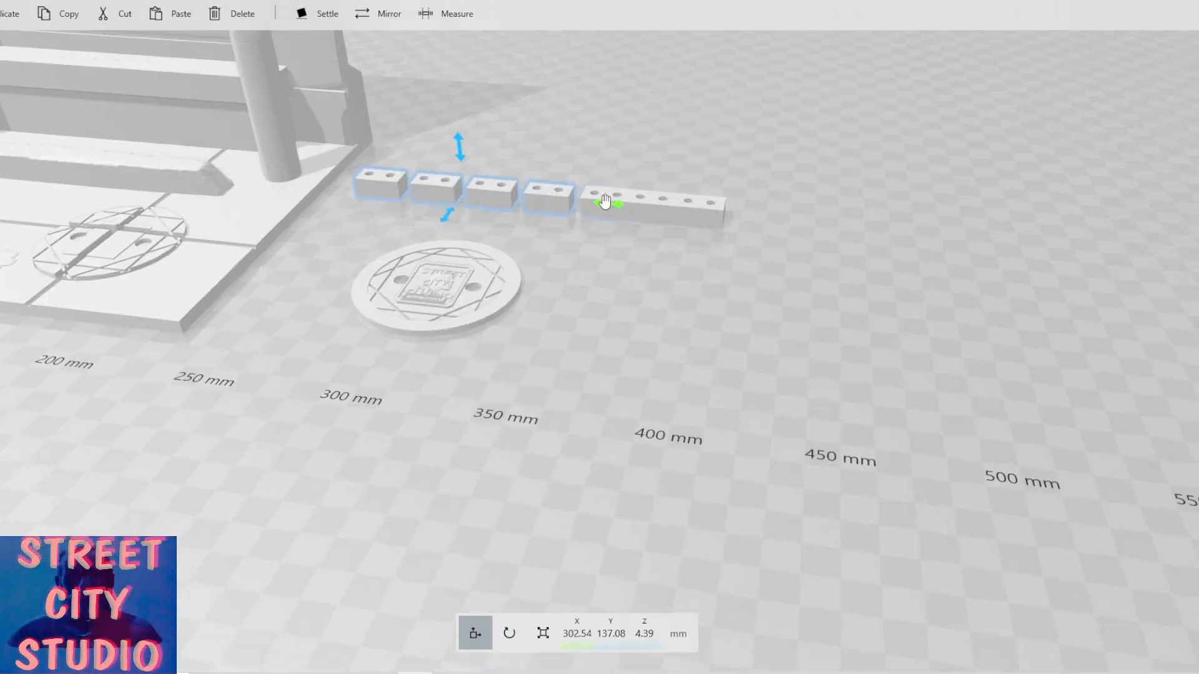
pyautogui.moveTo(612, 189); pyautogui.dragTo(656, 219, button='right')
pyautogui.moveTo(747, 344); pyautogui.dragTo(587, 349)
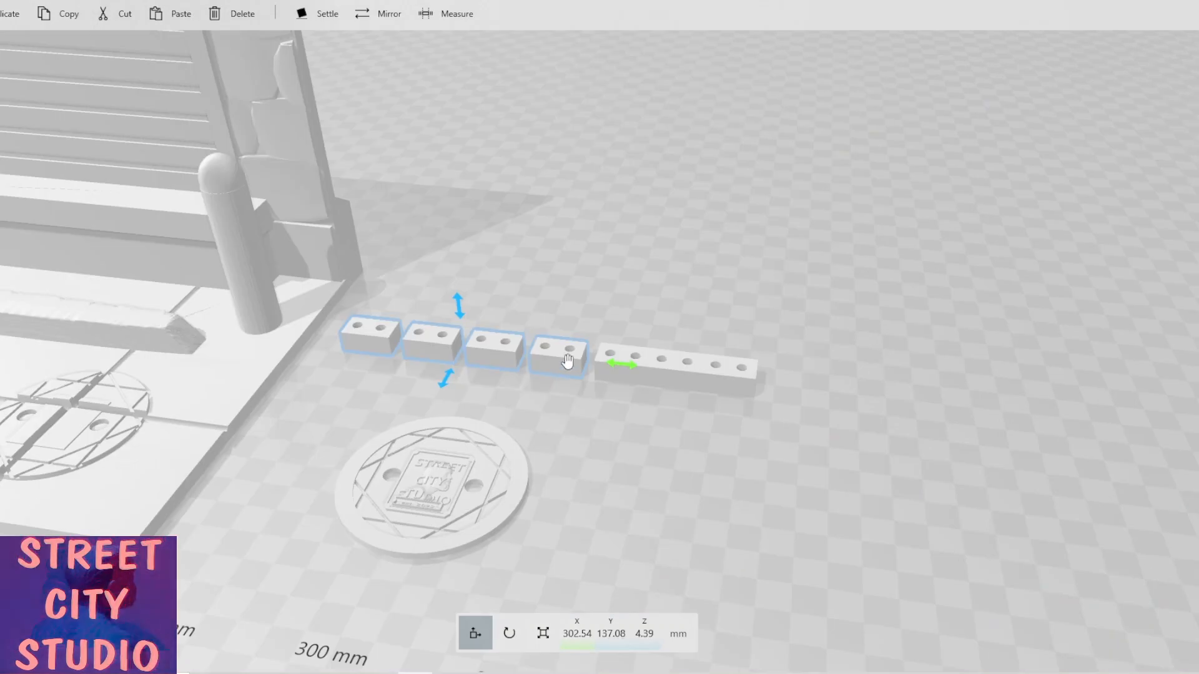
# Slide the remaining separate blocks along X against the bar until only the first block stands apart.
pyautogui.click(580, 351)
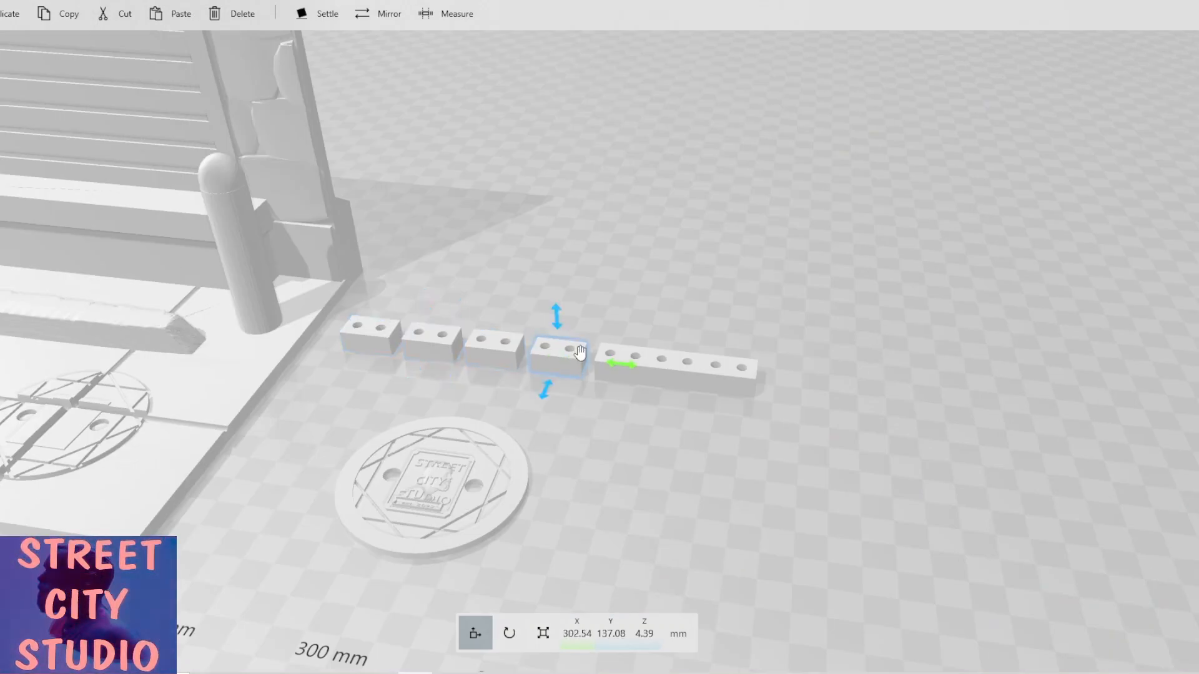
pyautogui.moveTo(580, 351); pyautogui.dragTo(649, 338, button='right')
pyautogui.keyDown('ctrl'); pyautogui.click(529, 314); pyautogui.keyUp('ctrl')
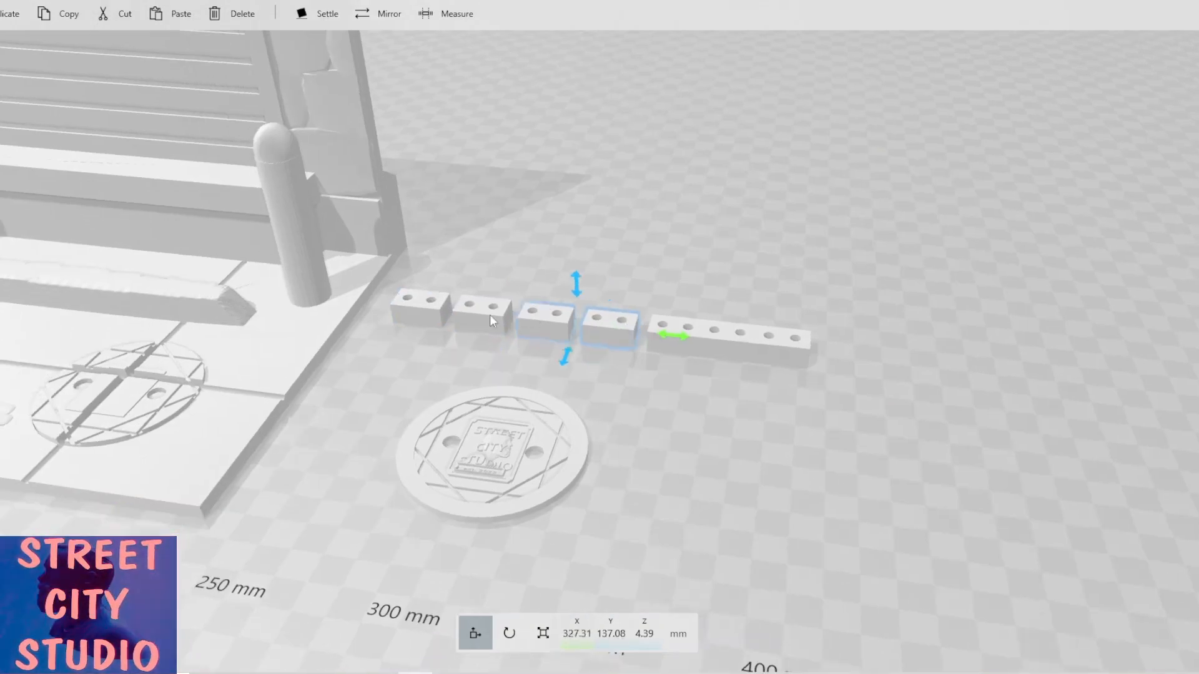
pyautogui.keyDown('ctrl'); pyautogui.click(489, 316); pyautogui.keyUp('ctrl')
pyautogui.keyDown('ctrl'); pyautogui.click(427, 302); pyautogui.keyUp('ctrl')
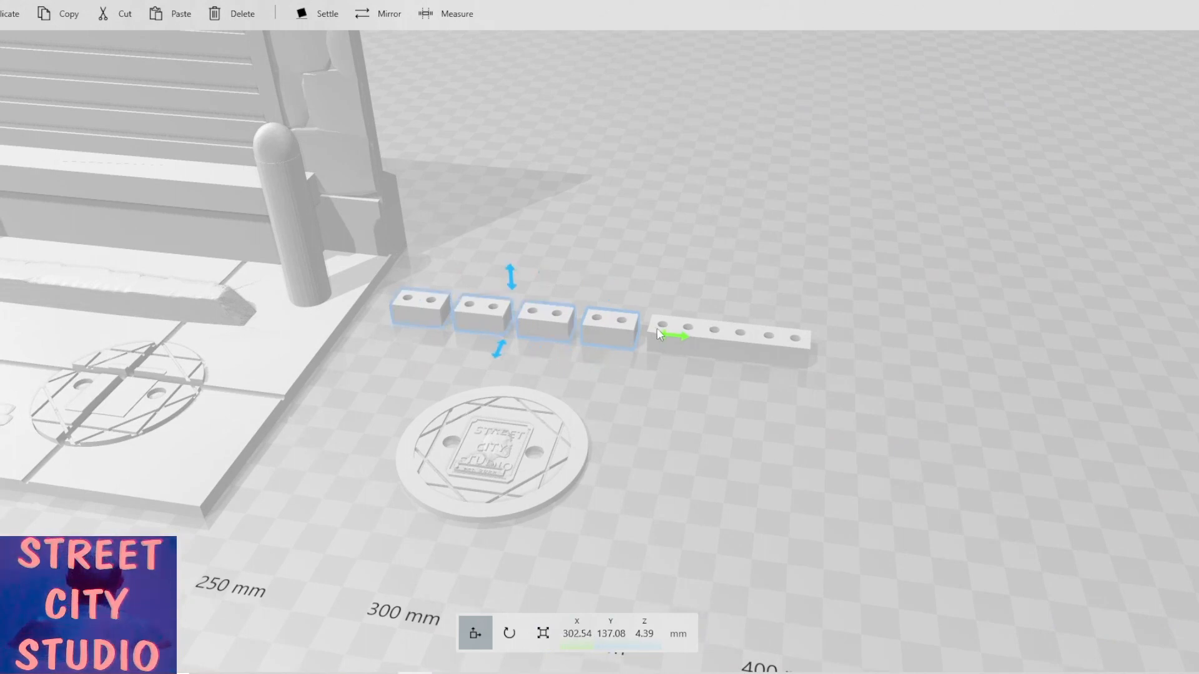
pyautogui.moveTo(669, 336)
pyautogui.mouseDown()
pyautogui.moveTo(632, 331)
pyautogui.moveTo(645, 335)
pyautogui.mouseUp()
pyautogui.keyDown('ctrl'); pyautogui.click(614, 332); pyautogui.keyUp('ctrl')
pyautogui.keyDown('ctrl'); pyautogui.click(565, 320); pyautogui.keyUp('ctrl')
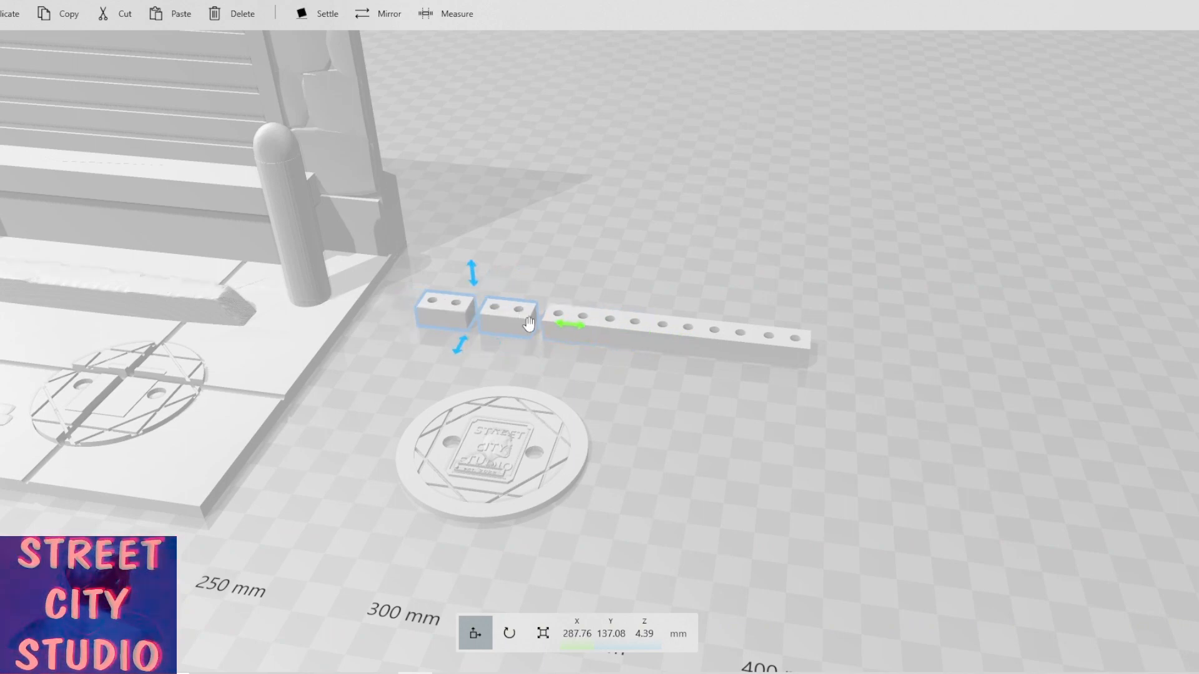
pyautogui.moveTo(569, 328); pyautogui.dragTo(541, 325)
pyautogui.keyDown('ctrl'); pyautogui.click(534, 325); pyautogui.keyUp('ctrl')
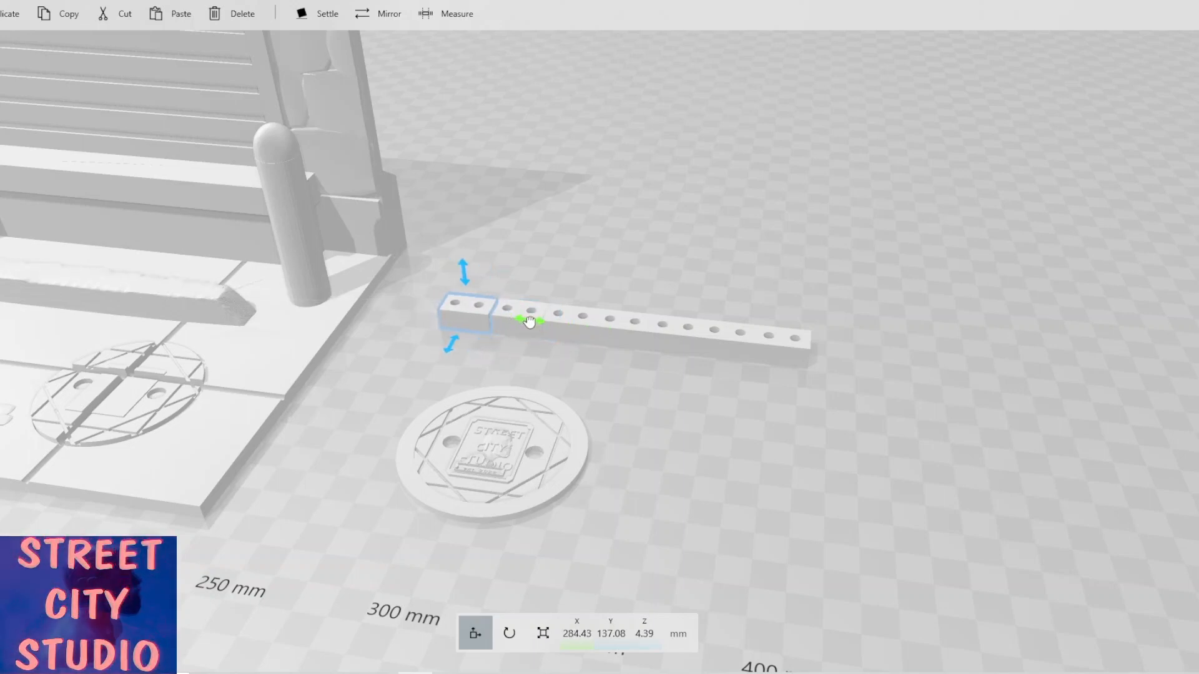
pyautogui.moveTo(527, 317)
pyautogui.mouseDown()
pyautogui.moveTo(516, 317)
pyautogui.moveTo(531, 318)
pyautogui.mouseUp()
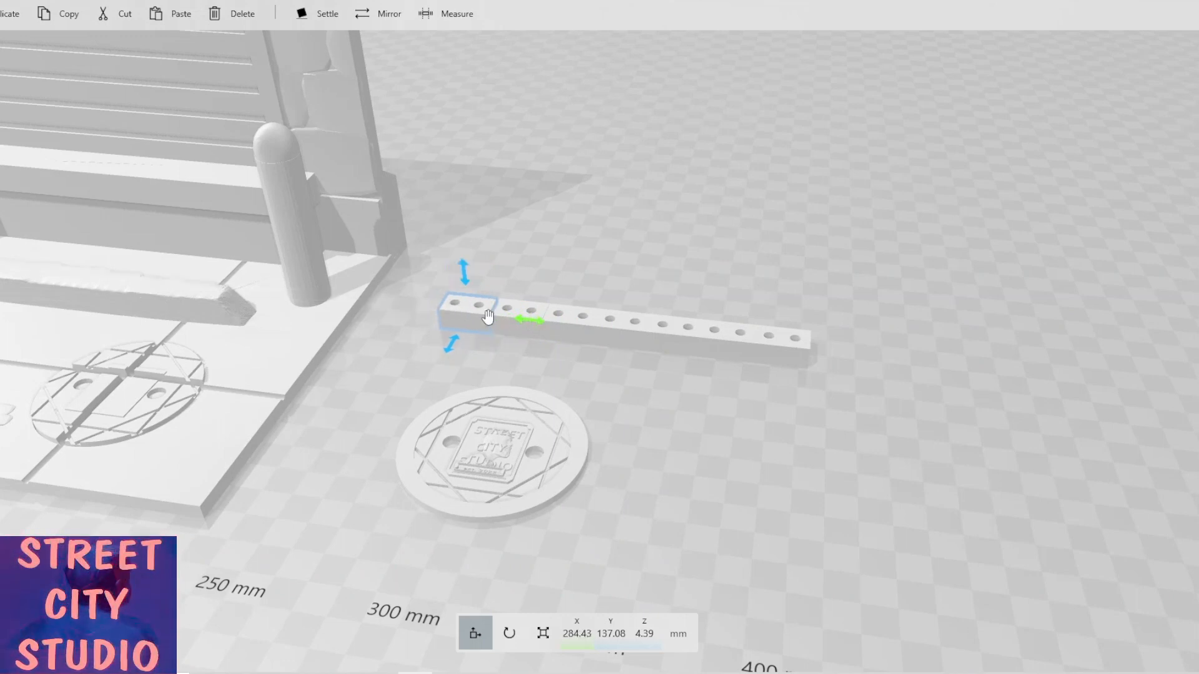
# Move the first block along X against the bar so all seven blocks form one continuous drilled strip.
pyautogui.click(575, 340)
pyautogui.click(474, 319)
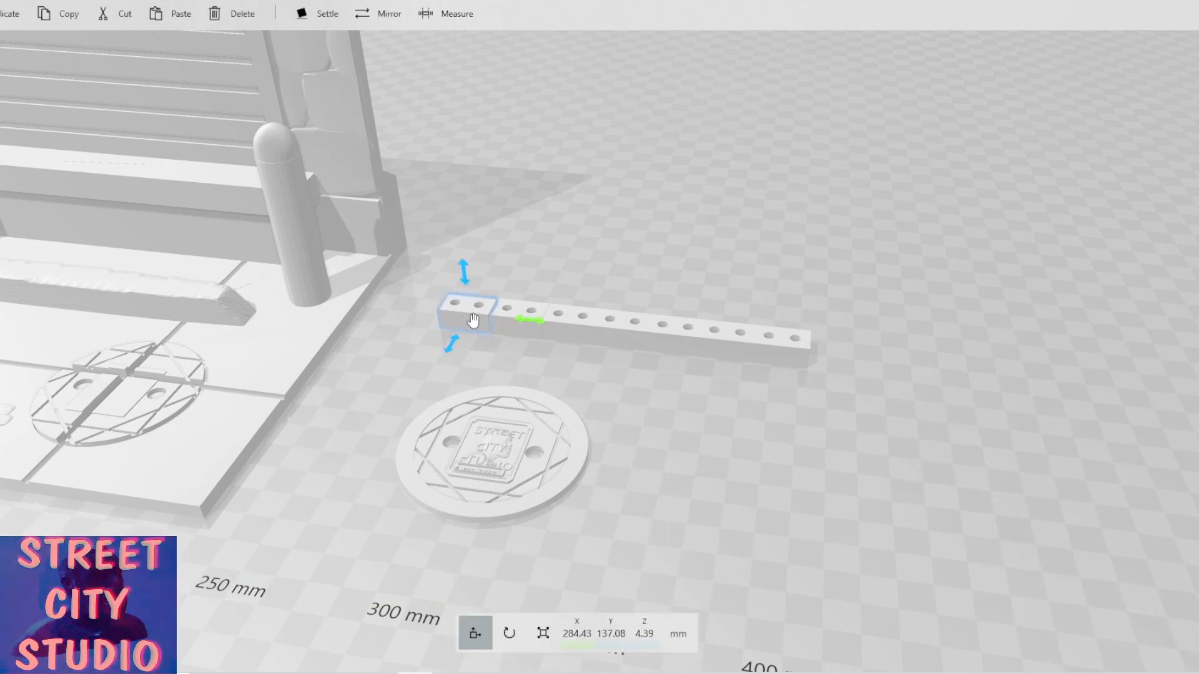
pyautogui.click(474, 320)
pyautogui.click(473, 320)
pyautogui.moveTo(474, 320); pyautogui.dragTo(649, 323, button='right')
pyautogui.scroll(3, 650, 319)
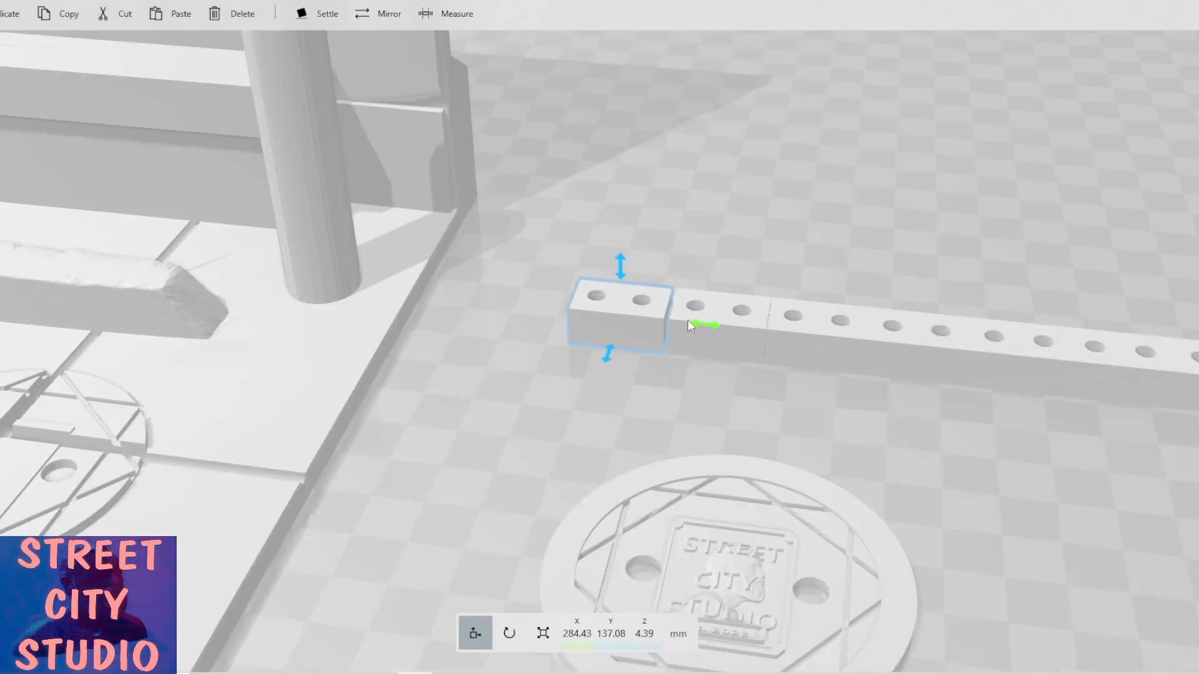
pyautogui.moveTo(707, 328); pyautogui.dragTo(711, 329)
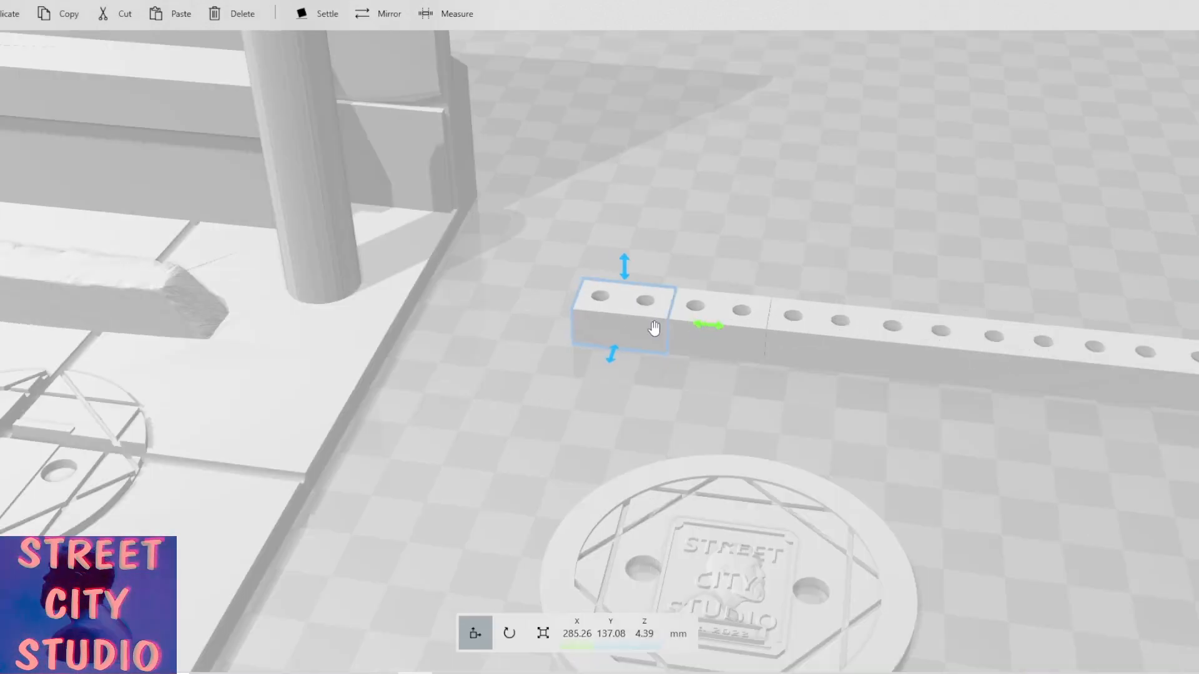
pyautogui.click(756, 378)
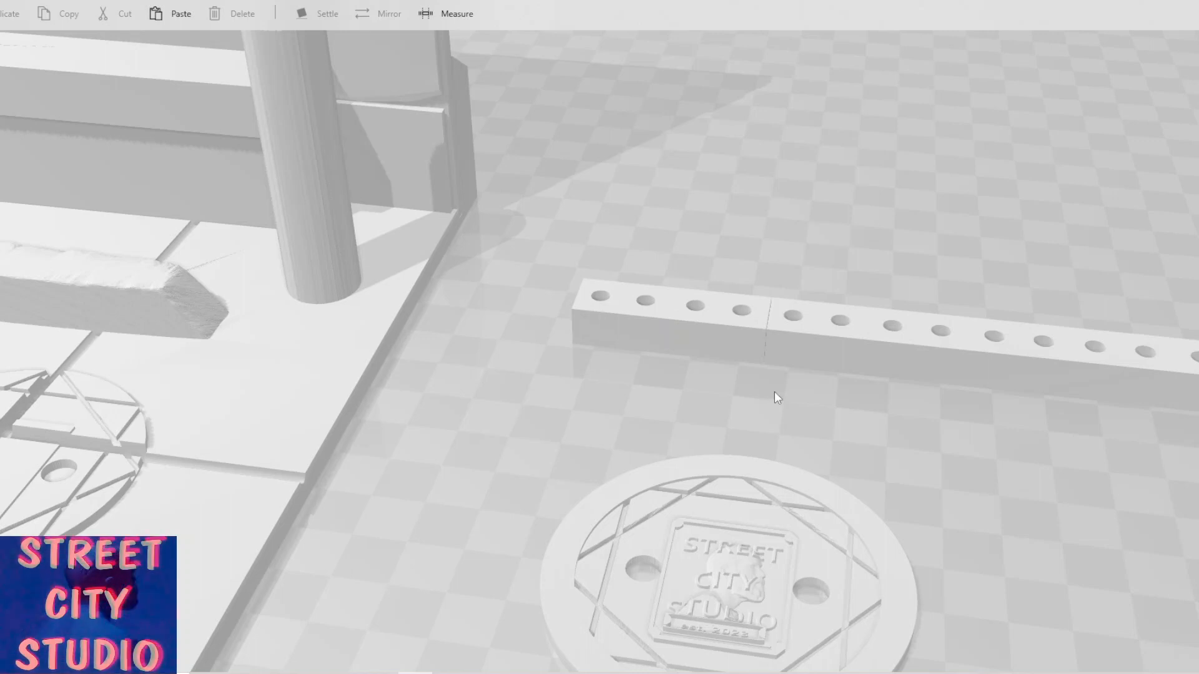
# Extend the strip by four blocks, duplicating the end block and pairs of copies and attaching them flush at its right end.
pyautogui.moveTo(774, 392); pyautogui.dragTo(475, 349, button='right')
pyautogui.scroll(-1, 487, 345)
pyautogui.scroll(-2, 488, 347)
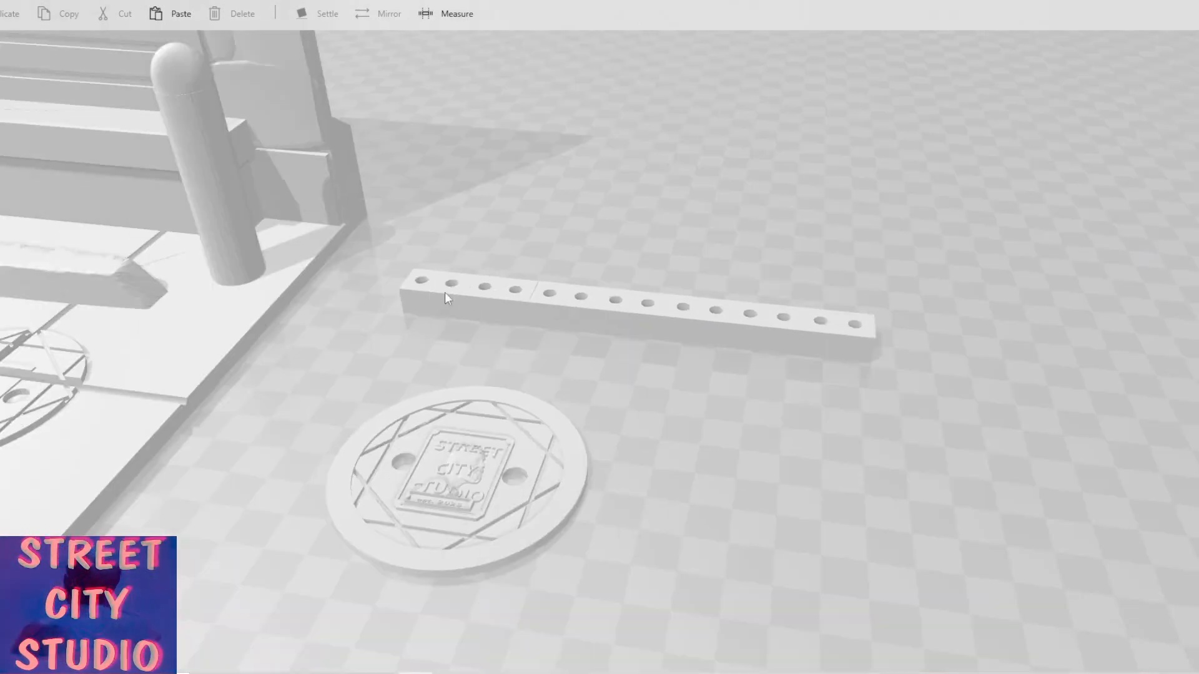
pyautogui.click(862, 334)
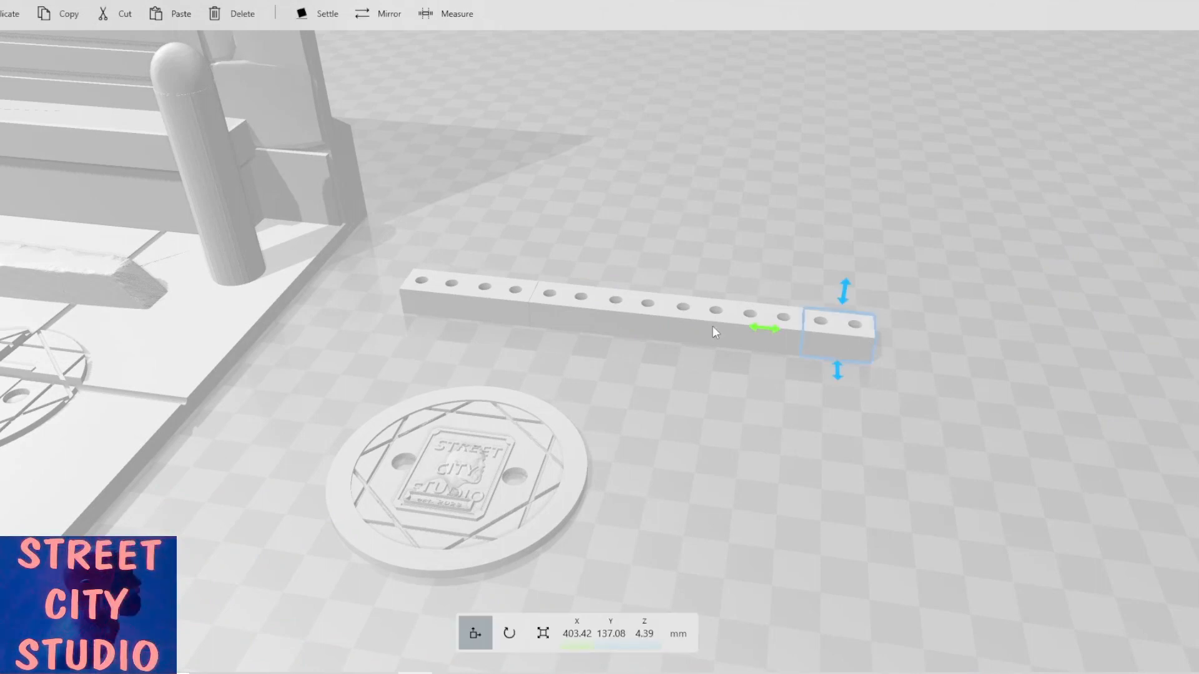
pyautogui.click(11, 22)
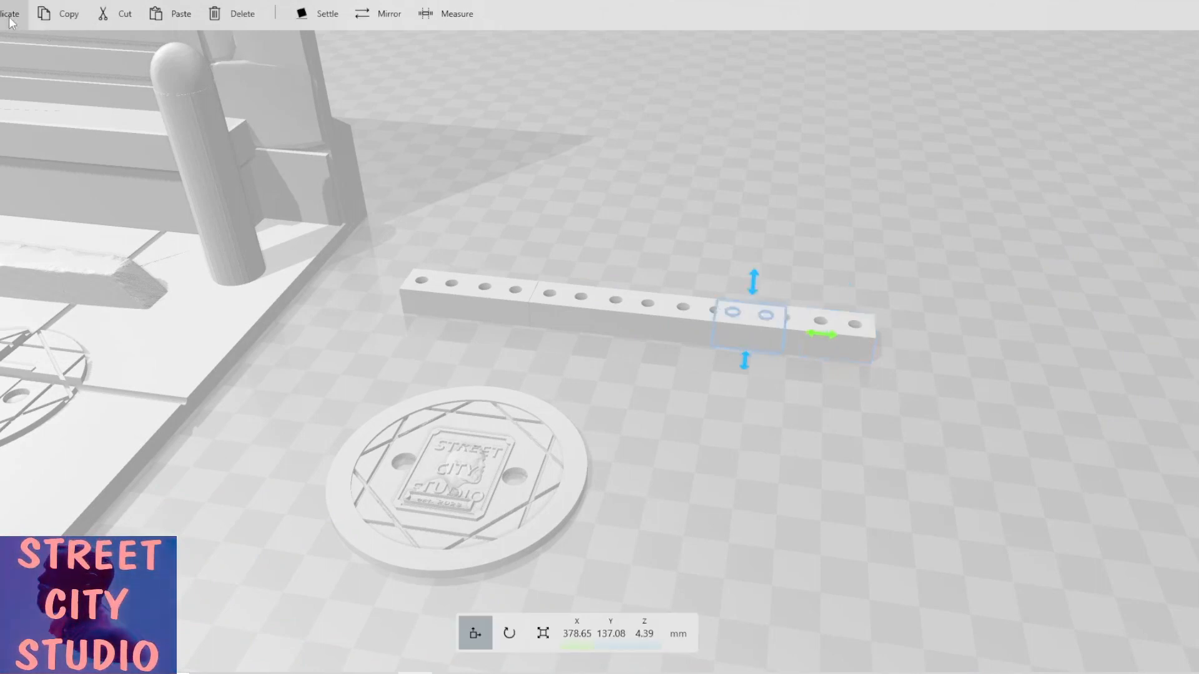
pyautogui.click(10, 21)
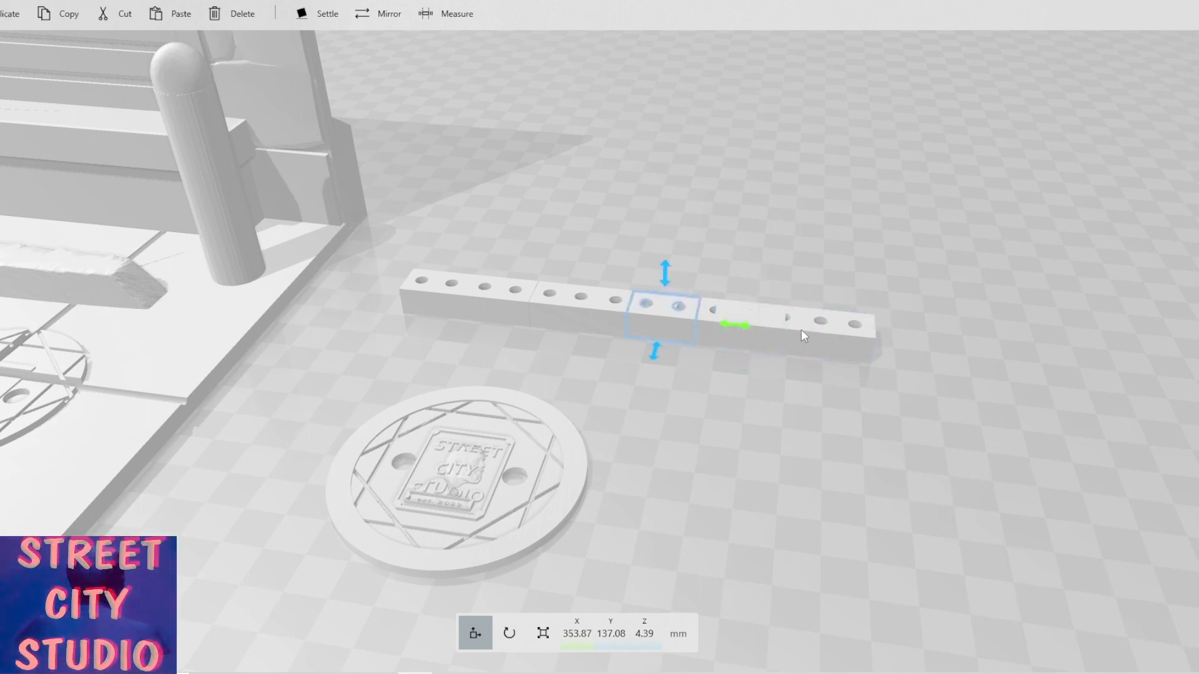
pyautogui.keyDown('ctrl'); pyautogui.click(780, 321); pyautogui.keyUp('ctrl')
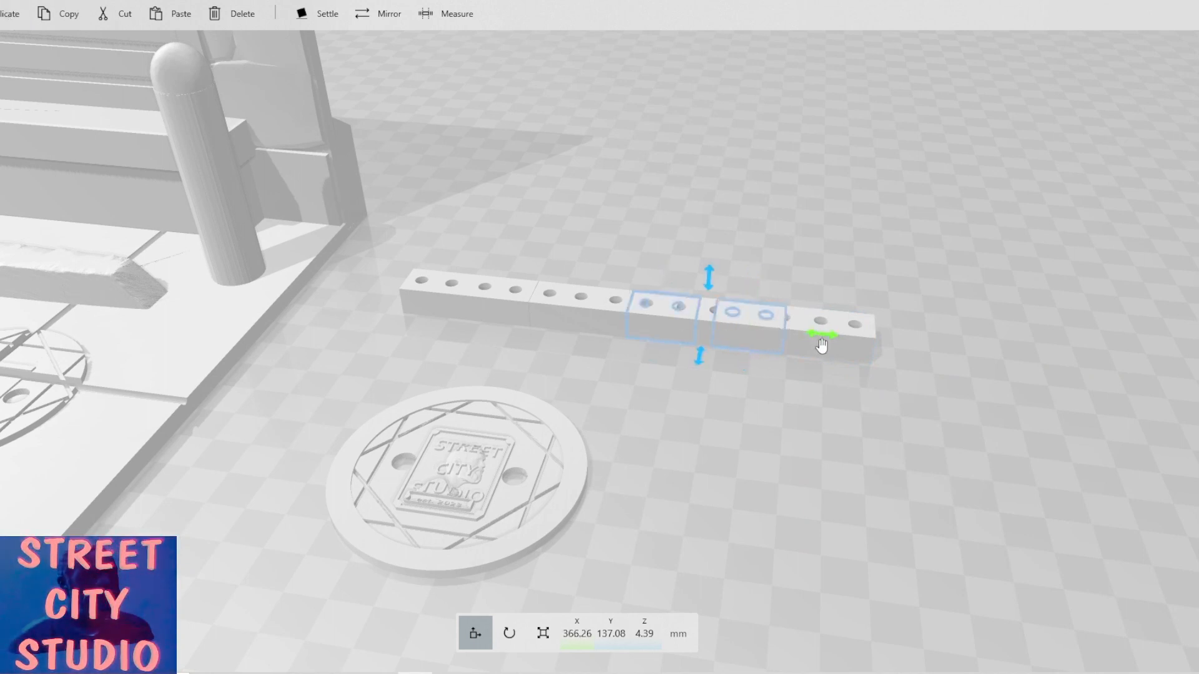
pyautogui.moveTo(830, 340); pyautogui.dragTo(1093, 378)
pyautogui.keyDown('ctrl'); pyautogui.click(935, 360); pyautogui.keyUp('ctrl')
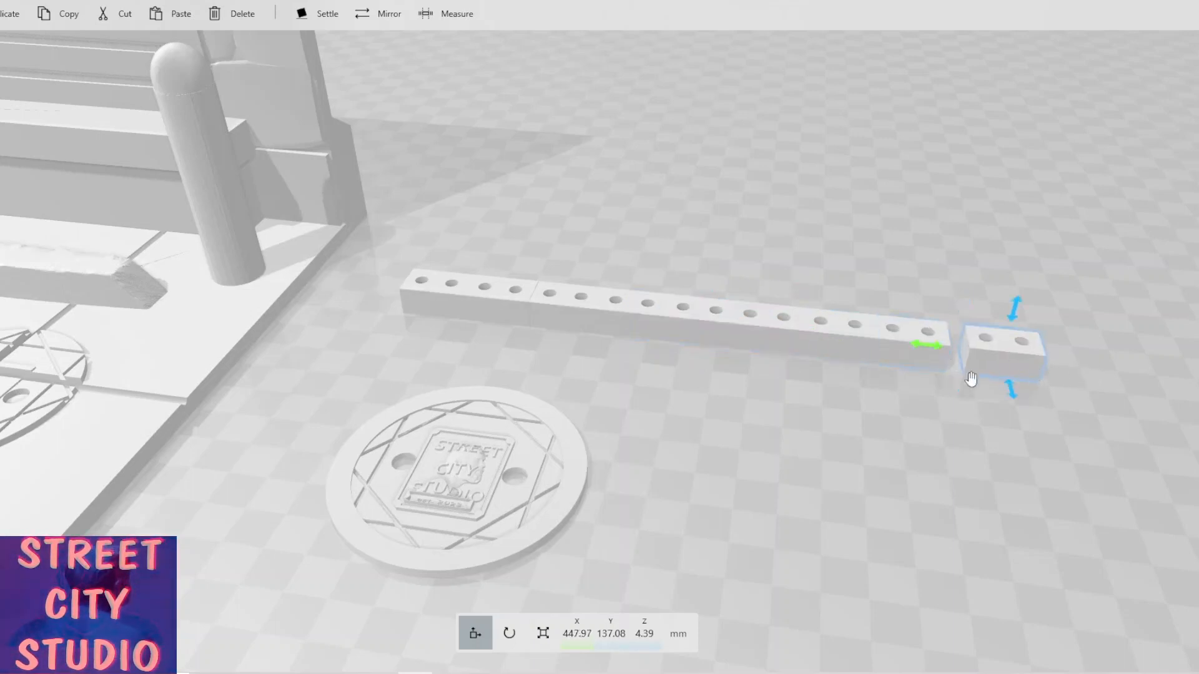
pyautogui.moveTo(937, 348); pyautogui.dragTo(897, 349)
pyautogui.keyDown('ctrl'); pyautogui.click(938, 348); pyautogui.keyUp('ctrl')
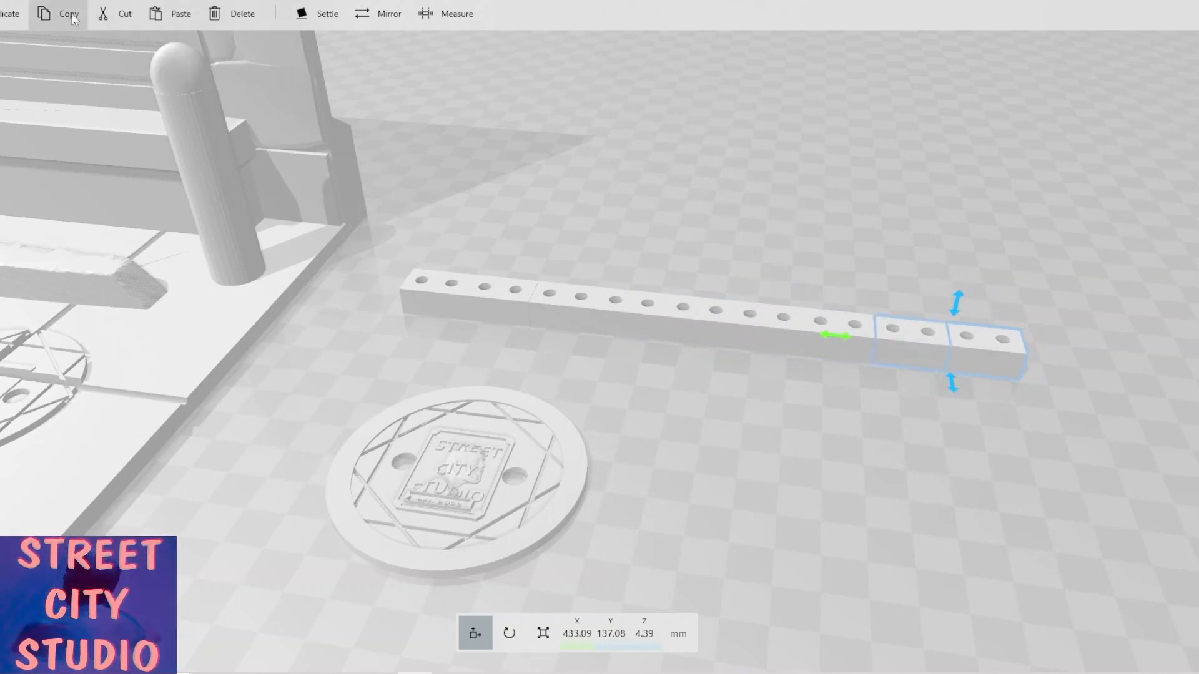
pyautogui.click(15, 13)
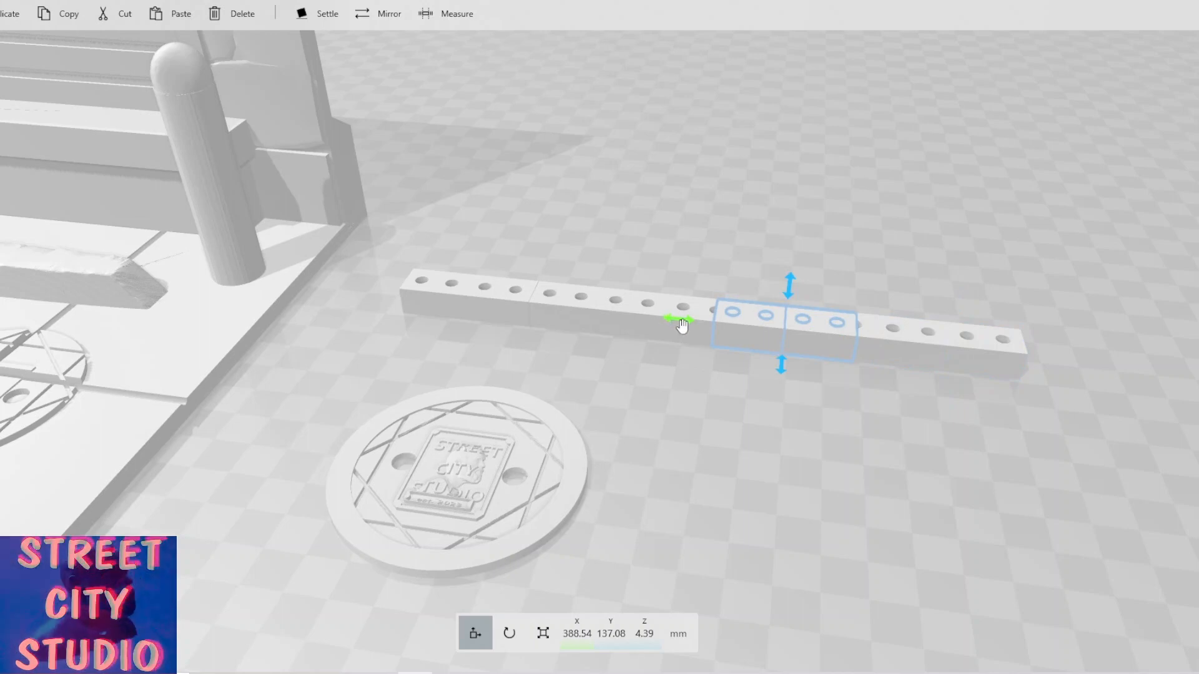
pyautogui.moveTo(679, 322); pyautogui.dragTo(987, 366)
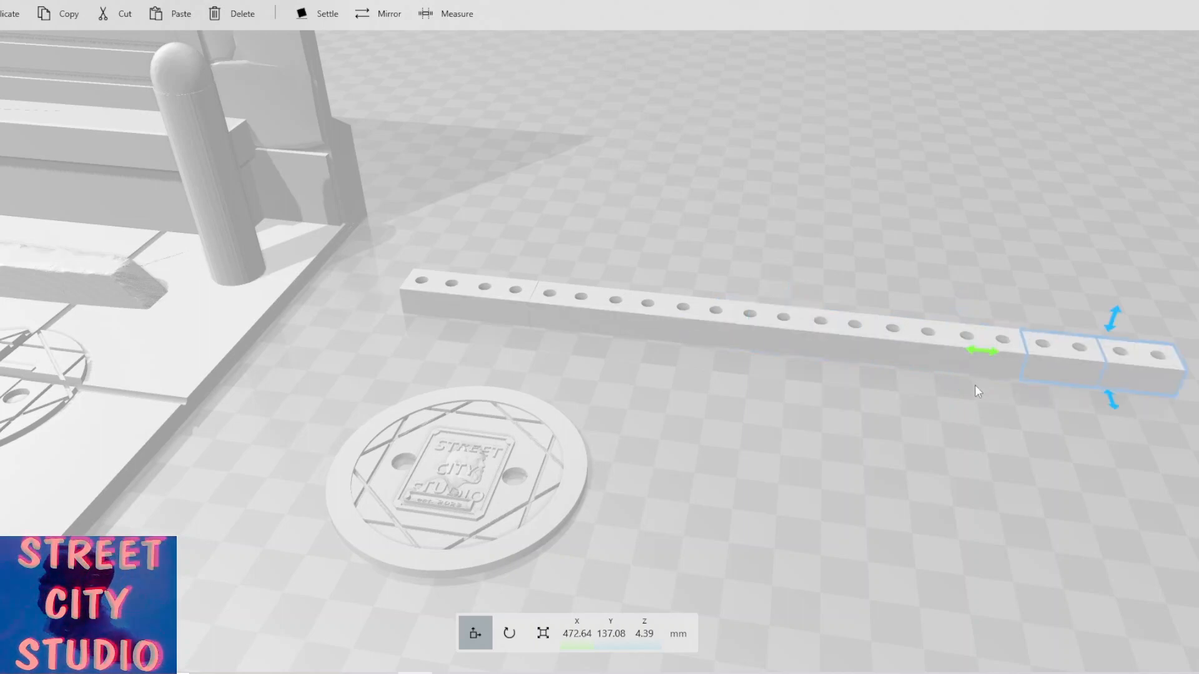
# Duplicate the whole drilled strip and lift the copy about 13 mm above the original.
pyautogui.scroll(-4, 965, 396)
pyautogui.scroll(-2, 869, 455)
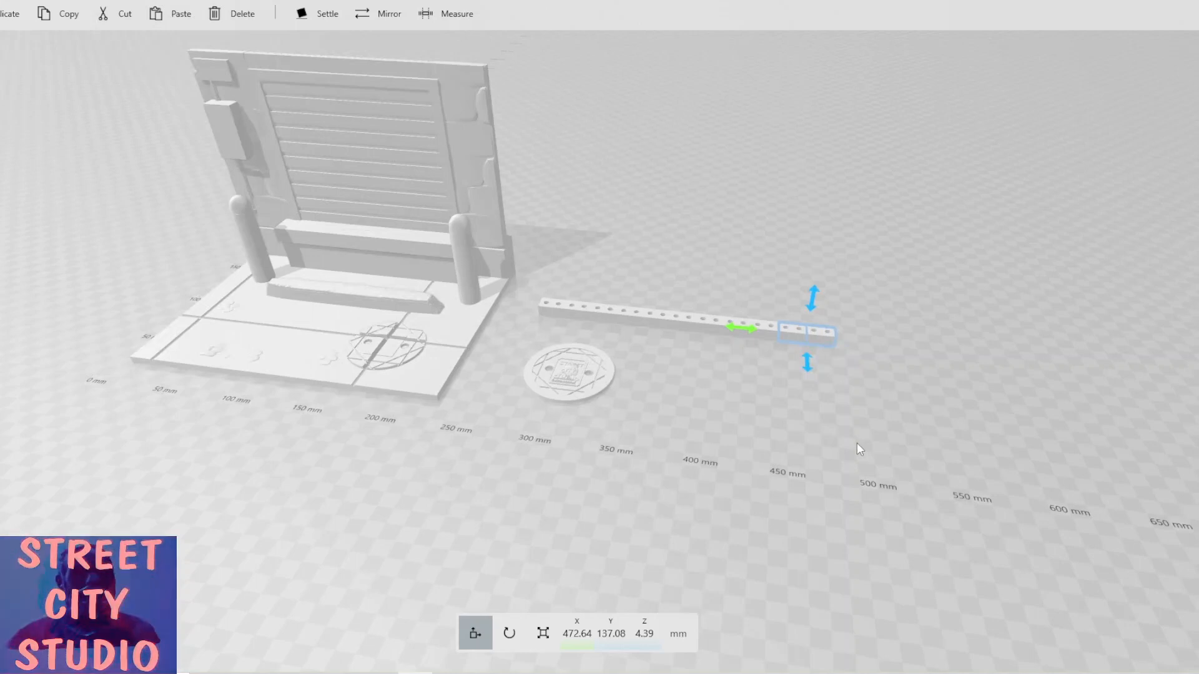
pyautogui.scroll(3, 857, 443)
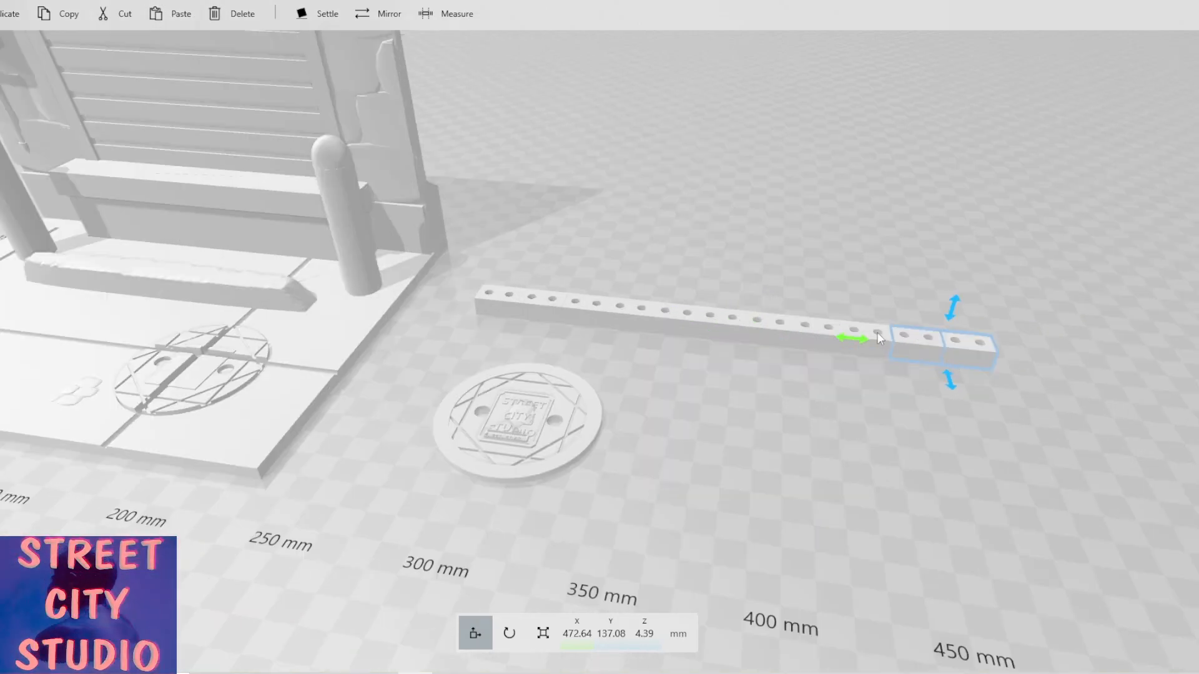
pyautogui.moveTo(877, 332); pyautogui.dragTo(517, 300)
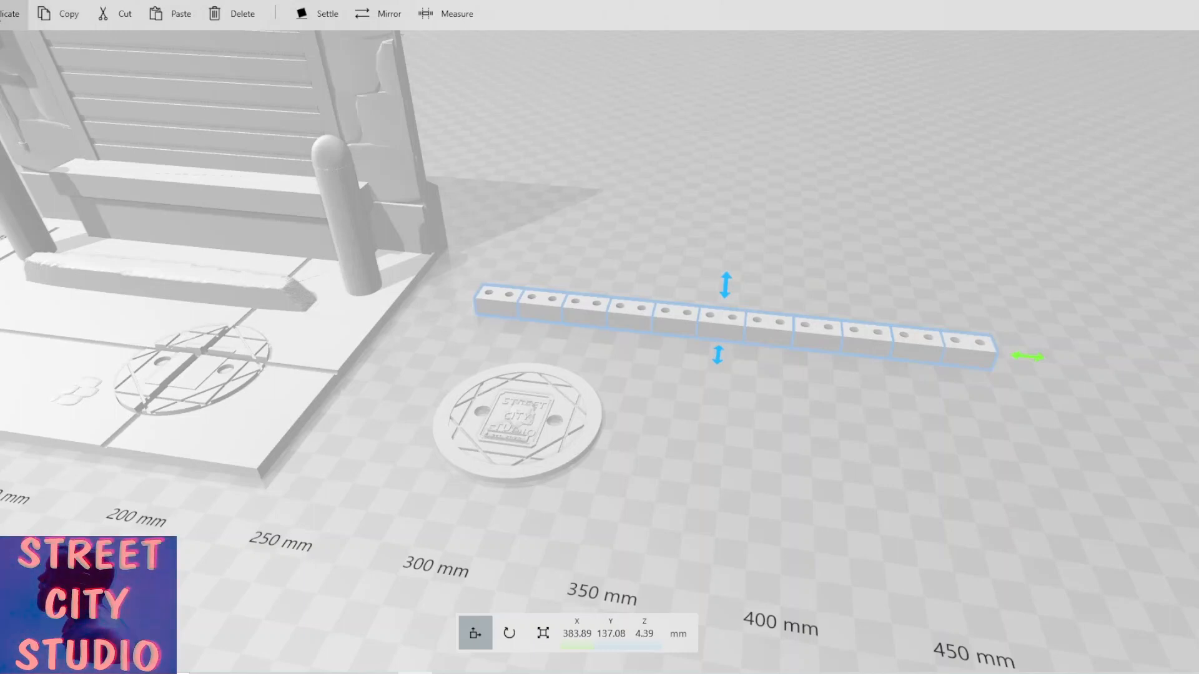
pyautogui.click(12, 14)
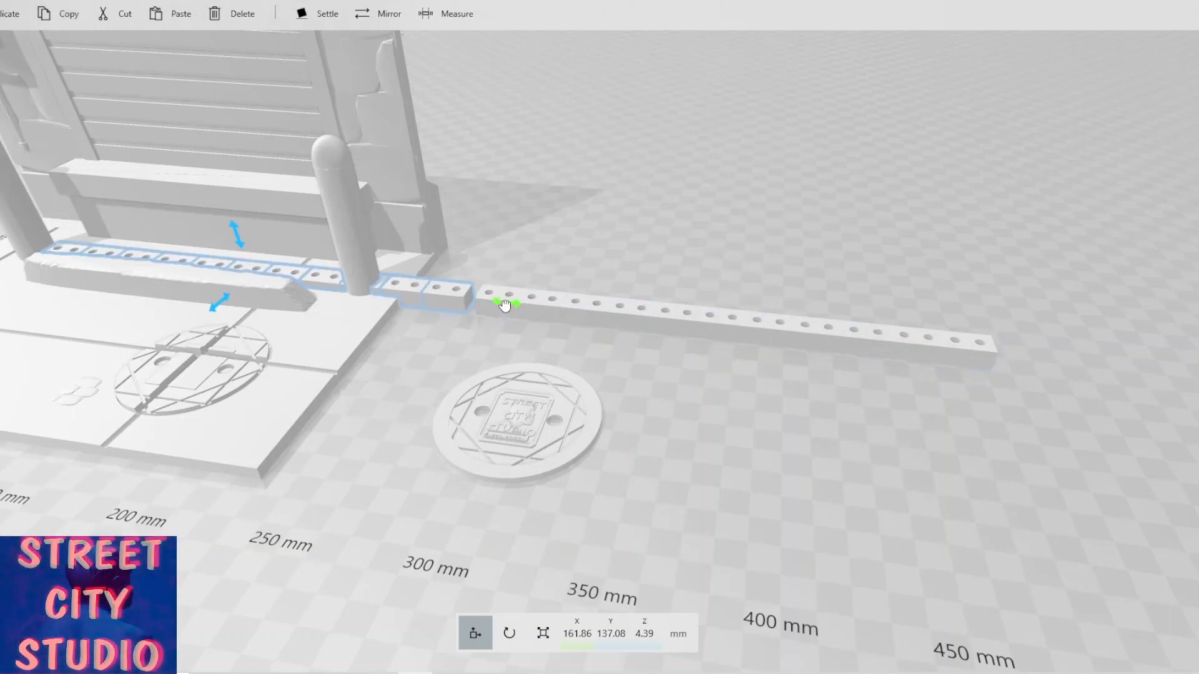
pyautogui.moveTo(505, 305); pyautogui.dragTo(1042, 349)
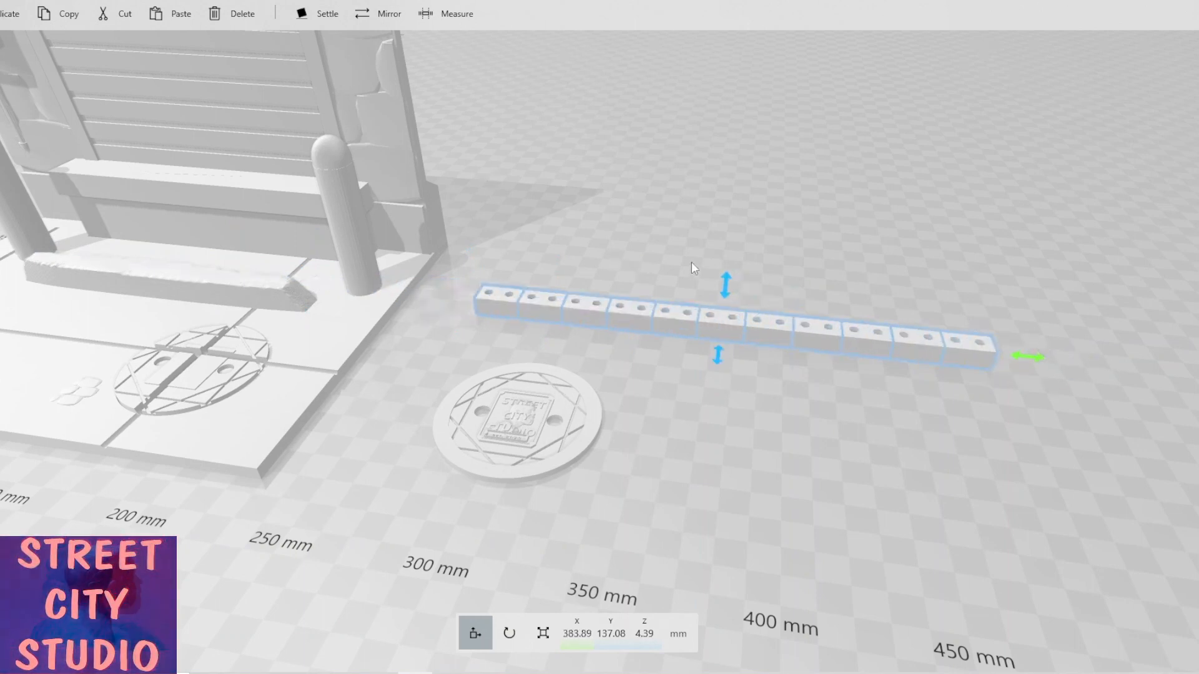
pyautogui.moveTo(724, 284); pyautogui.dragTo(717, 261)
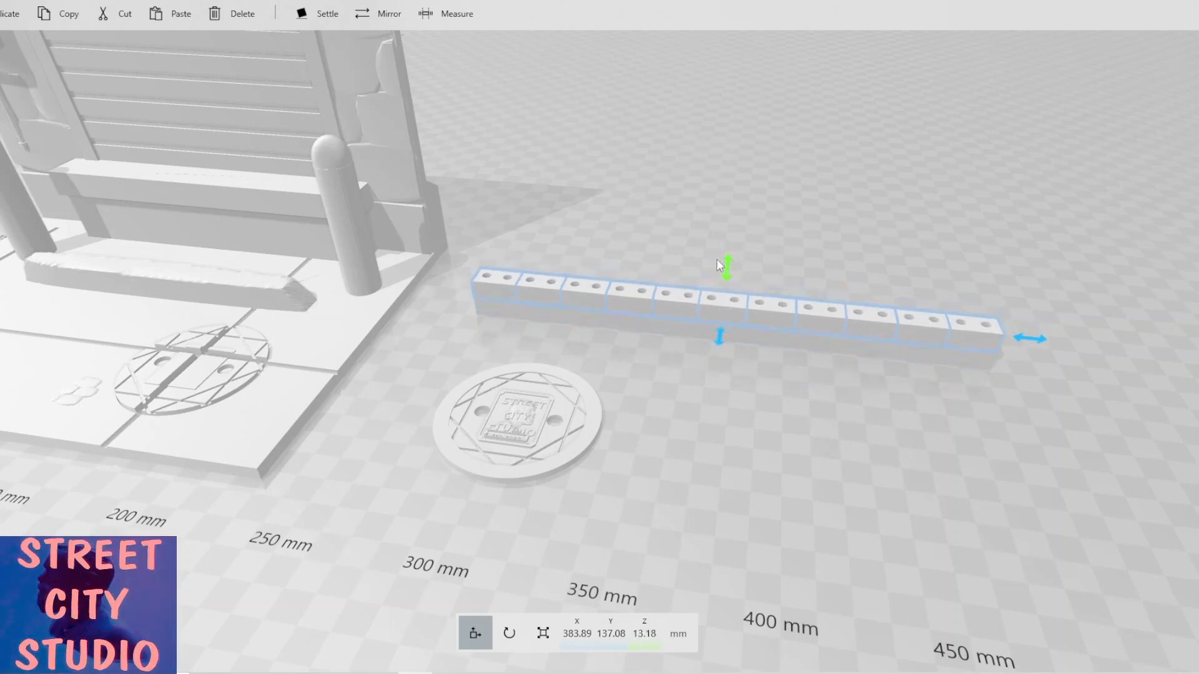
# Nudge the copied strip slightly along X and raise it to about 15.7 mm.
pyautogui.scroll(5, 831, 324)
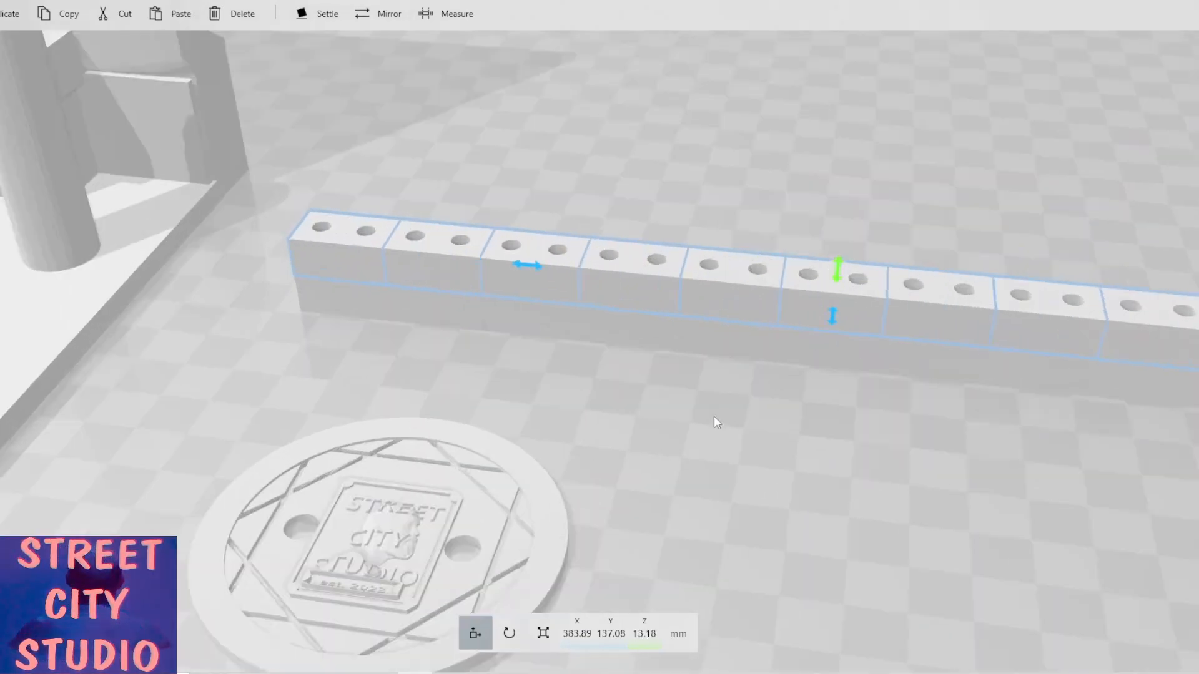
pyautogui.scroll(-3, 572, 374)
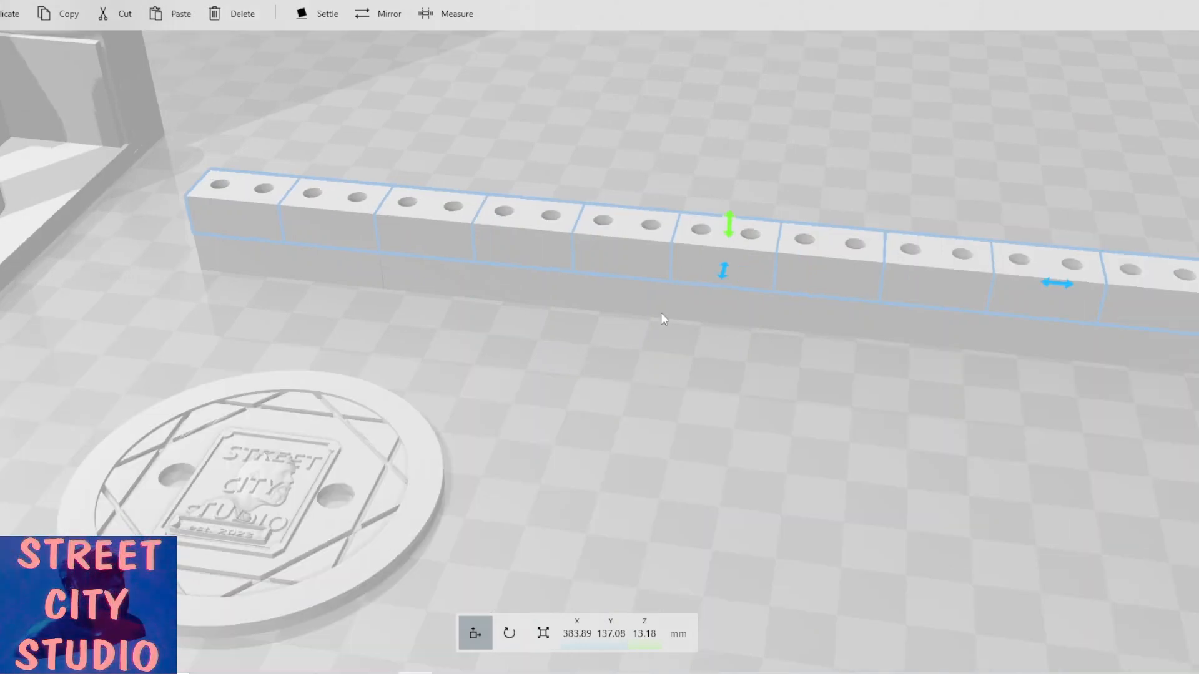
pyautogui.scroll(3, 663, 319)
pyautogui.moveTo(563, 302); pyautogui.dragTo(296, 266, button='right')
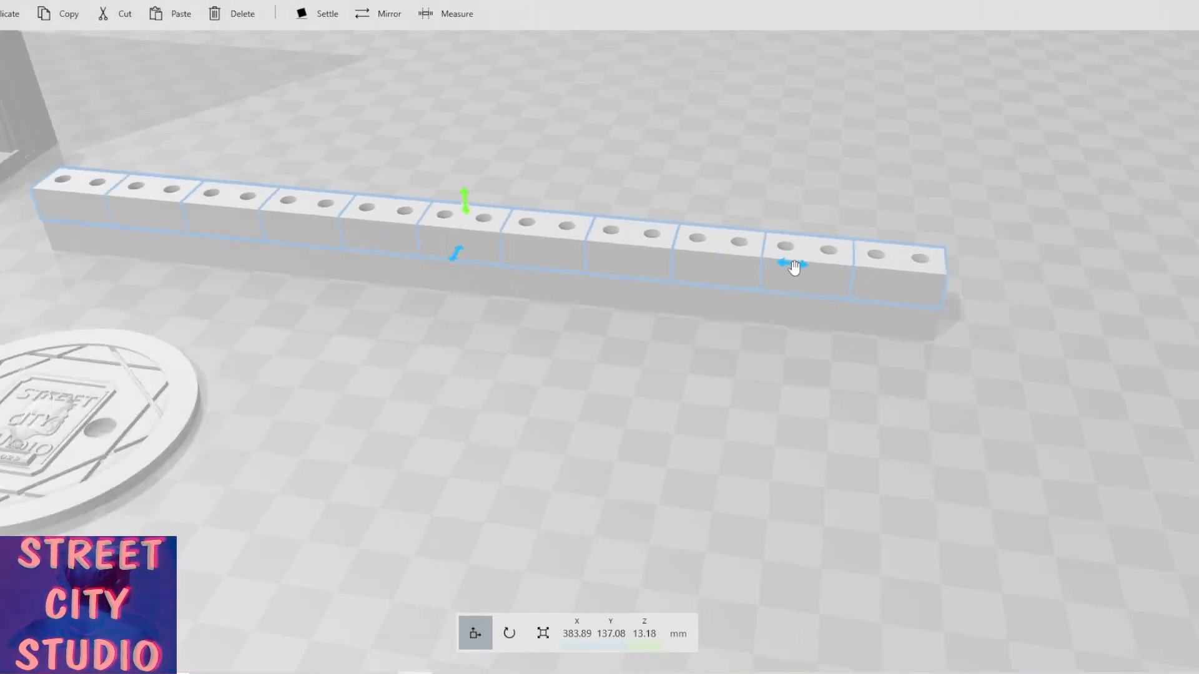
pyautogui.moveTo(795, 265); pyautogui.dragTo(810, 265)
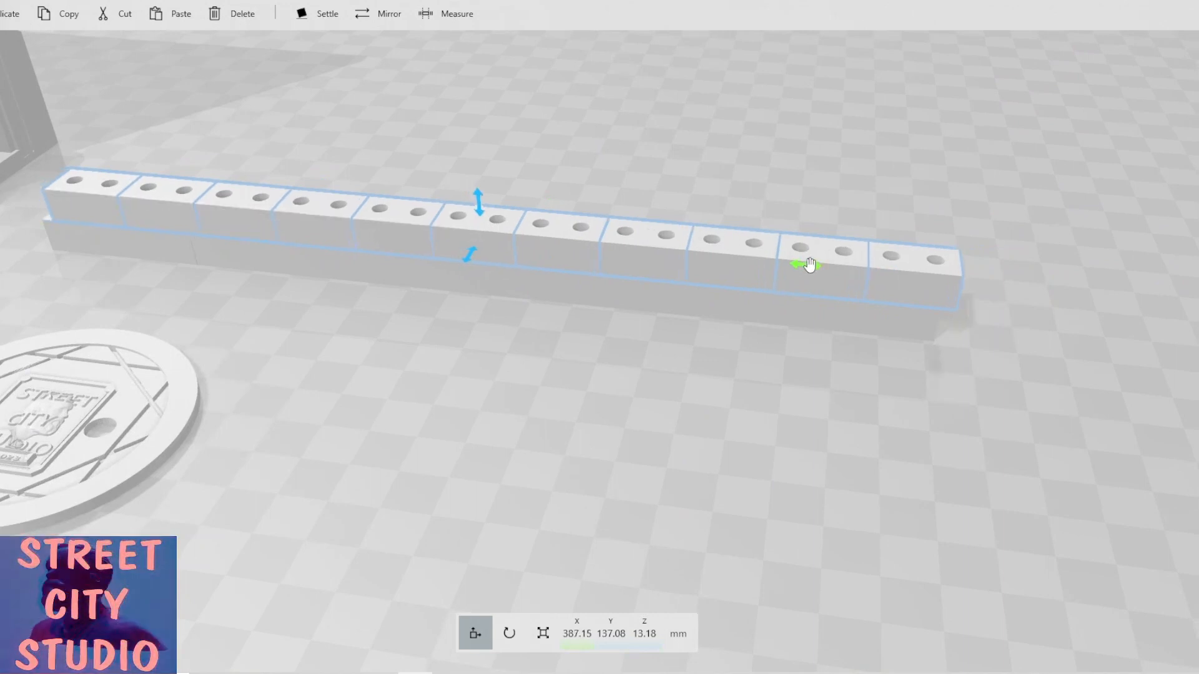
pyautogui.scroll(5, 661, 339)
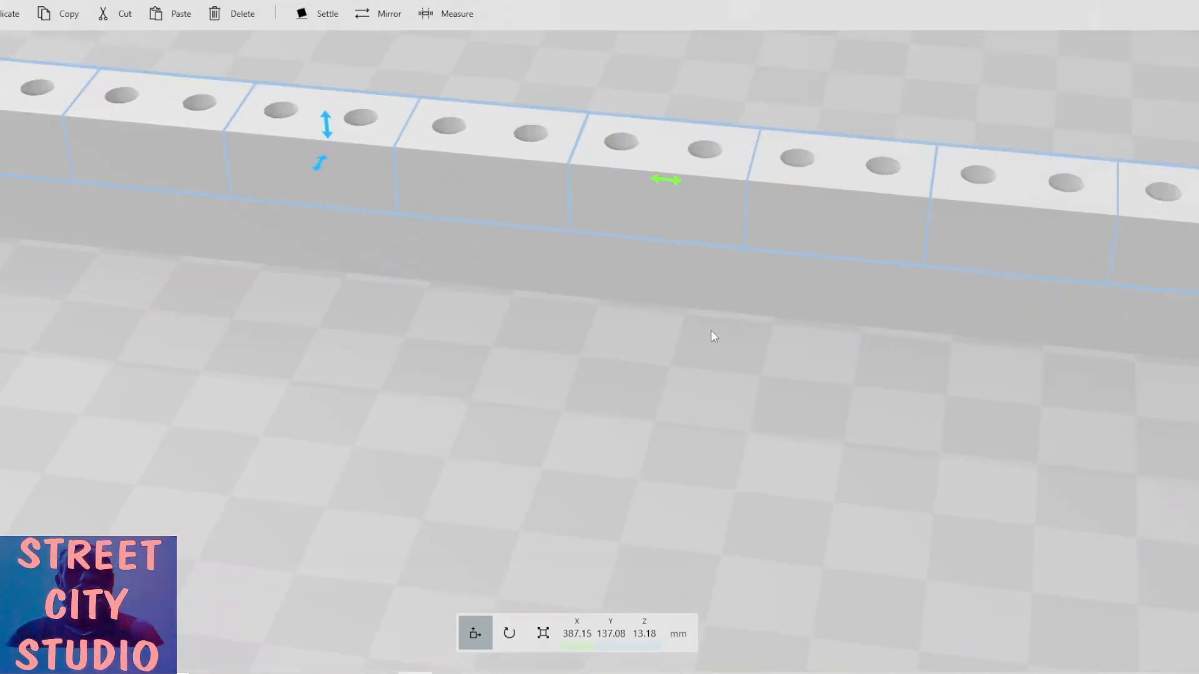
pyautogui.scroll(-3, 727, 375)
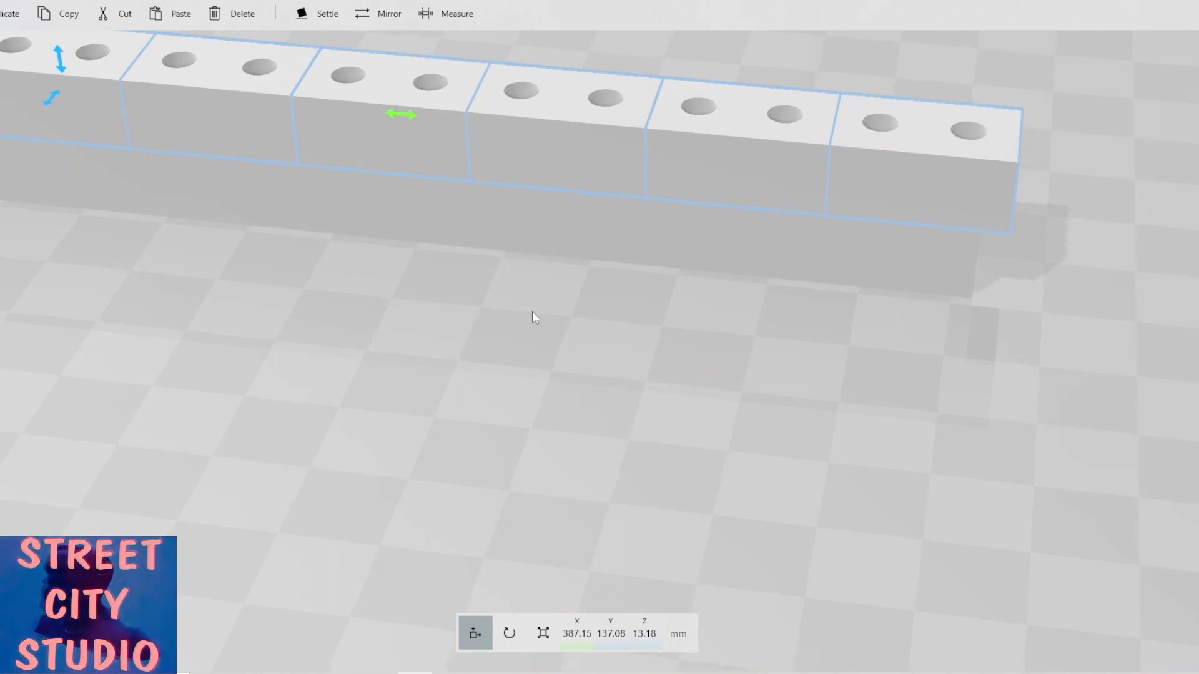
pyautogui.scroll(-2, 414, 294)
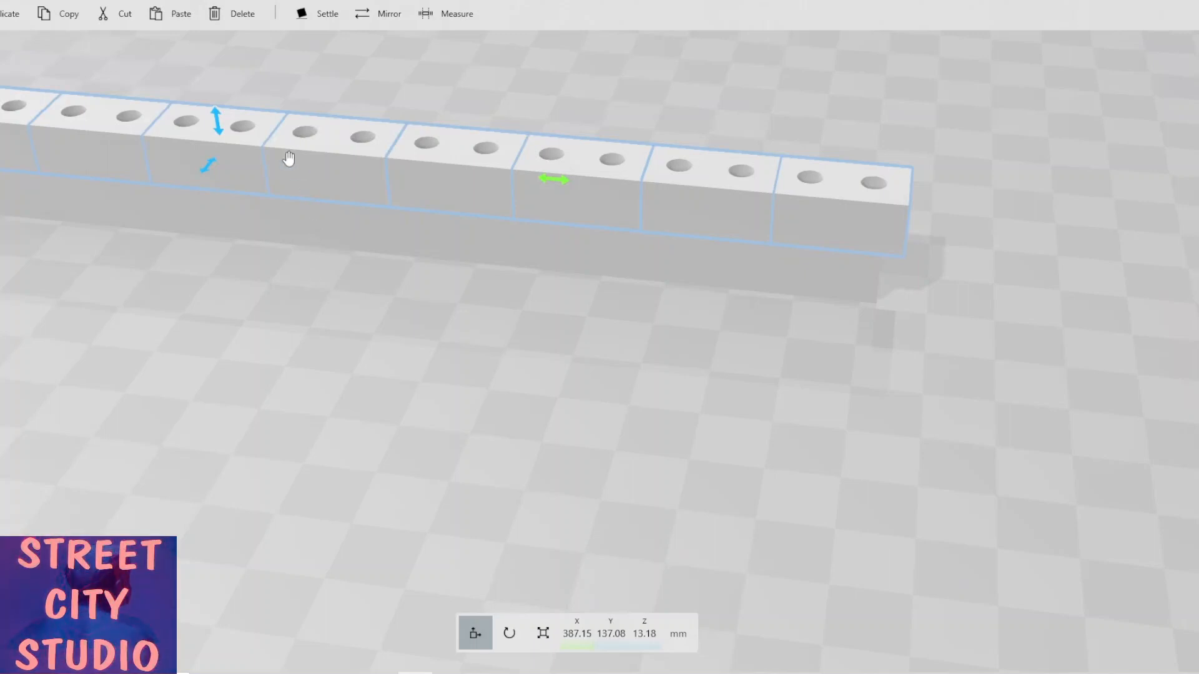
pyautogui.moveTo(219, 129); pyautogui.dragTo(222, 115)
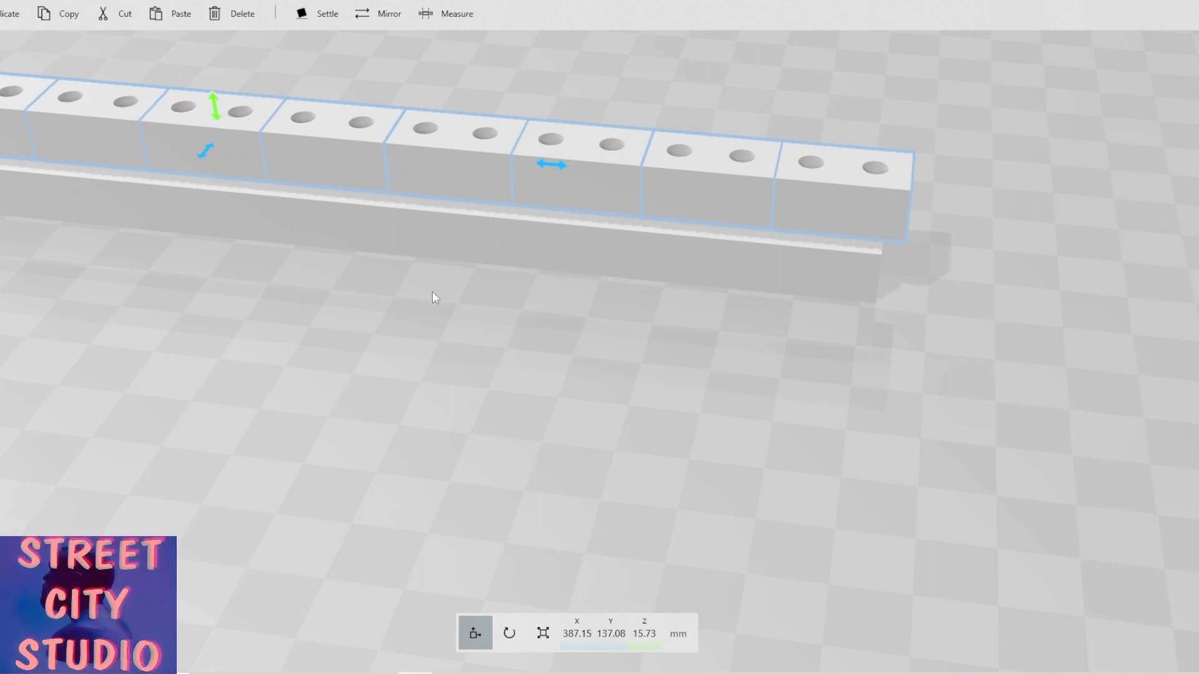
# Inspect the stacked strips from close up, then delete the copied strip.
pyautogui.moveTo(533, 313); pyautogui.dragTo(781, 331, button='middle')
pyautogui.scroll(-2, 777, 331)
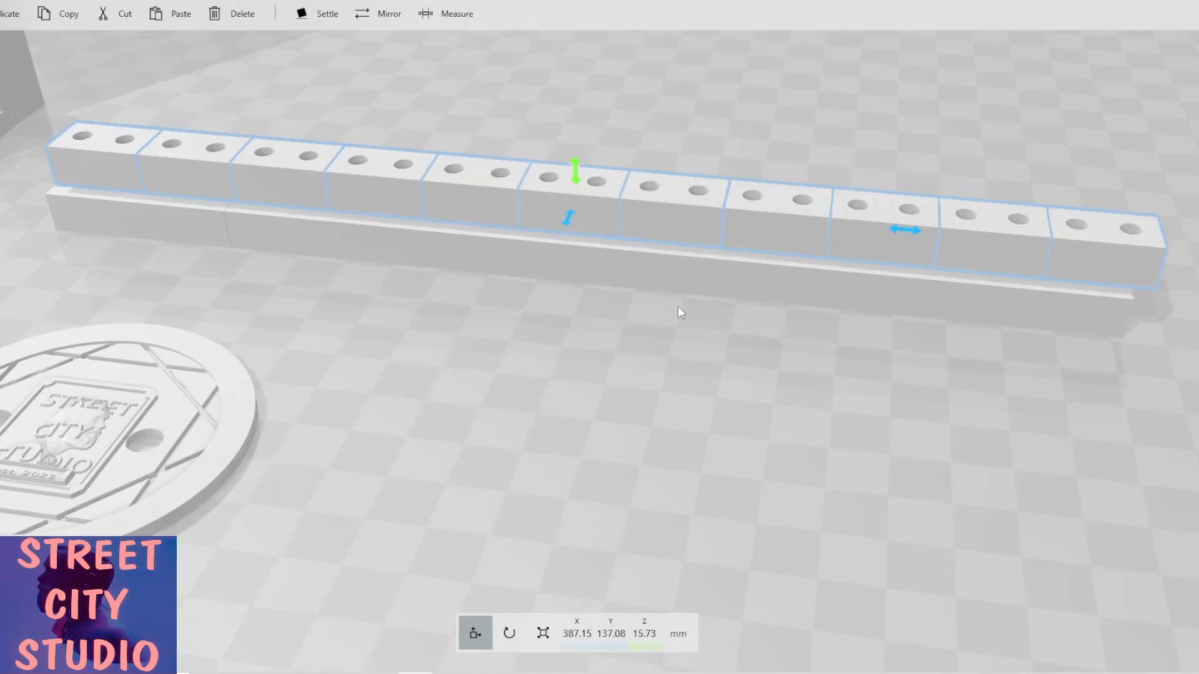
pyautogui.scroll(2, 210, 290)
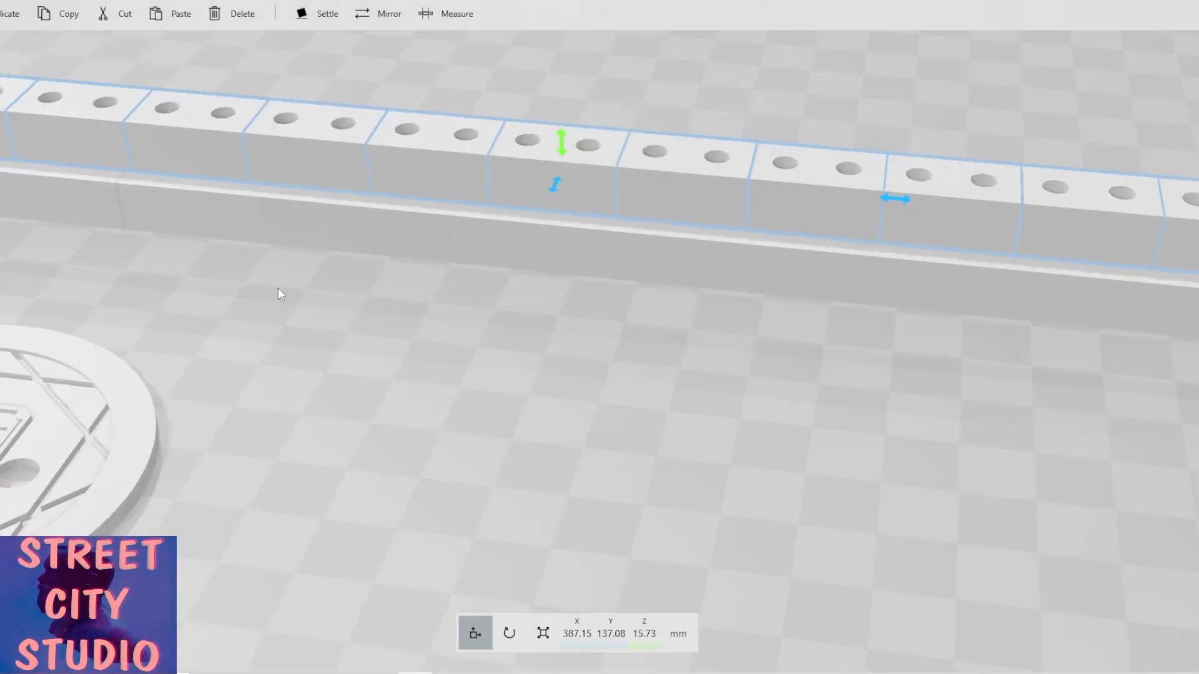
pyautogui.moveTo(278, 289); pyautogui.dragTo(552, 309, button='right')
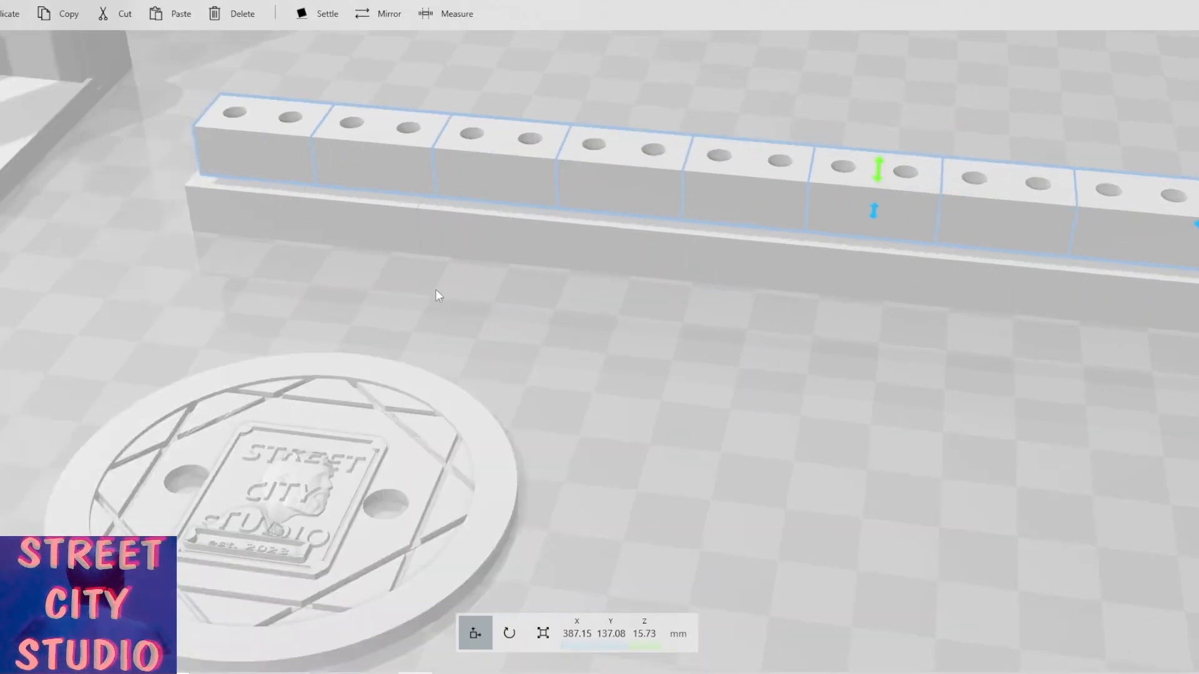
pyautogui.scroll(2, 436, 291)
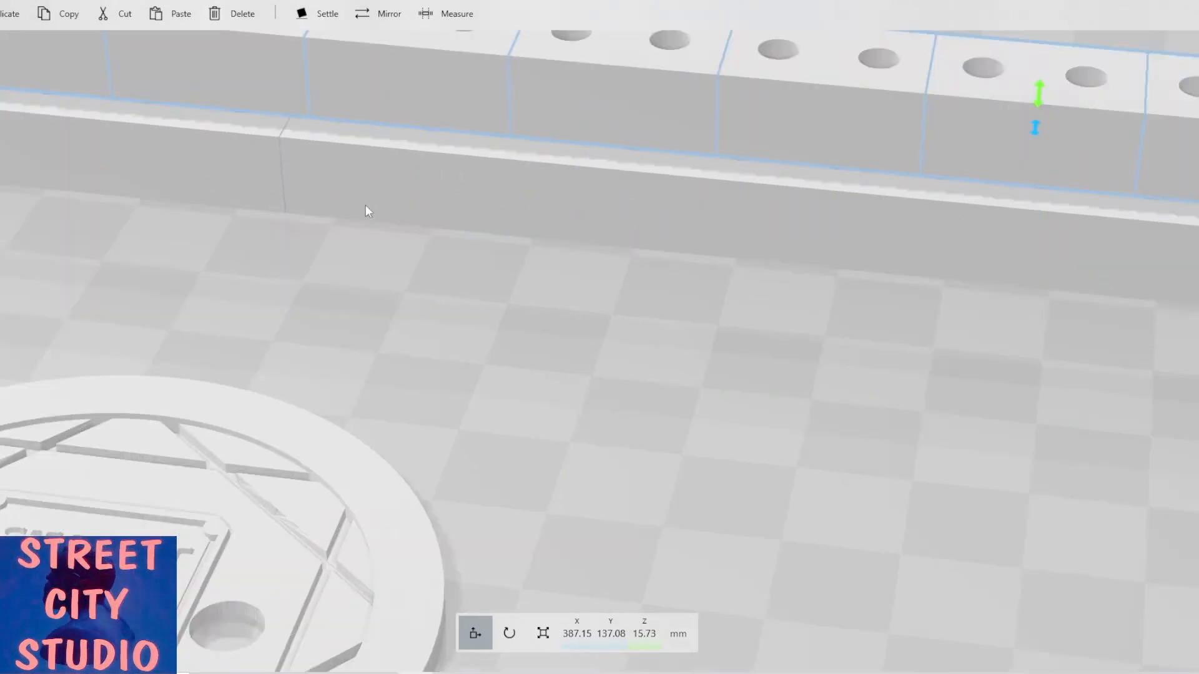
pyautogui.scroll(2, 277, 194)
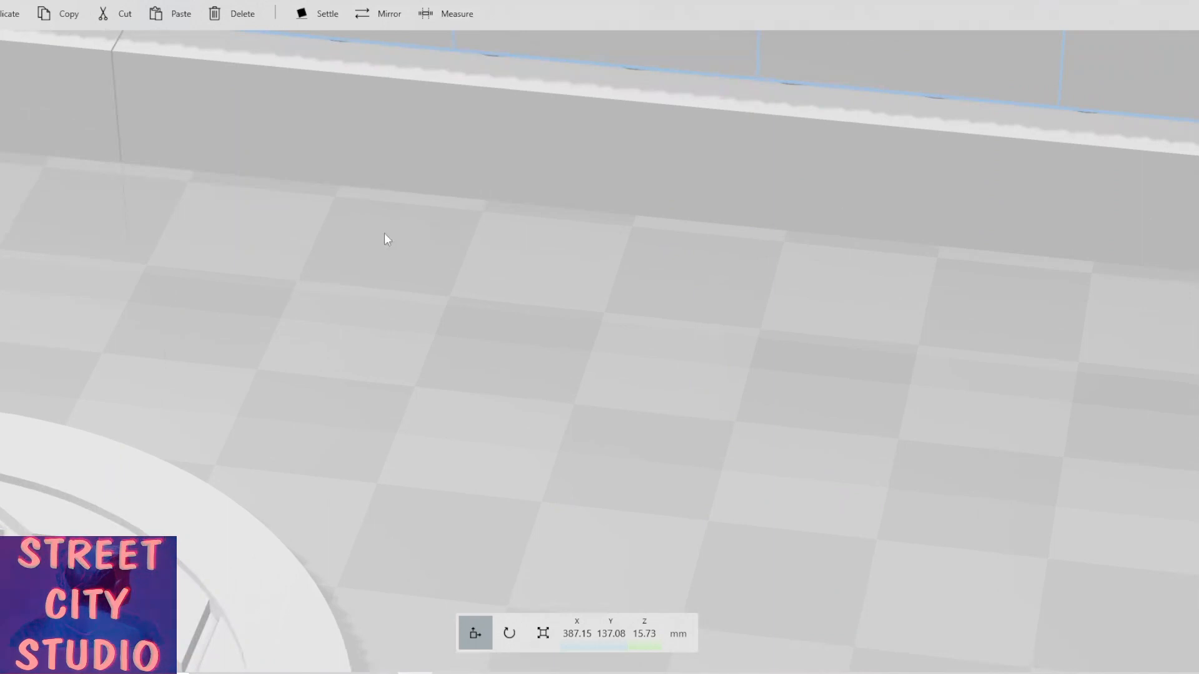
pyautogui.moveTo(385, 238); pyautogui.dragTo(345, 248)
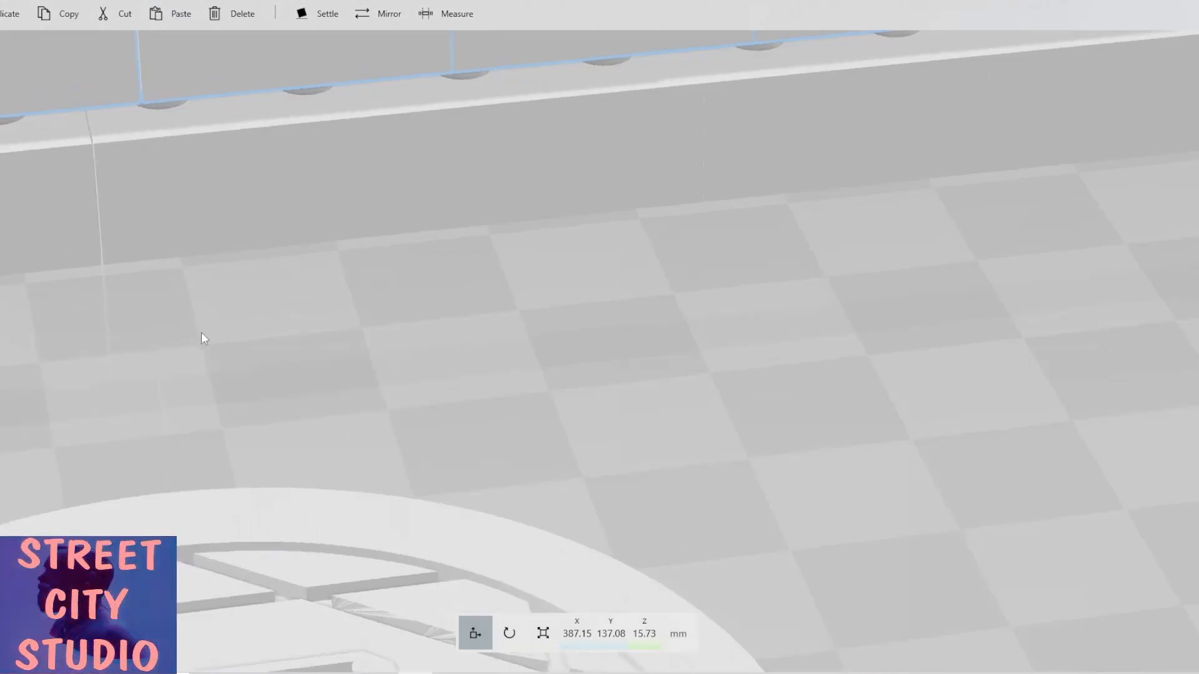
pyautogui.moveTo(201, 337); pyautogui.dragTo(296, 353)
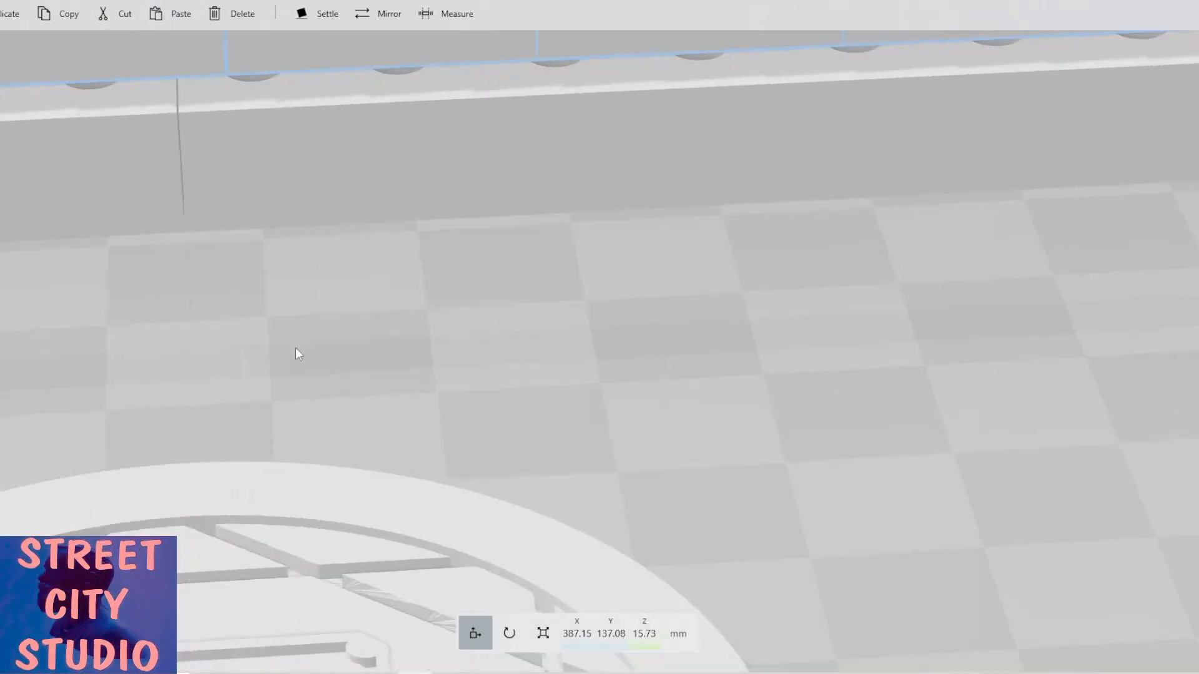
pyautogui.moveTo(296, 349); pyautogui.dragTo(376, 366, button='right')
pyautogui.scroll(-5, 374, 365)
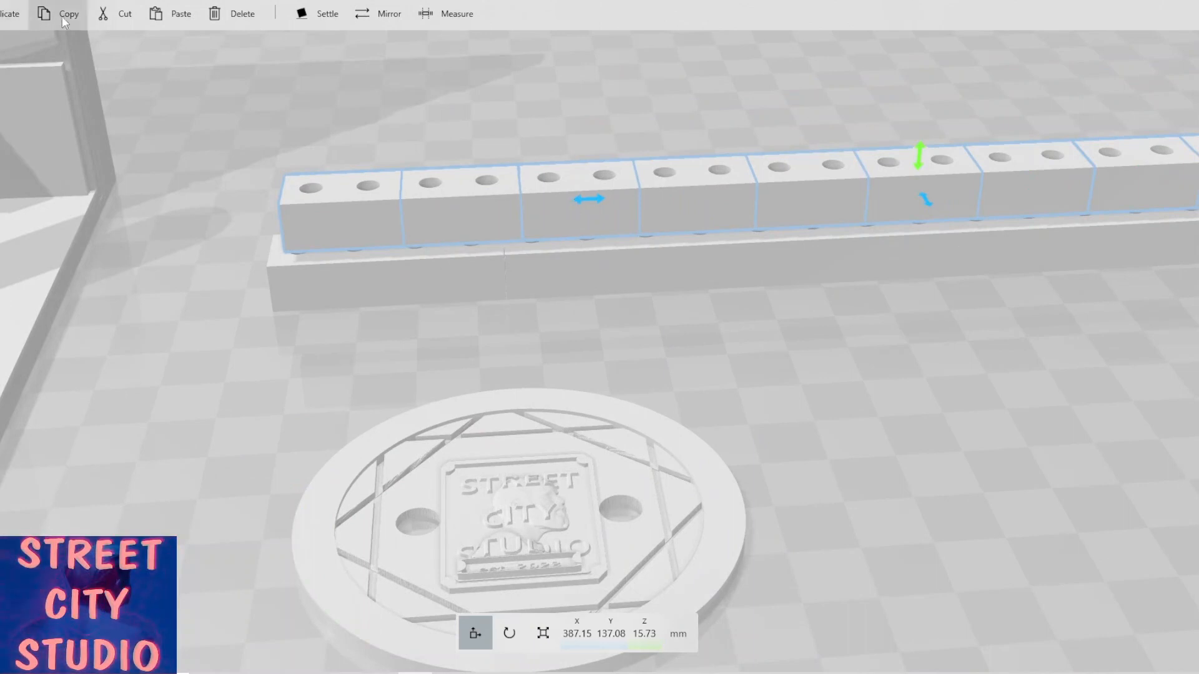
pyautogui.click(231, 15)
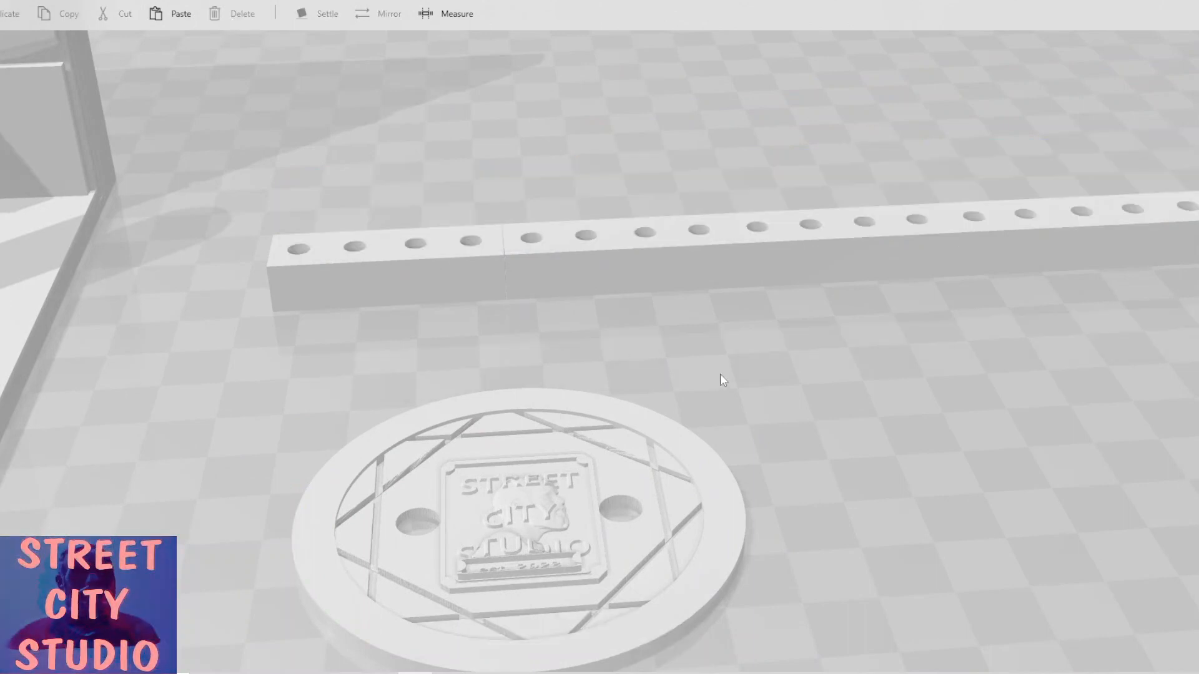
# Select every block of the strip except the first one and delete them.
pyautogui.moveTo(720, 373); pyautogui.dragTo(407, 321, button='right')
pyautogui.scroll(-3, 408, 320)
pyautogui.scroll(-2, 409, 325)
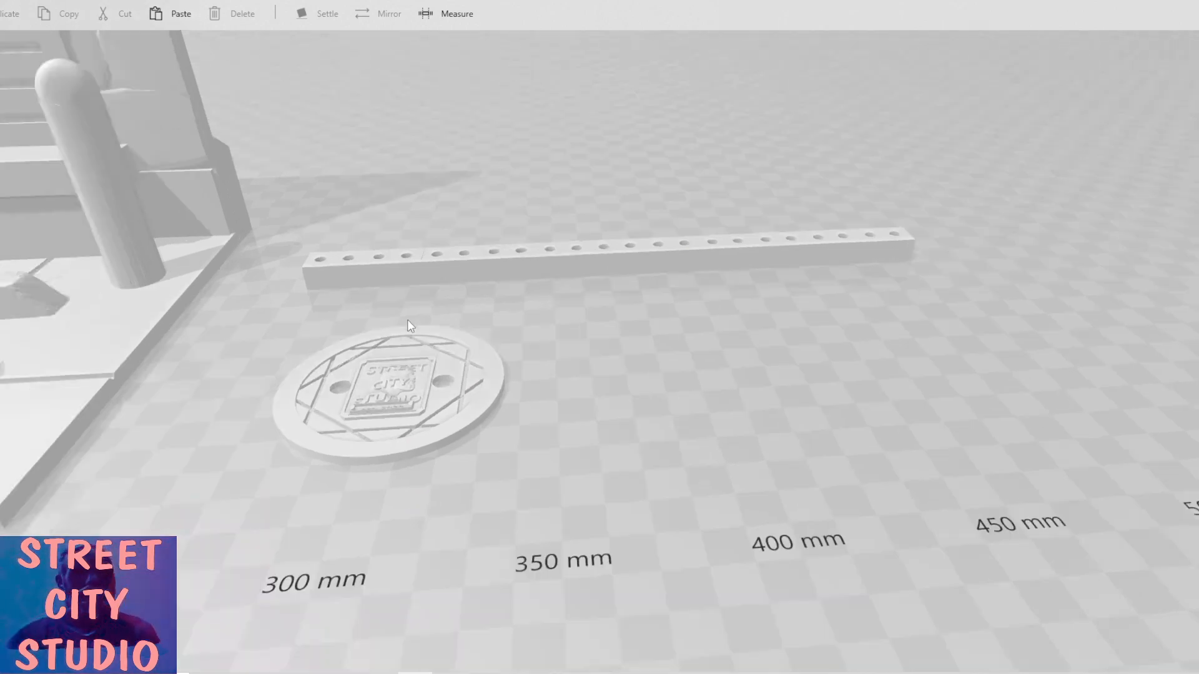
pyautogui.click(880, 244)
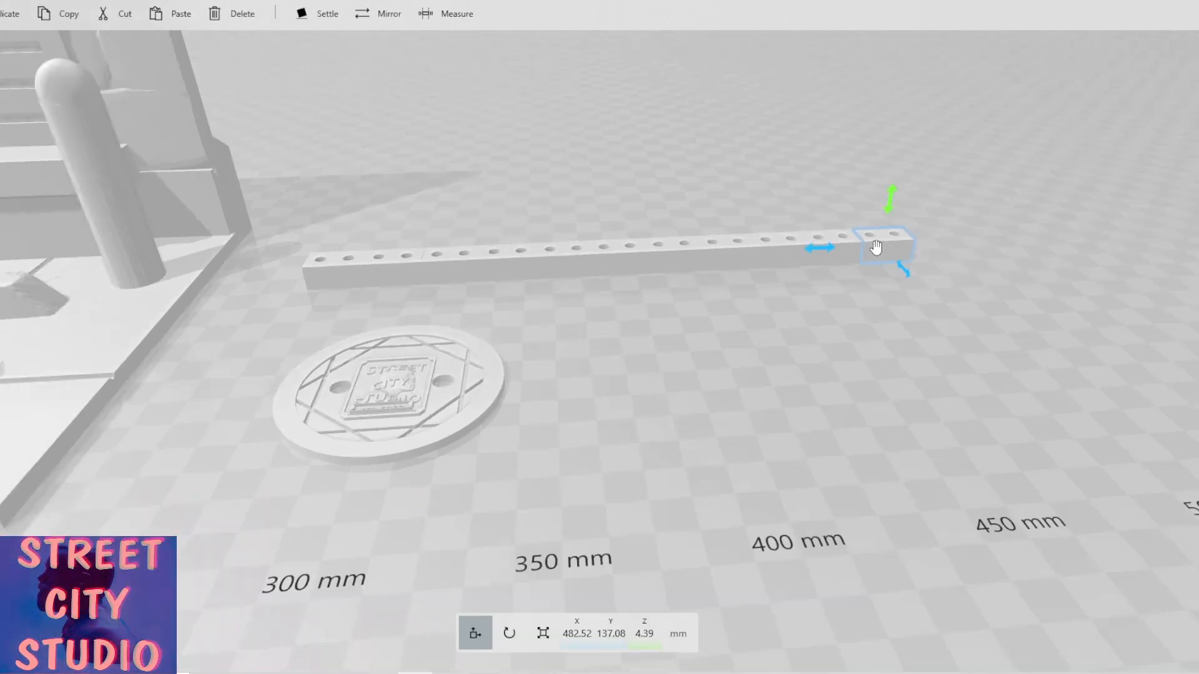
pyautogui.keyDown('ctrl'); pyautogui.click(828, 246); pyautogui.keyUp('ctrl')
pyautogui.keyDown('ctrl'); pyautogui.click(773, 249); pyautogui.keyUp('ctrl')
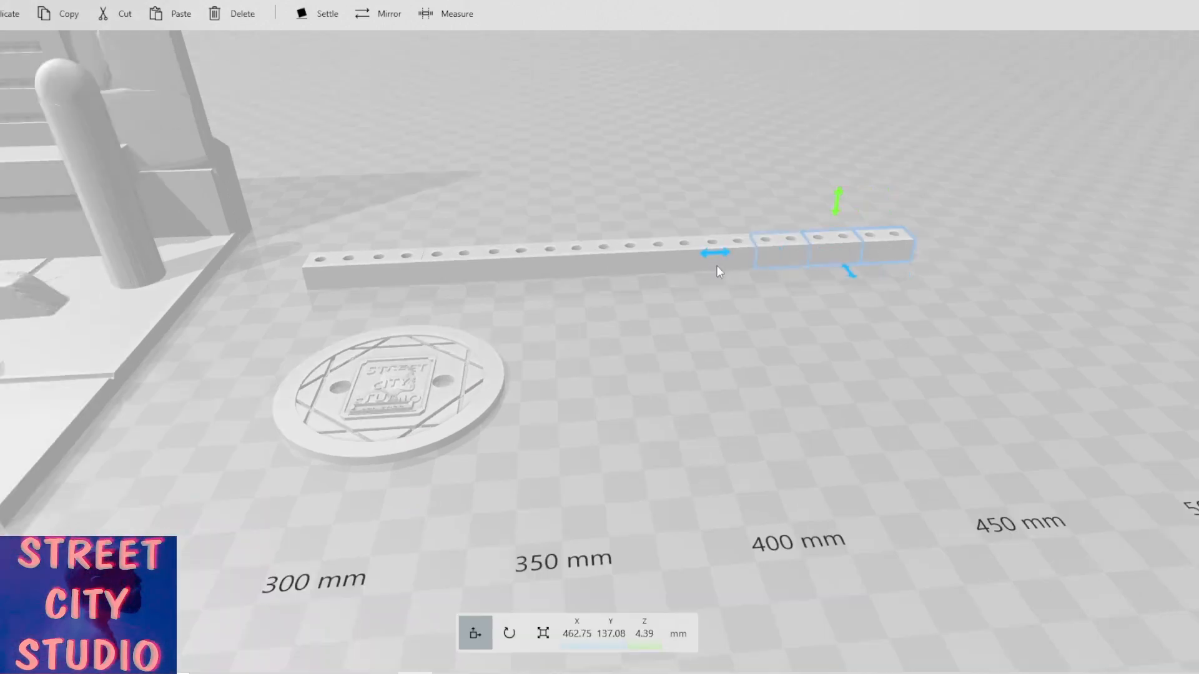
pyautogui.keyDown('ctrl'); pyautogui.click(717, 268); pyautogui.keyUp('ctrl')
pyautogui.keyDown('ctrl'); pyautogui.click(619, 275); pyautogui.keyUp('ctrl')
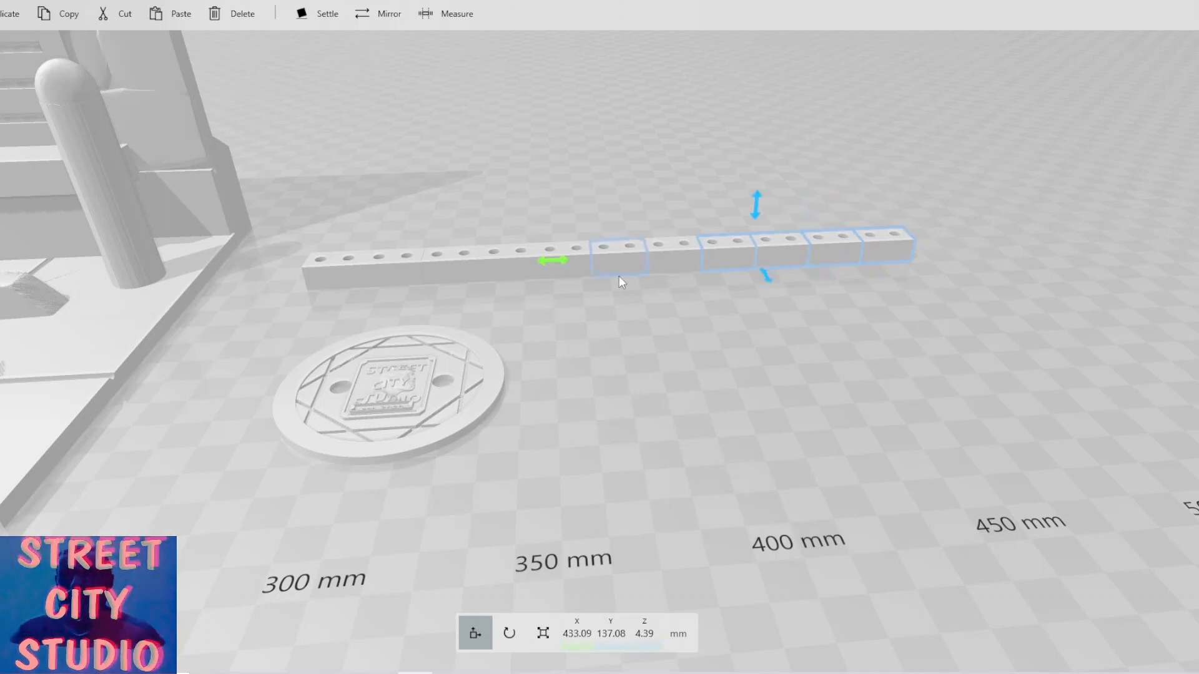
pyautogui.keyDown('ctrl'); pyautogui.click(680, 268); pyautogui.keyUp('ctrl')
pyautogui.keyDown('ctrl'); pyautogui.click(555, 274); pyautogui.keyUp('ctrl')
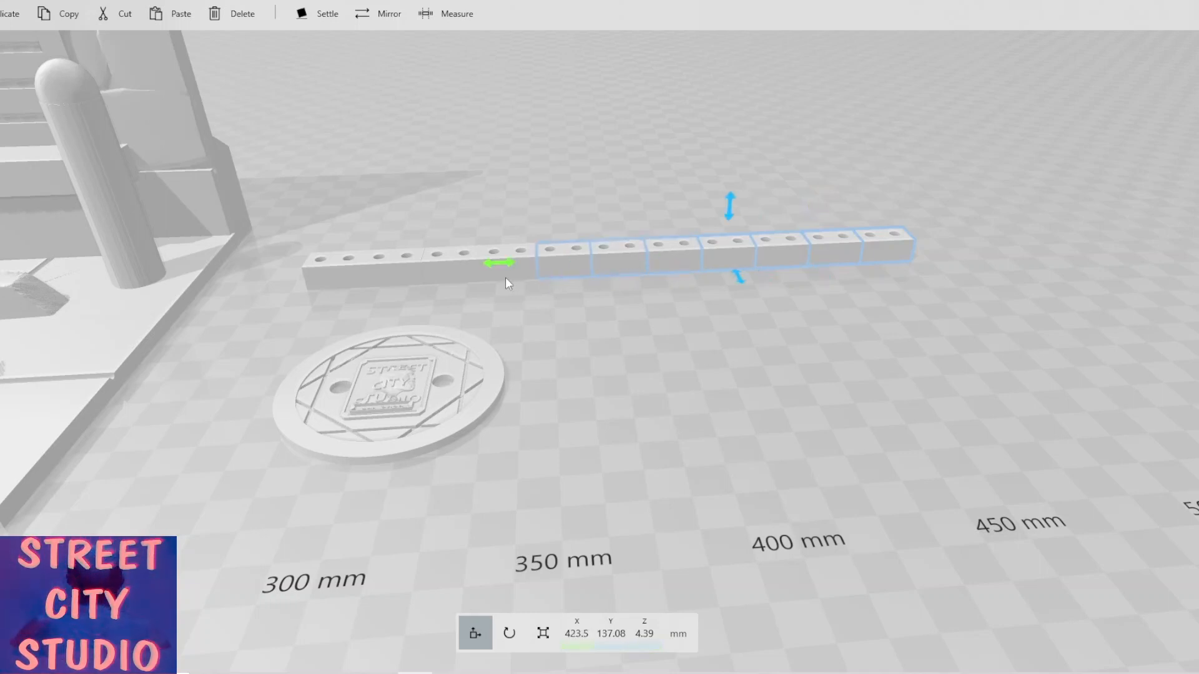
pyautogui.keyDown('ctrl'); pyautogui.click(505, 280); pyautogui.keyUp('ctrl')
pyautogui.keyDown('ctrl'); pyautogui.click(432, 278); pyautogui.keyUp('ctrl')
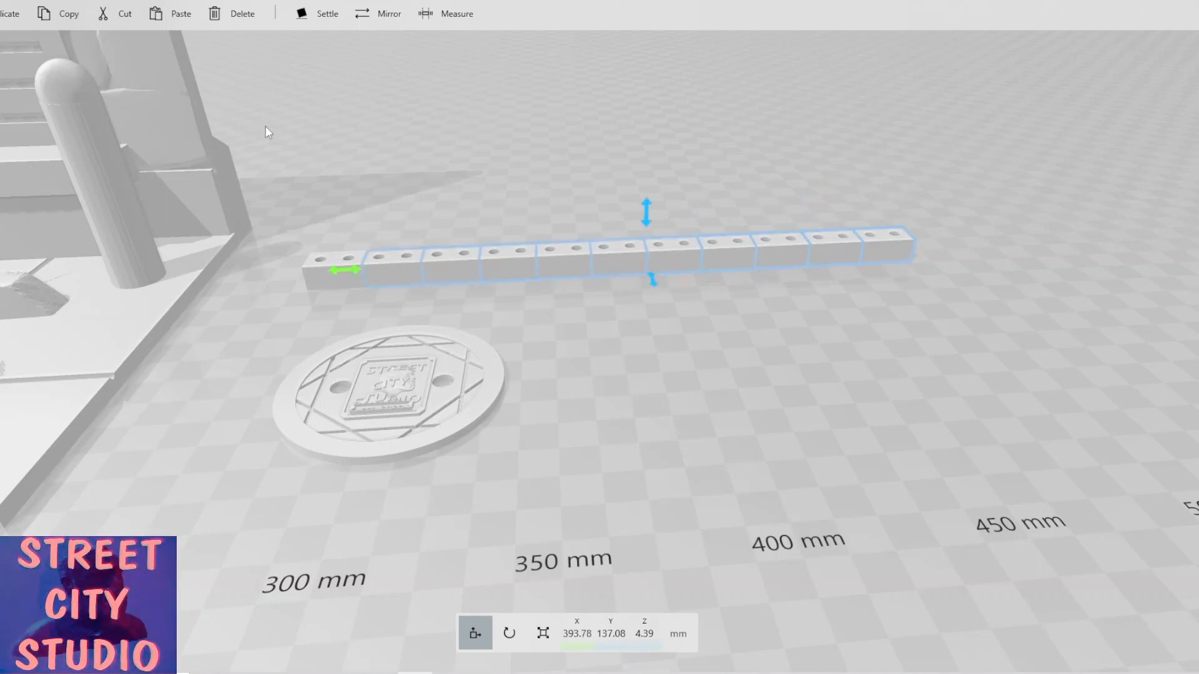
pyautogui.click(246, 22)
# Move the remaining single drilled block along the floor to about X 285 mm.
pyautogui.scroll(3, 369, 301)
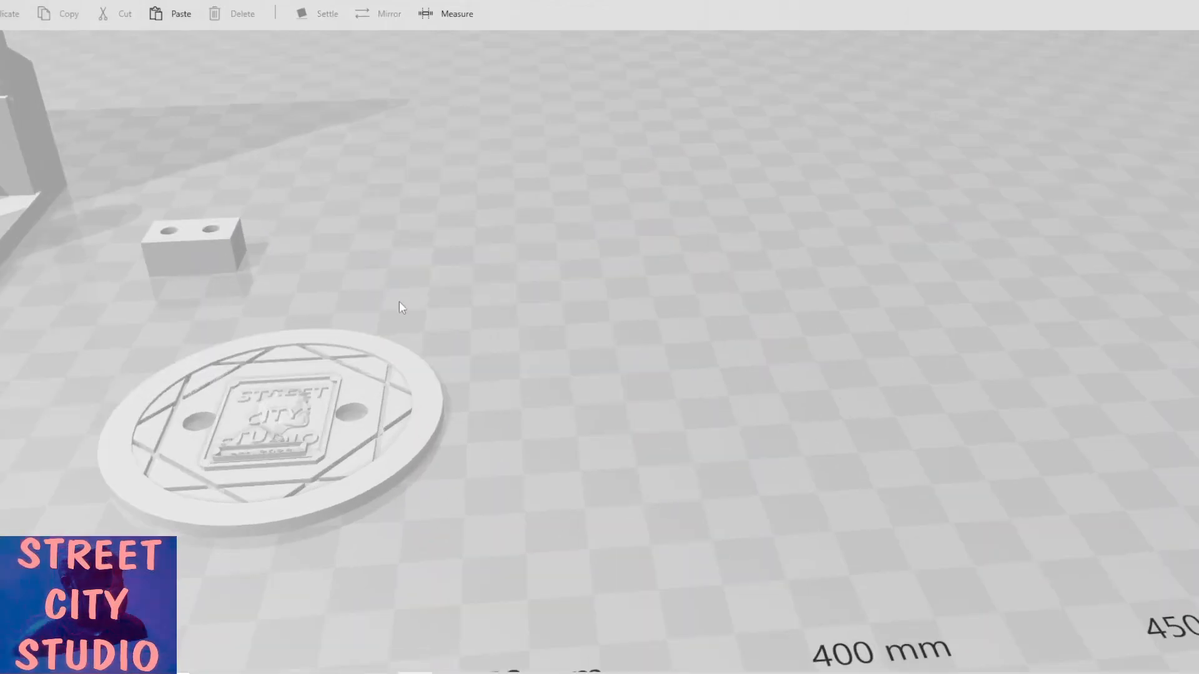
pyautogui.moveTo(400, 301); pyautogui.dragTo(824, 361, button='right')
pyautogui.scroll(4, 555, 365)
pyautogui.scroll(-4, 201, 201)
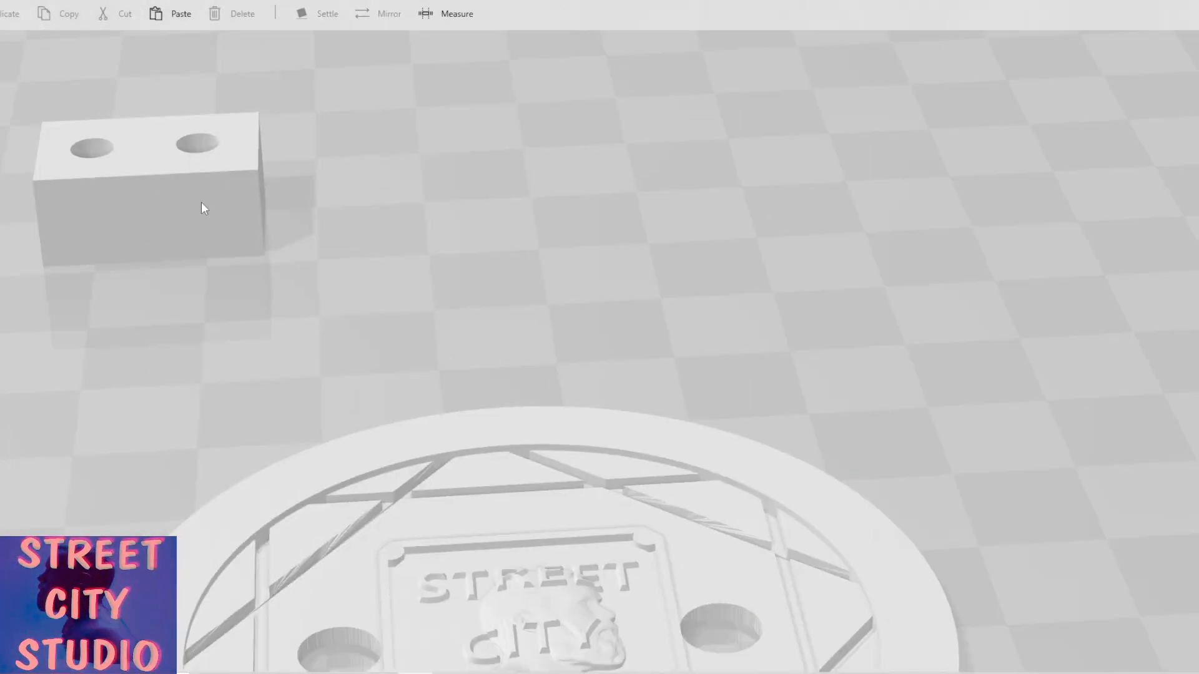
pyautogui.click(204, 206)
pyautogui.moveTo(209, 213); pyautogui.dragTo(350, 293, button='right')
pyautogui.moveTo(537, 364); pyautogui.dragTo(443, 323, button='right')
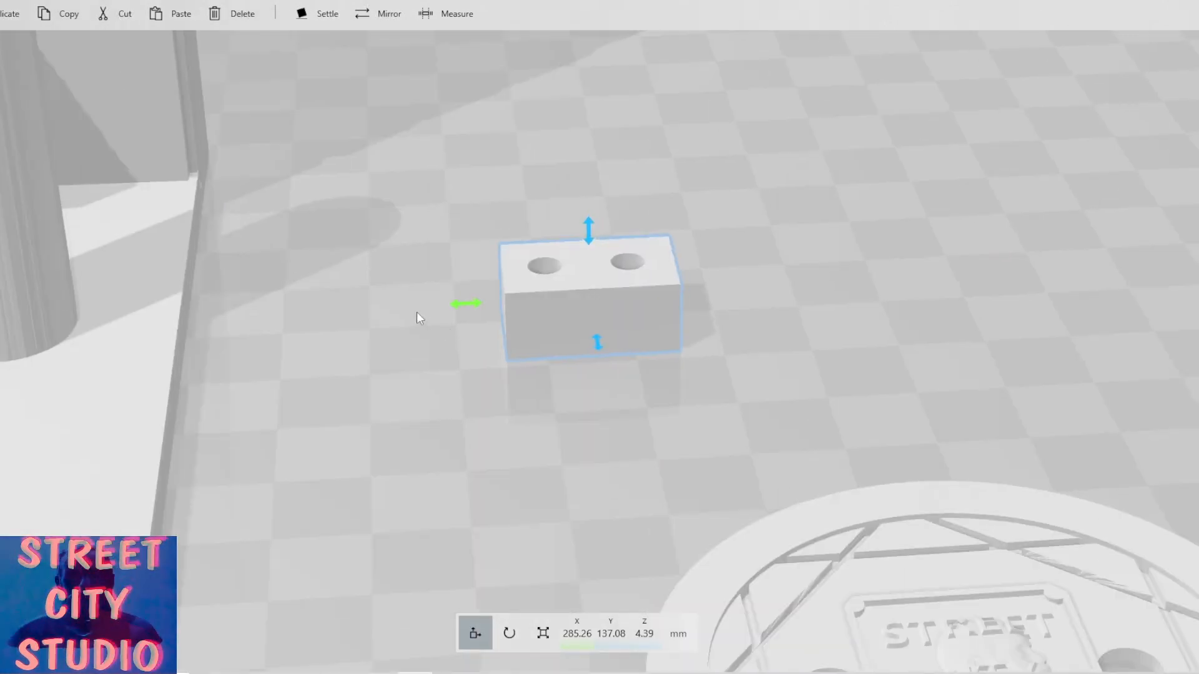
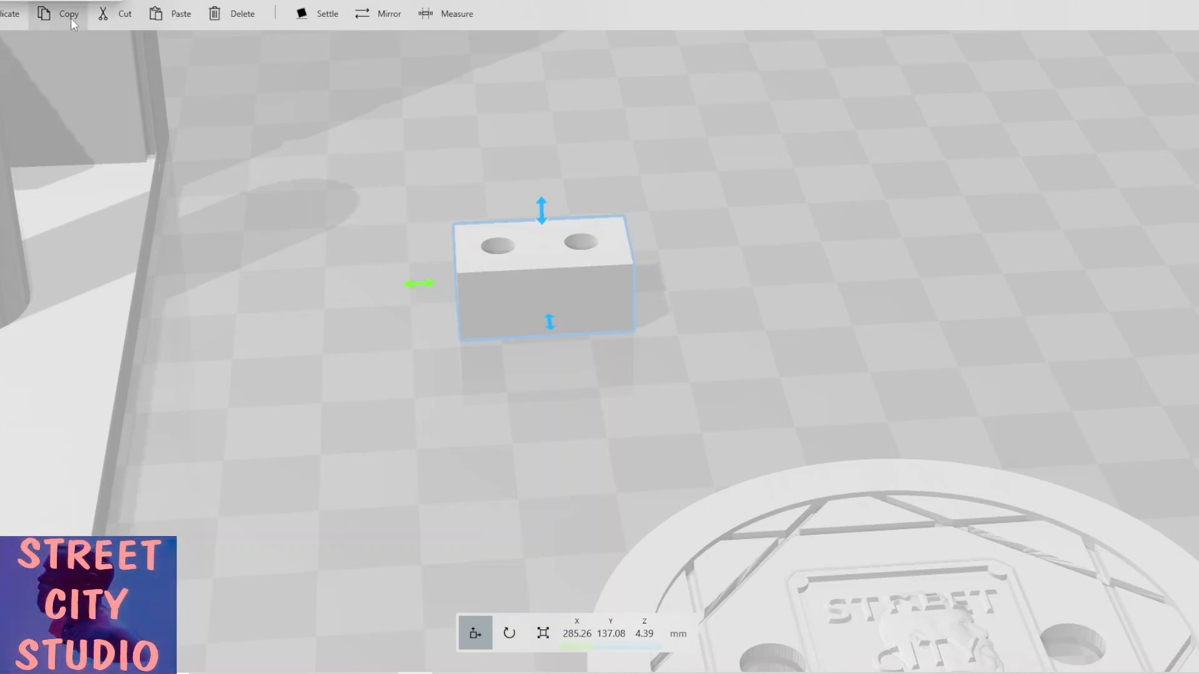
# Insert a wedge and move it beside the manhole cover, to about X 275 mm and Y 73 mm.
pyautogui.click(44, 0)
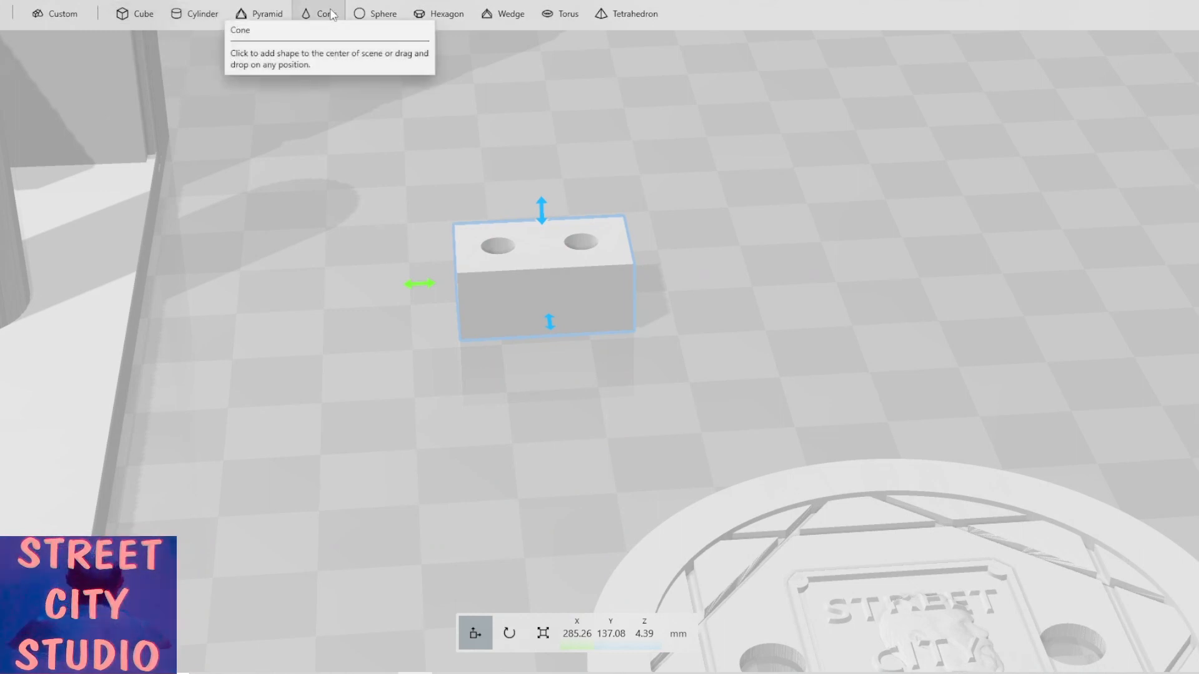
pyautogui.click(493, 13)
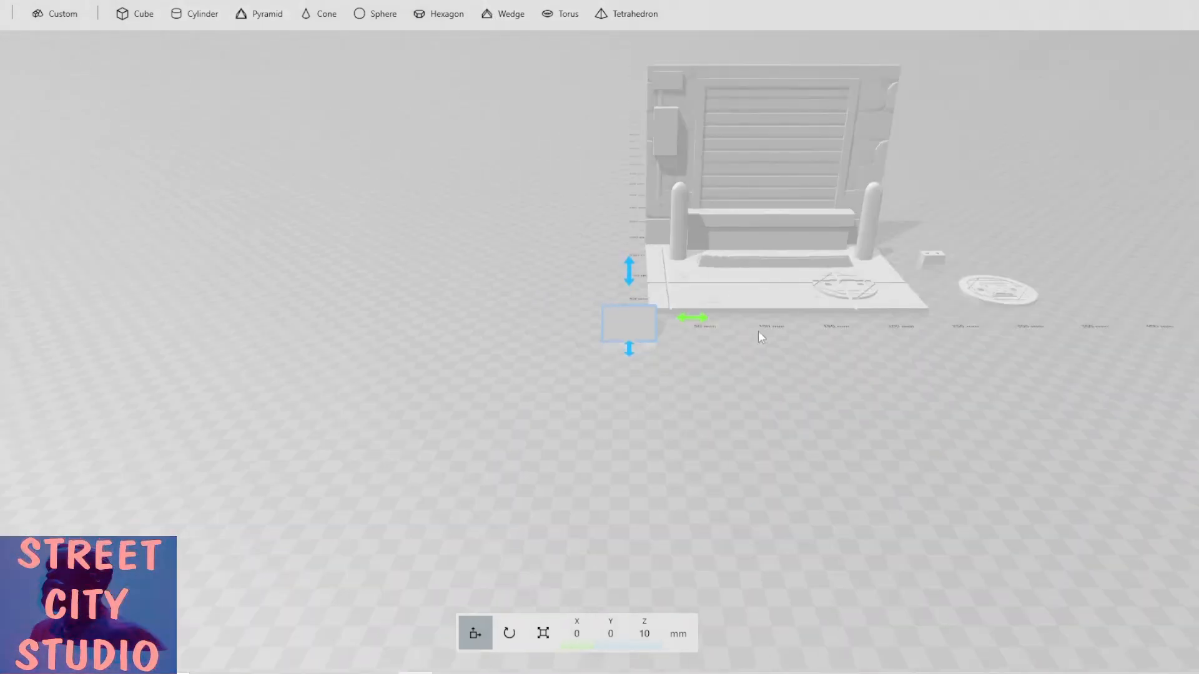
pyautogui.moveTo(732, 353); pyautogui.dragTo(800, 442)
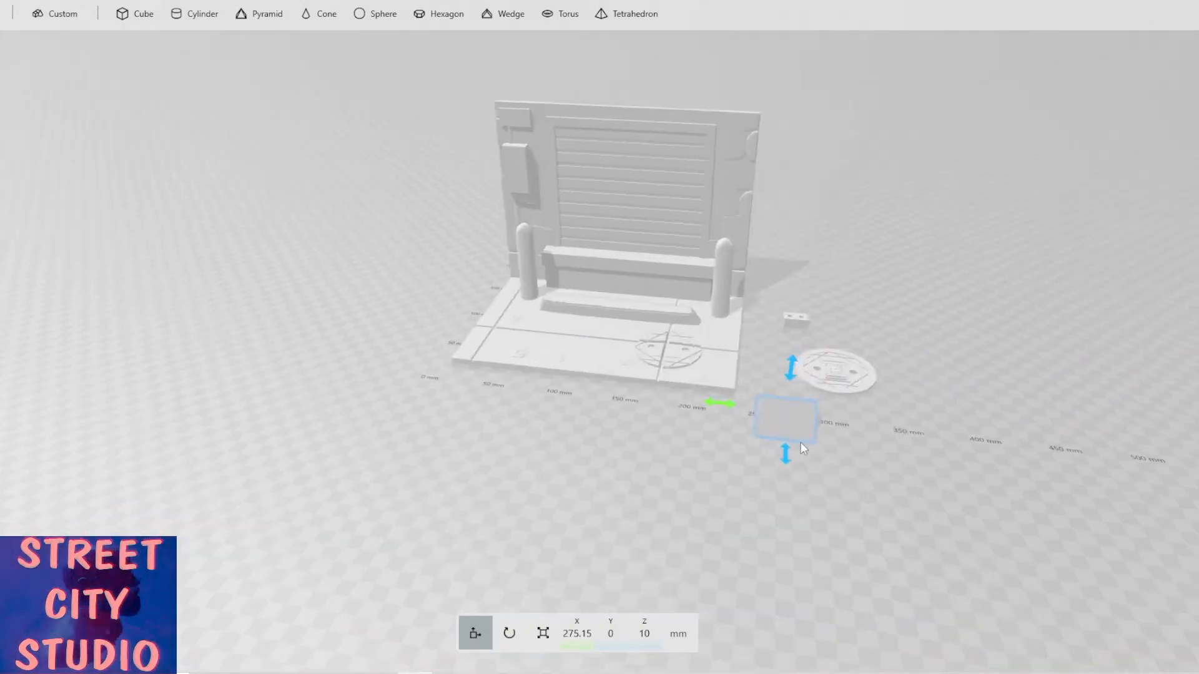
pyautogui.scroll(5, 800, 442)
pyautogui.moveTo(736, 429); pyautogui.dragTo(553, 422, button='right')
pyautogui.moveTo(636, 397); pyautogui.dragTo(513, 361, button='right')
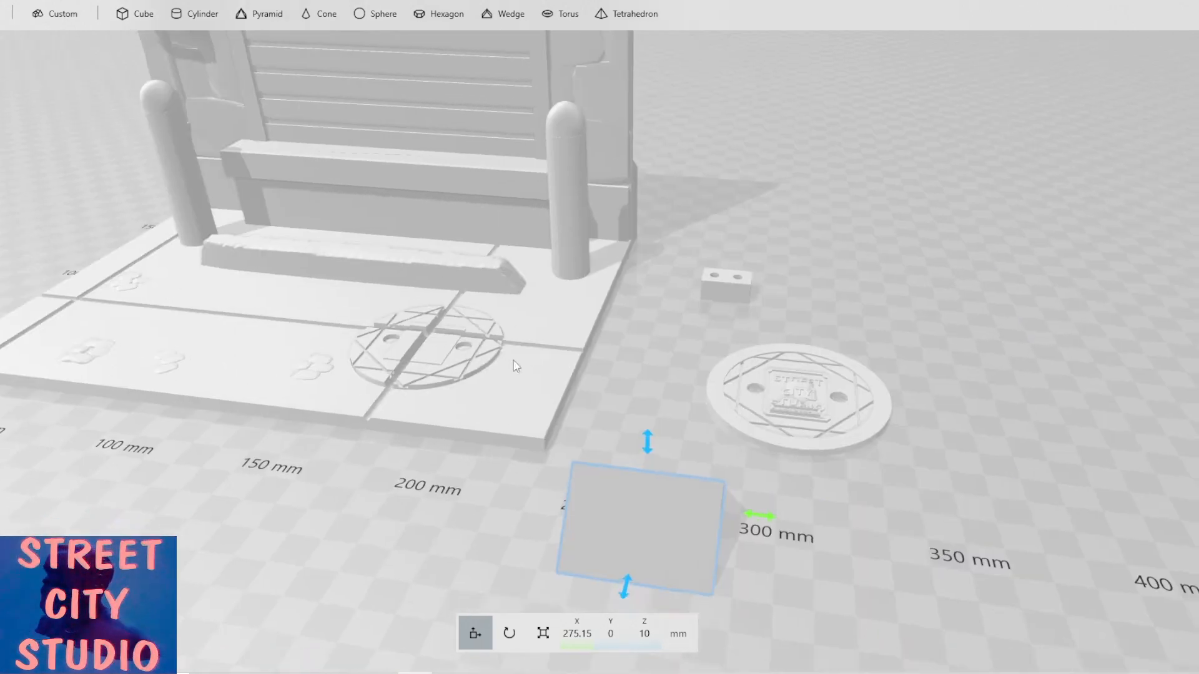
pyautogui.moveTo(624, 584); pyautogui.dragTo(695, 414)
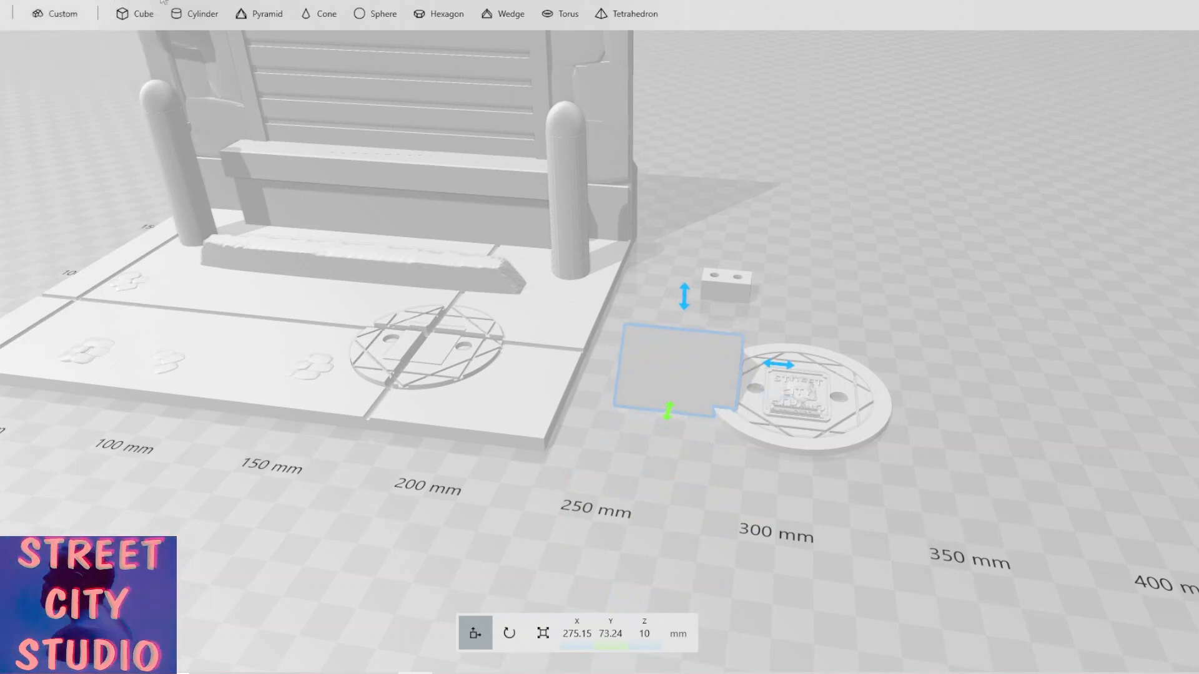
# Delete the wedge.
pyautogui.click(341, 0)
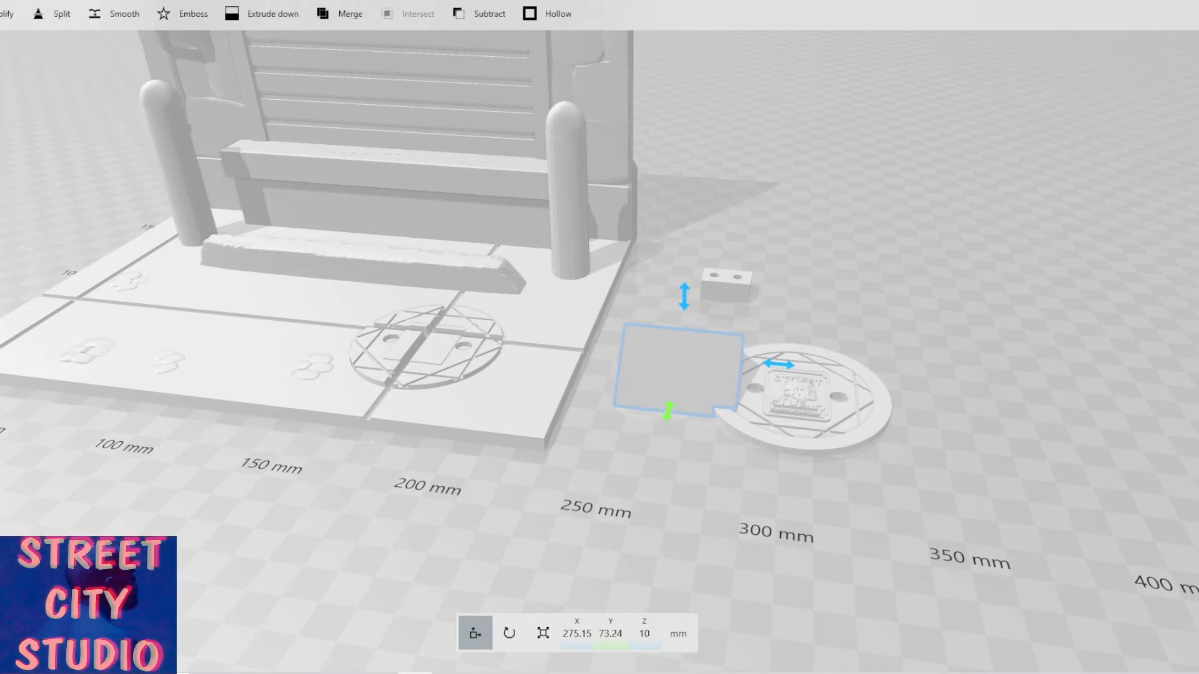
pyautogui.click(312, 1)
pyautogui.click(241, 14)
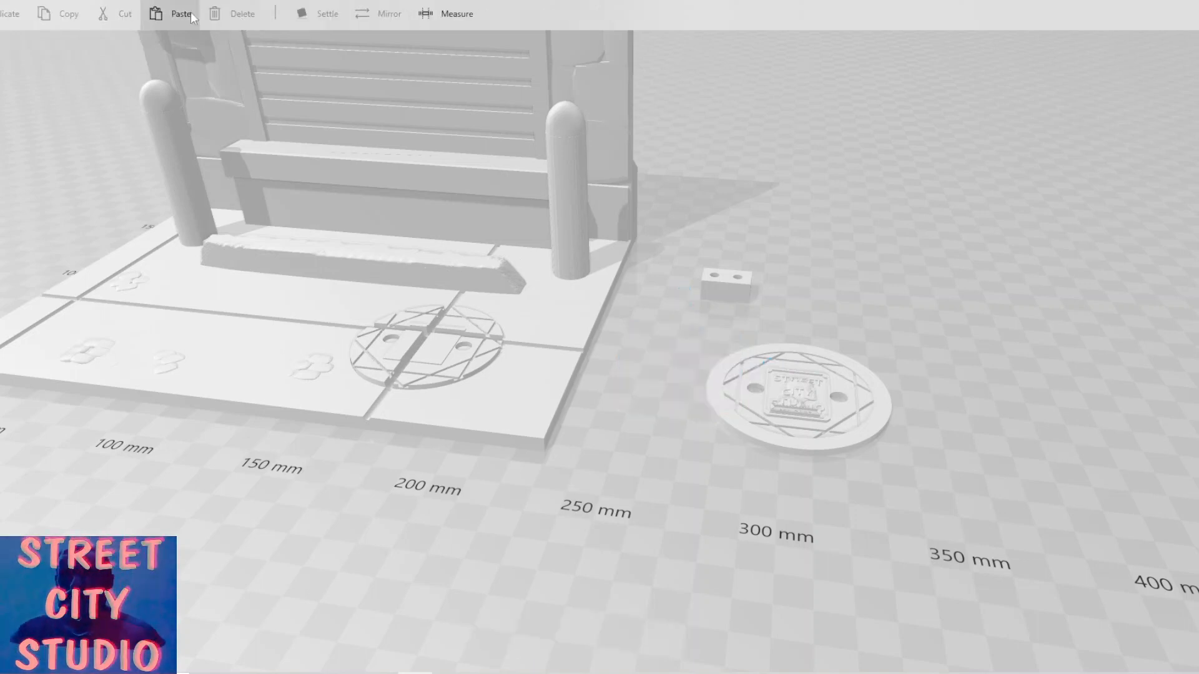
# Try the Simplify and Smooth tools on the drilled block without applying either of them.
pyautogui.click(715, 281)
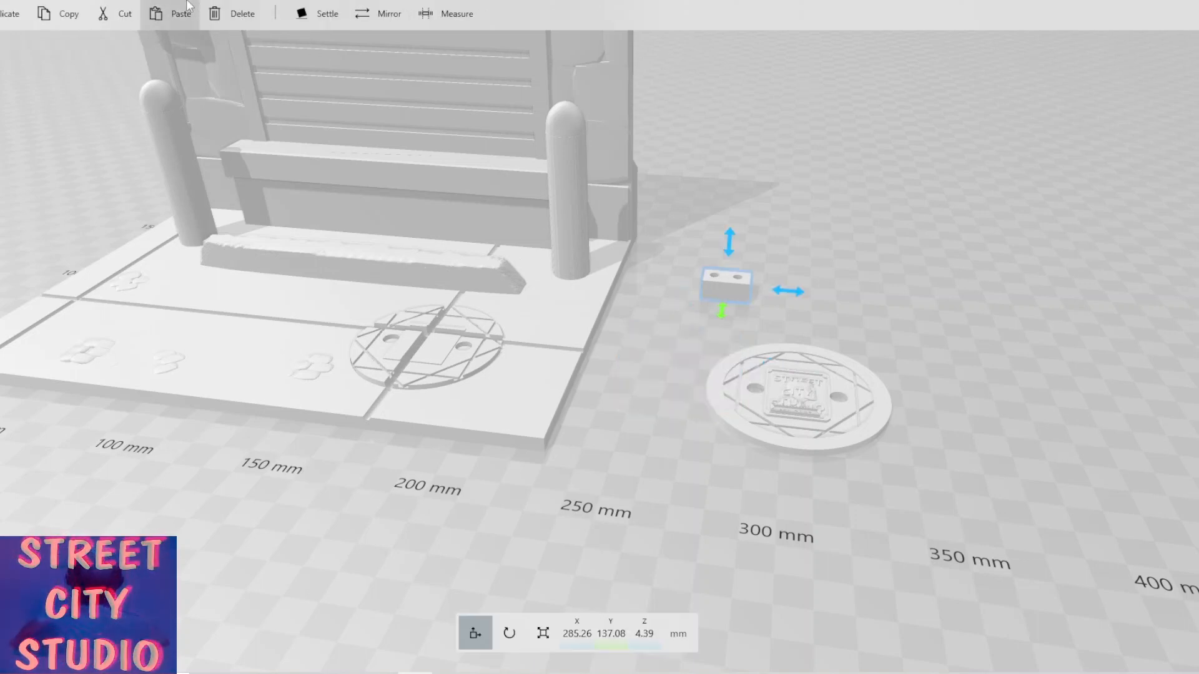
pyautogui.click(169, 5)
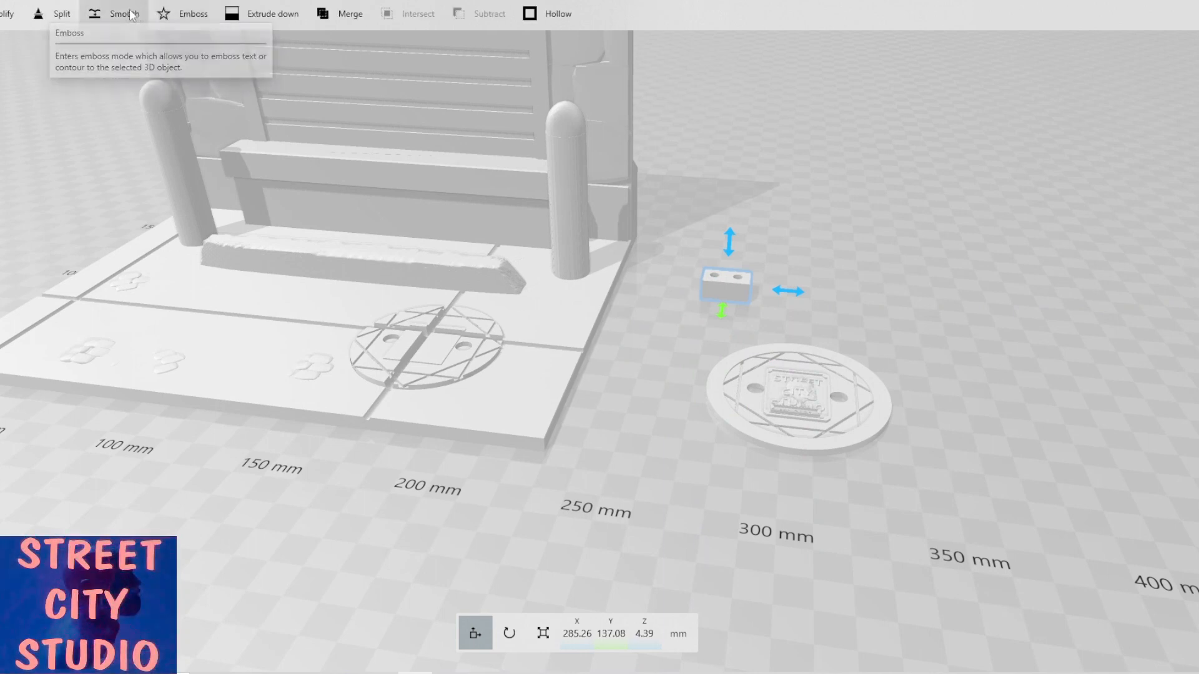
pyautogui.click(5, 14)
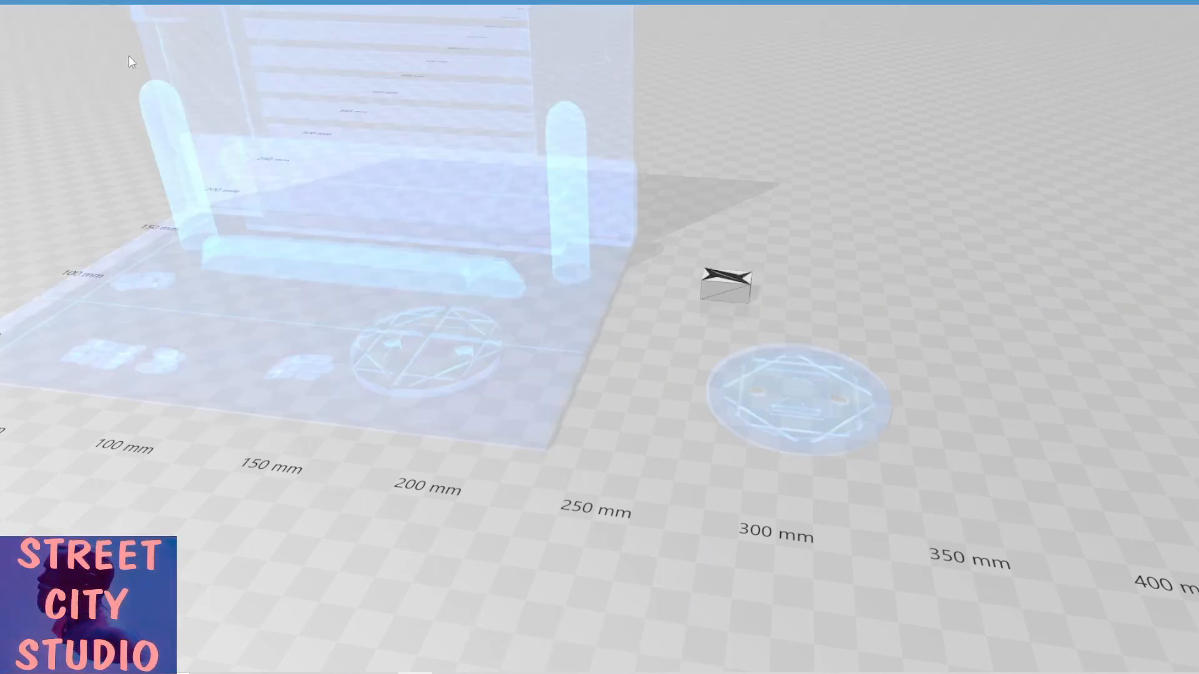
pyautogui.scroll(3, 662, 187)
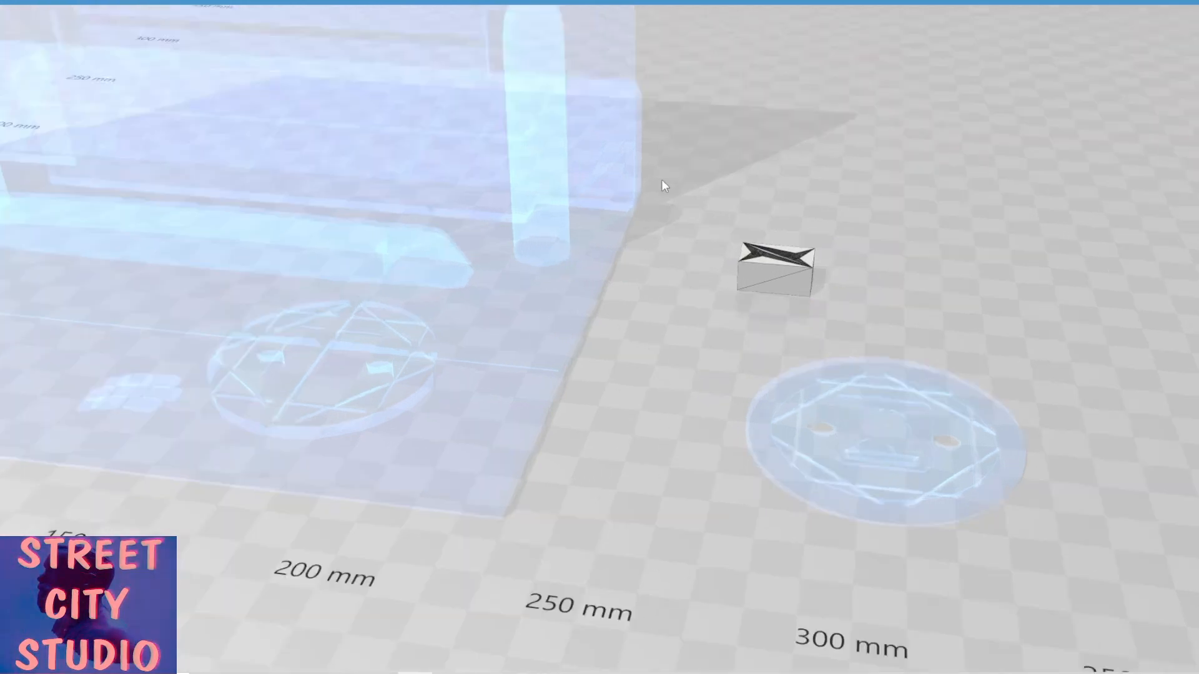
pyautogui.moveTo(792, 188); pyautogui.dragTo(565, 387)
pyautogui.scroll(3, 565, 387)
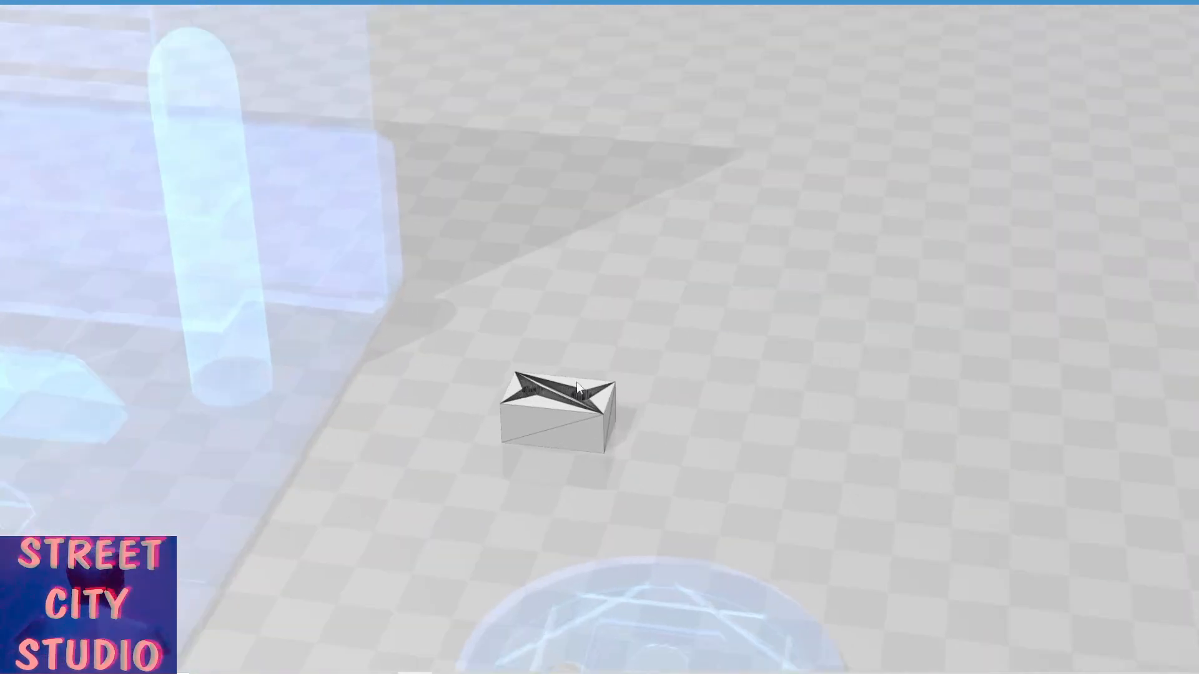
pyautogui.moveTo(594, 286); pyautogui.dragTo(577, 381)
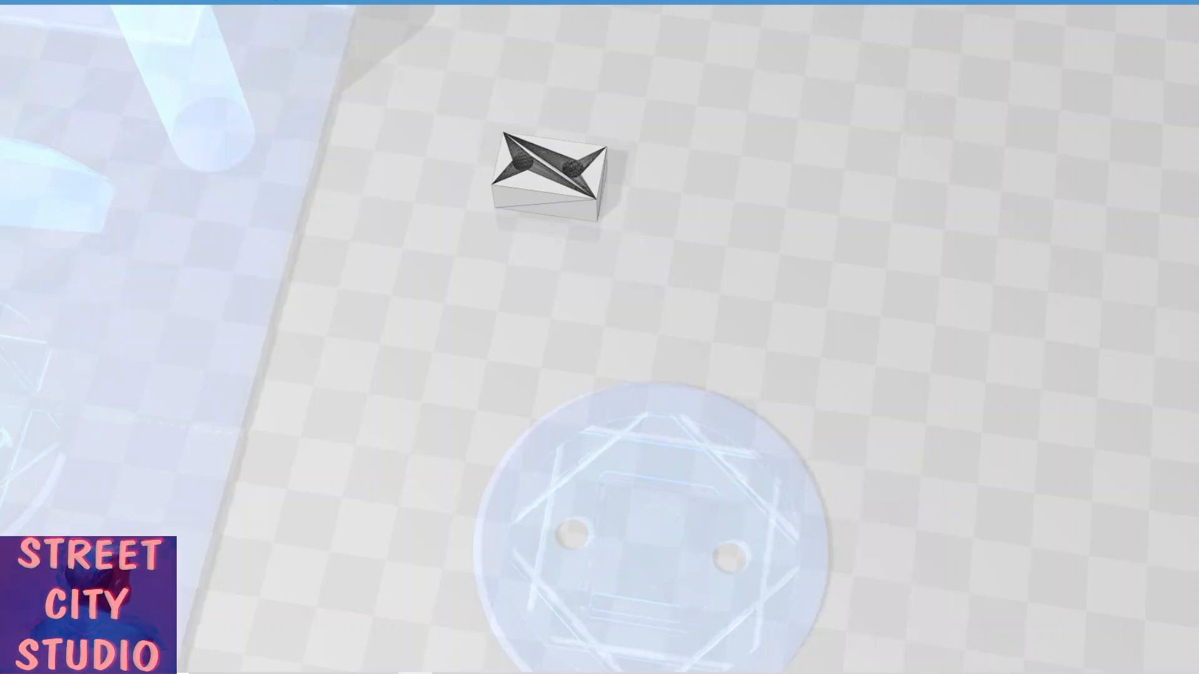
pyautogui.press('Escape')
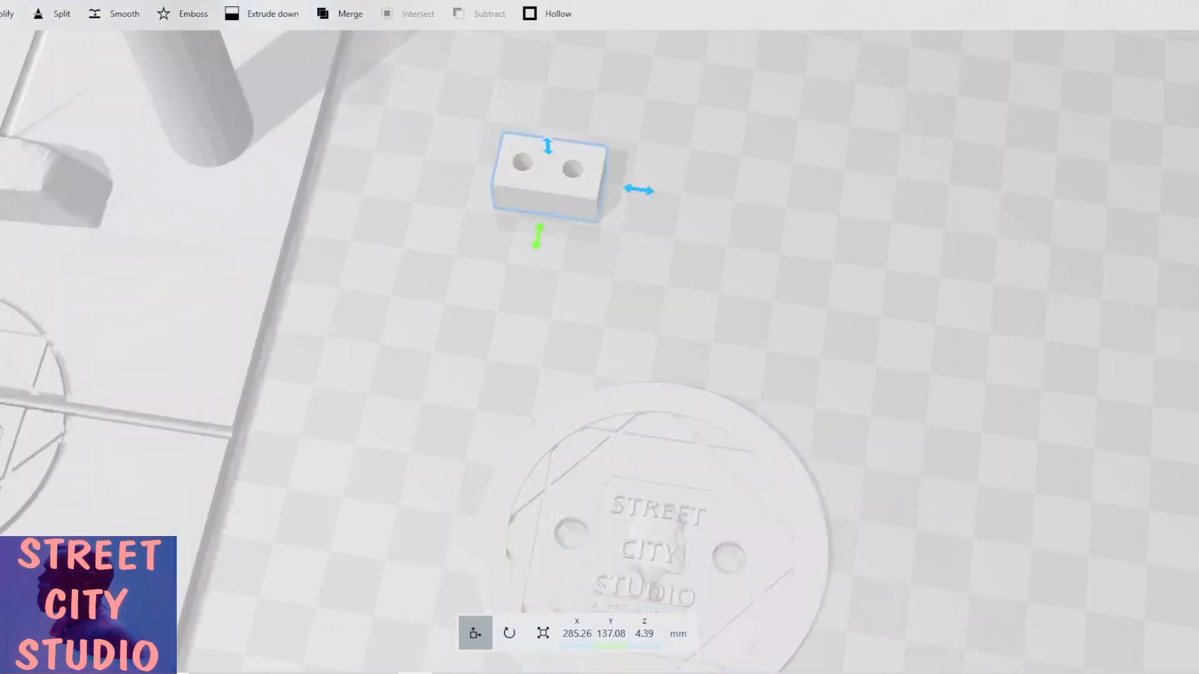
pyautogui.click(116, 14)
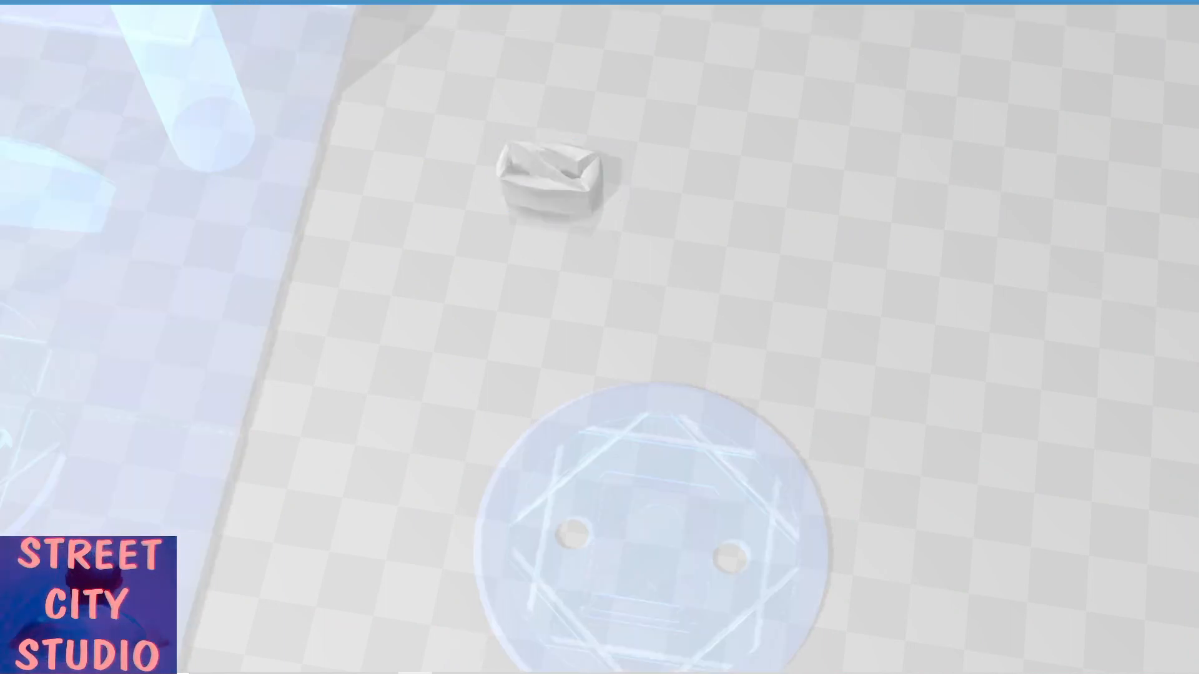
pyautogui.moveTo(459, 218); pyautogui.dragTo(425, 147)
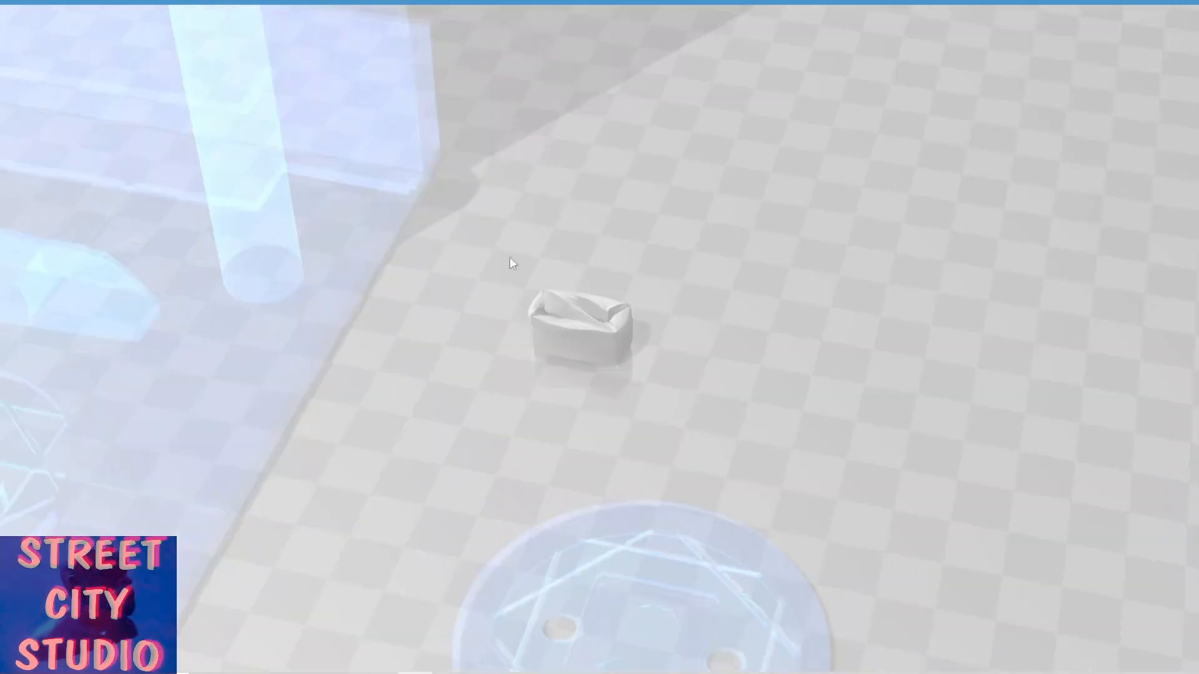
pyautogui.moveTo(667, 413); pyautogui.dragTo(637, 405)
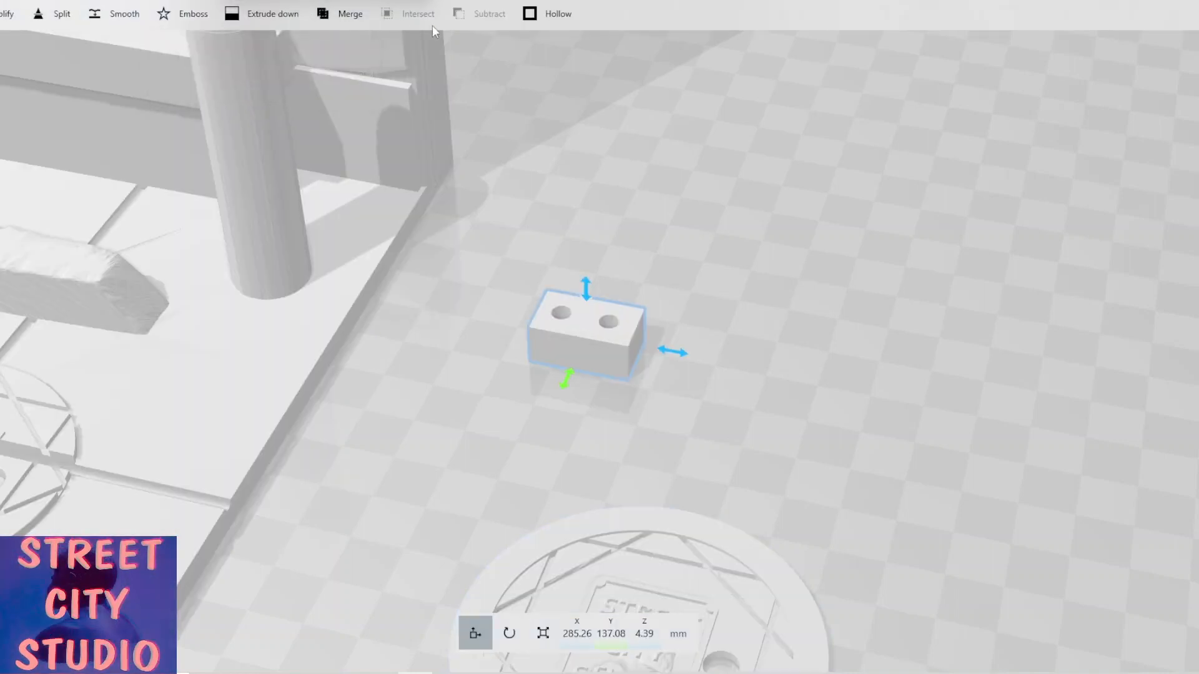
pyautogui.moveTo(480, 365); pyautogui.dragTo(516, 374)
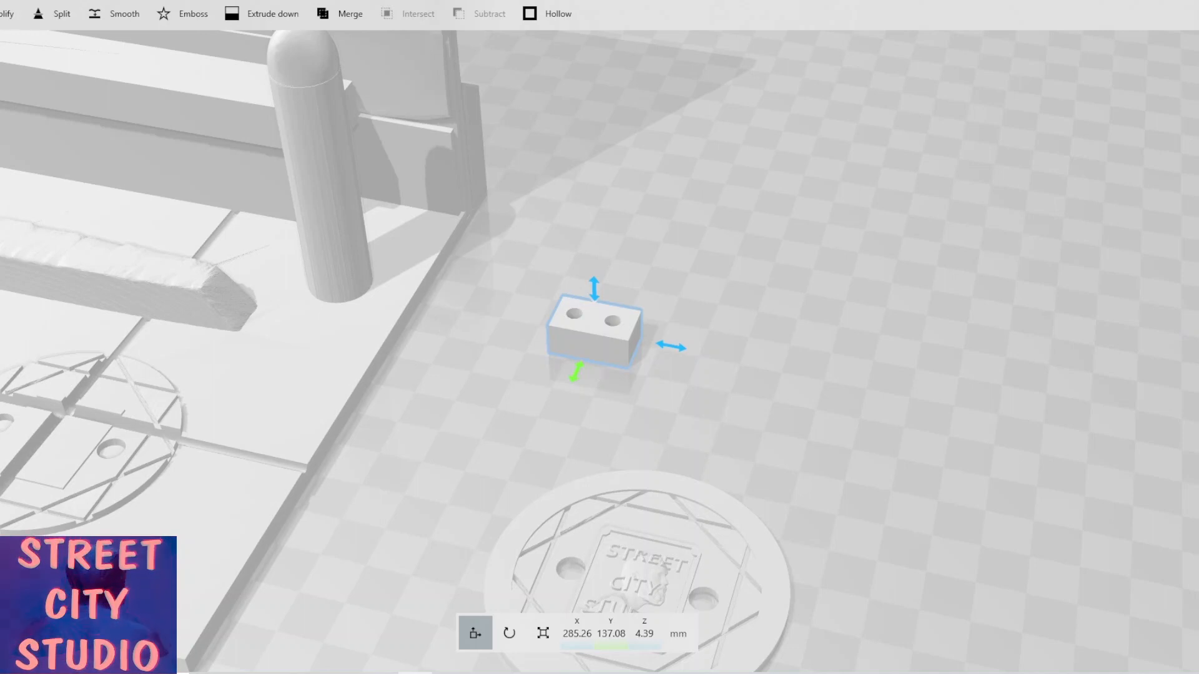
# Insert a pyramid and move it next to the drilled block, to about X 262 mm and Y 98 mm.
pyautogui.click(8, 0)
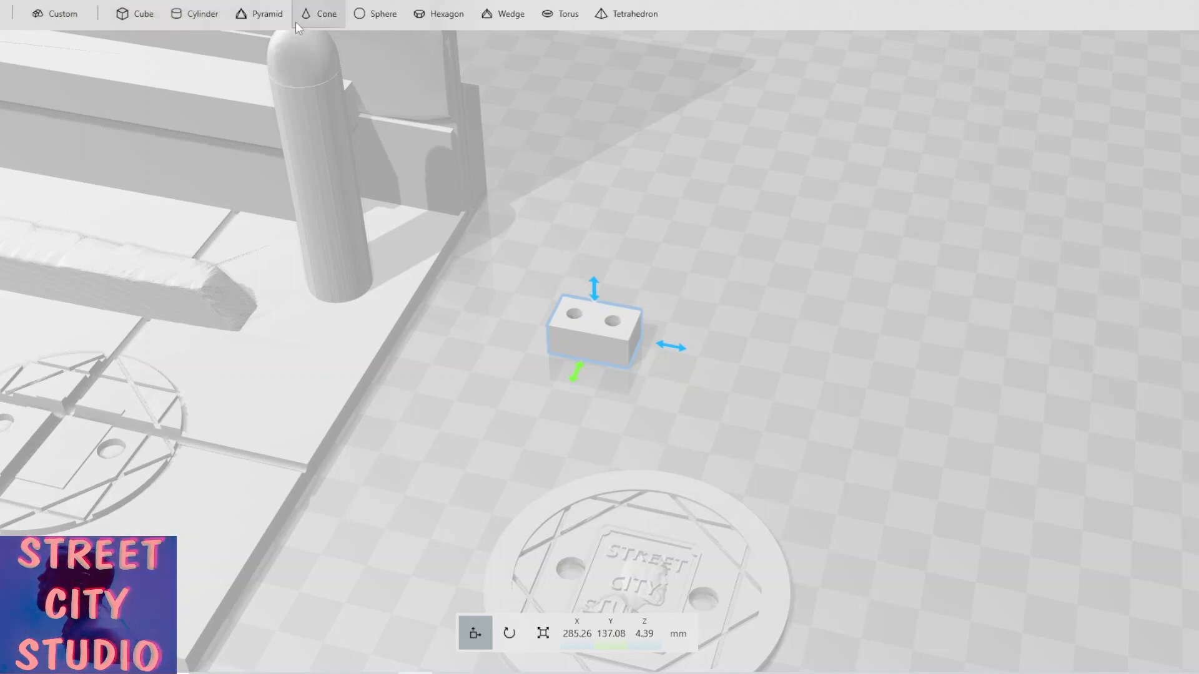
pyautogui.click(260, 17)
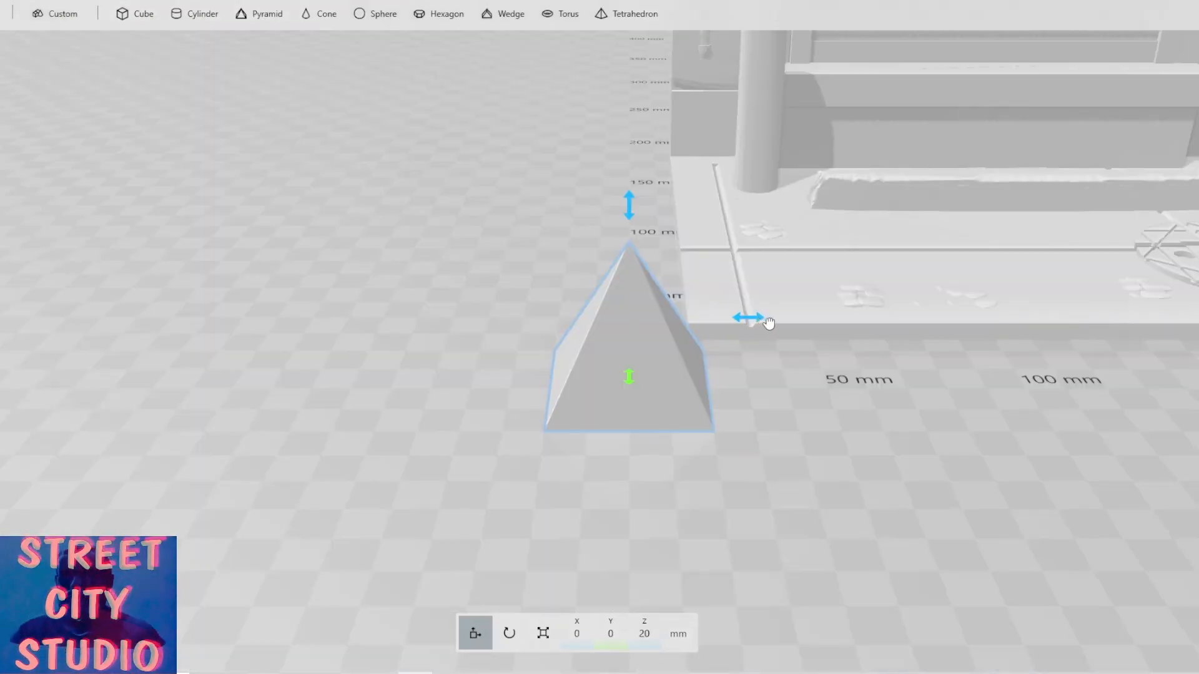
pyautogui.moveTo(749, 317); pyautogui.dragTo(1074, 319)
pyautogui.moveTo(868, 388); pyautogui.dragTo(655, 401, button='right')
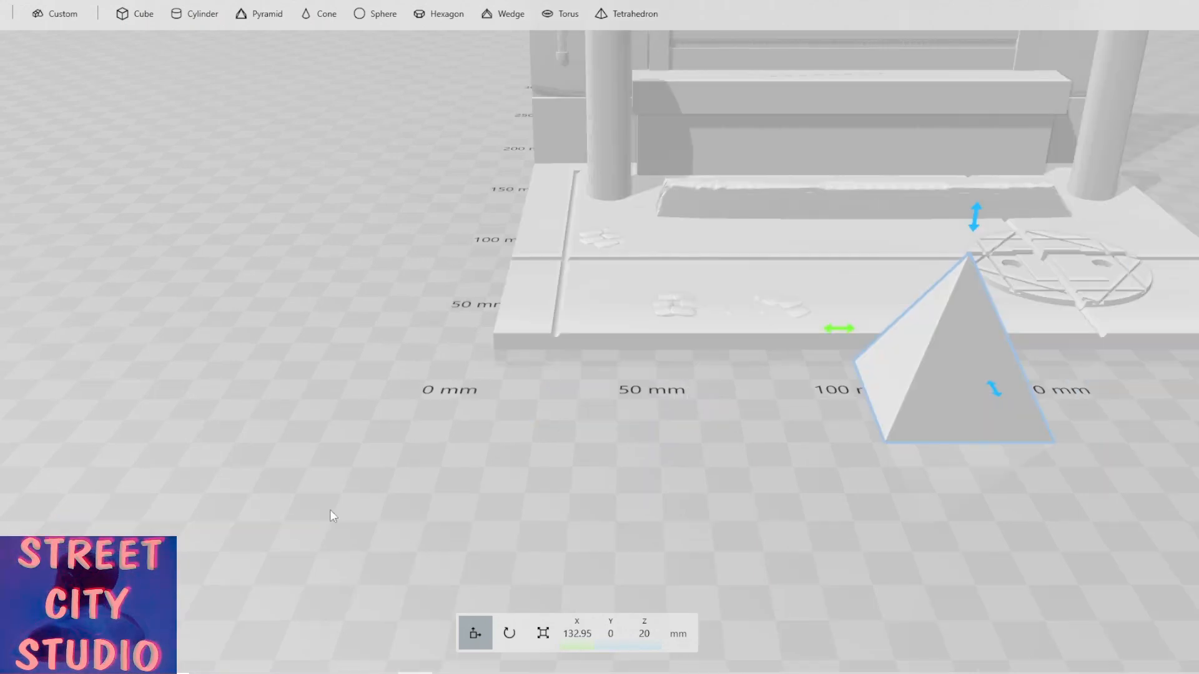
pyautogui.moveTo(331, 511); pyautogui.dragTo(286, 540, button='right')
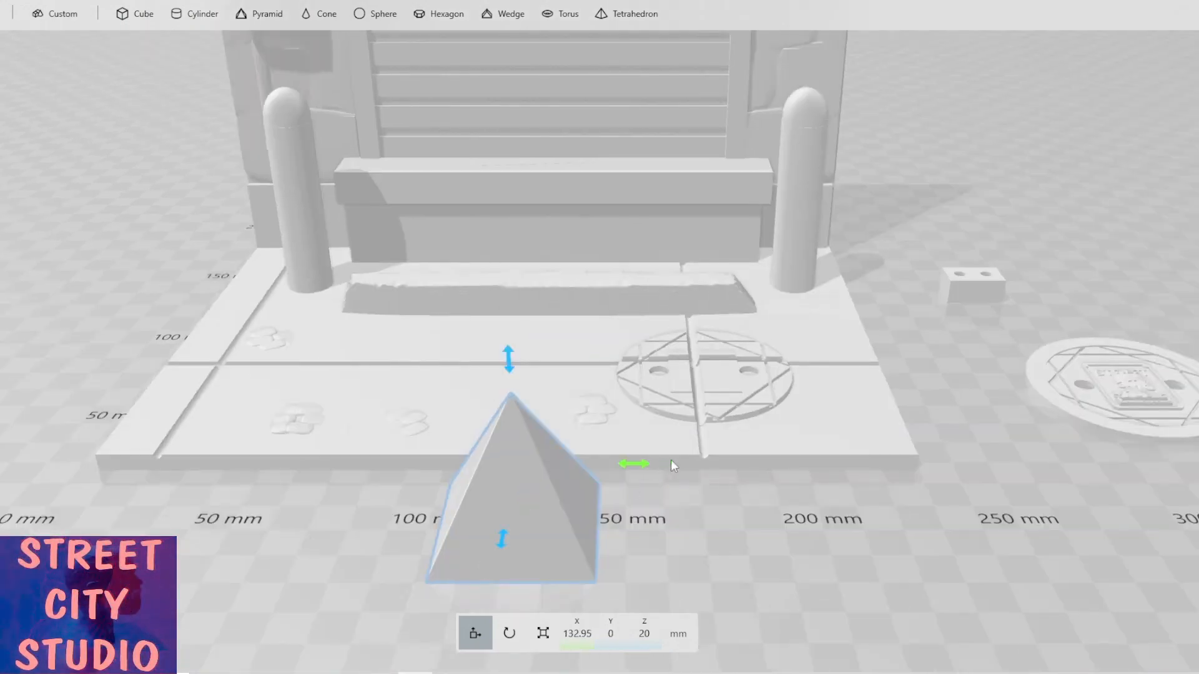
pyautogui.moveTo(645, 469); pyautogui.dragTo(970, 357)
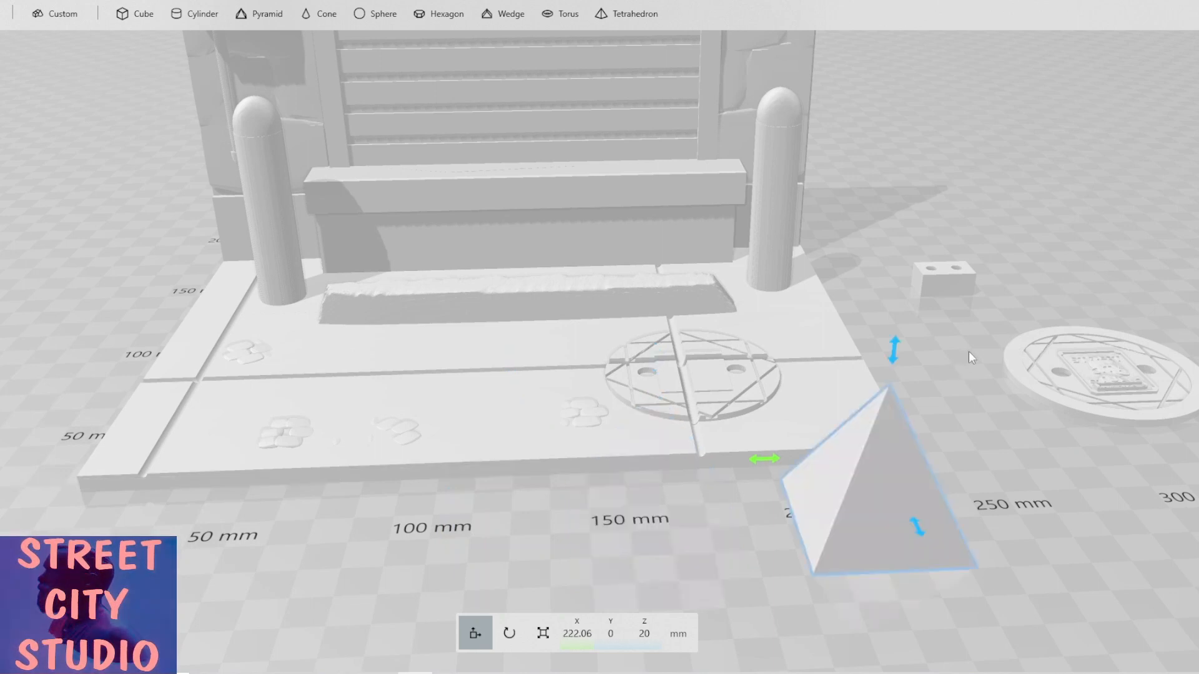
pyautogui.moveTo(969, 351); pyautogui.dragTo(538, 408, button='right')
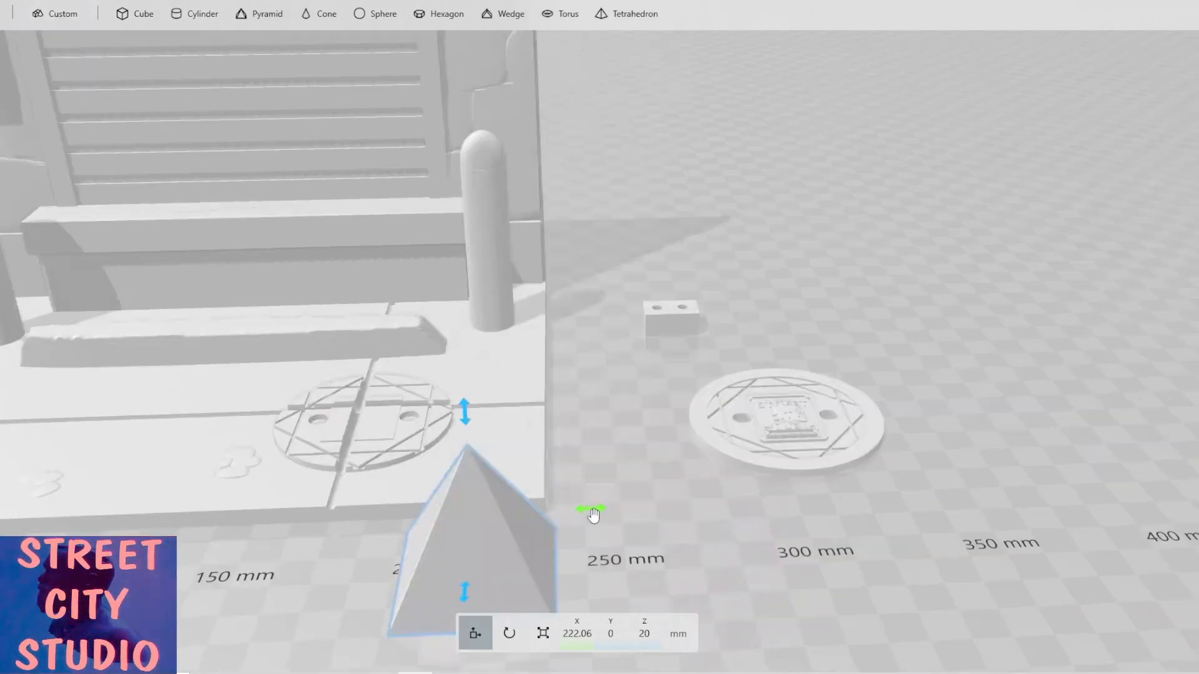
pyautogui.moveTo(593, 514); pyautogui.dragTo(731, 508)
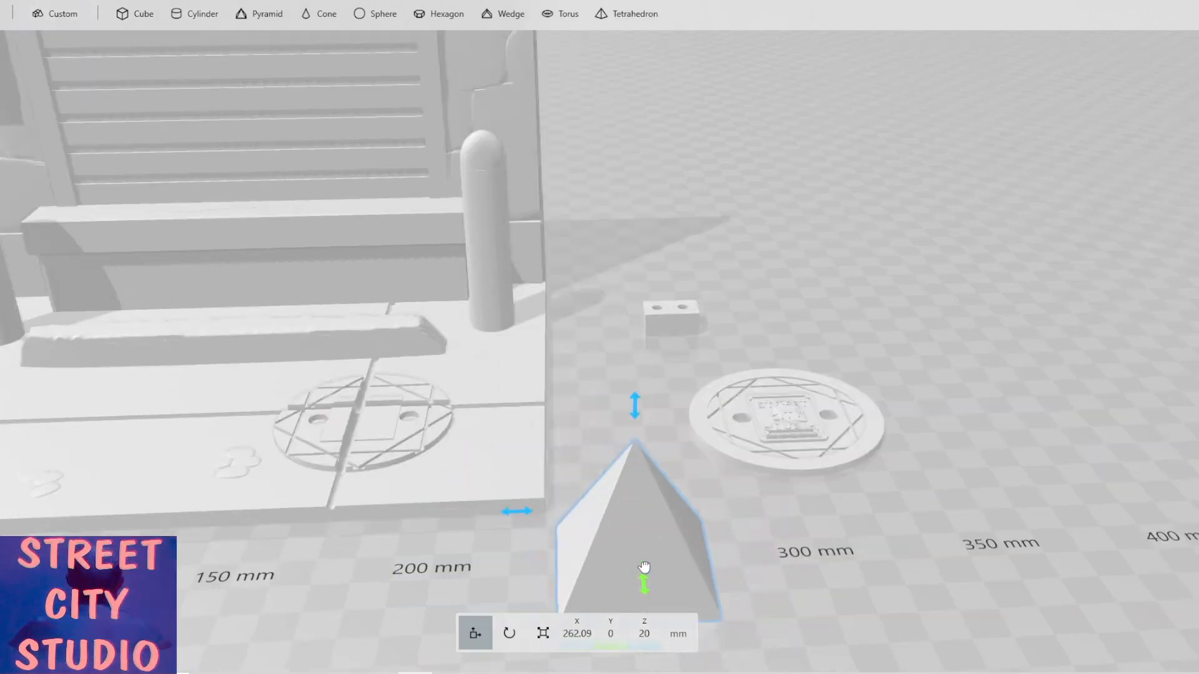
pyautogui.moveTo(644, 567); pyautogui.dragTo(649, 366)
pyautogui.moveTo(703, 351); pyautogui.dragTo(558, 342, button='right')
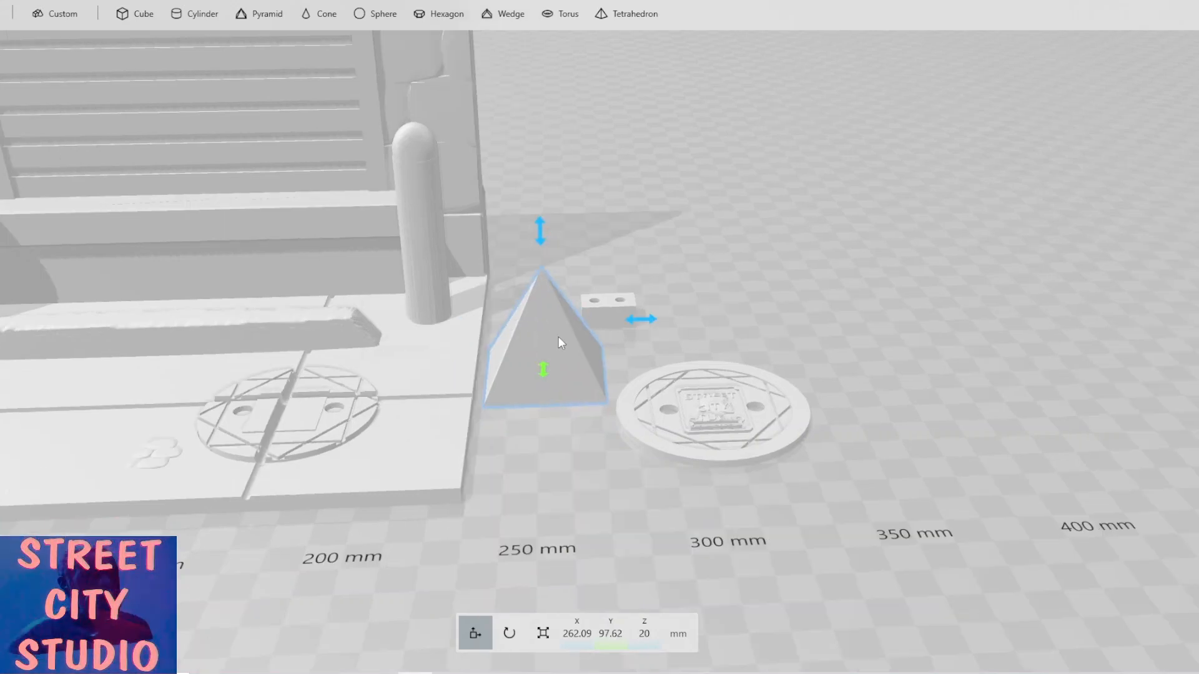
pyautogui.scroll(5, 558, 342)
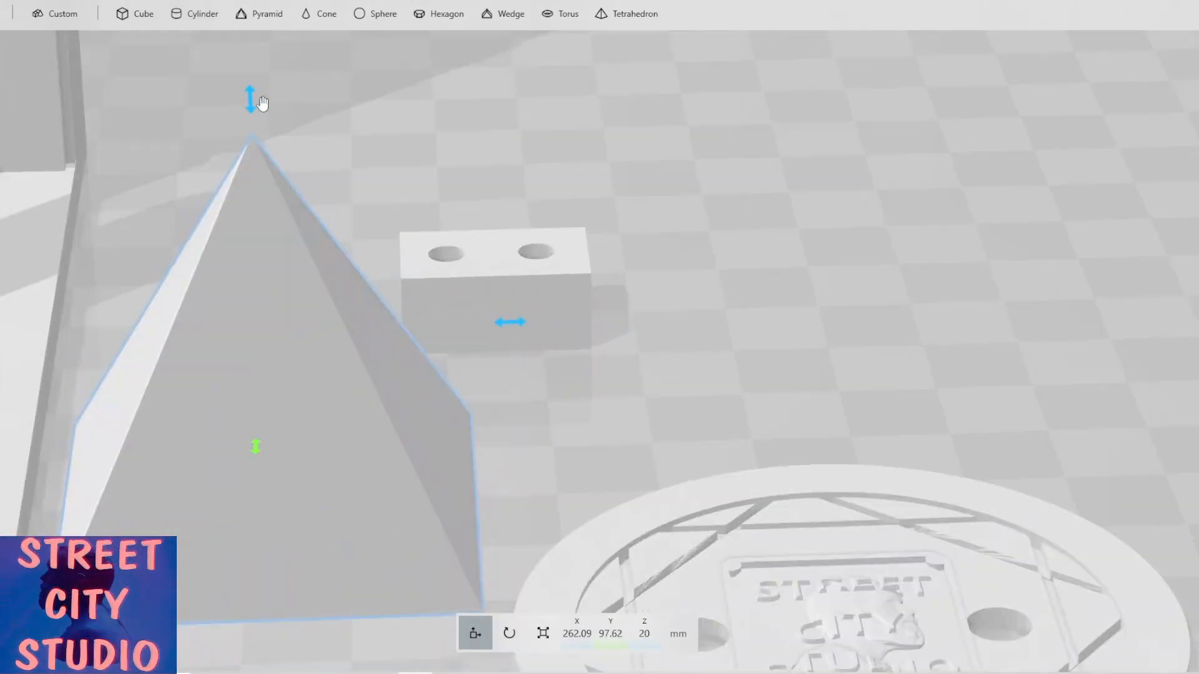
# Lower the pyramid to Z 0 mm and shift it against the drilled block.
pyautogui.moveTo(263, 103); pyautogui.dragTo(315, 478)
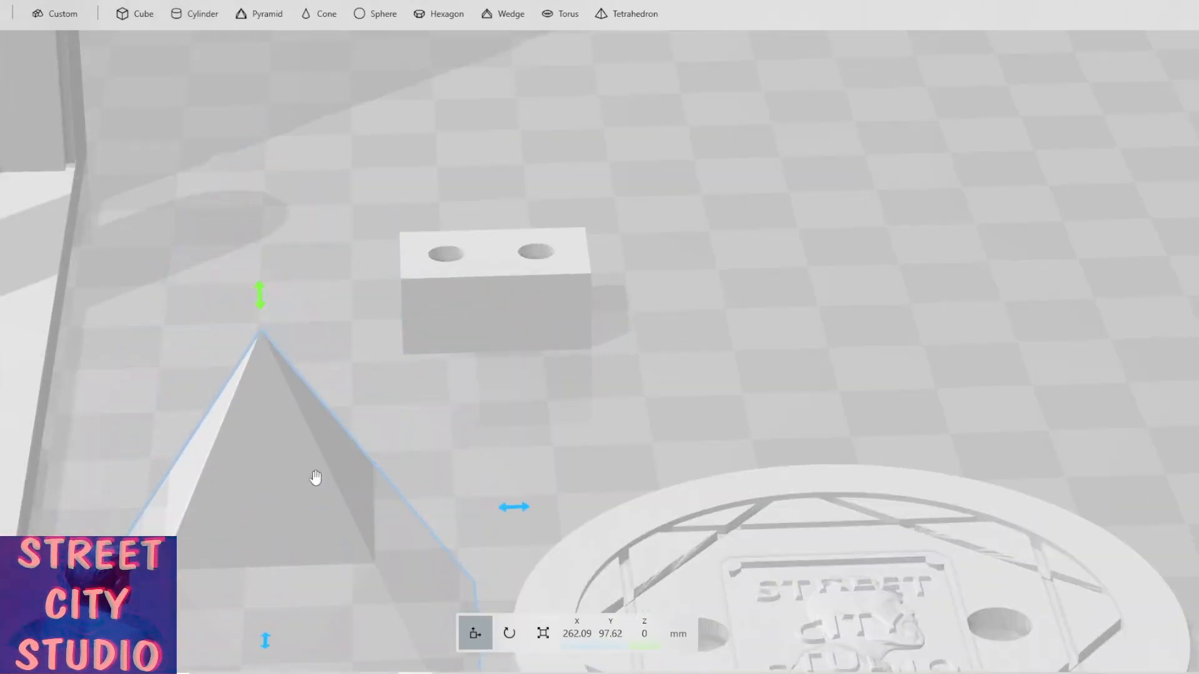
pyautogui.moveTo(424, 452); pyautogui.dragTo(316, 344, button='right')
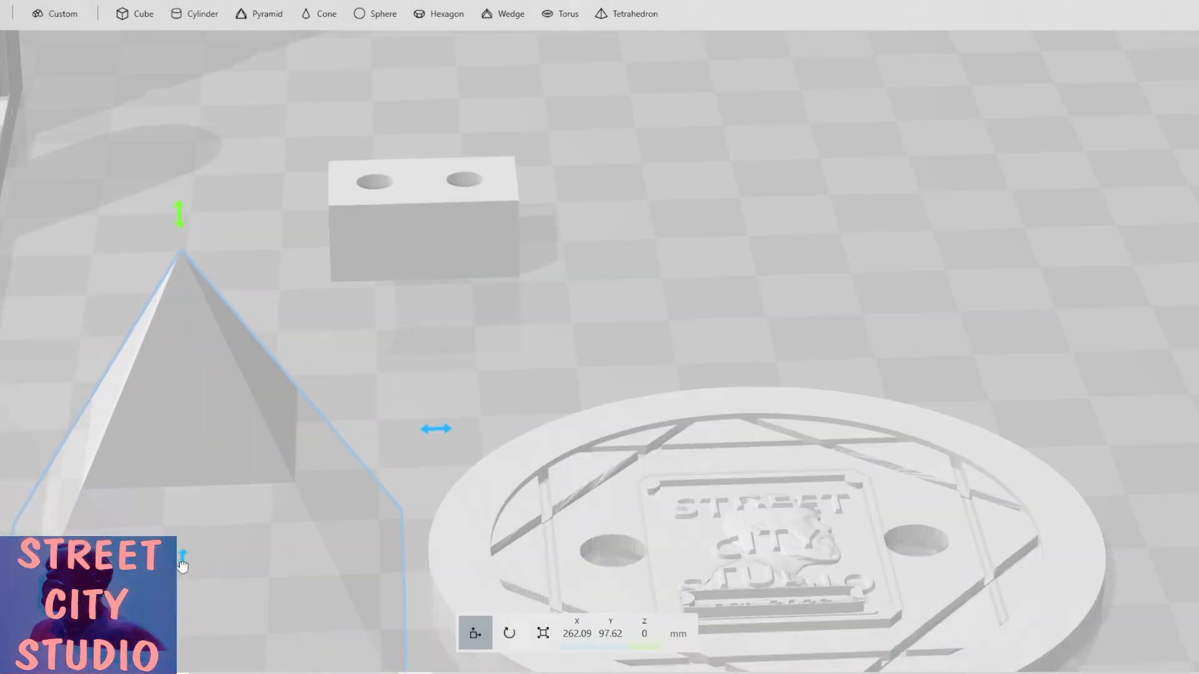
pyautogui.moveTo(182, 565); pyautogui.dragTo(190, 462)
pyautogui.moveTo(437, 344); pyautogui.dragTo(609, 348)
pyautogui.moveTo(378, 462); pyautogui.dragTo(375, 413)
# Rotate the pyramid to about -17° roll, 23° pitch and 31° yaw.
pyautogui.click(509, 634)
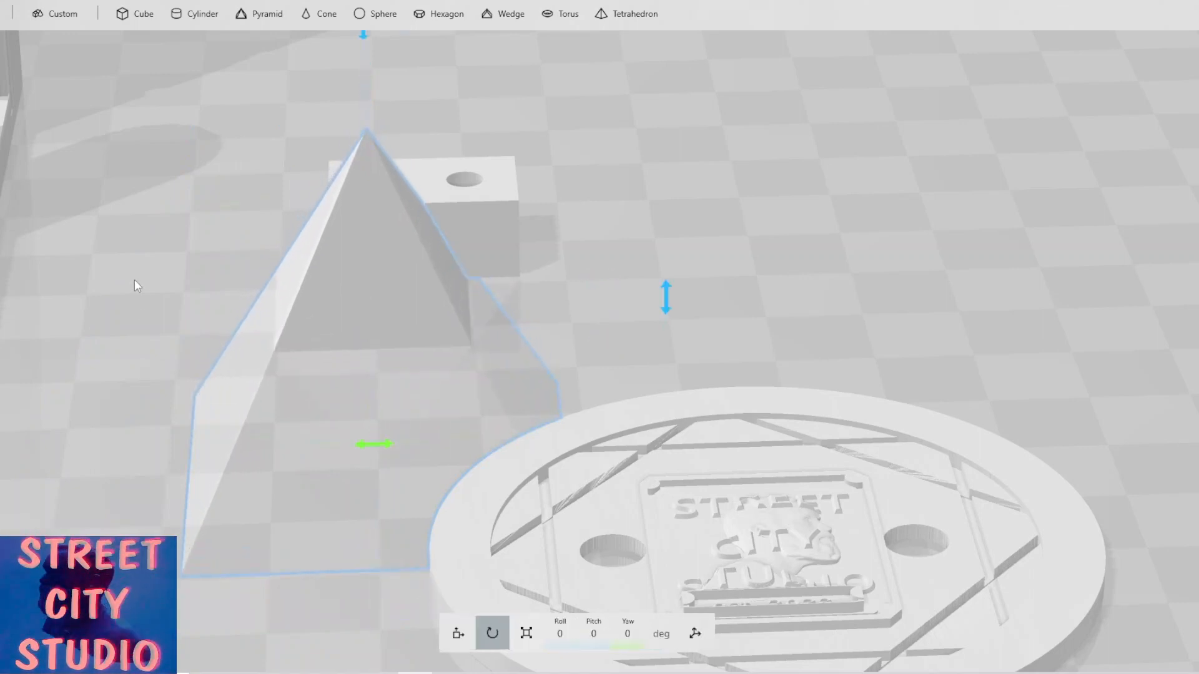
pyautogui.scroll(-8, 290, 425)
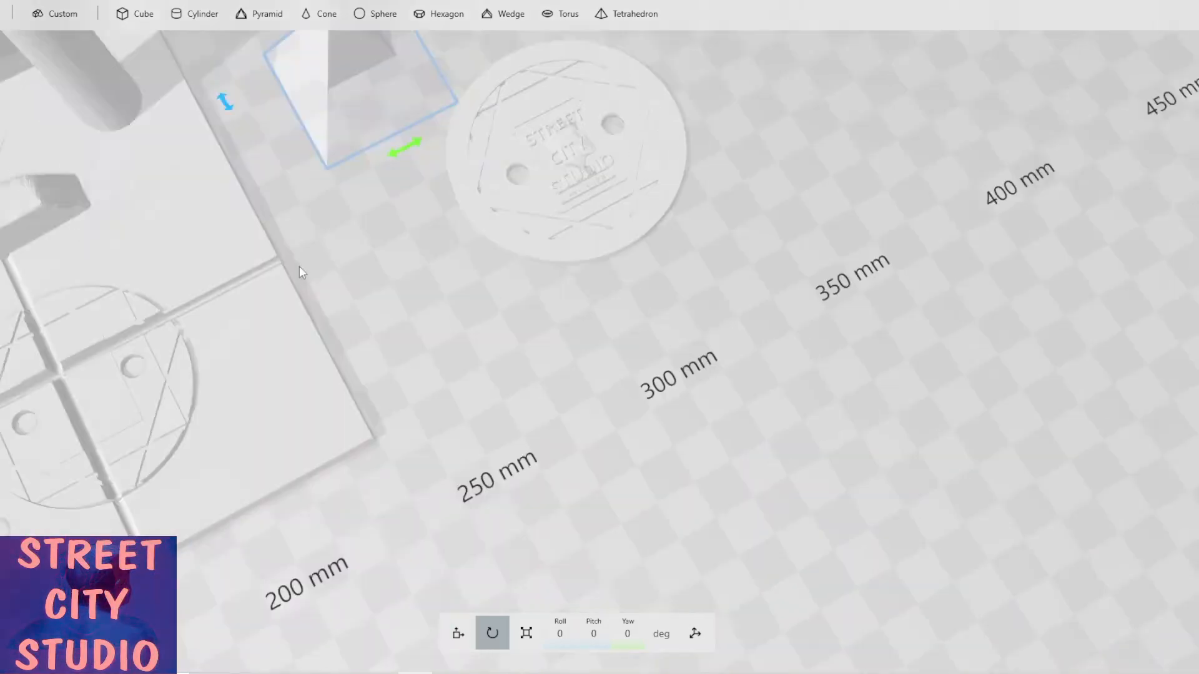
pyautogui.scroll(5, 581, 259)
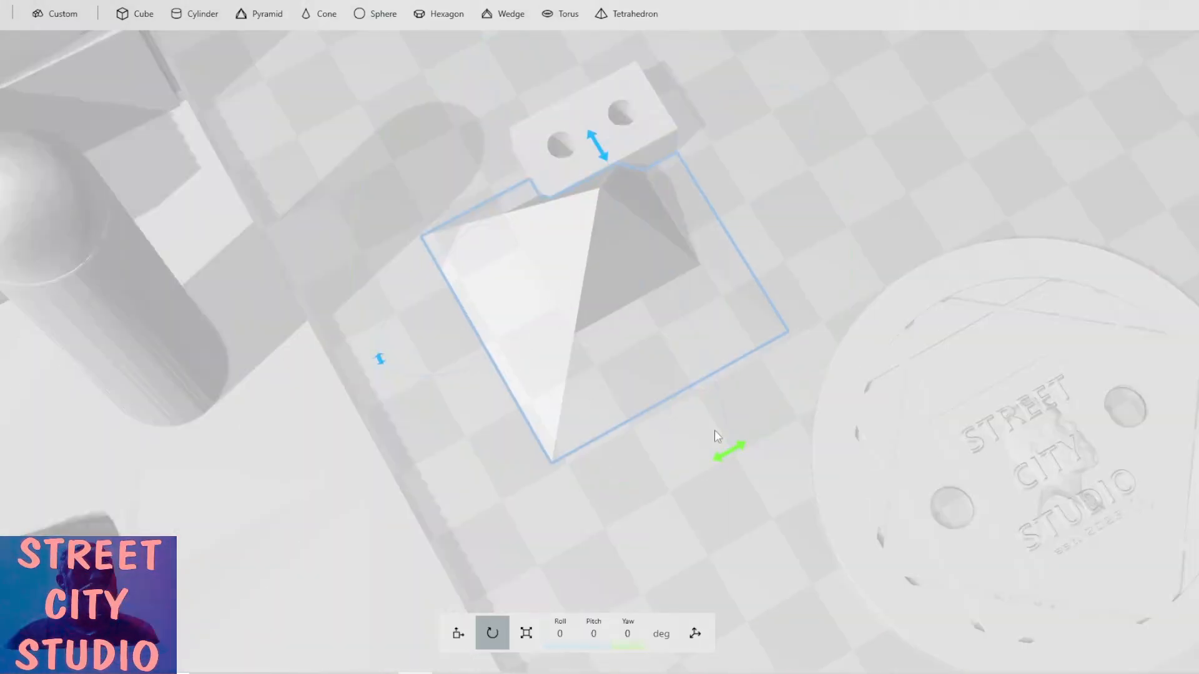
pyautogui.moveTo(724, 458)
pyautogui.mouseDown()
pyautogui.moveTo(777, 412)
pyautogui.moveTo(790, 351)
pyautogui.mouseUp()
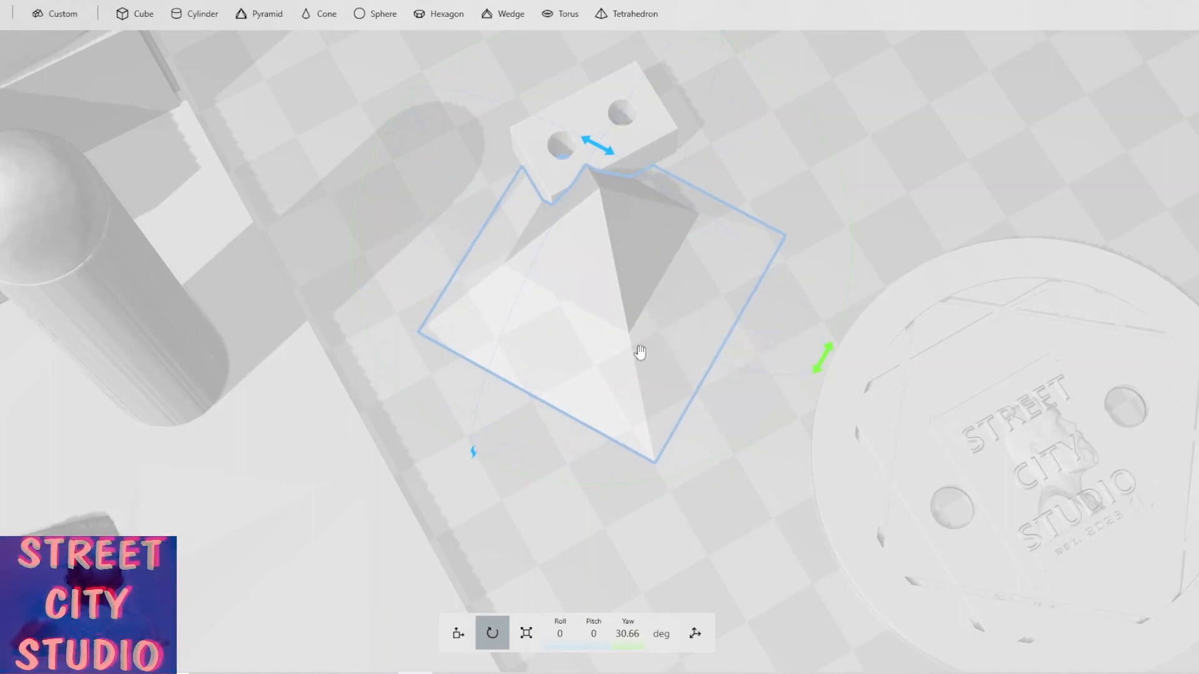
pyautogui.moveTo(604, 150); pyautogui.dragTo(513, 87)
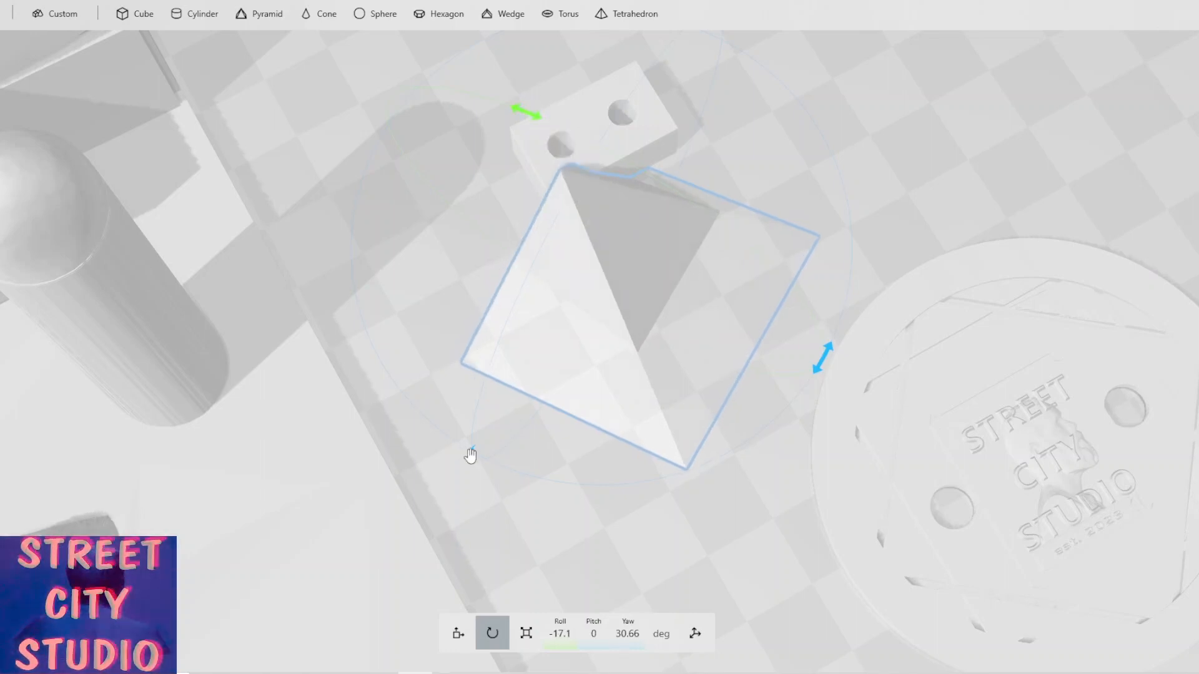
pyautogui.moveTo(473, 455); pyautogui.dragTo(507, 374)
pyautogui.moveTo(377, 300); pyautogui.dragTo(603, 304)
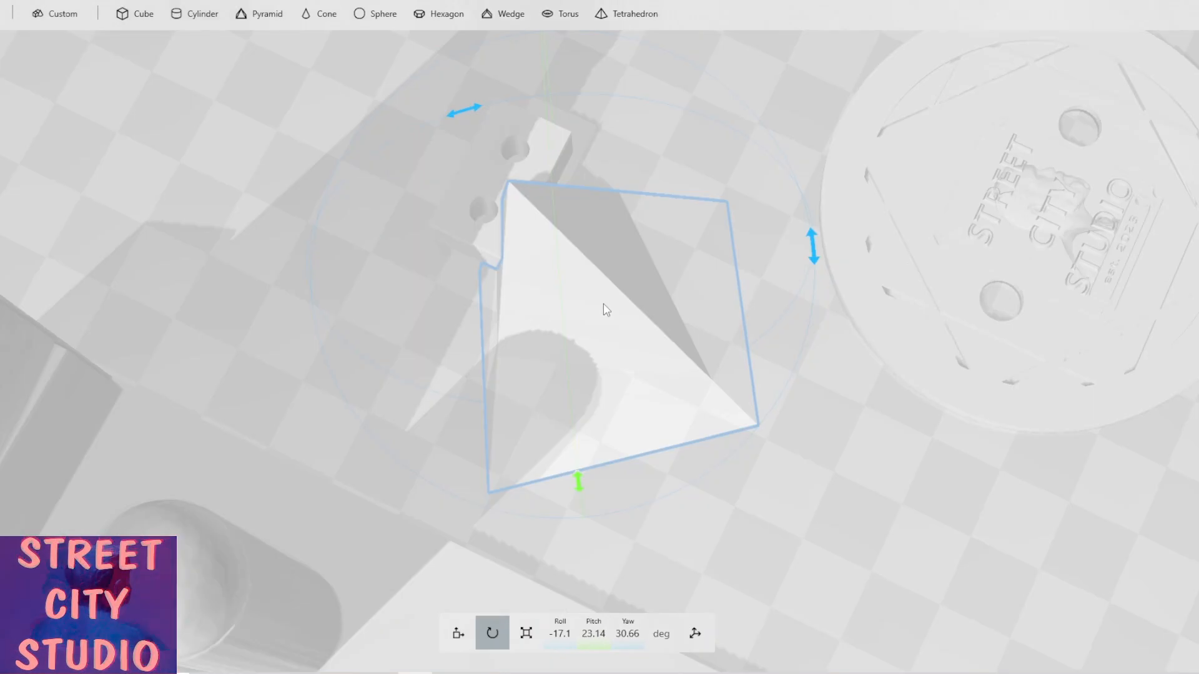
# Shift the pyramid to about Y 112 mm against the drilled block and duplicate it.
pyautogui.click(460, 633)
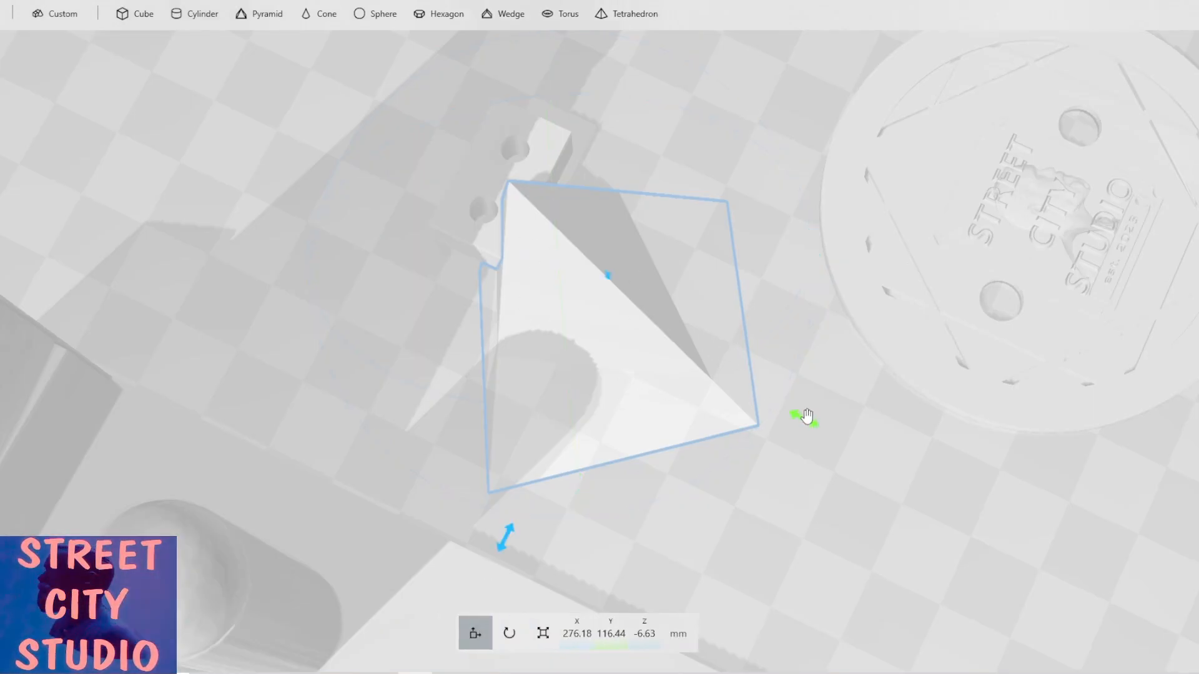
pyautogui.moveTo(806, 416); pyautogui.dragTo(840, 420)
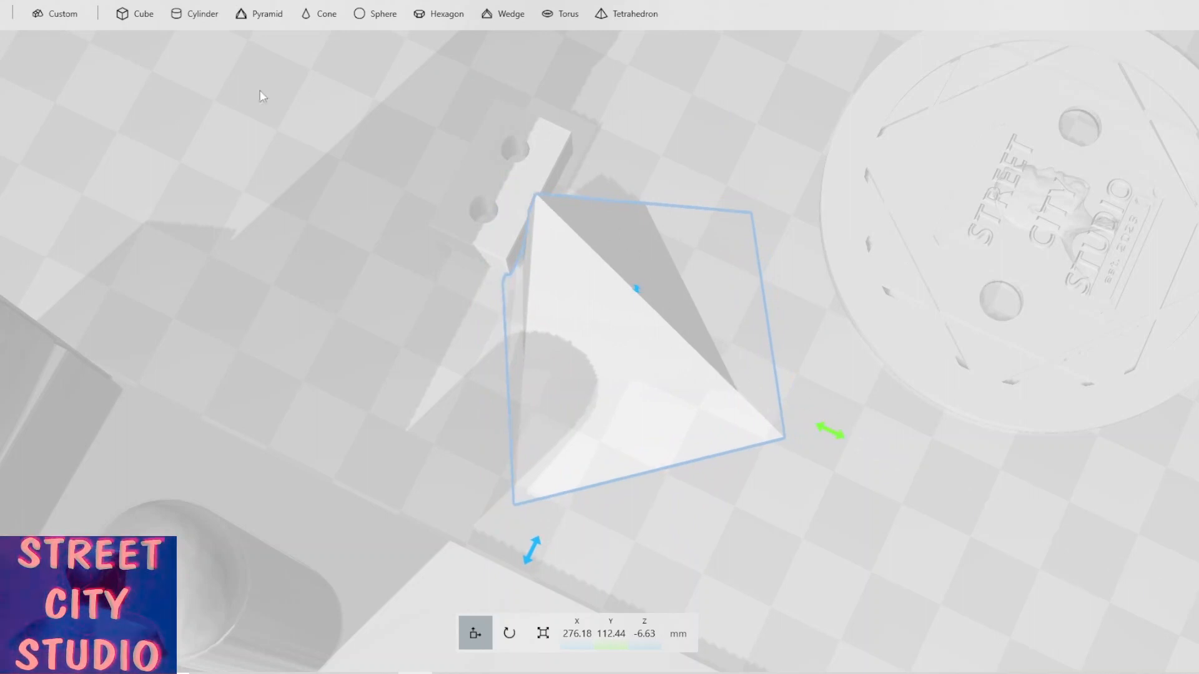
pyautogui.click(118, 1)
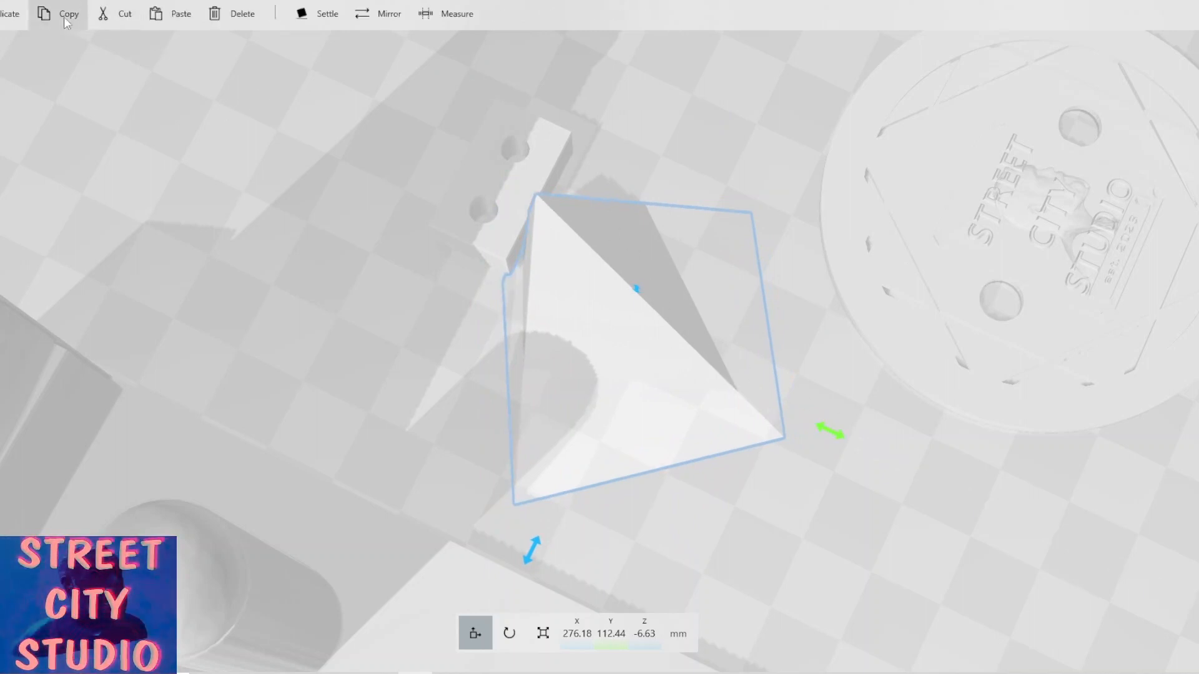
pyautogui.click(4, 15)
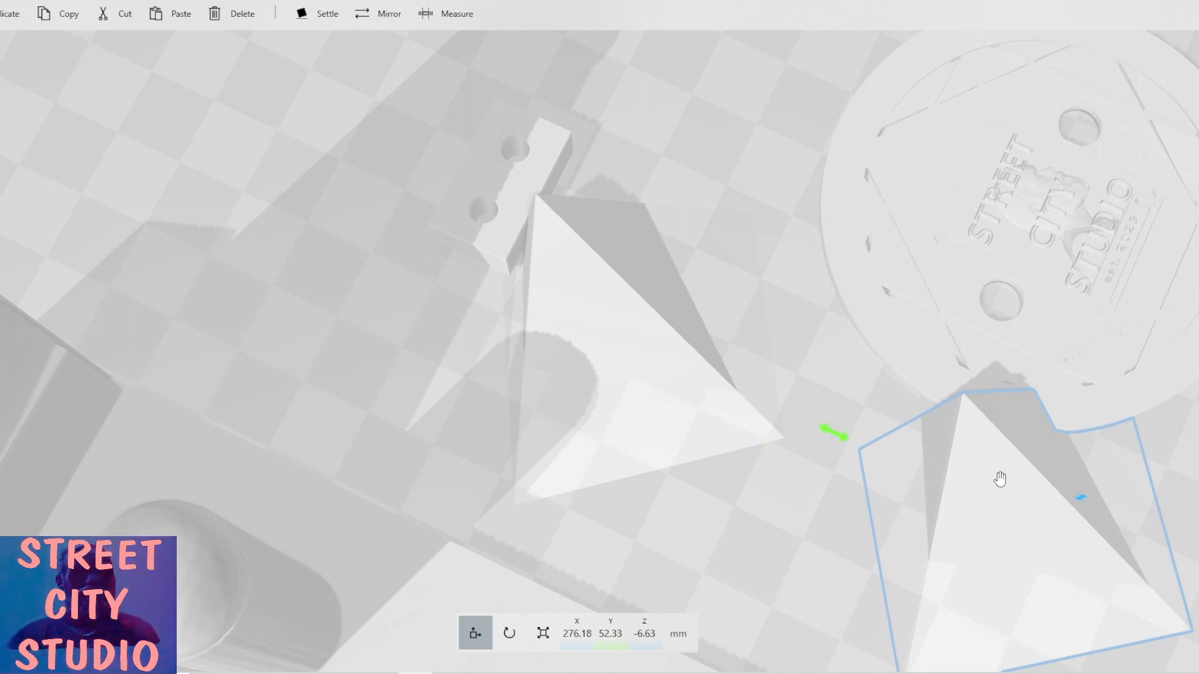
# Subtract the original pyramid from the drilled block to cut a notch.
pyautogui.click(627, 359)
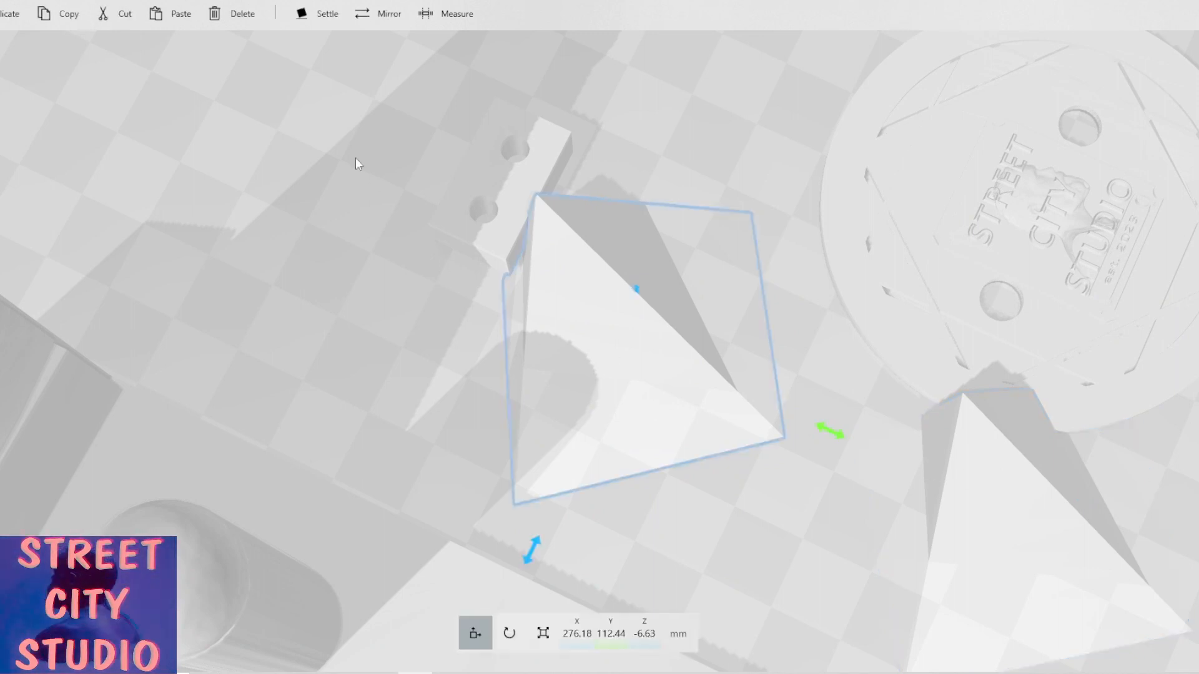
pyautogui.click(239, 2)
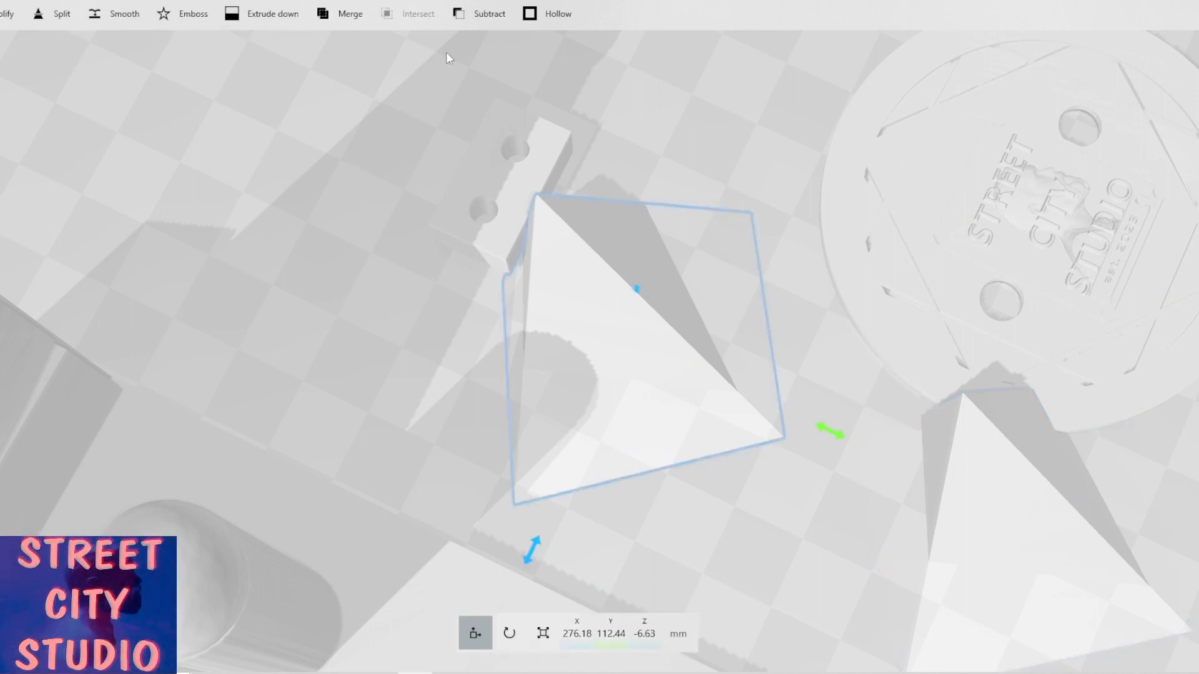
pyautogui.click(483, 20)
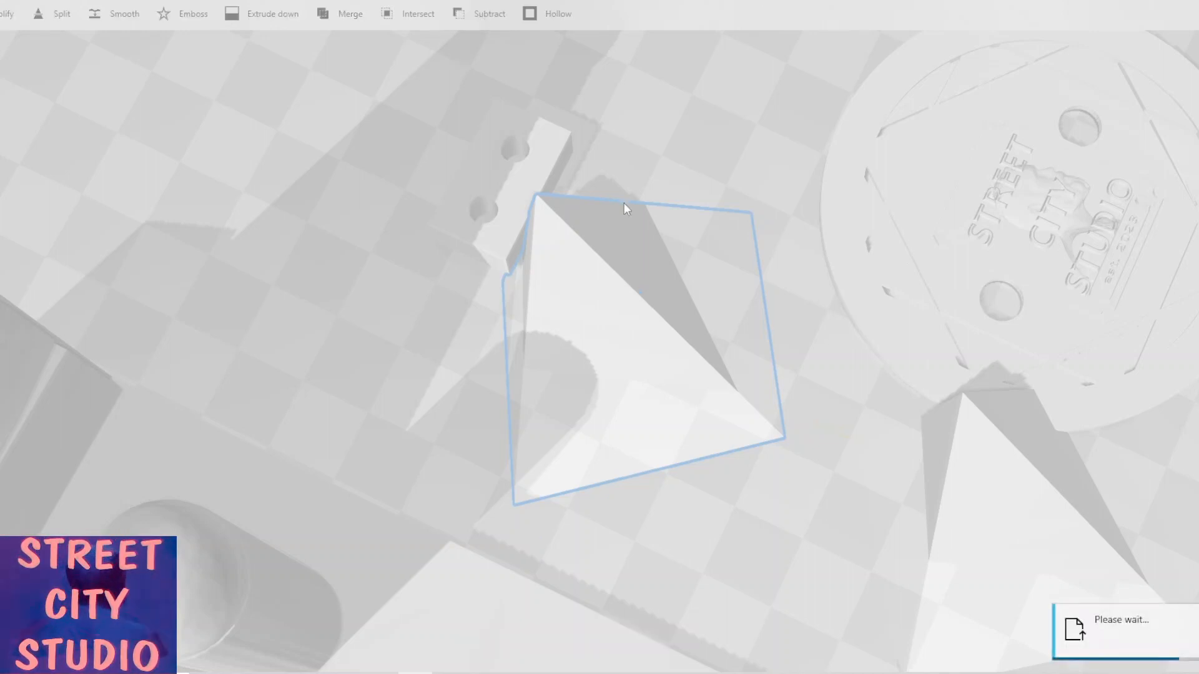
pyautogui.moveTo(593, 256); pyautogui.dragTo(316, 182, button='right')
pyautogui.moveTo(590, 279); pyautogui.dragTo(587, 272)
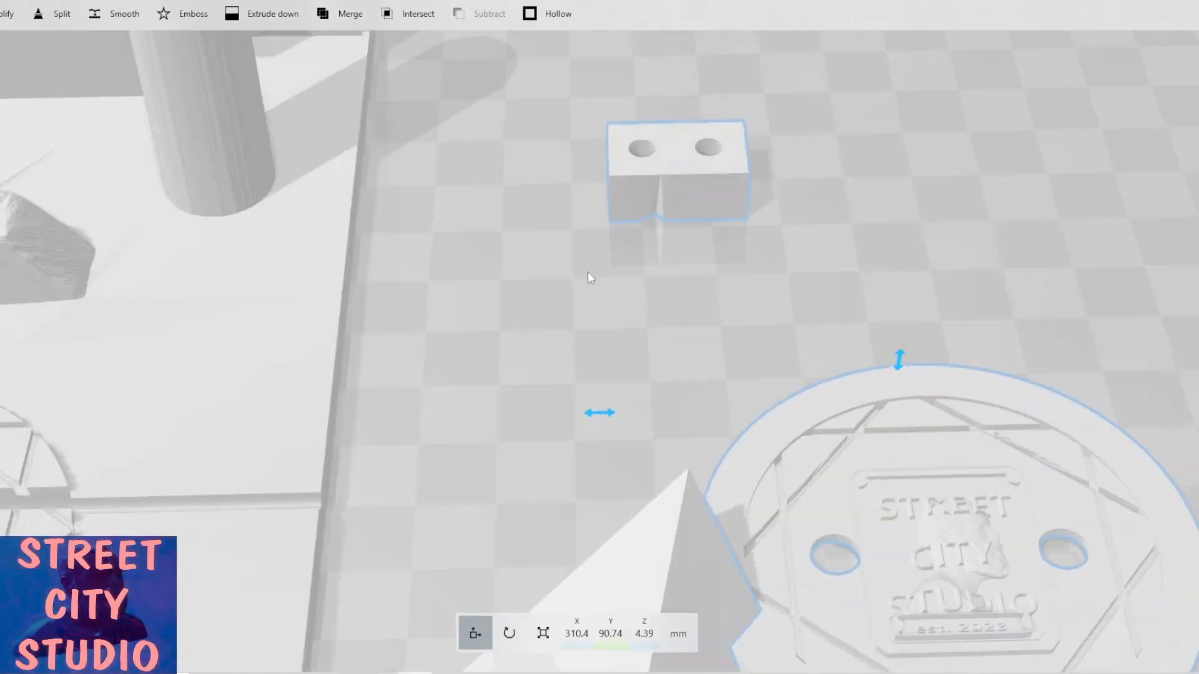
pyautogui.moveTo(533, 298); pyautogui.dragTo(477, 311, button='right')
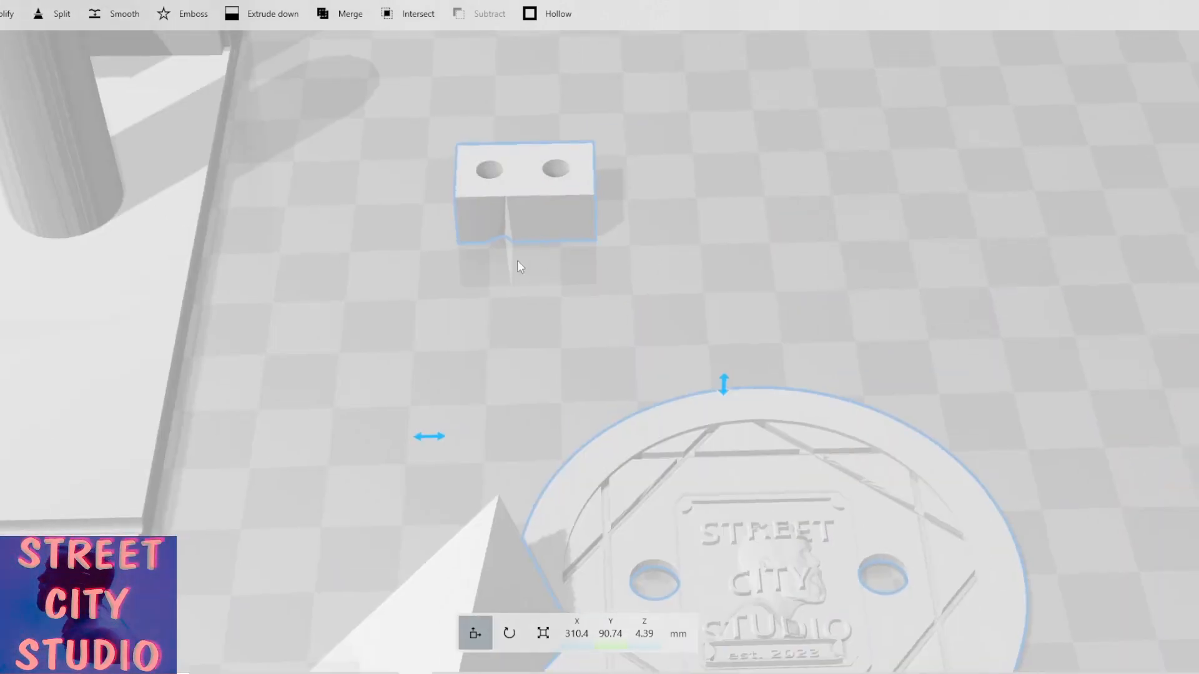
pyautogui.scroll(-2, 505, 258)
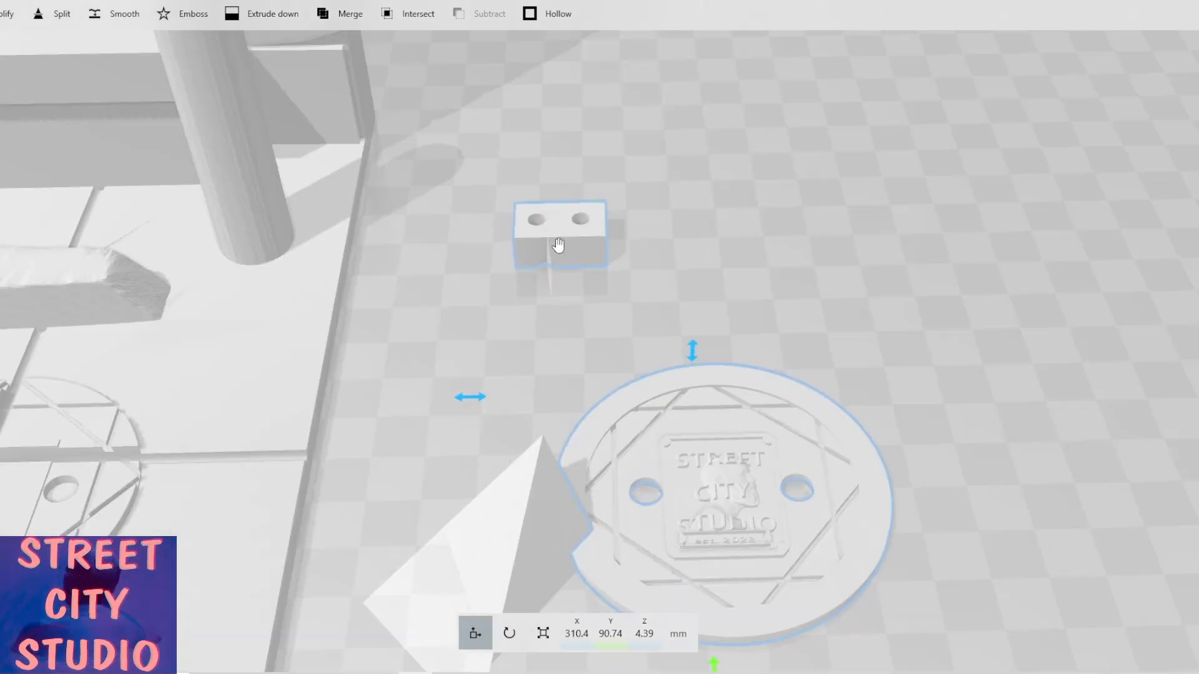
# Raise the duplicate pyramid to about Z 33 mm and move it to about Y 73 mm.
pyautogui.click(542, 472)
pyautogui.scroll(-1, 747, 507)
pyautogui.keyDown('ctrl'); pyautogui.click(748, 507); pyautogui.keyUp('ctrl')
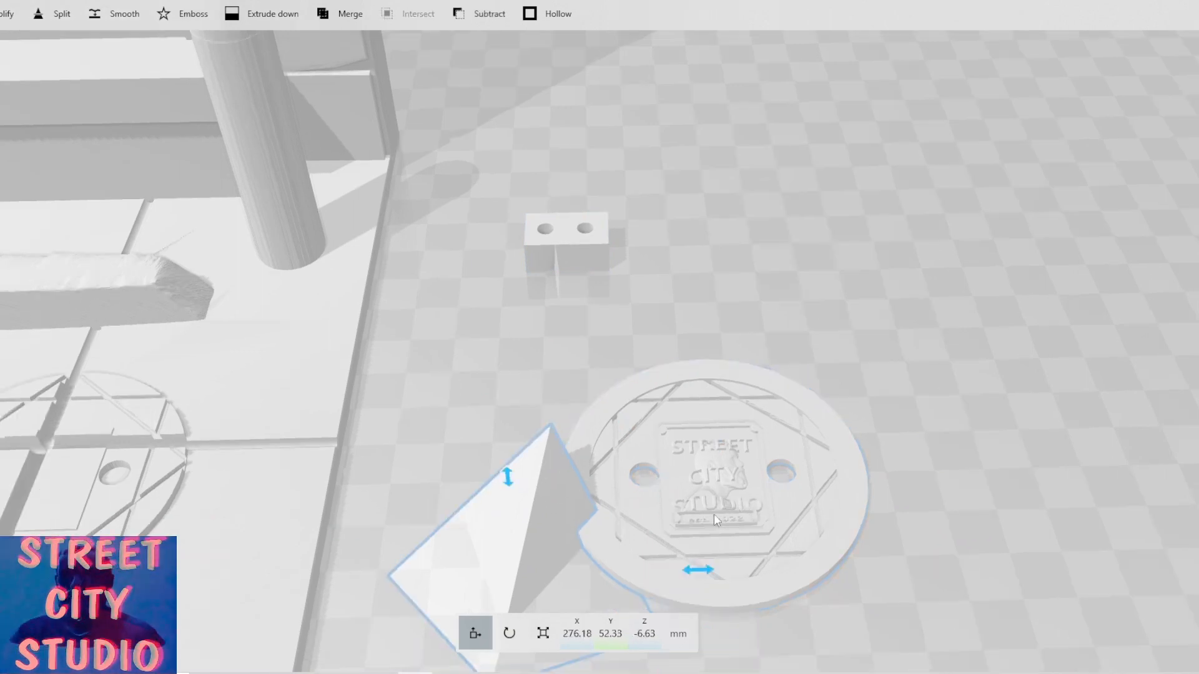
pyautogui.scroll(-2, 576, 518)
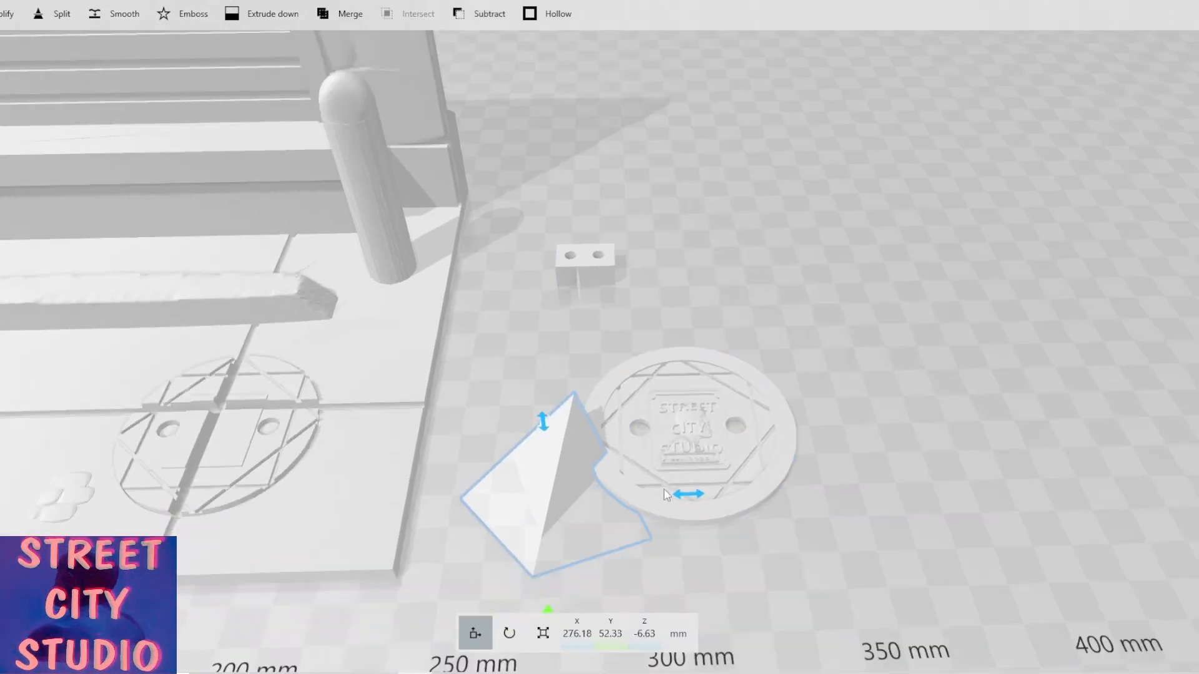
pyautogui.moveTo(568, 334); pyautogui.dragTo(558, 370)
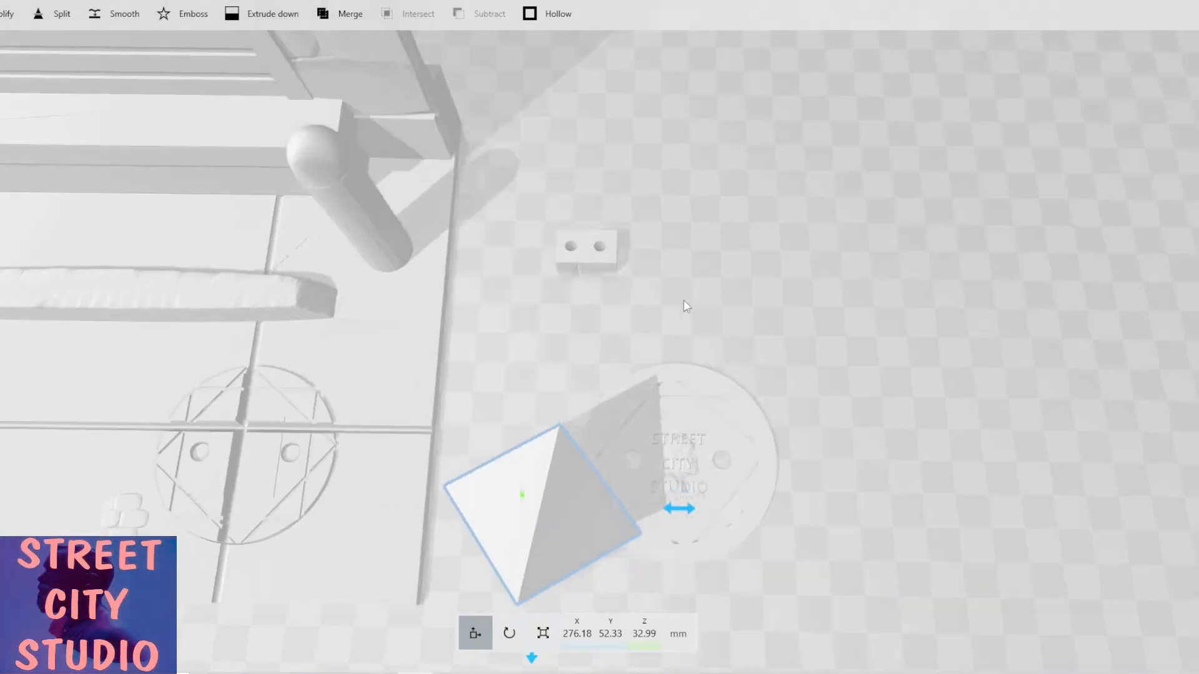
pyautogui.moveTo(684, 299); pyautogui.dragTo(796, 265)
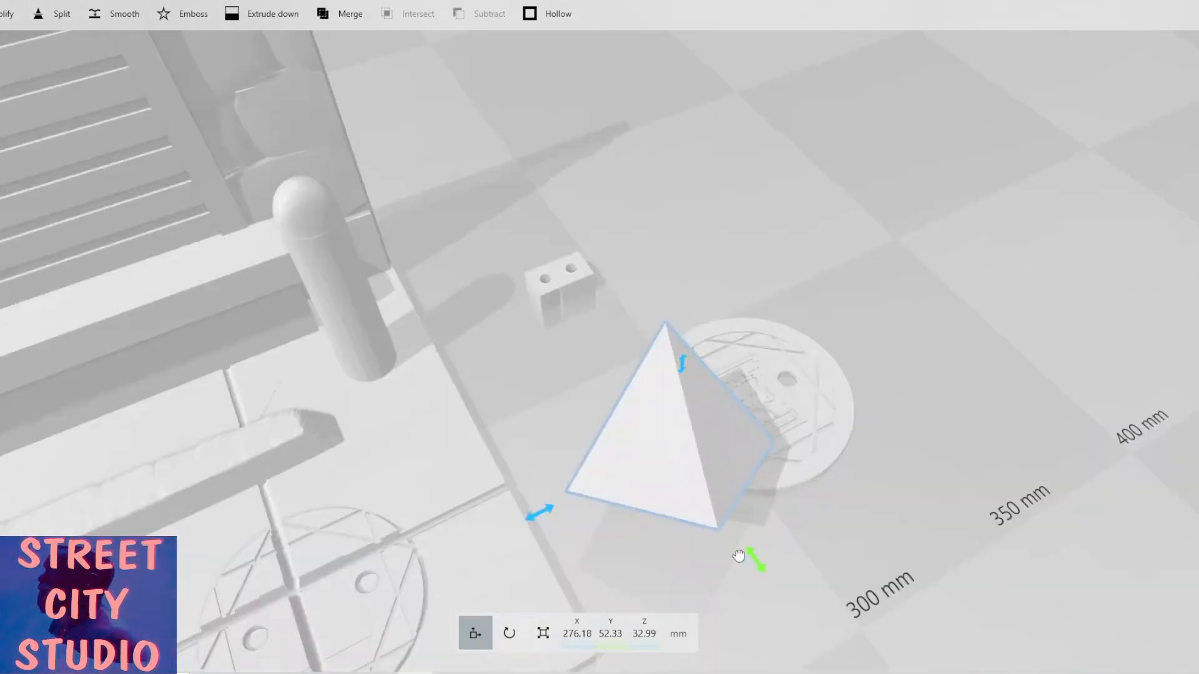
pyautogui.moveTo(743, 557); pyautogui.dragTo(671, 493)
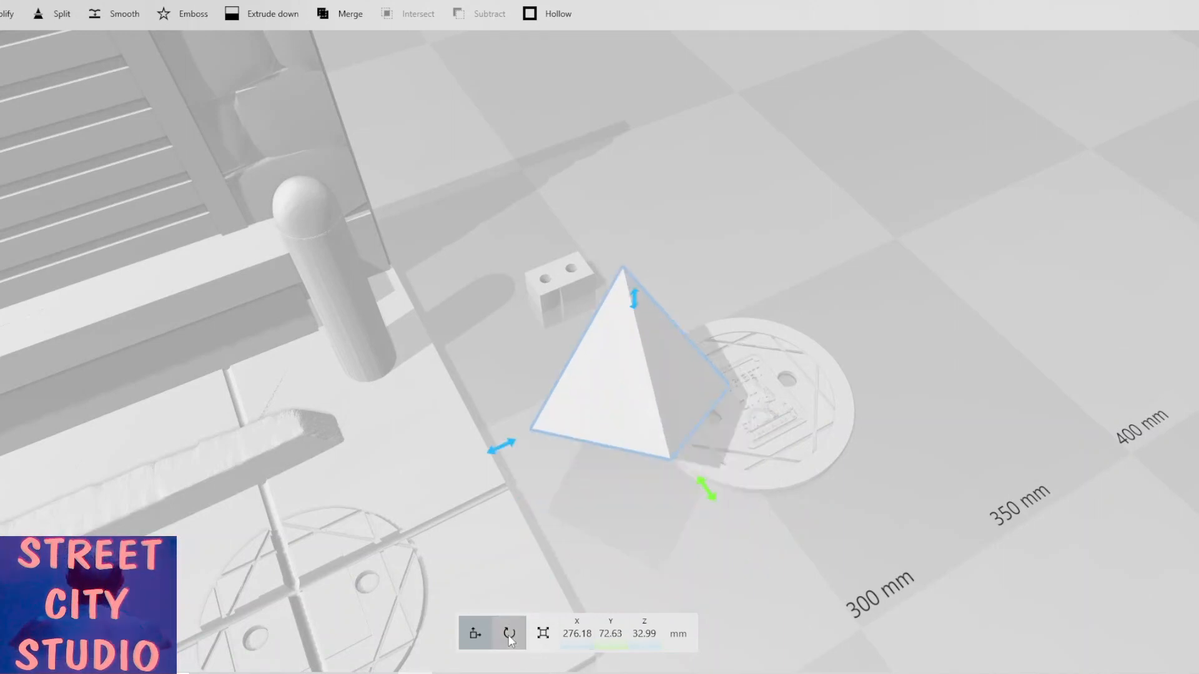
# Rotate the duplicate pyramid to 0° roll, 90° pitch and about 81° yaw.
pyautogui.click(508, 633)
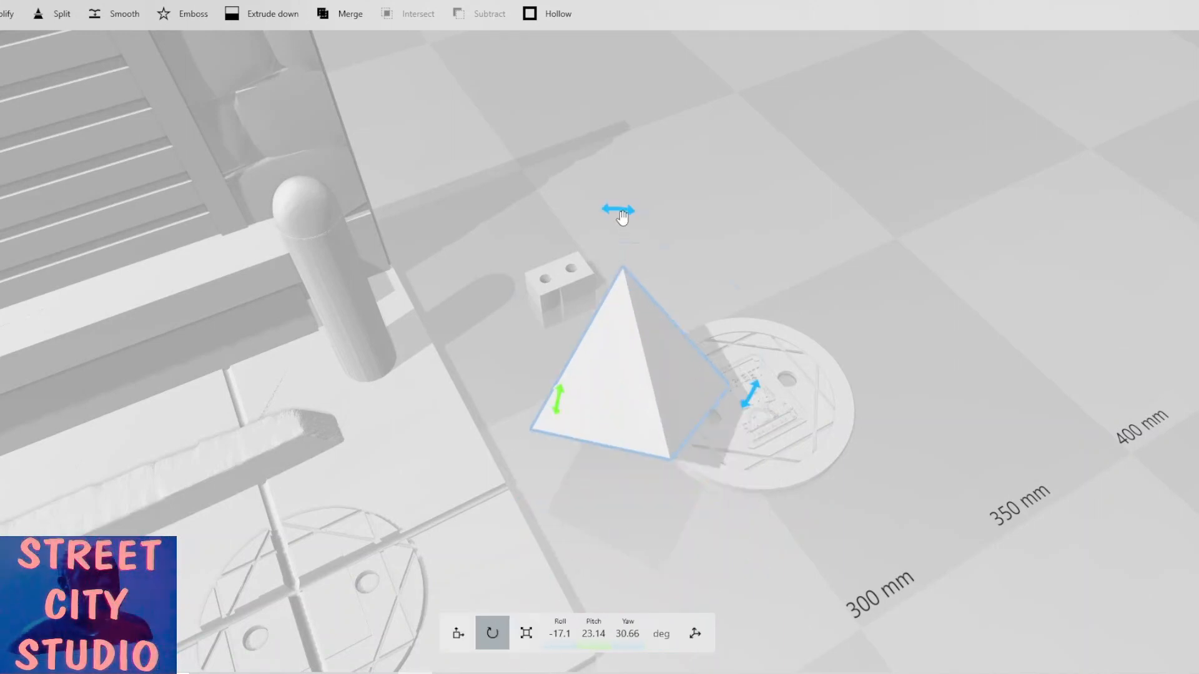
pyautogui.moveTo(560, 417); pyautogui.dragTo(583, 321)
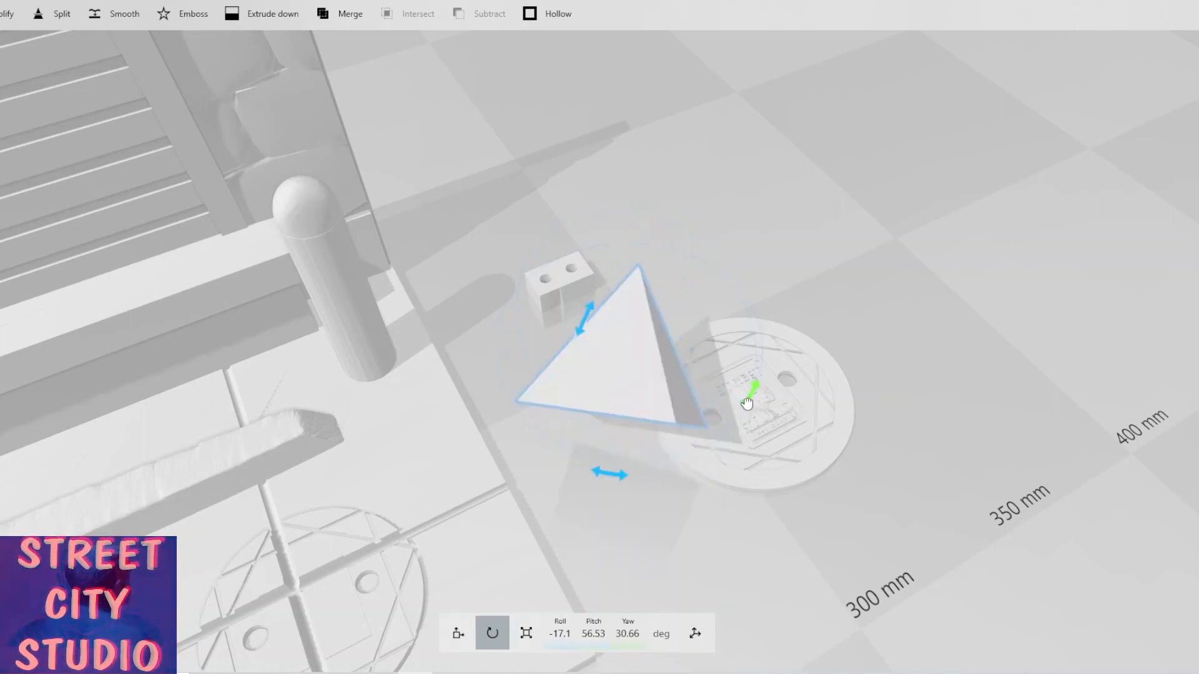
pyautogui.moveTo(748, 394); pyautogui.dragTo(713, 345)
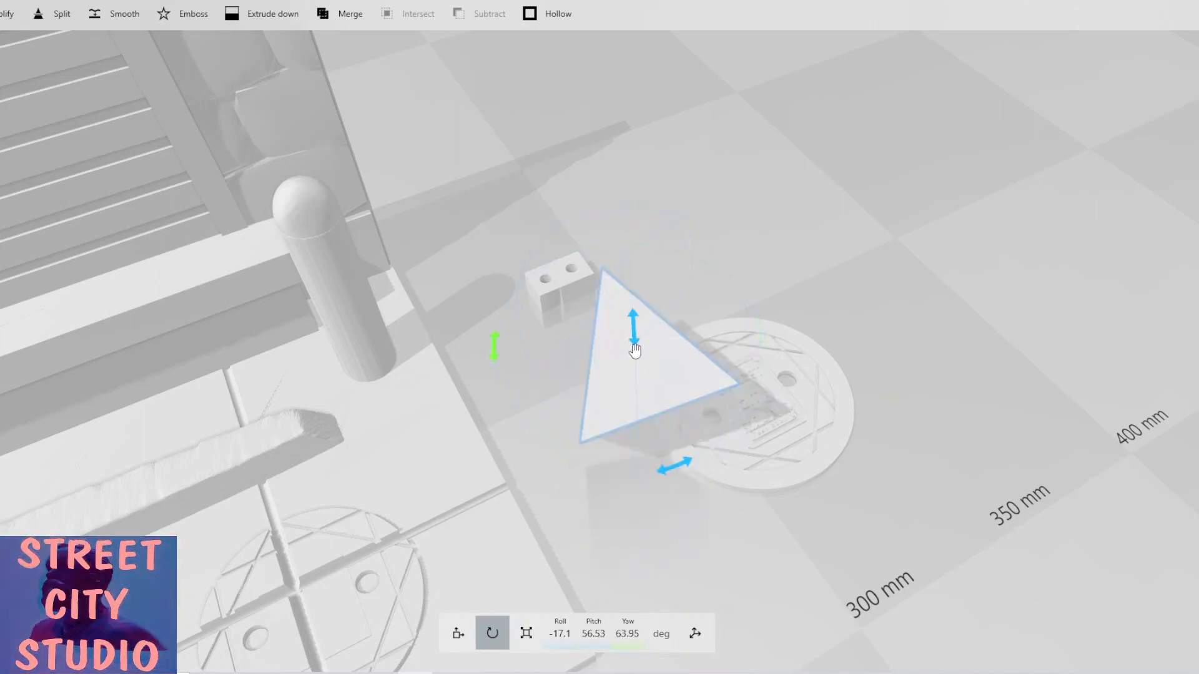
pyautogui.moveTo(625, 310); pyautogui.dragTo(604, 260)
pyautogui.moveTo(336, 318); pyautogui.dragTo(60, 238)
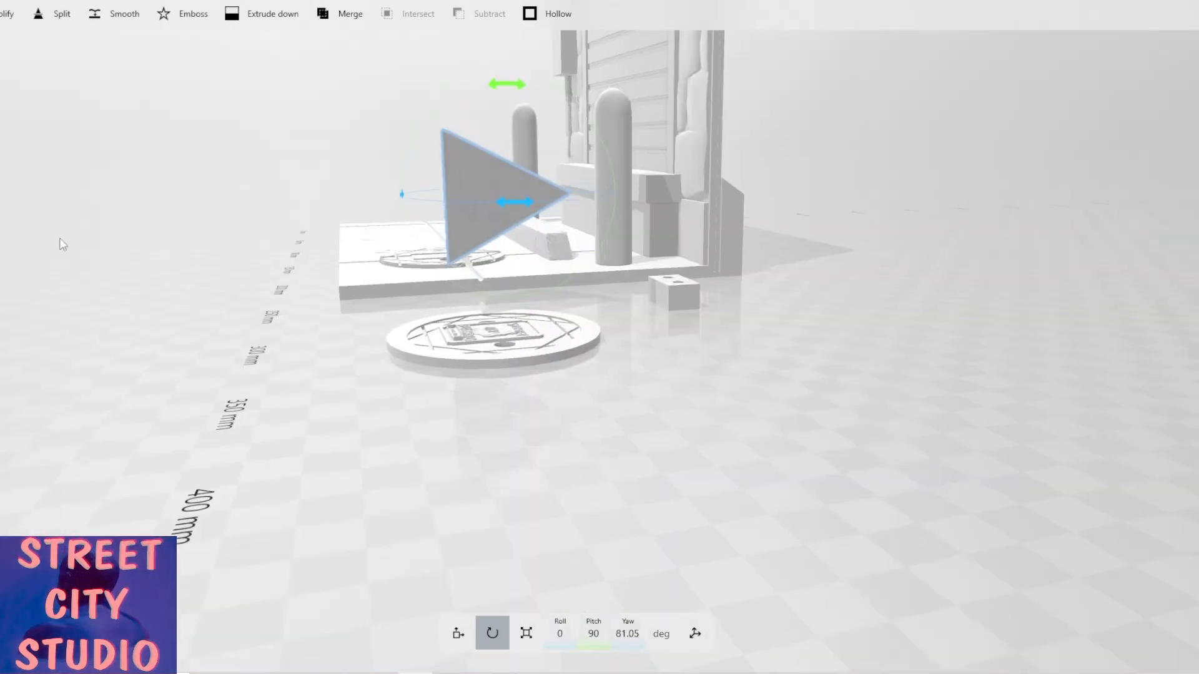
# Move the rotated pyramid against the drilled block, to about X 285 mm, Y 111 mm and Z 6 mm.
pyautogui.click(458, 633)
pyautogui.moveTo(502, 172); pyautogui.dragTo(501, 176)
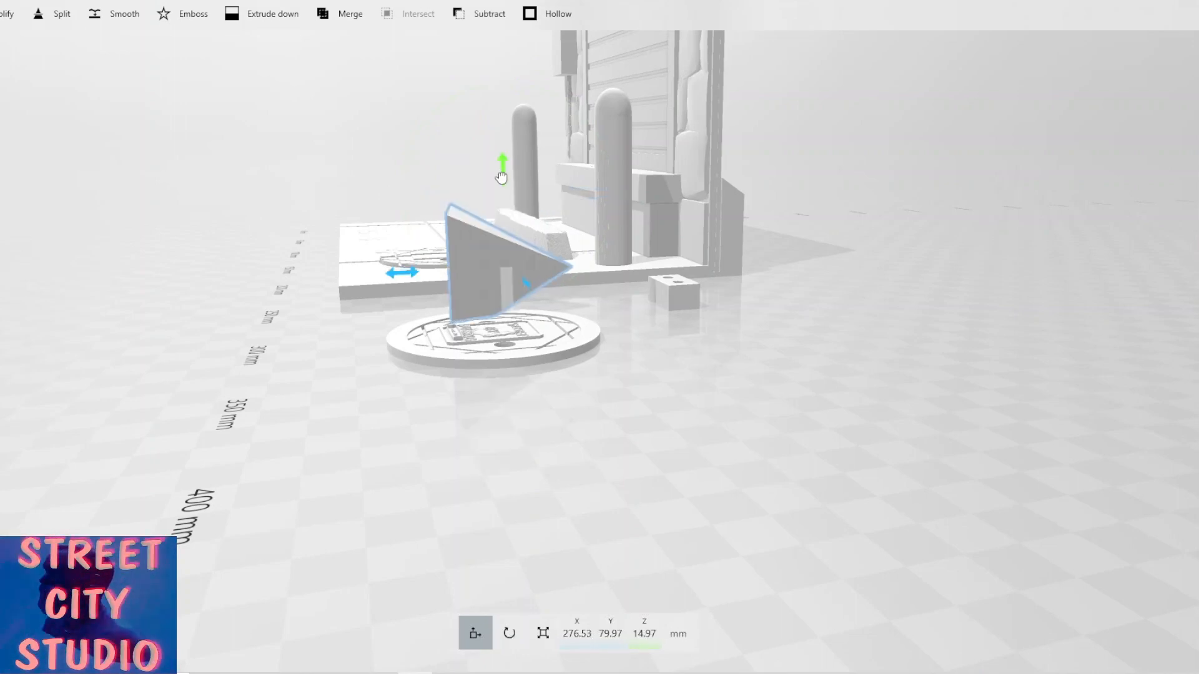
pyautogui.moveTo(573, 443); pyautogui.dragTo(512, 575)
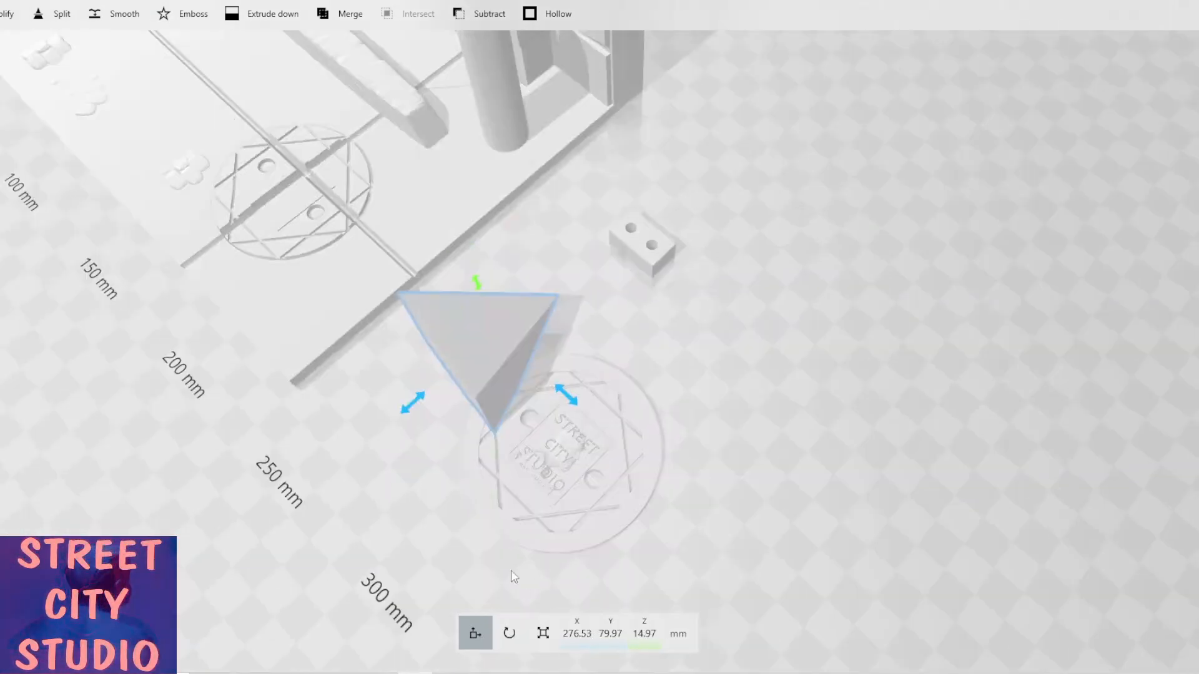
pyautogui.moveTo(493, 375); pyautogui.dragTo(511, 362)
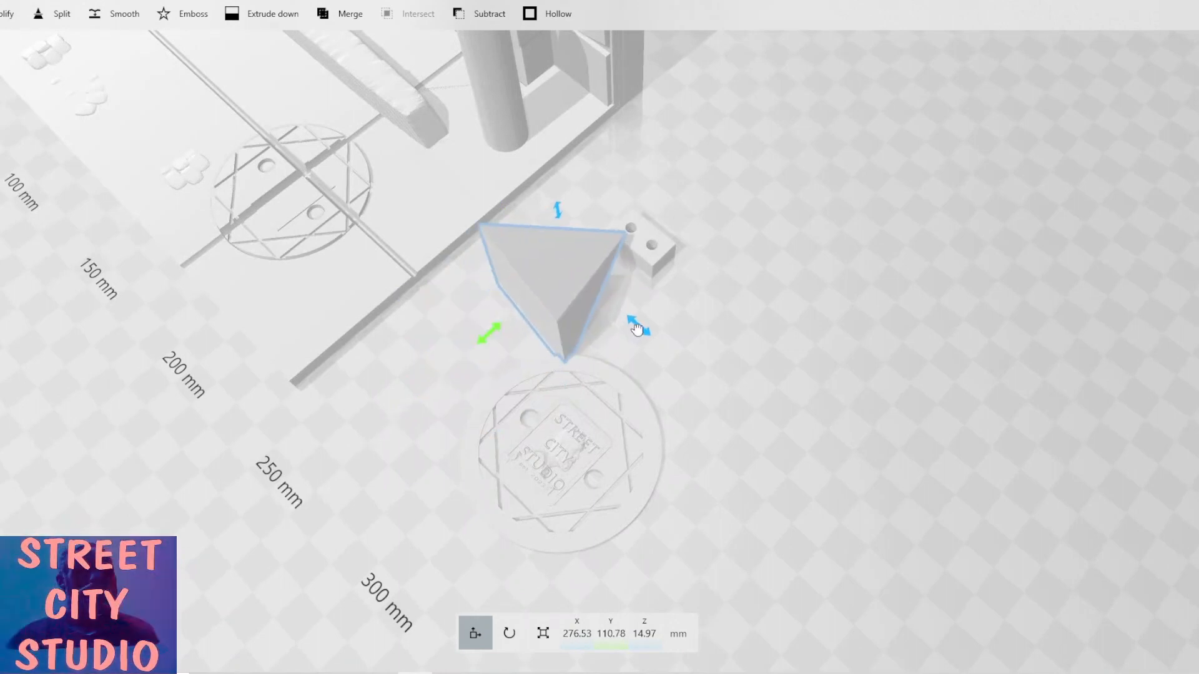
pyautogui.moveTo(673, 347); pyautogui.dragTo(667, 346)
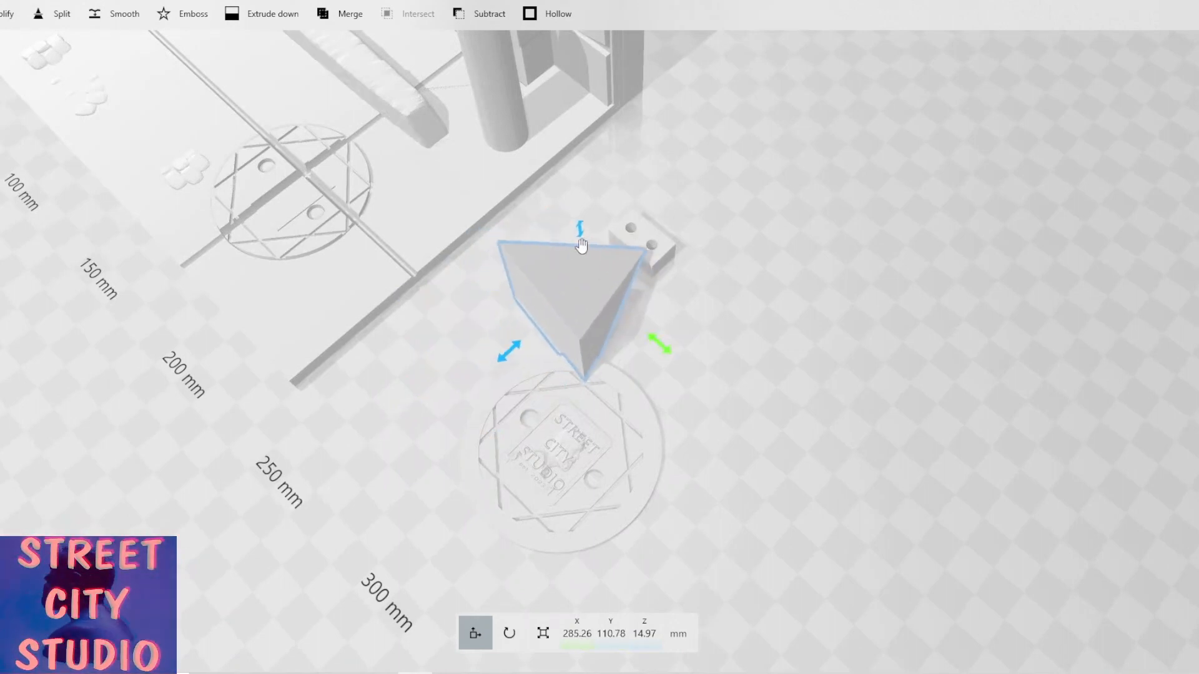
pyautogui.moveTo(577, 232); pyautogui.dragTo(578, 245)
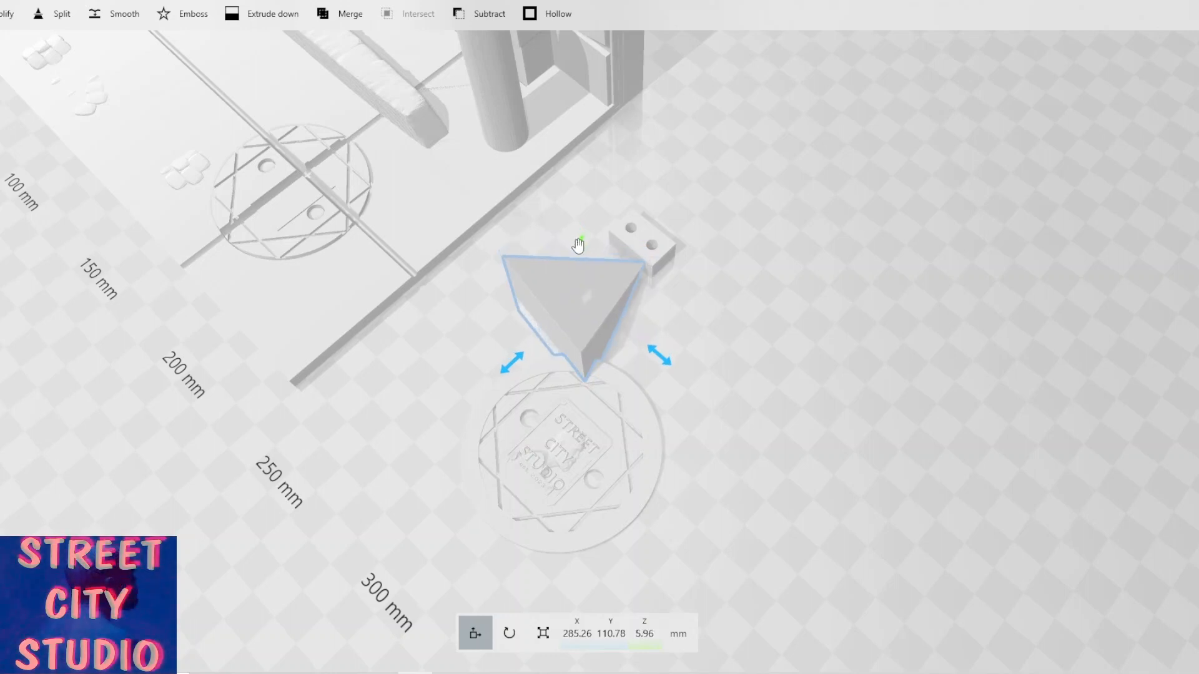
pyautogui.scroll(5, 642, 327)
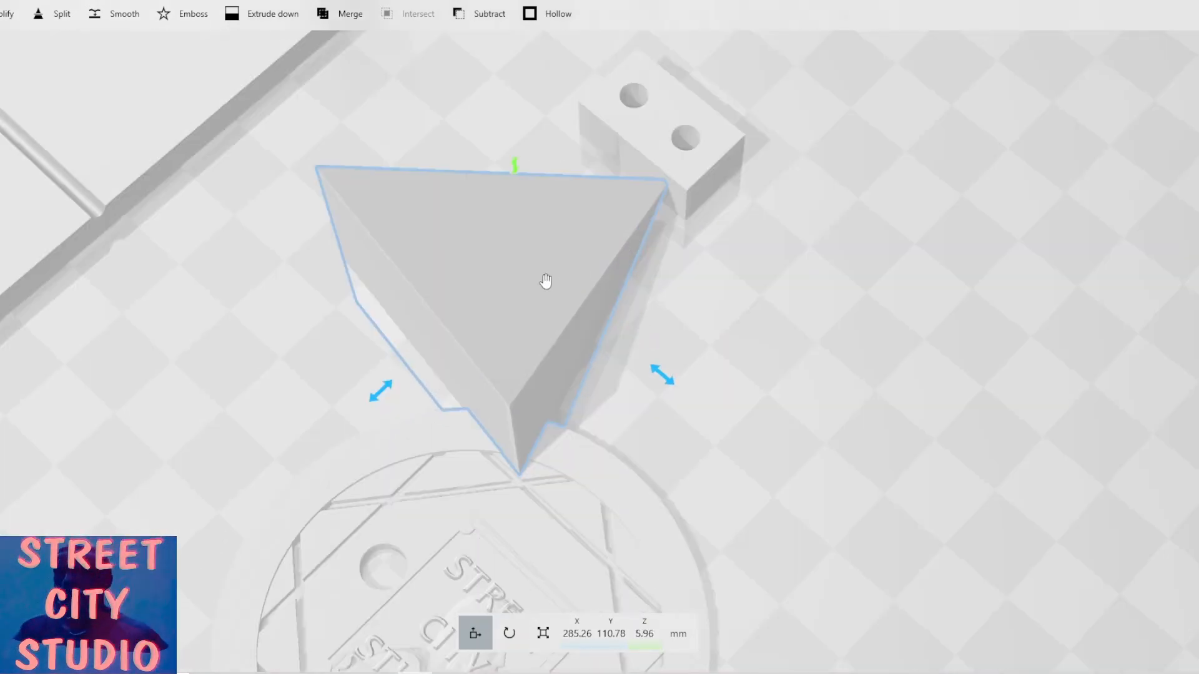
# Duplicate the rotated pyramid and move the manhole cover away from the drilled block.
pyautogui.click(50, 1)
pyautogui.click(18, 23)
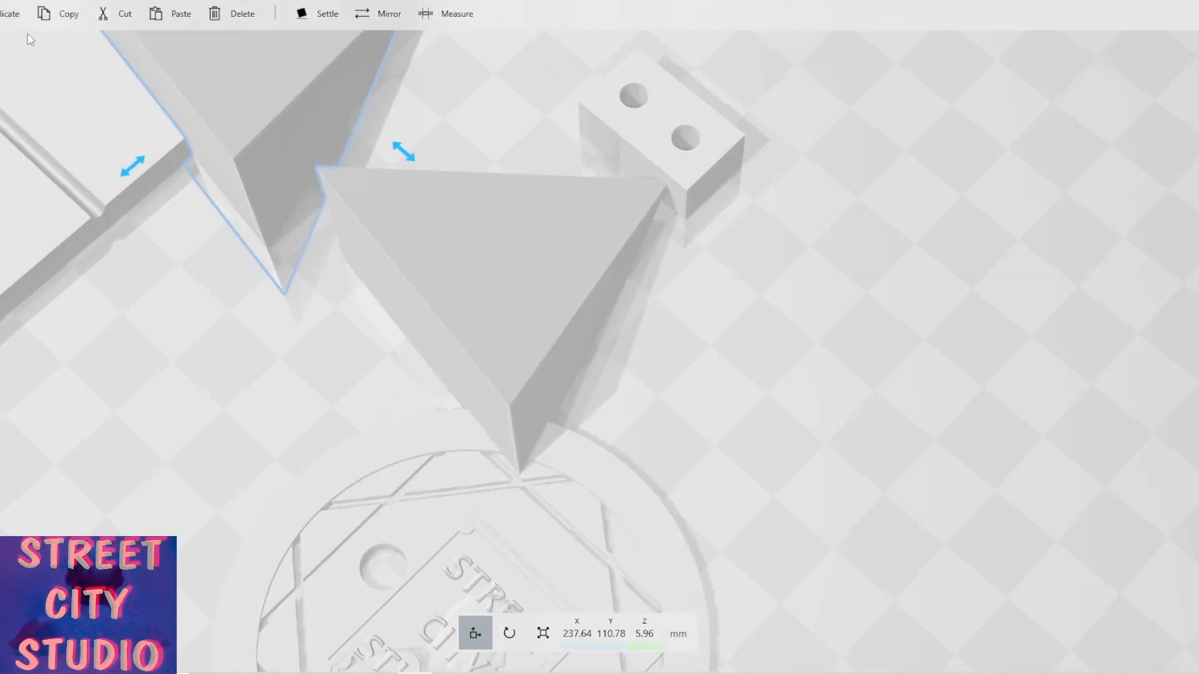
pyautogui.click(265, 143)
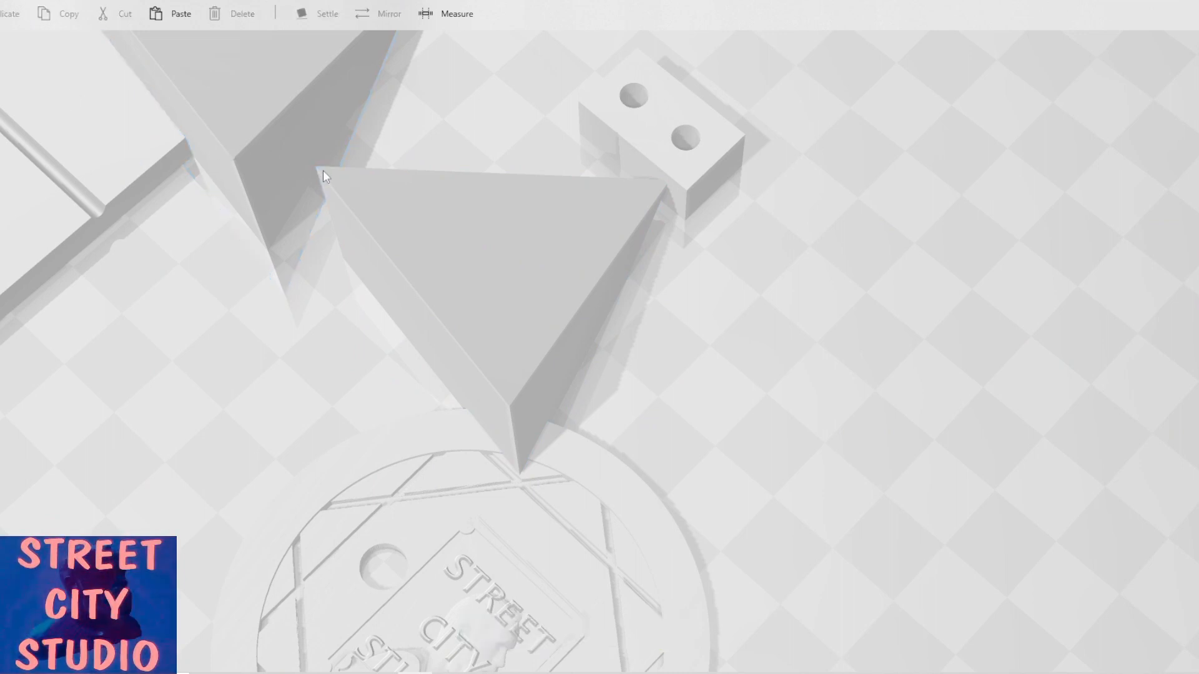
pyautogui.scroll(-5, 284, 169)
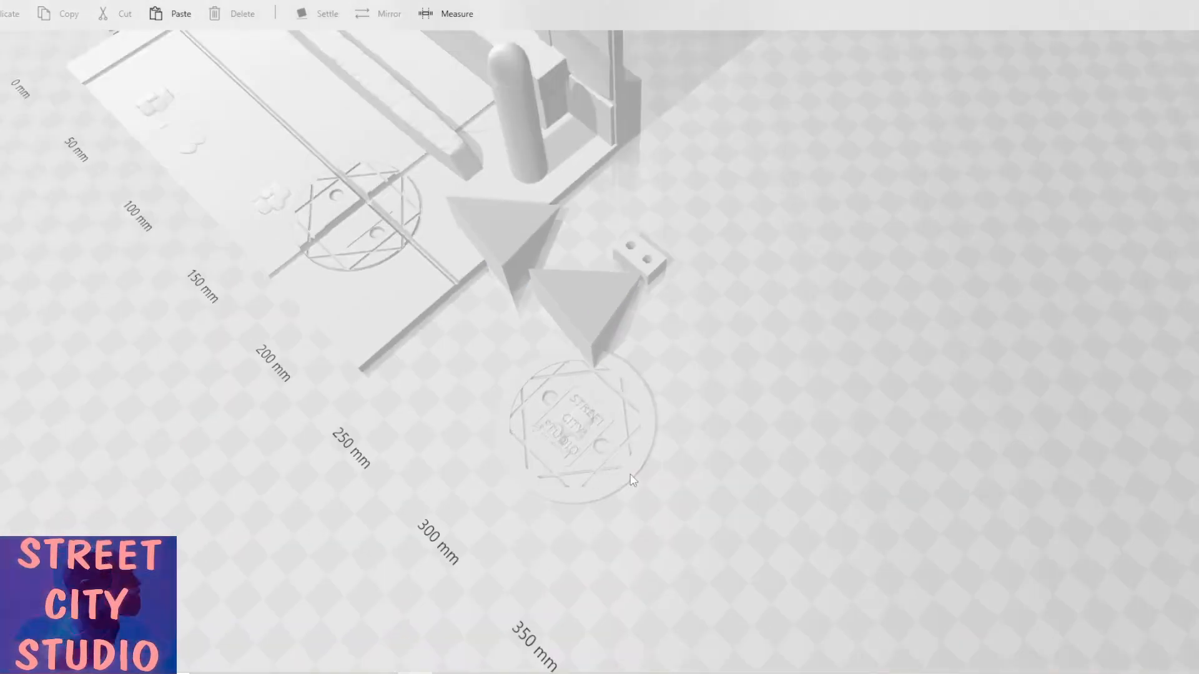
pyautogui.click(632, 480)
pyautogui.moveTo(632, 480); pyautogui.dragTo(792, 622)
# Move the spare pyramid copy away from the drilled block.
pyautogui.click(516, 240)
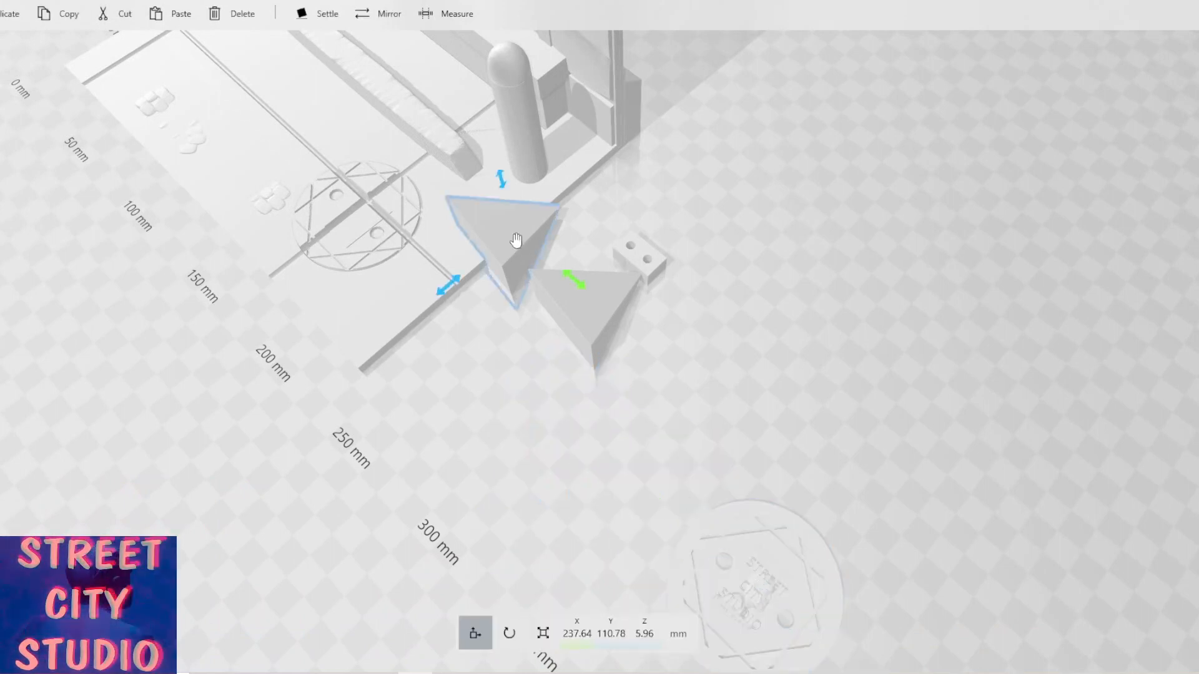
pyautogui.moveTo(583, 290); pyautogui.dragTo(816, 514)
pyautogui.click(565, 387)
pyautogui.scroll(5, 563, 382)
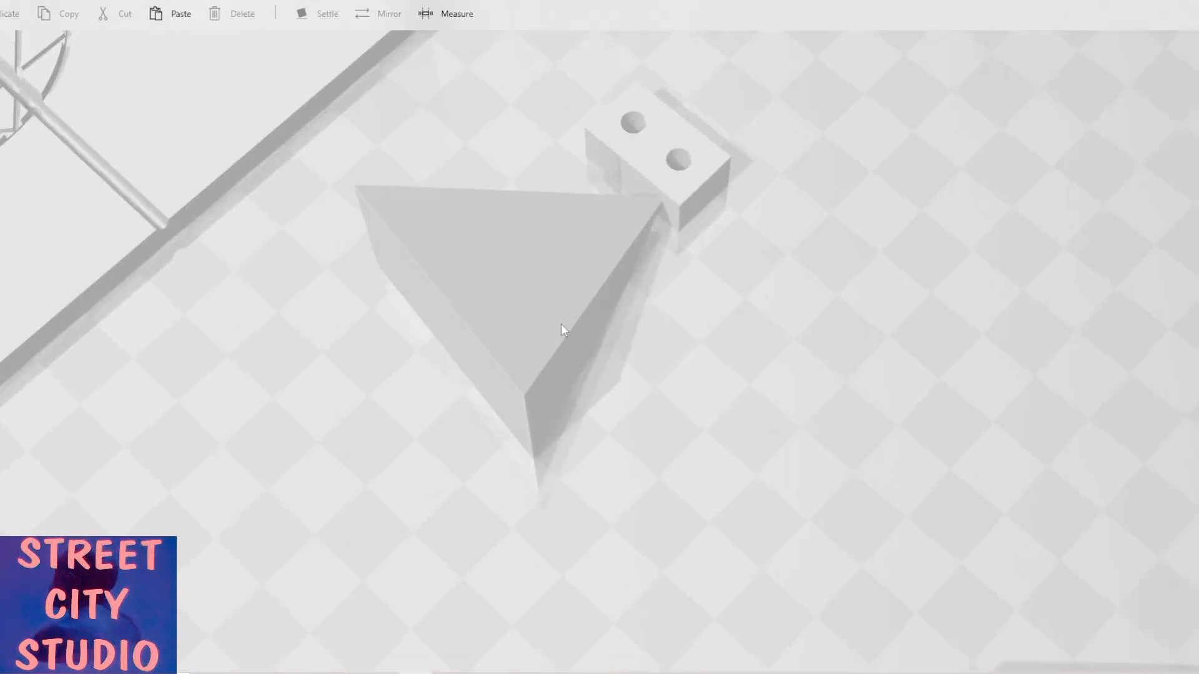
# Subtract the rotated pyramid from the drilled block to cut an angled notch.
pyautogui.click(561, 325)
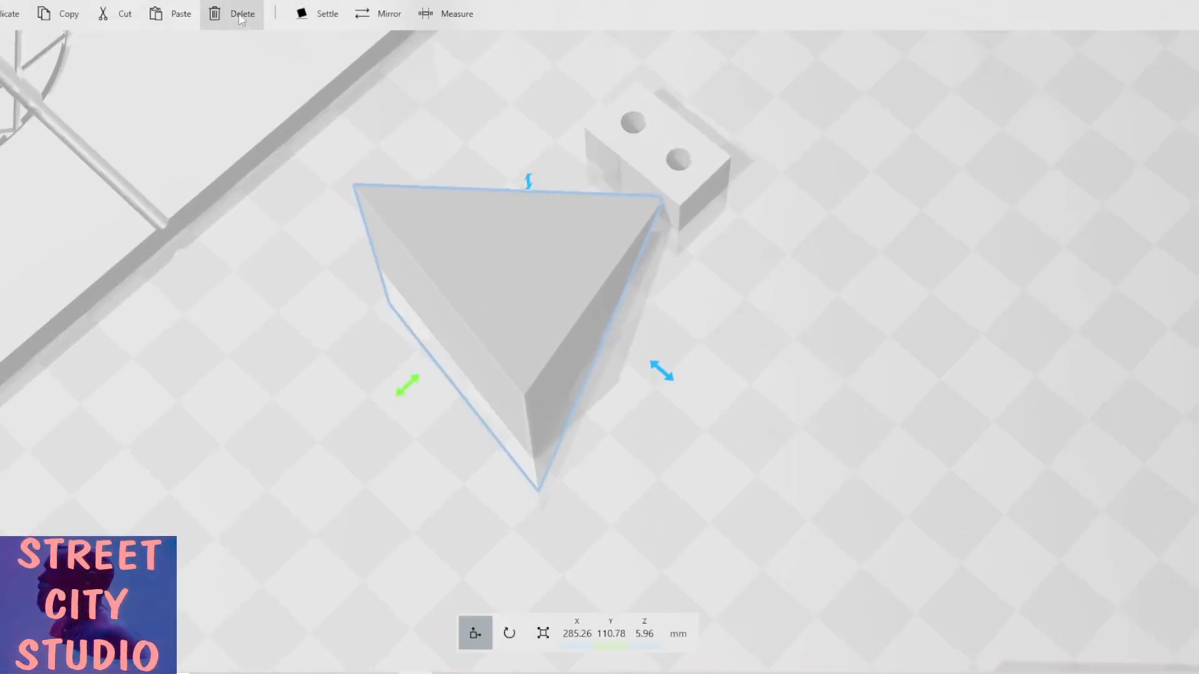
pyautogui.scroll(-5, 244, 14)
pyautogui.click(481, 14)
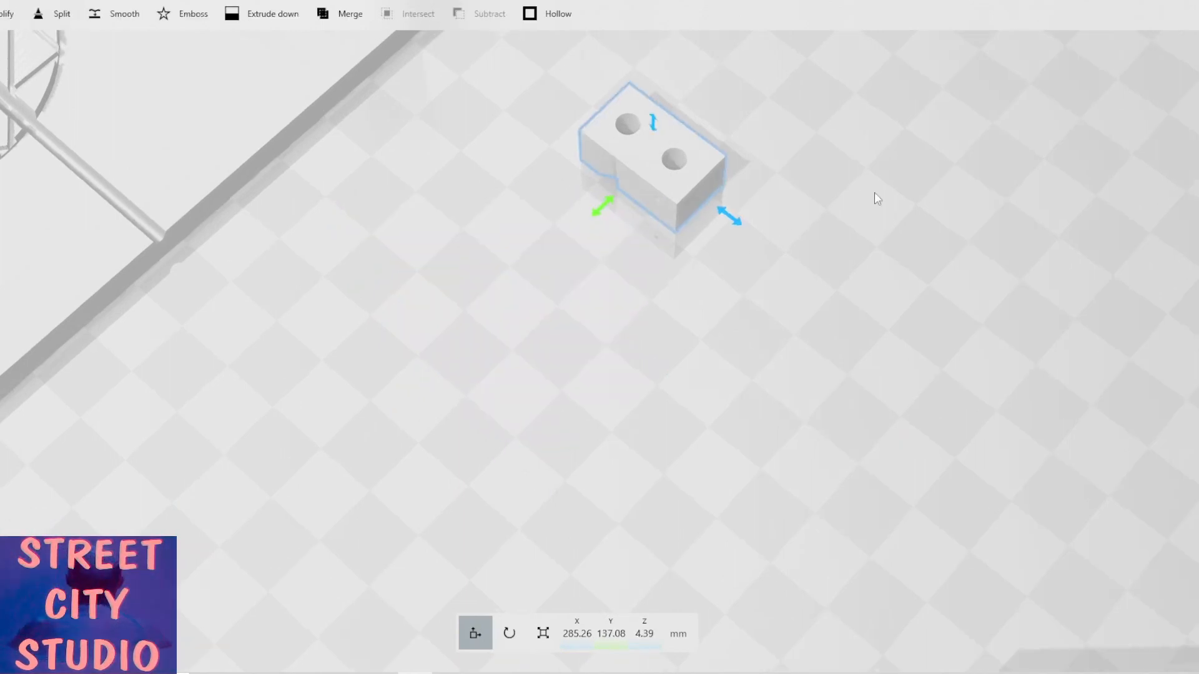
pyautogui.moveTo(874, 193); pyautogui.dragTo(757, 285)
pyautogui.scroll(5, 753, 284)
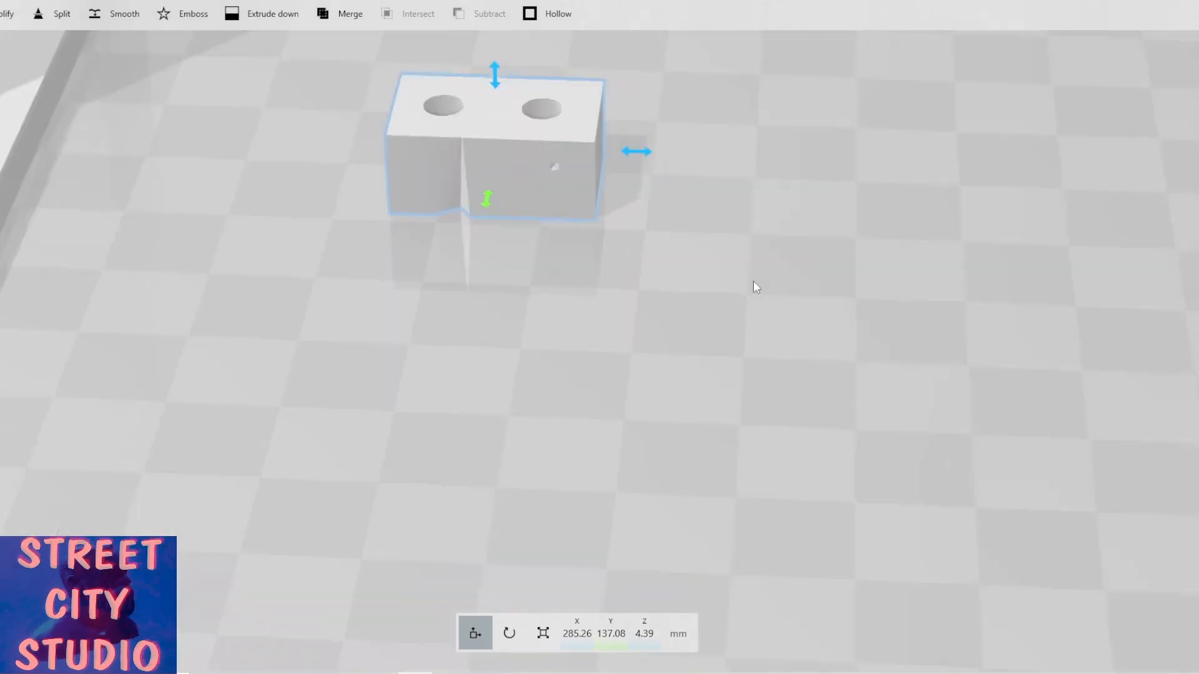
pyautogui.scroll(-5, 615, 251)
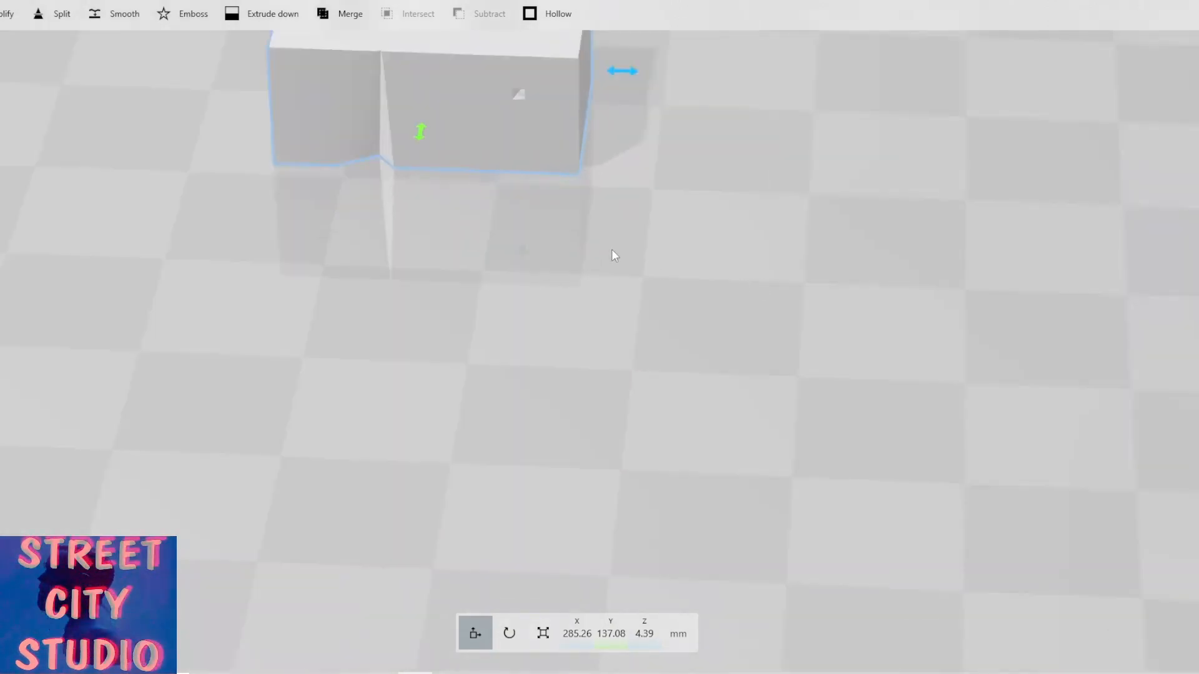
pyautogui.scroll(-2, 700, 285)
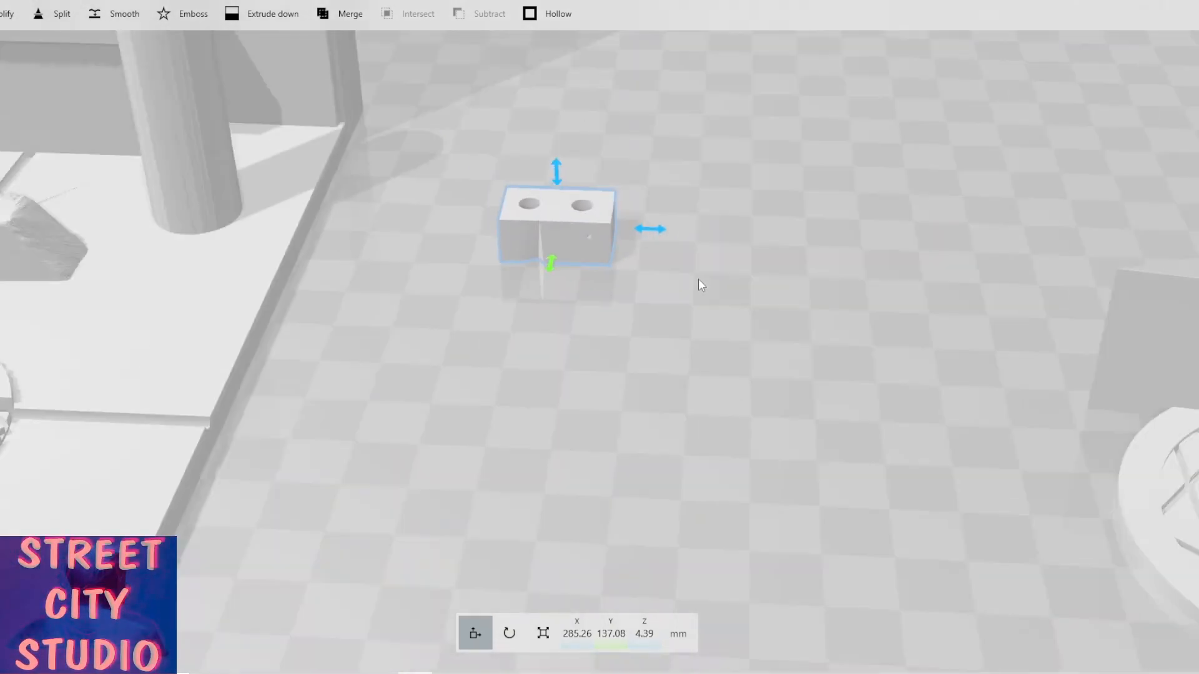
# Move the pyramid copy against the drilled block's side, to about X 281 mm, Y 111 mm and Z 3.5 mm.
pyautogui.scroll(-2, 850, 290)
pyautogui.moveTo(872, 317); pyautogui.dragTo(791, 324)
pyautogui.click(999, 377)
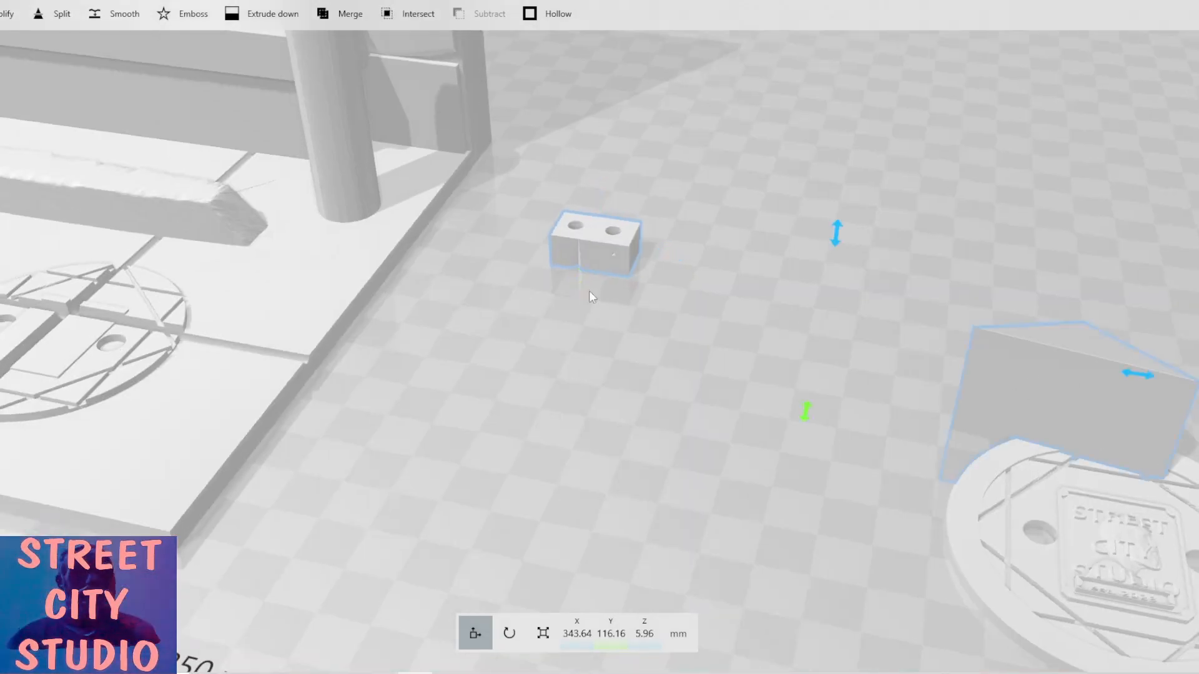
pyautogui.keyDown('ctrl'); pyautogui.click(605, 249); pyautogui.keyUp('ctrl')
pyautogui.moveTo(933, 360); pyautogui.dragTo(552, 342)
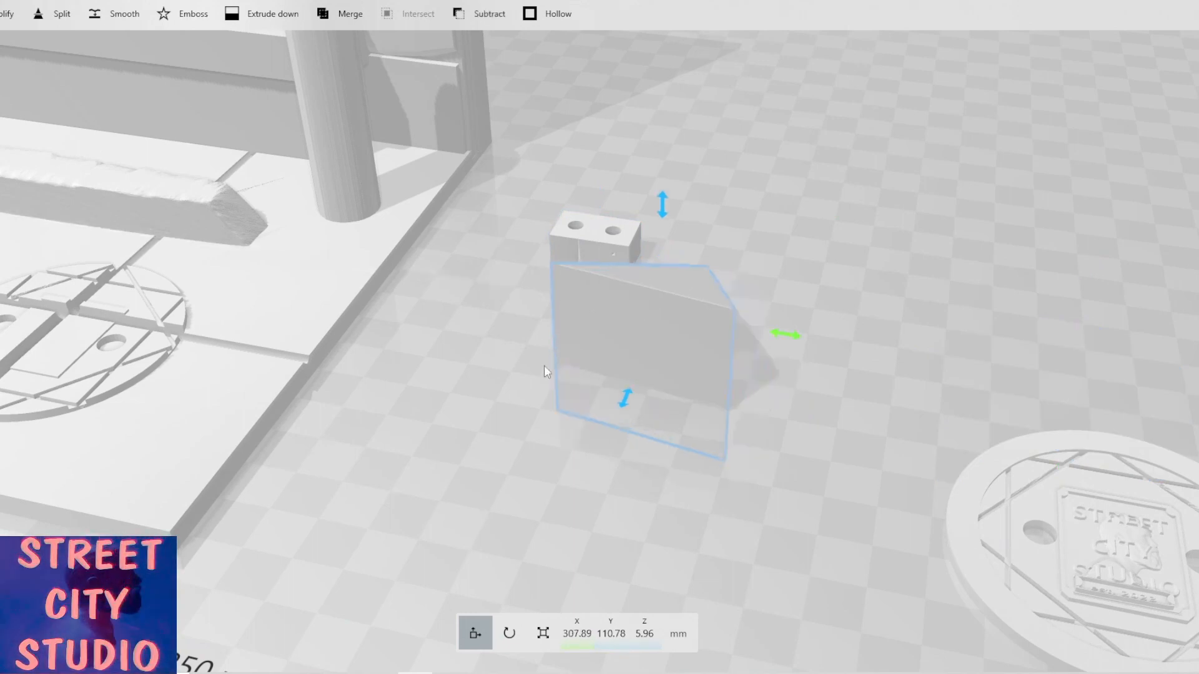
pyautogui.moveTo(660, 445); pyautogui.dragTo(643, 396, button='right')
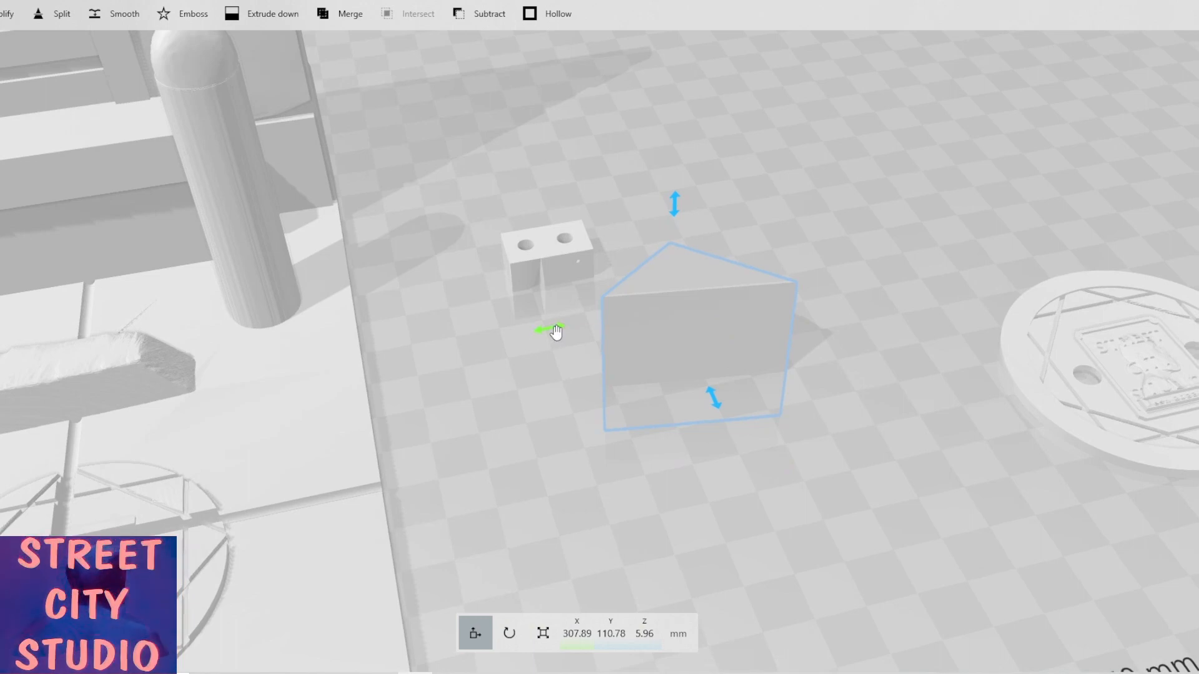
pyautogui.moveTo(549, 328); pyautogui.dragTo(432, 366)
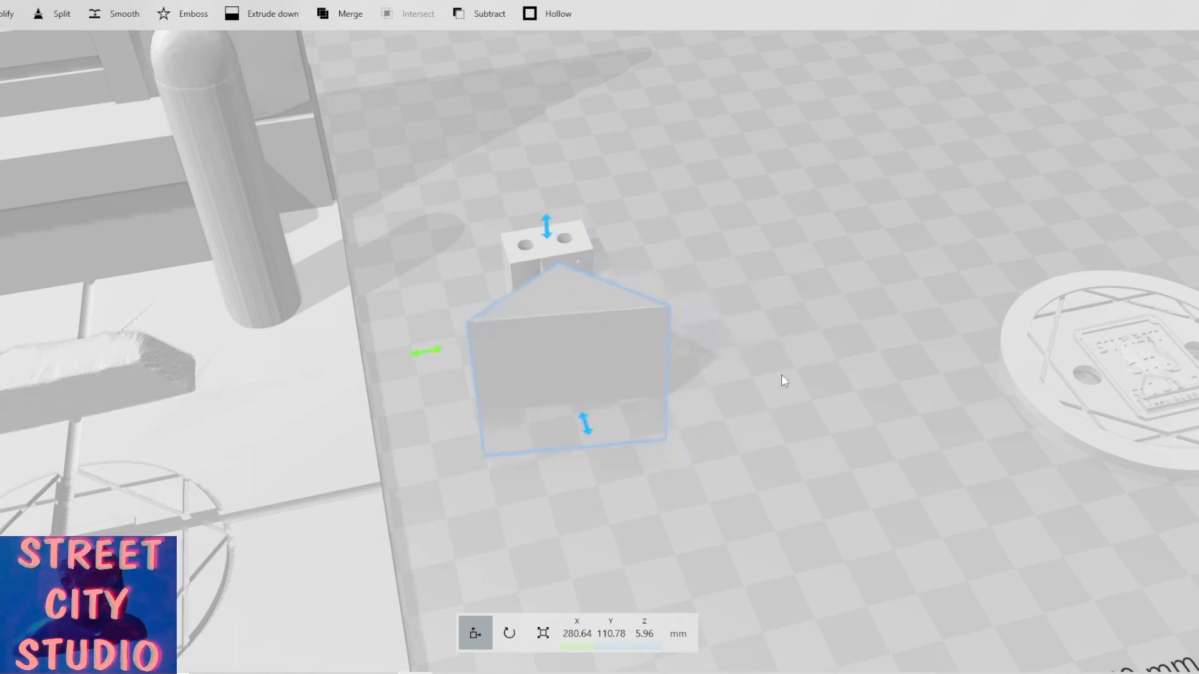
pyautogui.moveTo(785, 380); pyautogui.dragTo(407, 339, button='right')
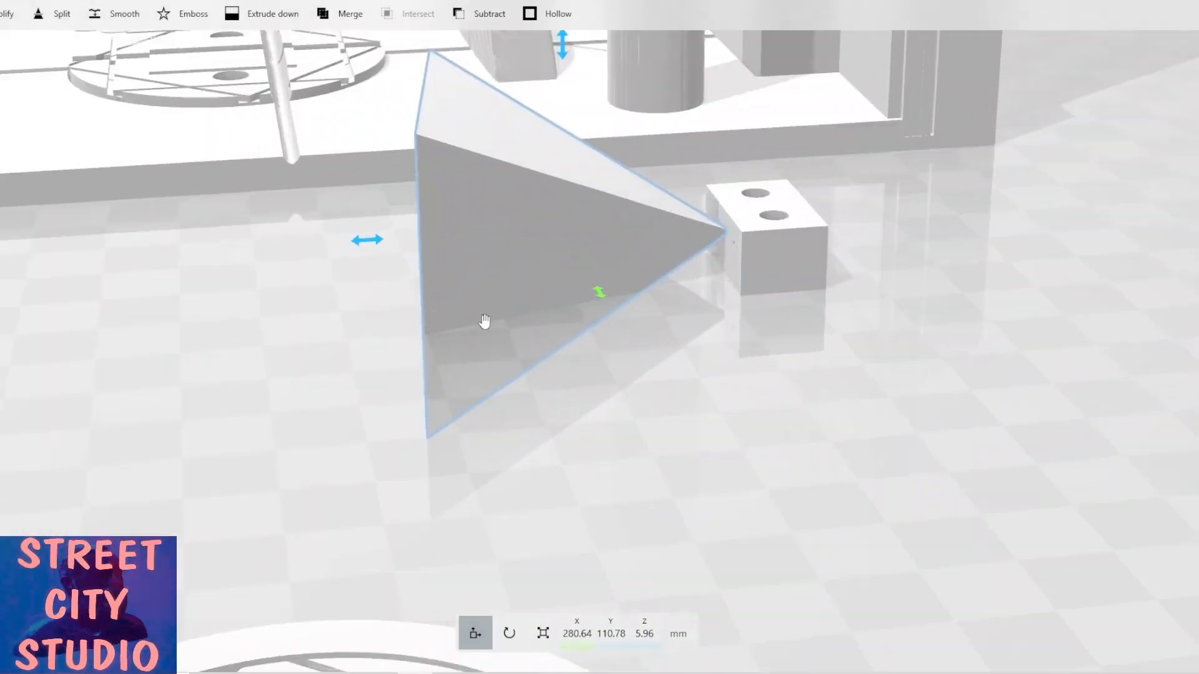
pyautogui.scroll(-1, 525, 349)
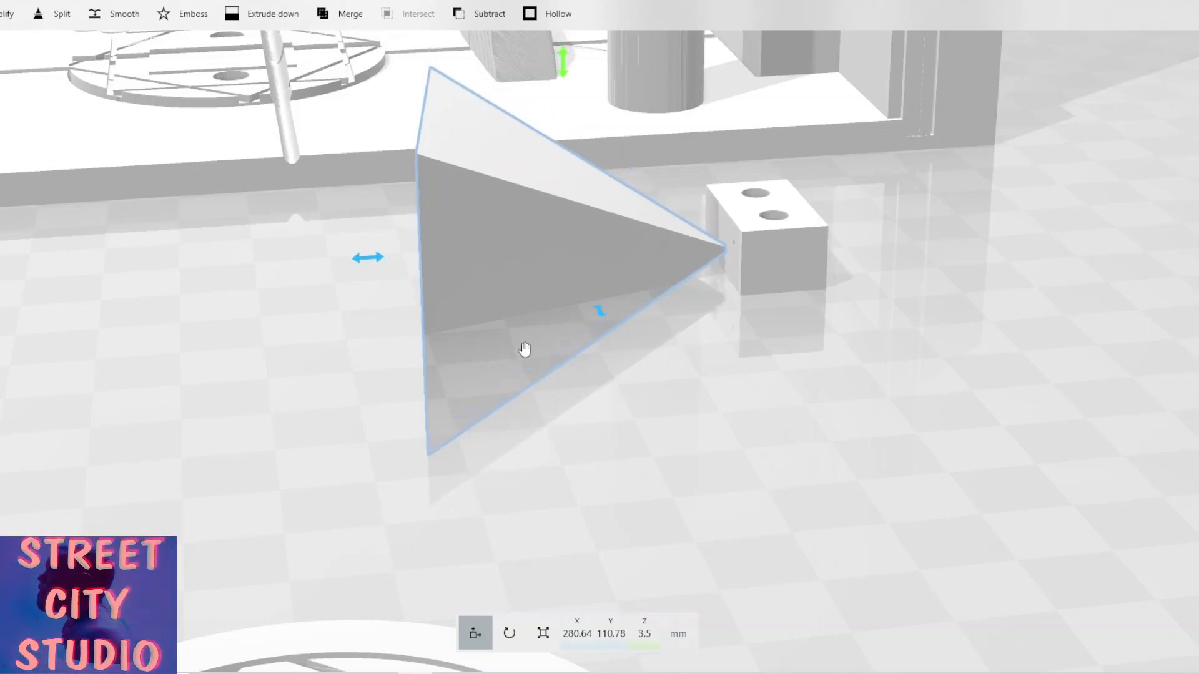
# Duplicate the pyramid and subtract the original from the drilled block to cut another angled notch.
pyautogui.click(87, 1)
pyautogui.click(9, 15)
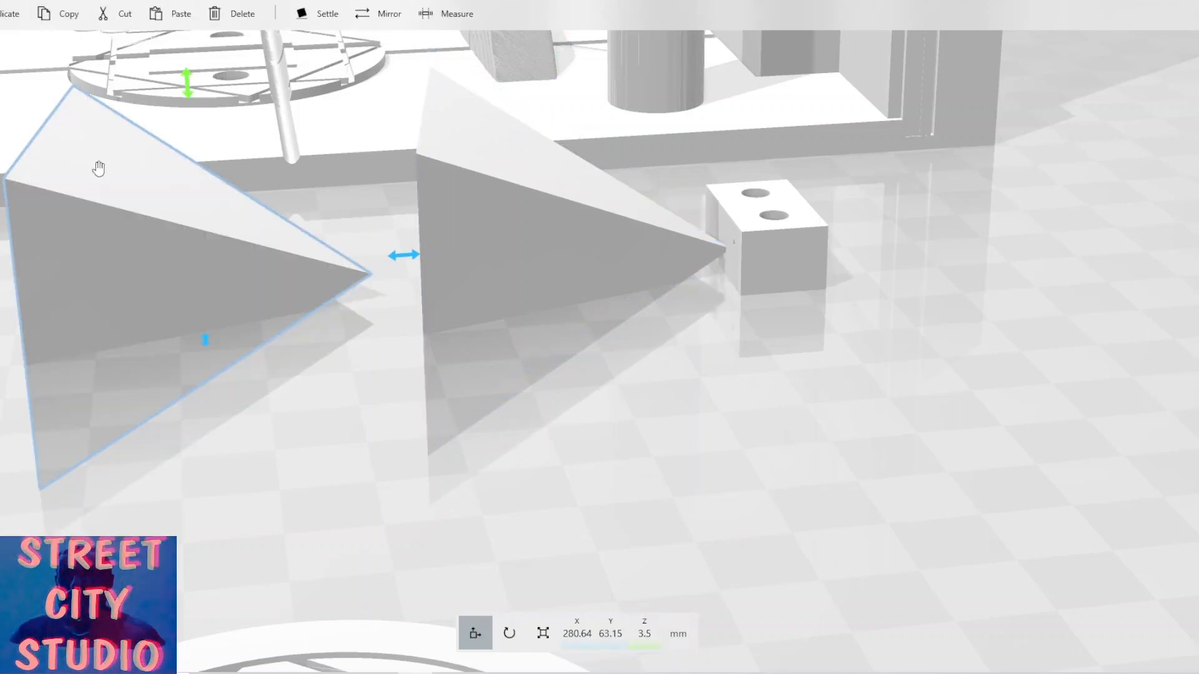
pyautogui.click(394, 174)
pyautogui.click(490, 193)
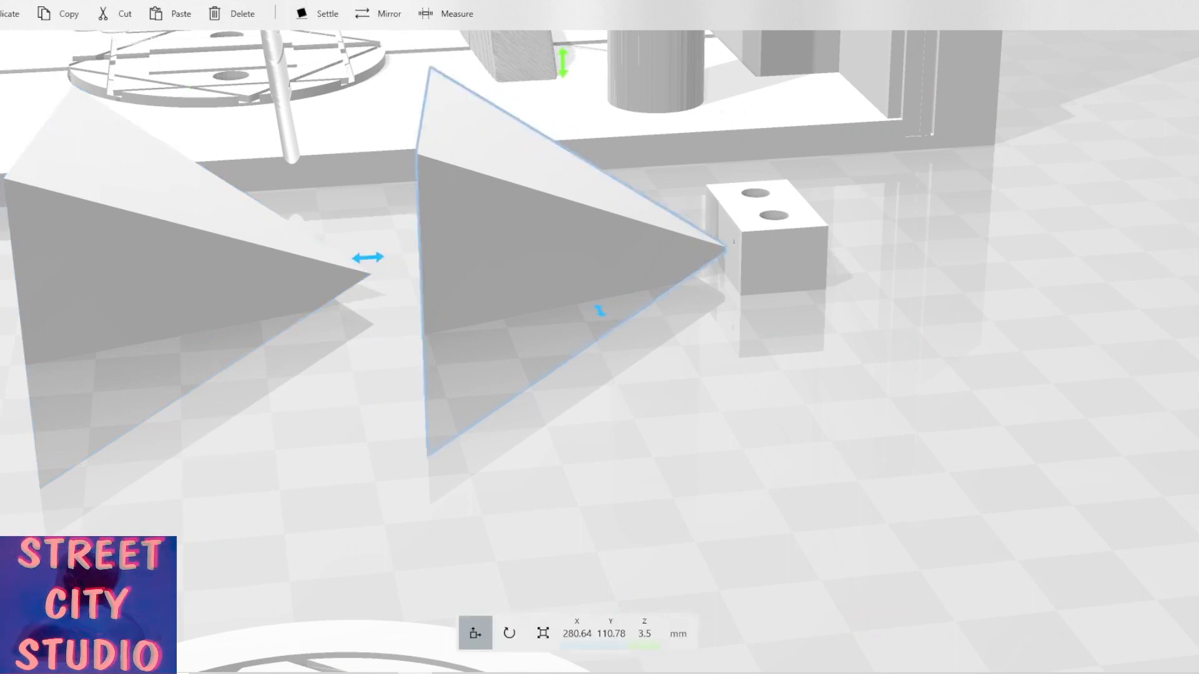
pyautogui.click(134, 0)
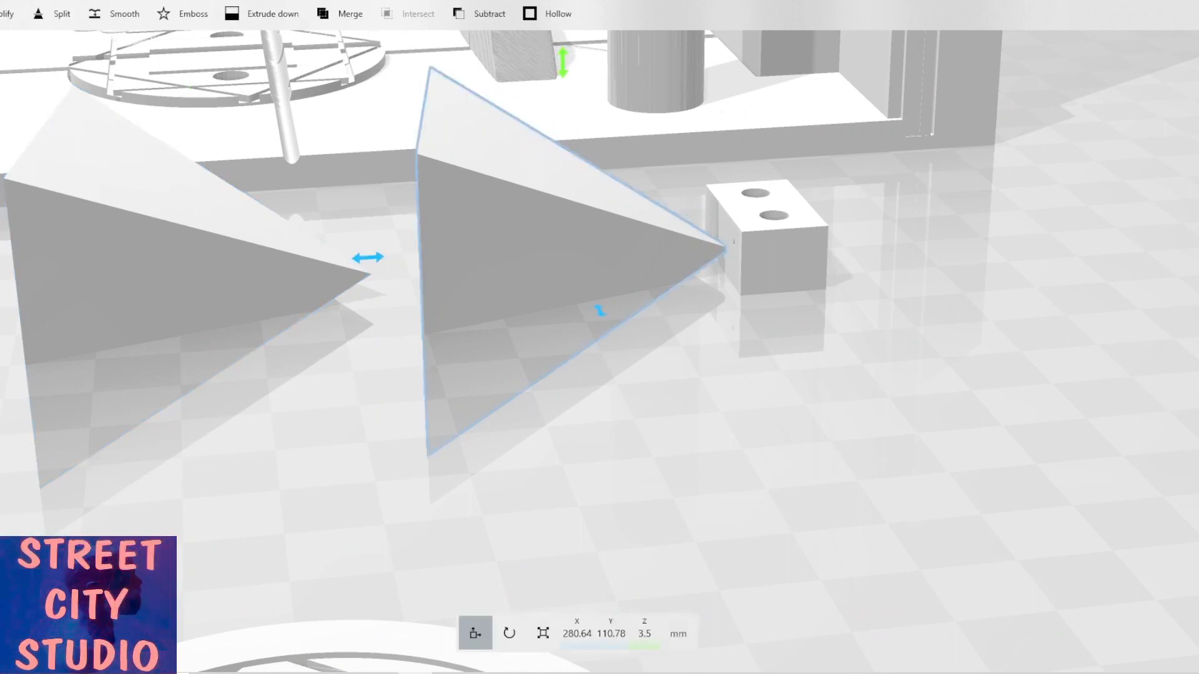
pyautogui.click(478, 18)
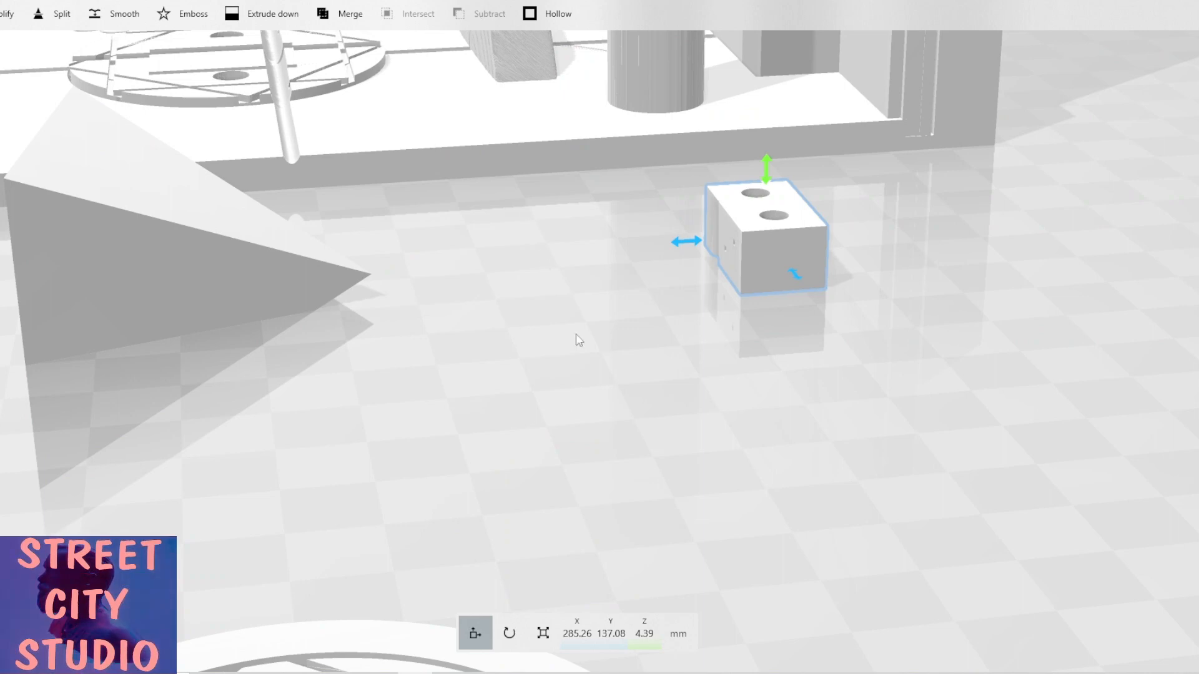
# Rotate the remaining pyramid copy so it lies tilted on its side, at about Roll -180°, Pitch 32°.
pyautogui.click(394, 268)
pyautogui.click(290, 308)
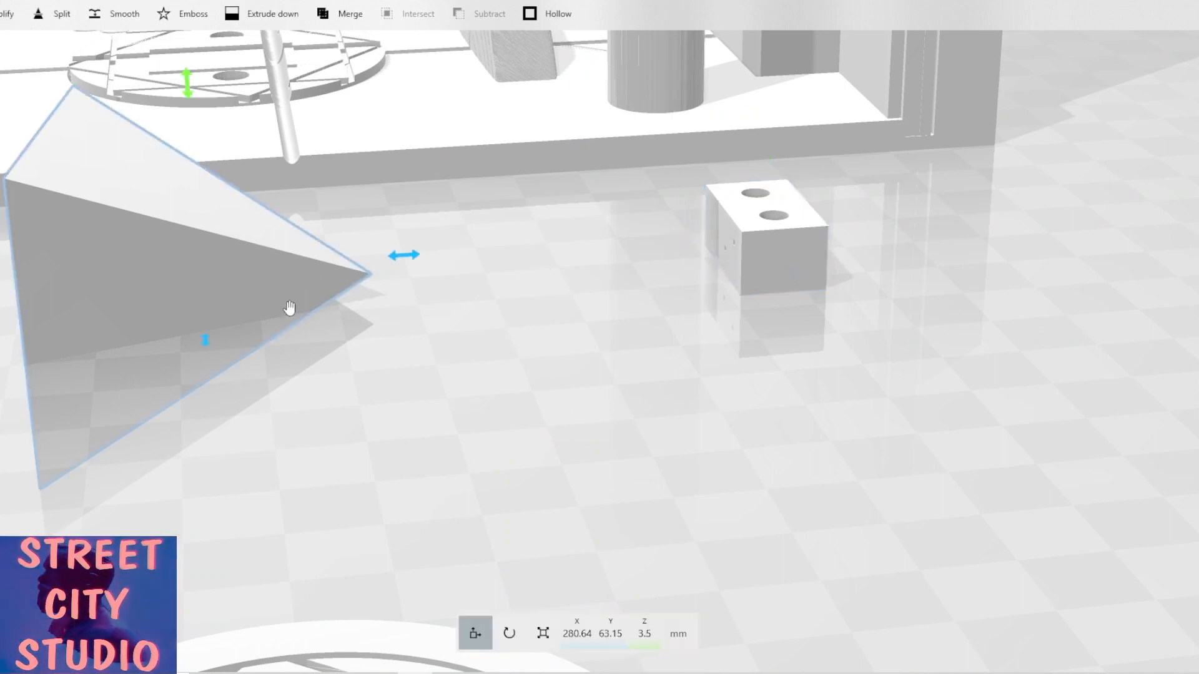
pyautogui.scroll(-5, 382, 293)
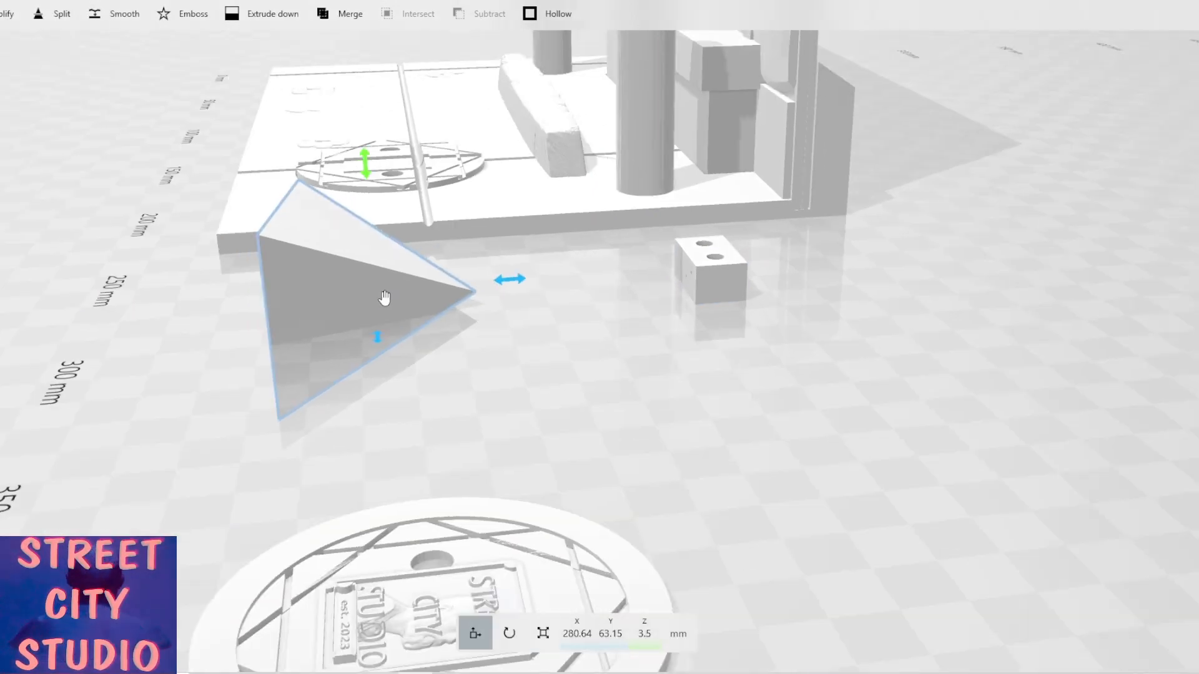
pyautogui.moveTo(592, 330); pyautogui.dragTo(704, 334)
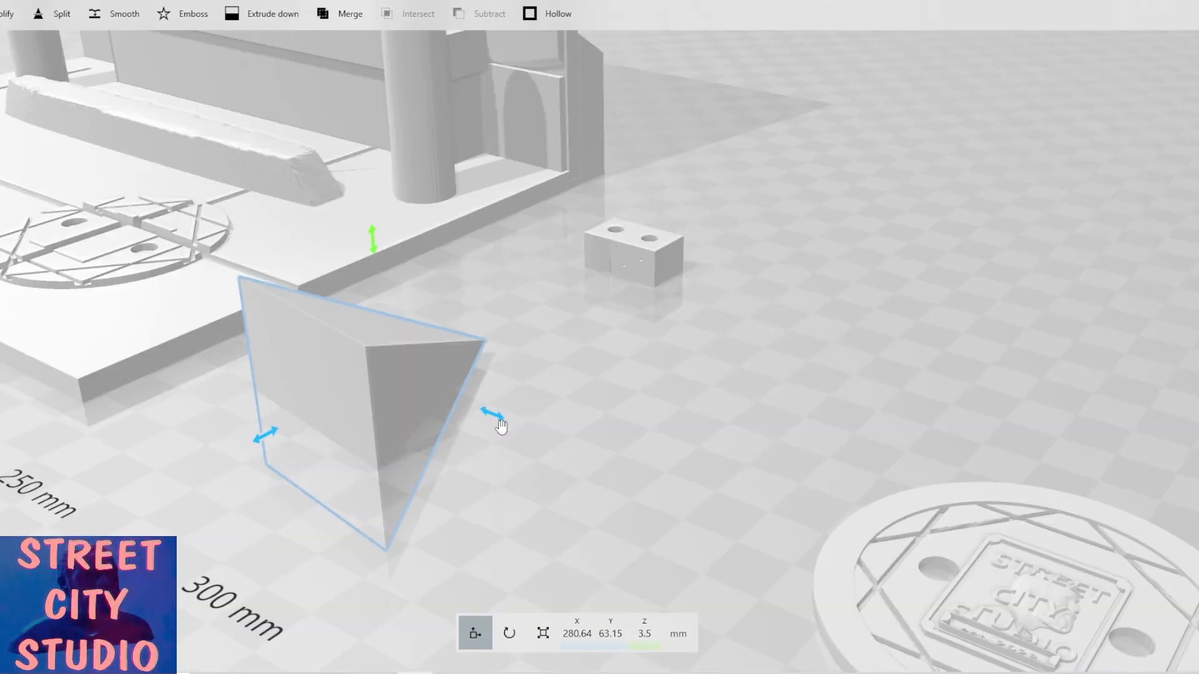
pyautogui.click(509, 633)
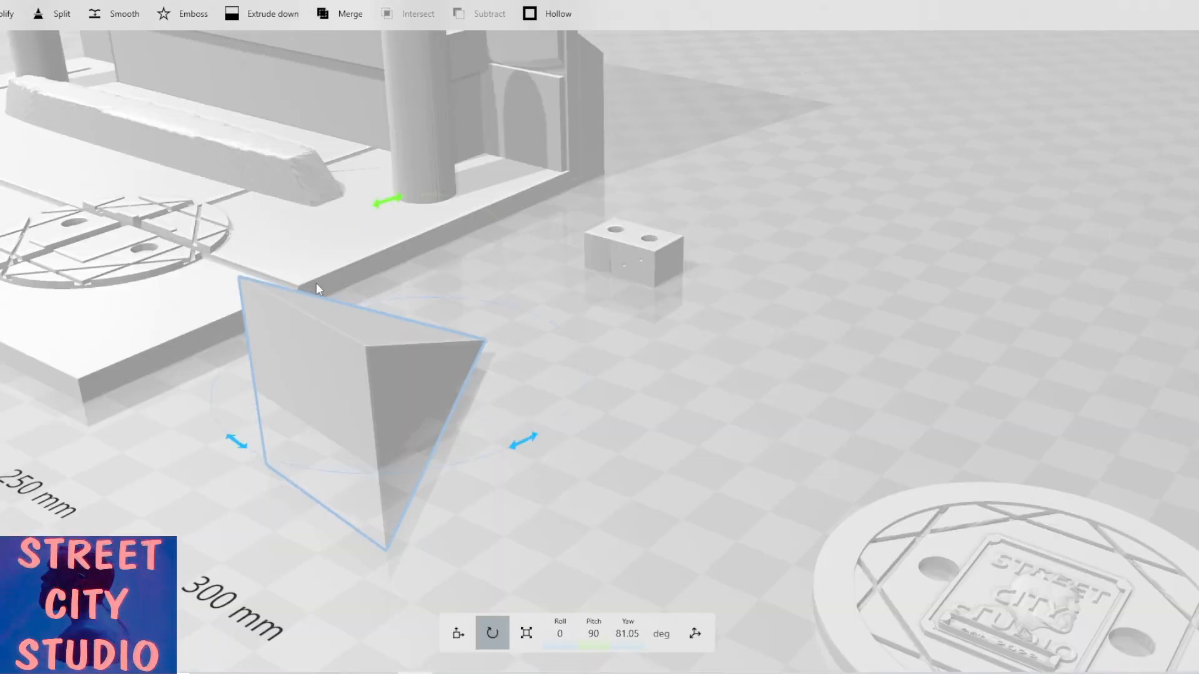
pyautogui.moveTo(385, 205); pyautogui.dragTo(549, 188)
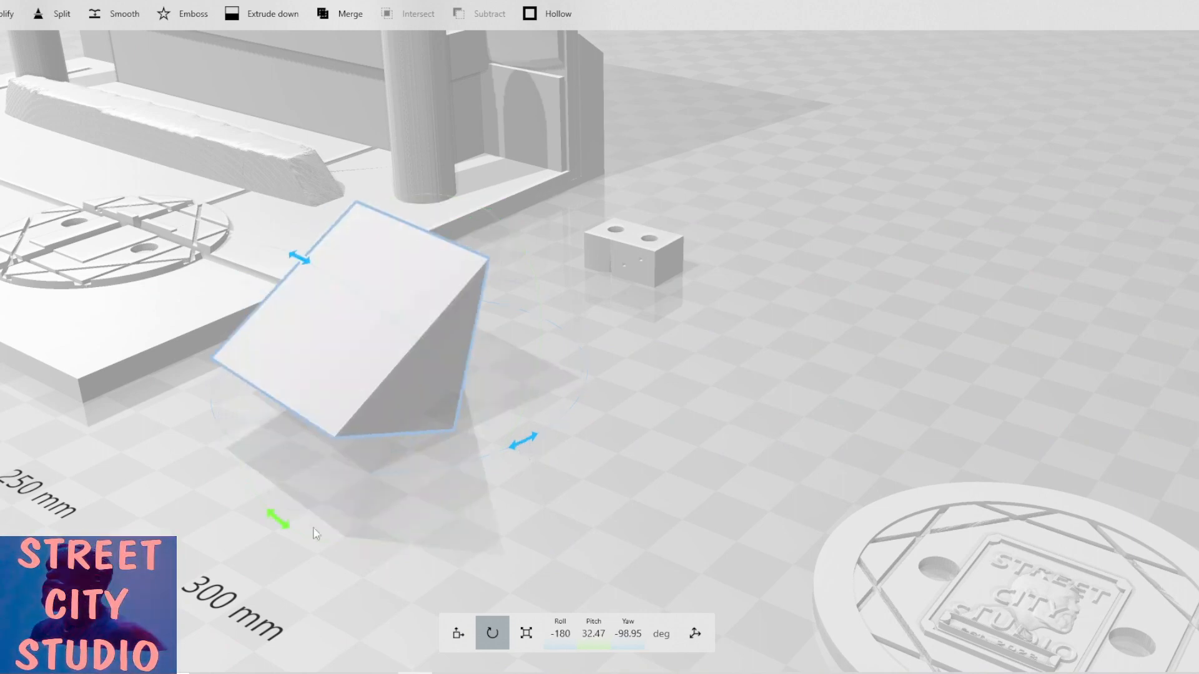
pyautogui.moveTo(282, 527); pyautogui.dragTo(326, 530)
pyautogui.moveTo(233, 483); pyautogui.dragTo(247, 490)
pyautogui.moveTo(517, 451); pyautogui.dragTo(579, 412)
pyautogui.moveTo(424, 392); pyautogui.dragTo(42, 415)
pyautogui.moveTo(452, 284); pyautogui.dragTo(506, 307)
pyautogui.moveTo(841, 410); pyautogui.dragTo(1077, 395)
pyautogui.click(459, 634)
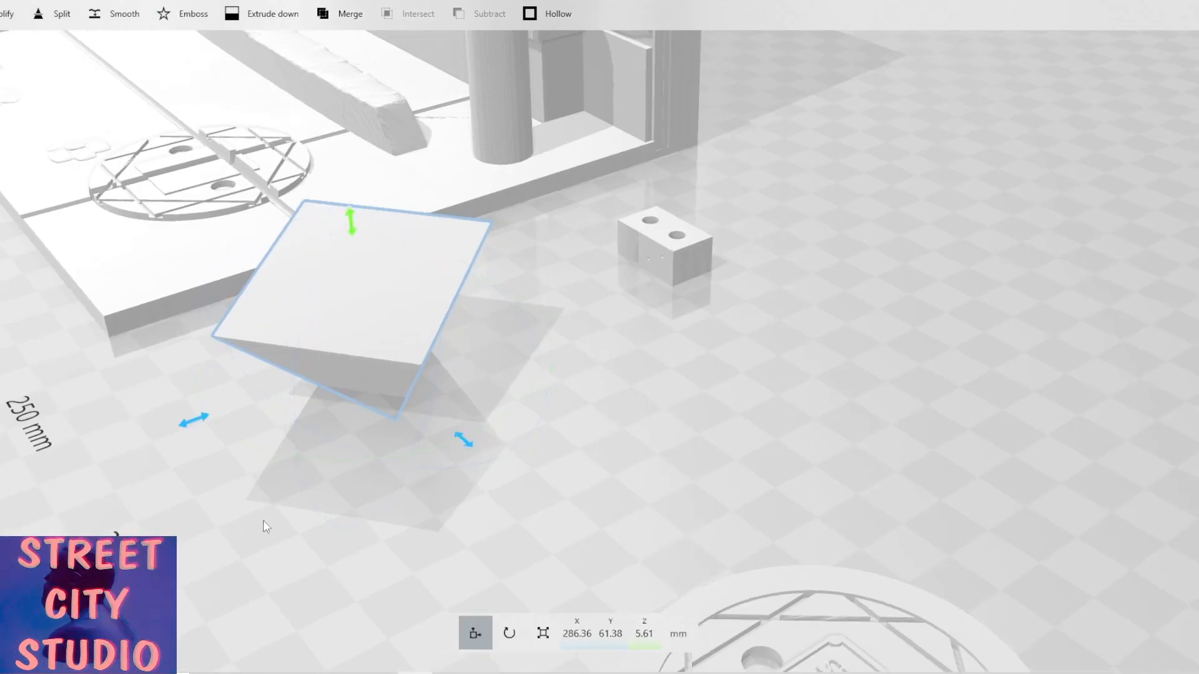
# Move the tilted pyramid into the drilled block at about X 290 mm, Y 113 mm and subtract it.
pyautogui.moveTo(196, 427); pyautogui.dragTo(462, 312)
pyautogui.moveTo(547, 381); pyautogui.dragTo(524, 368)
pyautogui.scroll(3, 527, 369)
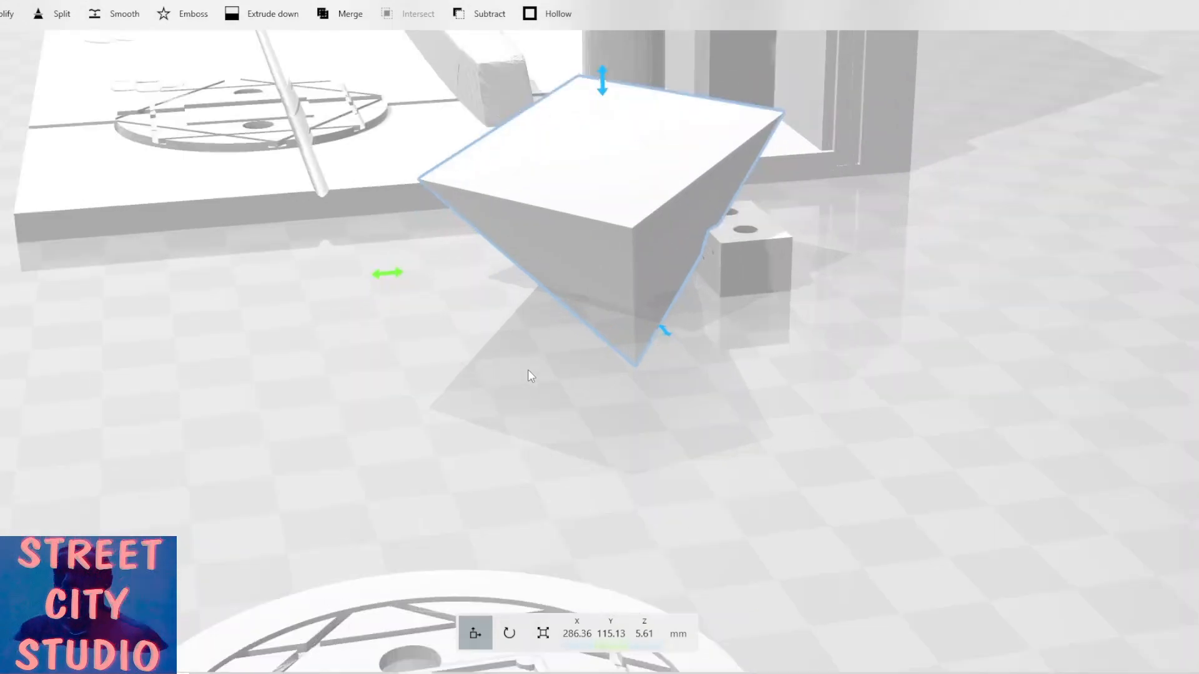
pyautogui.moveTo(784, 349); pyautogui.dragTo(681, 427)
pyautogui.scroll(3, 681, 427)
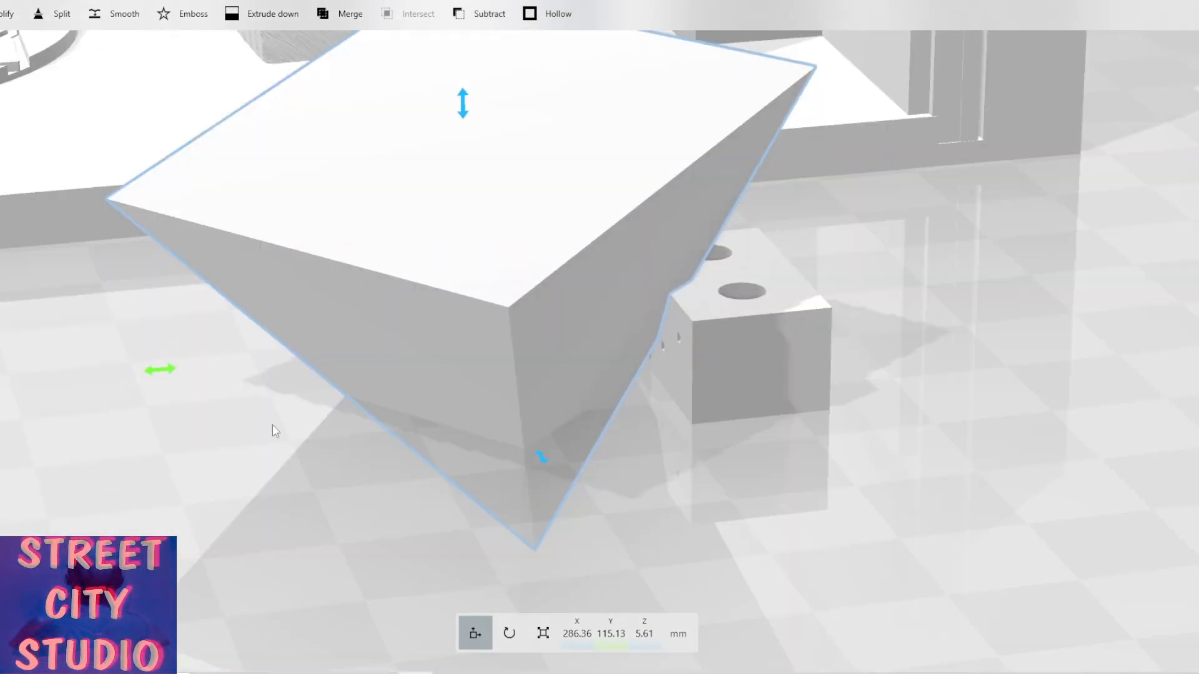
pyautogui.moveTo(165, 374); pyautogui.dragTo(130, 374)
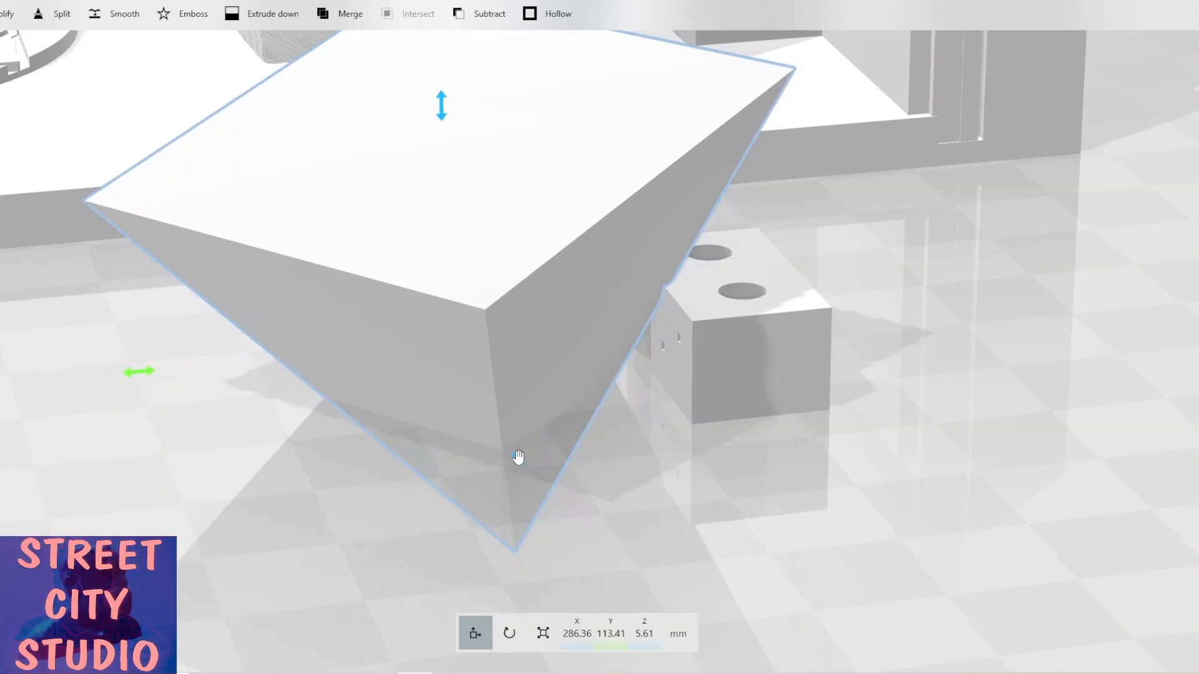
pyautogui.moveTo(516, 460); pyautogui.dragTo(532, 480)
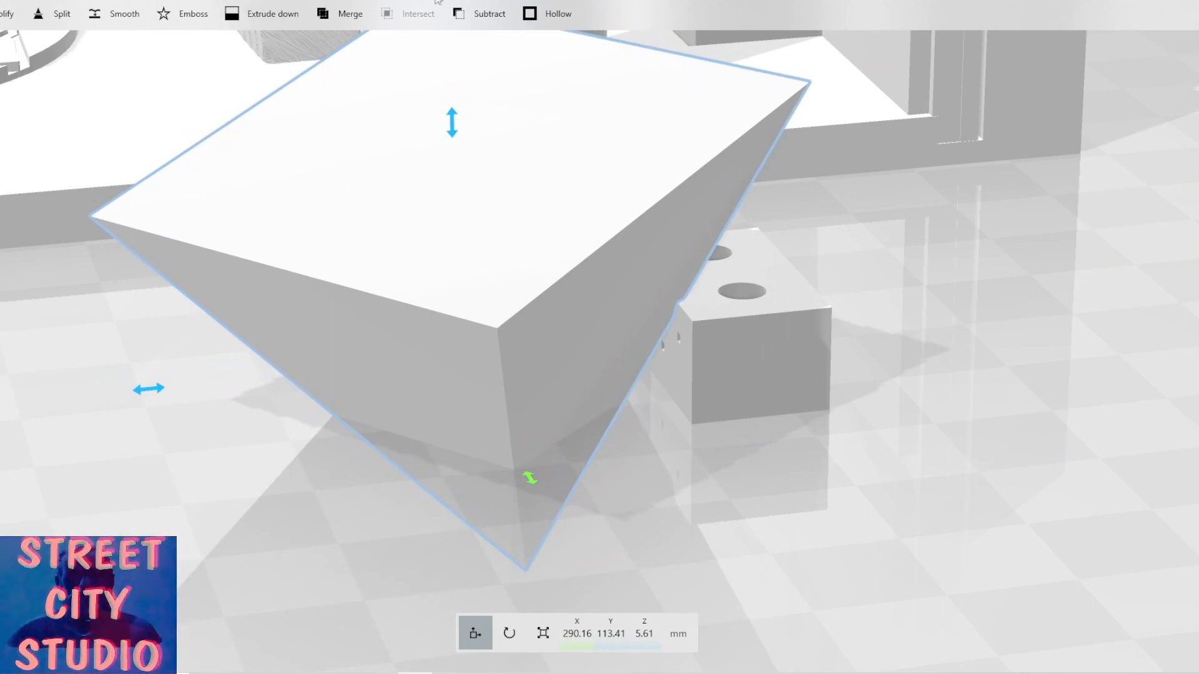
pyautogui.click(465, 11)
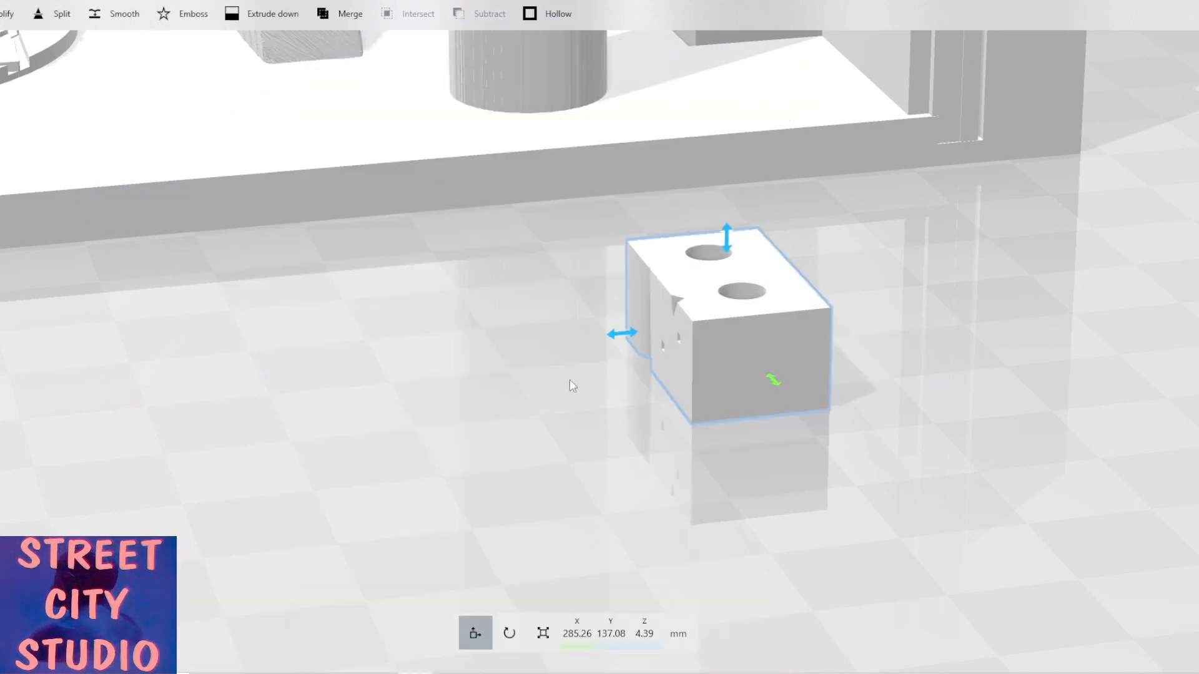
# Duplicate the notched drilled block and select both blocks.
pyautogui.moveTo(573, 385); pyautogui.dragTo(796, 410, button='right')
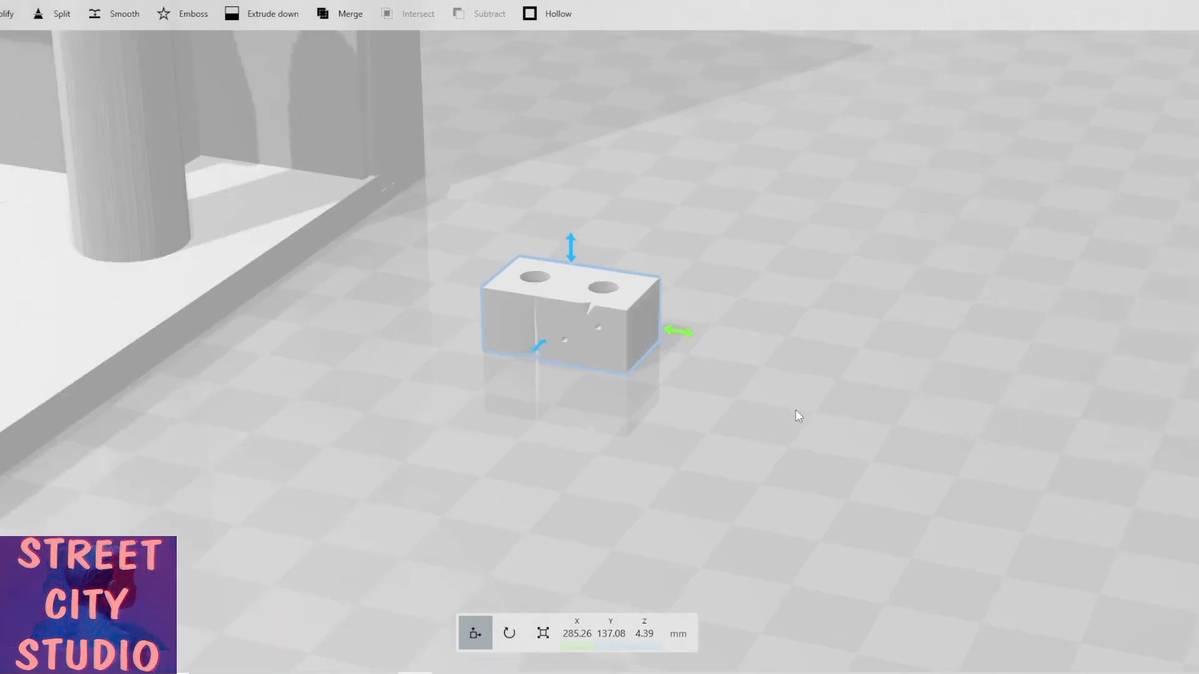
pyautogui.scroll(-2, 456, 430)
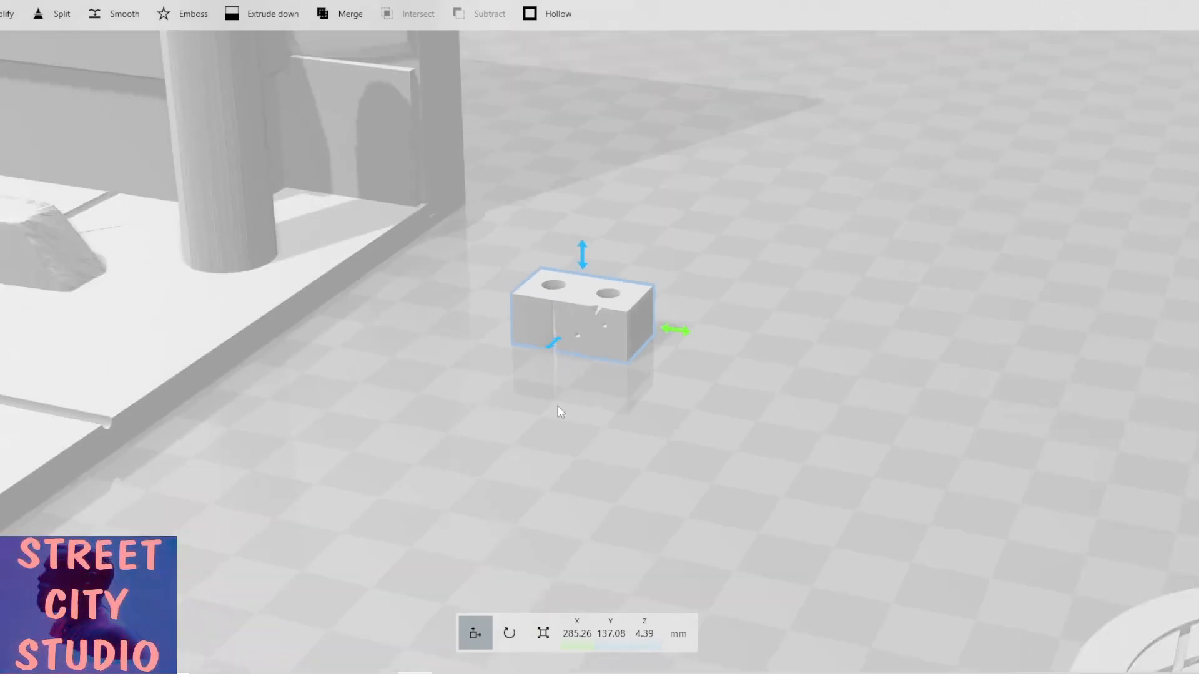
pyautogui.moveTo(558, 406); pyautogui.dragTo(598, 397, button='right')
pyautogui.scroll(-5, 599, 403)
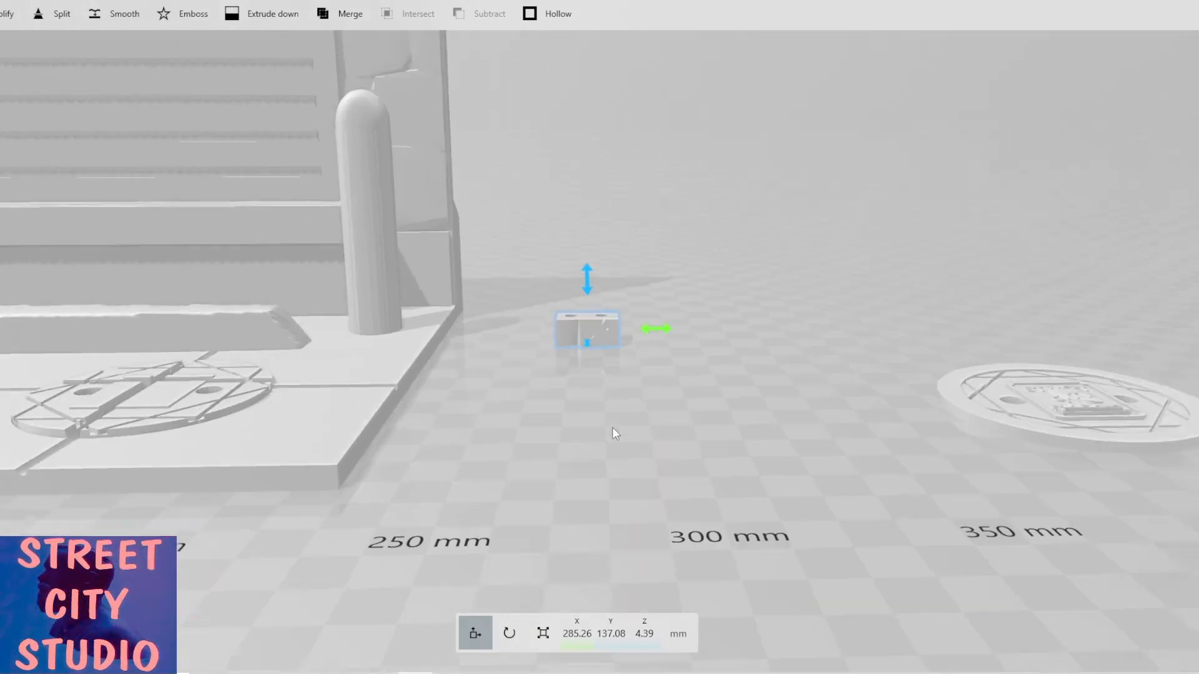
pyautogui.moveTo(653, 410); pyautogui.dragTo(626, 456, button='right')
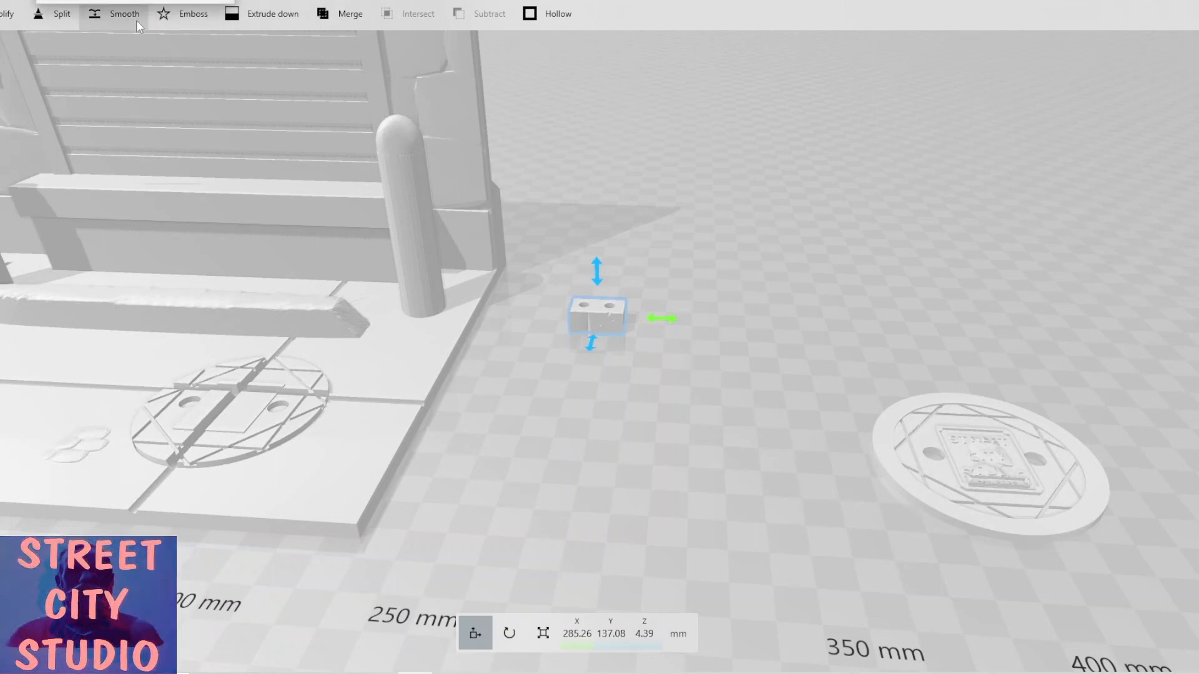
pyautogui.scroll(5, 136, 20)
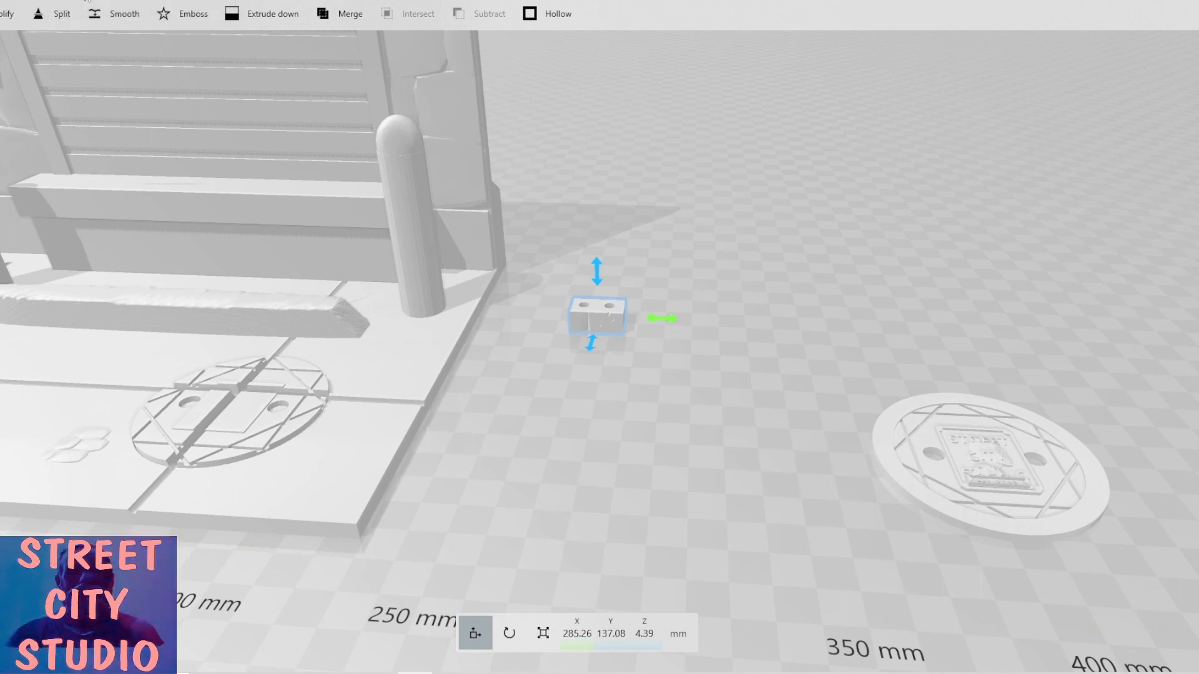
pyautogui.click(2, 15)
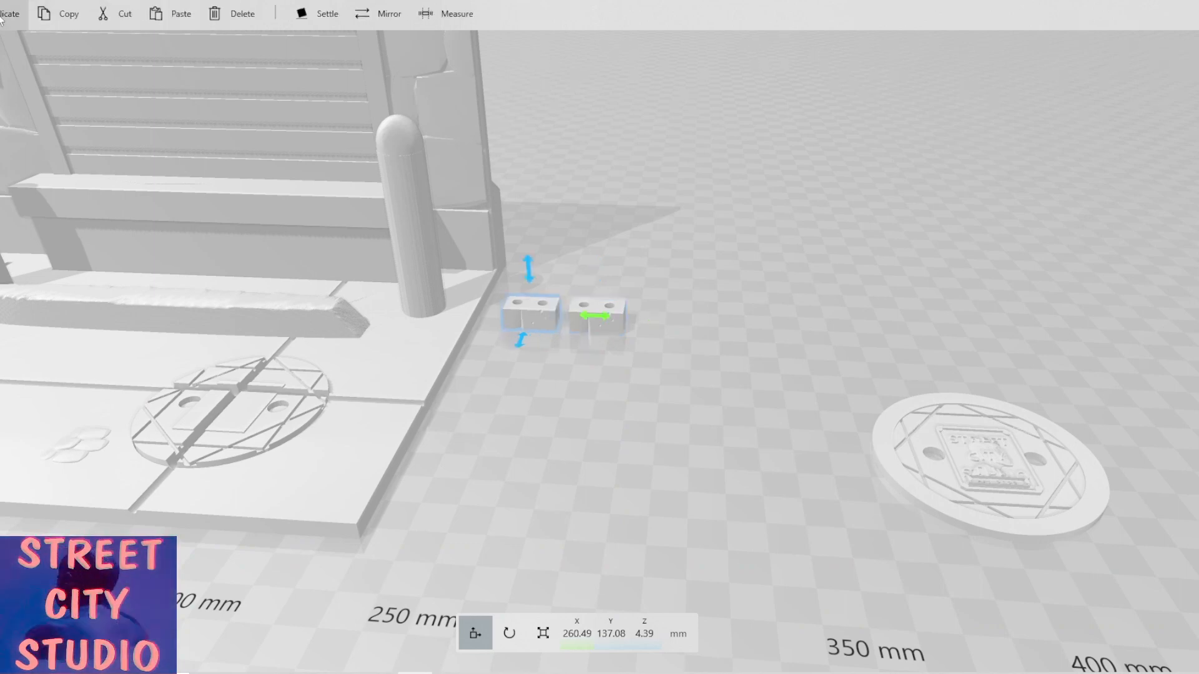
pyautogui.click(609, 324)
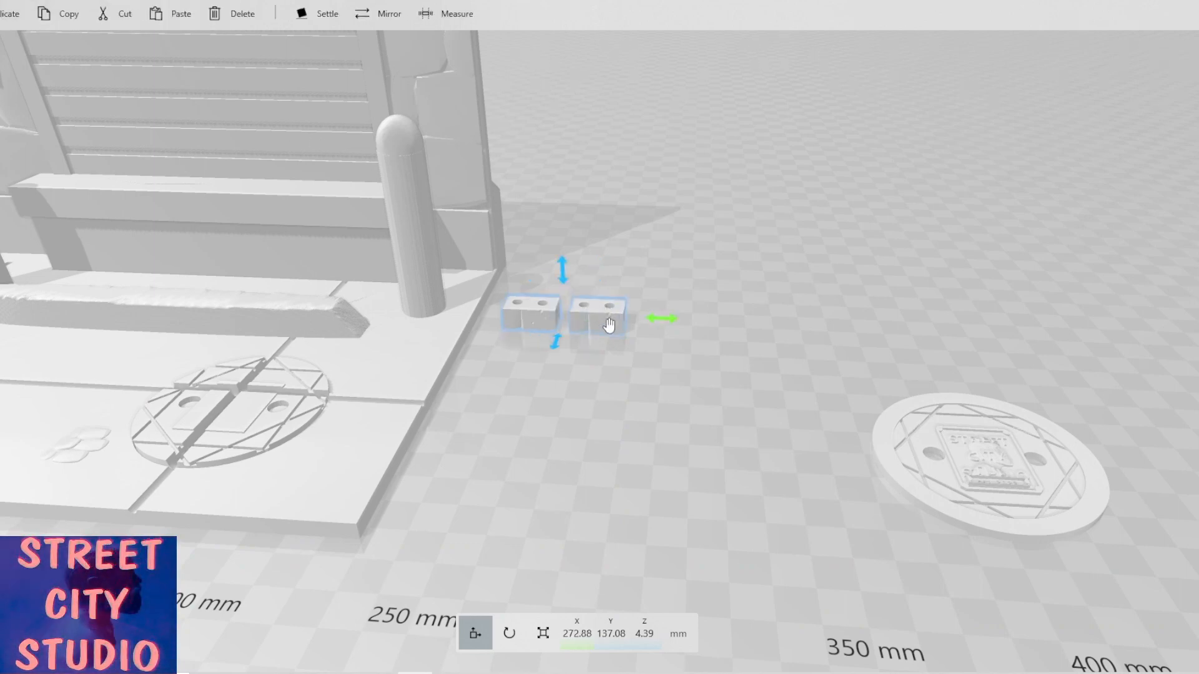
# Move the pair of blocks onto open floor beside the manhole cover, to about X 475 mm.
pyautogui.moveTo(664, 319); pyautogui.dragTo(1193, 364)
pyautogui.moveTo(838, 354); pyautogui.dragTo(819, 356)
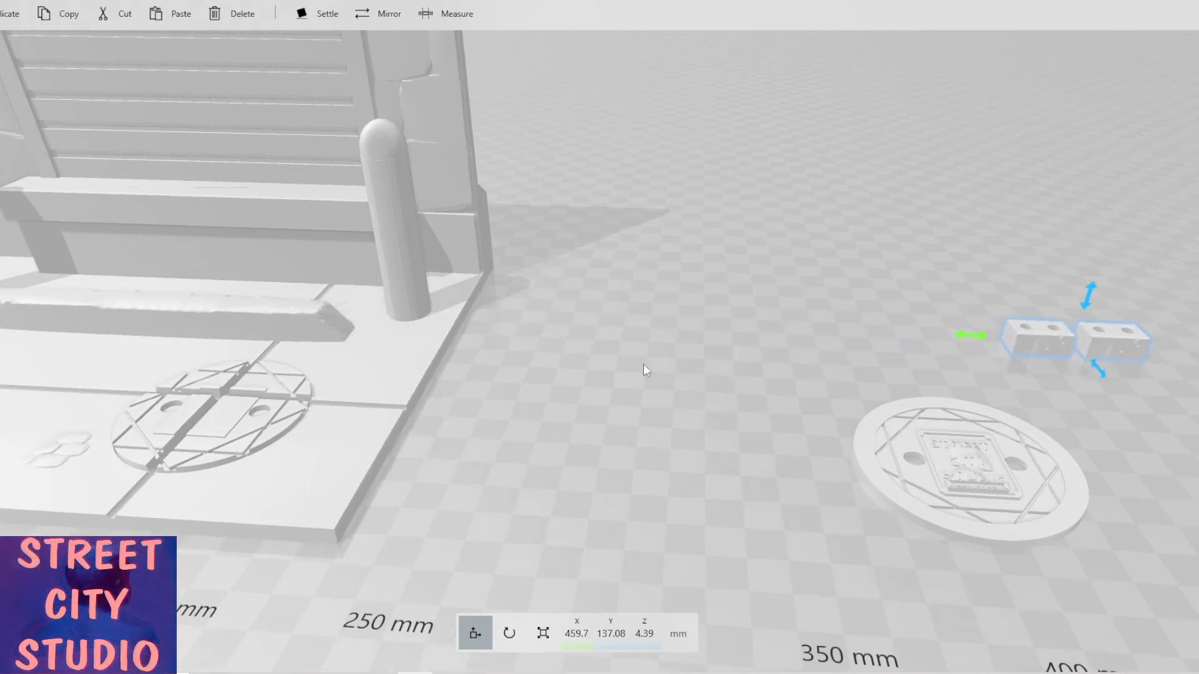
pyautogui.moveTo(643, 365); pyautogui.dragTo(494, 388, button='right')
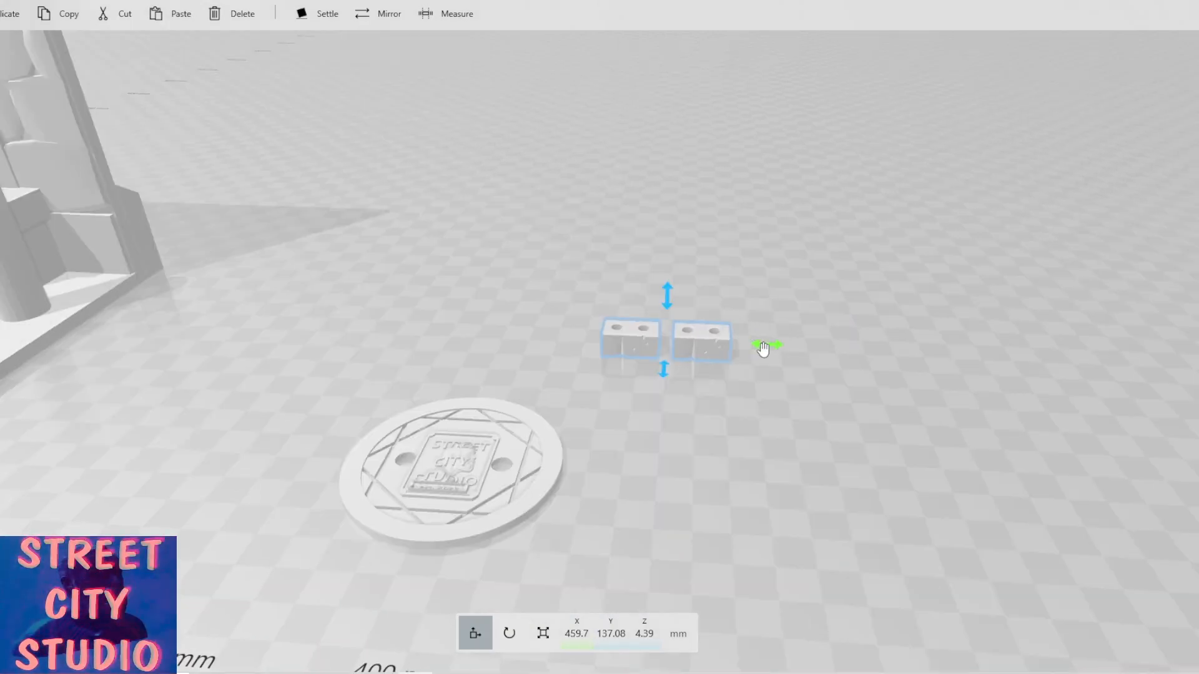
pyautogui.moveTo(763, 350); pyautogui.dragTo(811, 354)
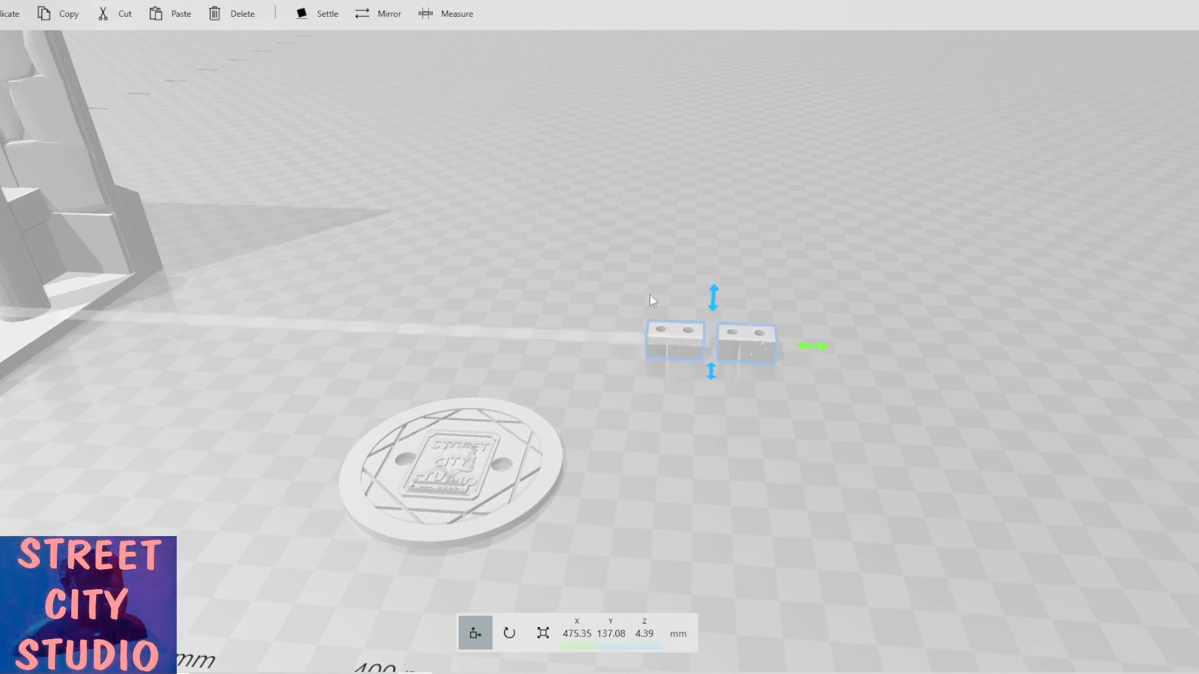
# Duplicate the block pair four more times and move the newest pair to the row's end at about X 520 mm.
pyautogui.click(2, 14)
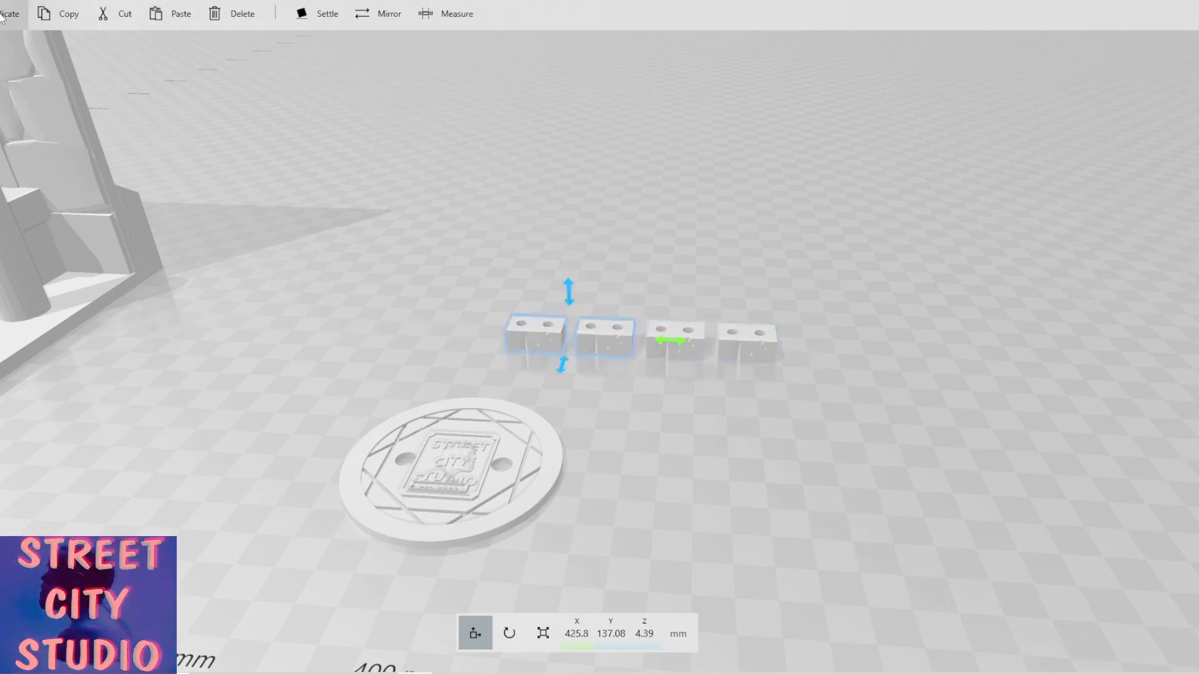
pyautogui.click(2, 15)
pyautogui.click(2, 15)
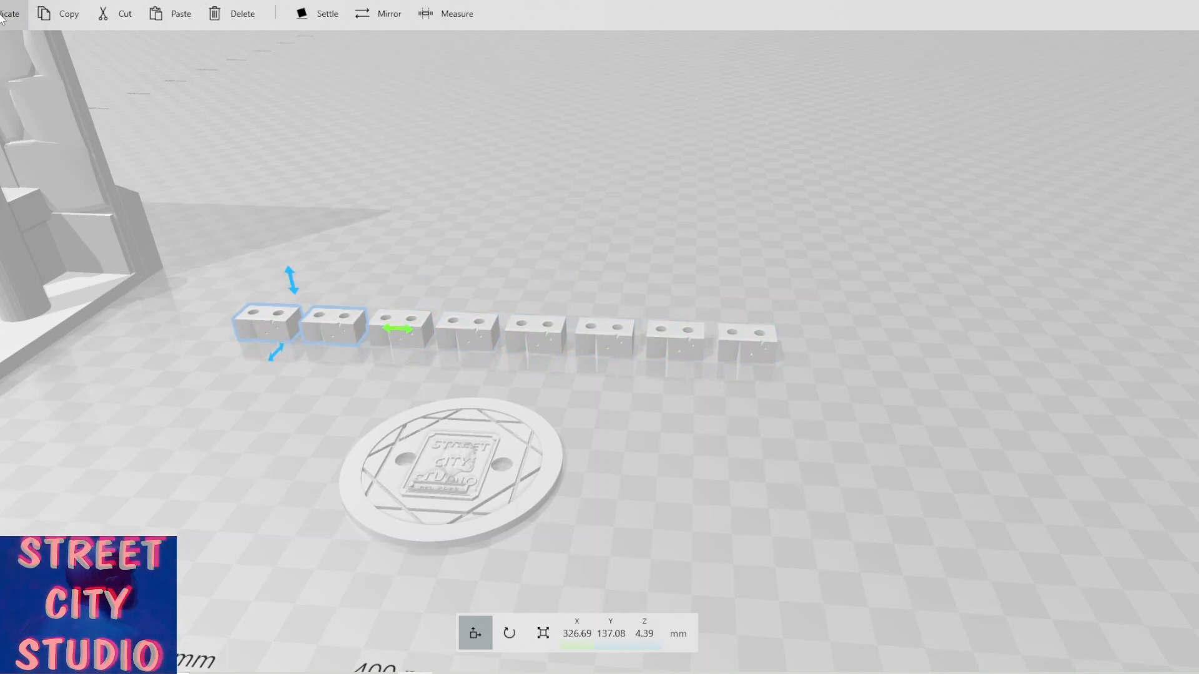
pyautogui.click(2, 15)
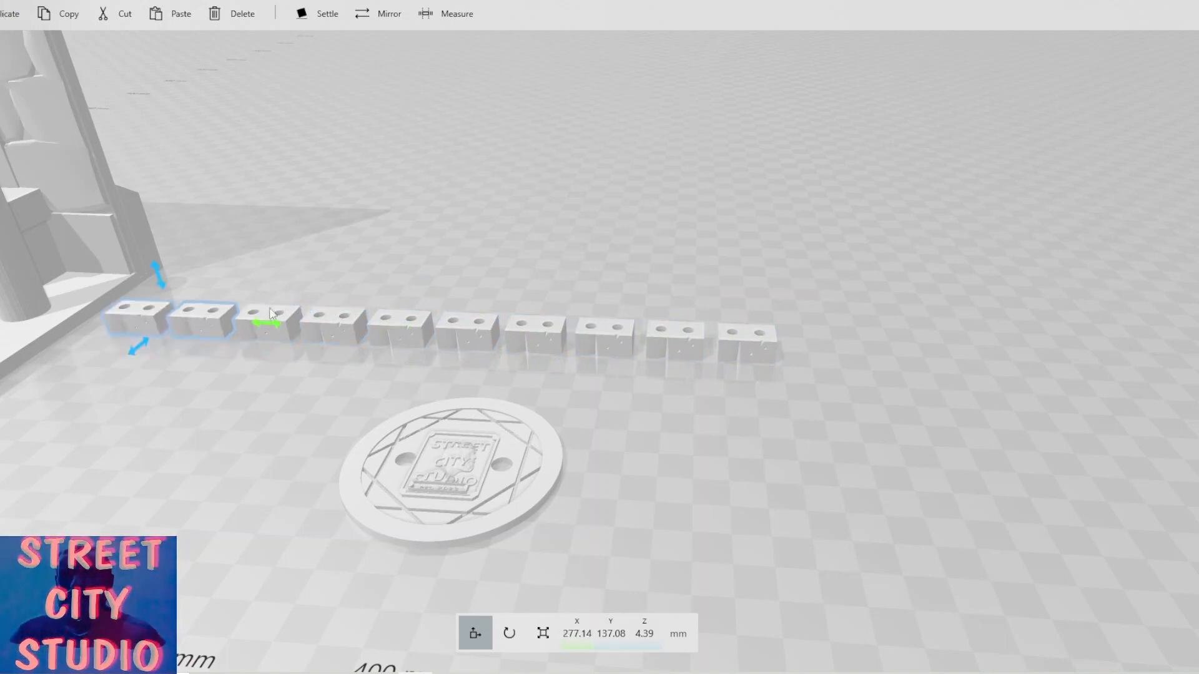
pyautogui.moveTo(269, 326); pyautogui.dragTo(952, 323)
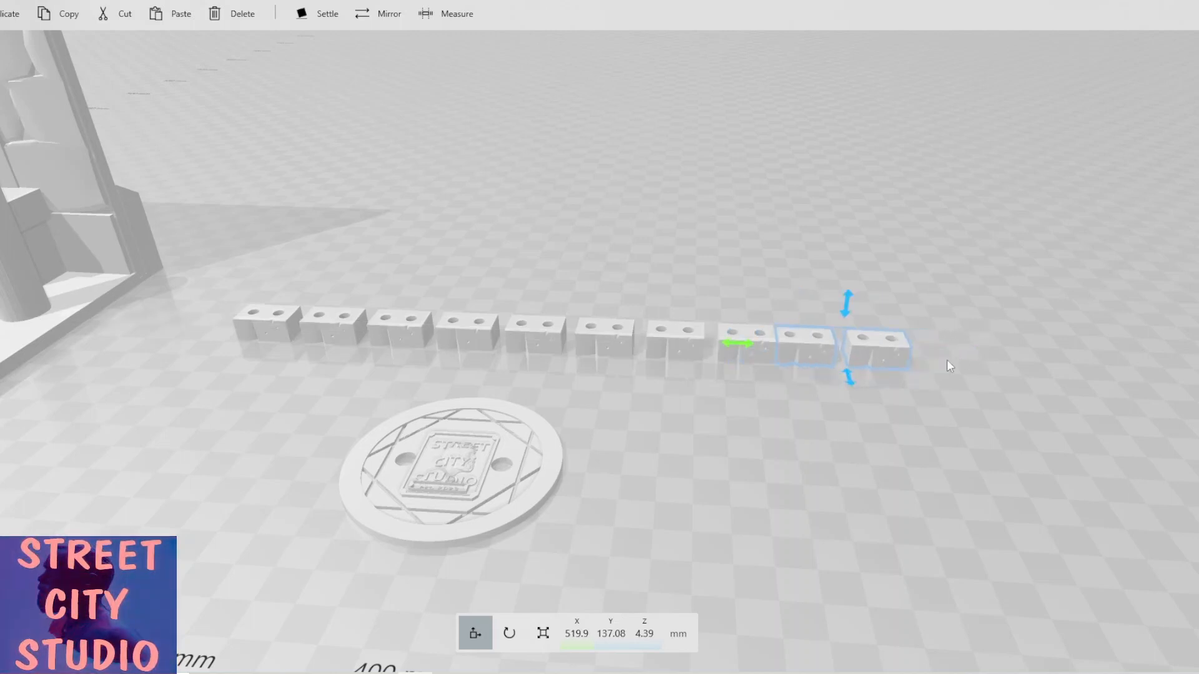
# Shift the last block pair slightly further along the row to about X 528 mm.
pyautogui.moveTo(749, 347); pyautogui.dragTo(777, 353)
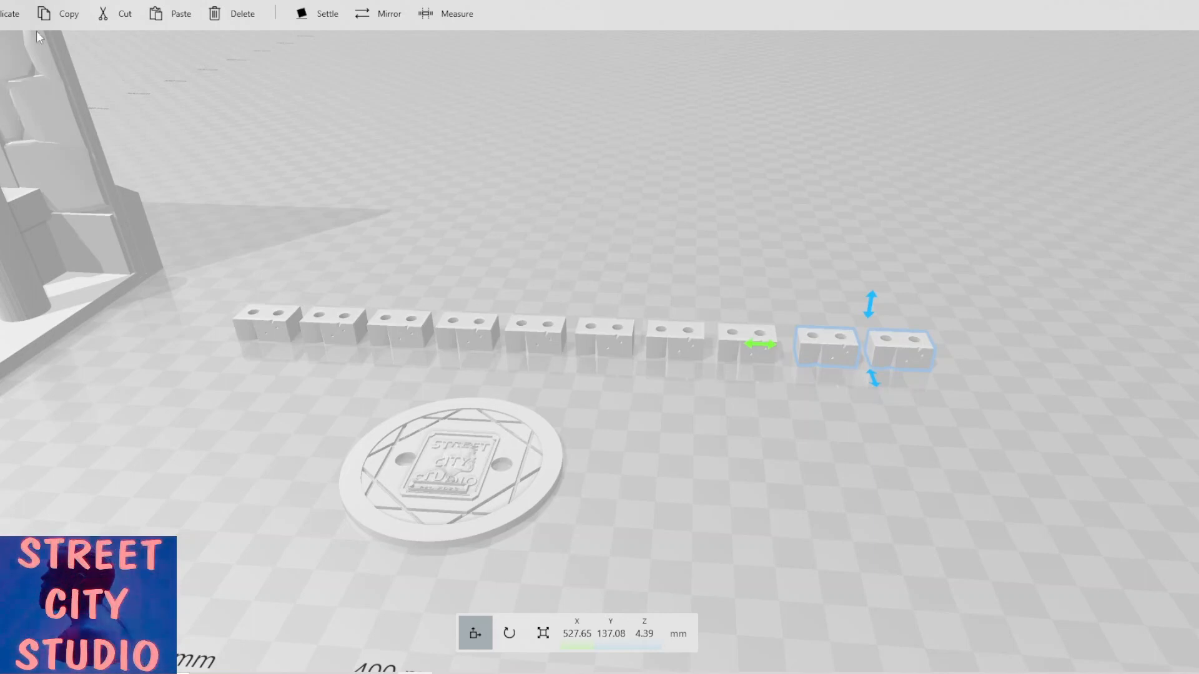
# Add a cube and scale it into a thin bar about 186 mm long, 9.7 mm wide and 3.2 mm high.
pyautogui.click(31, 1)
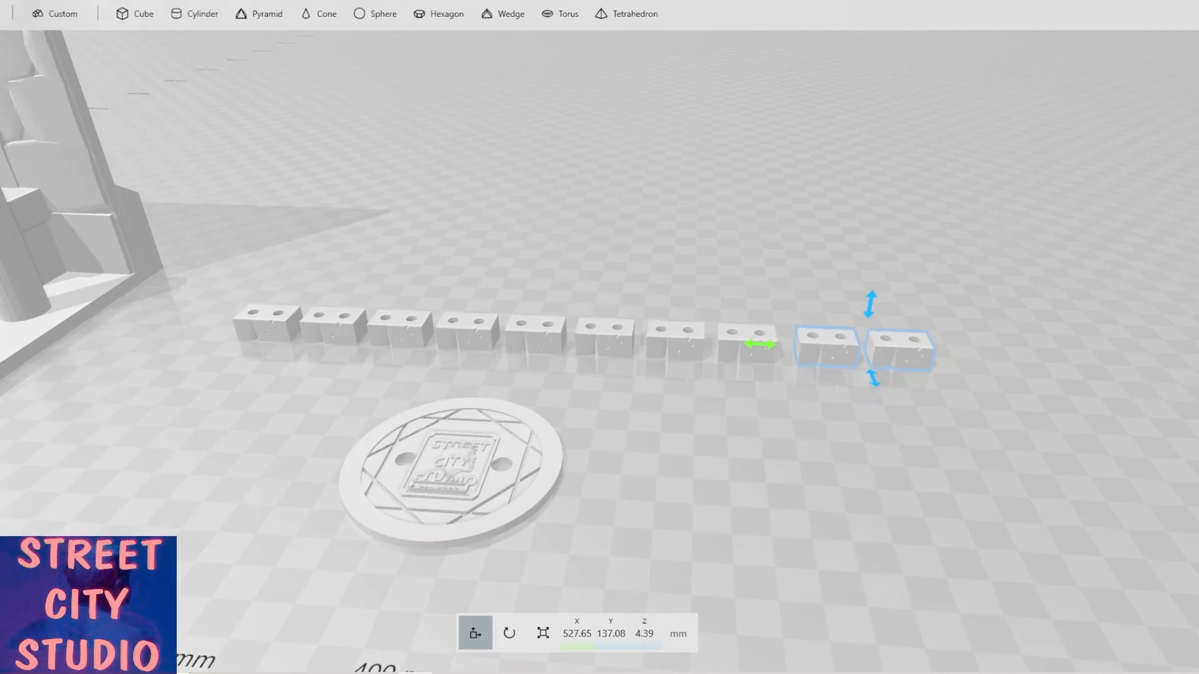
pyautogui.click(130, 14)
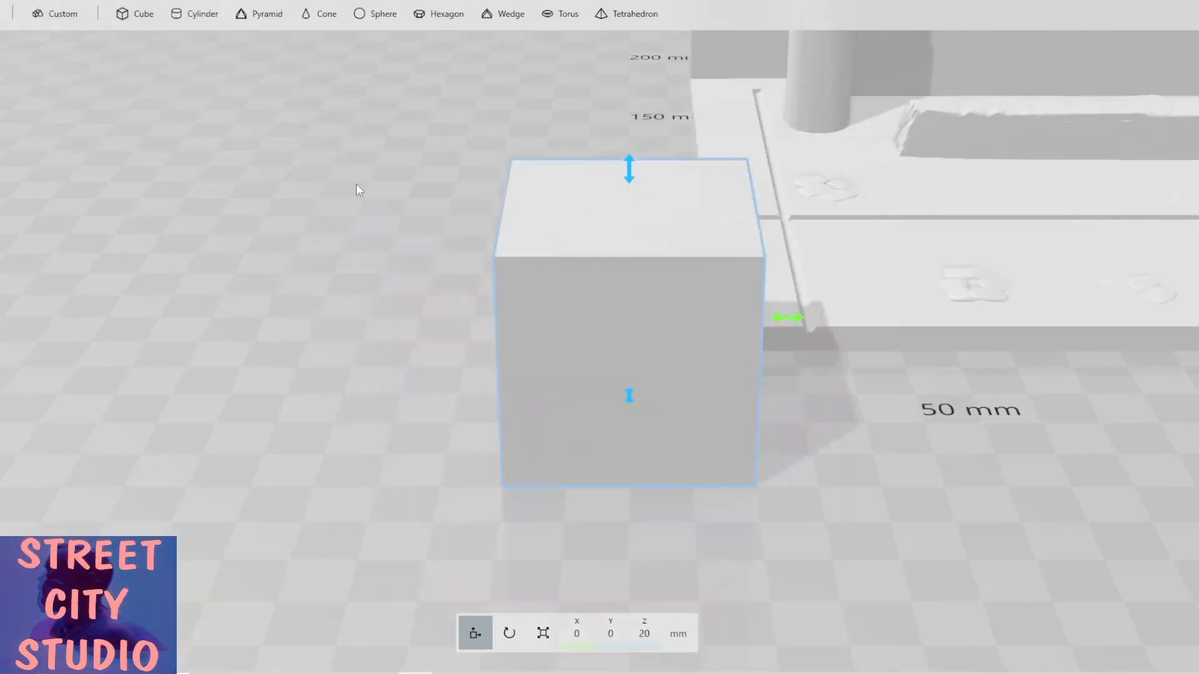
pyautogui.scroll(-8, 357, 185)
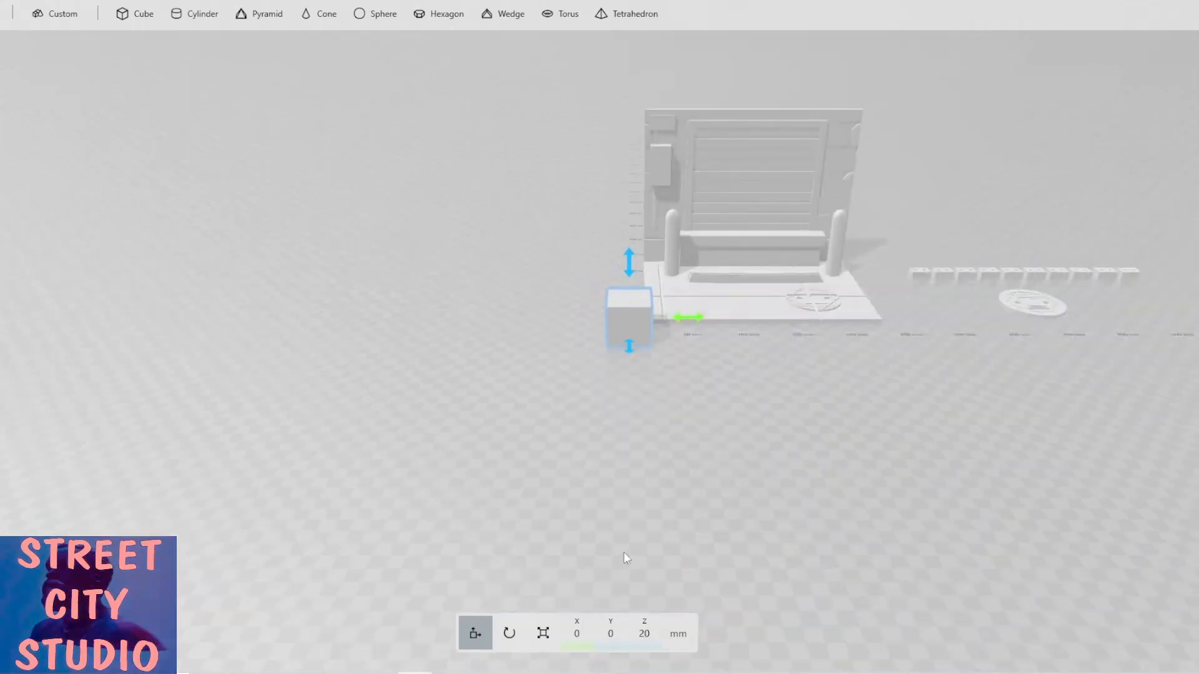
pyautogui.click(542, 633)
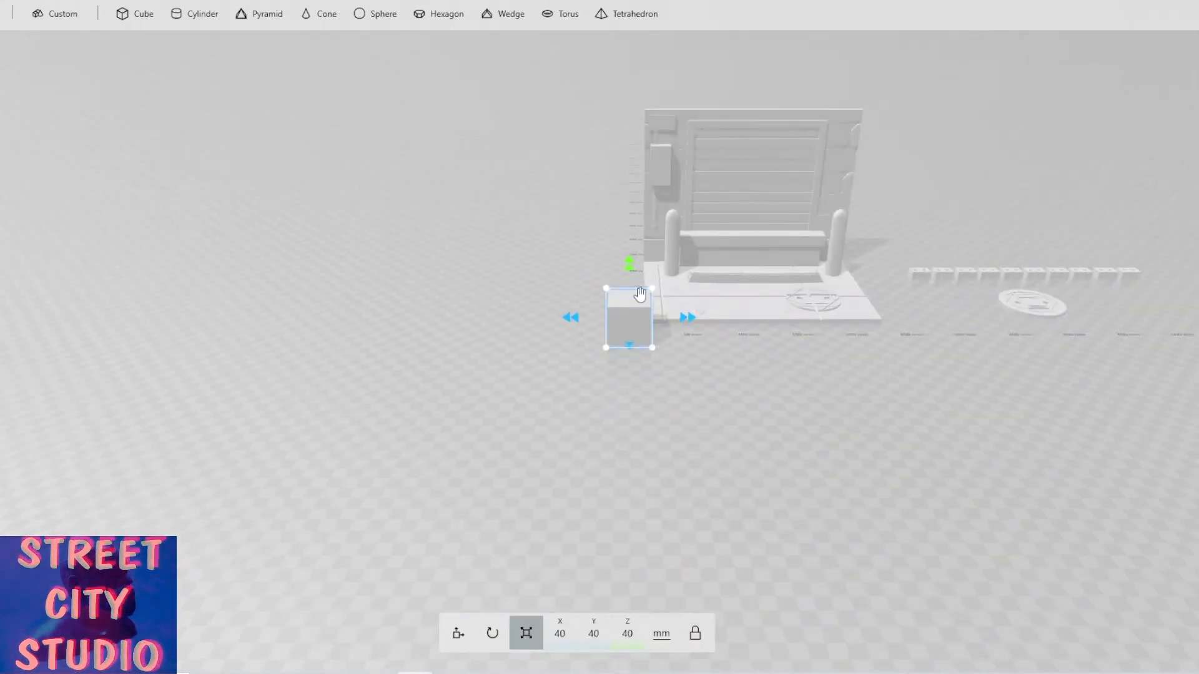
pyautogui.moveTo(629, 266); pyautogui.dragTo(631, 302)
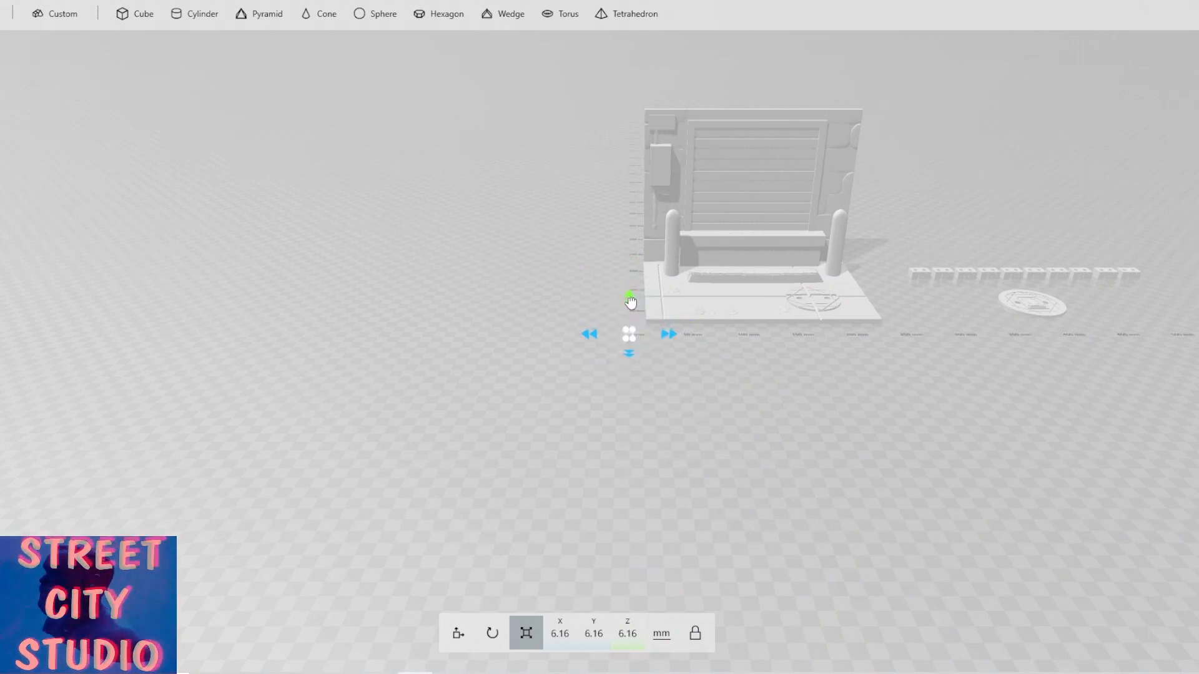
pyautogui.scroll(3, 661, 432)
pyautogui.scroll(2, 659, 432)
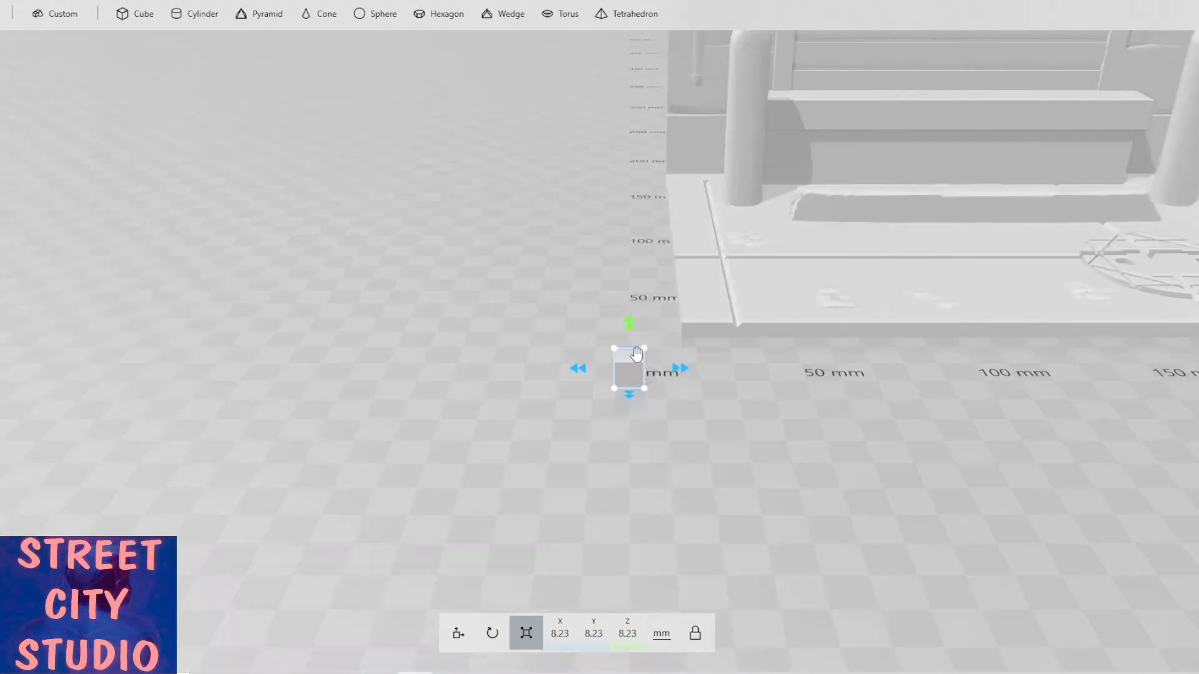
pyautogui.moveTo(629, 328); pyautogui.dragTo(629, 343)
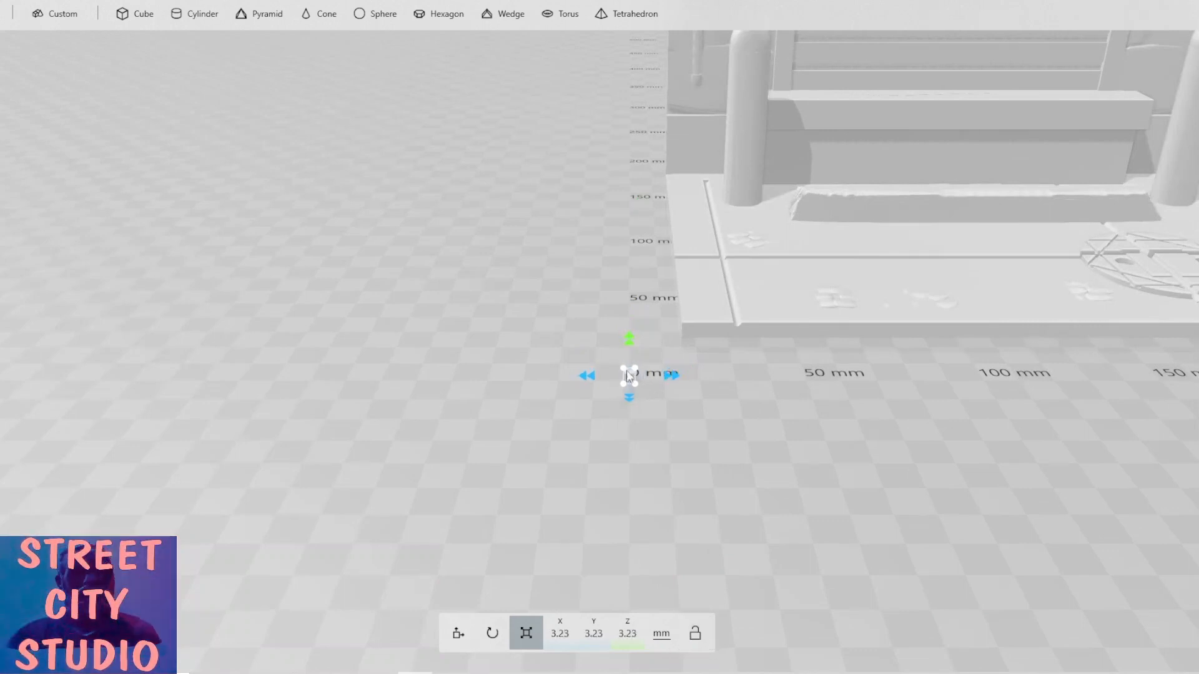
pyautogui.moveTo(677, 379); pyautogui.dragTo(1083, 397)
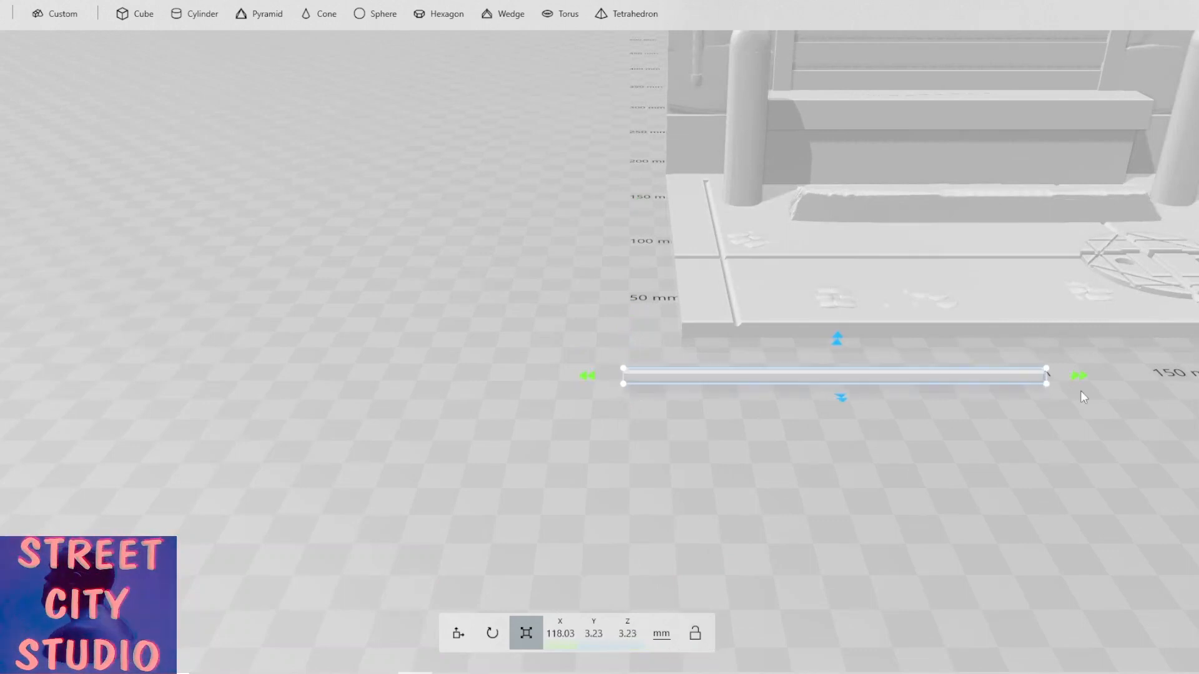
pyautogui.moveTo(782, 474); pyautogui.dragTo(744, 481, button='right')
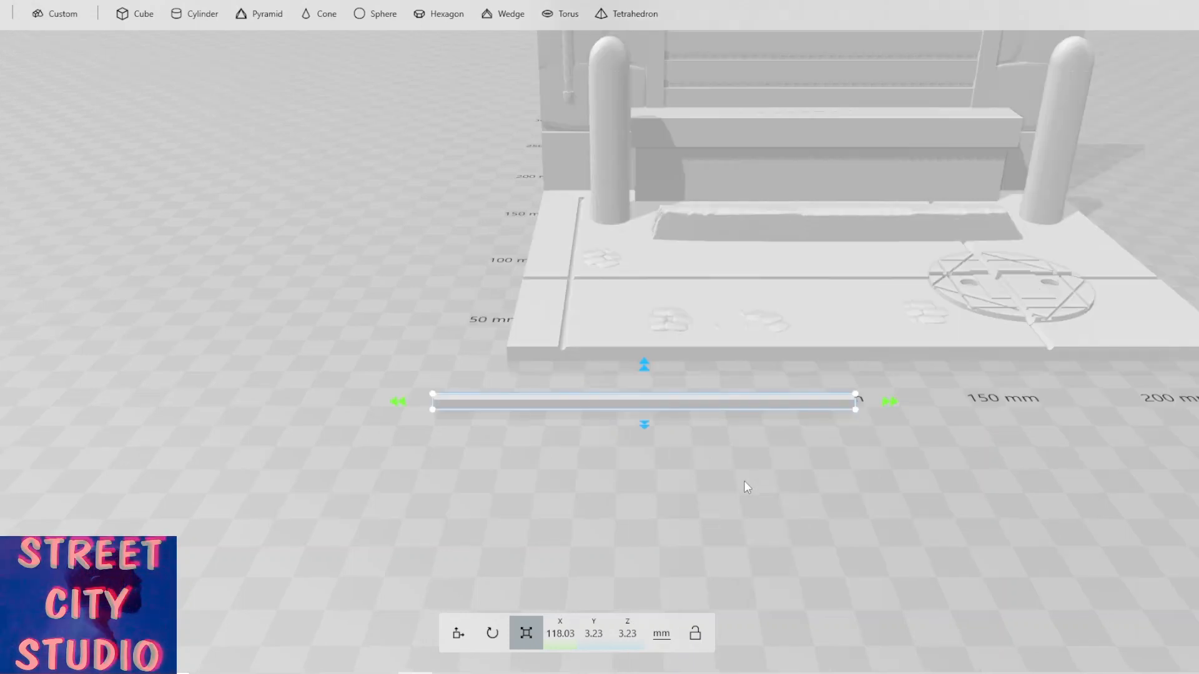
pyautogui.moveTo(612, 430); pyautogui.dragTo(613, 445)
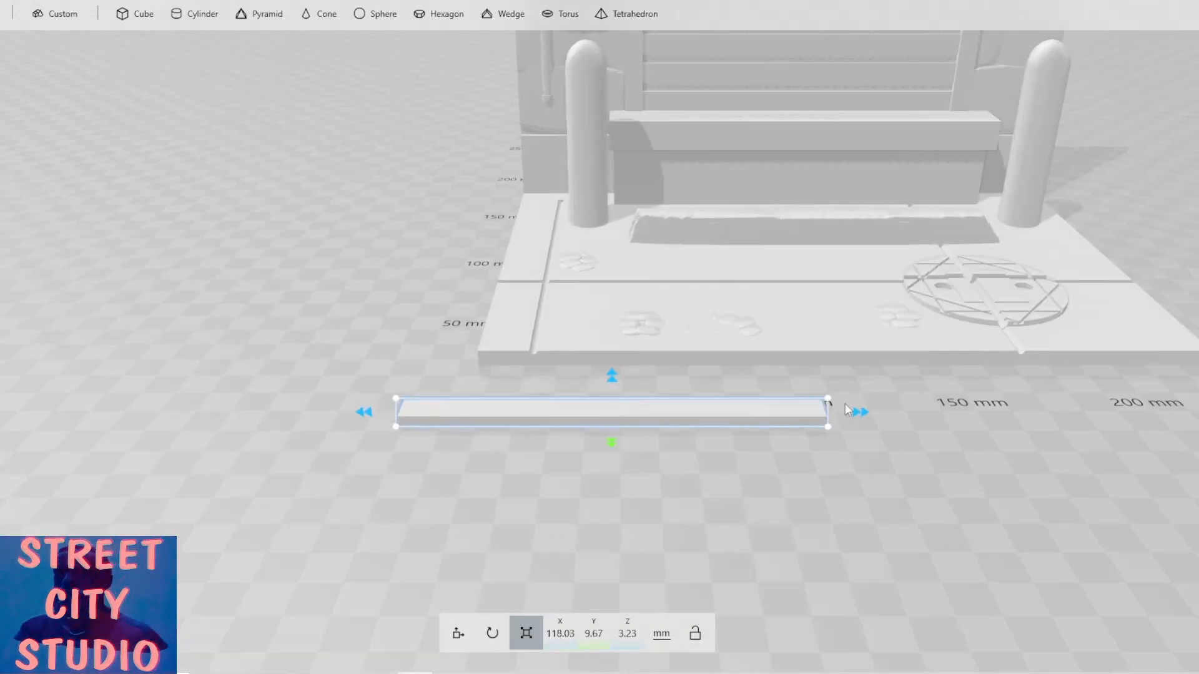
pyautogui.moveTo(873, 415); pyautogui.dragTo(1099, 435)
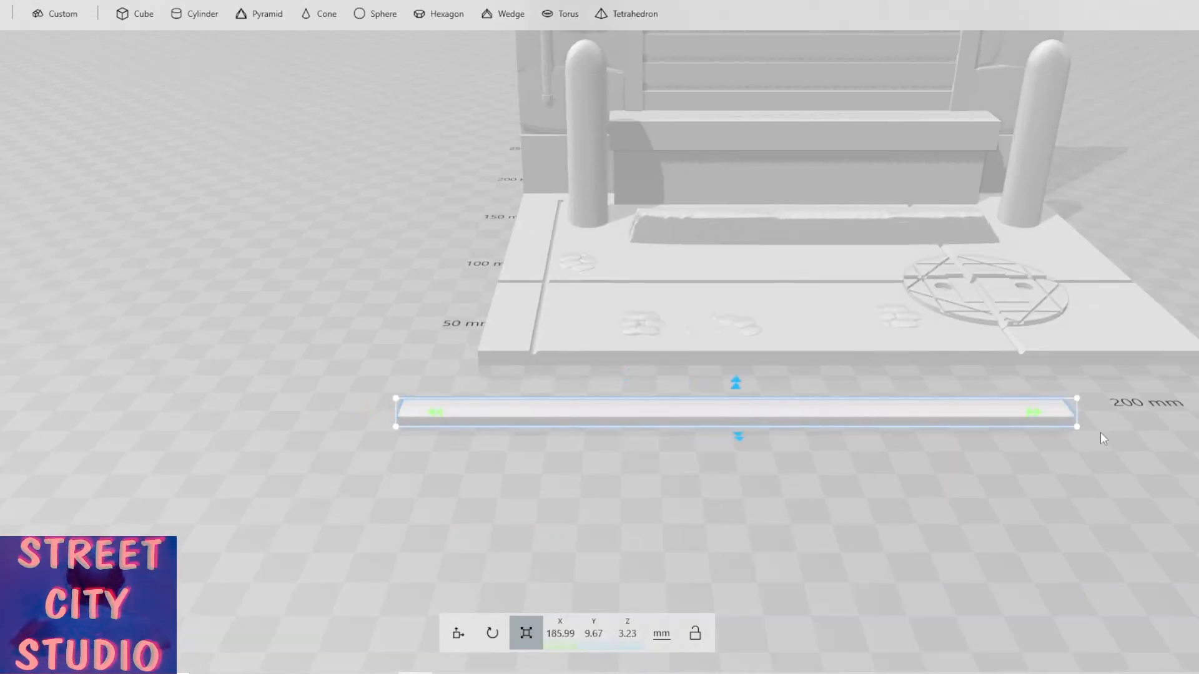
# Move the thin bar to about X 395 mm, Y 177 mm, just behind the row of drilled blocks.
pyautogui.click(458, 633)
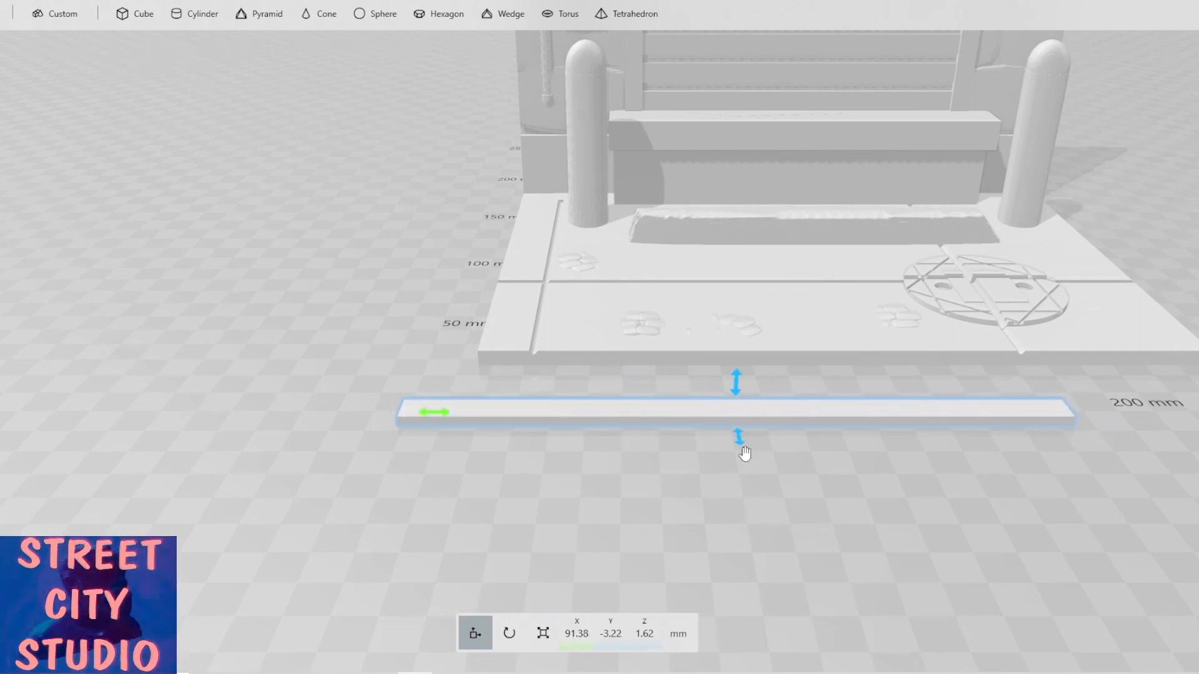
pyautogui.moveTo(421, 395); pyautogui.dragTo(902, 398)
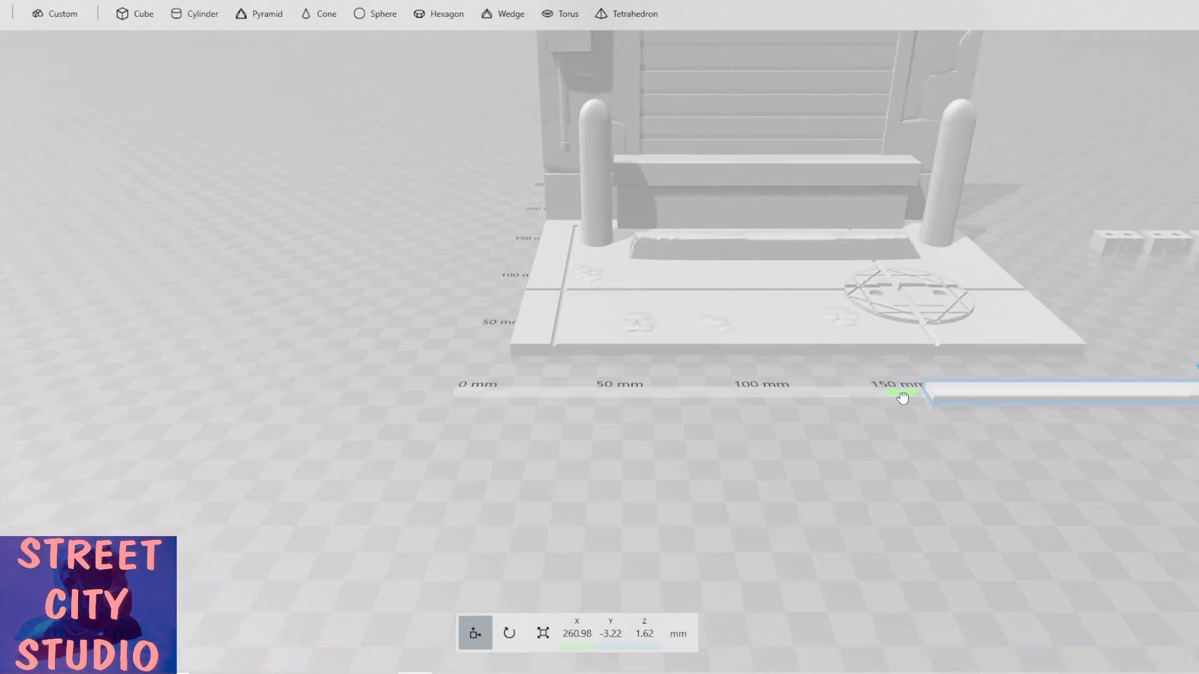
pyautogui.moveTo(665, 422); pyautogui.dragTo(167, 424, button='right')
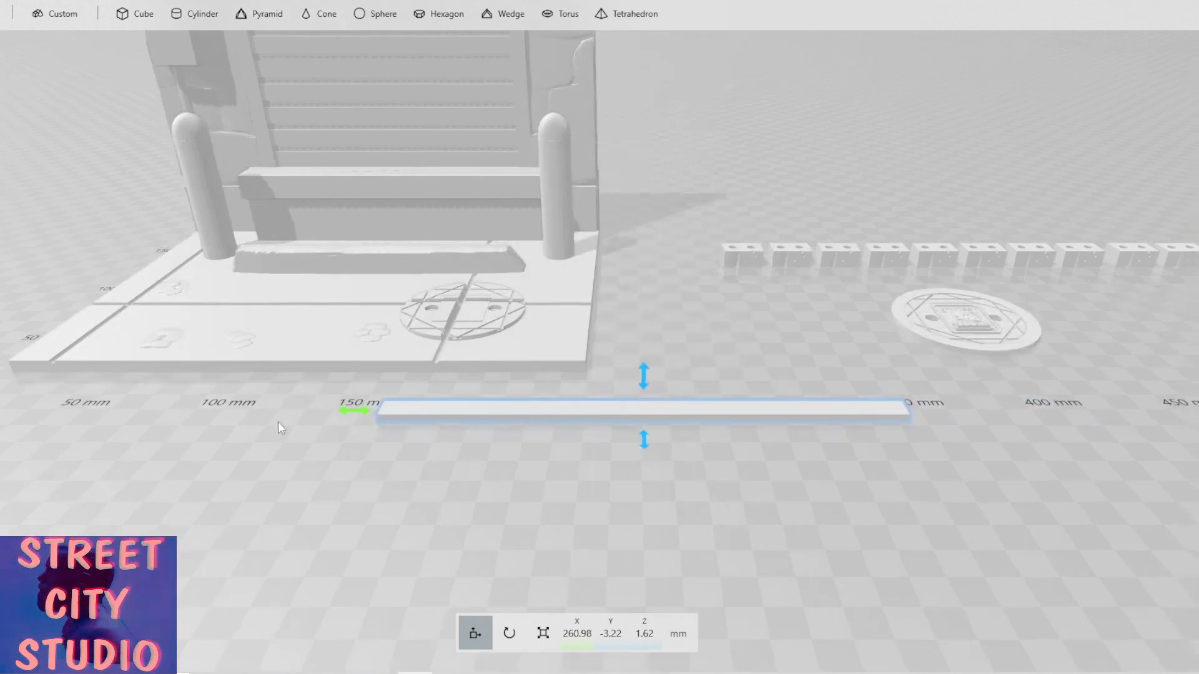
pyautogui.moveTo(358, 412); pyautogui.dragTo(830, 450)
pyautogui.moveTo(830, 449); pyautogui.dragTo(522, 527, button='right')
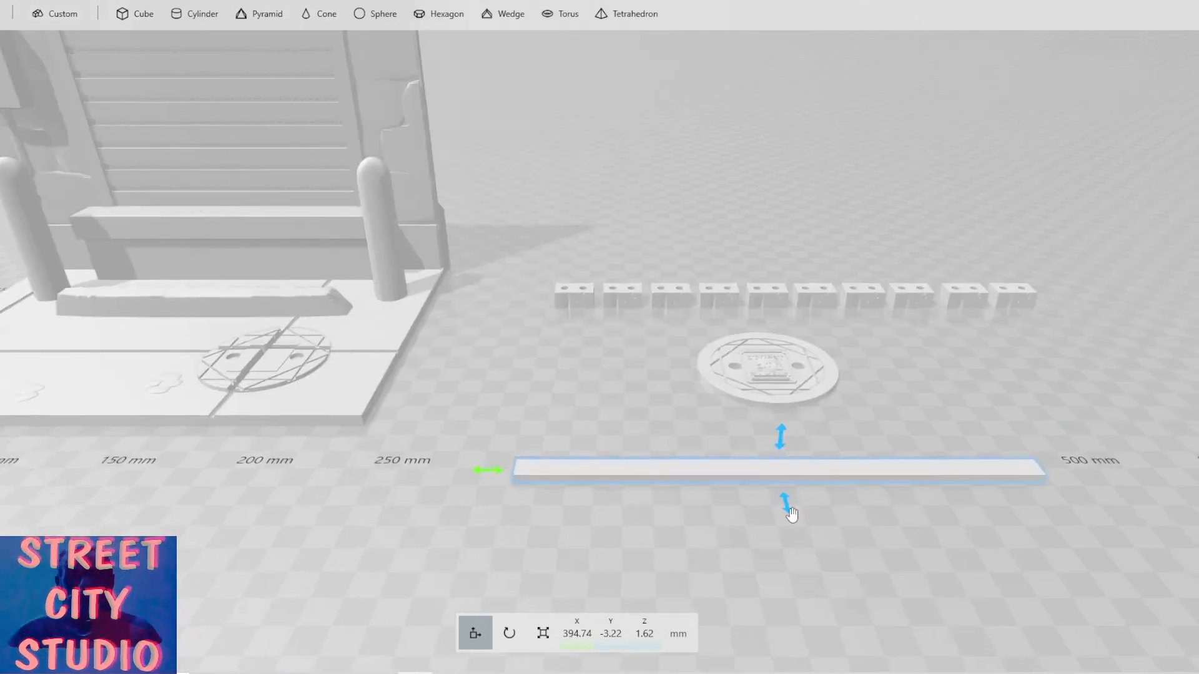
pyautogui.moveTo(792, 514); pyautogui.dragTo(701, 294)
# Slide the first drilled blocks together one by one, adding each to the selection so they touch without gaps.
pyautogui.scroll(3, 699, 341)
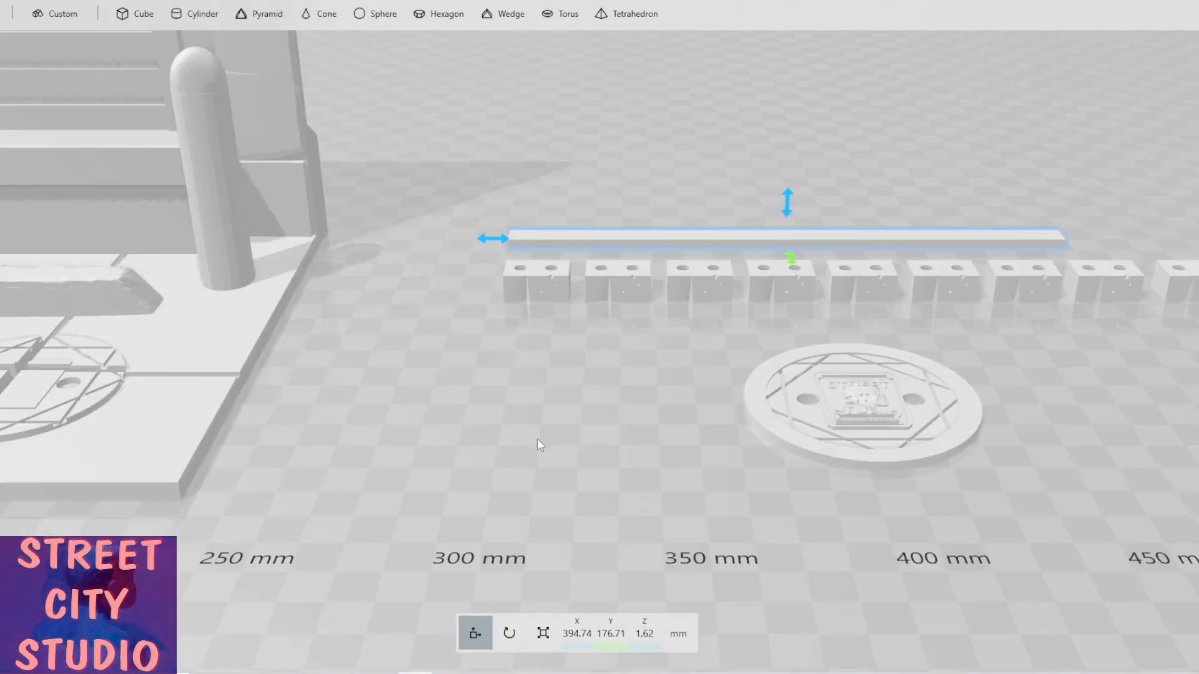
pyautogui.moveTo(537, 444); pyautogui.dragTo(458, 497, button='right')
pyautogui.click(519, 330)
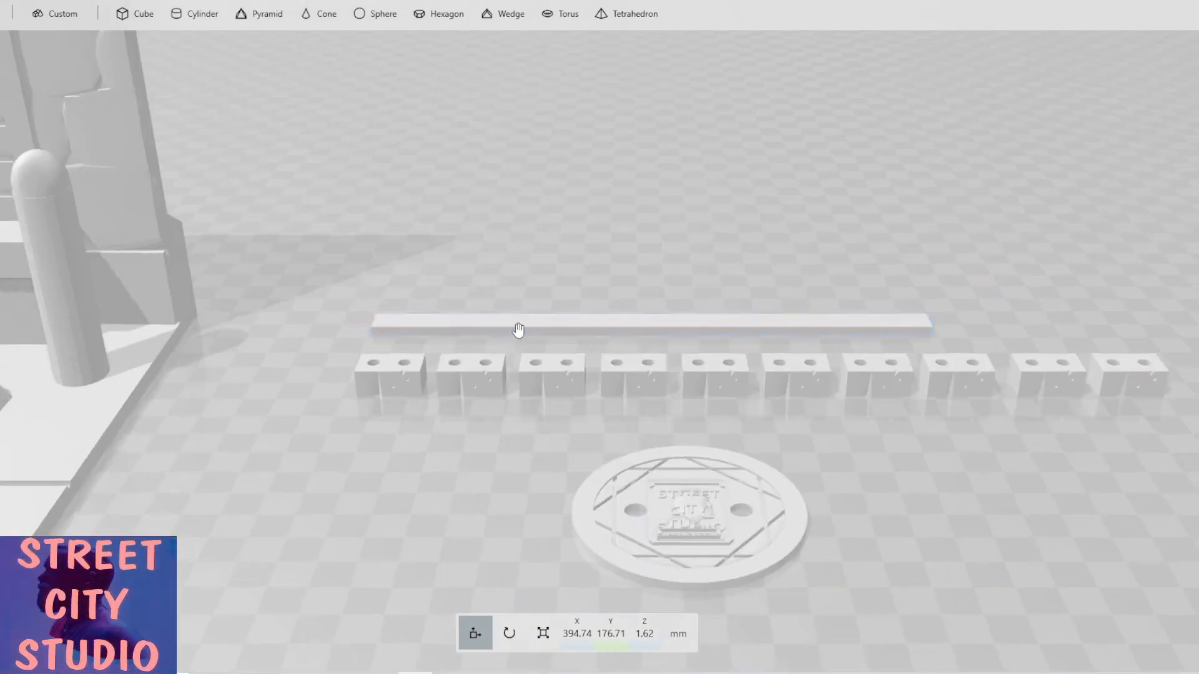
pyautogui.click(518, 329)
pyautogui.moveTo(499, 332); pyautogui.dragTo(535, 330, button='right')
pyautogui.click(540, 325)
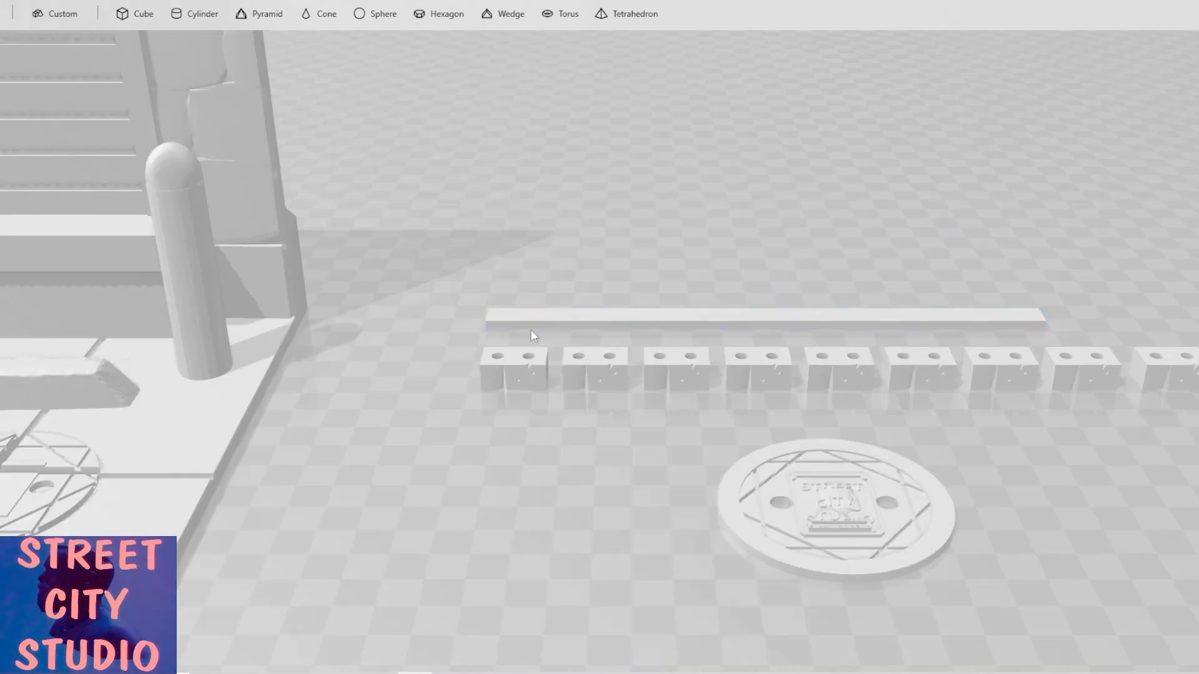
pyautogui.click(516, 361)
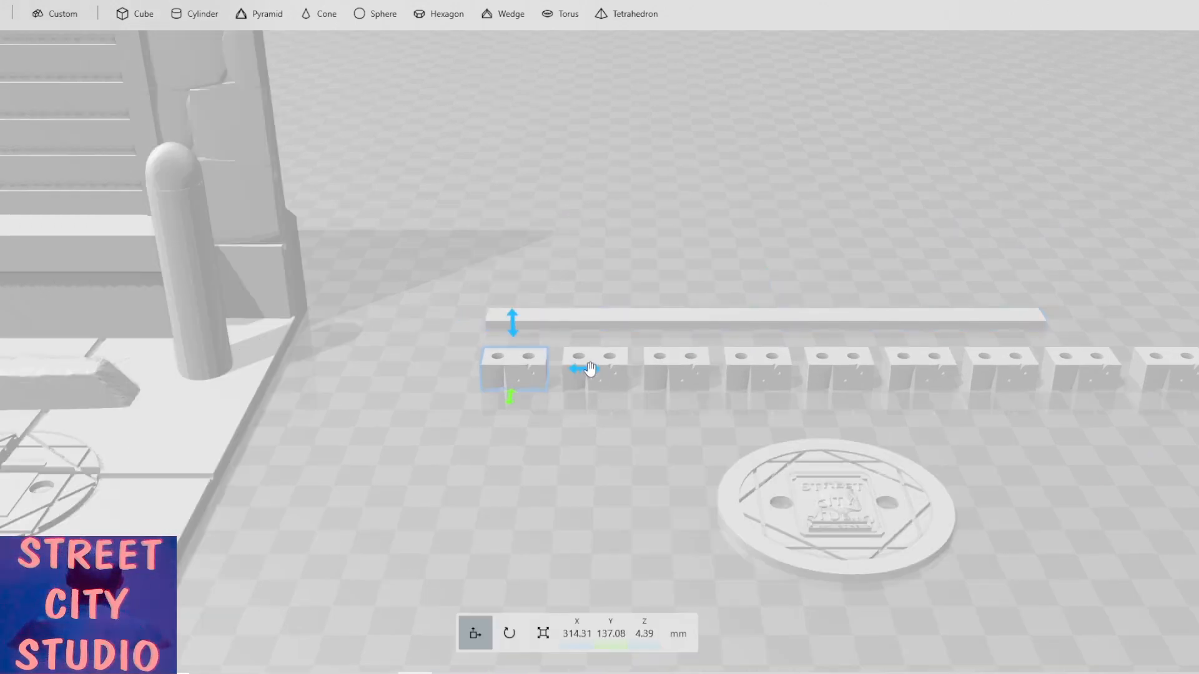
pyautogui.moveTo(590, 369); pyautogui.dragTo(605, 374)
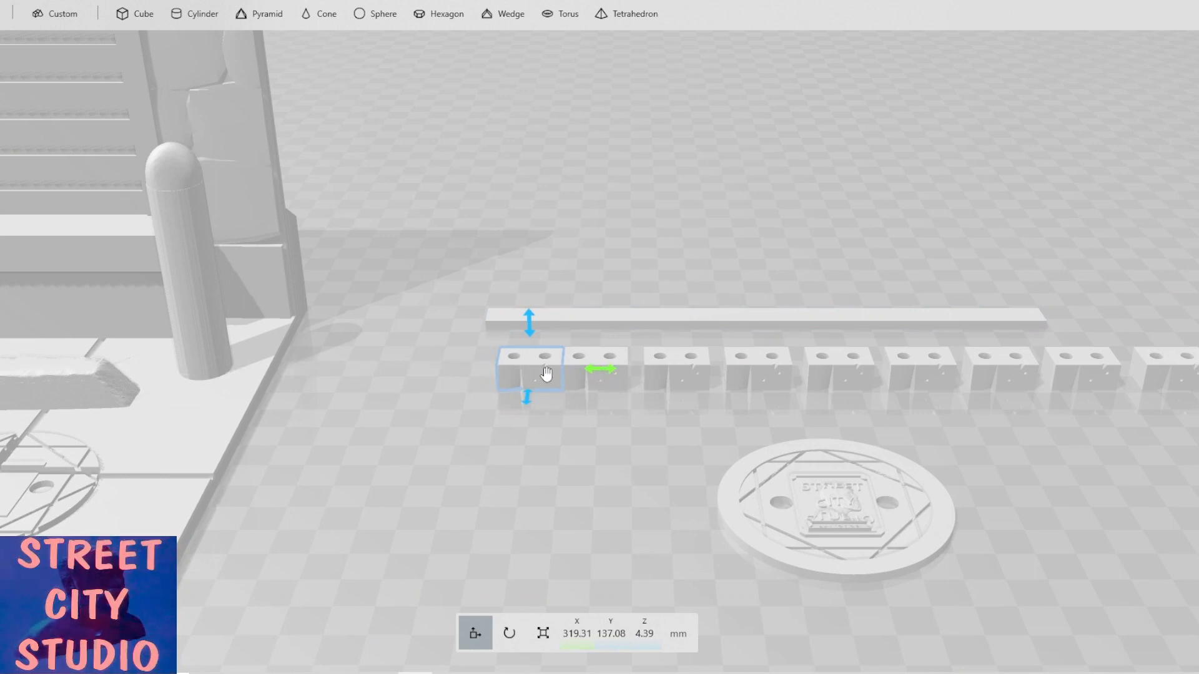
pyautogui.keyDown('ctrl'); pyautogui.click(569, 372); pyautogui.keyUp('ctrl')
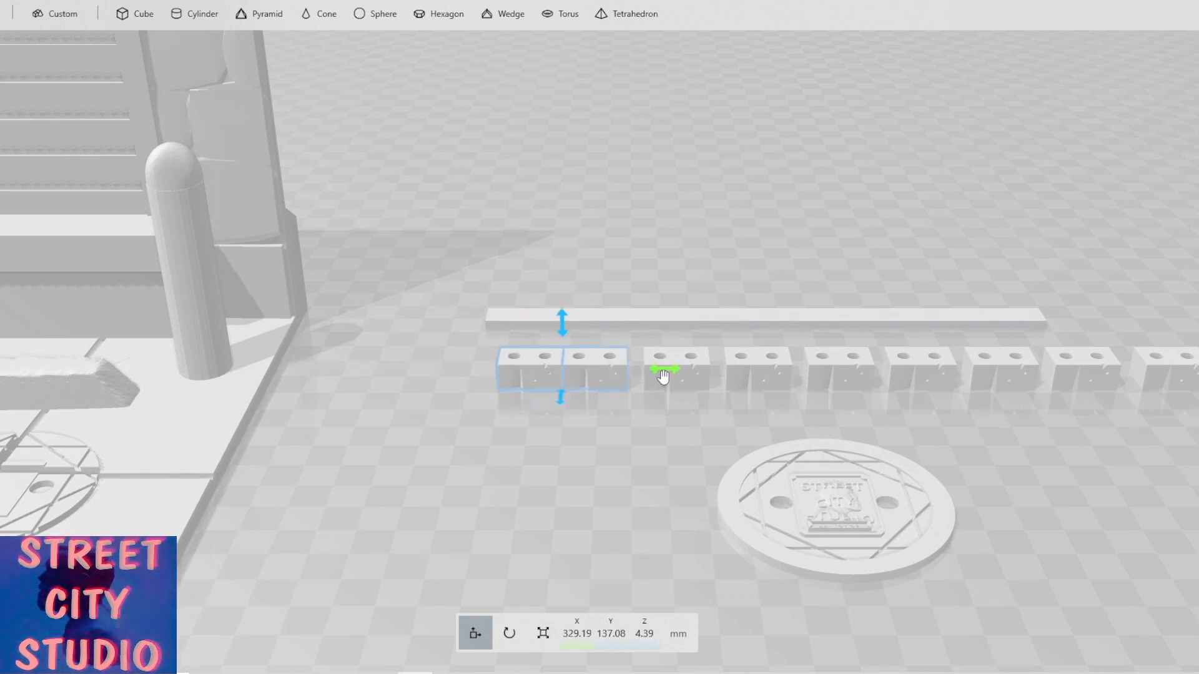
pyautogui.moveTo(667, 370); pyautogui.dragTo(682, 371)
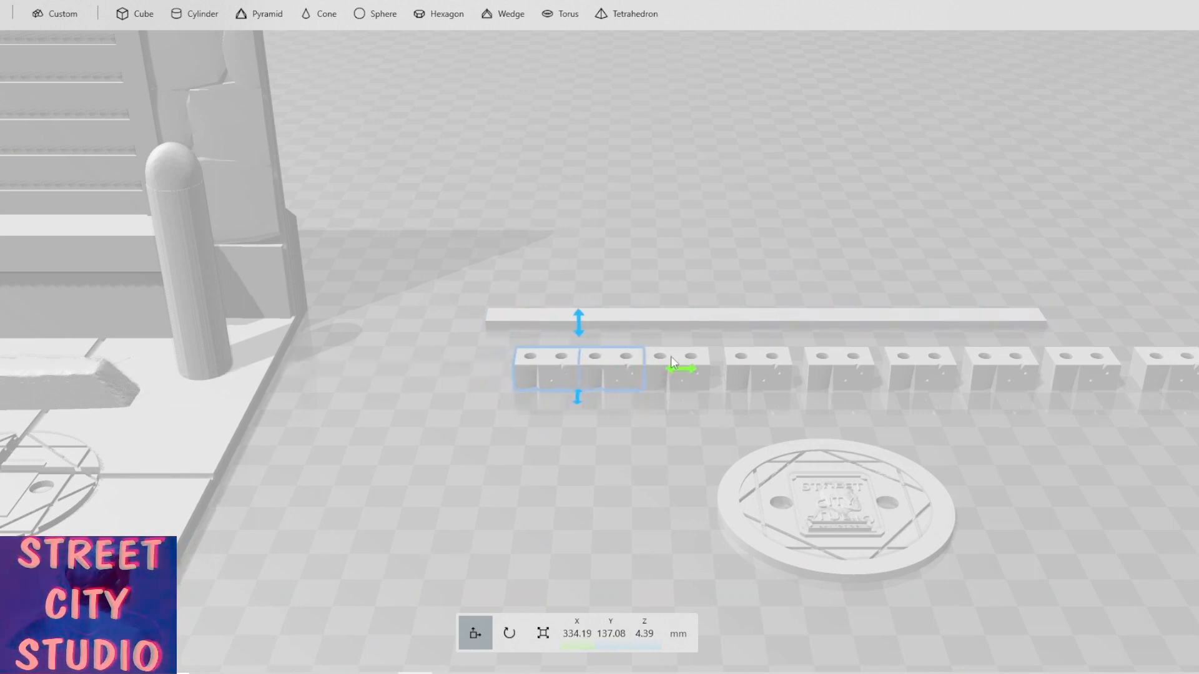
pyautogui.keyDown('ctrl'); pyautogui.click(670, 359); pyautogui.keyUp('ctrl')
pyautogui.moveTo(747, 370); pyautogui.dragTo(763, 373)
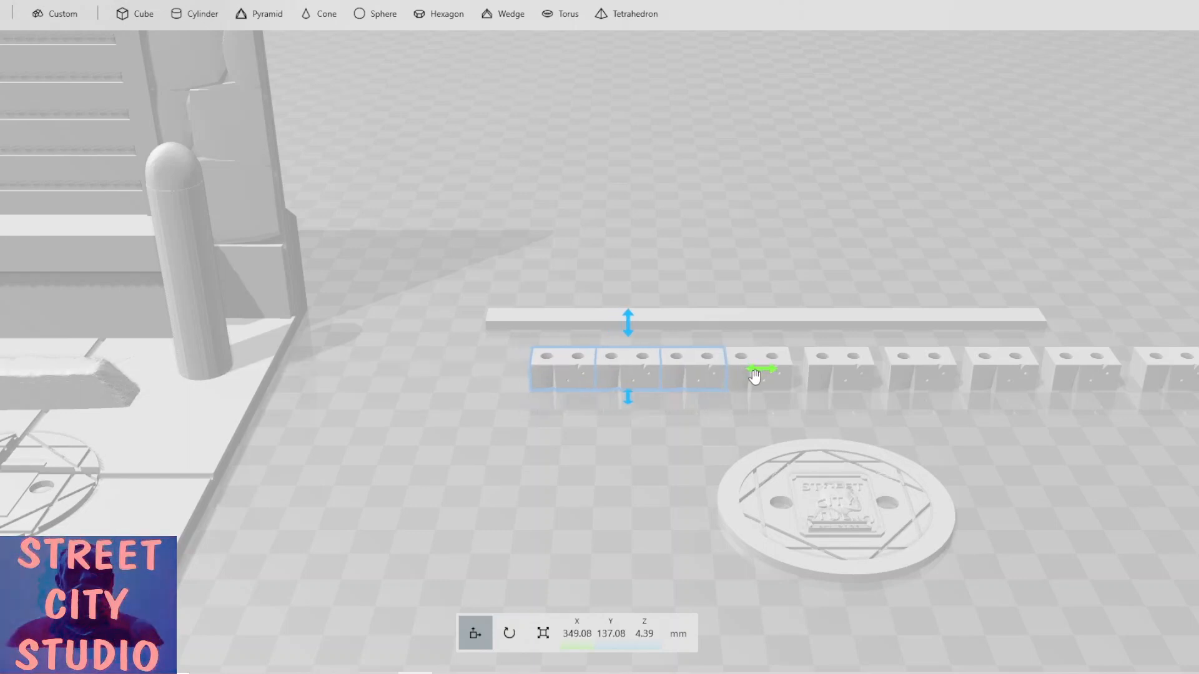
pyautogui.keyDown('ctrl'); pyautogui.click(792, 375); pyautogui.keyUp('ctrl')
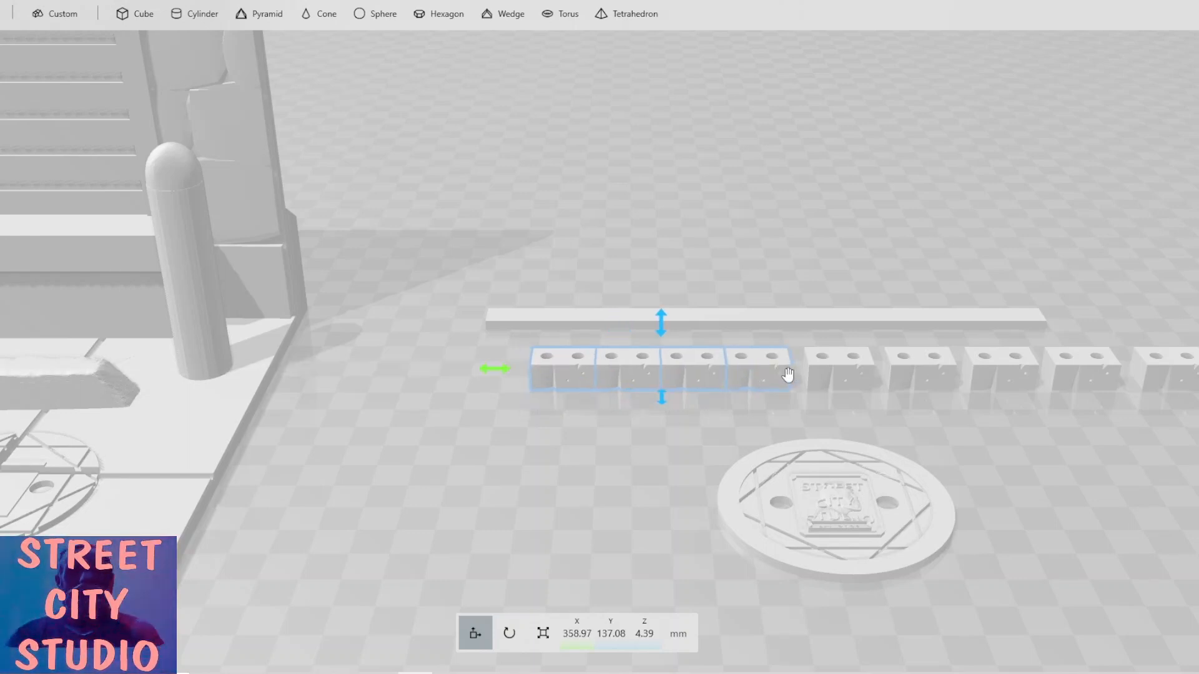
pyautogui.moveTo(508, 371)
pyautogui.mouseDown()
pyautogui.moveTo(543, 377)
pyautogui.moveTo(518, 373)
pyautogui.mouseUp()
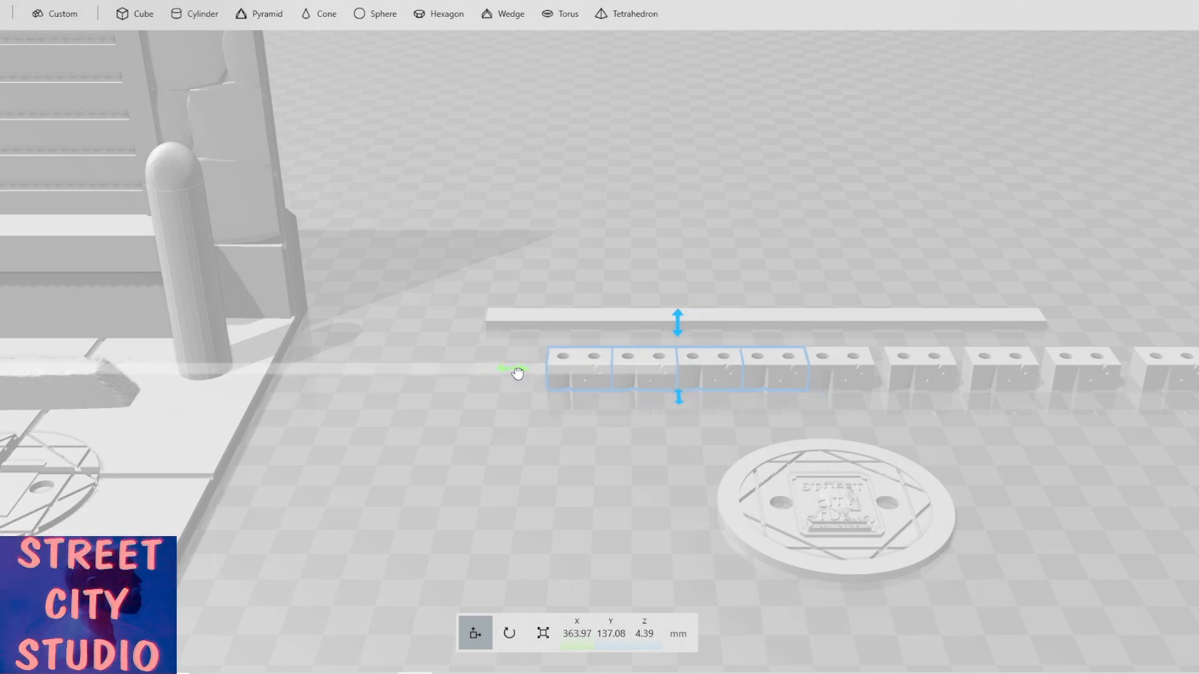
pyautogui.keyDown('ctrl'); pyautogui.click(819, 367); pyautogui.keyUp('ctrl')
pyautogui.moveTo(527, 374); pyautogui.dragTo(543, 374)
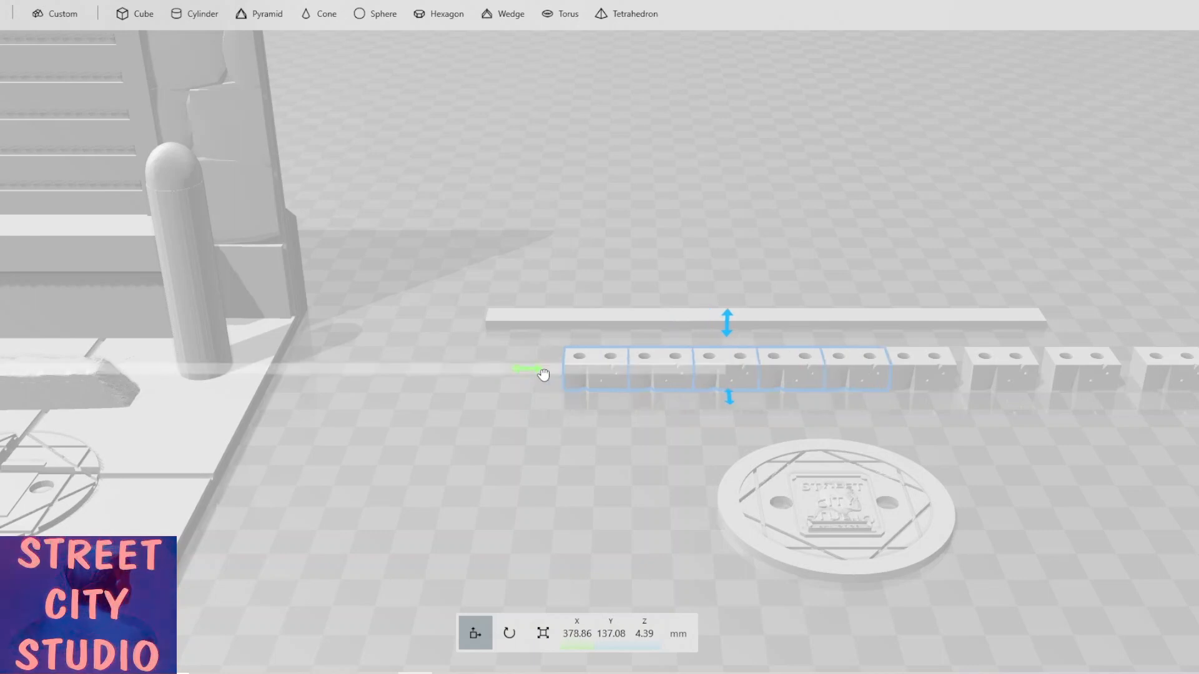
# Keep pushing the remaining blocks together until the whole row forms one continuous gap-free line.
pyautogui.moveTo(897, 421); pyautogui.dragTo(613, 436, button='middle')
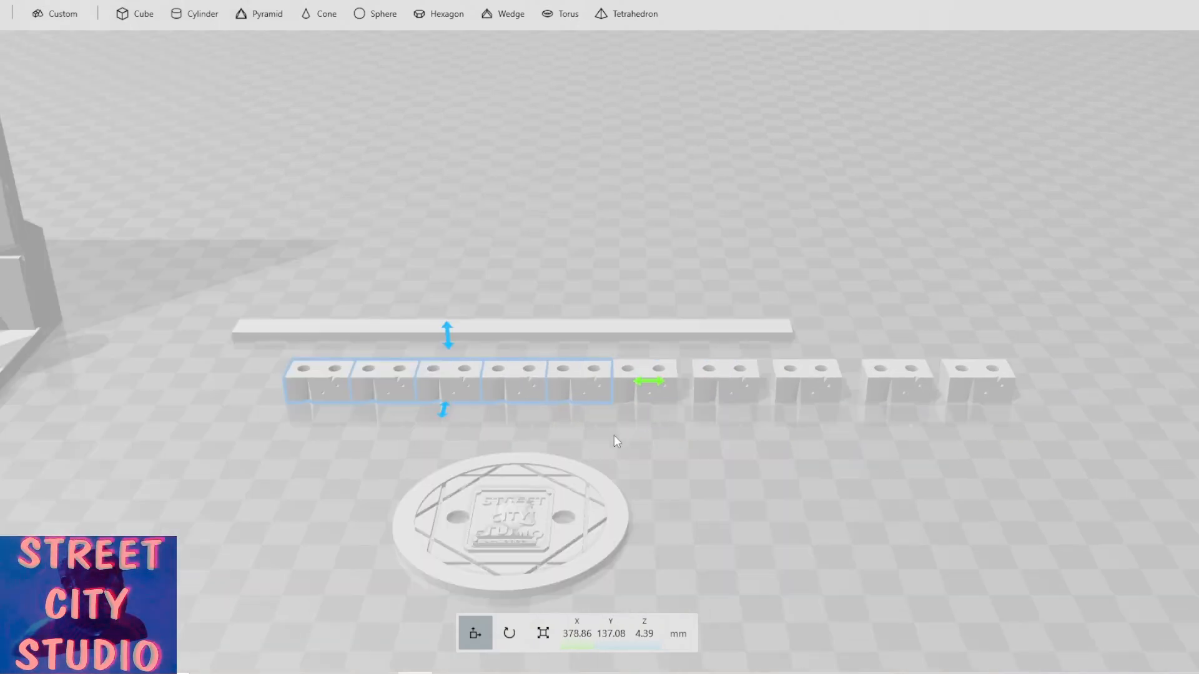
pyautogui.keyDown('ctrl'); pyautogui.click(658, 369); pyautogui.keyUp('ctrl')
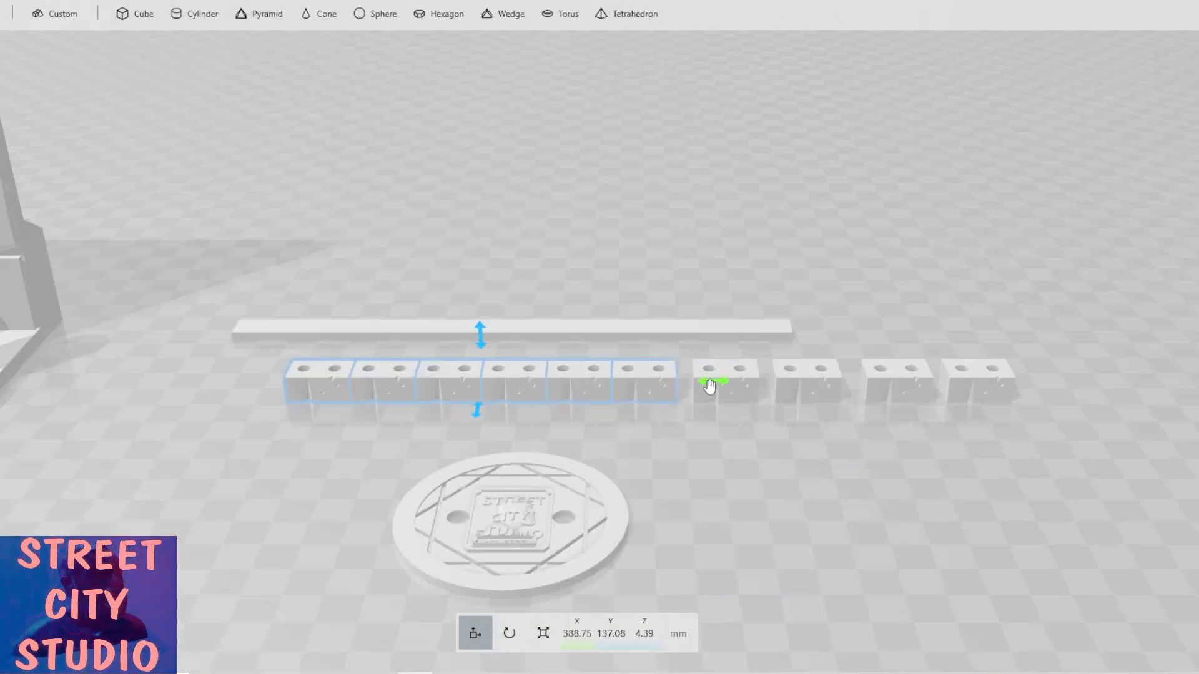
pyautogui.moveTo(724, 388); pyautogui.dragTo(722, 387)
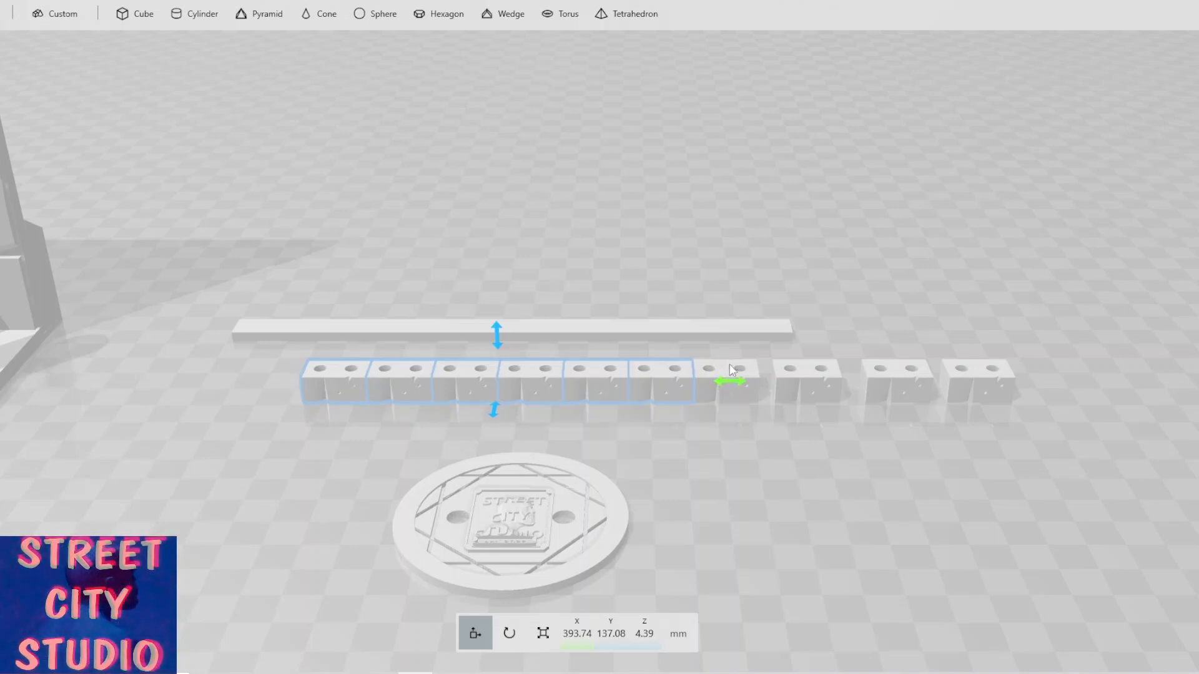
pyautogui.keyDown('ctrl'); pyautogui.click(737, 387); pyautogui.keyUp('ctrl')
pyautogui.moveTo(792, 383); pyautogui.dragTo(877, 386)
pyautogui.keyDown('ctrl'); pyautogui.click(782, 370); pyautogui.keyUp('ctrl')
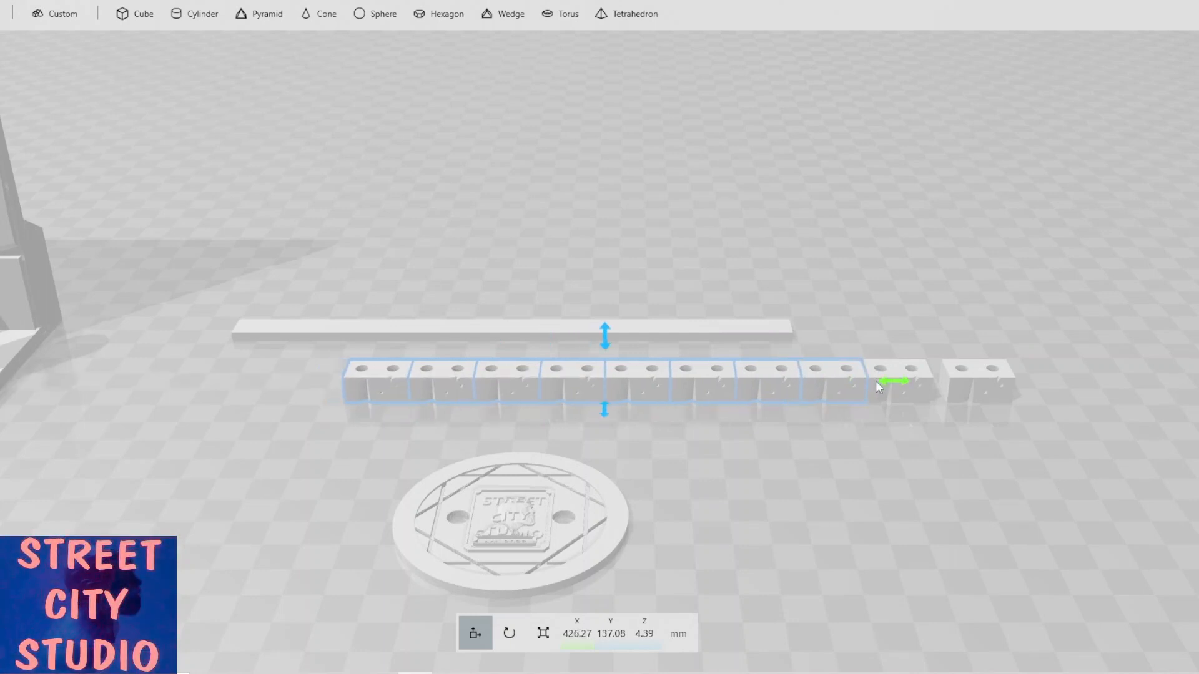
pyautogui.keyDown('ctrl'); pyautogui.click(885, 395); pyautogui.keyUp('ctrl')
pyautogui.moveTo(890, 407); pyautogui.dragTo(755, 422, button='right')
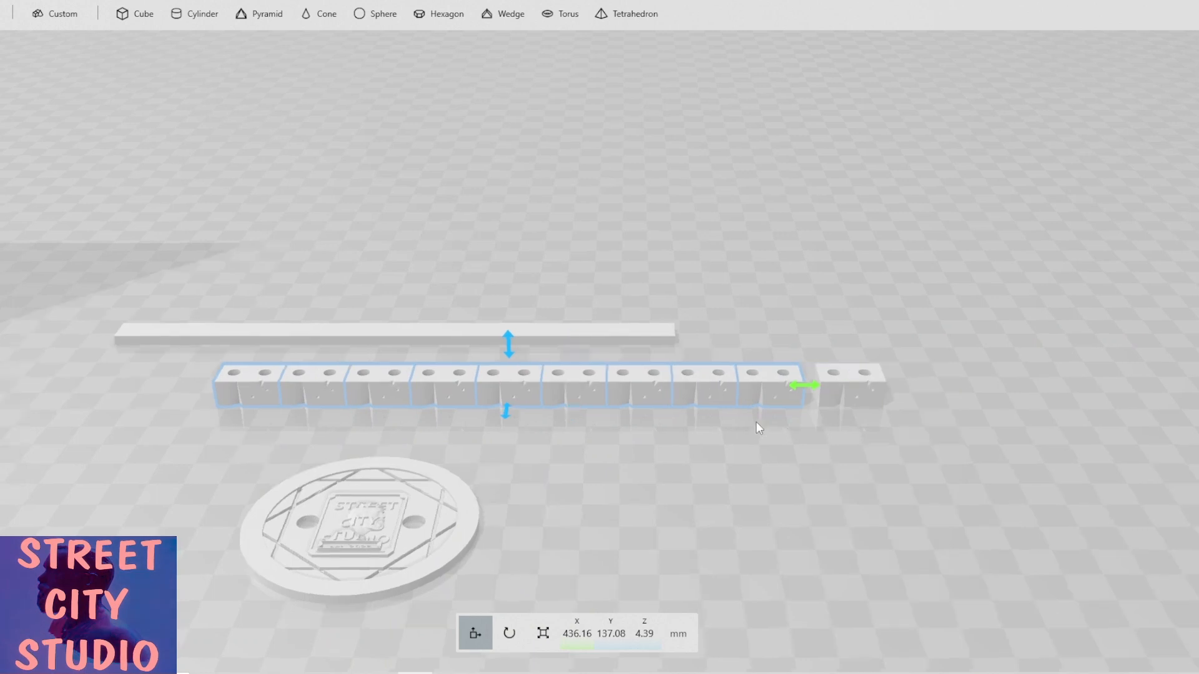
pyautogui.moveTo(826, 390); pyautogui.dragTo(665, 382)
pyautogui.keyDown('ctrl'); pyautogui.click(843, 386); pyautogui.keyUp('ctrl')
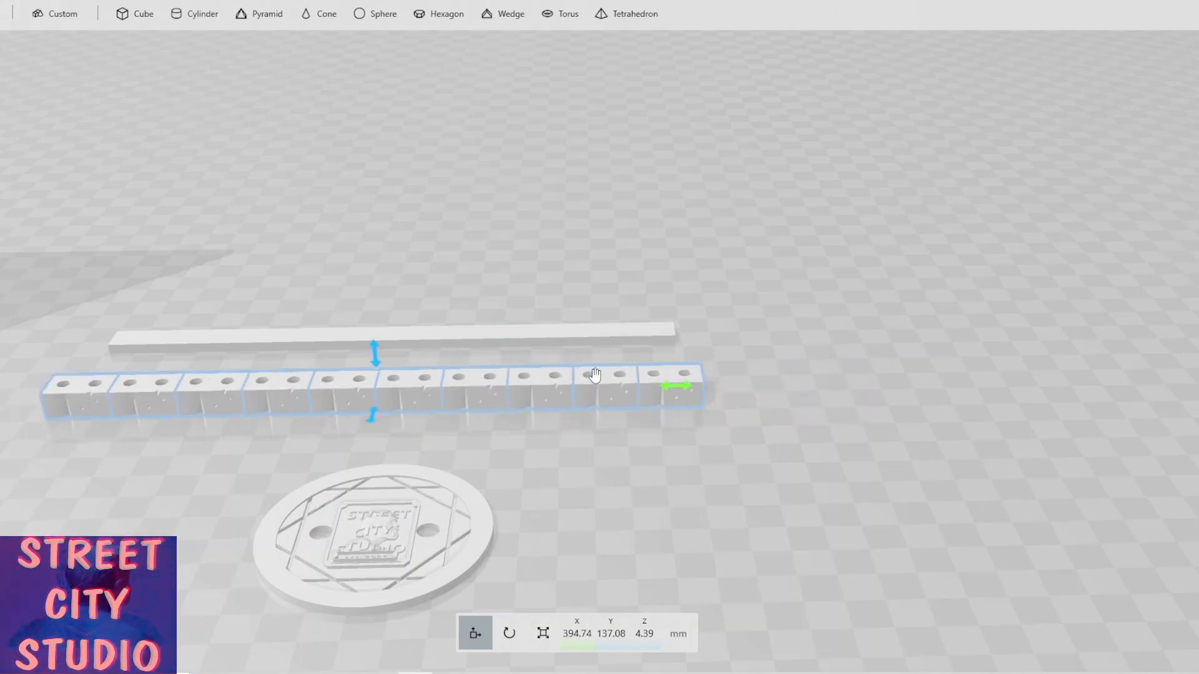
# Place the thin bar onto the drilled block row, moving it to about Y 136 mm and raising it to about Z 10.4 mm.
pyautogui.keyDown('ctrl'); pyautogui.click(653, 381); pyautogui.keyUp('ctrl')
pyautogui.keyDown('ctrl'); pyautogui.click(605, 388); pyautogui.keyUp('ctrl')
pyautogui.keyDown('ctrl'); pyautogui.click(546, 388); pyautogui.keyUp('ctrl')
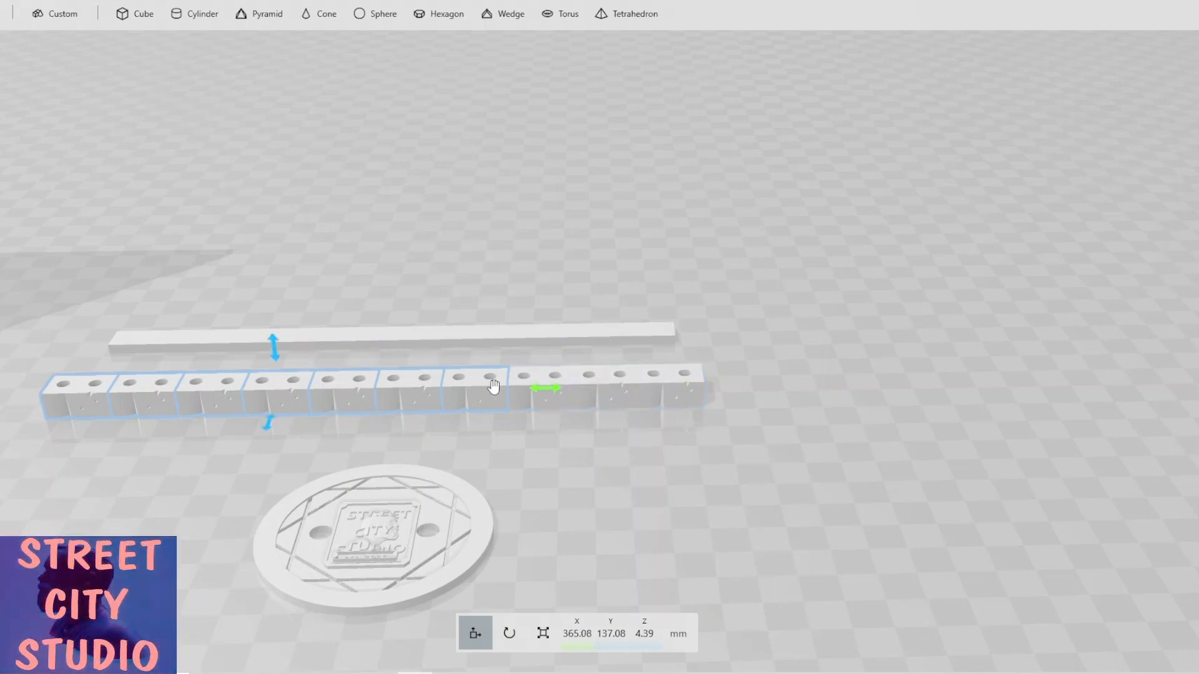
pyautogui.keyDown('ctrl'); pyautogui.click(487, 387); pyautogui.keyUp('ctrl')
pyautogui.keyDown('ctrl'); pyautogui.click(392, 389); pyautogui.keyUp('ctrl')
pyautogui.keyDown('ctrl'); pyautogui.click(320, 385); pyautogui.keyUp('ctrl')
pyautogui.keyDown('ctrl'); pyautogui.click(281, 386); pyautogui.keyUp('ctrl')
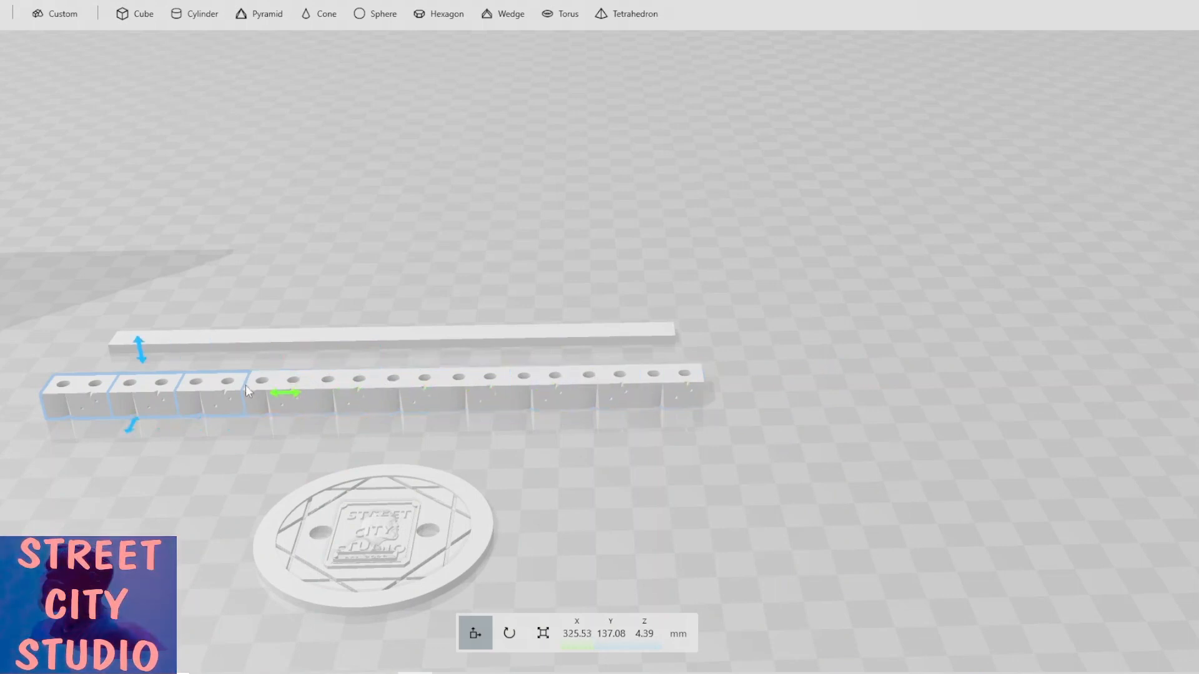
pyautogui.keyDown('ctrl'); pyautogui.click(206, 387); pyautogui.keyUp('ctrl')
pyautogui.keyDown('ctrl'); pyautogui.click(152, 395); pyautogui.keyUp('ctrl')
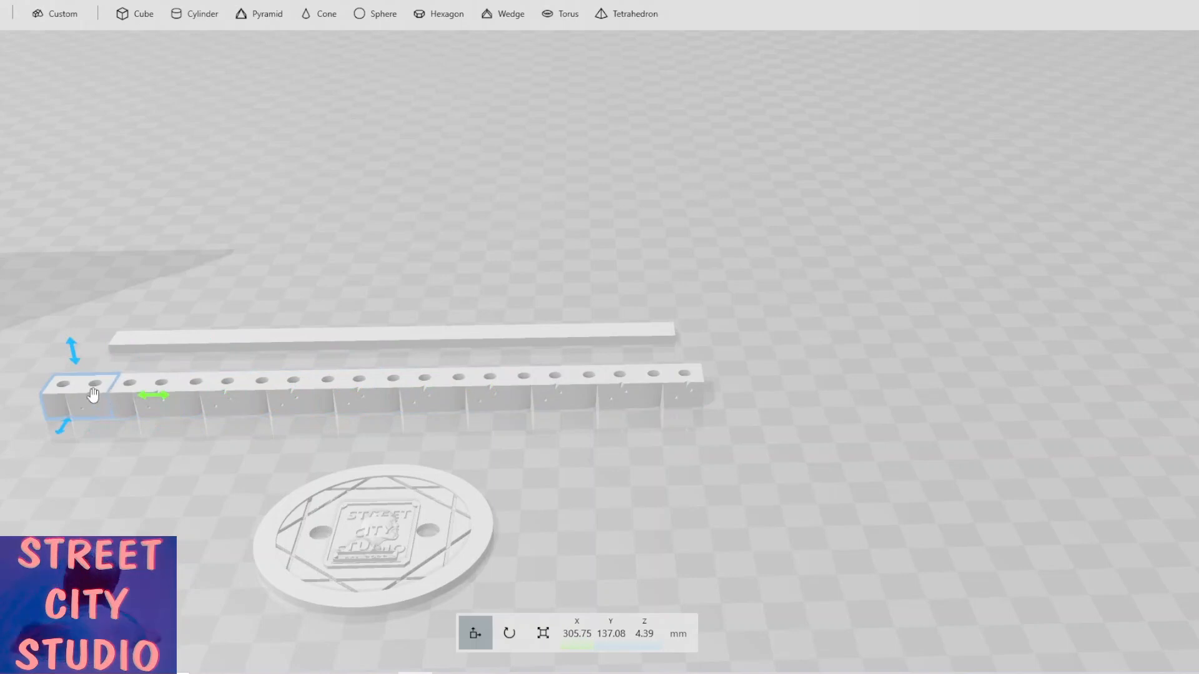
pyautogui.keyDown('ctrl'); pyautogui.click(94, 393); pyautogui.keyUp('ctrl')
pyautogui.click(175, 343)
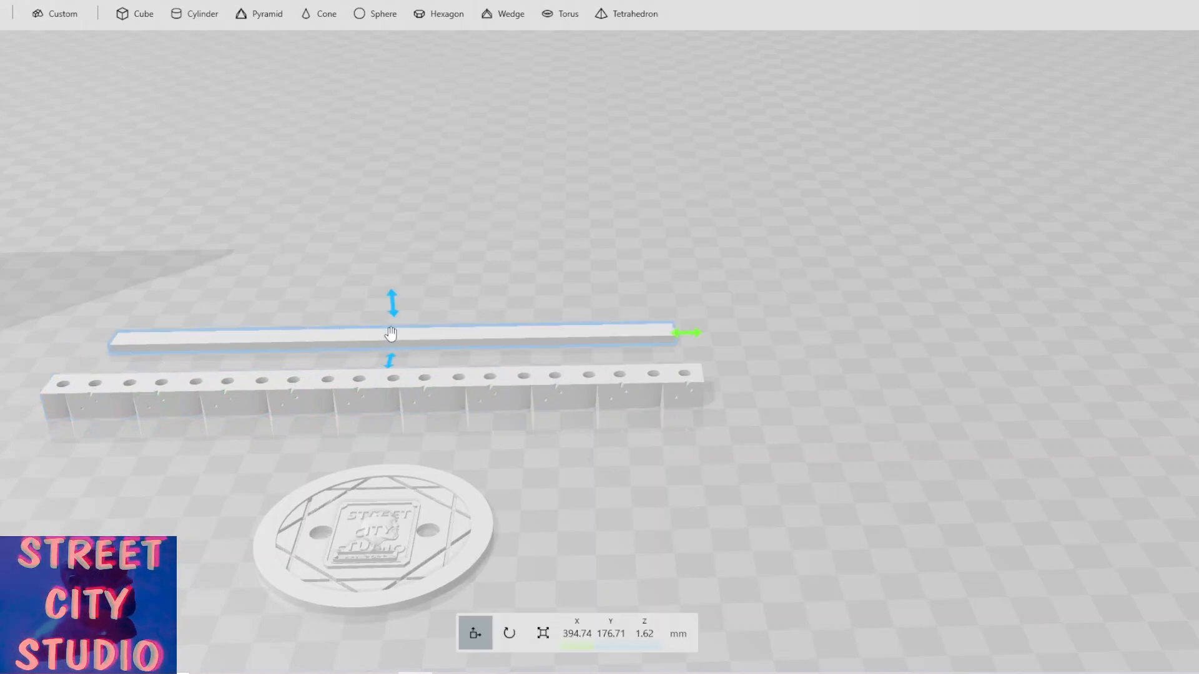
pyautogui.moveTo(385, 367); pyautogui.dragTo(348, 441)
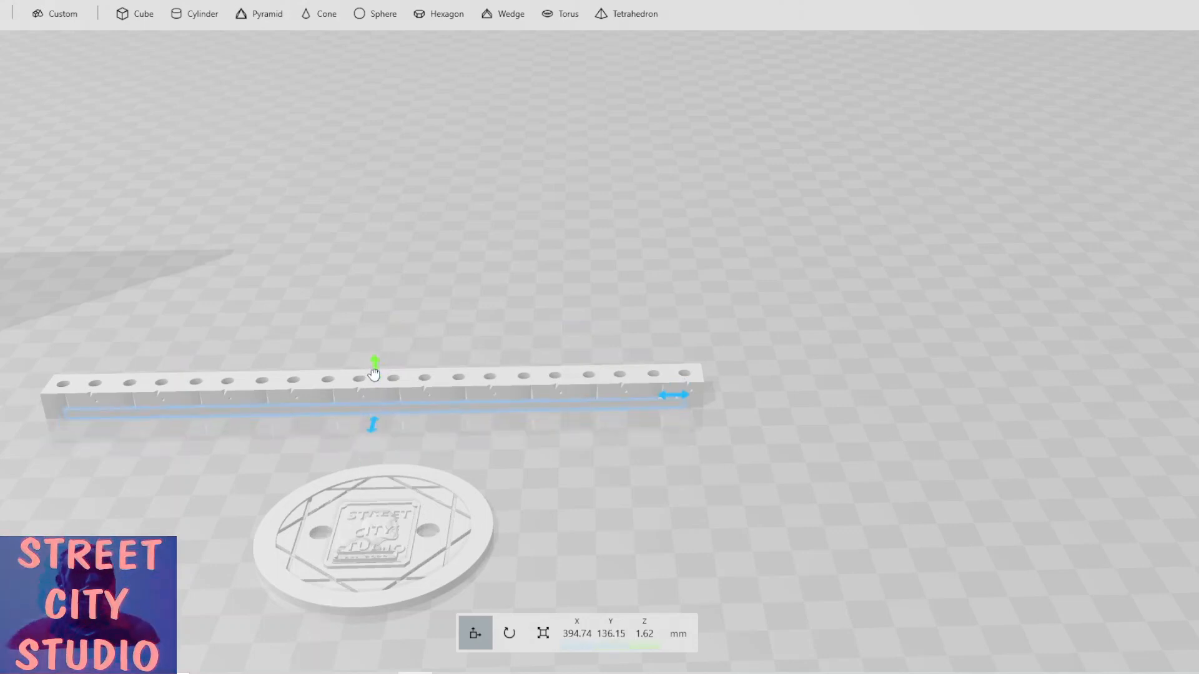
pyautogui.moveTo(375, 367); pyautogui.dragTo(371, 342)
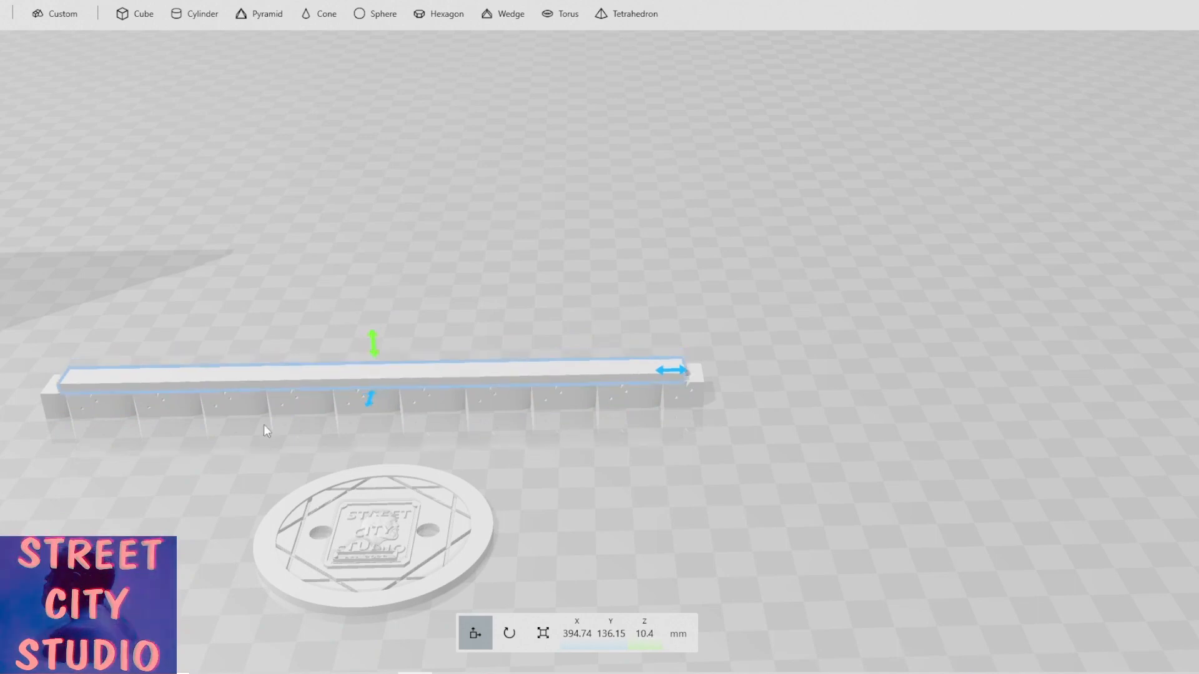
# Nudge the thin bar to Y 137.08 mm so it lines up with the blocks beneath.
pyautogui.moveTo(263, 425); pyautogui.dragTo(413, 436, button='right')
pyautogui.moveTo(630, 424); pyautogui.dragTo(665, 361, button='right')
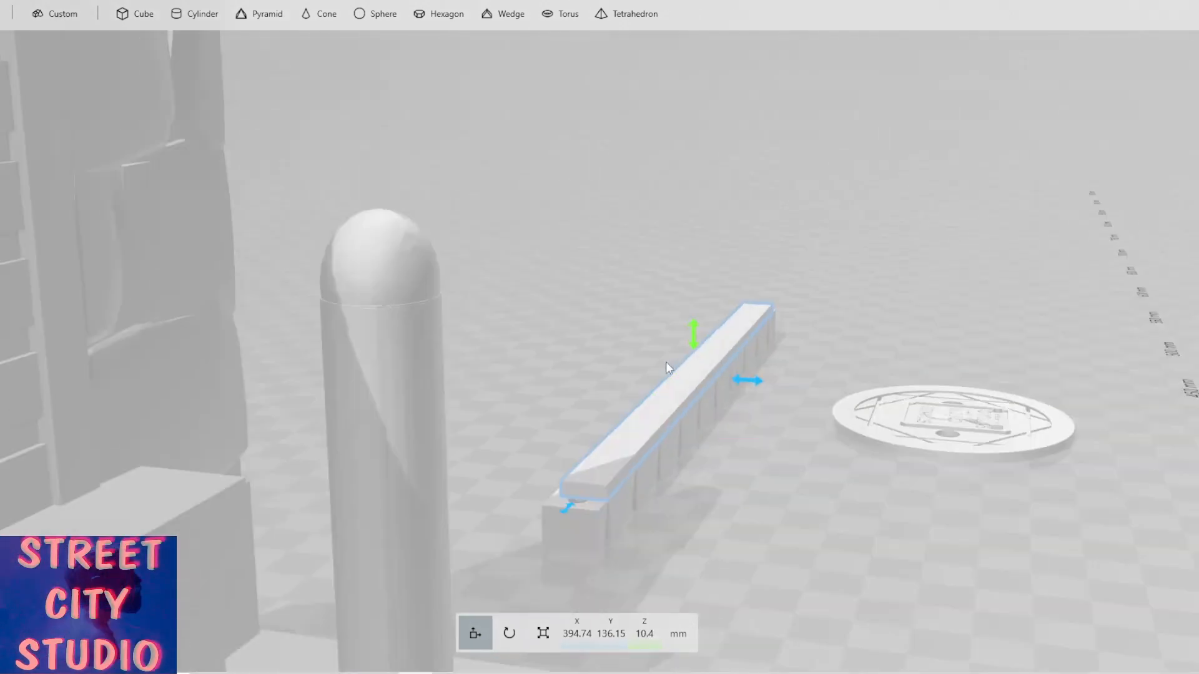
pyautogui.moveTo(749, 381); pyautogui.dragTo(744, 382)
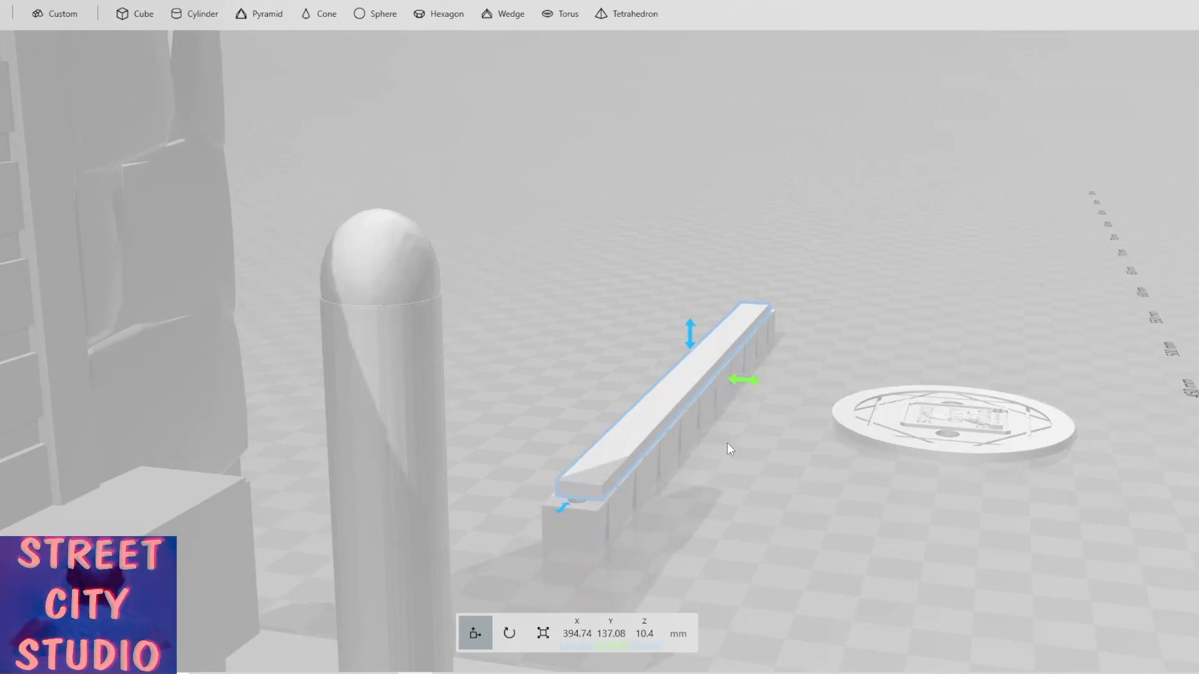
# Scale the bar down to about 1.7 mm high, then enlarge it proportionally to about 196 mm long and 10.2 mm wide.
pyautogui.click(543, 633)
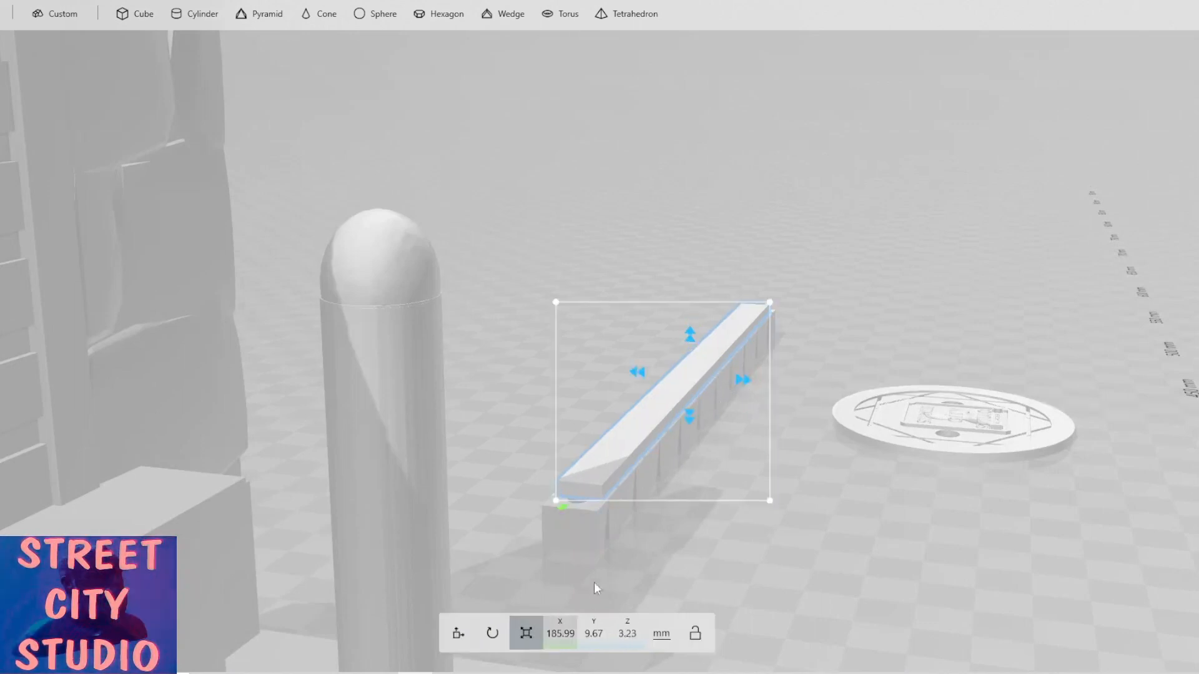
pyautogui.moveTo(691, 334); pyautogui.dragTo(691, 340)
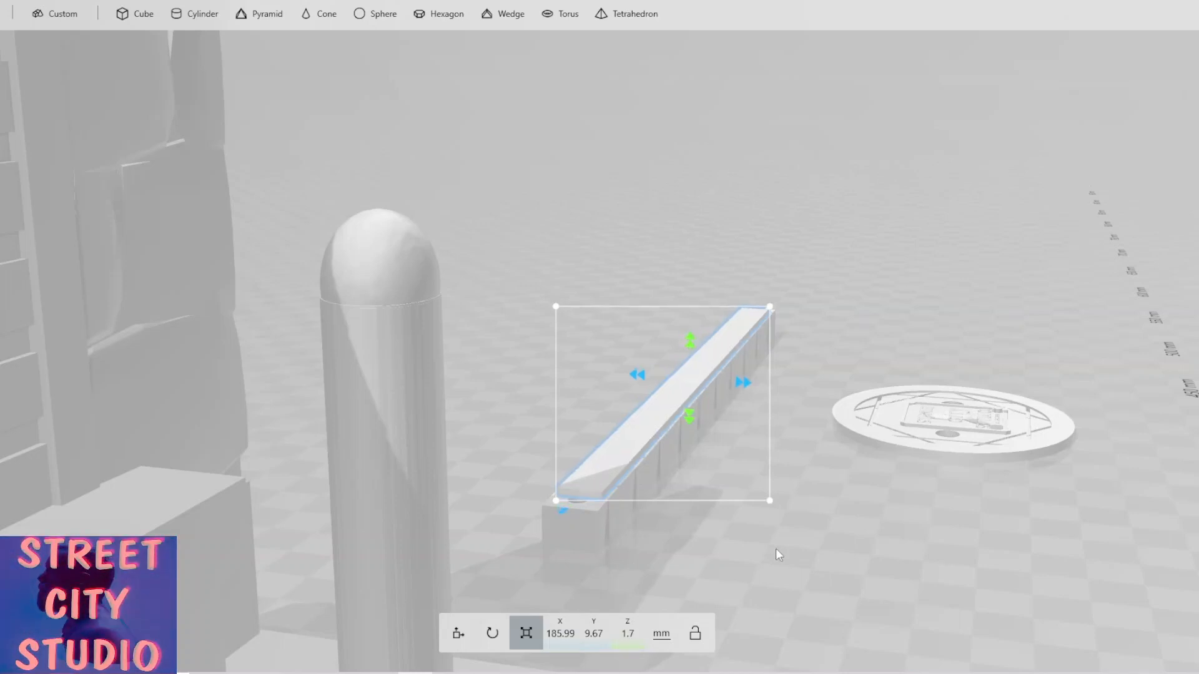
pyautogui.moveTo(631, 552); pyautogui.dragTo(610, 552)
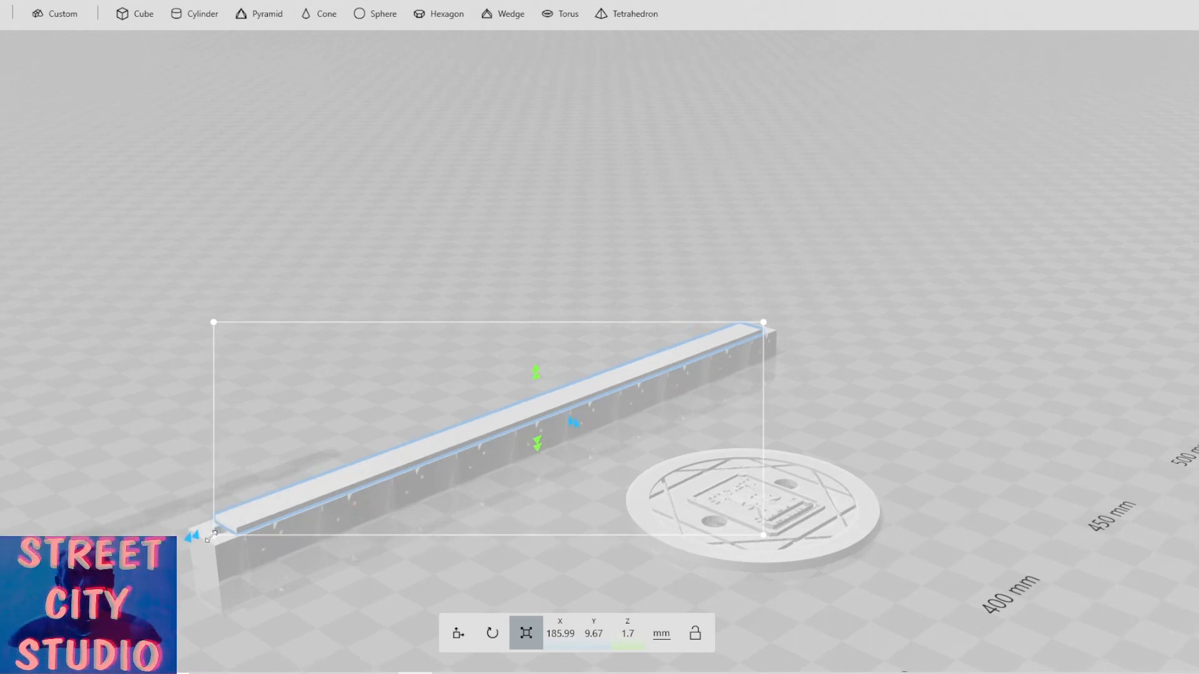
pyautogui.moveTo(211, 536); pyautogui.dragTo(198, 542)
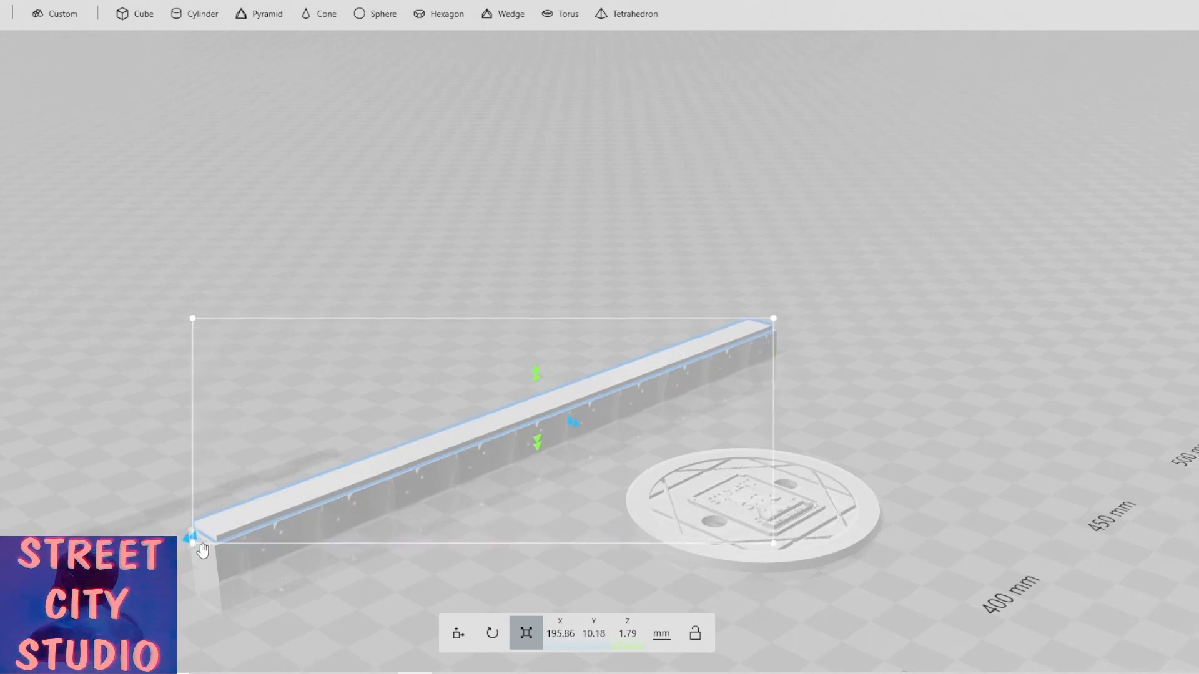
pyautogui.moveTo(562, 493); pyautogui.dragTo(296, 500)
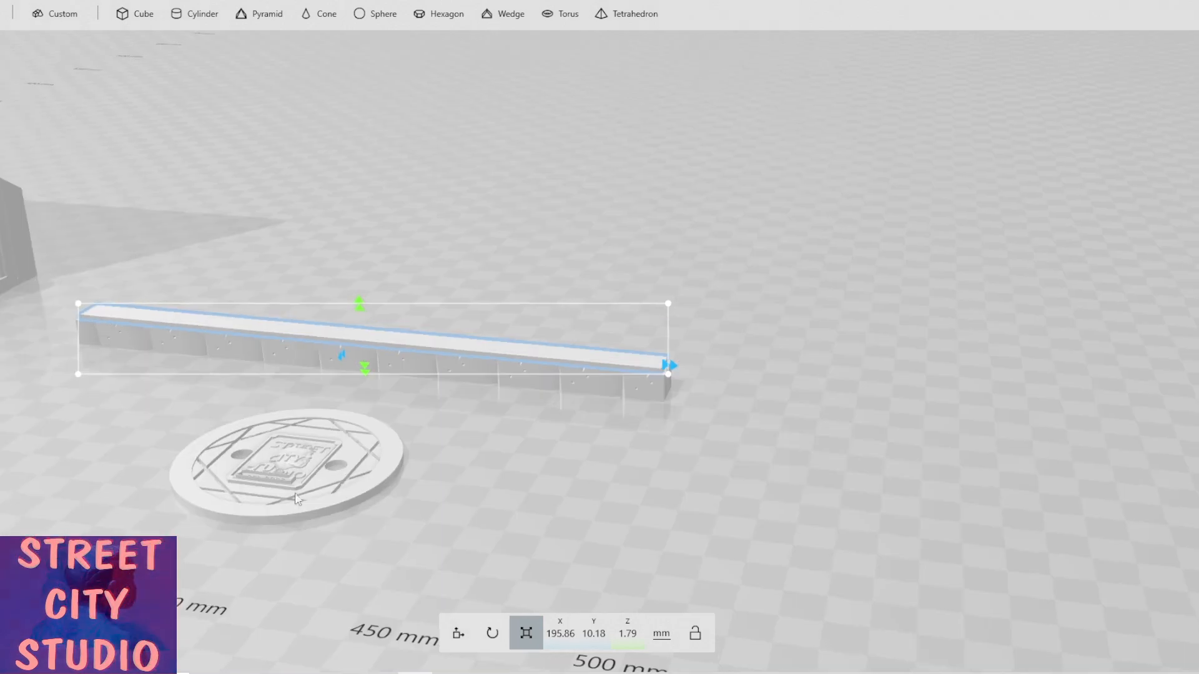
# Duplicate the bar together with the whole block row and stack the copy on top at about X 403 mm, Z 15.9 mm.
pyautogui.scroll(3, 446, 422)
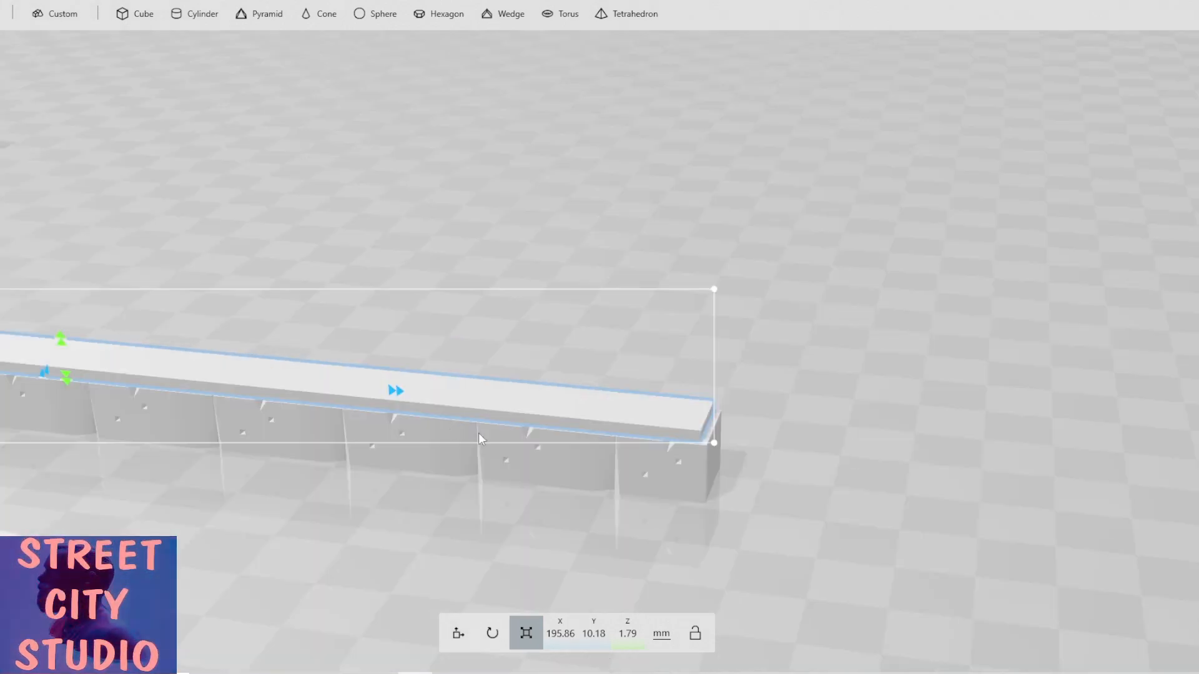
pyautogui.click(446, 641)
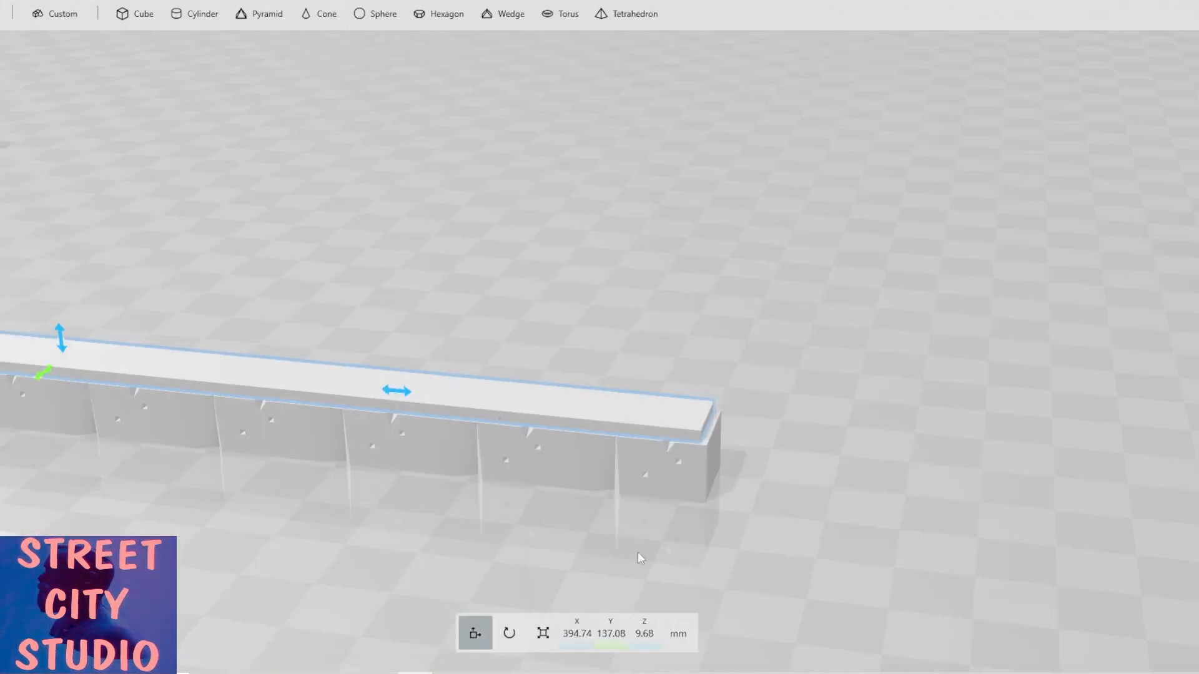
pyautogui.moveTo(638, 552); pyautogui.dragTo(489, 542)
pyautogui.moveTo(340, 582); pyautogui.dragTo(294, 587)
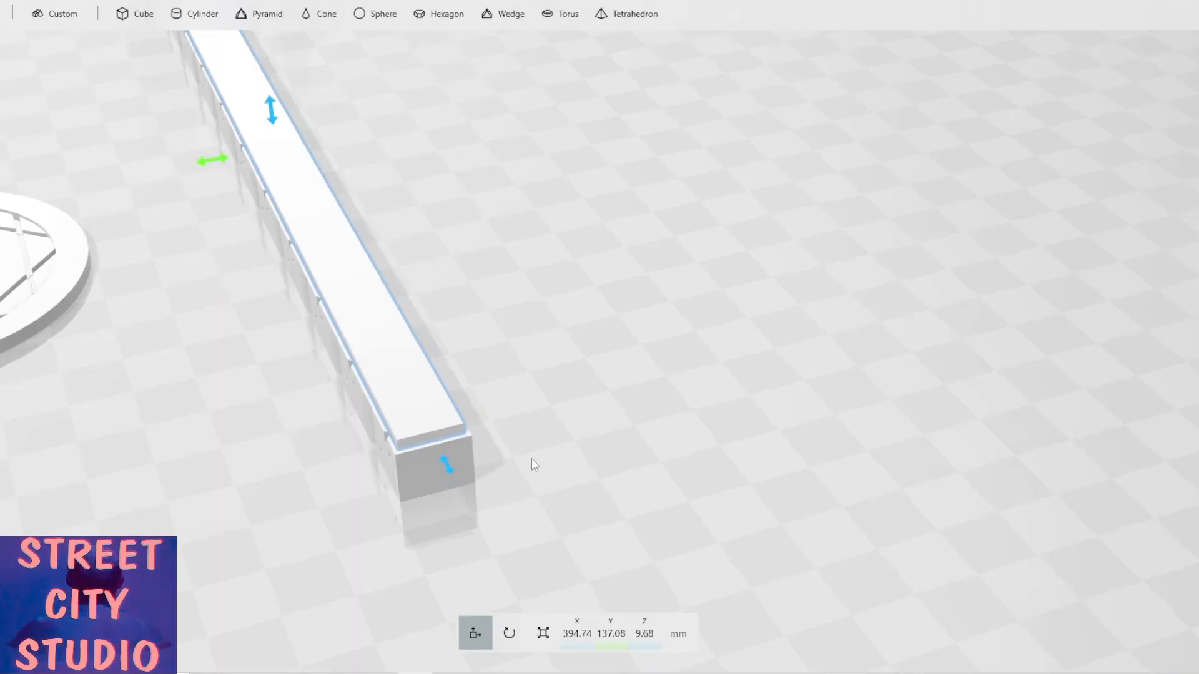
pyautogui.moveTo(488, 465); pyautogui.dragTo(659, 364)
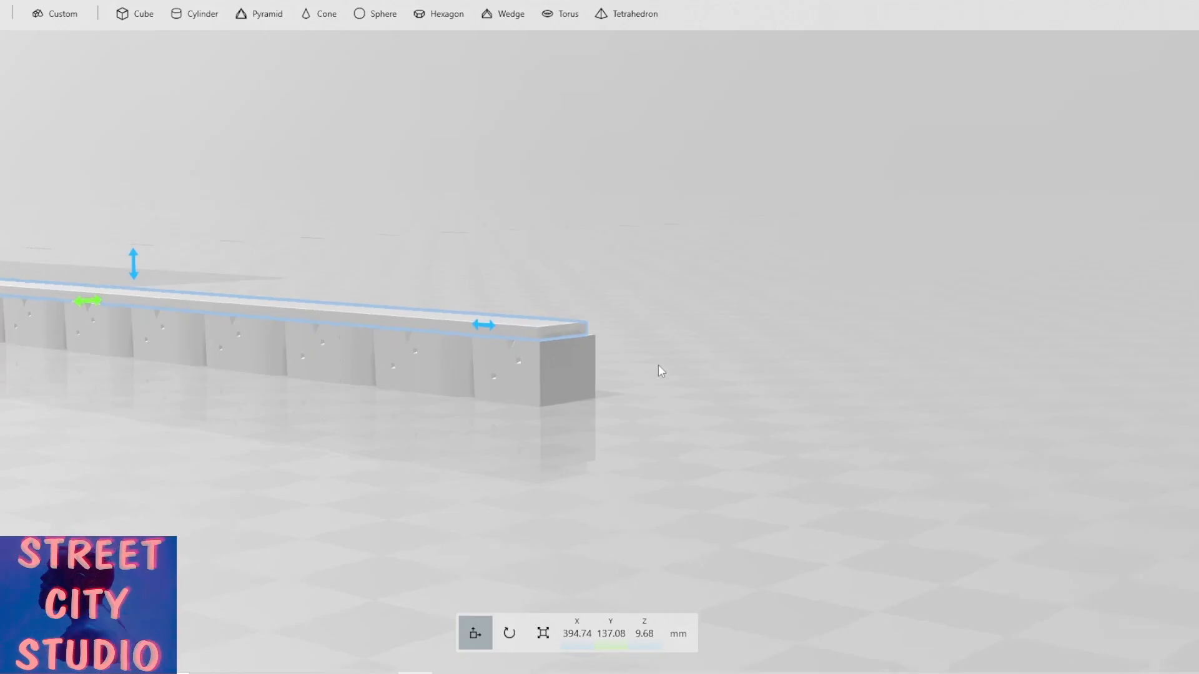
pyautogui.moveTo(250, 431); pyautogui.dragTo(391, 400)
pyautogui.keyDown('ctrl'); pyautogui.click(389, 392); pyautogui.keyUp('ctrl')
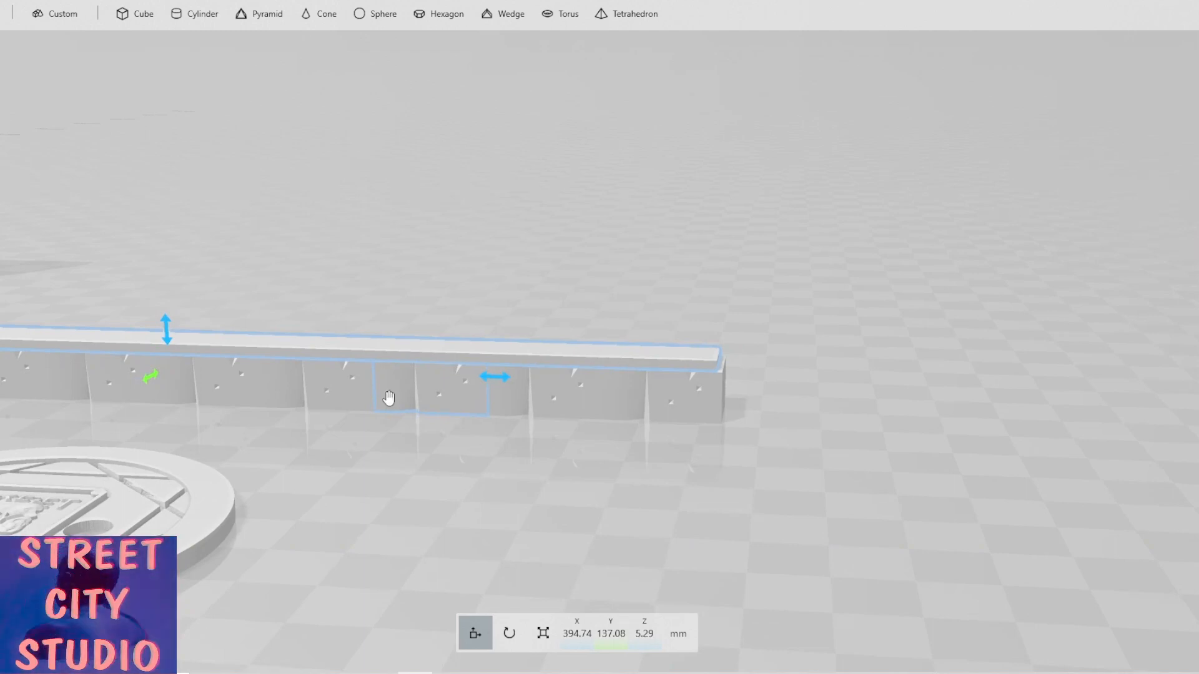
pyautogui.moveTo(388, 392); pyautogui.dragTo(350, 378)
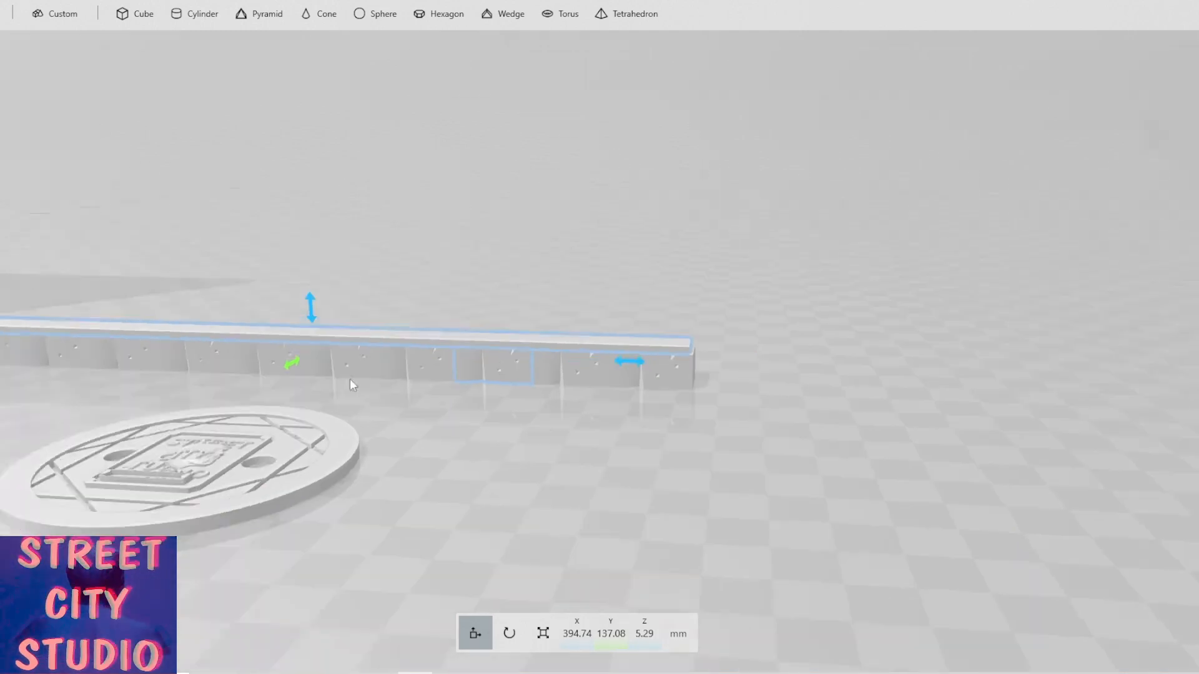
pyautogui.keyDown('ctrl'); pyautogui.click(664, 390); pyautogui.keyUp('ctrl')
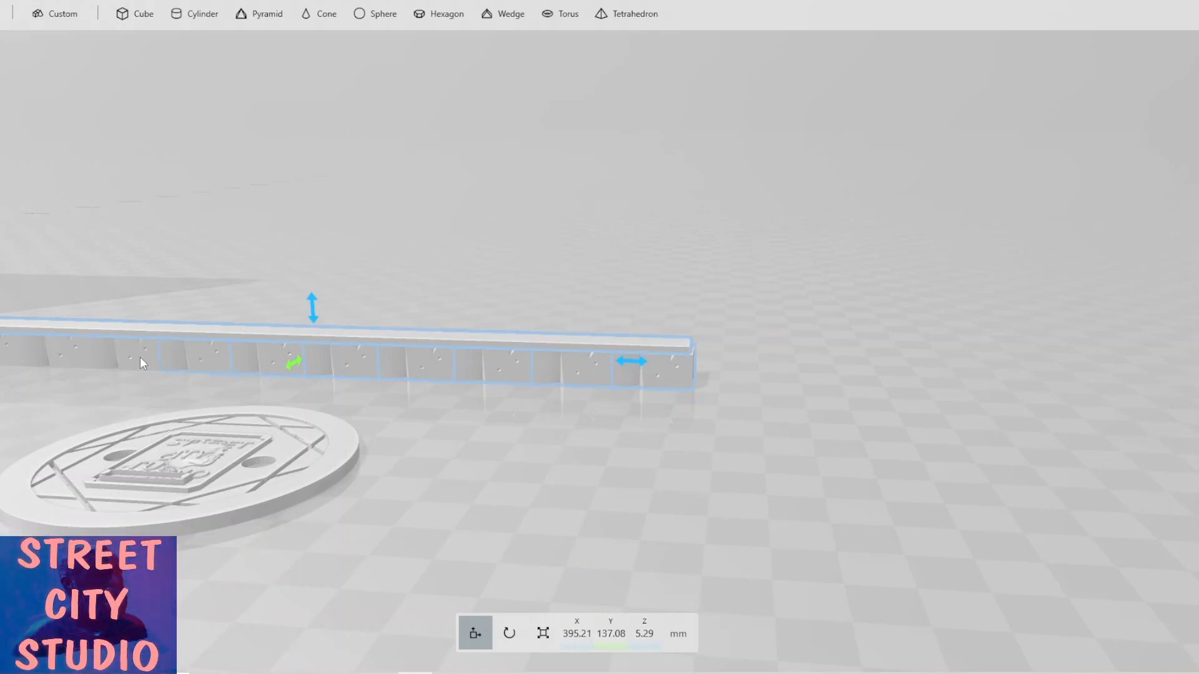
pyautogui.keyDown('ctrl'); pyautogui.click(3, 355); pyautogui.keyUp('ctrl')
pyautogui.moveTo(84, 400); pyautogui.dragTo(120, 408, button='right')
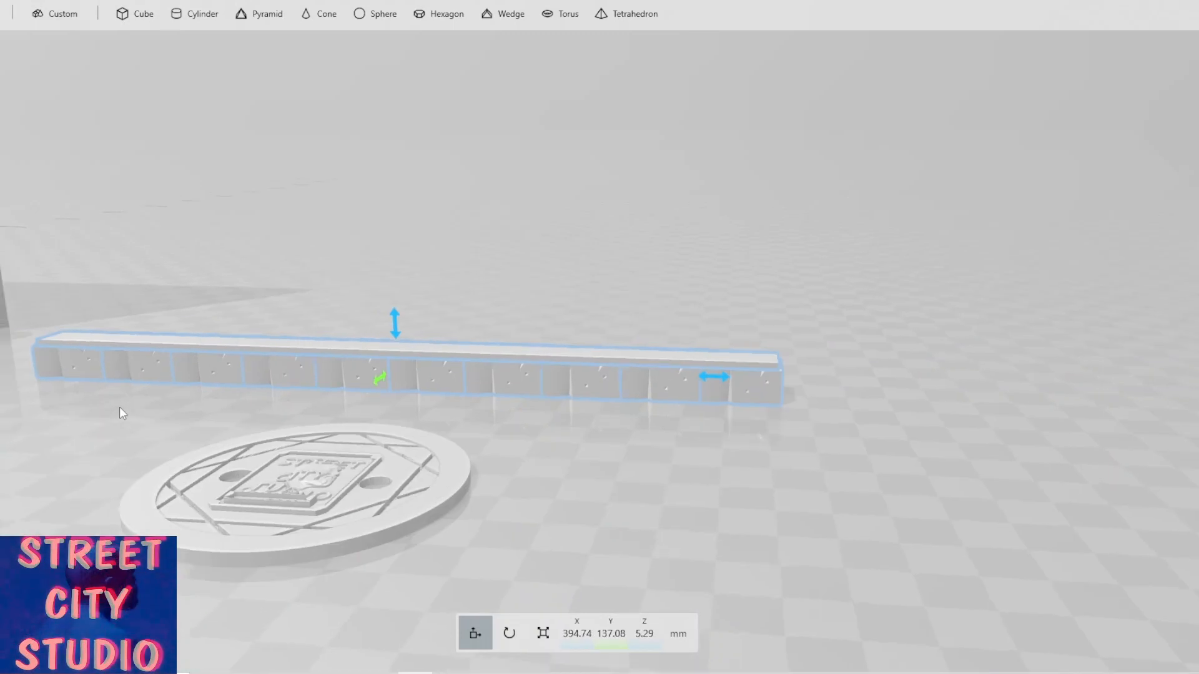
pyautogui.click(38, 0)
pyautogui.click(8, 25)
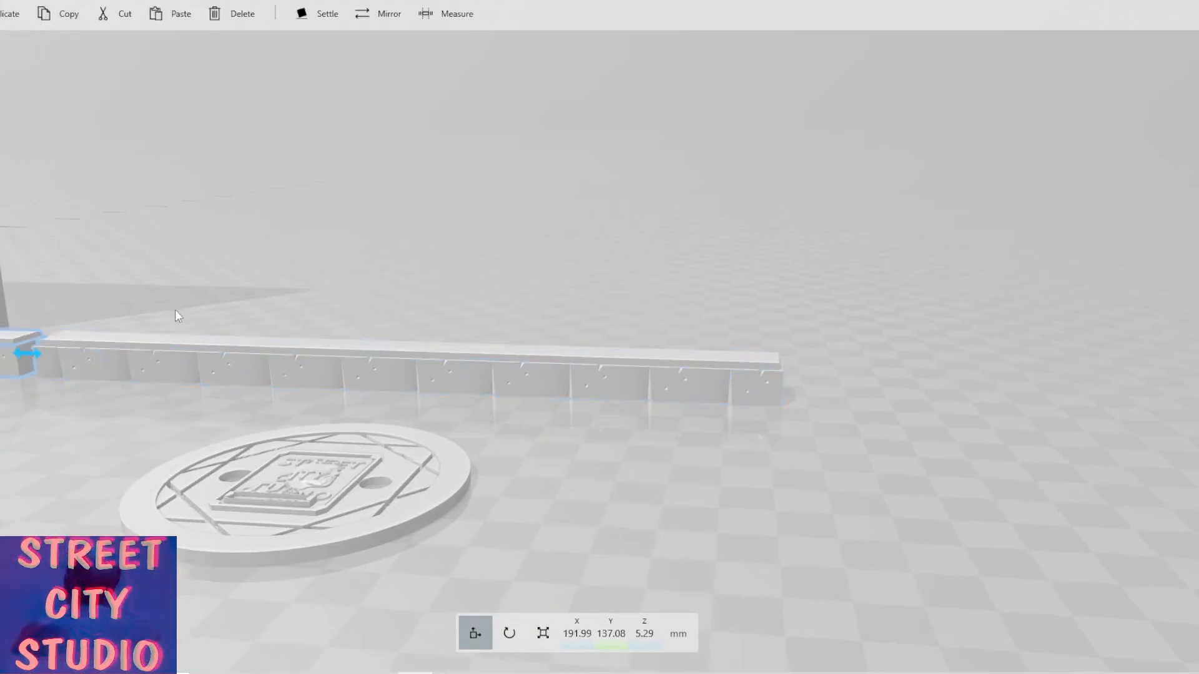
pyautogui.scroll(-3, 174, 315)
pyautogui.moveTo(255, 347); pyautogui.dragTo(802, 416)
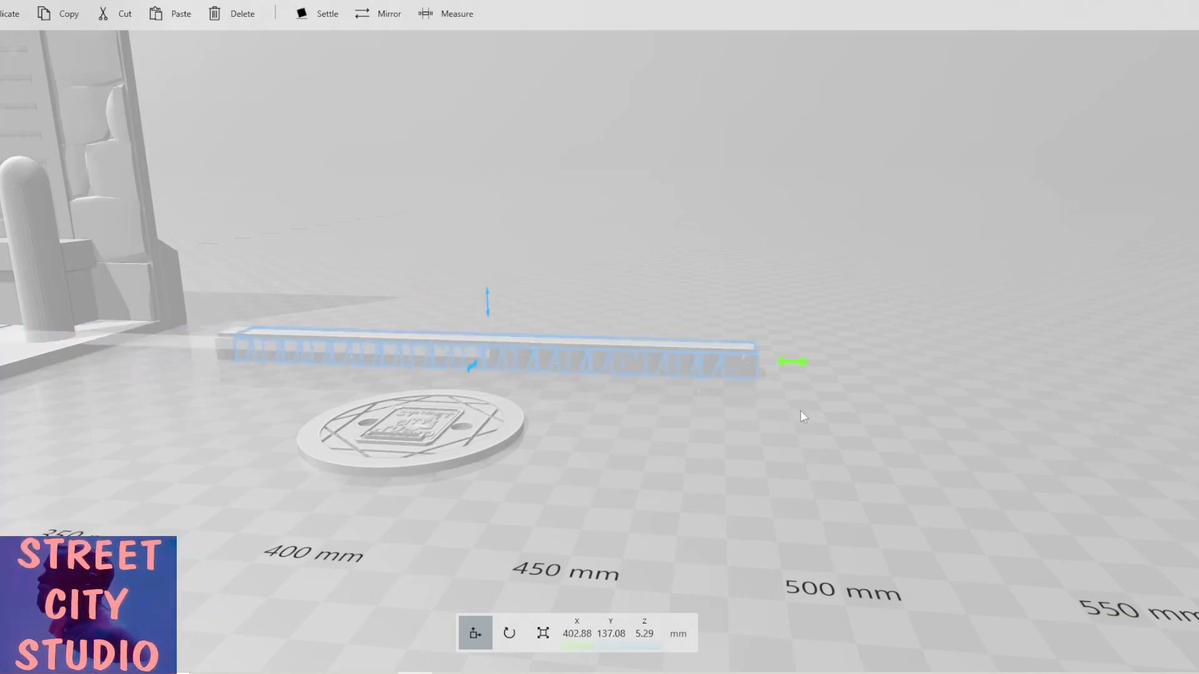
pyautogui.moveTo(488, 302); pyautogui.dragTo(483, 276)
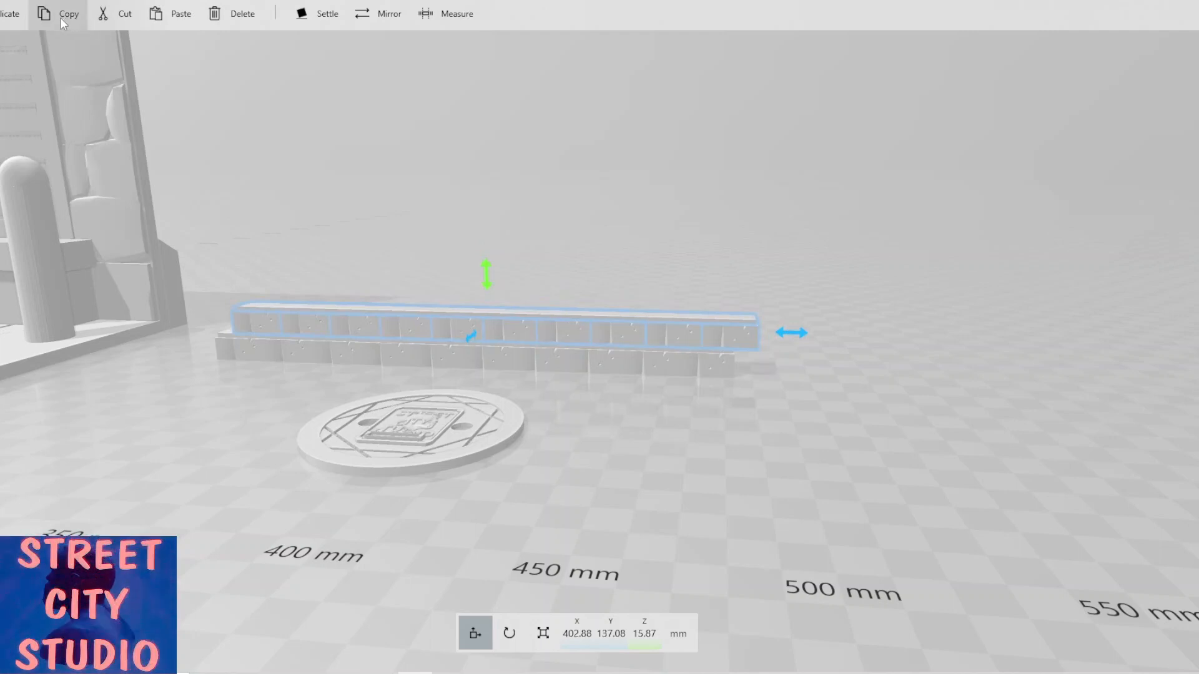
# Duplicate the top course and stack the copy above it, offset to about X 395 mm and Z 26.4 mm.
pyautogui.click(4, 23)
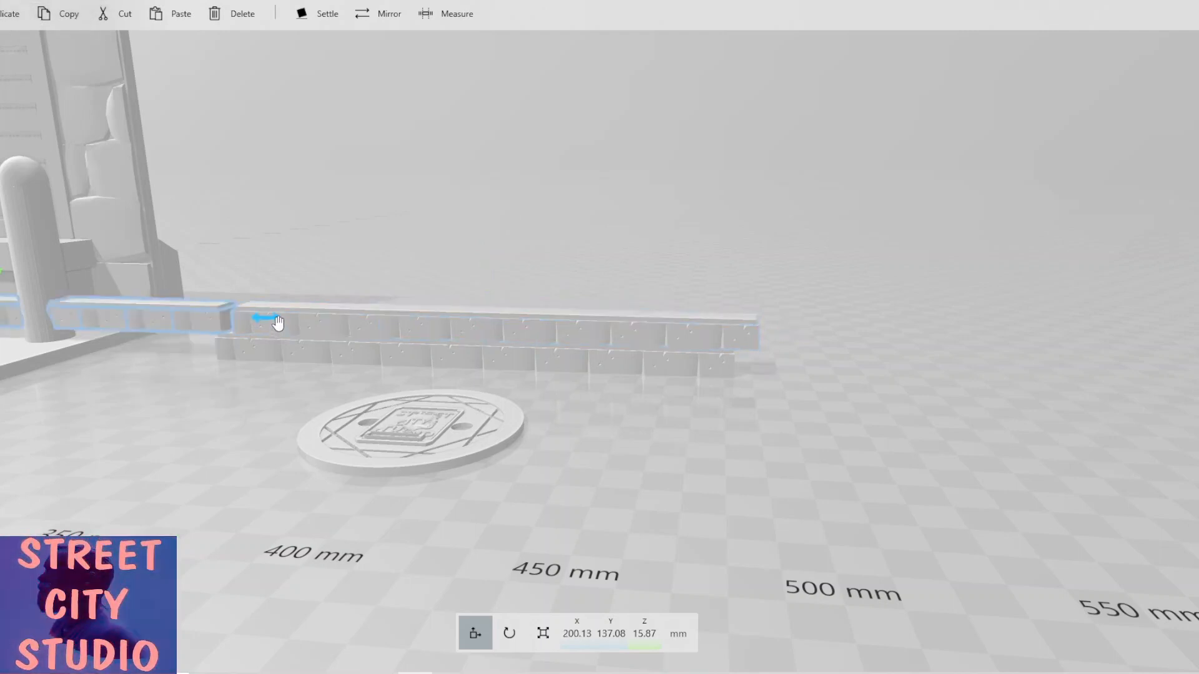
pyautogui.moveTo(277, 323); pyautogui.dragTo(786, 320)
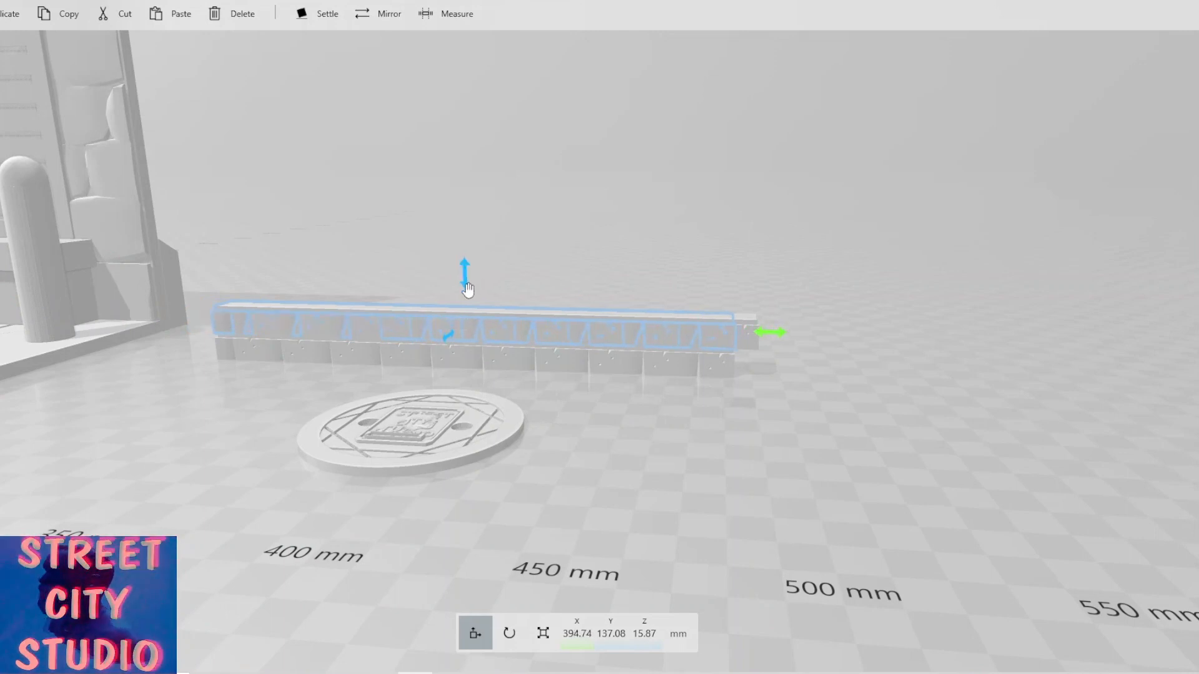
pyautogui.moveTo(465, 283); pyautogui.dragTo(446, 253)
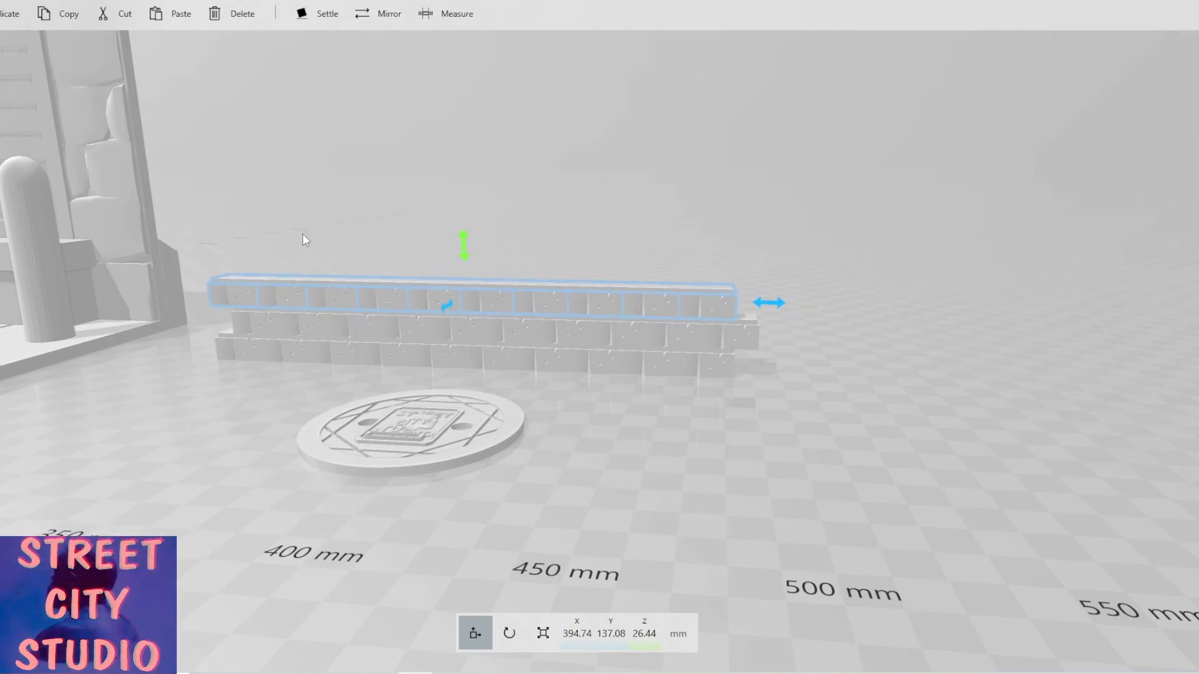
# Duplicate the top course again and stack it at about X 402 mm and Z 37 mm.
pyautogui.click(11, 17)
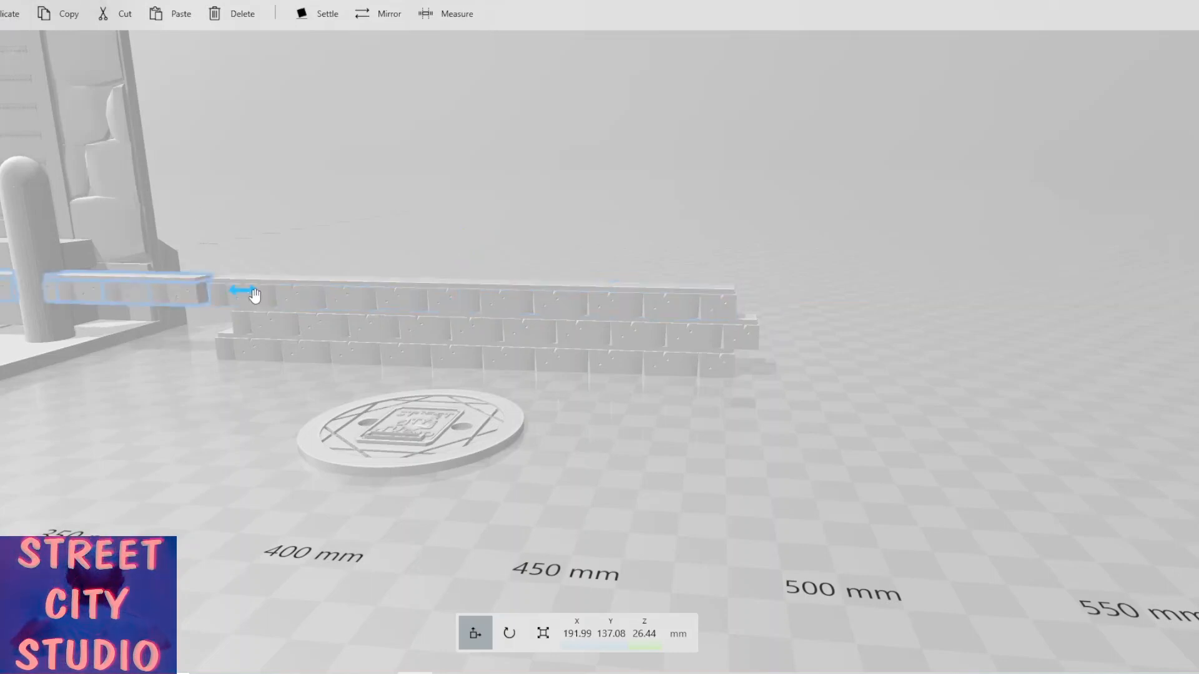
pyautogui.moveTo(246, 290); pyautogui.dragTo(270, 290)
pyautogui.moveTo(562, 306); pyautogui.dragTo(796, 302)
pyautogui.moveTo(799, 301); pyautogui.dragTo(812, 303)
pyautogui.moveTo(484, 233)
pyautogui.mouseDown()
pyautogui.moveTo(476, 208)
pyautogui.moveTo(475, 217)
pyautogui.mouseUp()
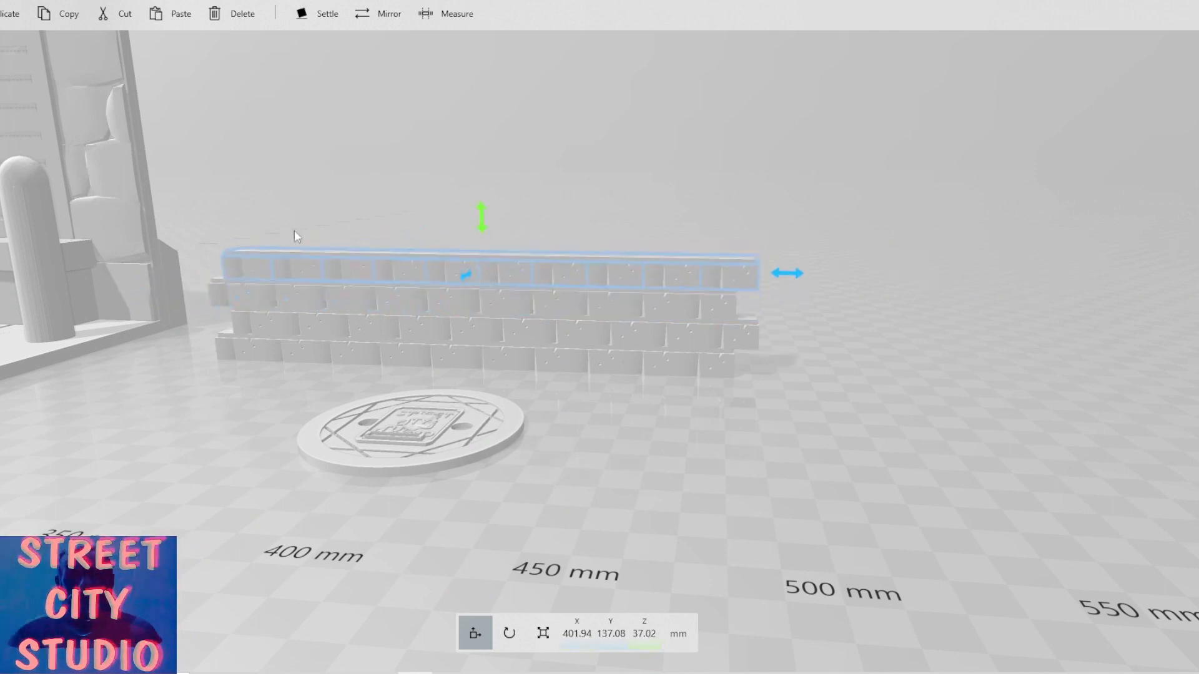
# Add another stacked course positioned at about X 395 mm and Z 47.6 mm.
pyautogui.moveTo(787, 273); pyautogui.dragTo(423, 262)
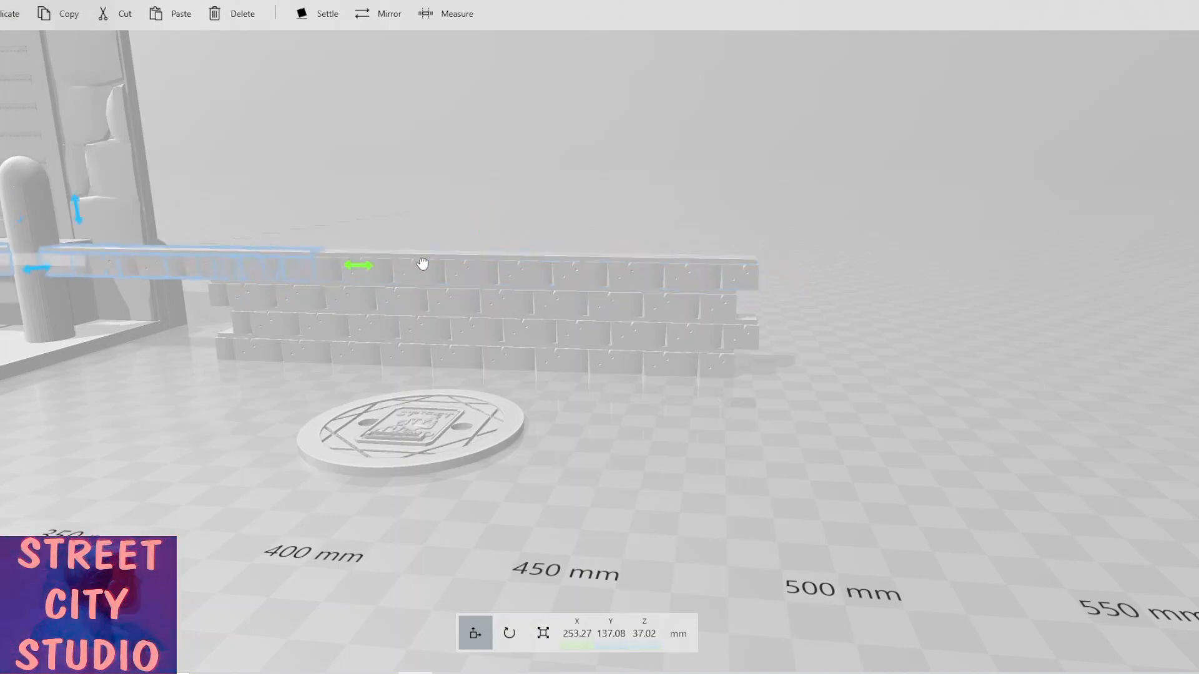
pyautogui.moveTo(557, 275); pyautogui.dragTo(784, 273)
pyautogui.moveTo(462, 230); pyautogui.dragTo(440, 195)
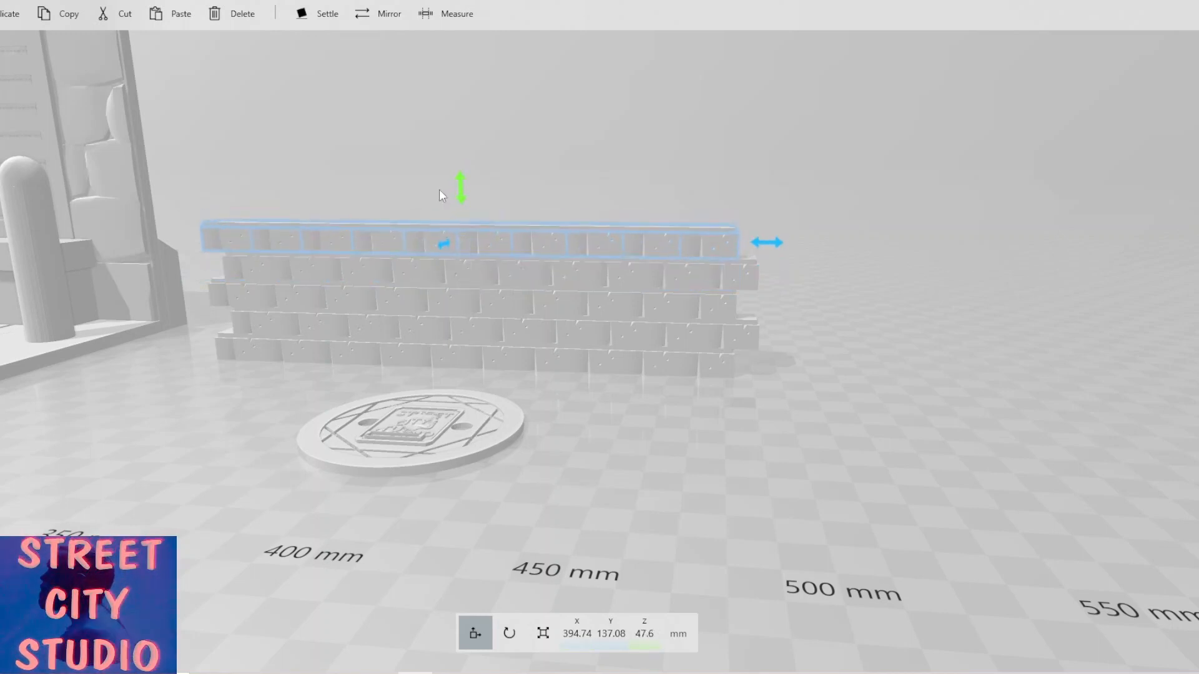
# Duplicate the newest course and stack it at about X 401 mm and Z 58.2 mm.
pyautogui.click(5, 17)
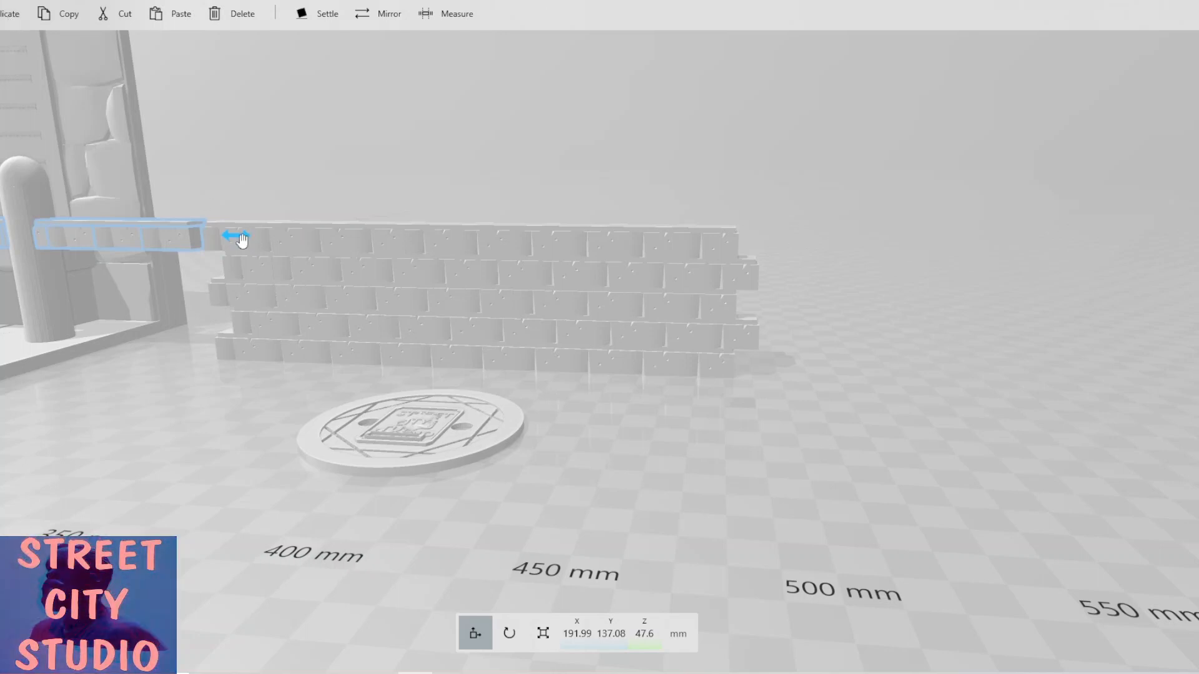
pyautogui.moveTo(244, 236); pyautogui.dragTo(808, 240)
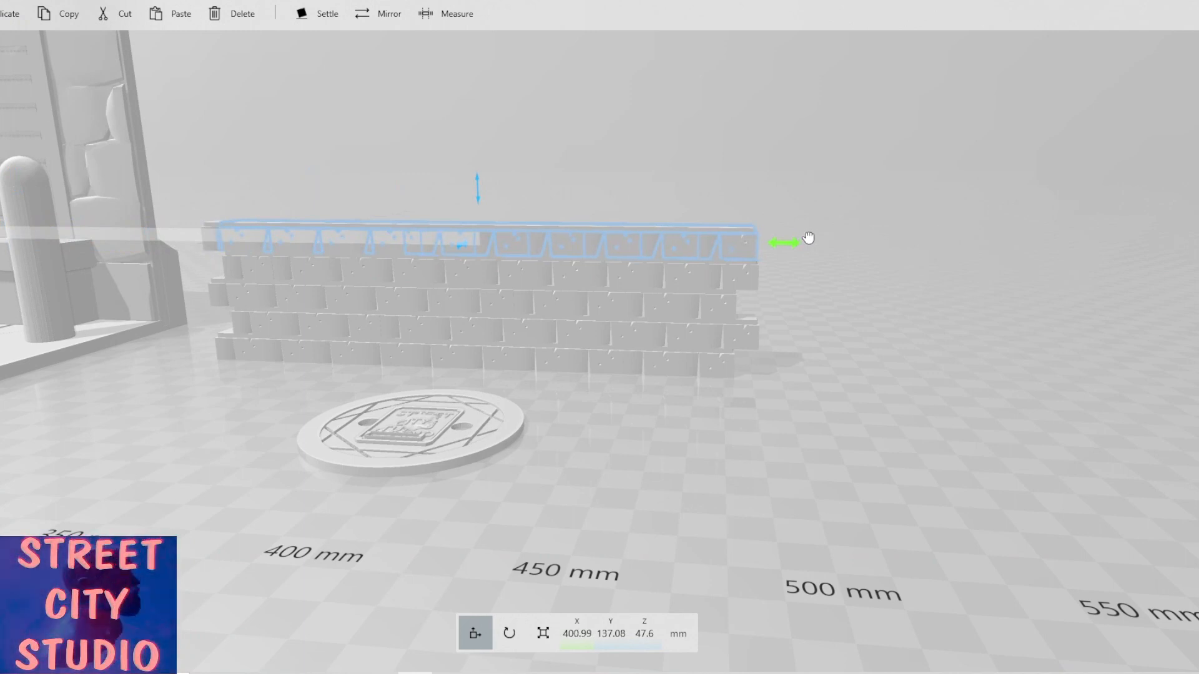
pyautogui.moveTo(477, 196); pyautogui.dragTo(481, 160)
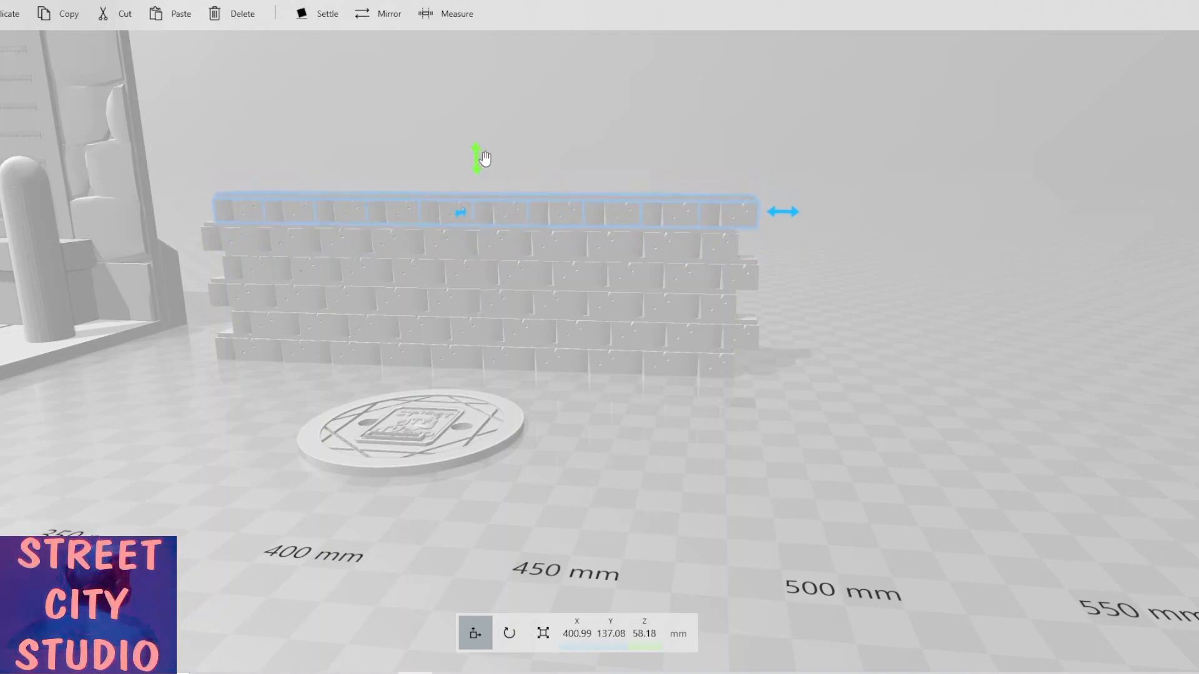
# Duplicate the top course and stack the copy above it at about X 395 mm and Z 68.8 mm.
pyautogui.click(5, 18)
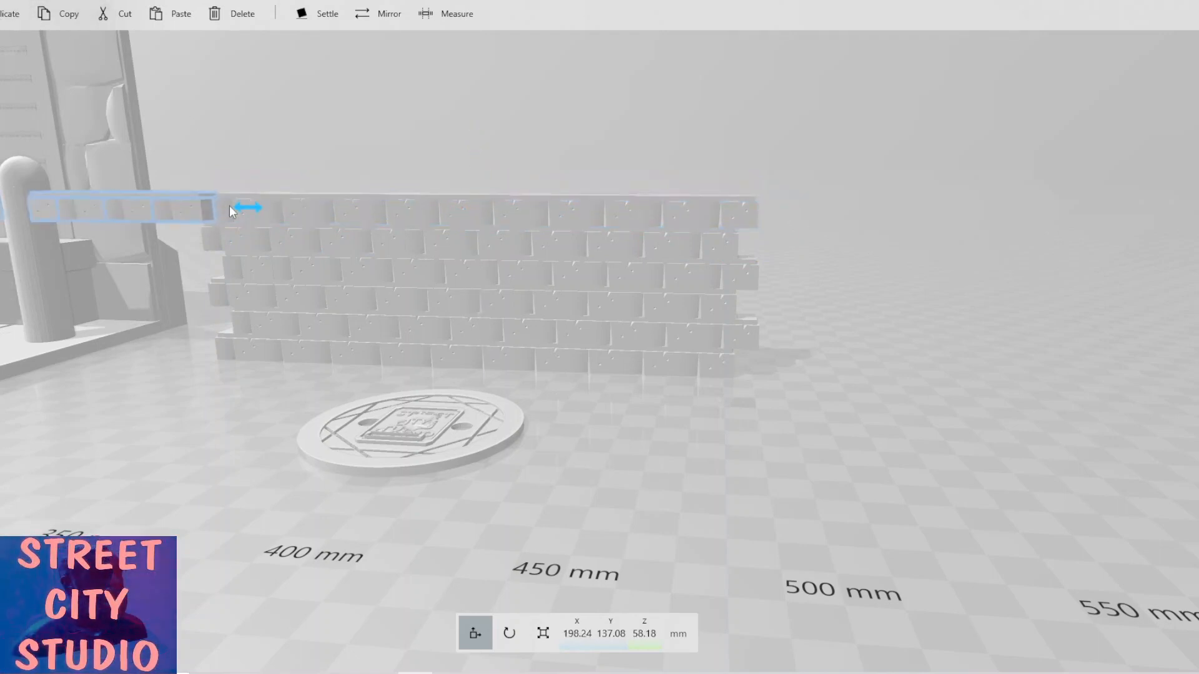
pyautogui.moveTo(247, 208); pyautogui.dragTo(752, 225)
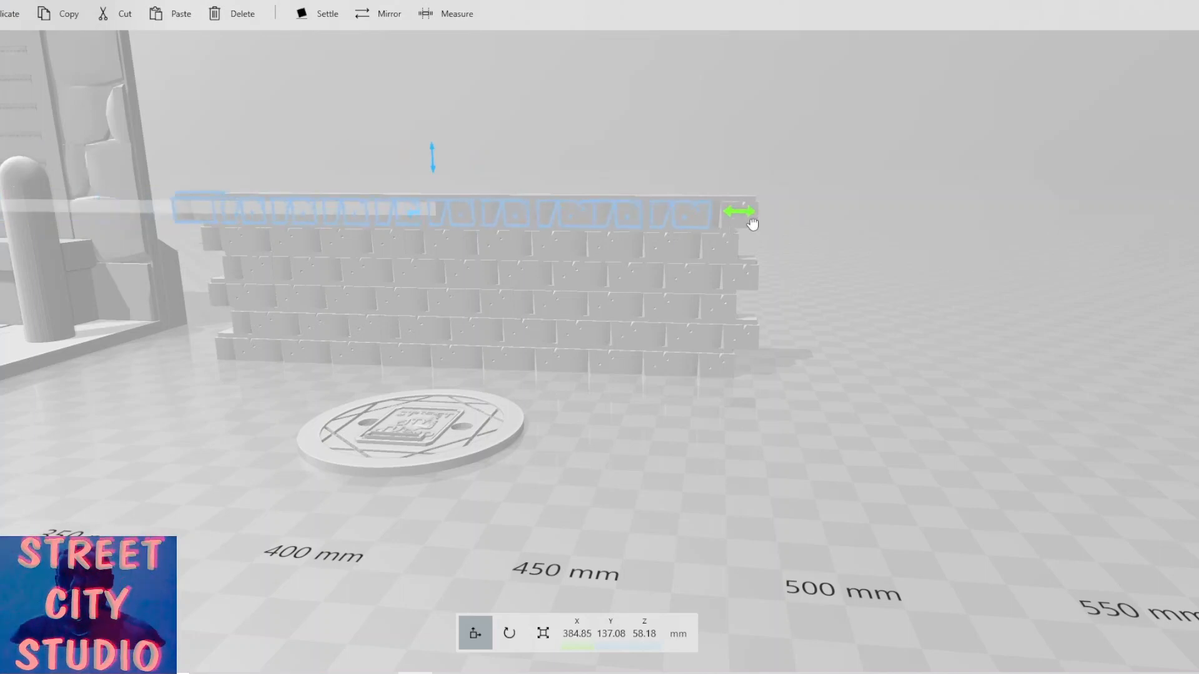
pyautogui.moveTo(752, 225)
pyautogui.mouseDown()
pyautogui.moveTo(709, 222)
pyautogui.moveTo(751, 222)
pyautogui.mouseUp()
pyautogui.scroll(3, 526, 208)
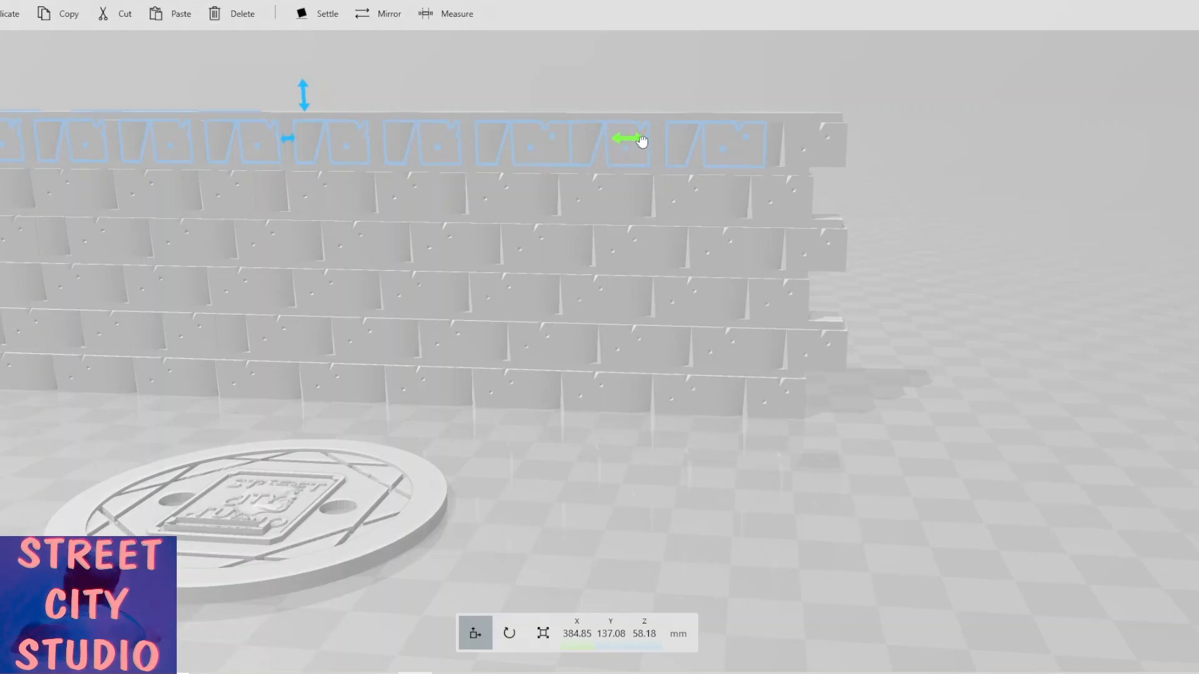
pyautogui.moveTo(641, 141); pyautogui.dragTo(679, 143)
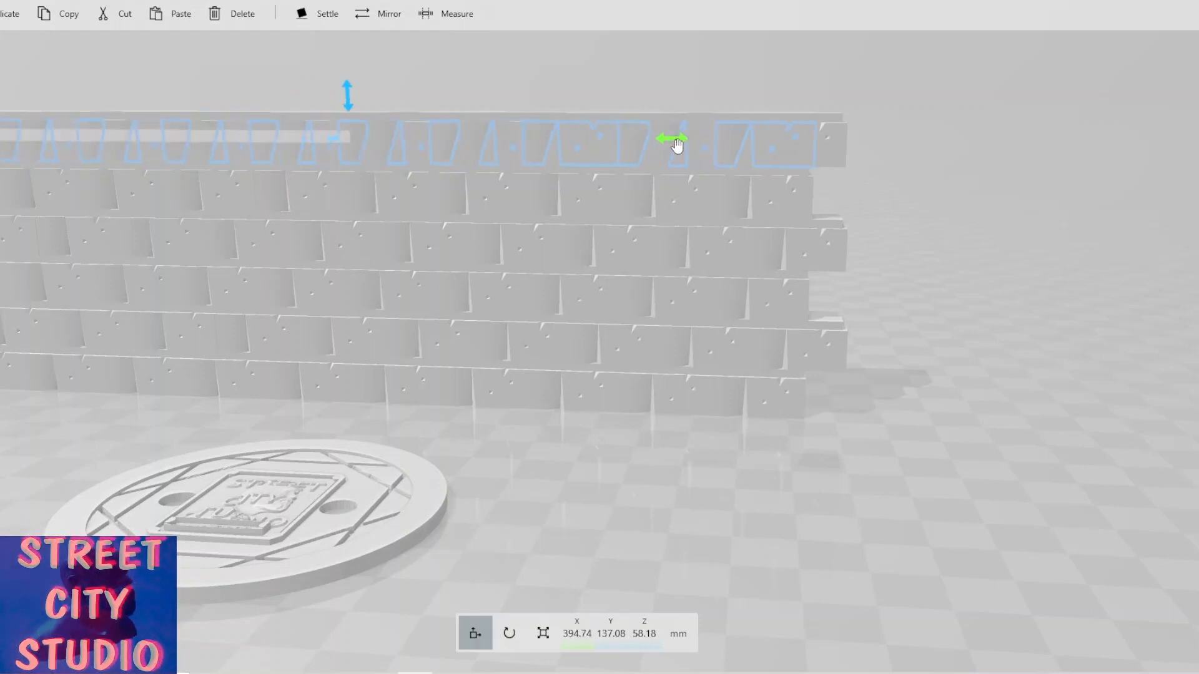
pyautogui.moveTo(361, 118); pyautogui.dragTo(346, 179, button='middle')
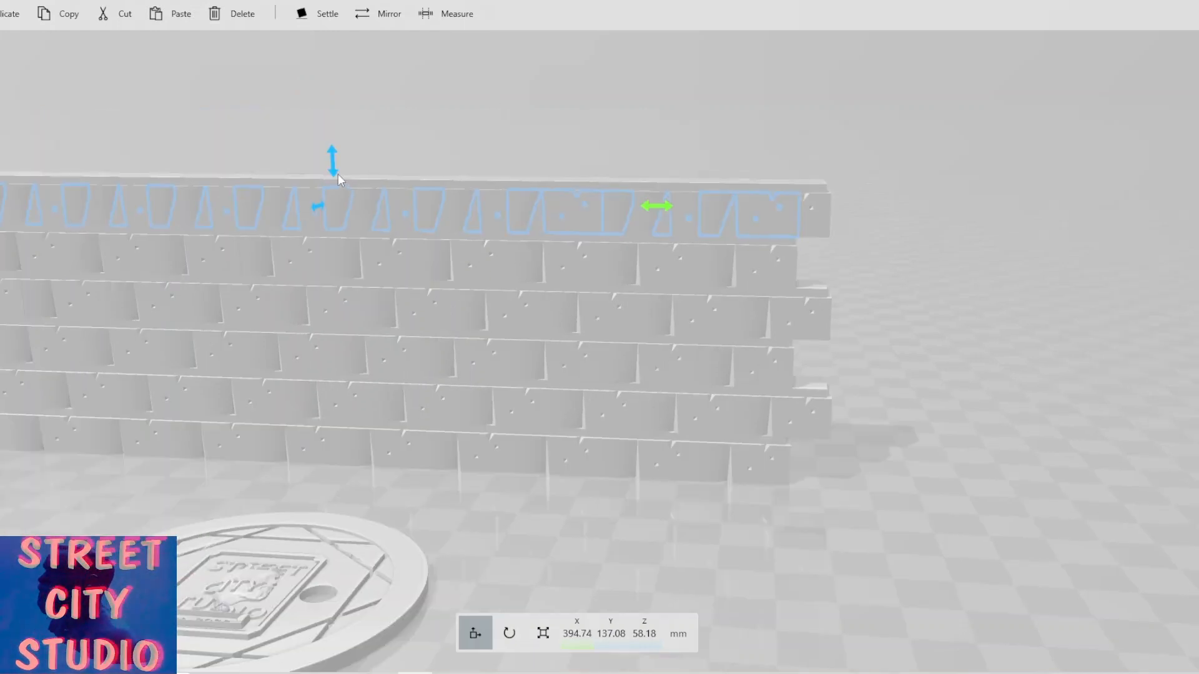
pyautogui.moveTo(333, 164); pyautogui.dragTo(330, 116)
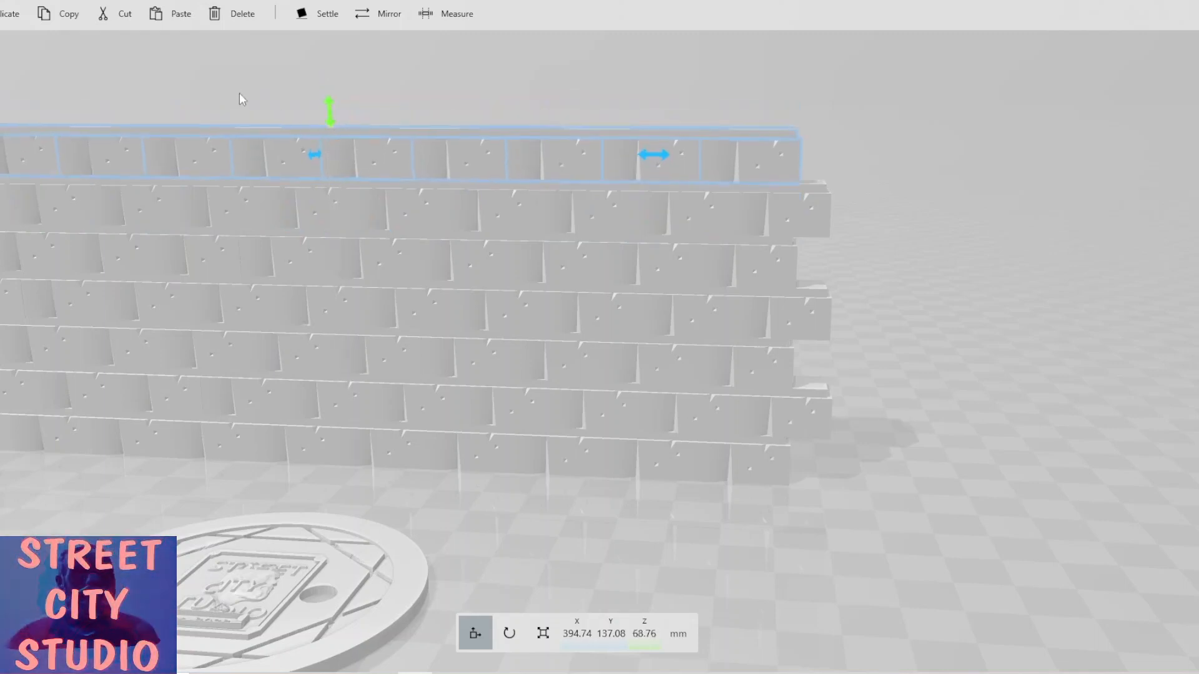
pyautogui.moveTo(238, 92); pyautogui.dragTo(252, 122, button='middle')
pyautogui.scroll(-2, 253, 122)
pyautogui.scroll(-2, 252, 122)
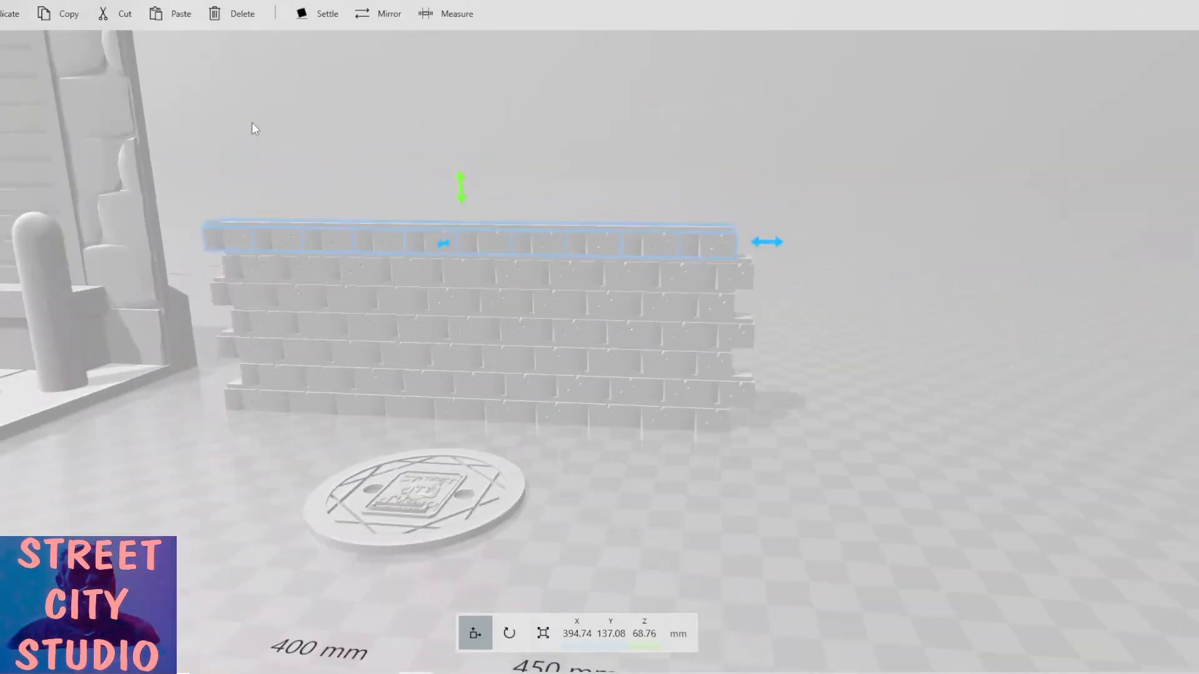
pyautogui.scroll(-3, 252, 123)
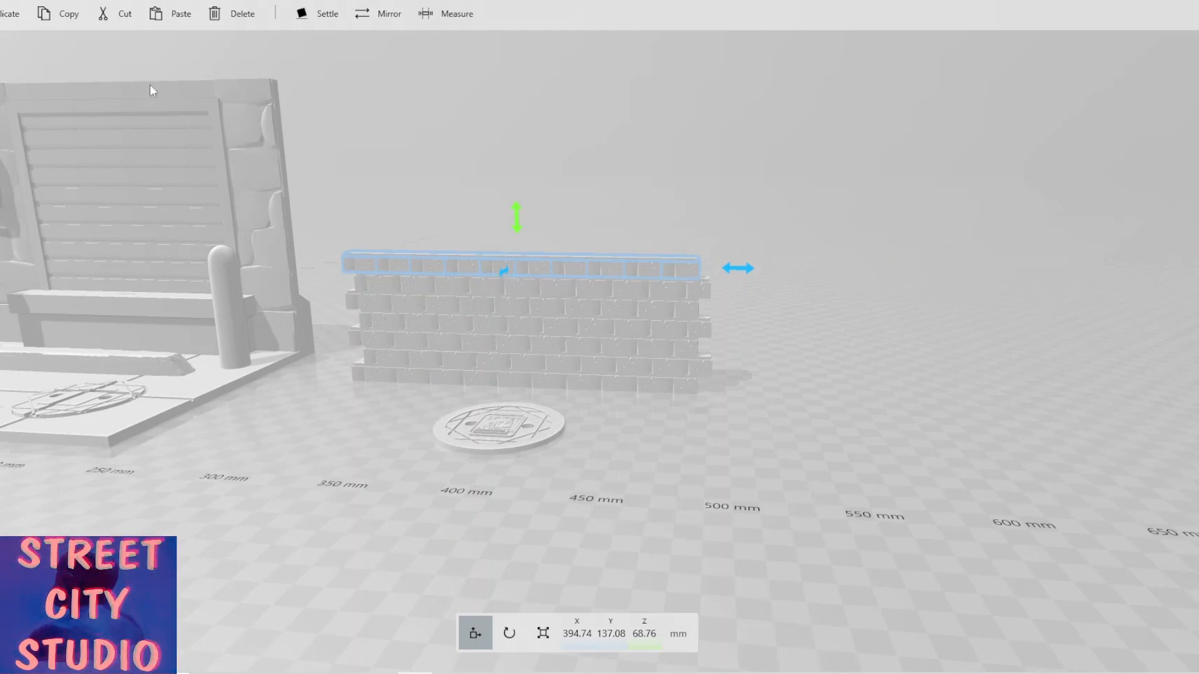
# Duplicate the newest course and place it on top at about X 401 mm and Z 79.3 mm.
pyautogui.click(9, 15)
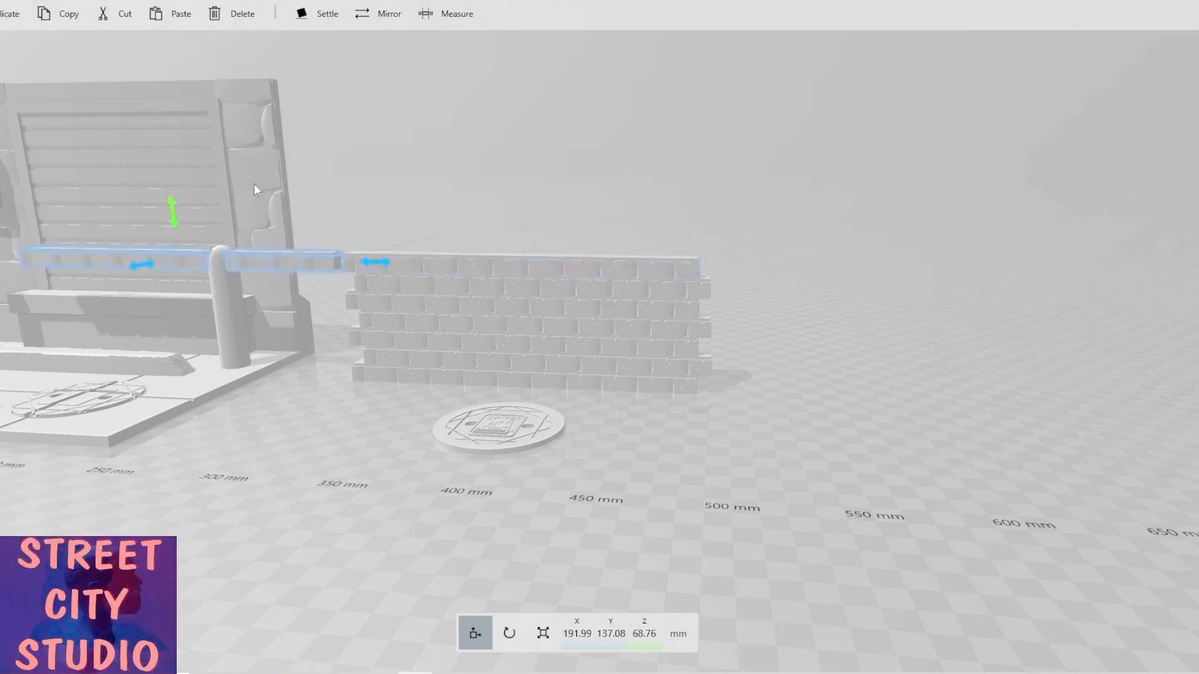
pyautogui.moveTo(383, 265); pyautogui.dragTo(433, 264)
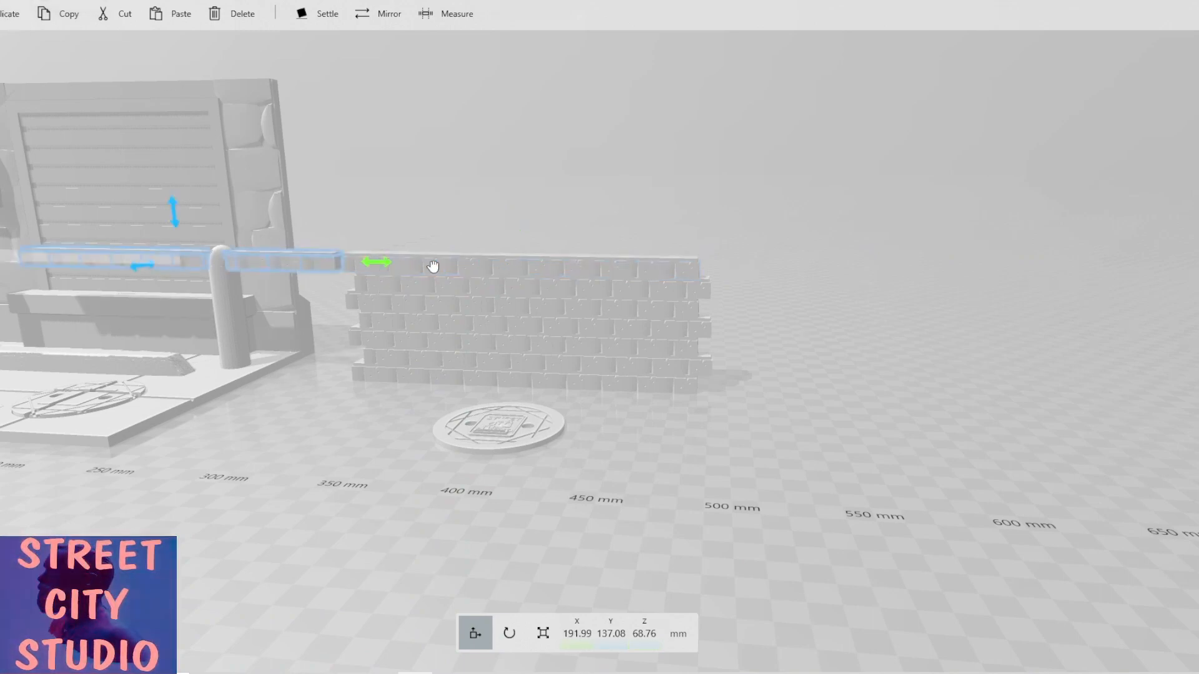
pyautogui.moveTo(590, 255); pyautogui.dragTo(760, 258)
pyautogui.scroll(2, 725, 298)
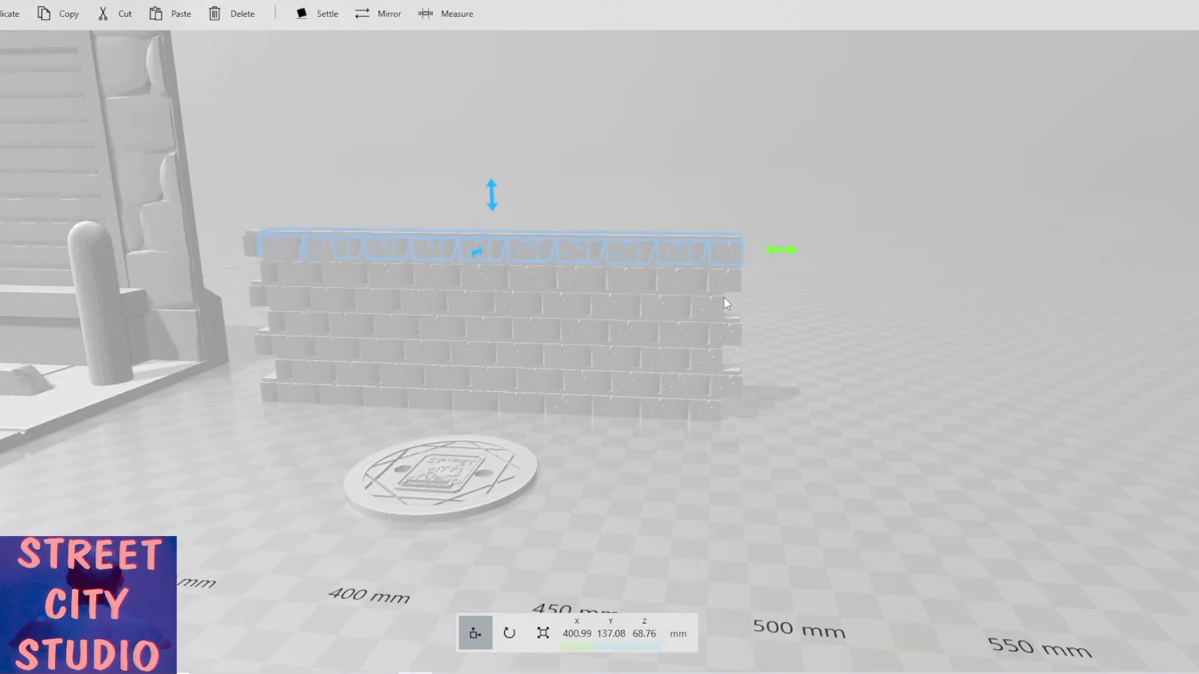
pyautogui.scroll(1, 724, 303)
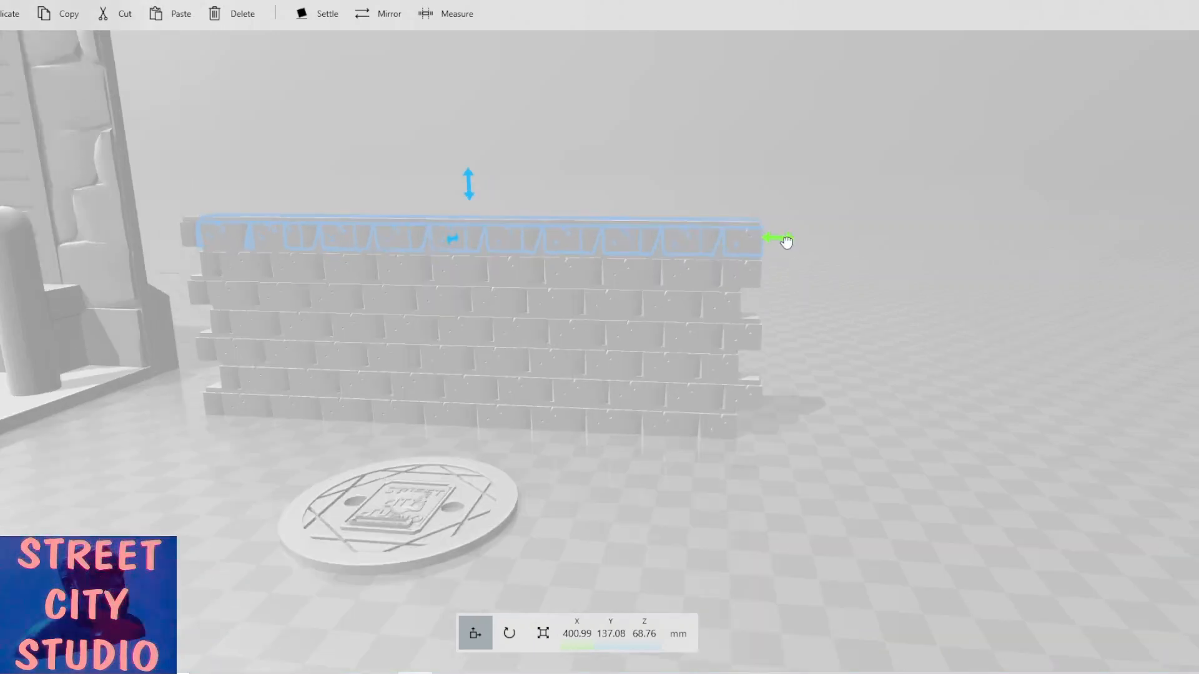
pyautogui.moveTo(786, 242); pyautogui.dragTo(786, 243)
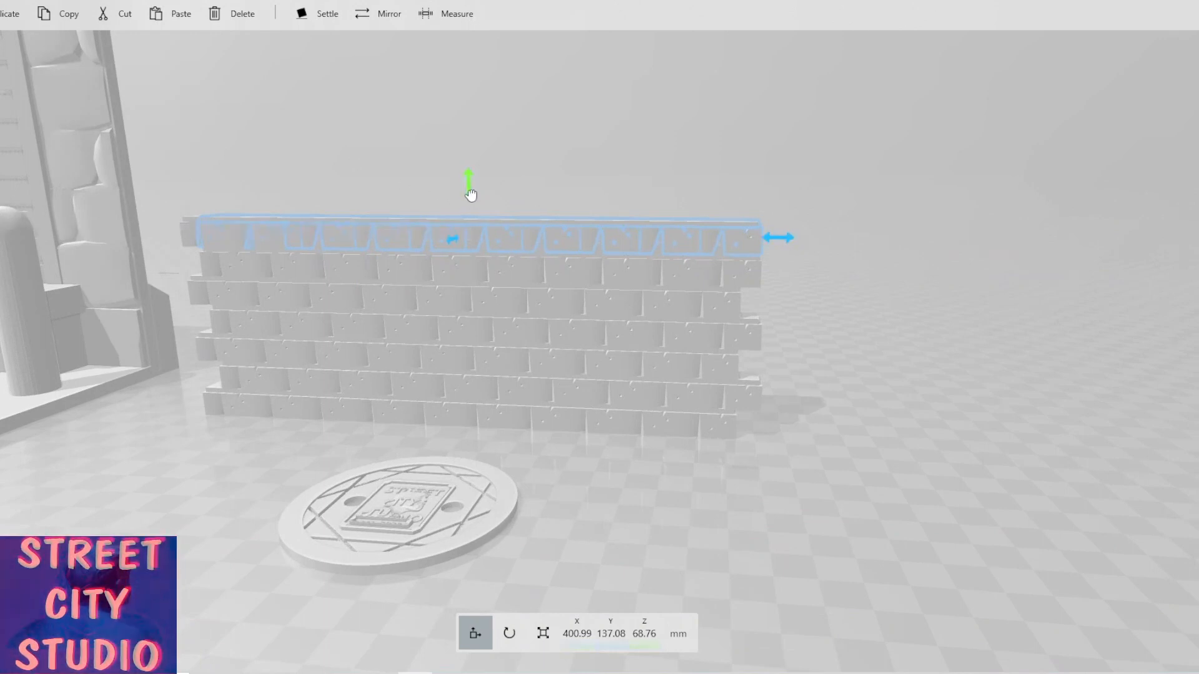
pyautogui.moveTo(470, 193); pyautogui.dragTo(470, 167)
# Add another course on top, offset to about X 394 mm and Z 89.9 mm.
pyautogui.click(14, 20)
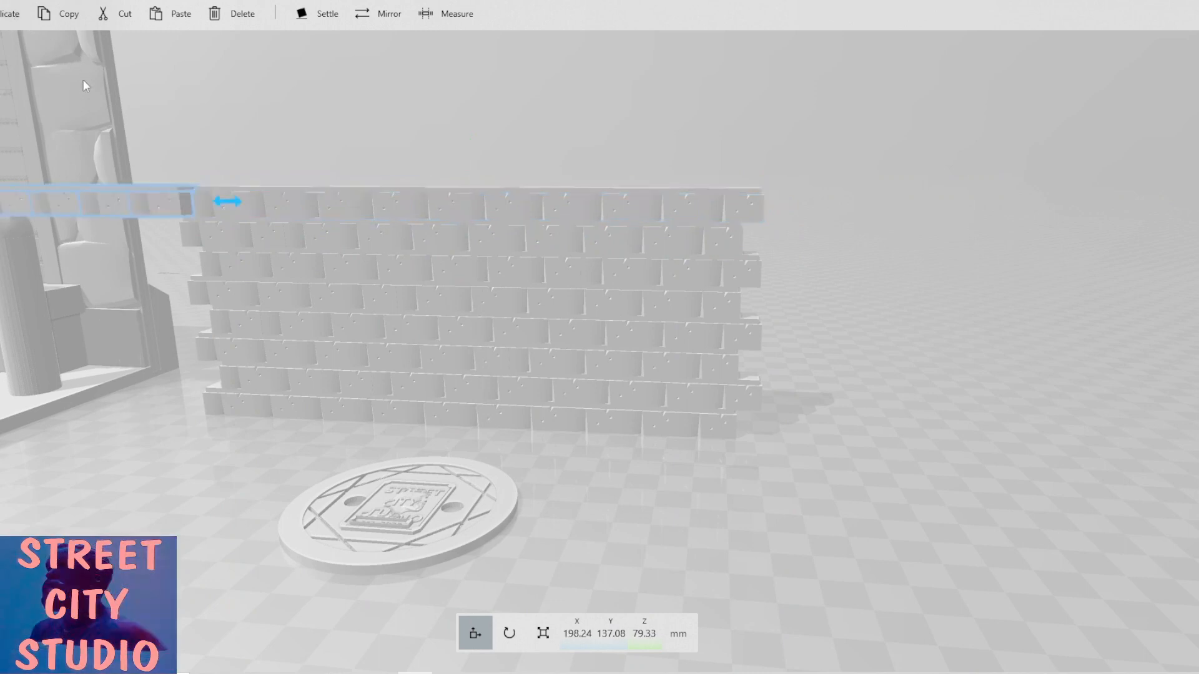
pyautogui.moveTo(296, 201); pyautogui.dragTo(782, 202)
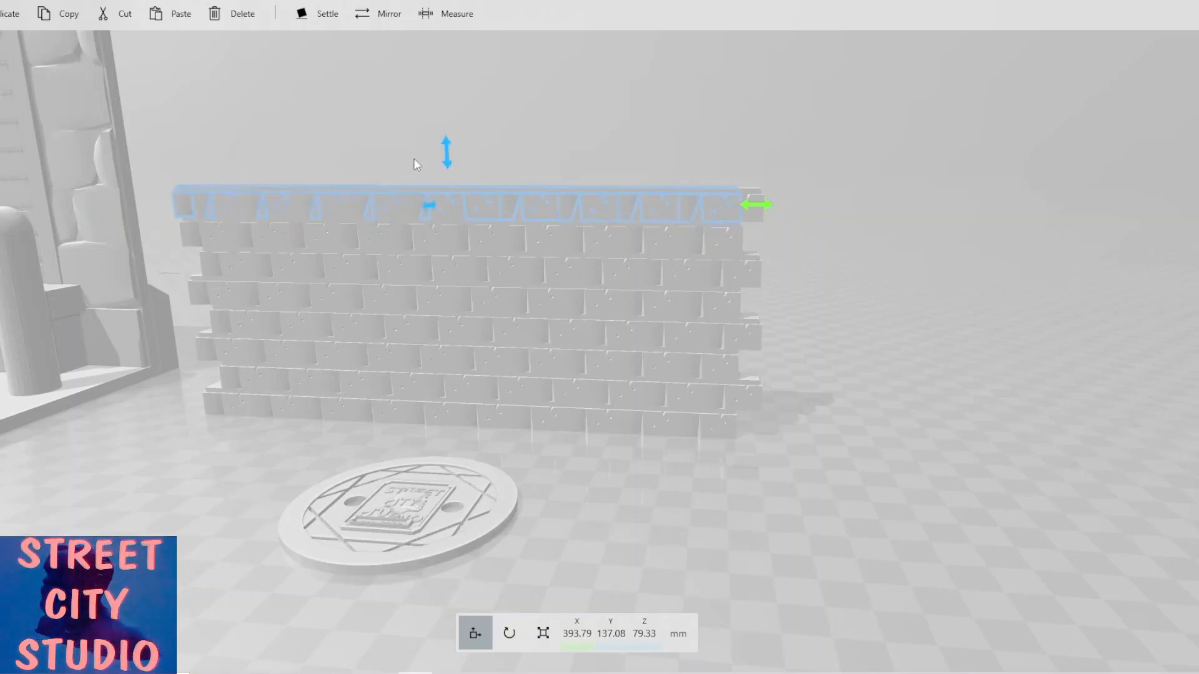
pyautogui.moveTo(445, 129); pyautogui.dragTo(443, 131)
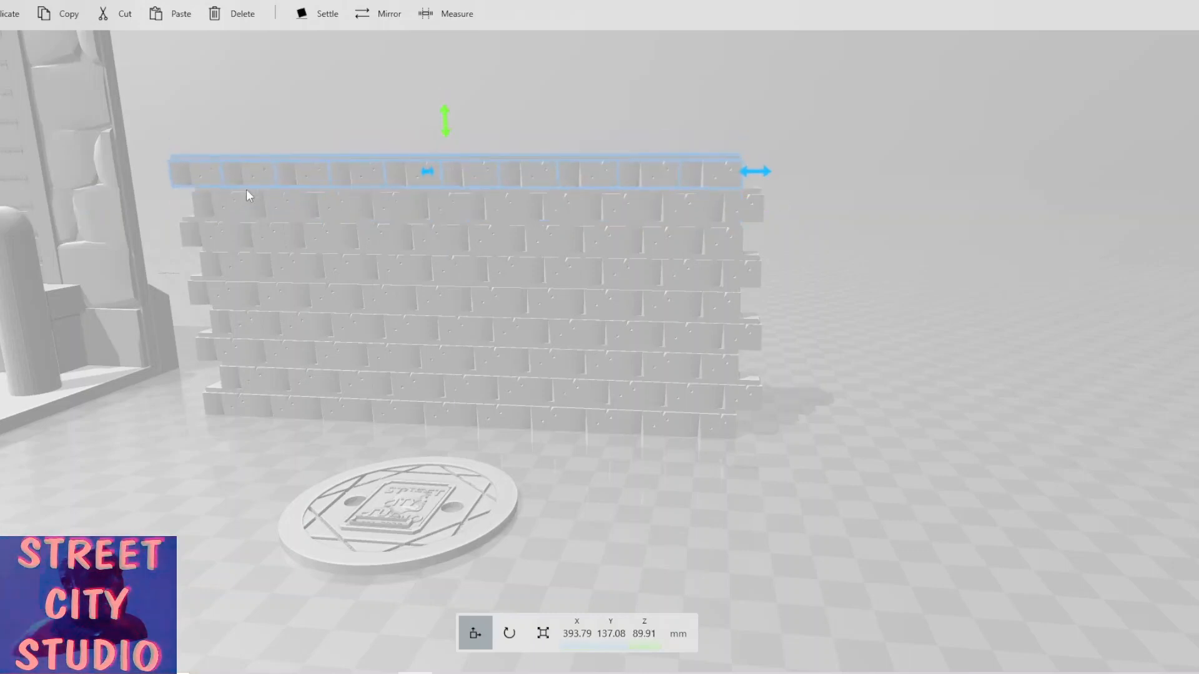
# Duplicate the top course and stack it at about X 400 mm and Z 100.5 mm.
pyautogui.click(10, 14)
pyautogui.moveTo(219, 171); pyautogui.dragTo(263, 268, button='right')
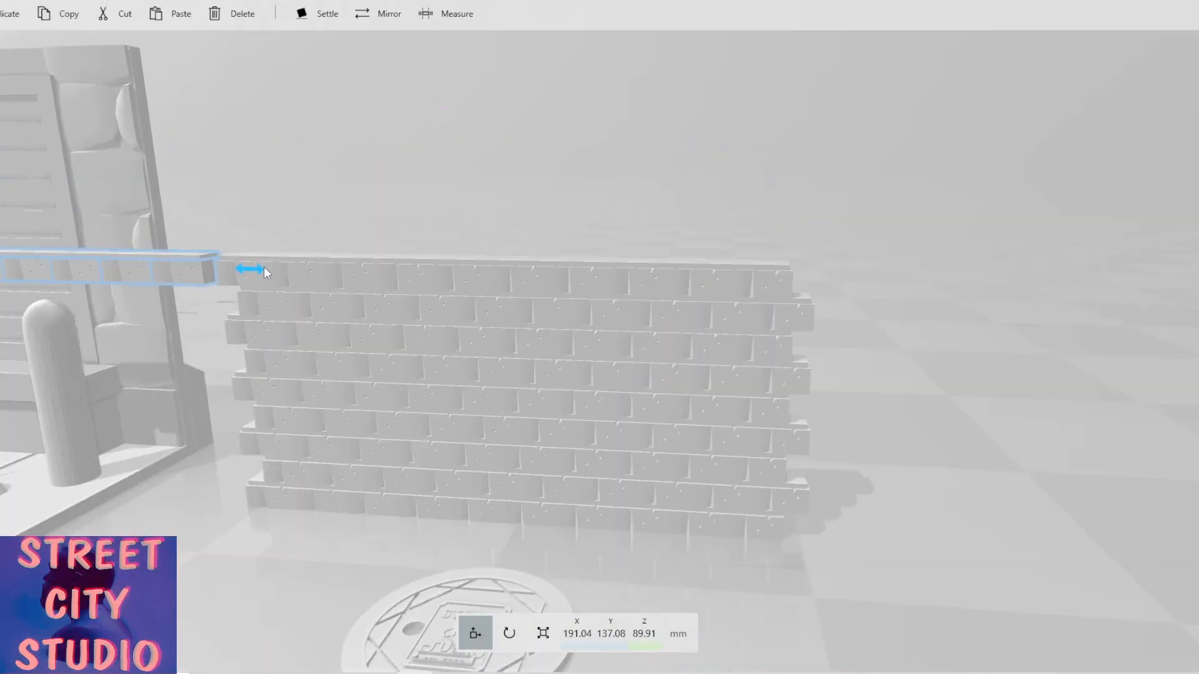
pyautogui.scroll(-2, 264, 268)
pyautogui.moveTo(338, 284); pyautogui.dragTo(808, 267)
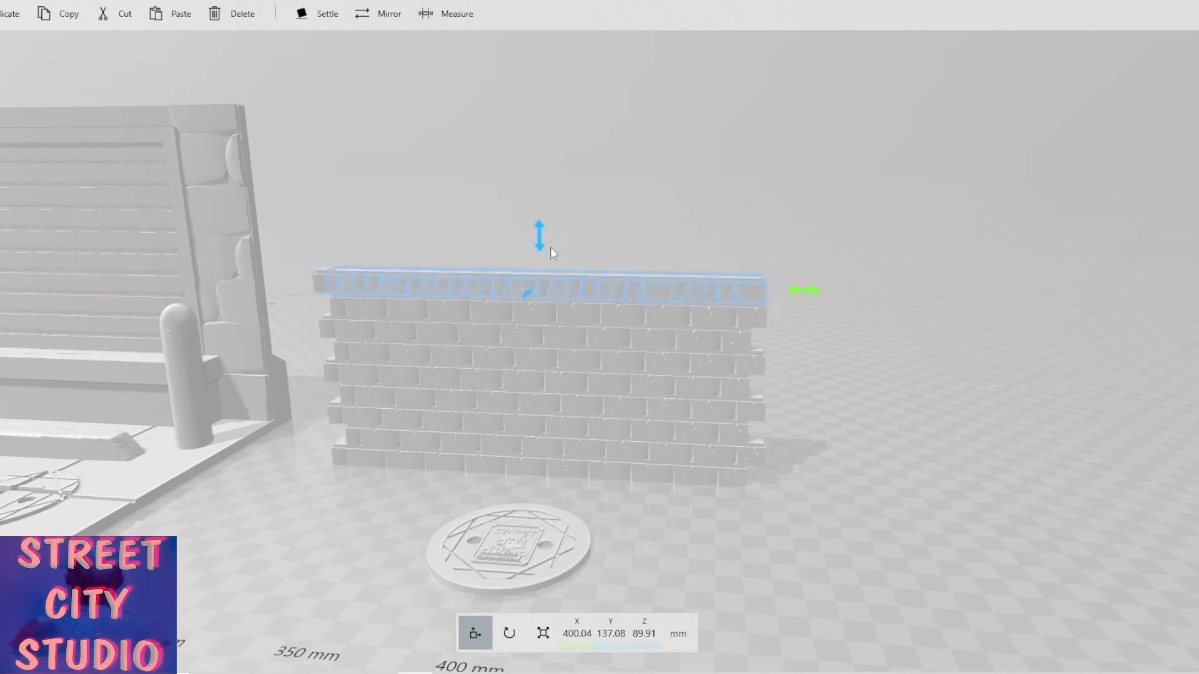
pyautogui.moveTo(541, 244); pyautogui.dragTo(549, 217)
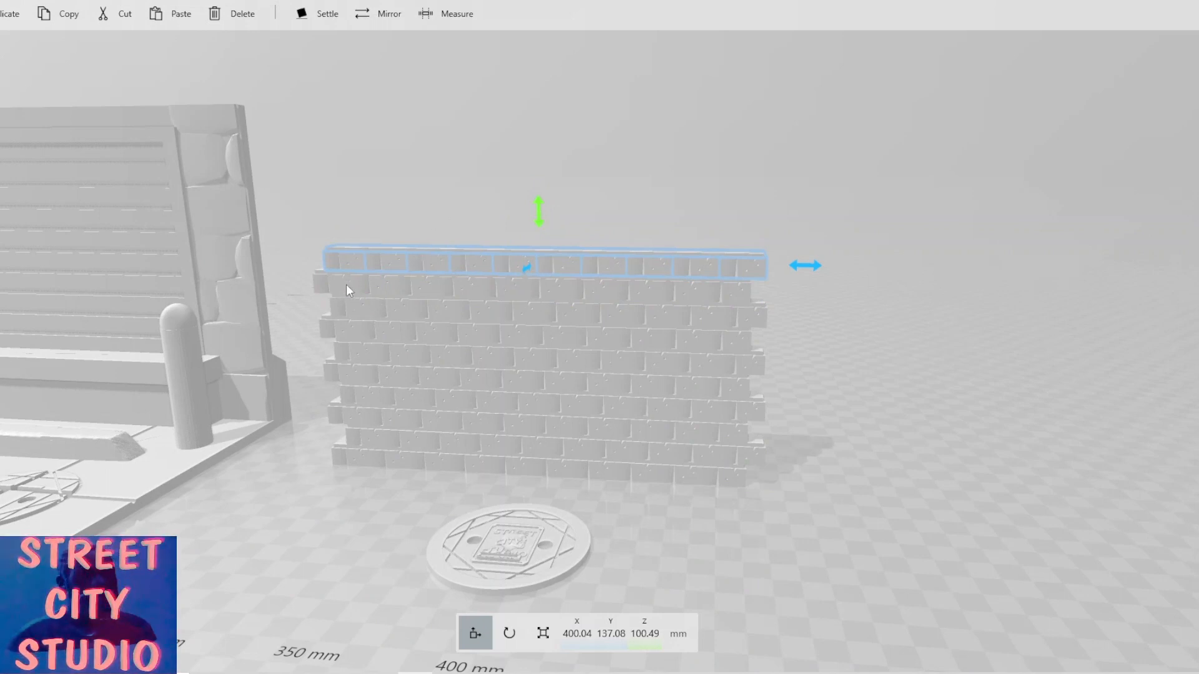
# Stack a further duplicated course at about X 394 mm and Z 111.1 mm.
pyautogui.click(10, 14)
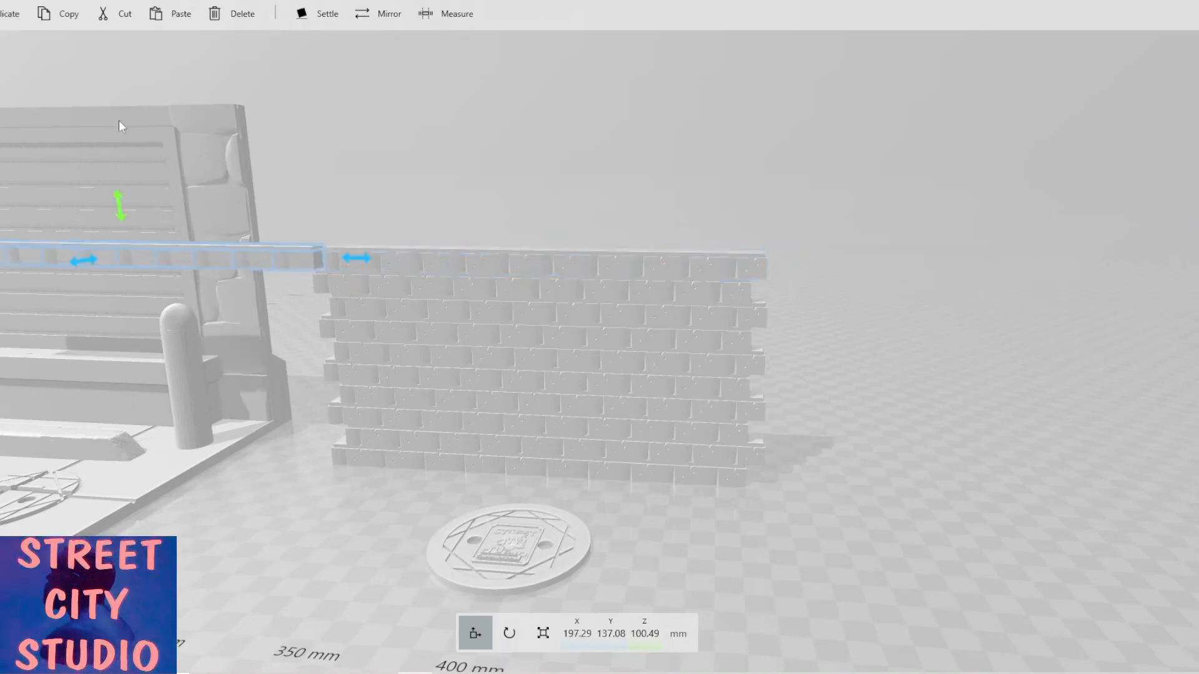
pyautogui.moveTo(349, 259); pyautogui.dragTo(808, 249)
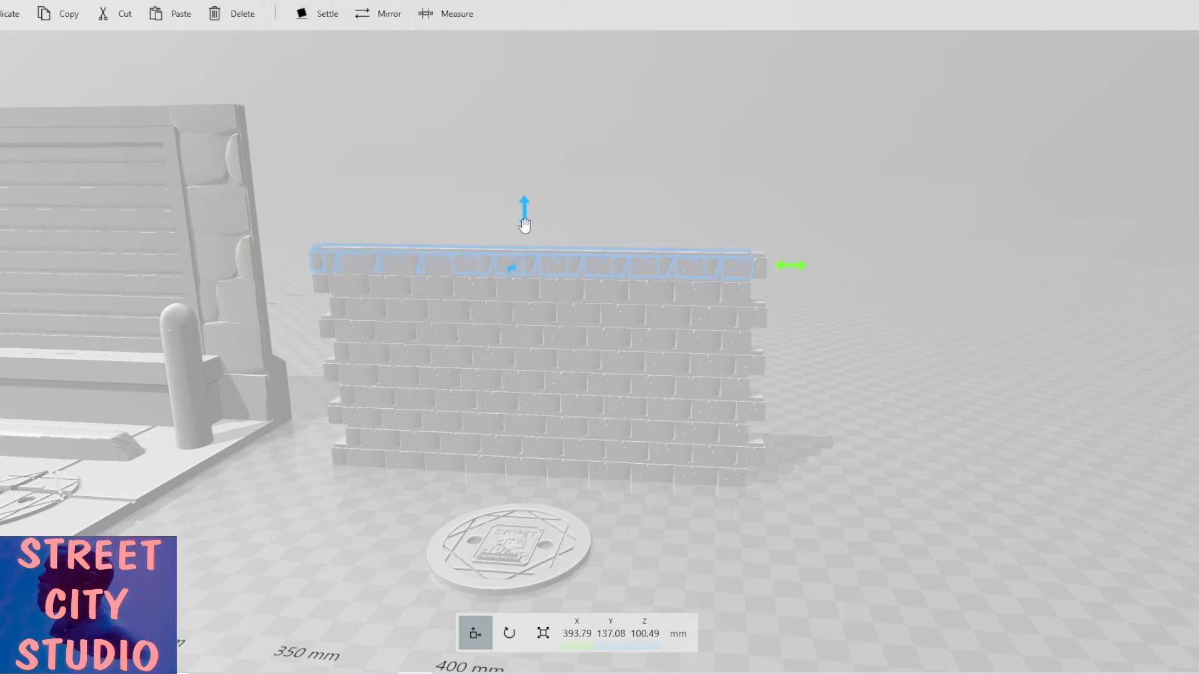
pyautogui.moveTo(525, 225); pyautogui.dragTo(523, 192)
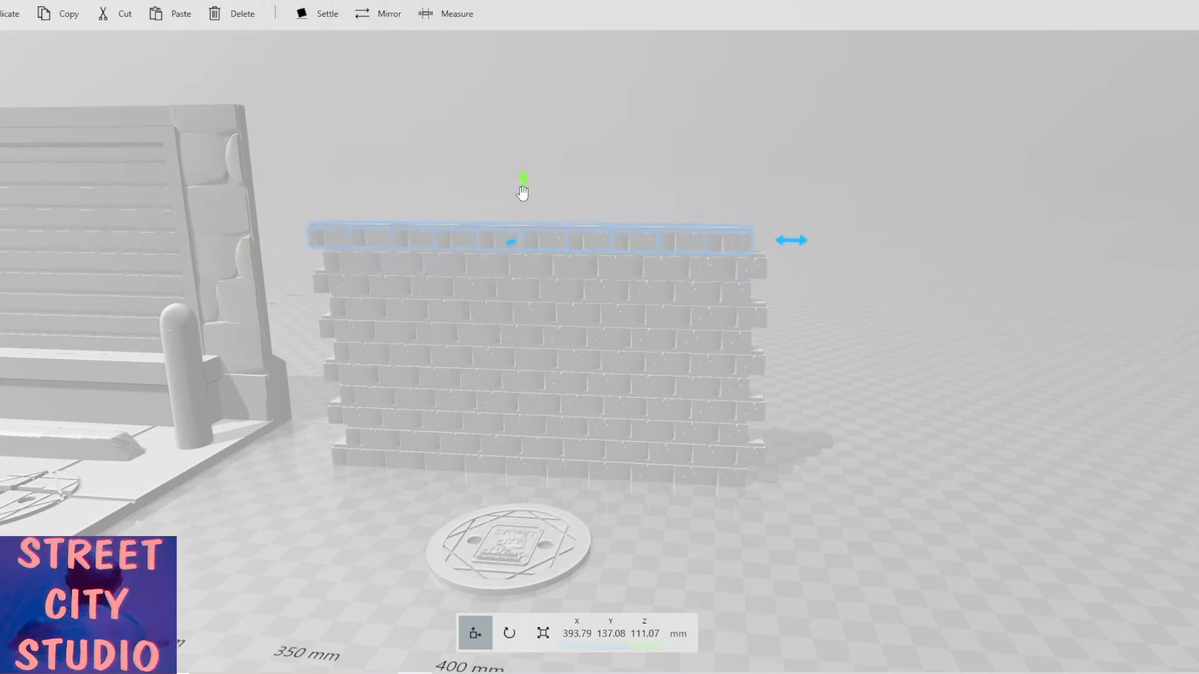
# Duplicate the top course and place it at about X 399 mm and Z 121.6 mm.
pyautogui.click(10, 14)
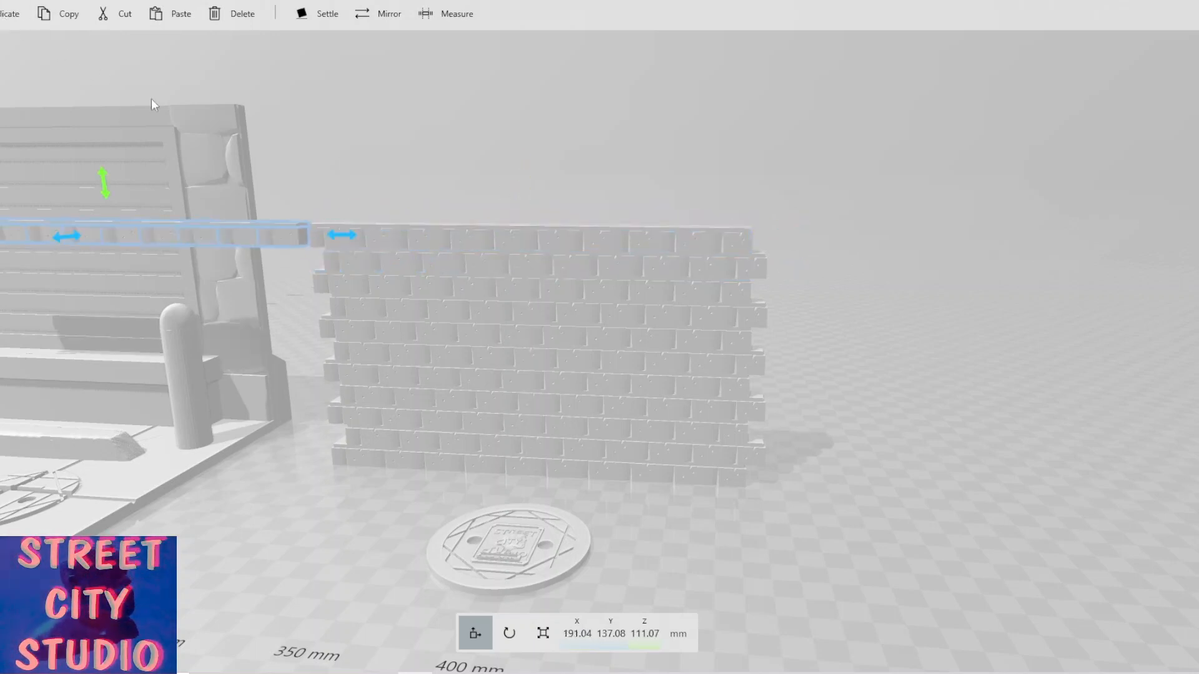
pyautogui.moveTo(341, 236); pyautogui.dragTo(808, 215)
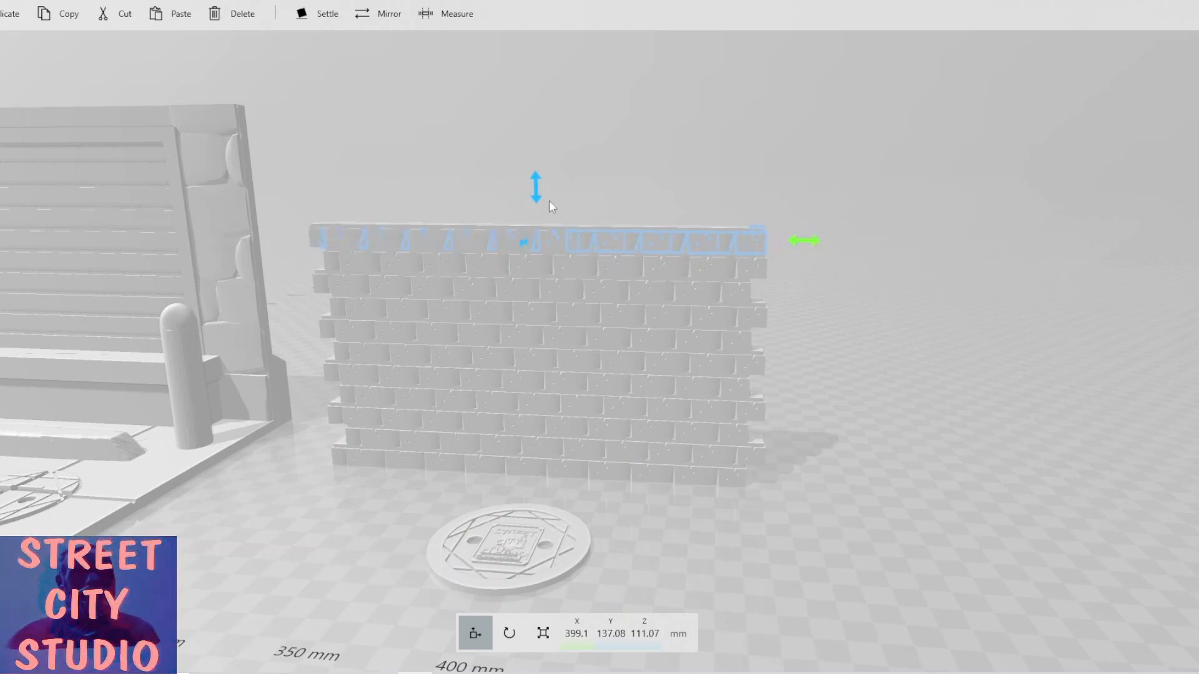
pyautogui.moveTo(540, 201); pyautogui.dragTo(535, 177)
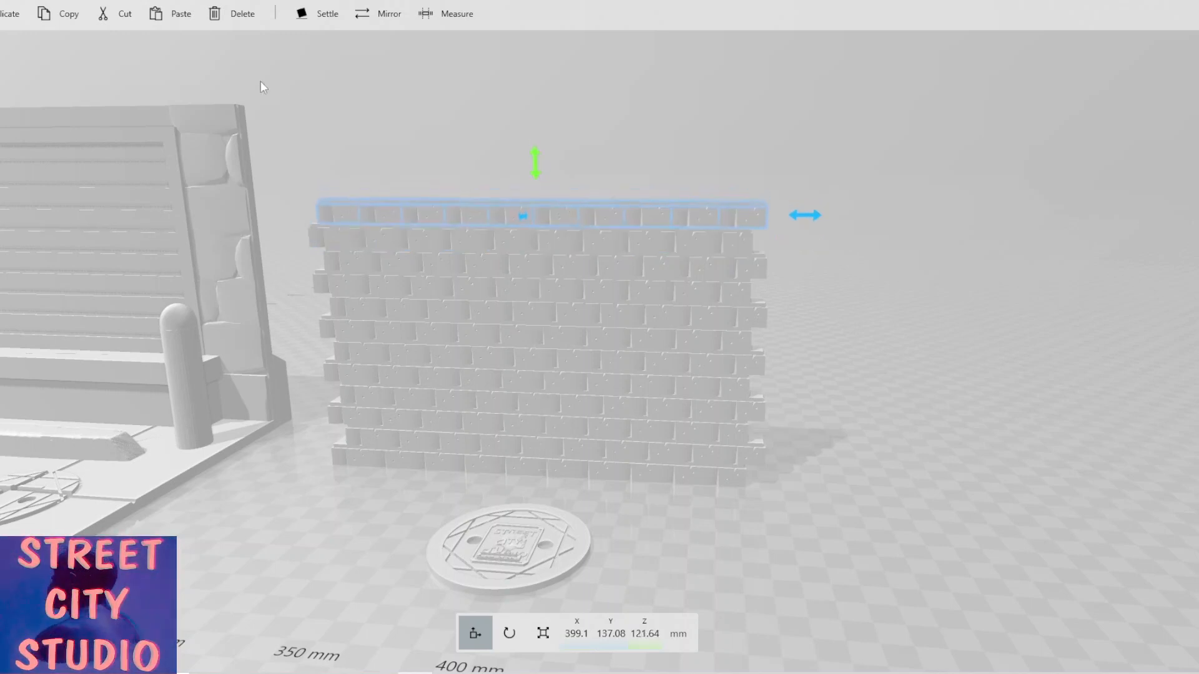
# Add another stacked course offset to about X 393 mm and Z 132.2 mm.
pyautogui.click(10, 14)
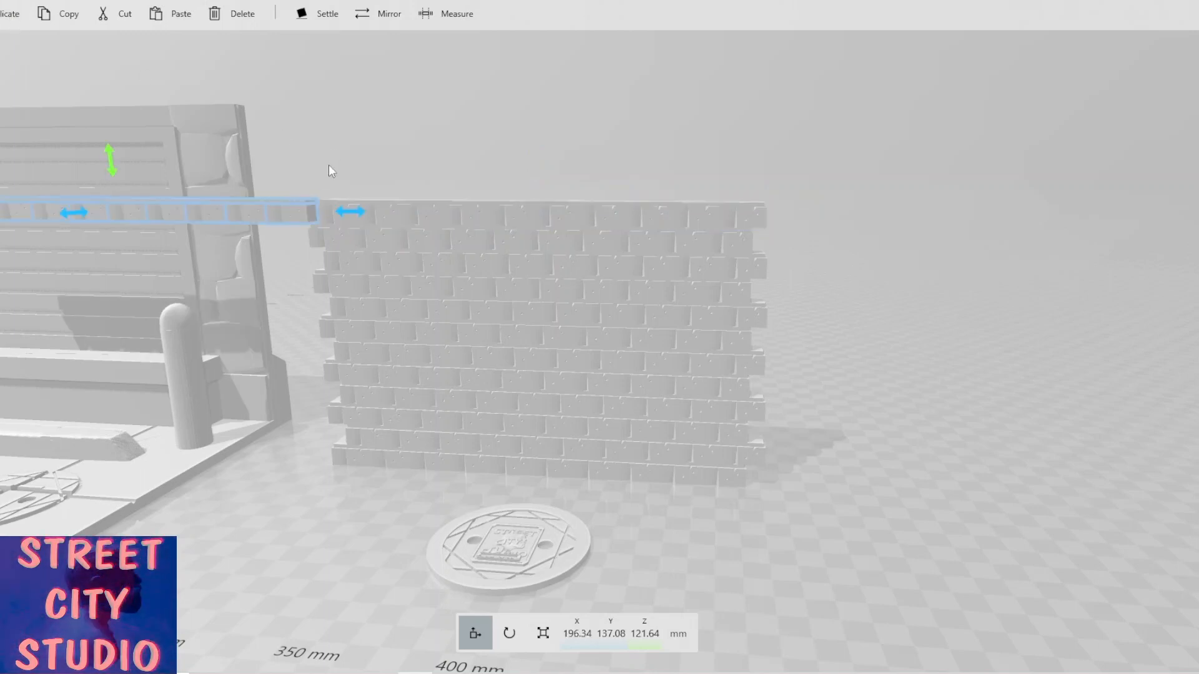
pyautogui.moveTo(344, 216); pyautogui.dragTo(787, 201)
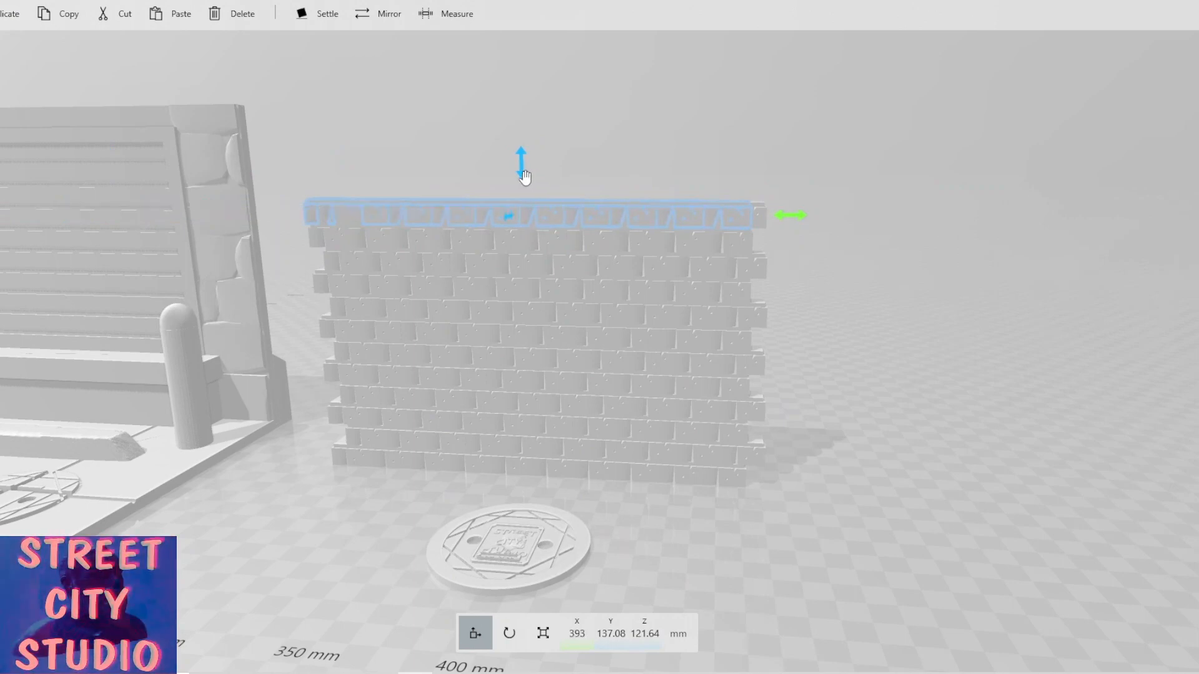
pyautogui.moveTo(521, 138)
pyautogui.mouseDown()
pyautogui.moveTo(519, 128)
pyautogui.moveTo(516, 150)
pyautogui.mouseUp()
# Duplicate the newest course and stack it at about X 398 mm and Z 142.8 mm.
pyautogui.click(9, 15)
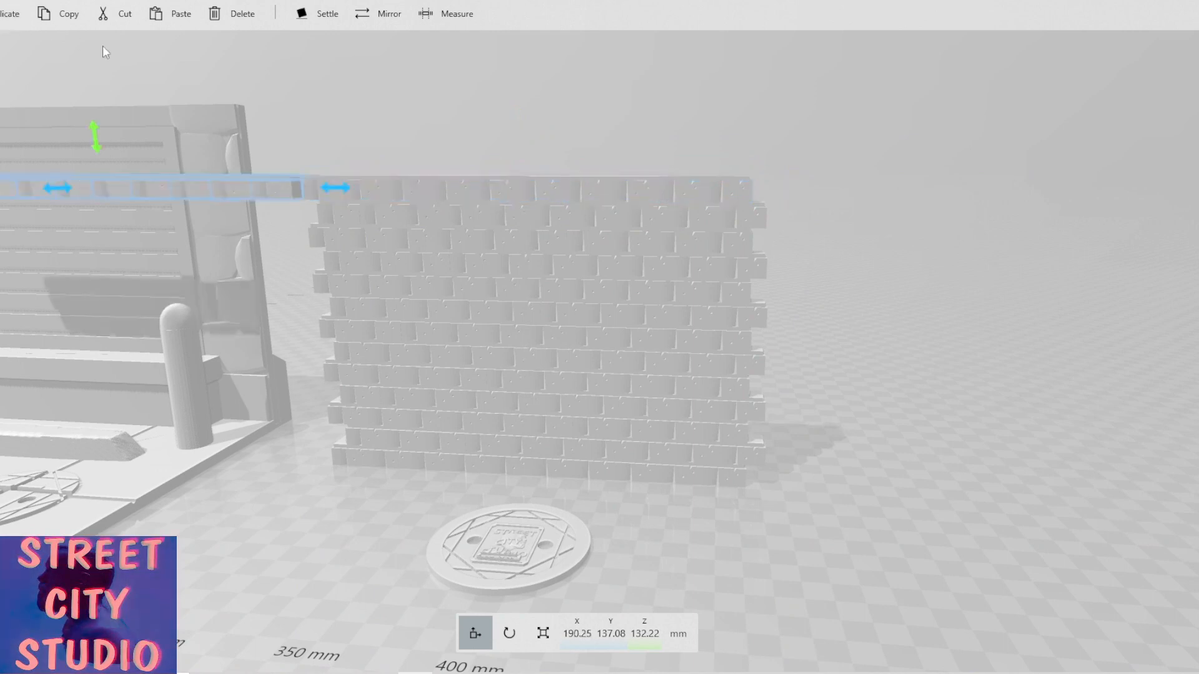
pyautogui.moveTo(347, 191); pyautogui.dragTo(806, 188)
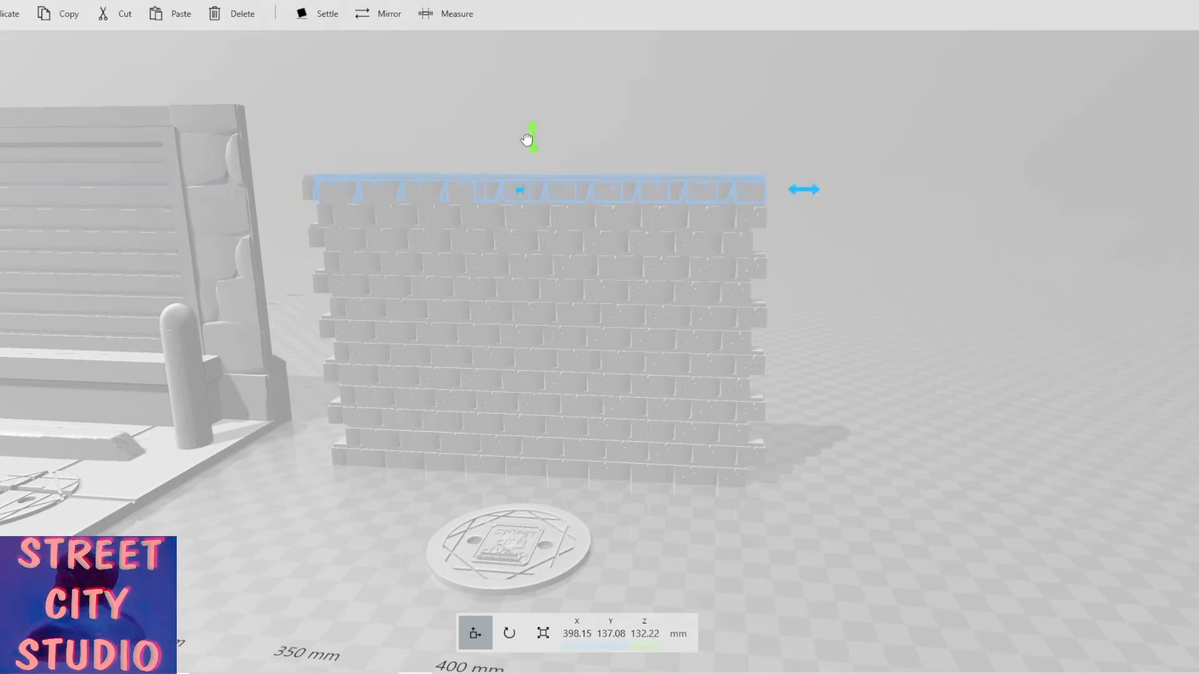
pyautogui.moveTo(530, 140); pyautogui.dragTo(525, 127)
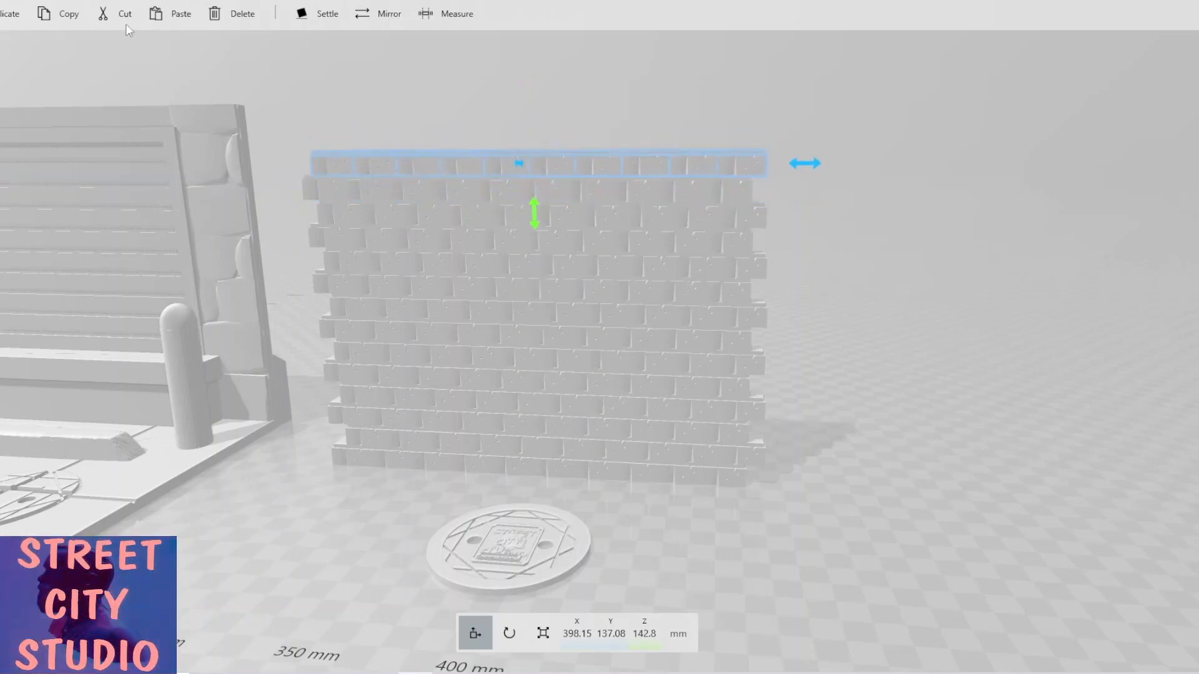
# Stack one more duplicated course on top at about X 397 mm and Z 153.4 mm.
pyautogui.click(10, 14)
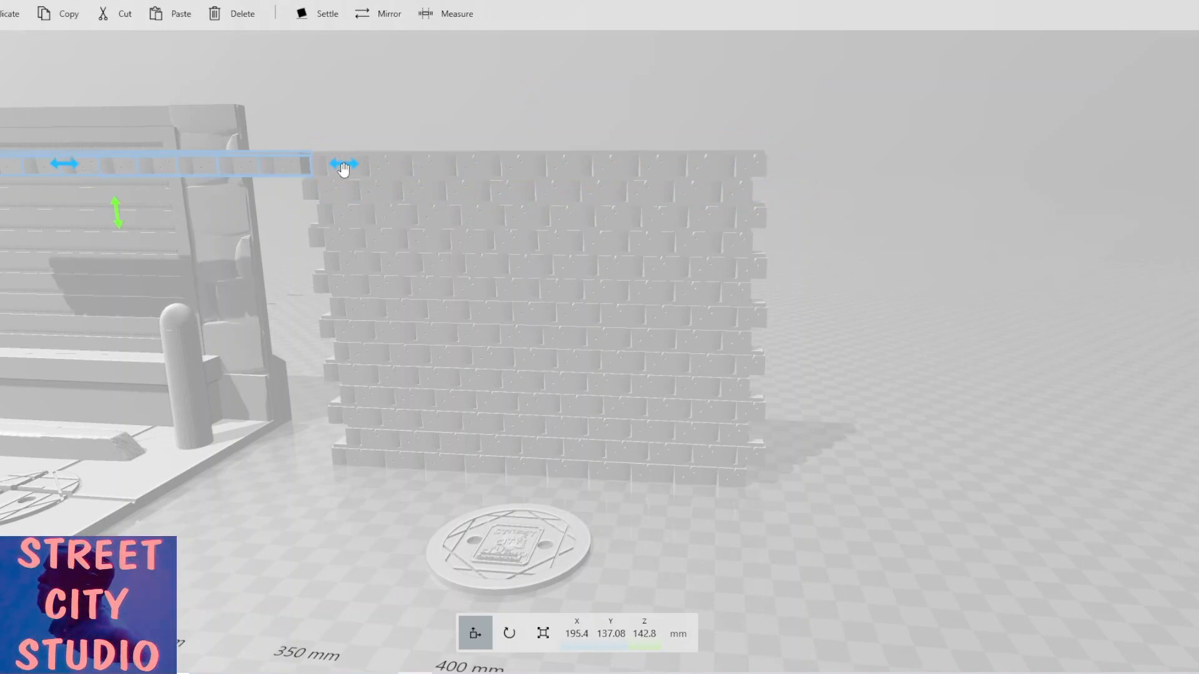
pyautogui.moveTo(343, 167); pyautogui.dragTo(803, 163)
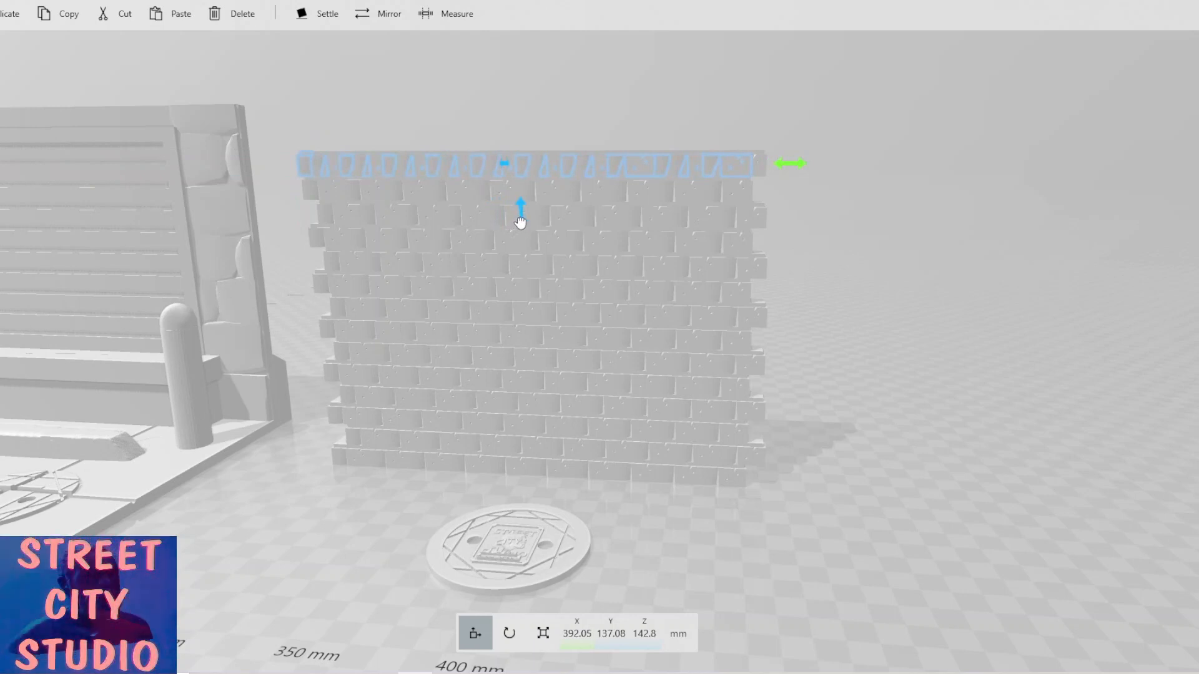
pyautogui.moveTo(519, 222); pyautogui.dragTo(516, 181)
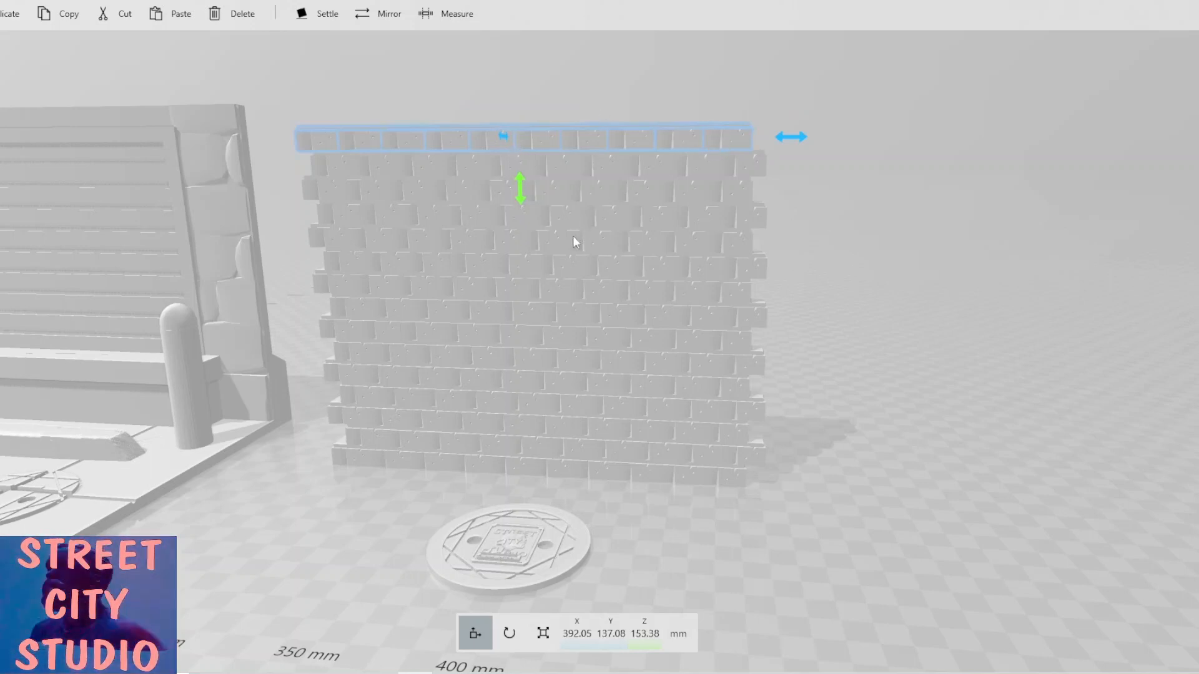
pyautogui.scroll(-3, 320, 336)
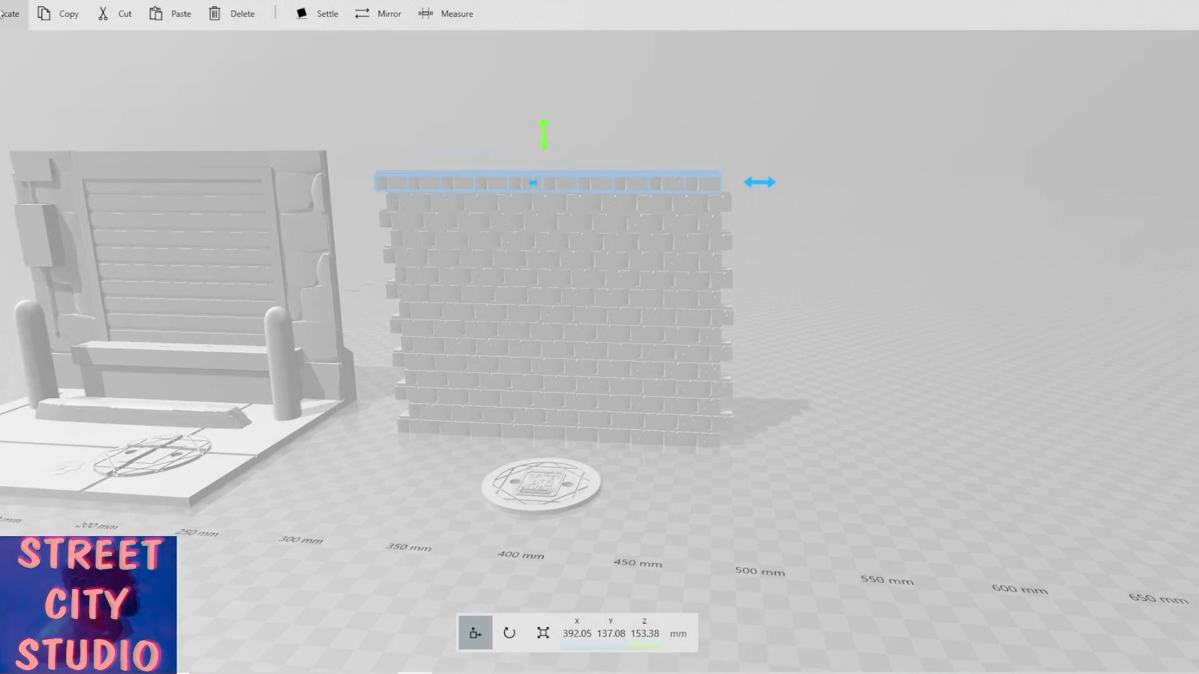
pyautogui.moveTo(767, 188); pyautogui.dragTo(787, 139)
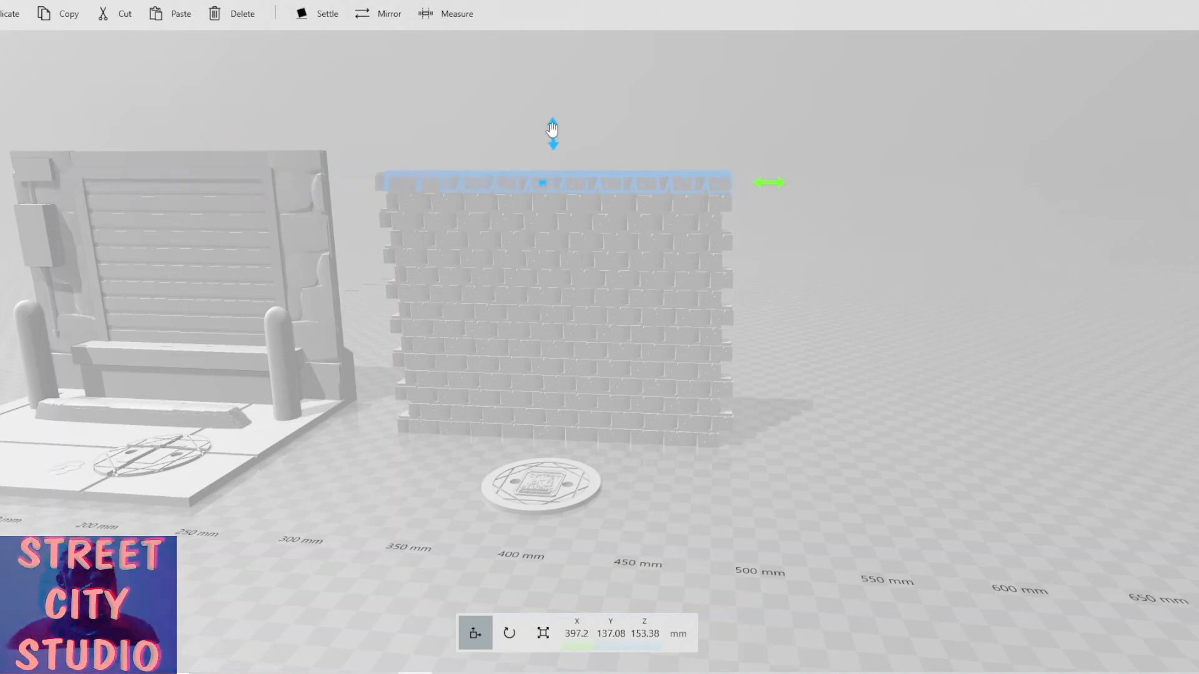
# Raise the duplicated piece to about Z 164 mm and slide it to the wall's right end at about X 486 mm.
pyautogui.moveTo(553, 129); pyautogui.dragTo(556, 107)
pyautogui.press('Right')
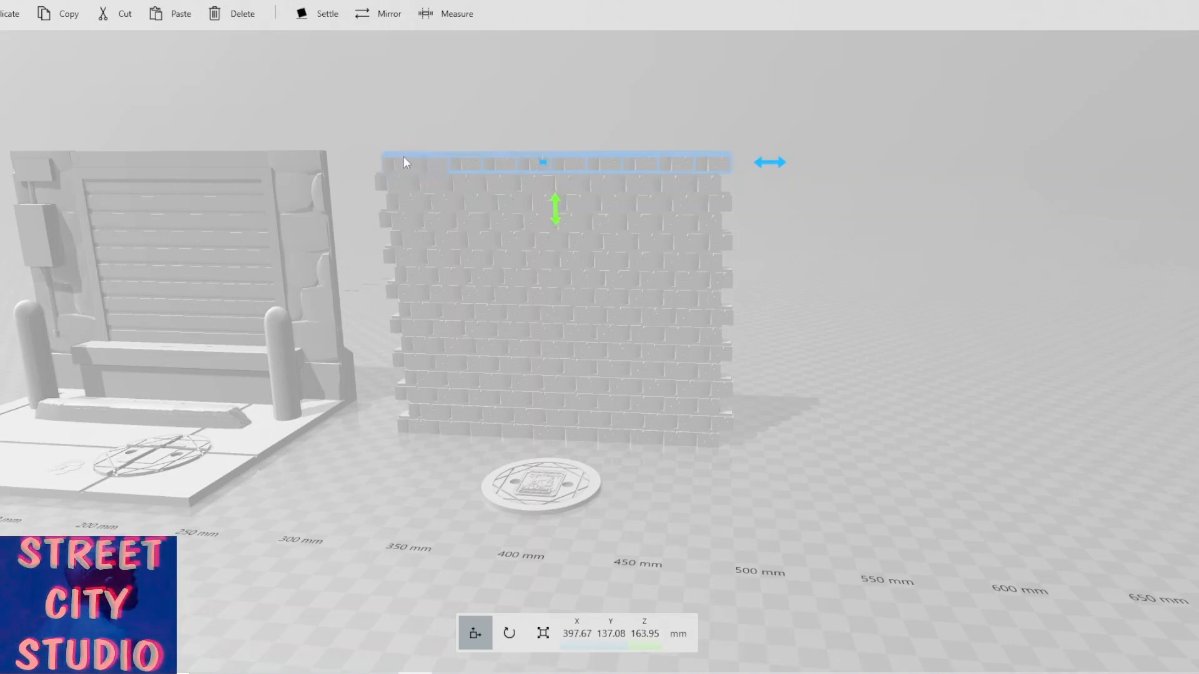
pyautogui.moveTo(403, 157); pyautogui.dragTo(715, 164)
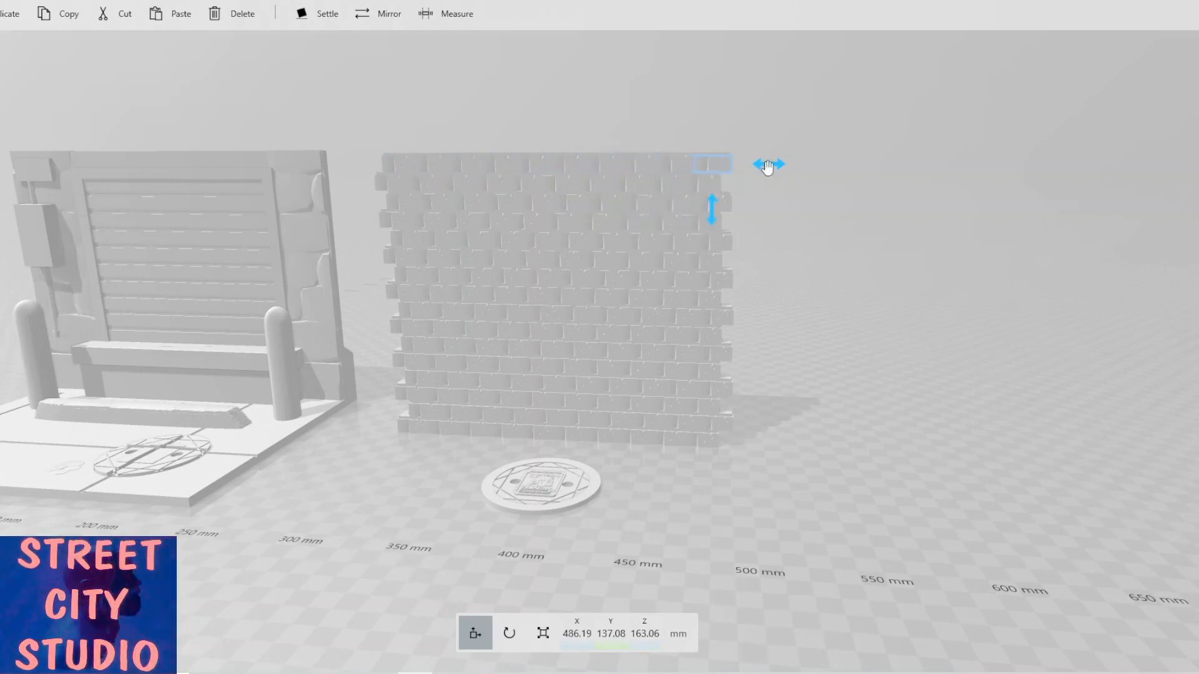
pyautogui.click(720, 171)
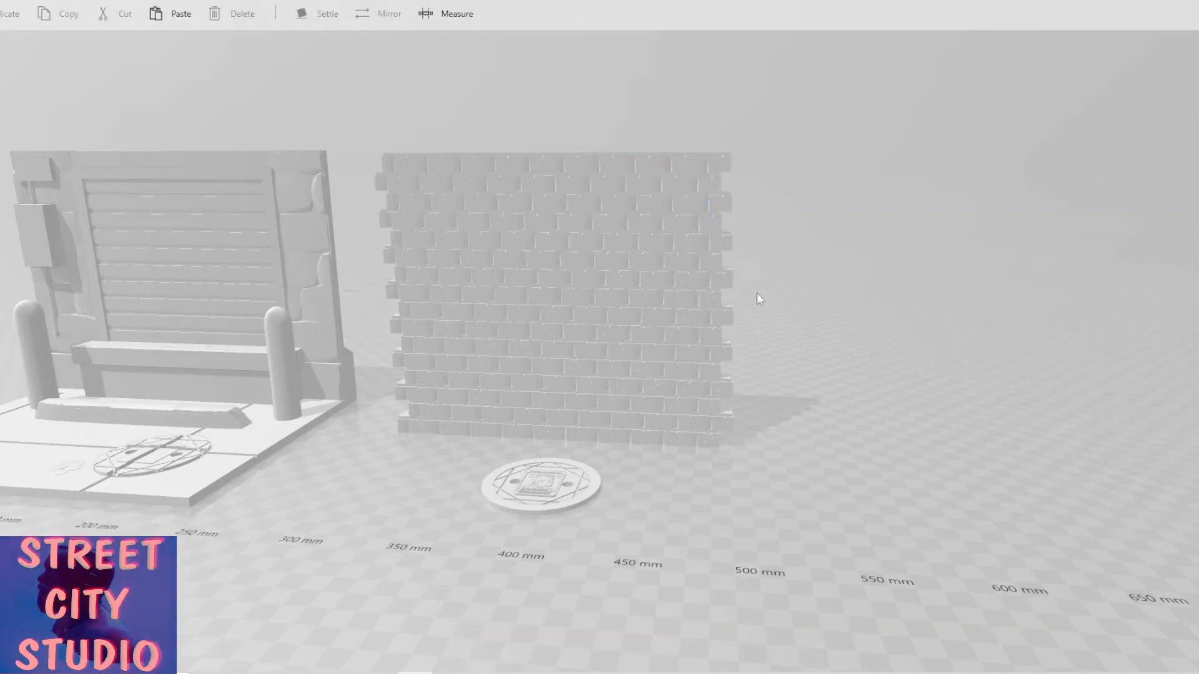
# Select all the stacked wall courses together with their right-end blocks.
pyautogui.scroll(2, 625, 437)
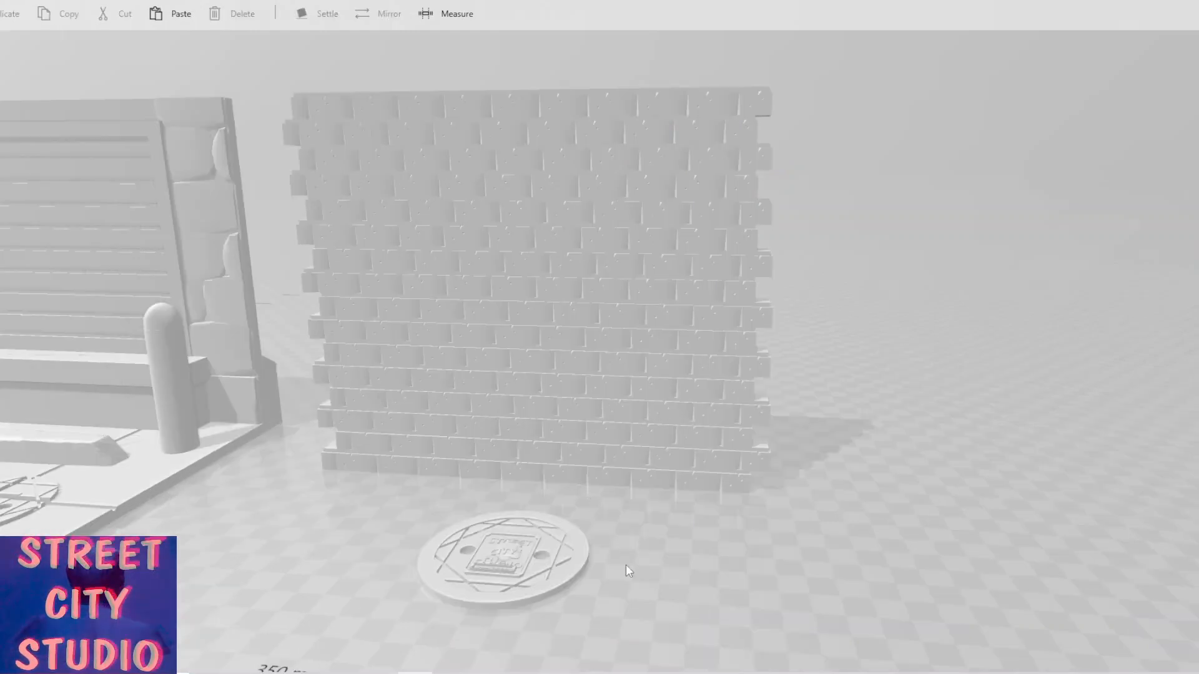
pyautogui.moveTo(642, 527); pyautogui.dragTo(680, 527, button='right')
pyautogui.moveTo(679, 530); pyautogui.dragTo(638, 528)
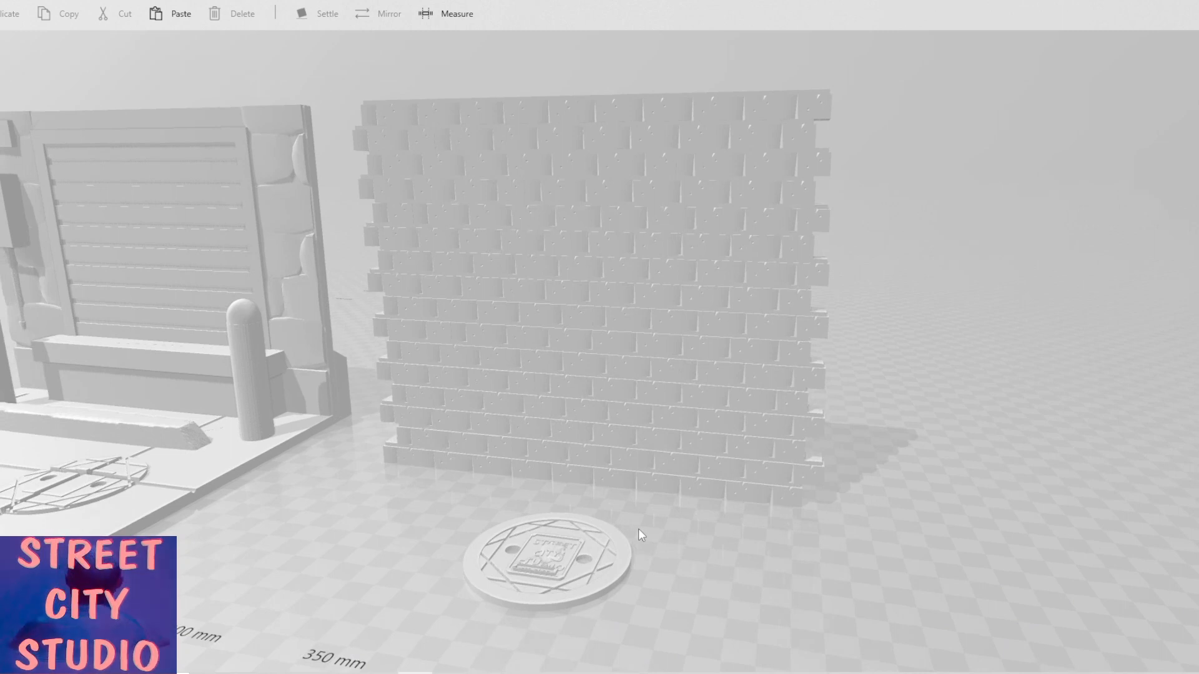
pyautogui.click(827, 103)
pyautogui.moveTo(822, 156); pyautogui.dragTo(822, 456)
pyautogui.click(819, 465)
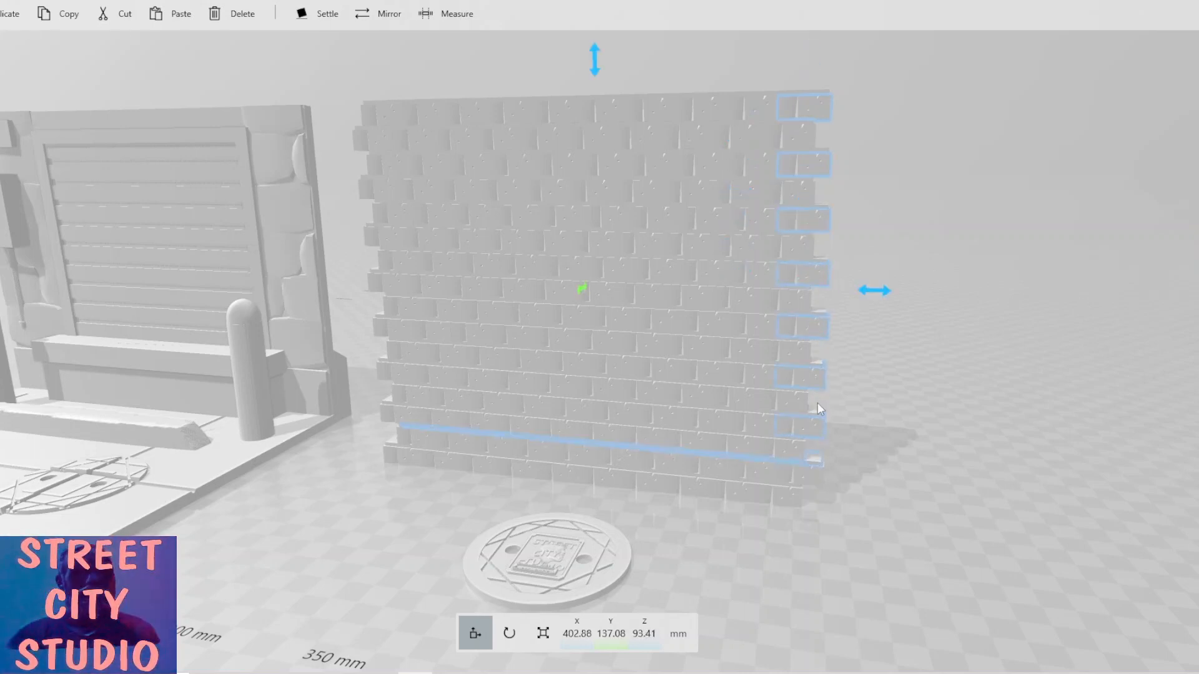
pyautogui.click(812, 472)
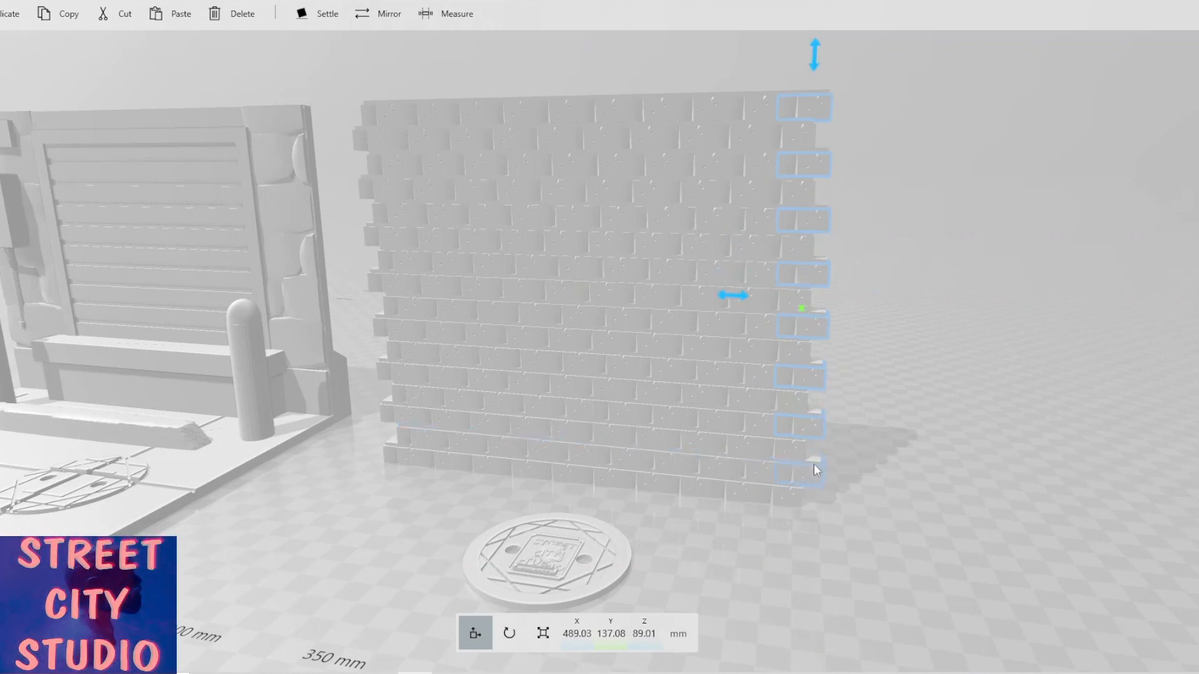
pyautogui.click(815, 465)
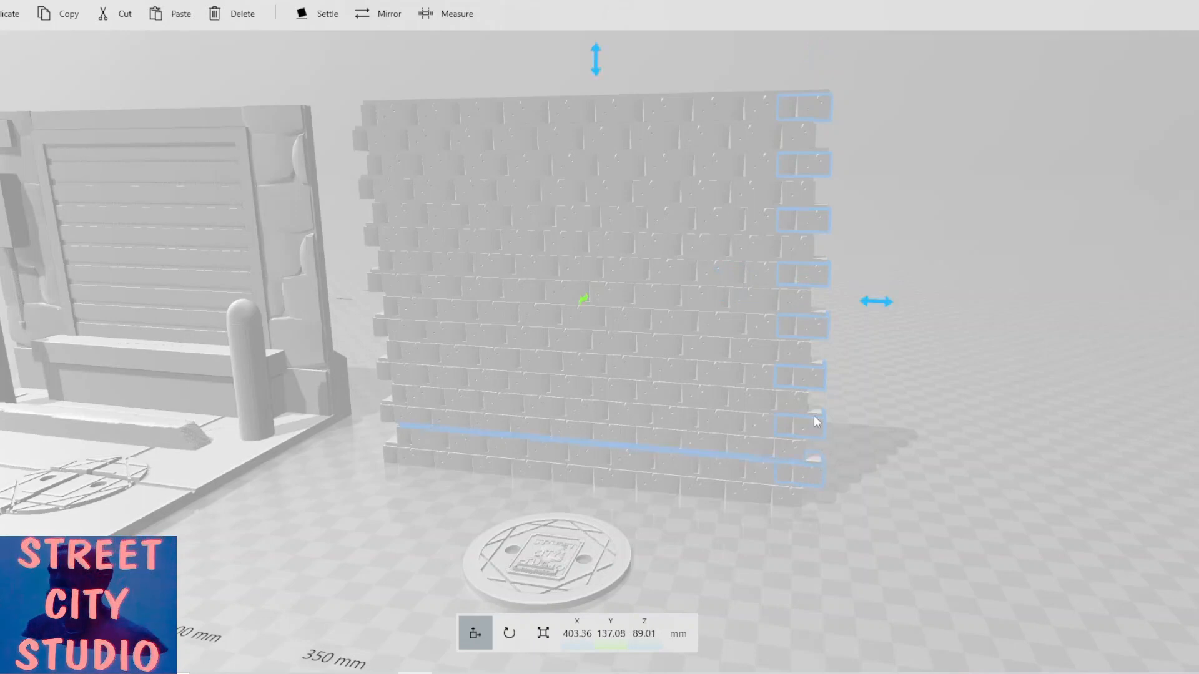
pyautogui.keyDown('ctrl'); pyautogui.click(826, 388); pyautogui.keyUp('ctrl')
pyautogui.keyDown('ctrl'); pyautogui.click(821, 365); pyautogui.keyUp('ctrl')
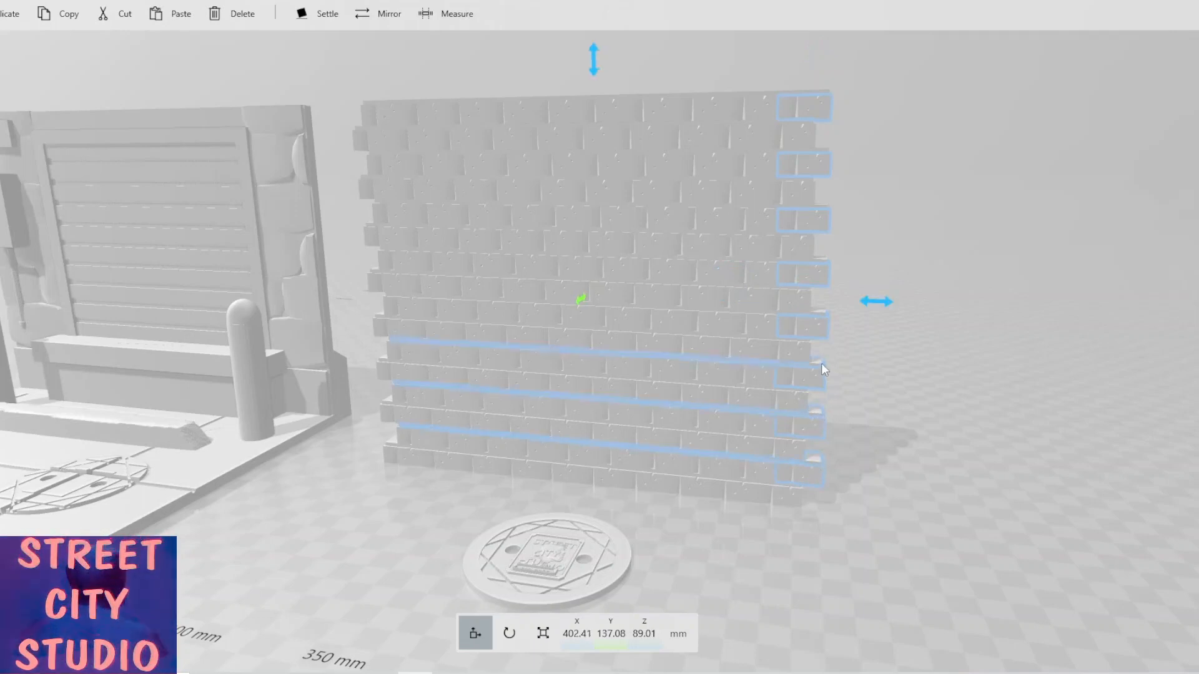
pyautogui.keyDown('ctrl'); pyautogui.click(822, 308); pyautogui.keyUp('ctrl')
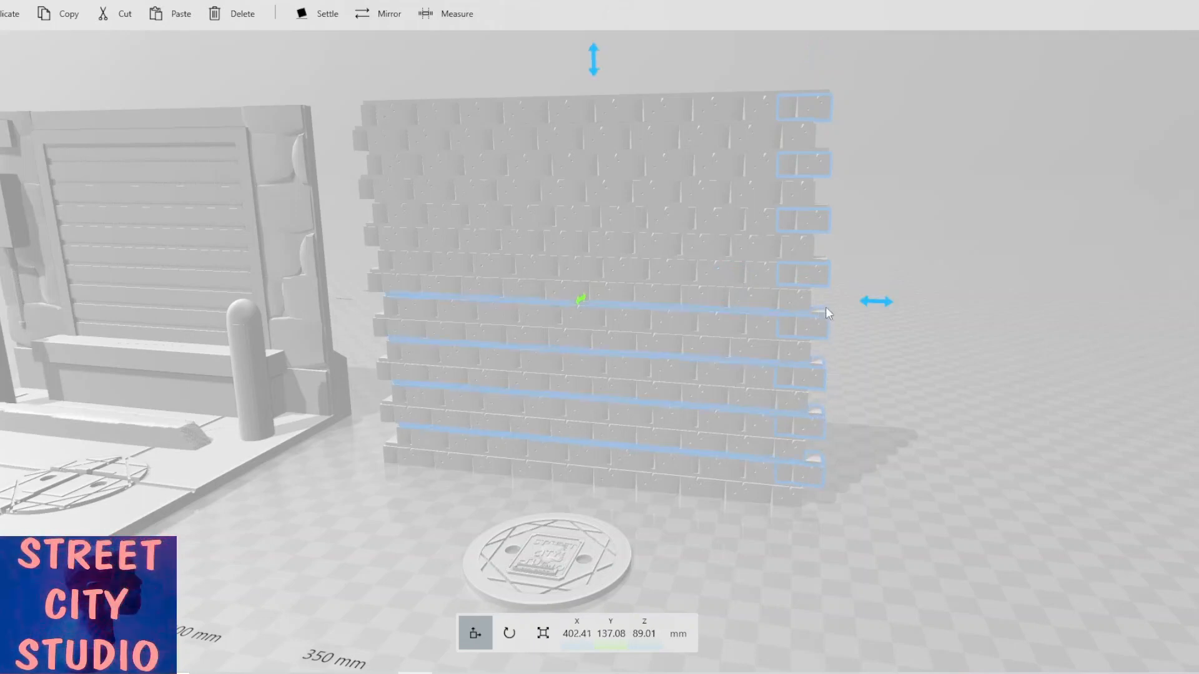
pyautogui.keyDown('ctrl'); pyautogui.click(825, 253); pyautogui.keyUp('ctrl')
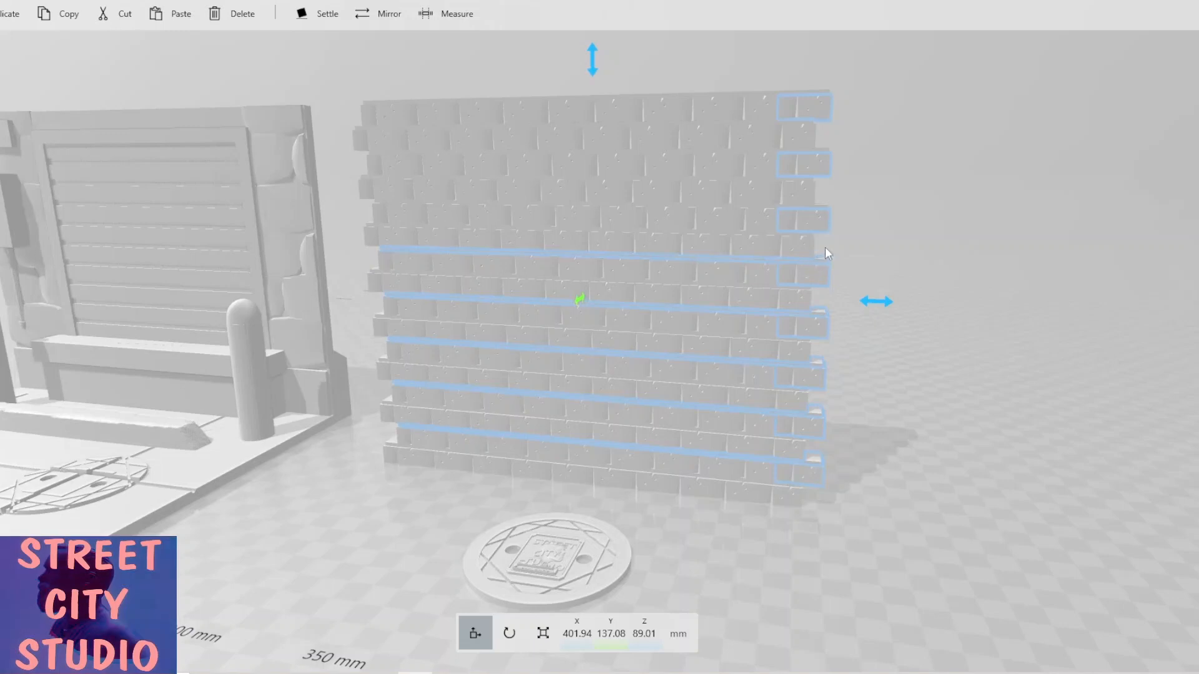
pyautogui.keyDown('ctrl'); pyautogui.click(826, 207); pyautogui.keyUp('ctrl')
pyautogui.scroll(3, 830, 190)
pyautogui.moveTo(834, 133); pyautogui.dragTo(789, 216, button='right')
pyautogui.keyDown('ctrl'); pyautogui.click(793, 221); pyautogui.keyUp('ctrl')
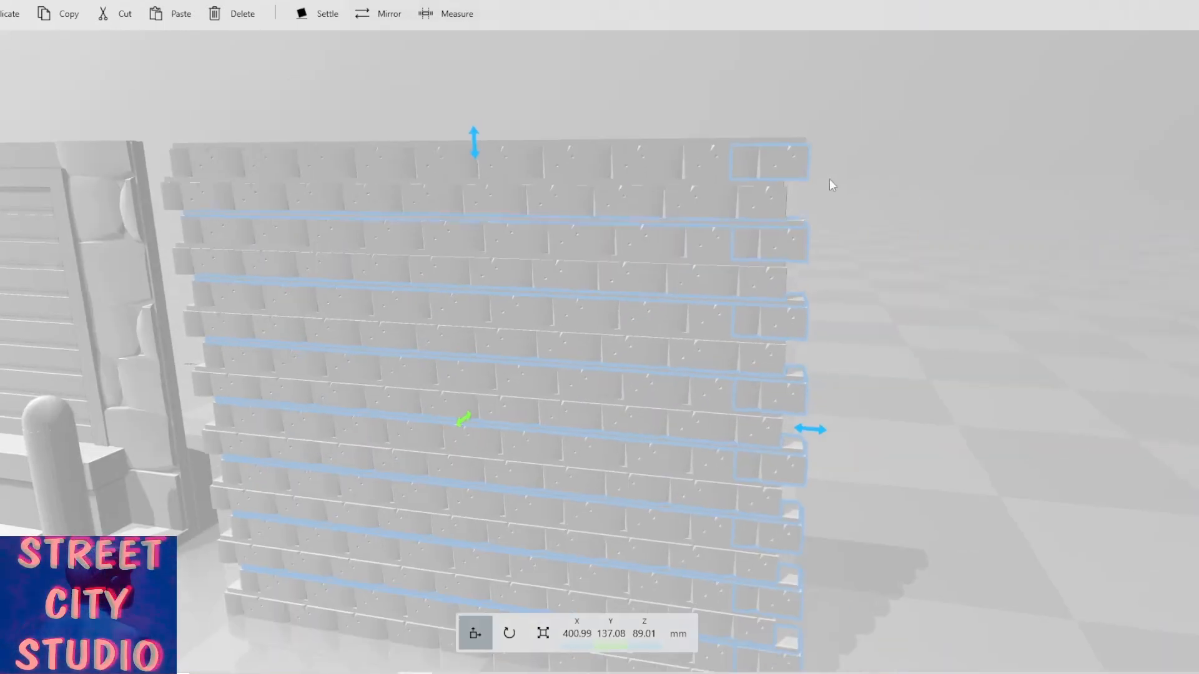
pyautogui.scroll(-5, 798, 140)
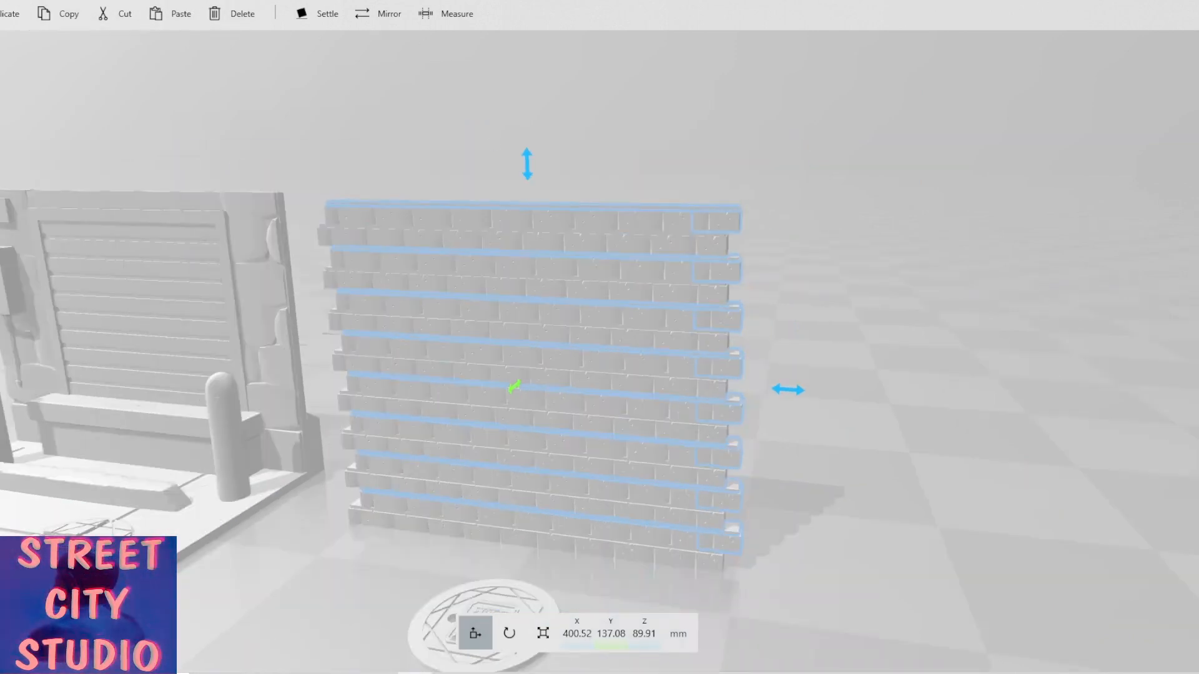
# Start a Split on the selected courses, set the cutting plane's pitch to 90° and move it toward the wall's right end.
pyautogui.click(87, 1)
pyautogui.click(67, 17)
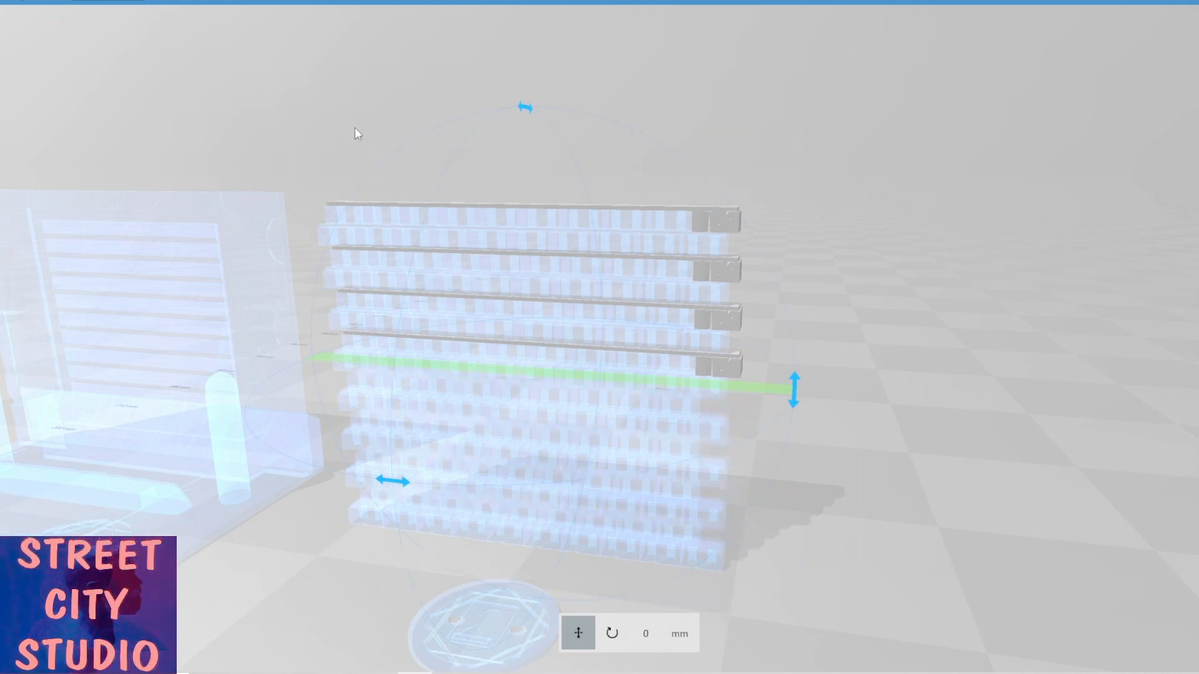
pyautogui.click(795, 396)
pyautogui.moveTo(786, 437); pyautogui.dragTo(593, 585)
pyautogui.click(650, 634)
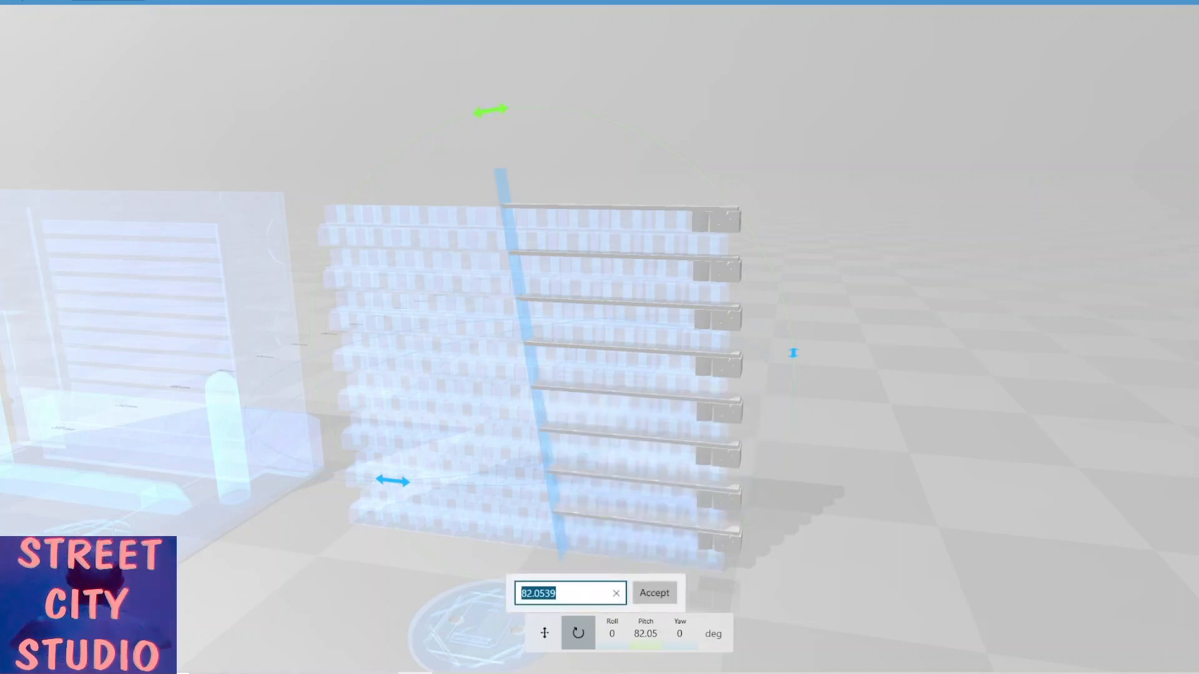
pyautogui.write('90')
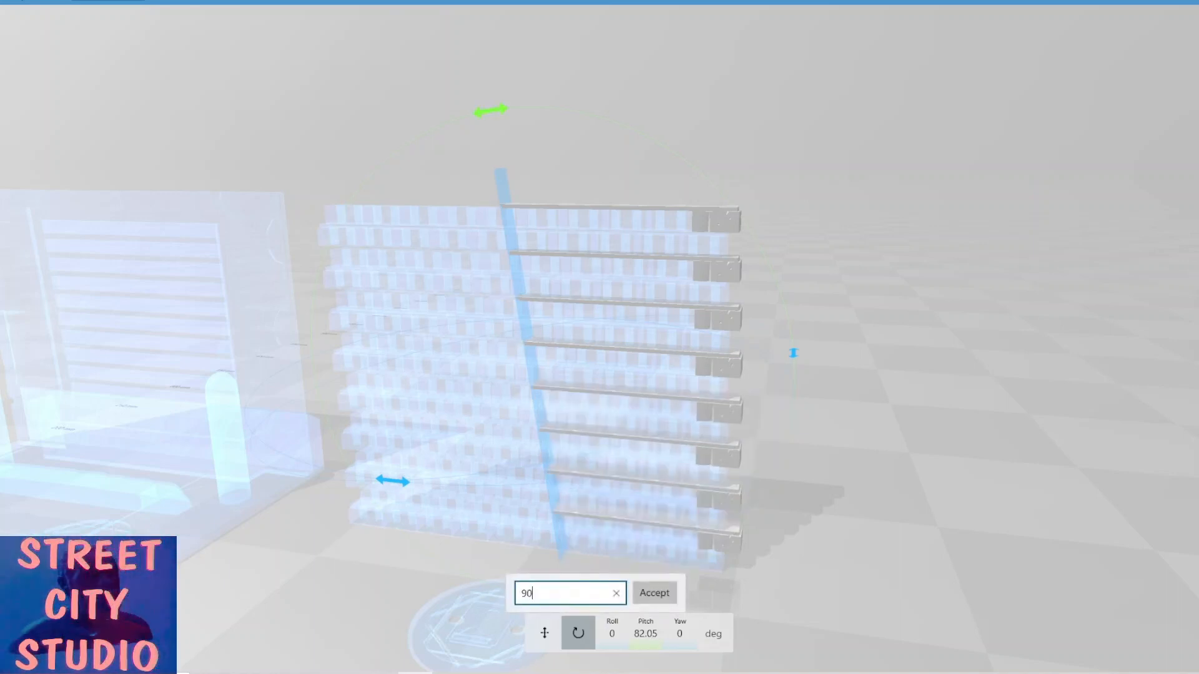
pyautogui.press('Return')
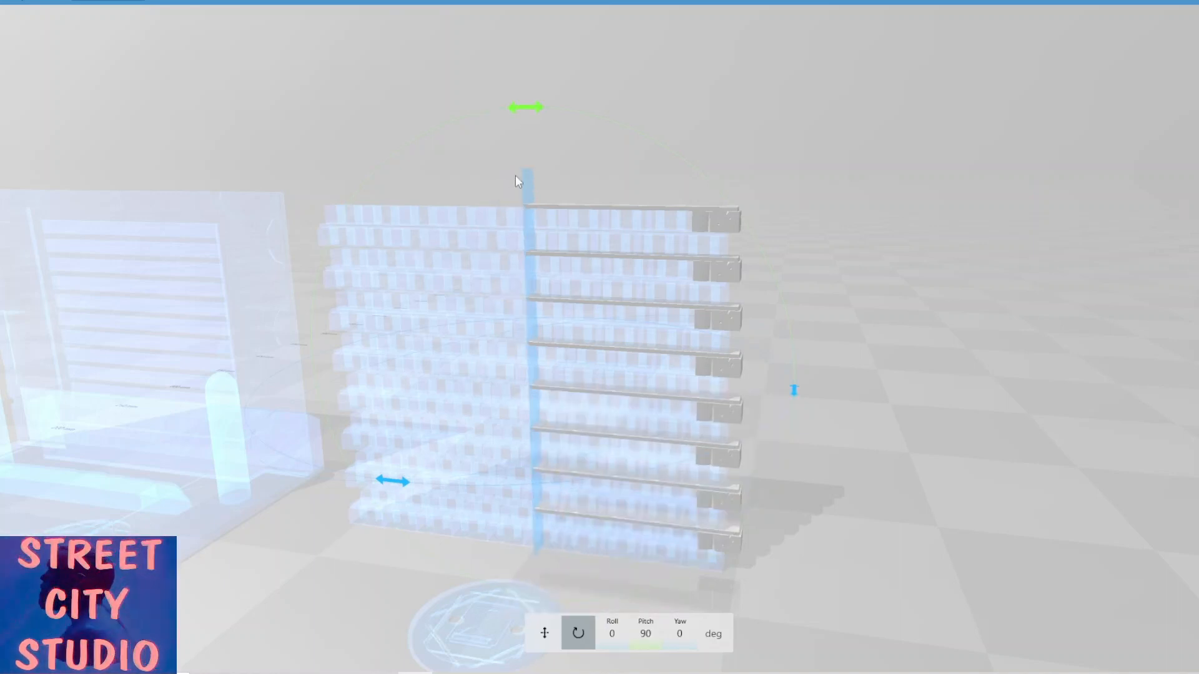
pyautogui.moveTo(530, 189); pyautogui.dragTo(731, 228)
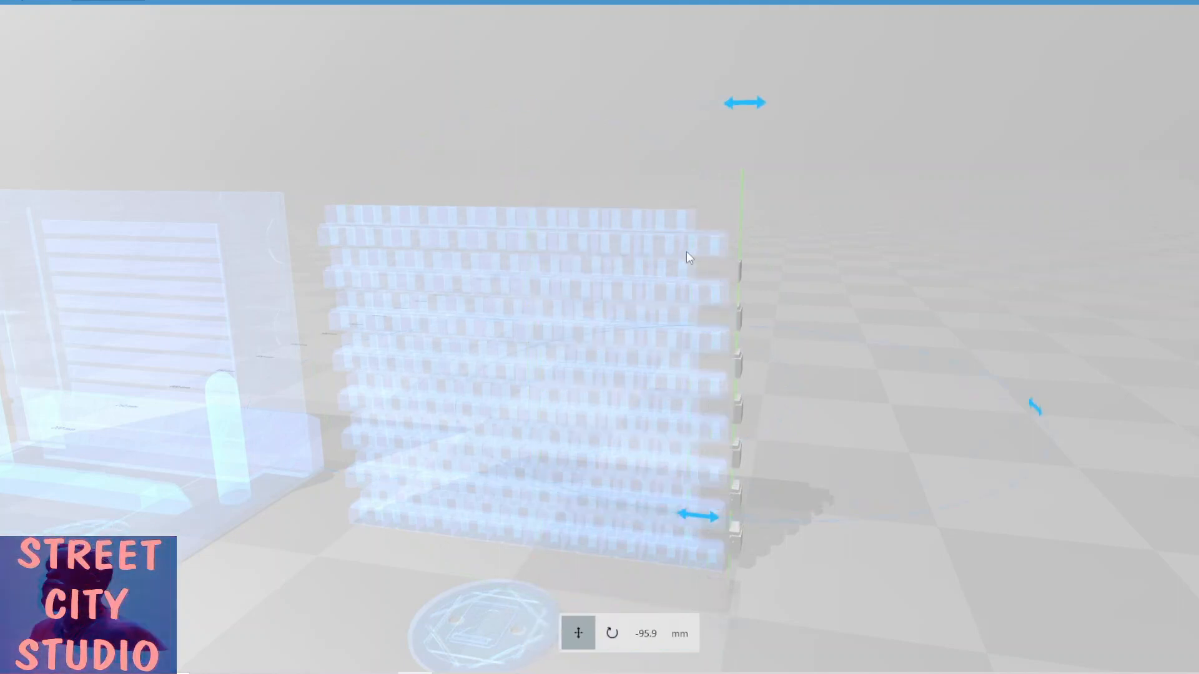
# Try to split the courses with the vertical plane at about -90.4 mm, then undo the split.
pyautogui.scroll(3, 678, 250)
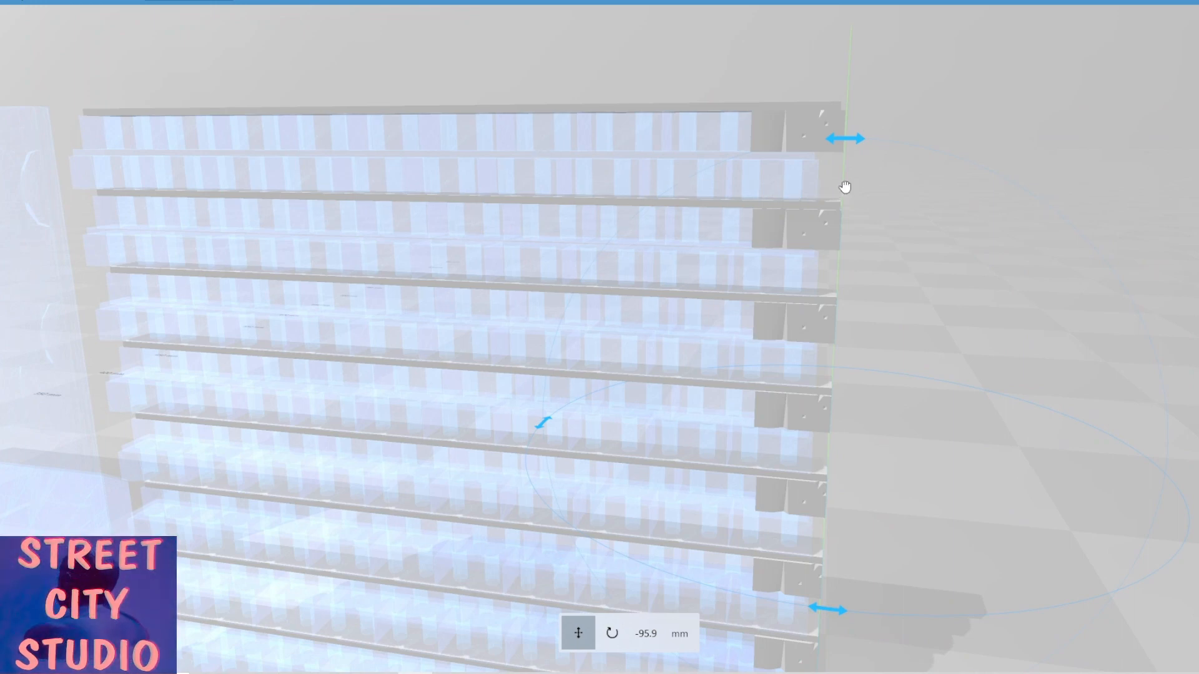
pyautogui.moveTo(845, 187); pyautogui.dragTo(815, 193)
pyautogui.scroll(3, 863, 214)
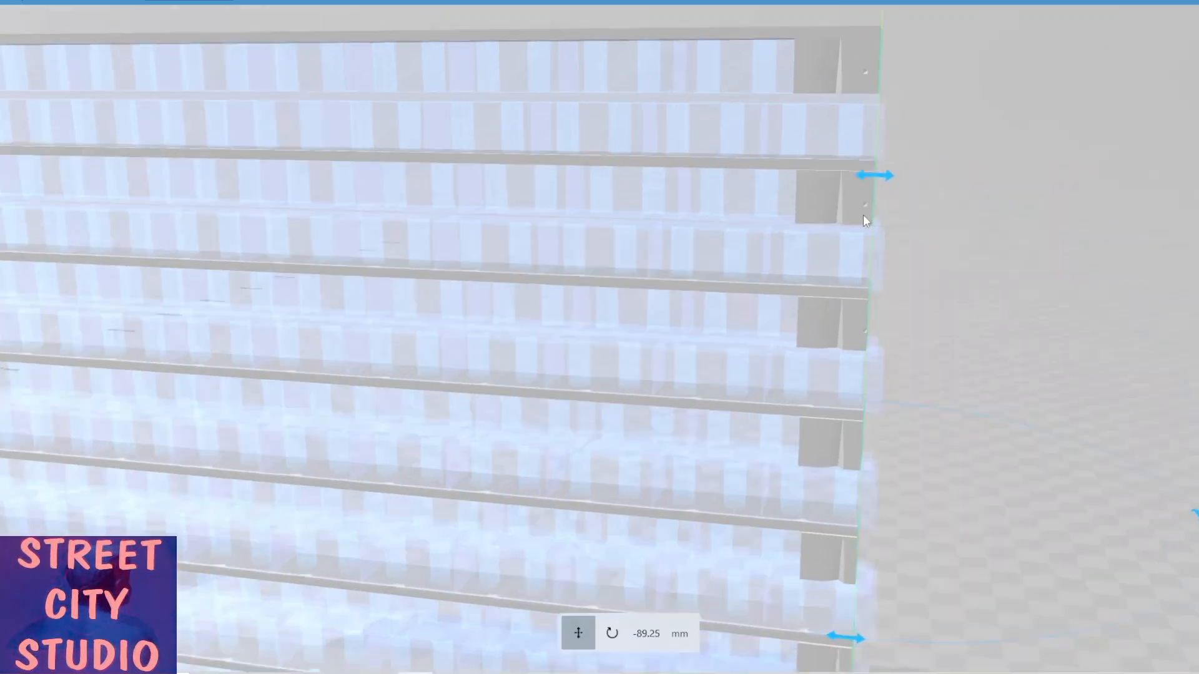
pyautogui.scroll(-3, 818, 301)
pyautogui.scroll(3, 818, 301)
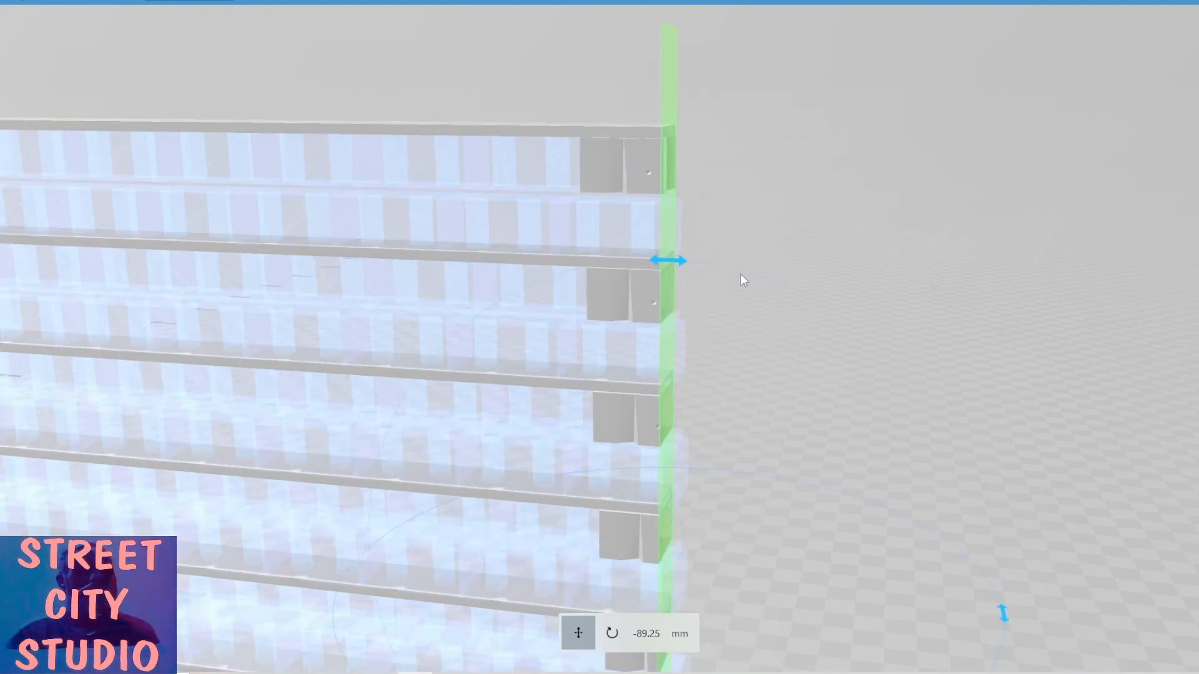
pyautogui.moveTo(741, 273); pyautogui.dragTo(773, 272)
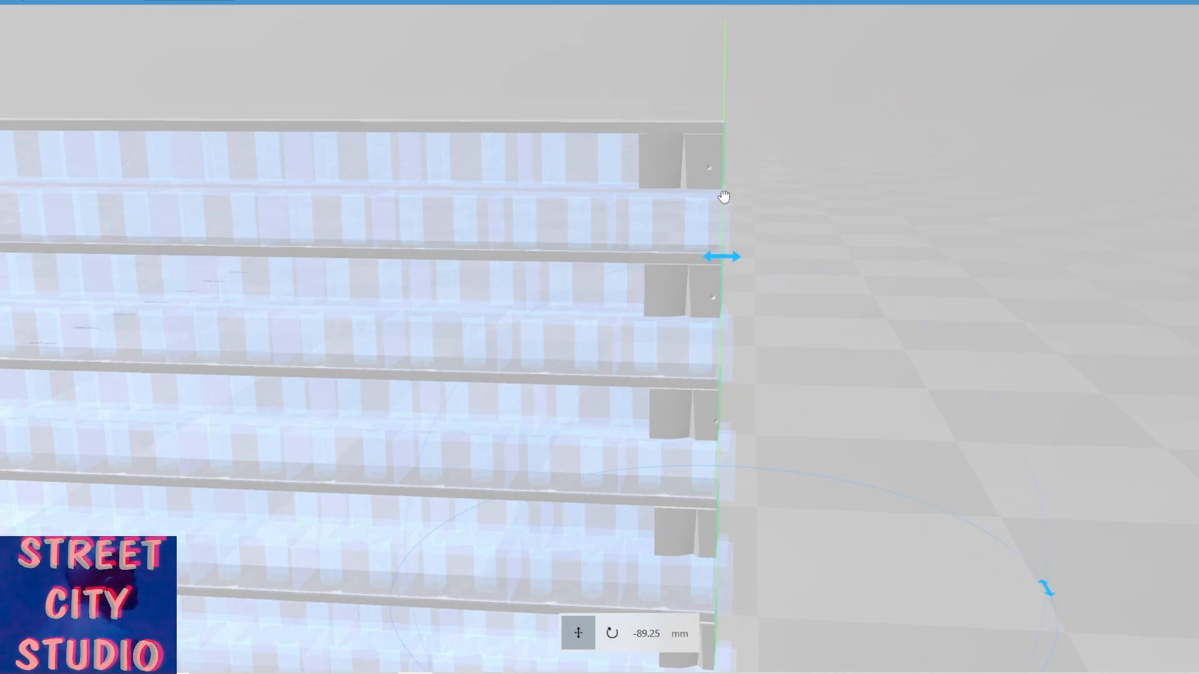
pyautogui.moveTo(724, 198)
pyautogui.mouseDown()
pyautogui.moveTo(741, 195)
pyautogui.moveTo(728, 195)
pyautogui.mouseUp()
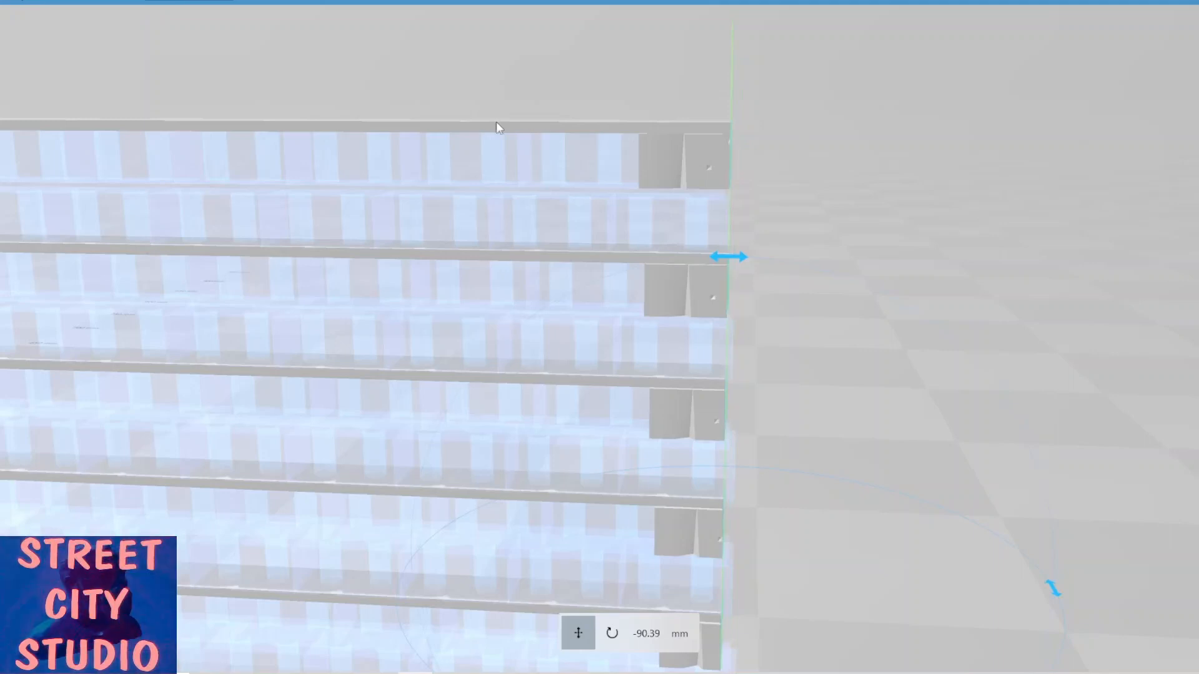
pyautogui.click(15, 2)
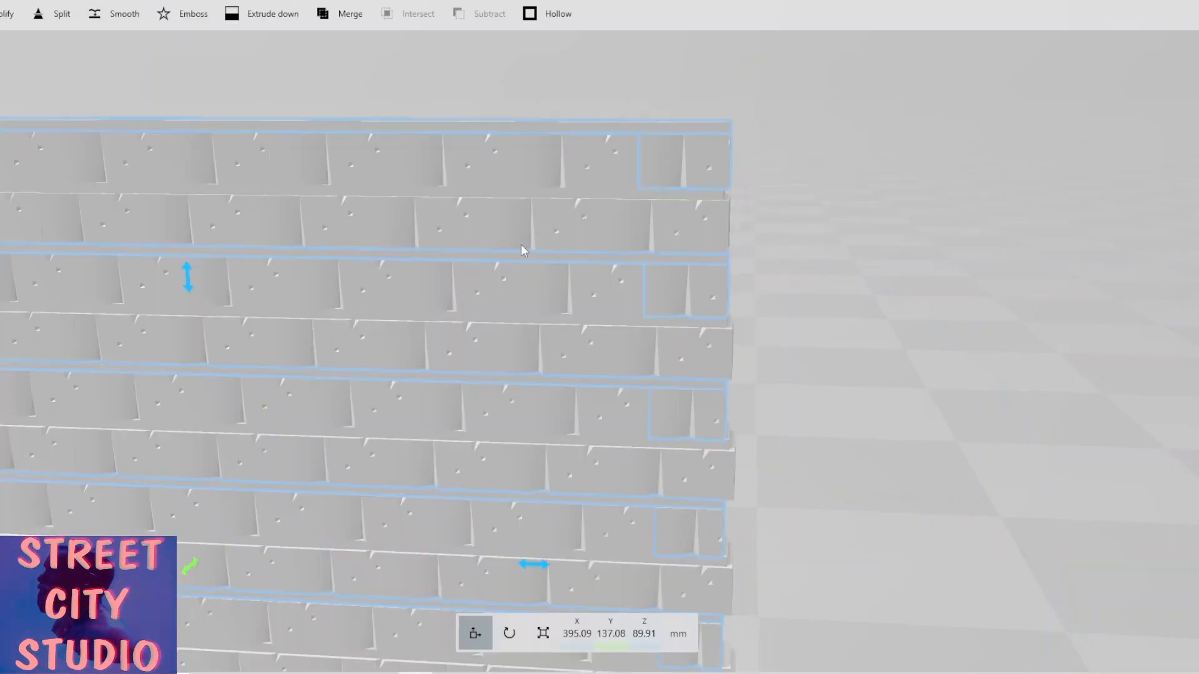
pyautogui.scroll(-3, 521, 245)
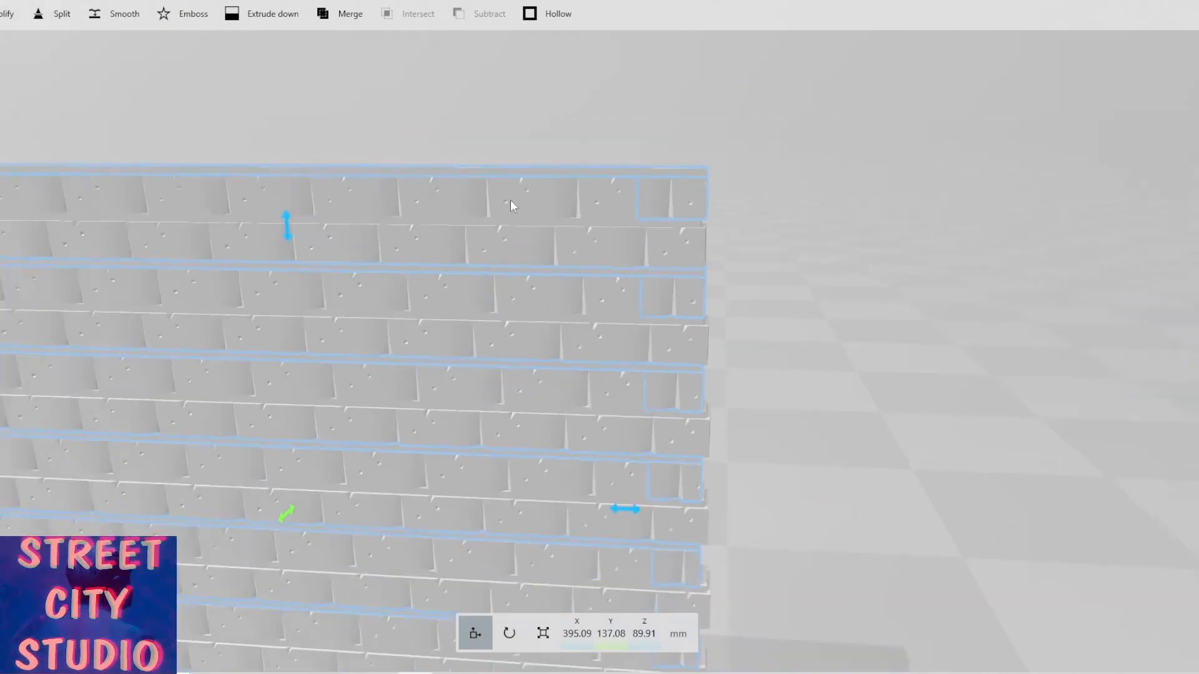
pyautogui.scroll(-3, 510, 200)
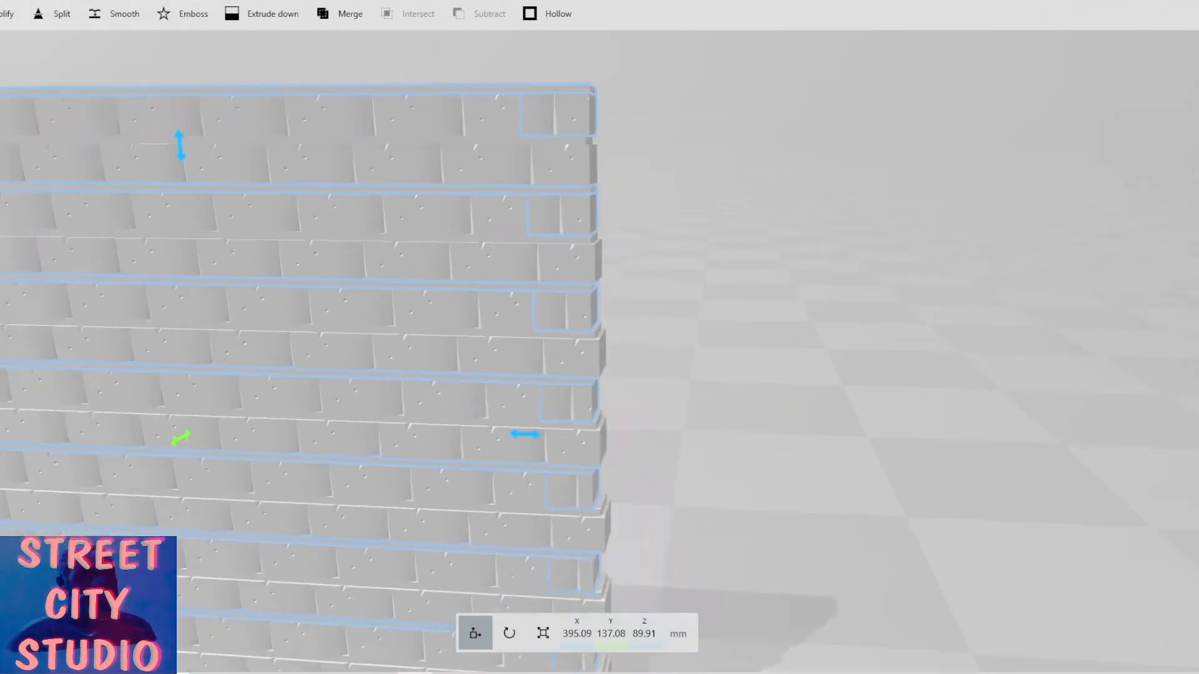
pyautogui.hotkey('ctrl', 'z')
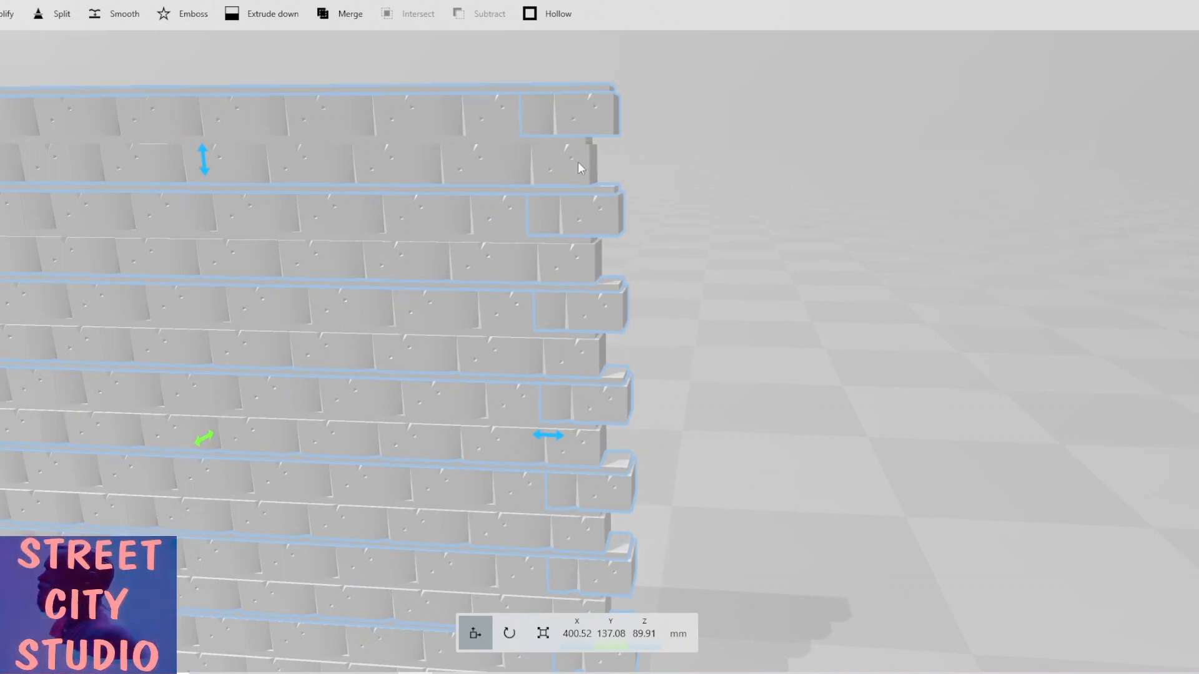
# Add the remaining right-end blocks of each wall course to the selection.
pyautogui.keyDown('ctrl'); pyautogui.click(579, 139); pyautogui.keyUp('ctrl')
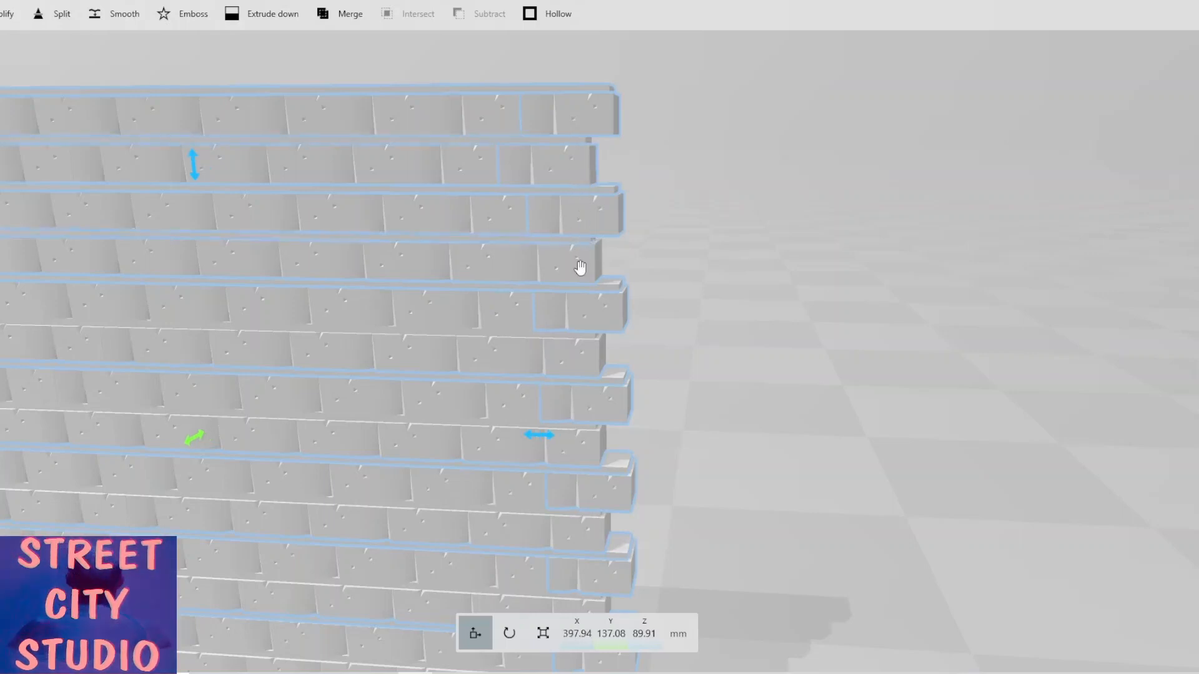
pyautogui.keyDown('ctrl'); pyautogui.click(587, 352); pyautogui.keyUp('ctrl')
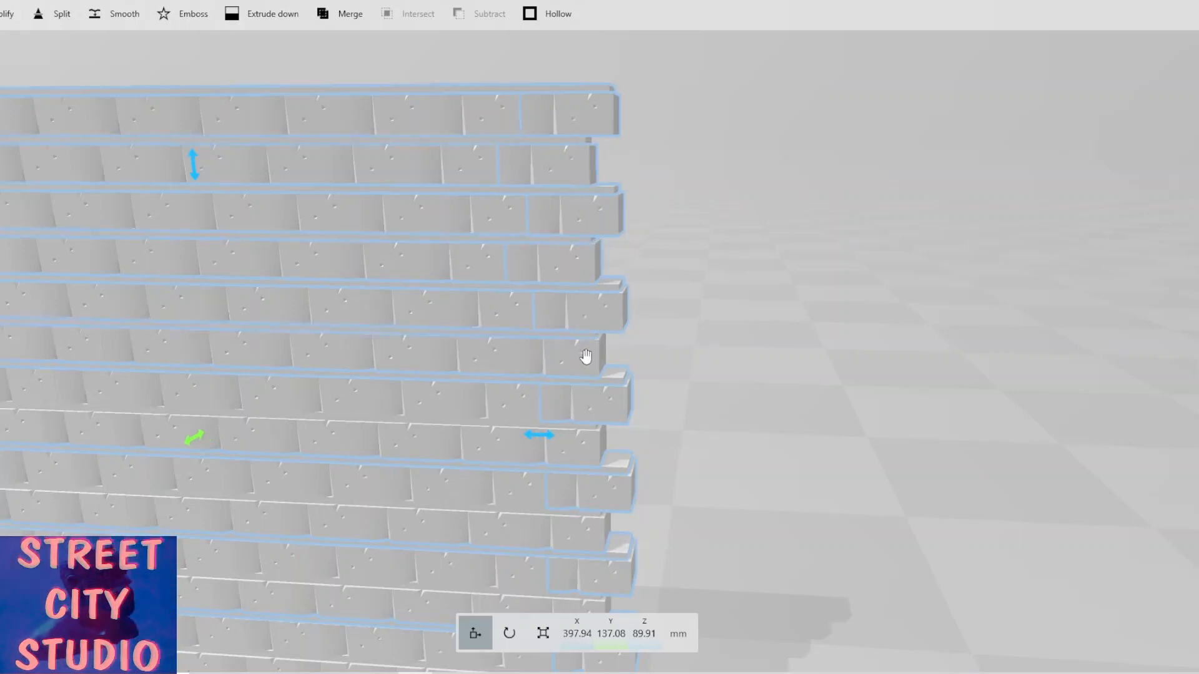
pyautogui.keyDown('ctrl'); pyautogui.click(590, 434); pyautogui.keyUp('ctrl')
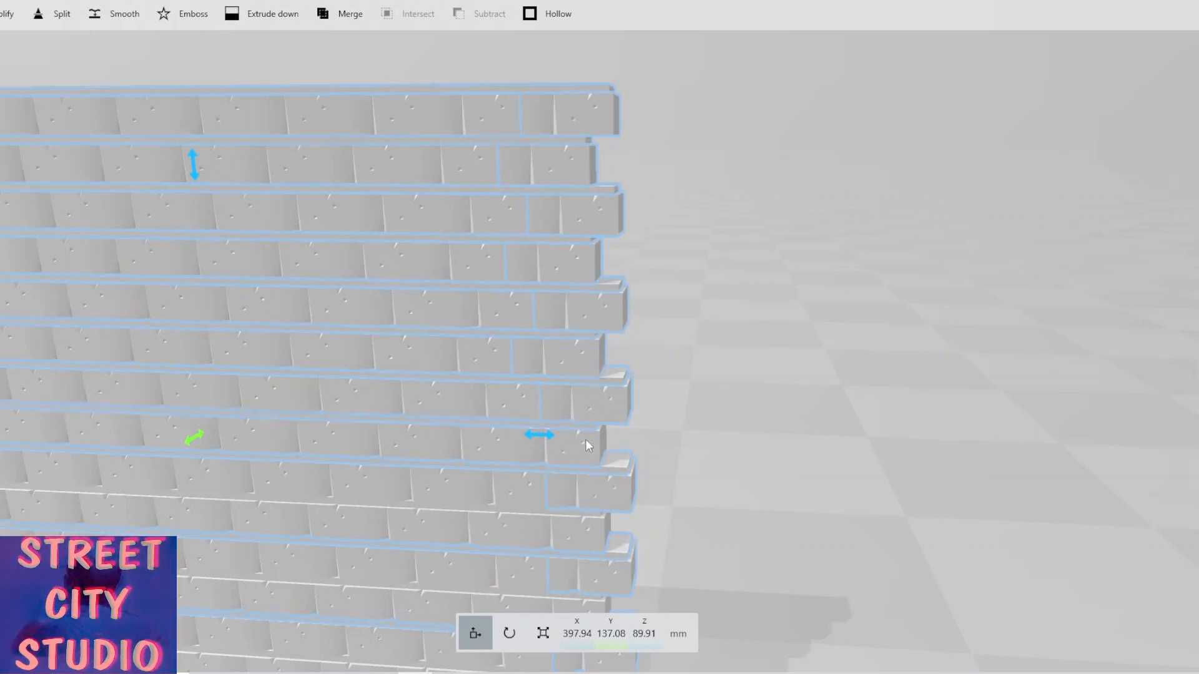
pyautogui.keyDown('ctrl'); pyautogui.click(577, 518); pyautogui.keyUp('ctrl')
pyautogui.moveTo(714, 533); pyautogui.dragTo(736, 422, button='right')
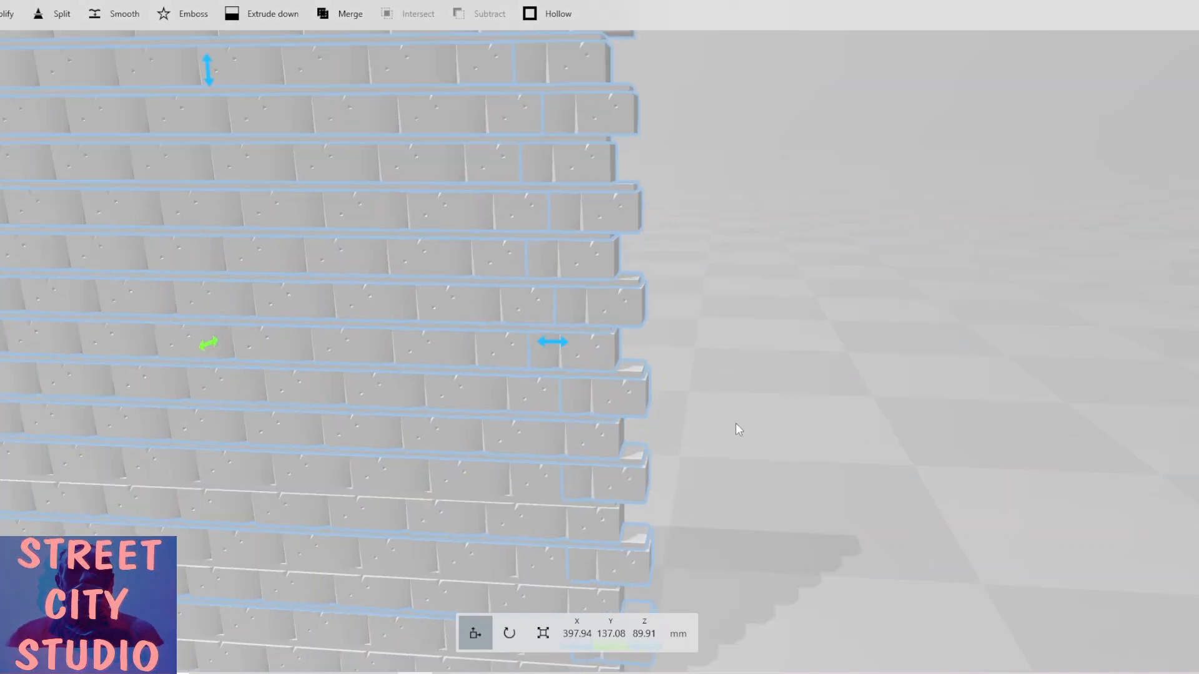
pyautogui.moveTo(766, 357); pyautogui.dragTo(774, 334, button='right')
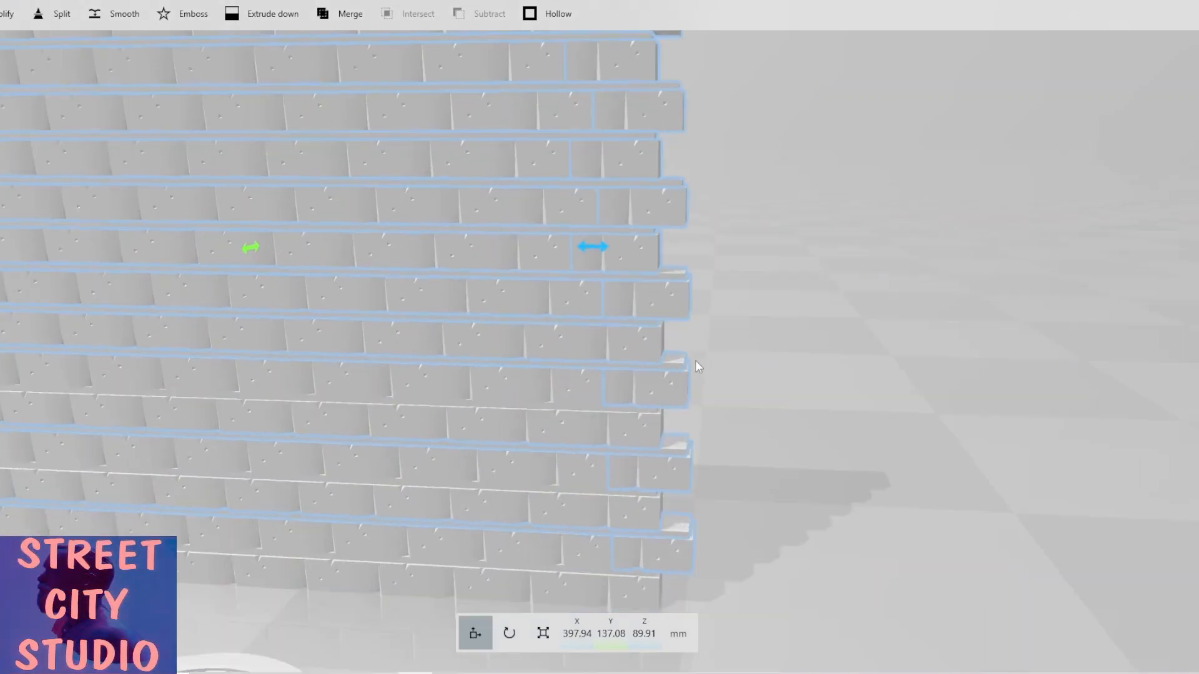
pyautogui.keyDown('ctrl'); pyautogui.click(635, 349); pyautogui.keyUp('ctrl')
pyautogui.keyDown('ctrl'); pyautogui.click(646, 412); pyautogui.keyUp('ctrl')
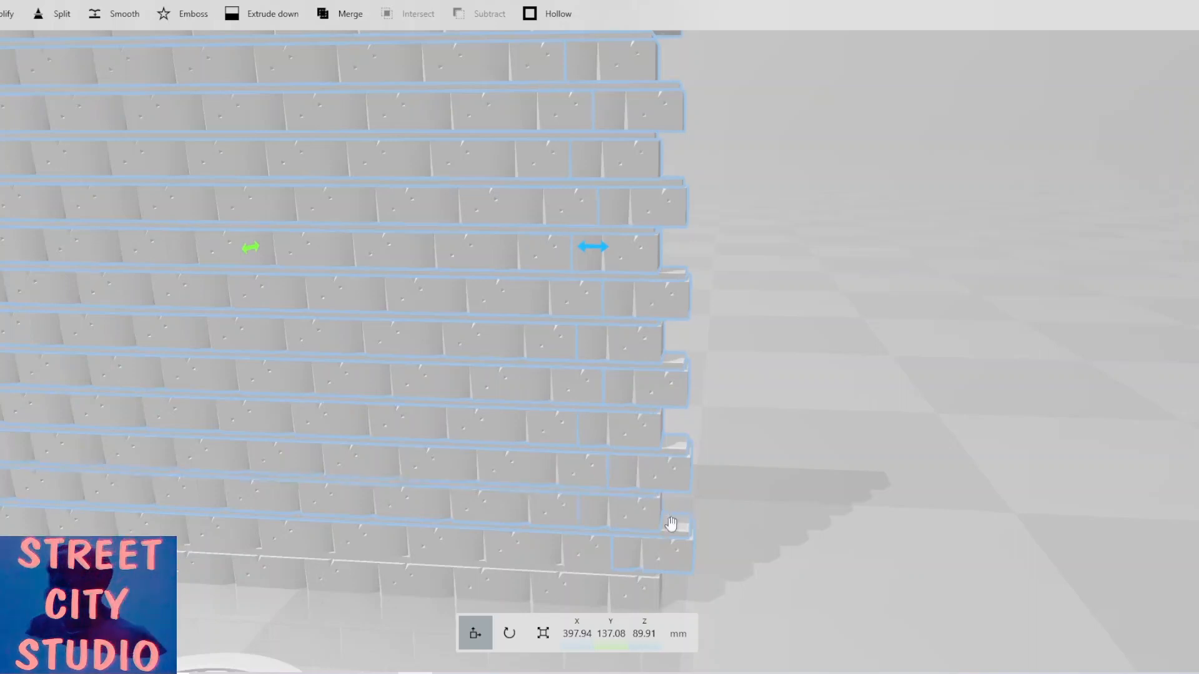
pyautogui.keyDown('ctrl'); pyautogui.click(635, 585); pyautogui.keyUp('ctrl')
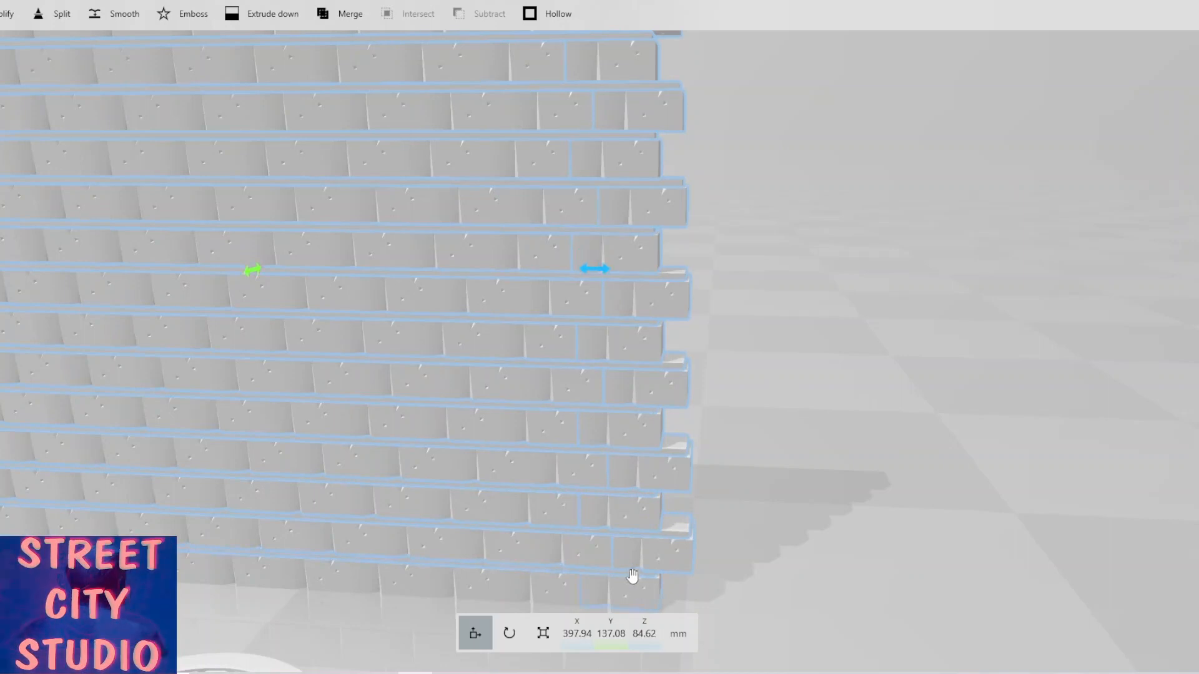
# Start a Split on the selected courses and set the cutting plane's pitch to 90°.
pyautogui.click(62, 15)
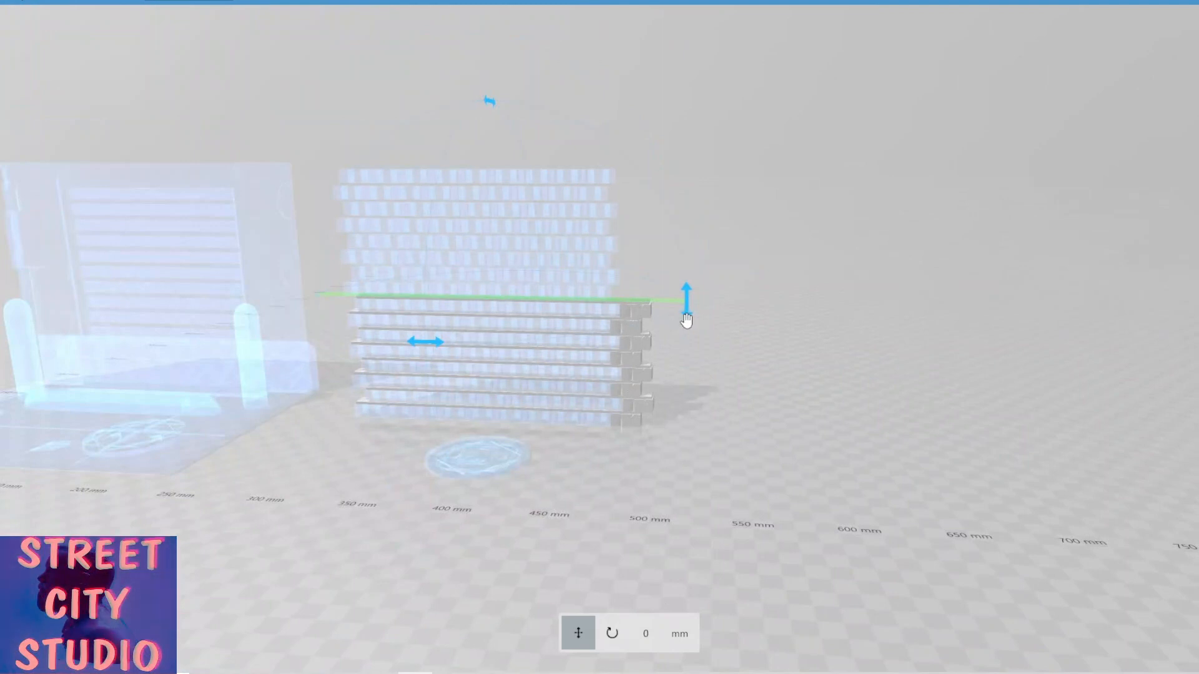
pyautogui.moveTo(684, 314); pyautogui.dragTo(639, 415)
pyautogui.moveTo(544, 442); pyautogui.dragTo(658, 598)
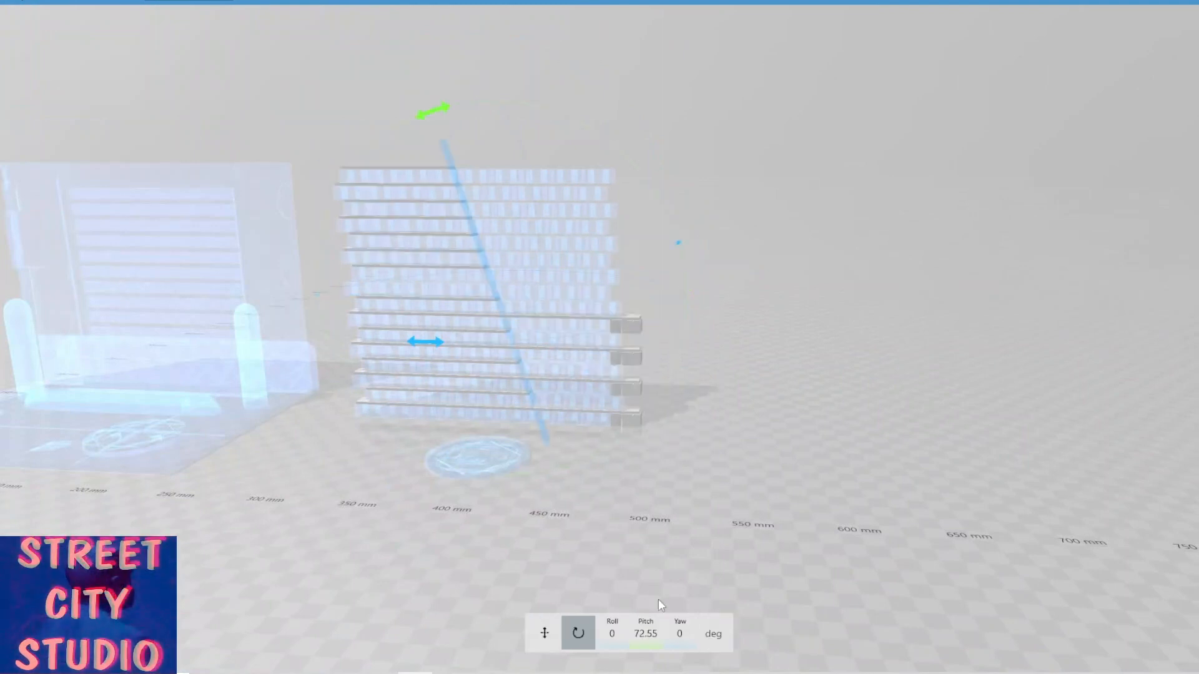
pyautogui.click(643, 635)
pyautogui.write('90')
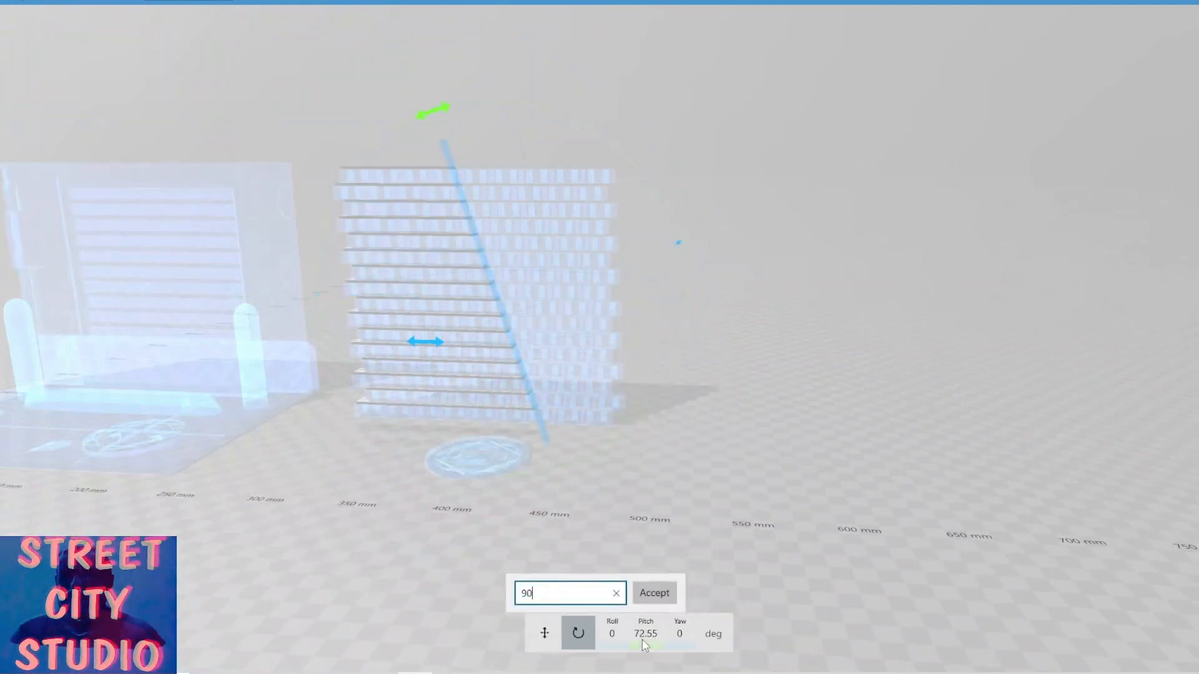
pyautogui.press('Return')
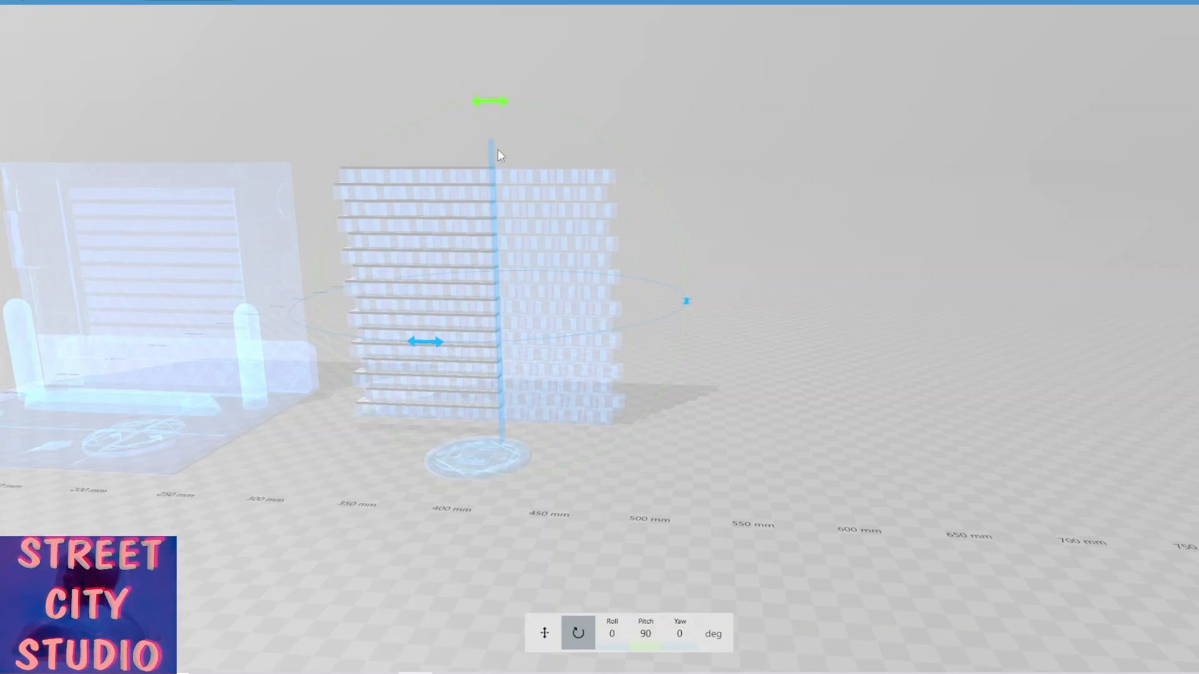
# Move the vertical cutting plane to about -91.7 mm at the wall's right end and split the courses.
pyautogui.moveTo(493, 153); pyautogui.dragTo(599, 187)
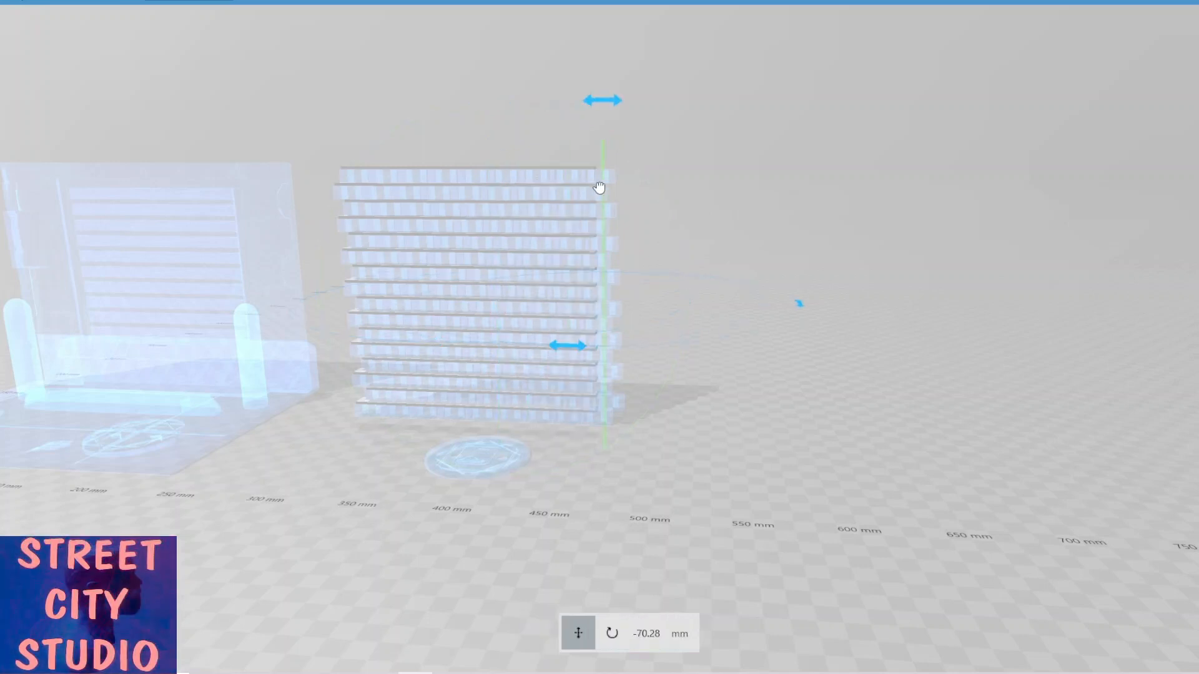
pyautogui.scroll(5, 672, 244)
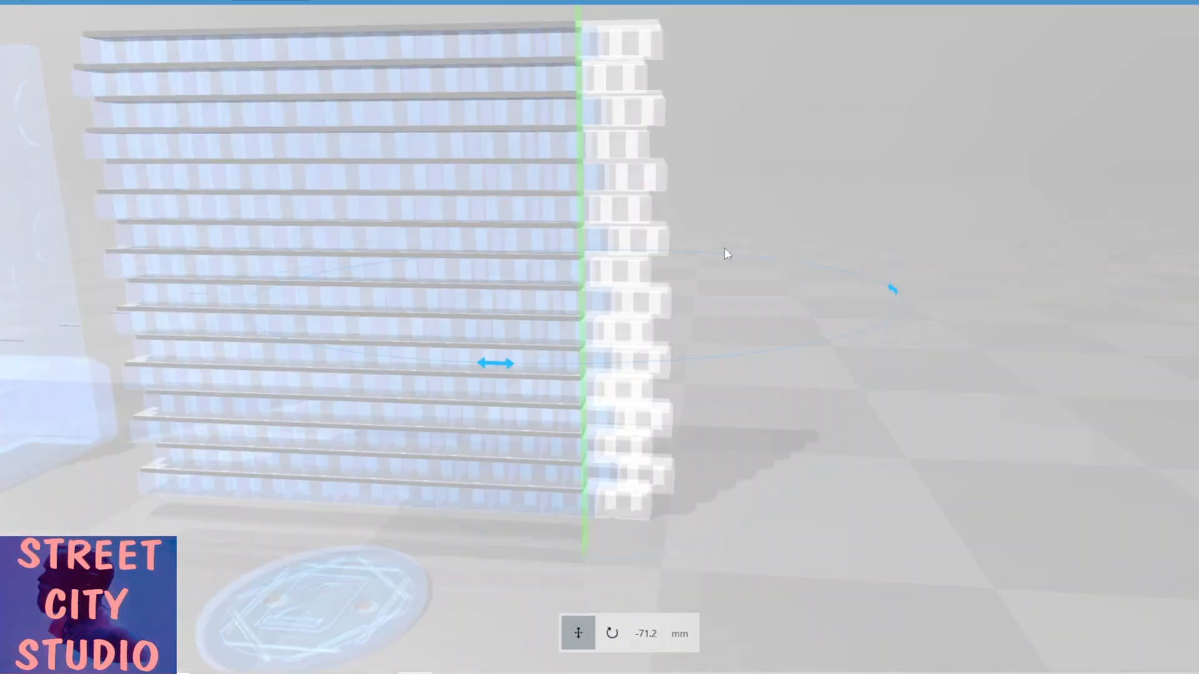
pyautogui.moveTo(724, 249); pyautogui.dragTo(625, 393, button='right')
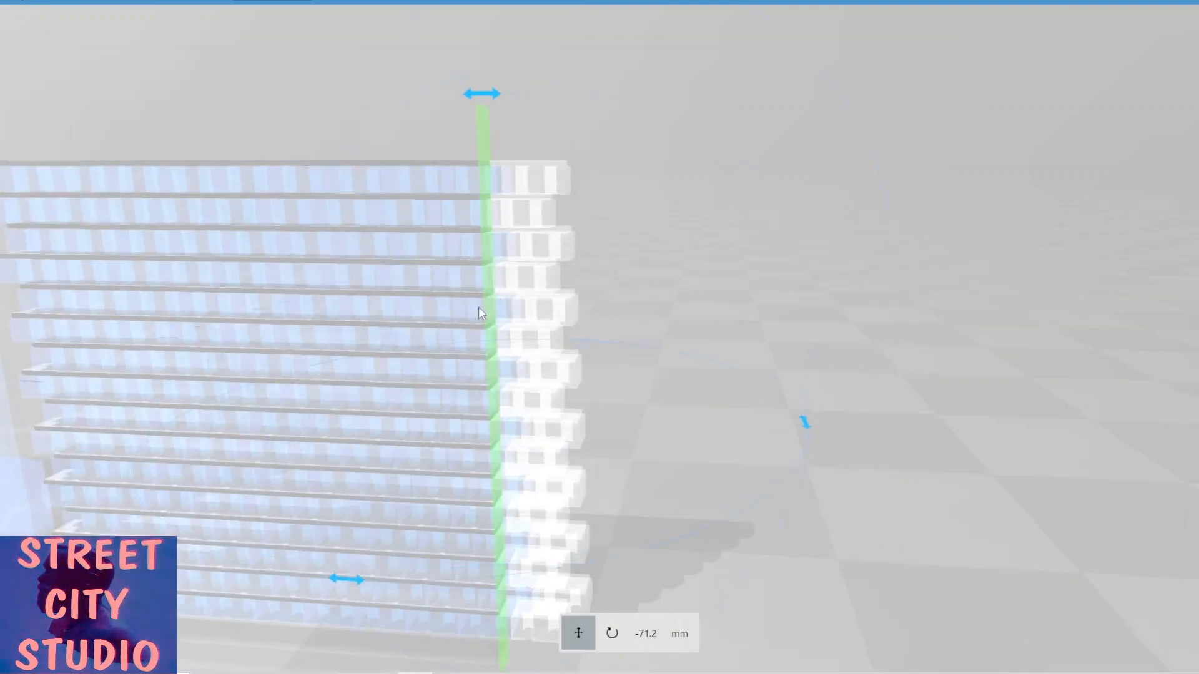
pyautogui.moveTo(479, 313); pyautogui.dragTo(676, 285)
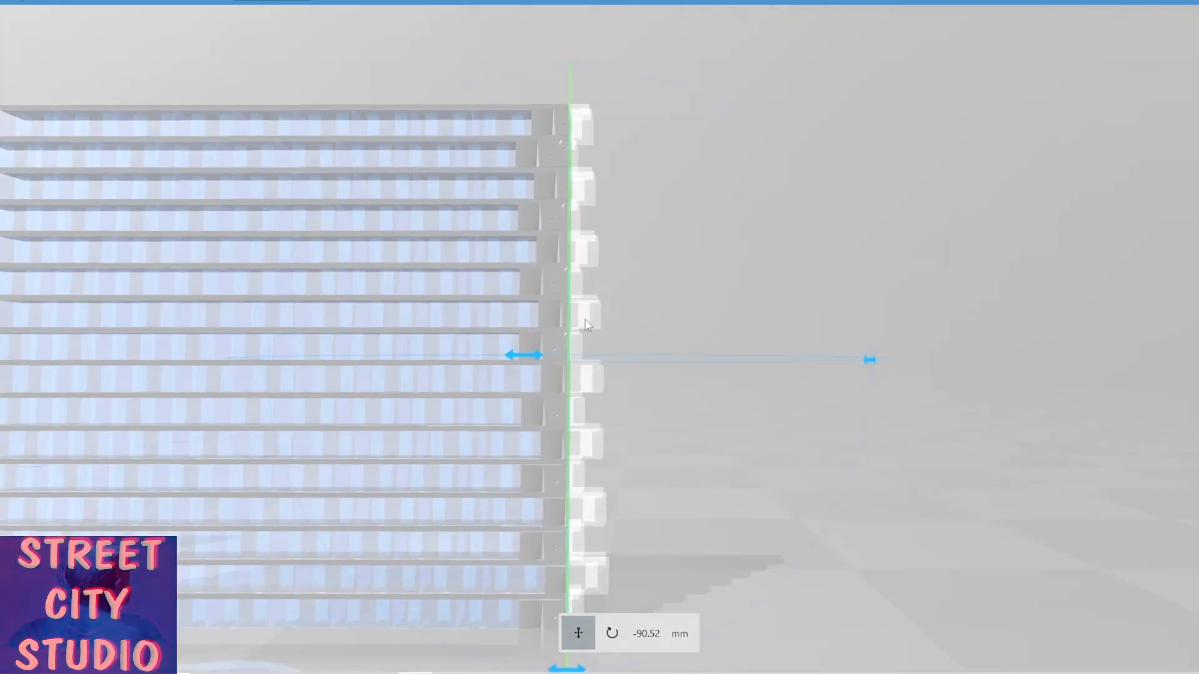
pyautogui.moveTo(572, 343); pyautogui.dragTo(575, 346)
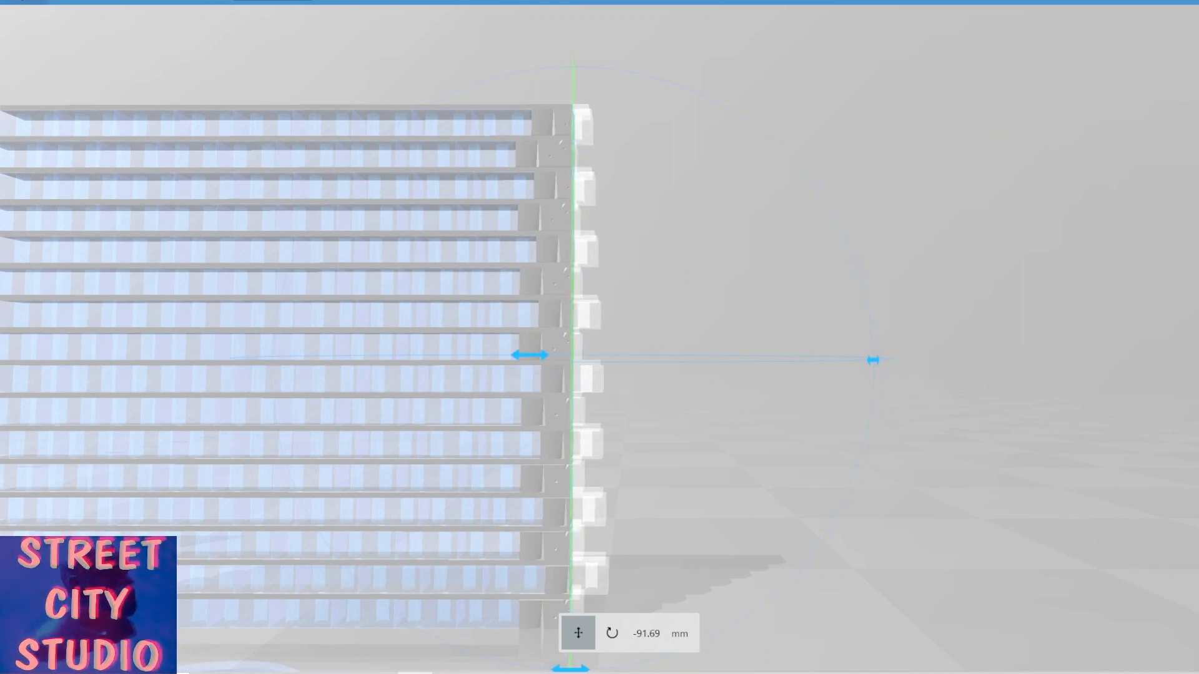
pyautogui.press('Return')
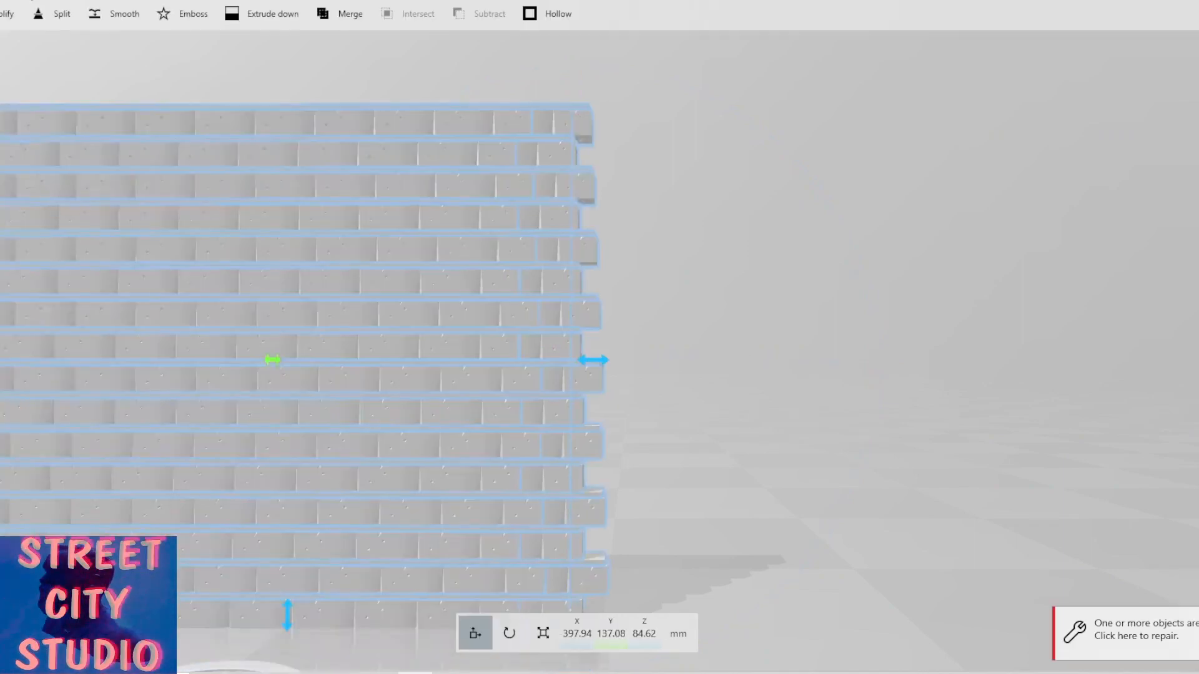
# Select the thin cut-off slivers along the wall's right edge.
pyautogui.moveTo(421, 91); pyautogui.dragTo(414, 108)
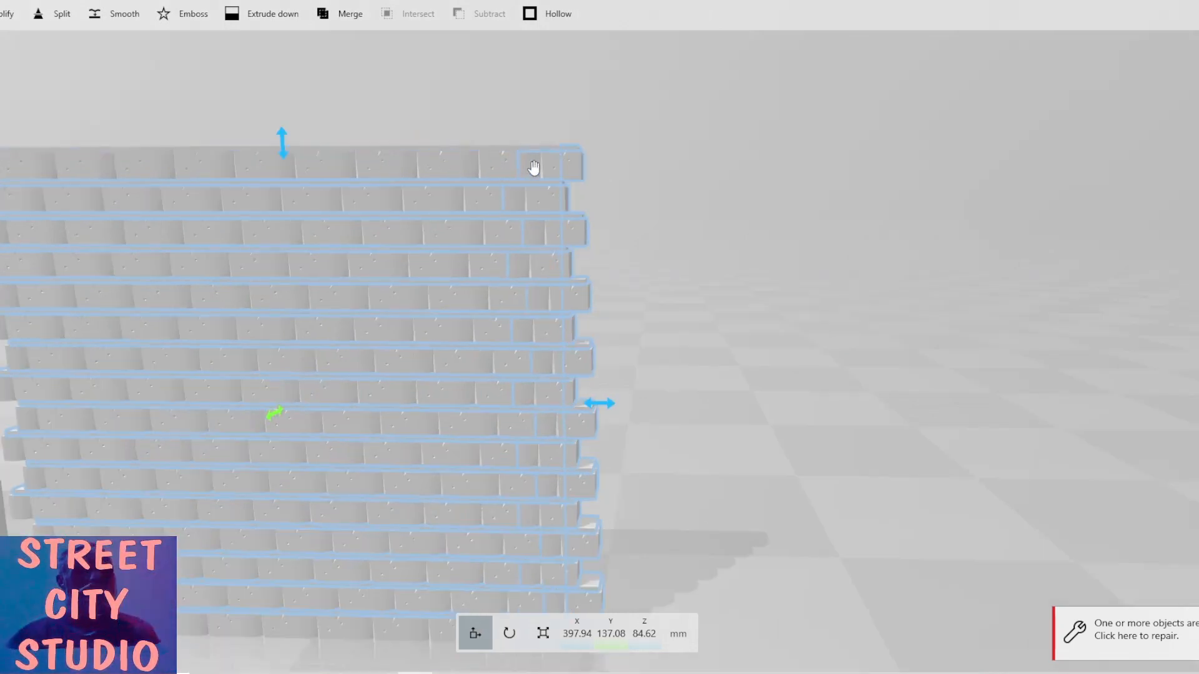
pyautogui.moveTo(507, 192); pyautogui.dragTo(507, 190)
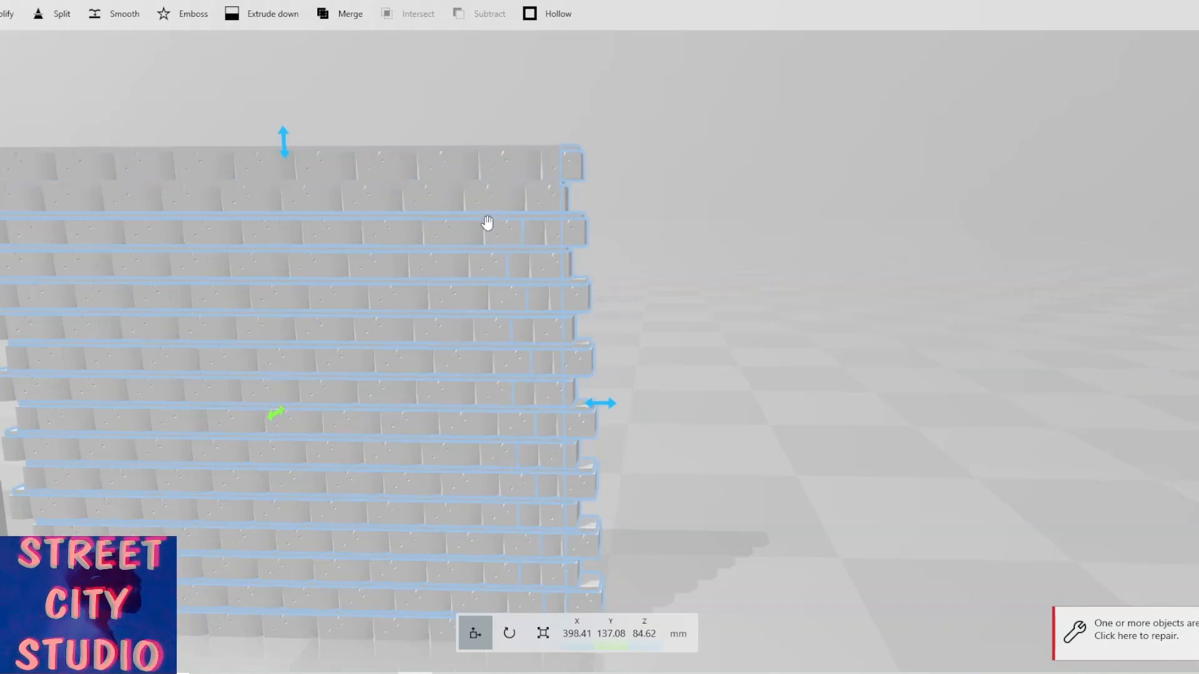
pyautogui.moveTo(487, 223); pyautogui.dragTo(517, 265)
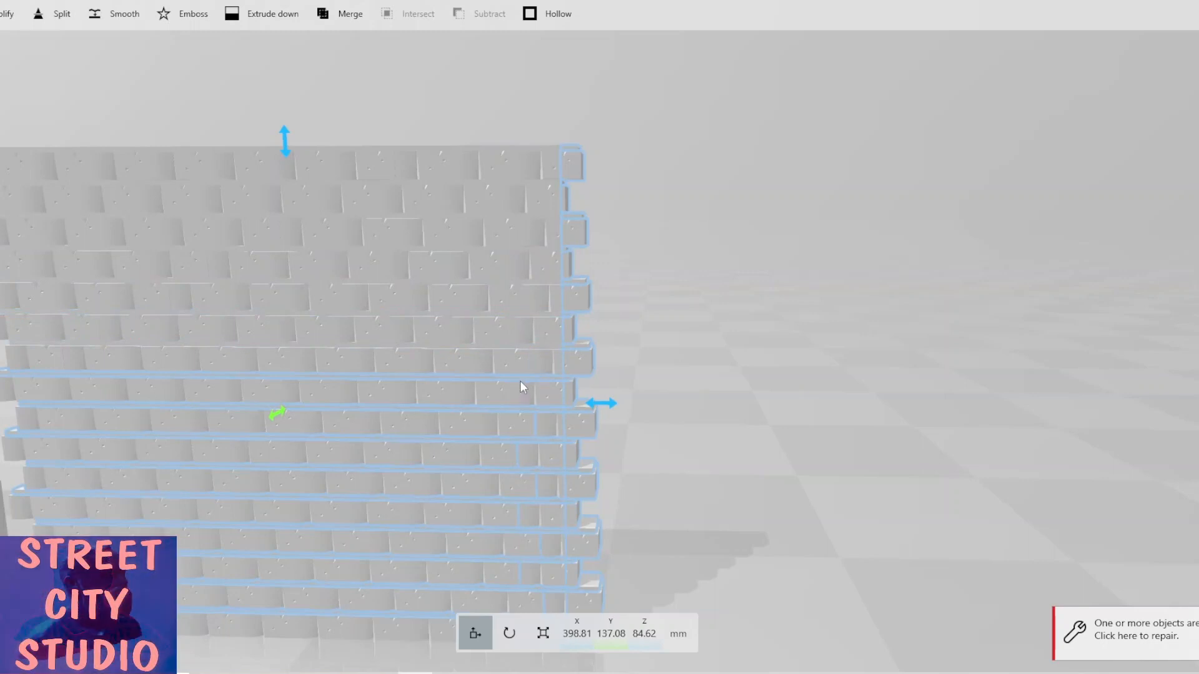
pyautogui.moveTo(523, 394); pyautogui.dragTo(529, 423)
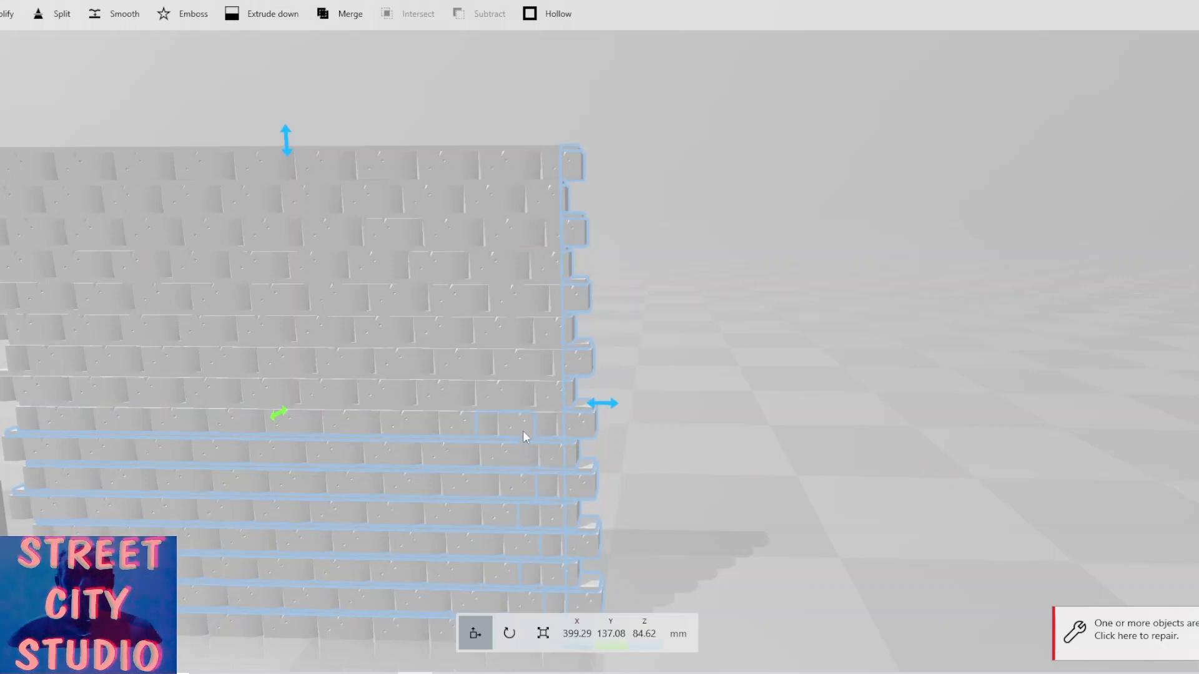
pyautogui.scroll(-1, 532, 462)
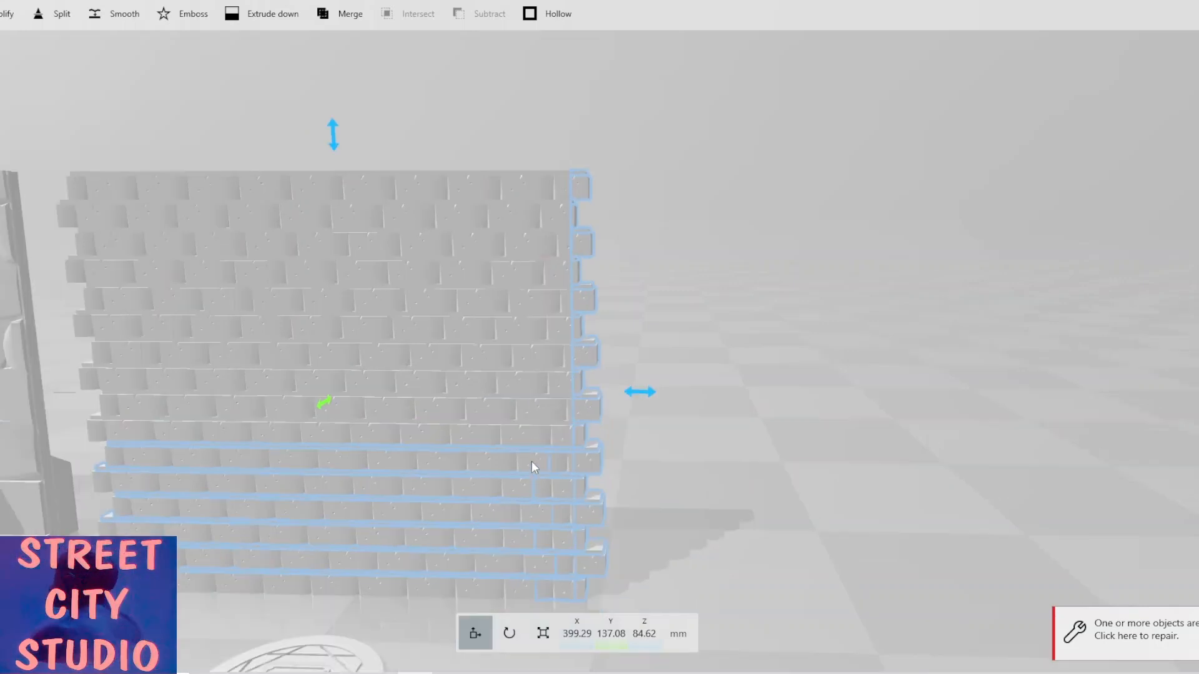
pyautogui.scroll(2, 531, 460)
pyautogui.moveTo(523, 417); pyautogui.dragTo(527, 327, button='right')
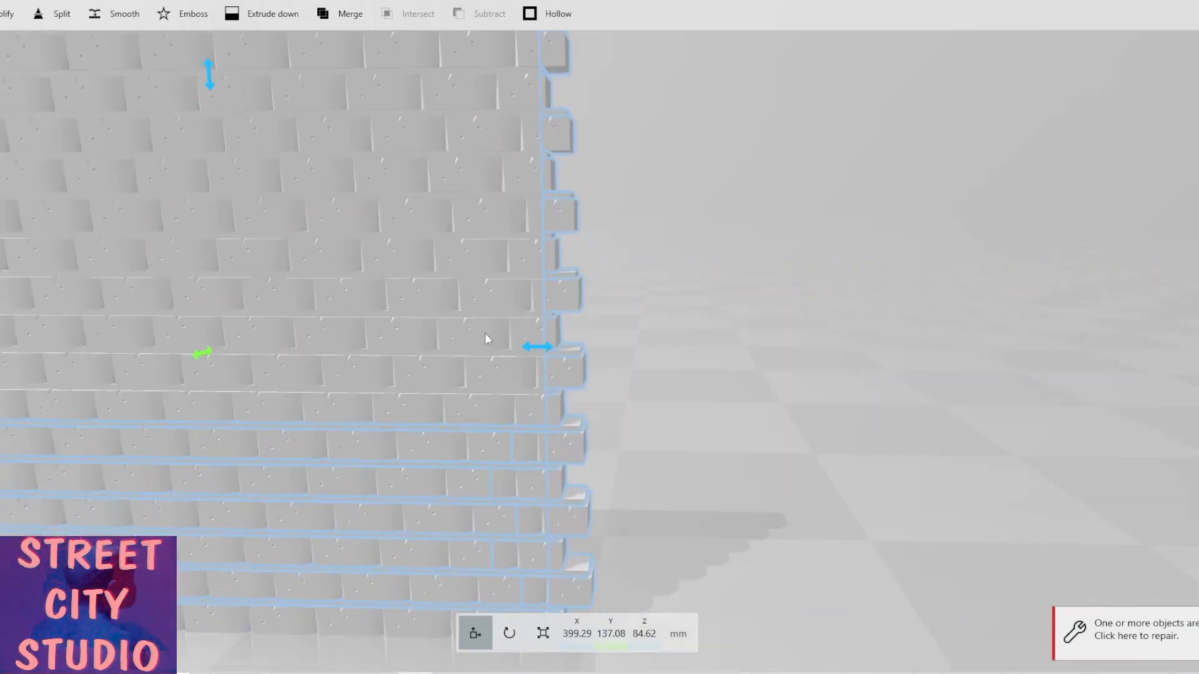
pyautogui.moveTo(475, 432); pyautogui.dragTo(479, 356, button='right')
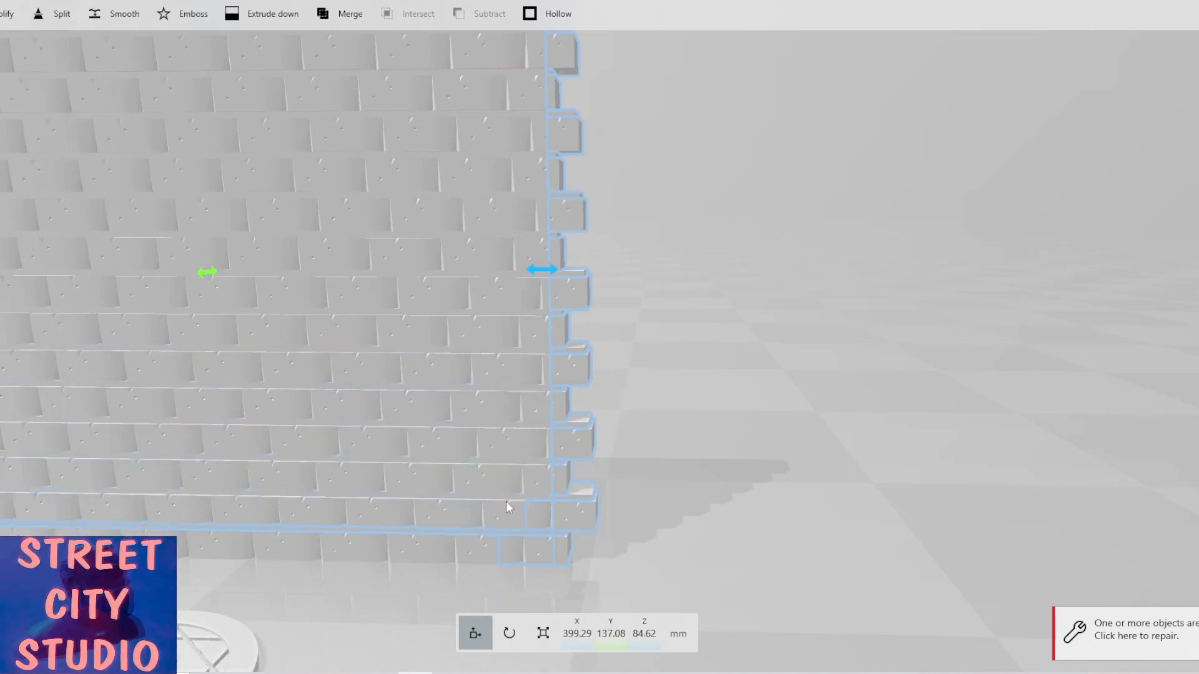
pyautogui.click(527, 537)
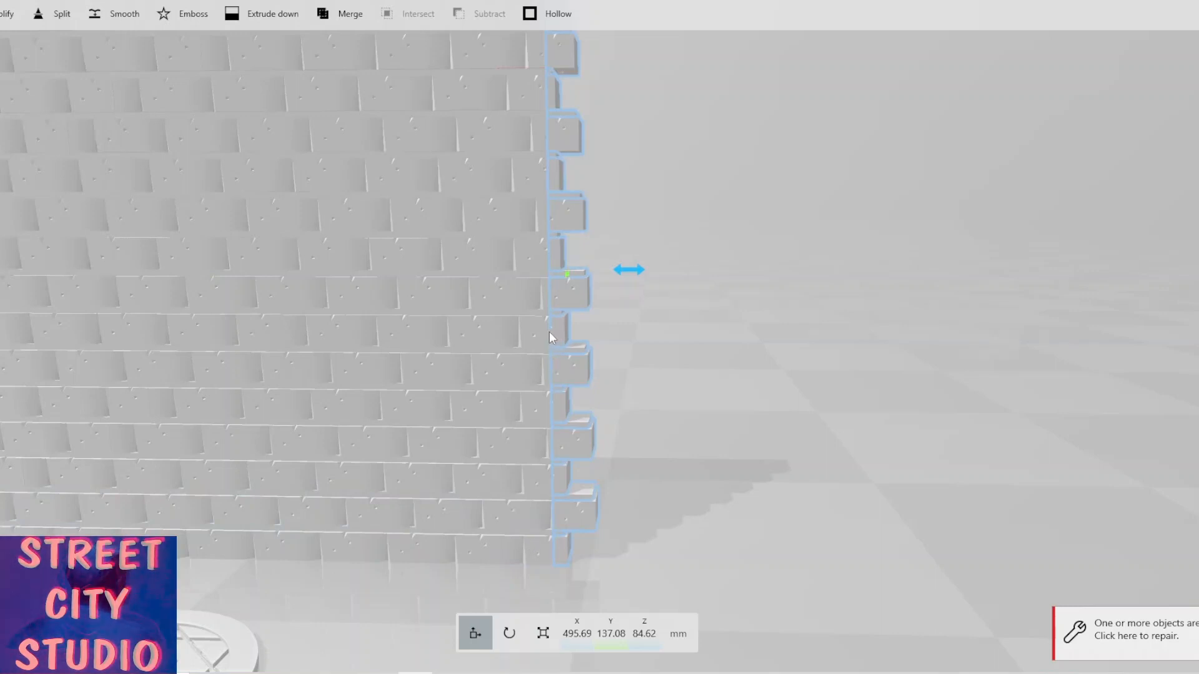
# Move the cut-off slivers away from the wall and delete them.
pyautogui.scroll(-5, 594, 181)
pyautogui.scroll(-2, 594, 159)
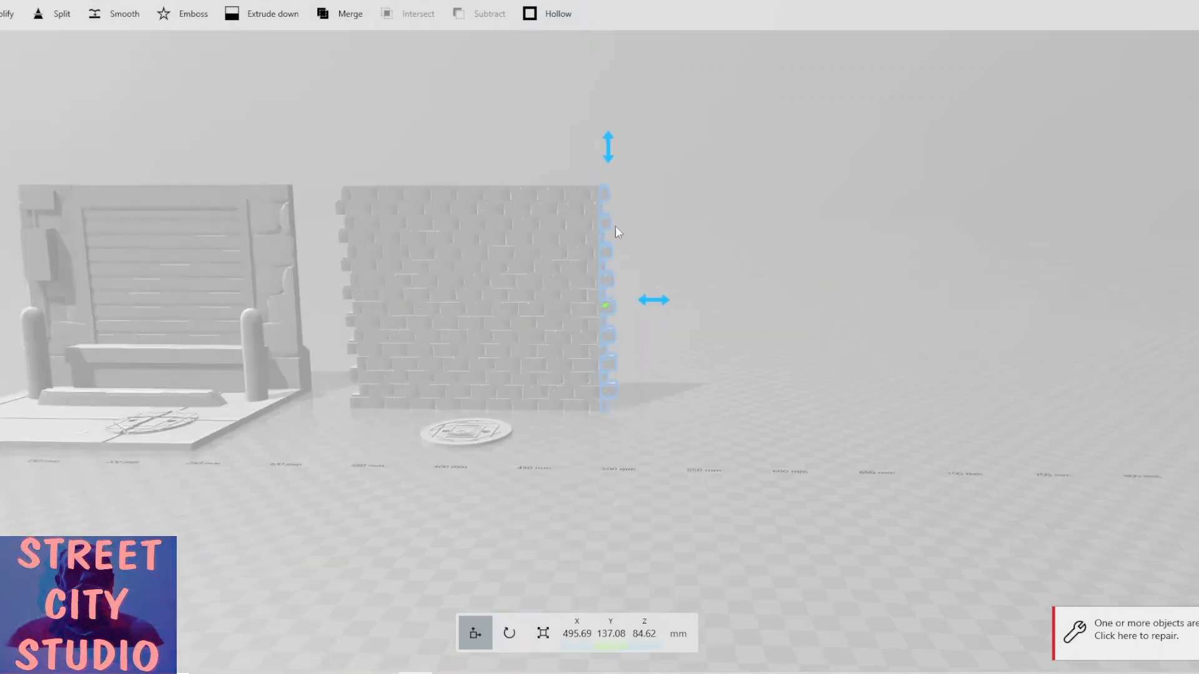
pyautogui.moveTo(657, 302); pyautogui.dragTo(837, 341)
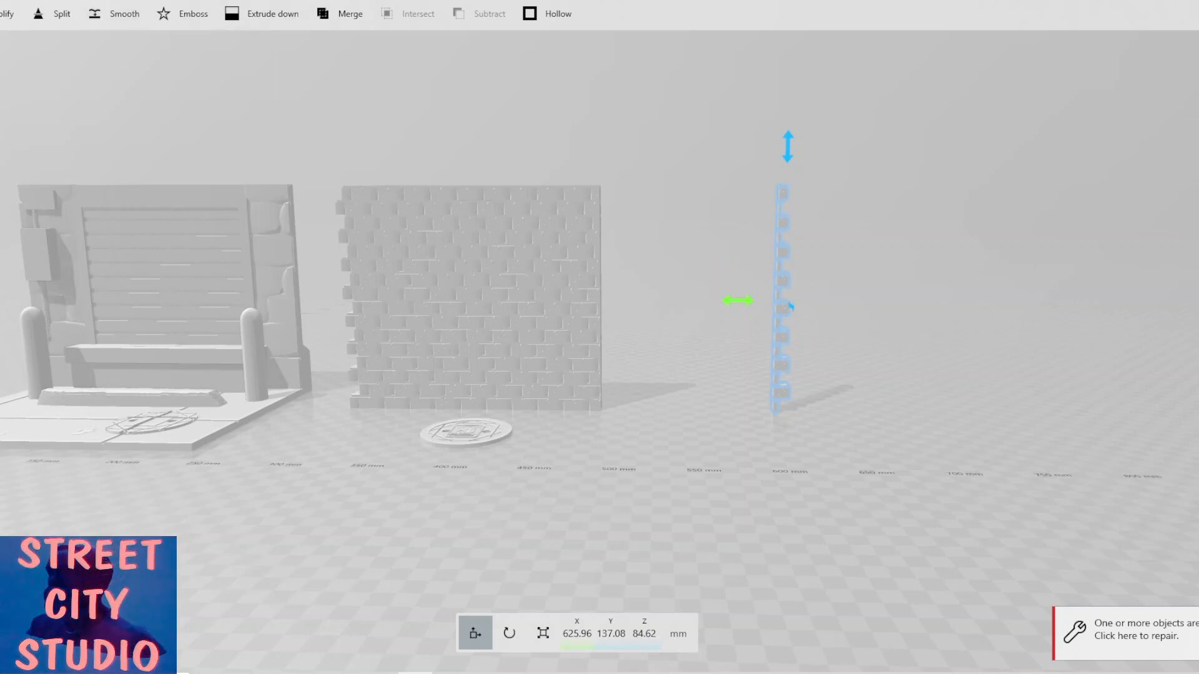
pyautogui.scroll(3, 223, 15)
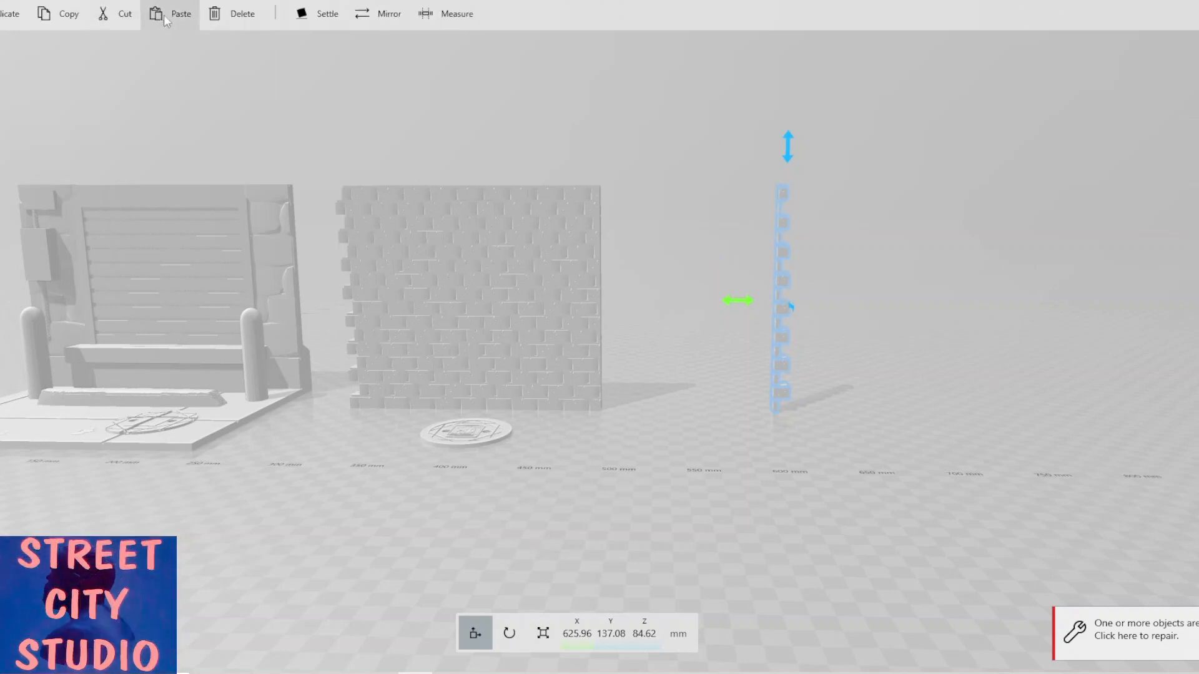
pyautogui.click(229, 14)
# Select every brick course of the wall, adding them one by one from the top course down along its ragged left end.
pyautogui.scroll(5, 312, 199)
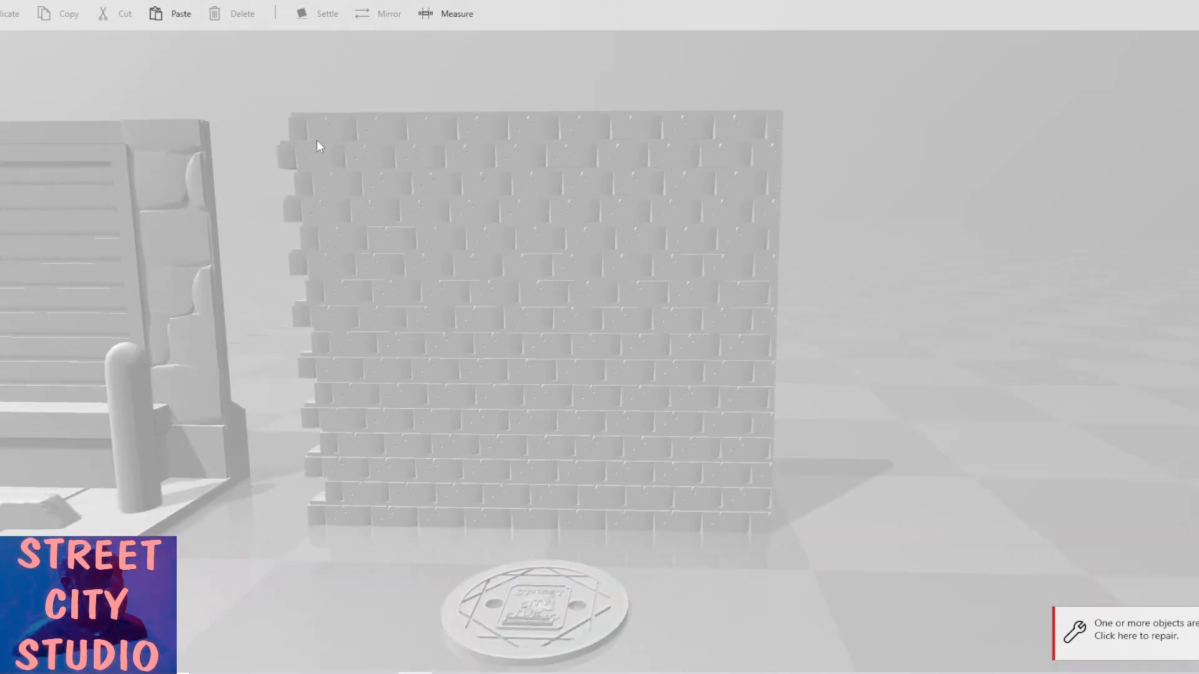
pyautogui.click(296, 127)
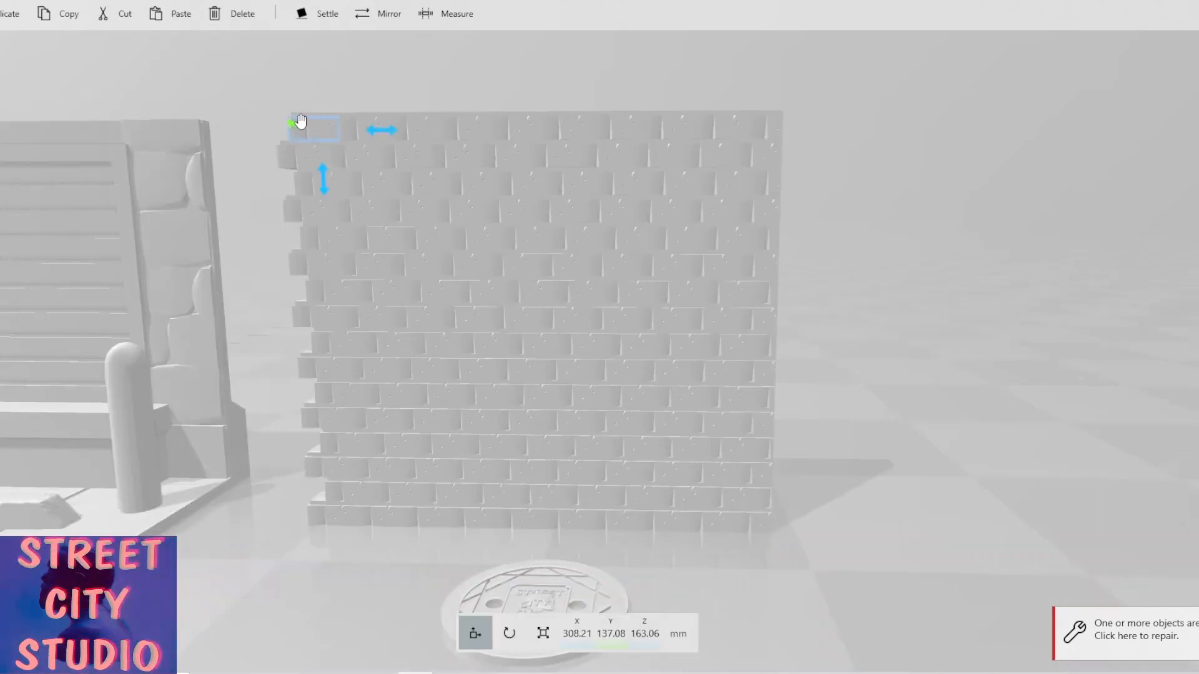
pyautogui.moveTo(298, 124); pyautogui.dragTo(350, 129)
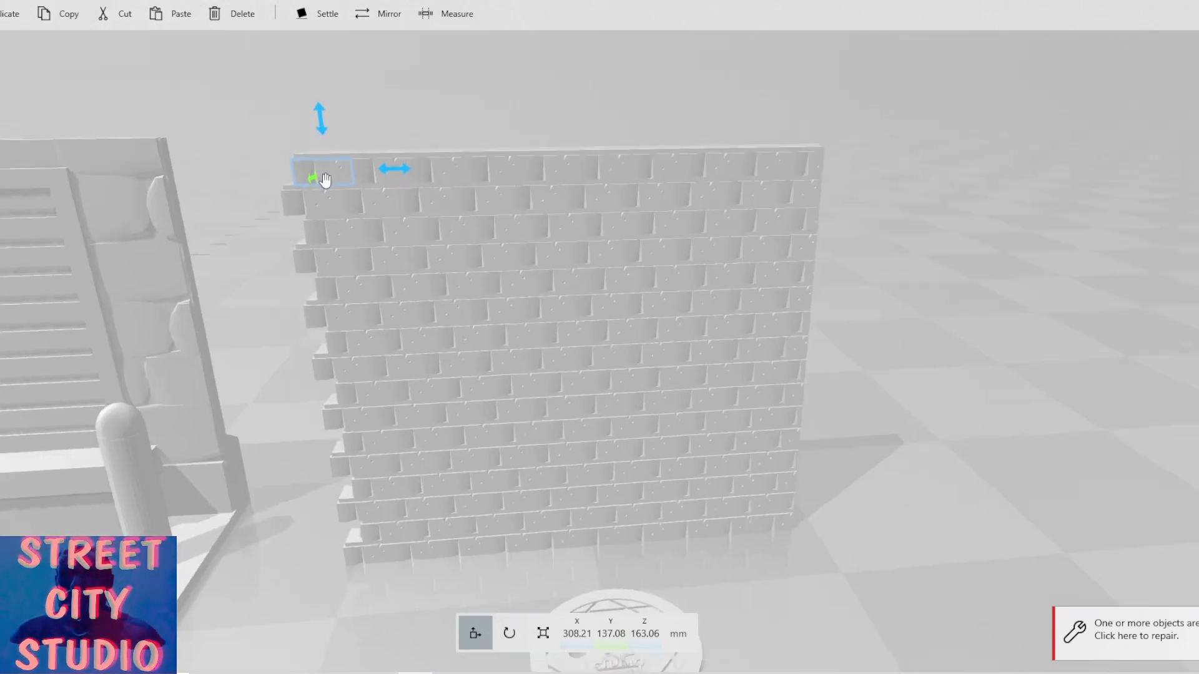
pyautogui.moveTo(300, 167); pyautogui.dragTo(466, 227, button='right')
pyautogui.keyDown('ctrl'); pyautogui.click(535, 248); pyautogui.keyUp('ctrl')
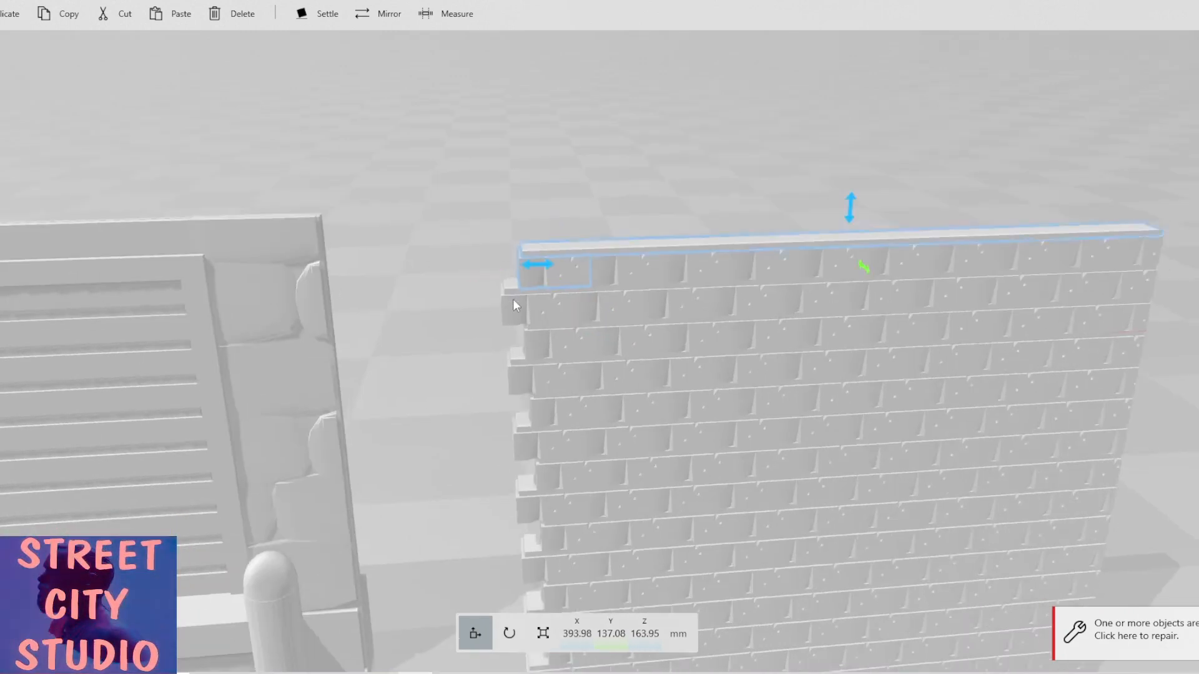
pyautogui.keyDown('ctrl'); pyautogui.click(514, 305); pyautogui.keyUp('ctrl')
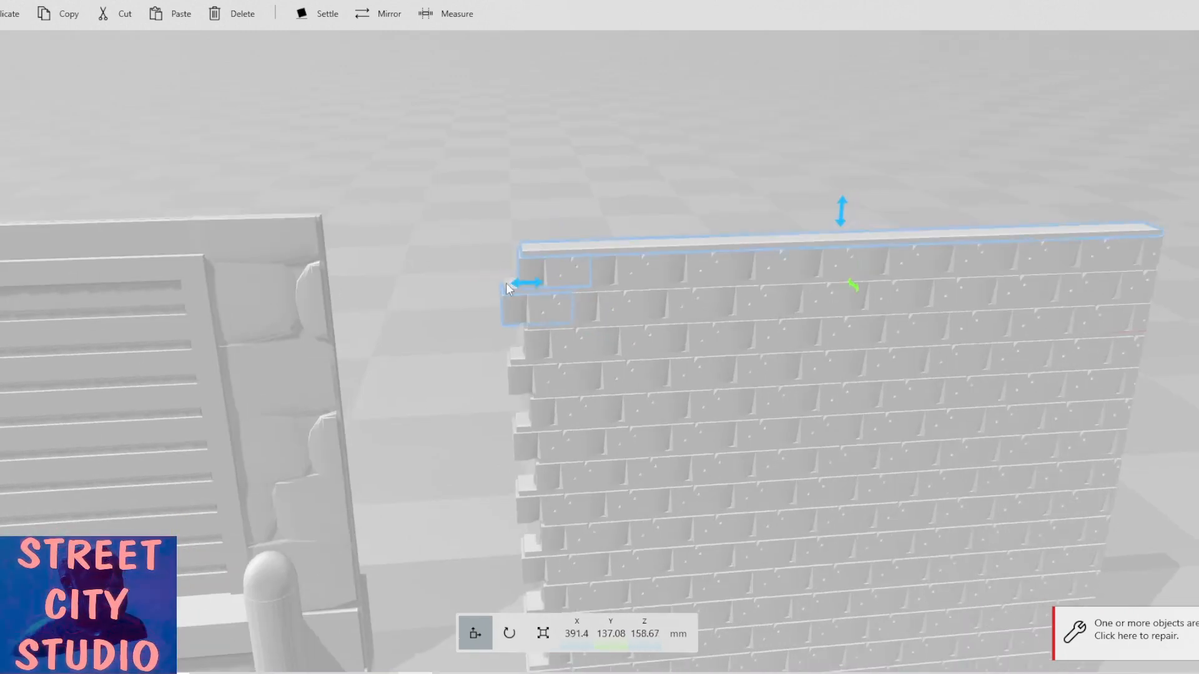
pyautogui.keyDown('ctrl'); pyautogui.click(541, 341); pyautogui.keyUp('ctrl')
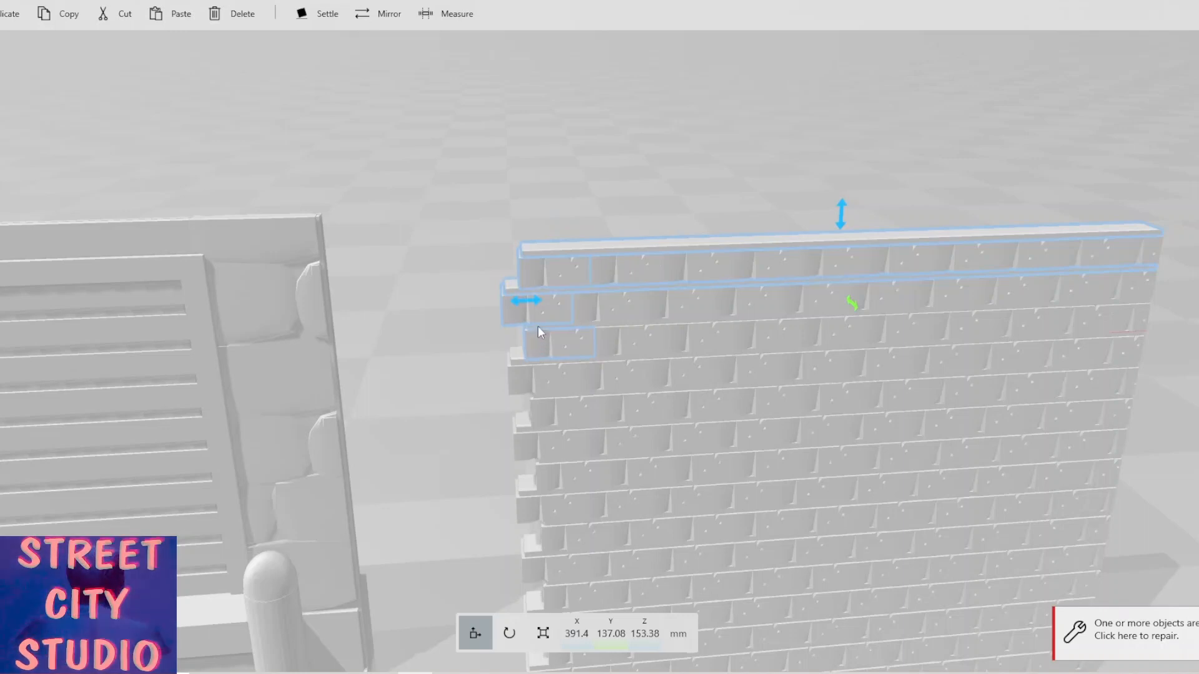
pyautogui.keyDown('ctrl'); pyautogui.click(538, 326); pyautogui.keyUp('ctrl')
pyautogui.keyDown('ctrl'); pyautogui.click(521, 366); pyautogui.keyUp('ctrl')
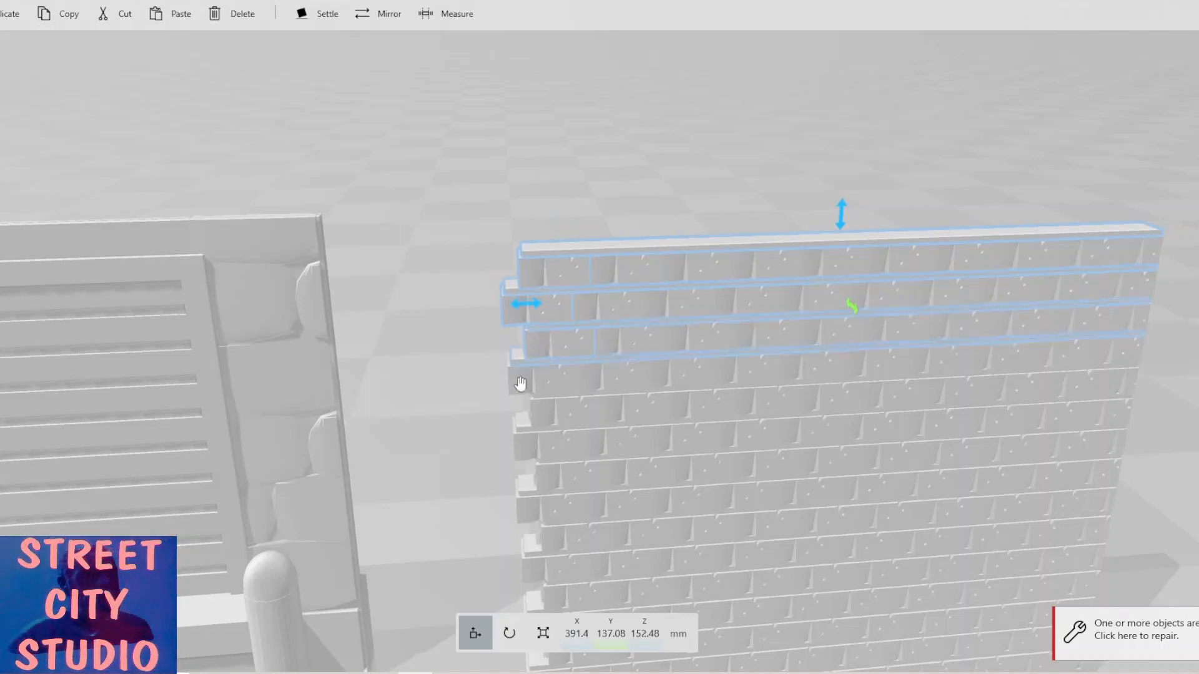
pyautogui.keyDown('ctrl'); pyautogui.click(520, 382); pyautogui.keyUp('ctrl')
pyautogui.keyDown('ctrl'); pyautogui.click(536, 413); pyautogui.keyUp('ctrl')
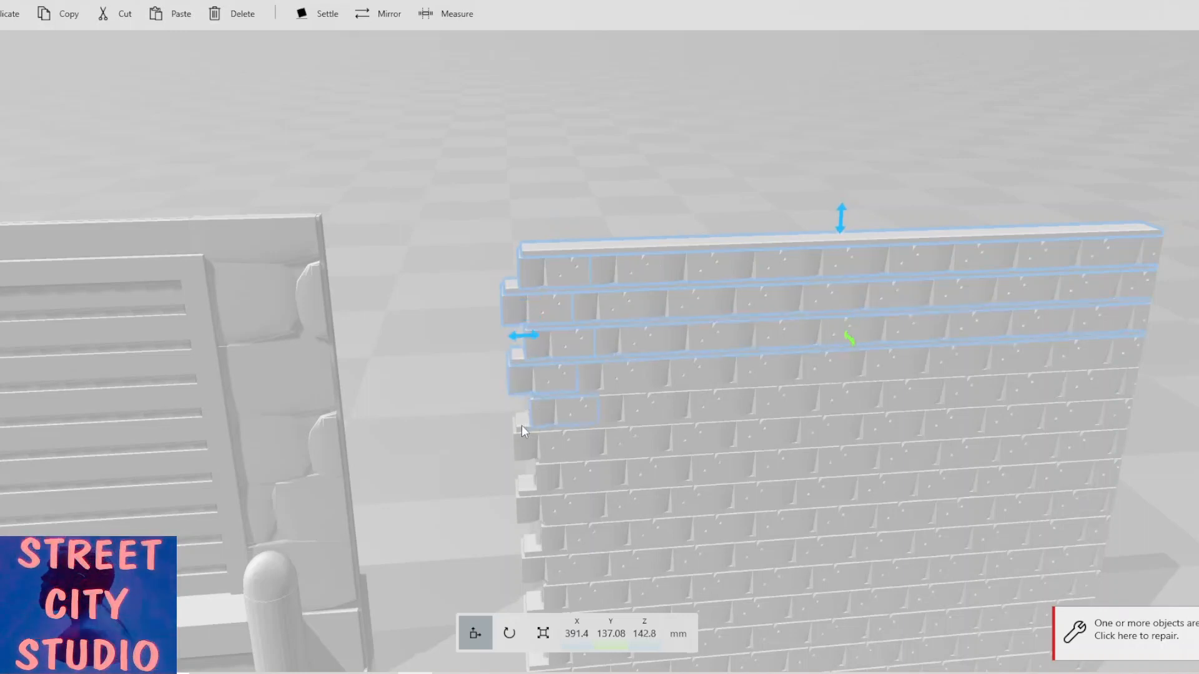
pyautogui.keyDown('ctrl'); pyautogui.click(523, 432); pyautogui.keyUp('ctrl')
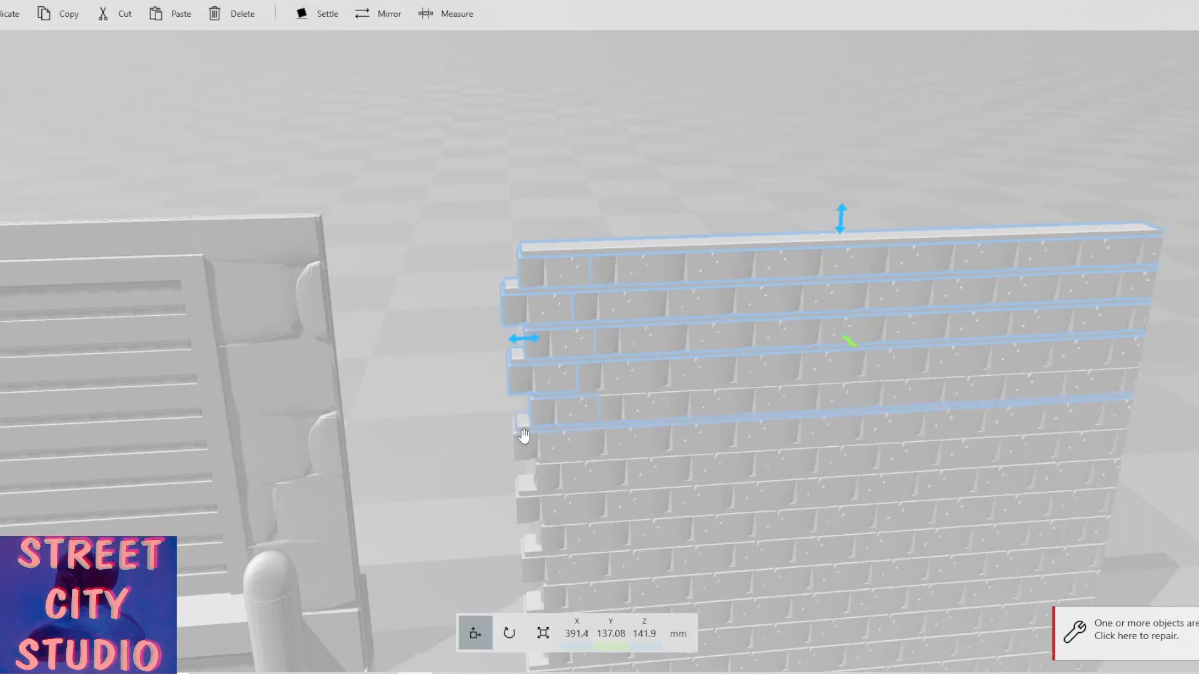
pyautogui.keyDown('ctrl'); pyautogui.click(602, 392); pyautogui.keyUp('ctrl')
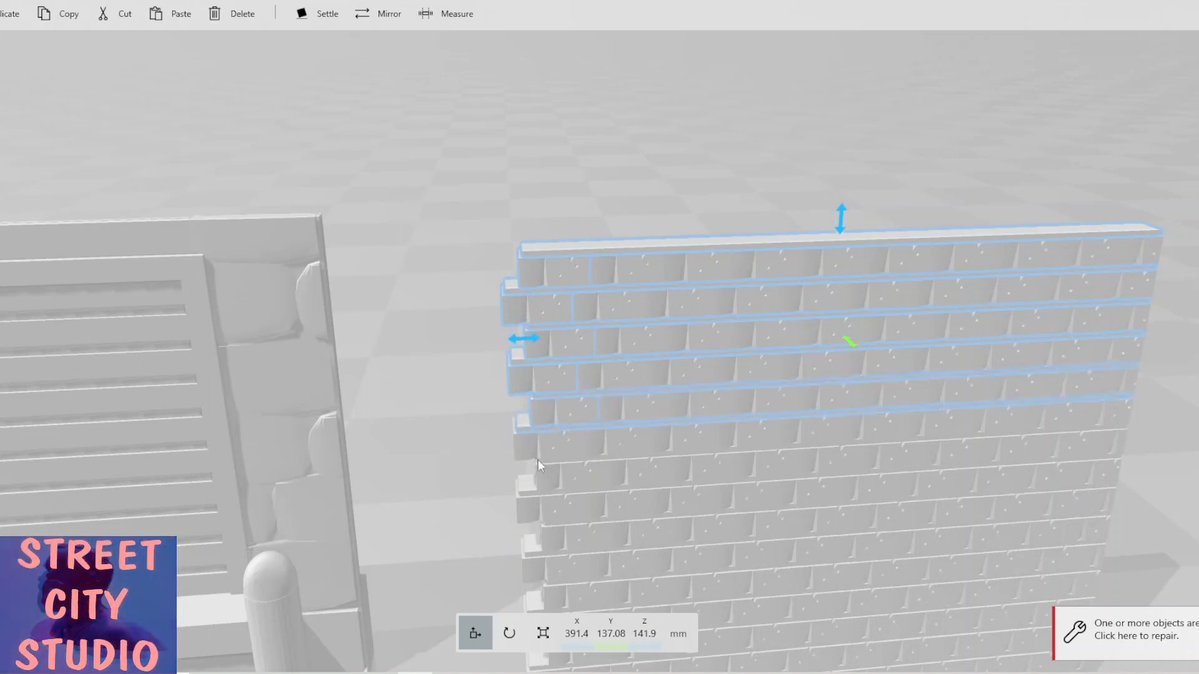
pyautogui.moveTo(530, 400); pyautogui.dragTo(541, 265, button='right')
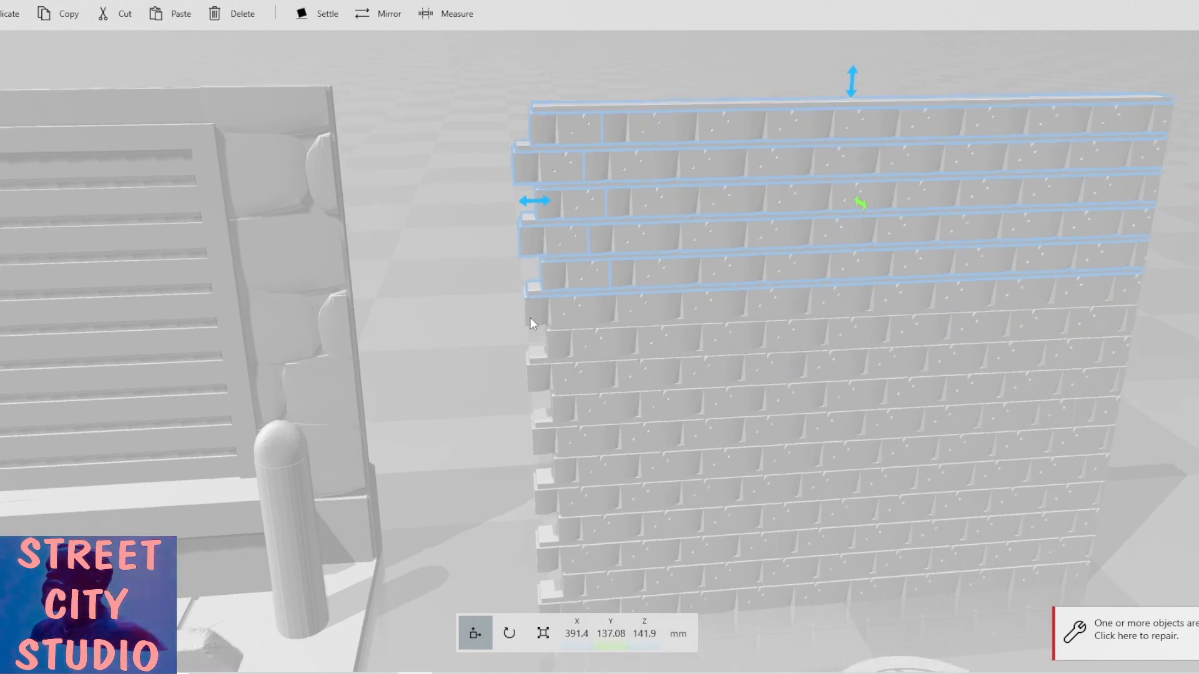
pyautogui.keyDown('ctrl'); pyautogui.click(539, 314); pyautogui.keyUp('ctrl')
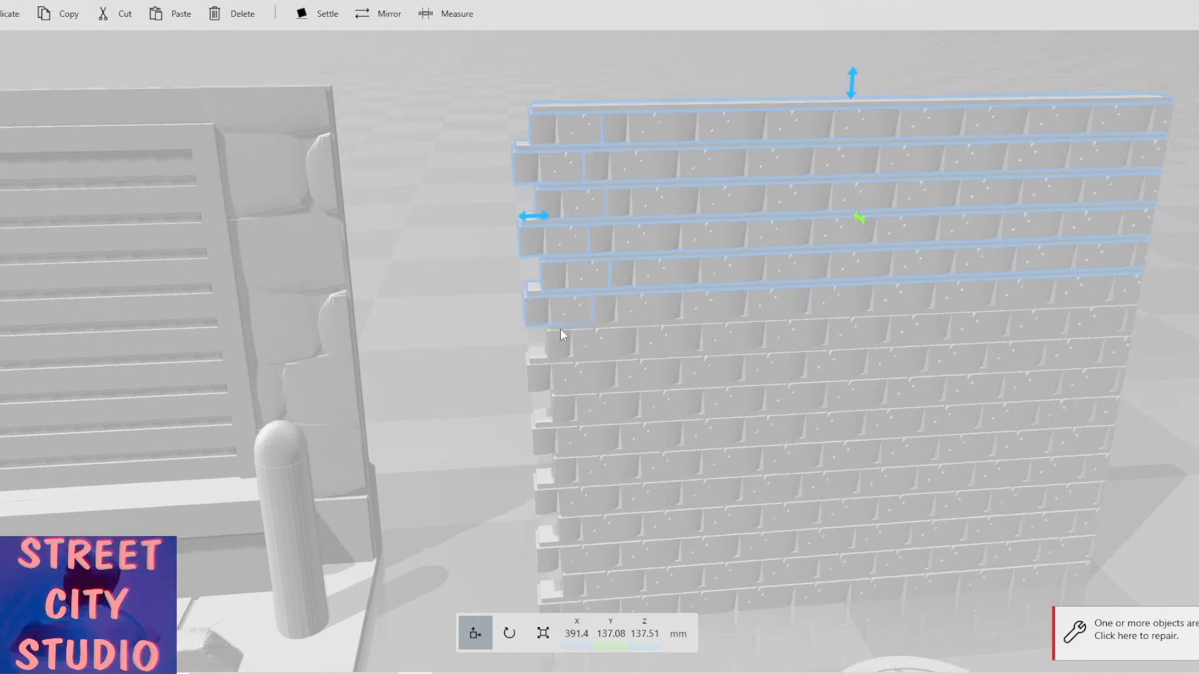
pyautogui.keyDown('ctrl'); pyautogui.click(559, 326); pyautogui.keyUp('ctrl')
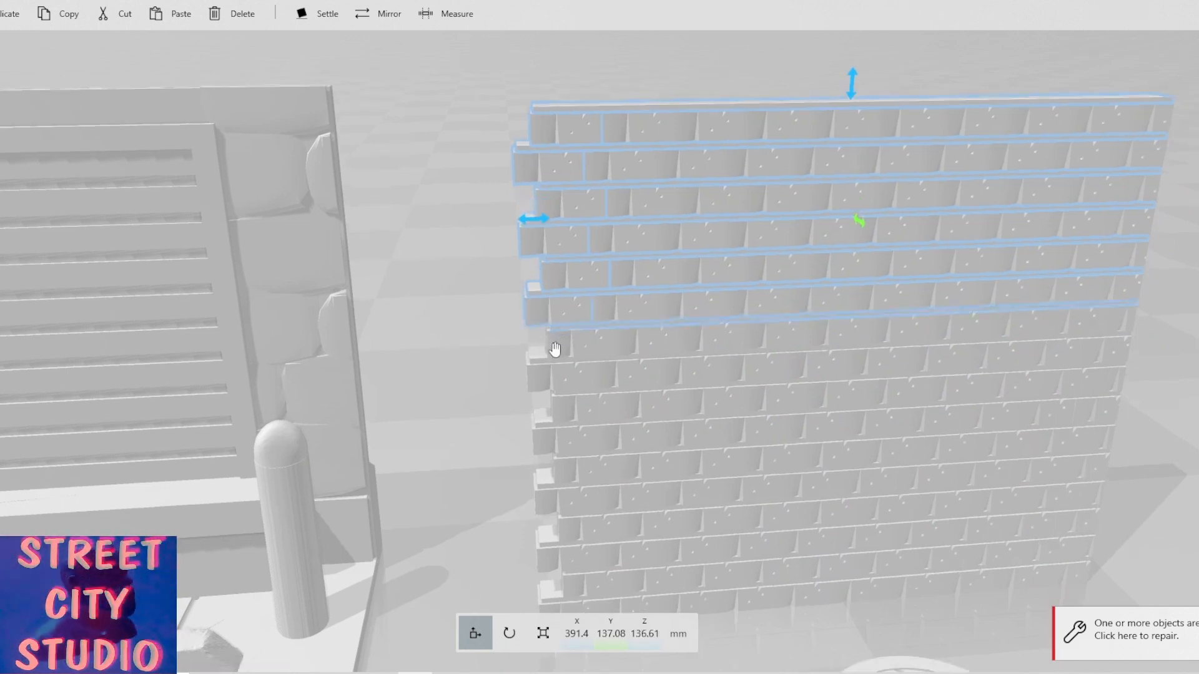
pyautogui.keyDown('ctrl'); pyautogui.click(555, 350); pyautogui.keyUp('ctrl')
pyautogui.keyDown('ctrl'); pyautogui.click(542, 361); pyautogui.keyUp('ctrl')
pyautogui.keyDown('ctrl'); pyautogui.click(542, 385); pyautogui.keyUp('ctrl')
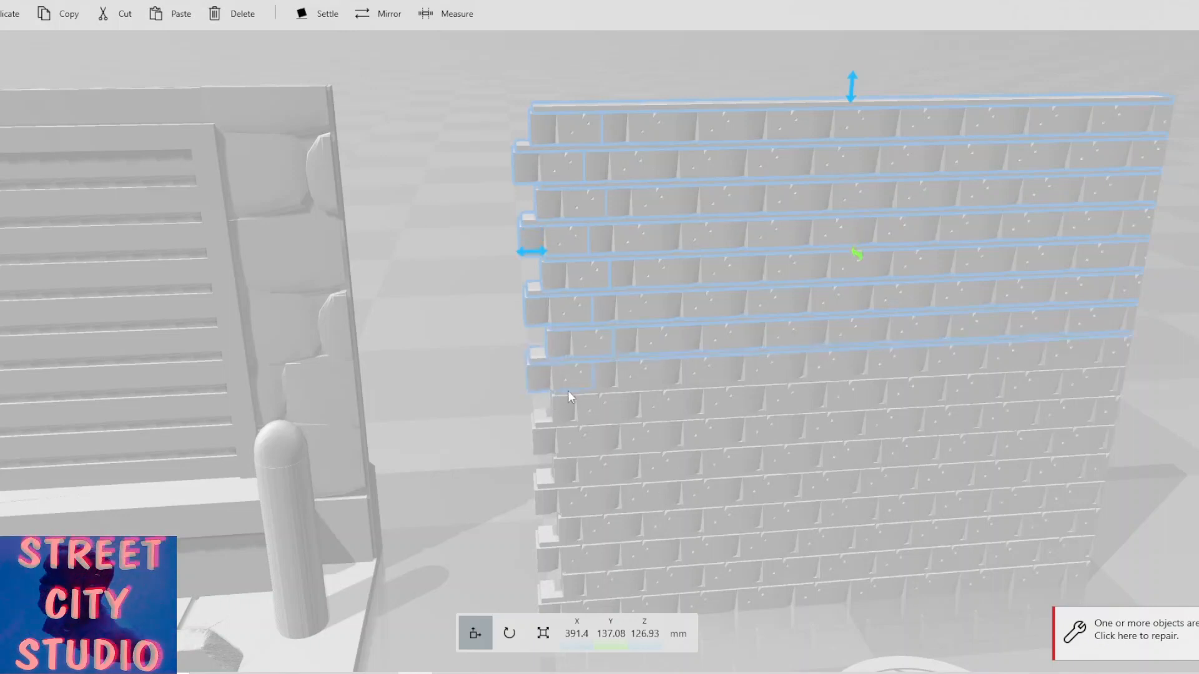
pyautogui.keyDown('ctrl'); pyautogui.click(562, 398); pyautogui.keyUp('ctrl')
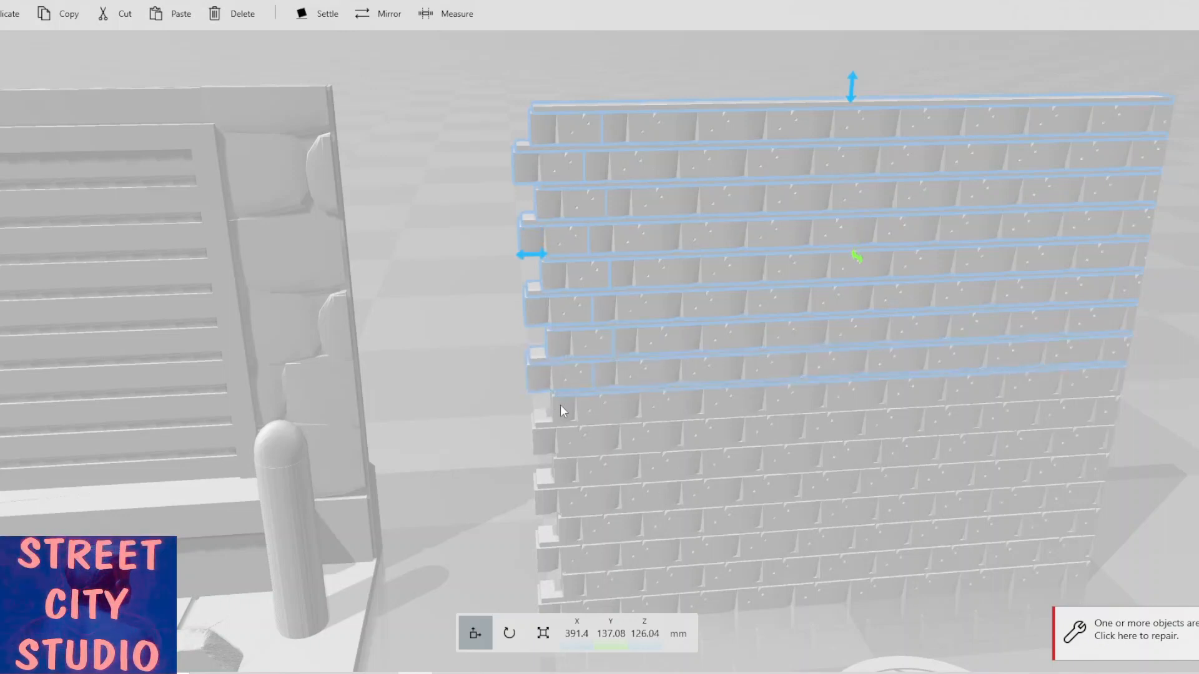
pyautogui.keyDown('ctrl'); pyautogui.click(560, 405); pyautogui.keyUp('ctrl')
pyautogui.keyDown('ctrl'); pyautogui.click(538, 424); pyautogui.keyUp('ctrl')
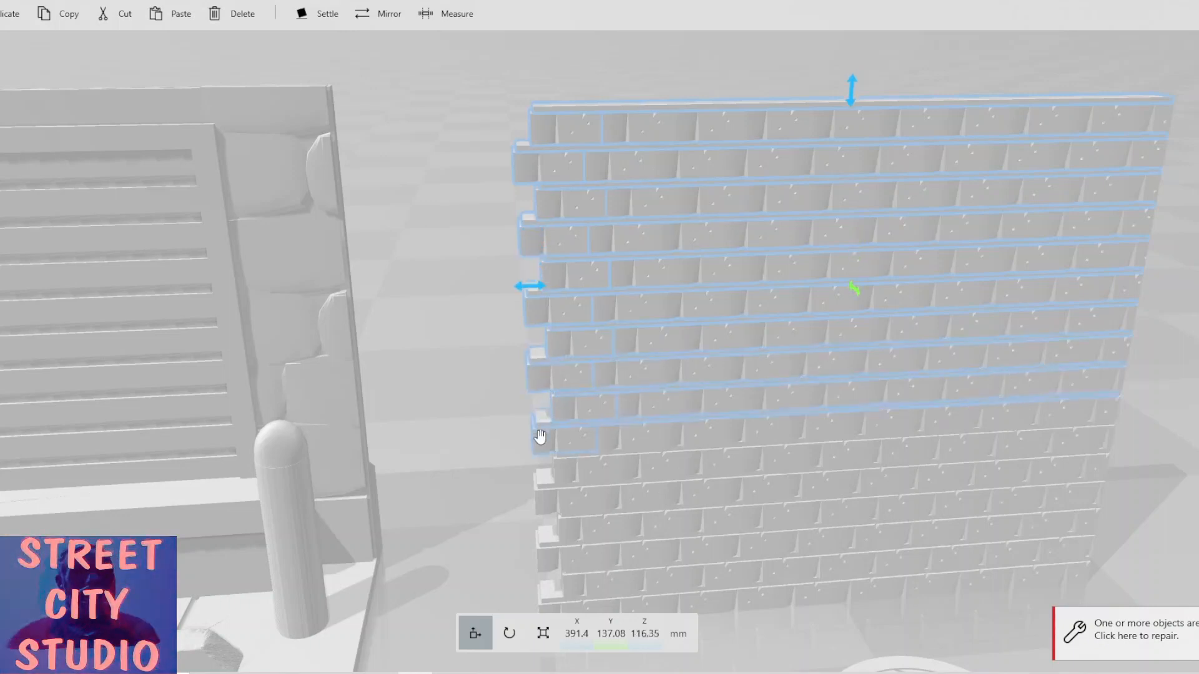
pyautogui.keyDown('ctrl'); pyautogui.click(567, 468); pyautogui.keyUp('ctrl')
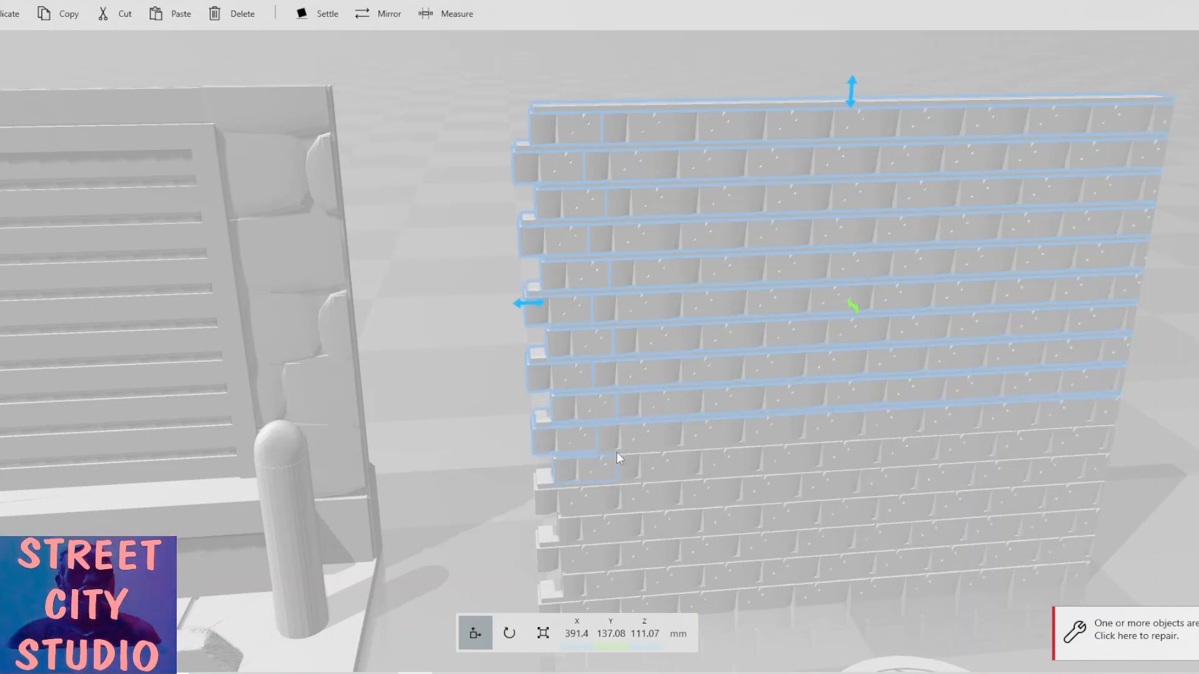
pyautogui.keyDown('ctrl'); pyautogui.click(544, 477); pyautogui.keyUp('ctrl')
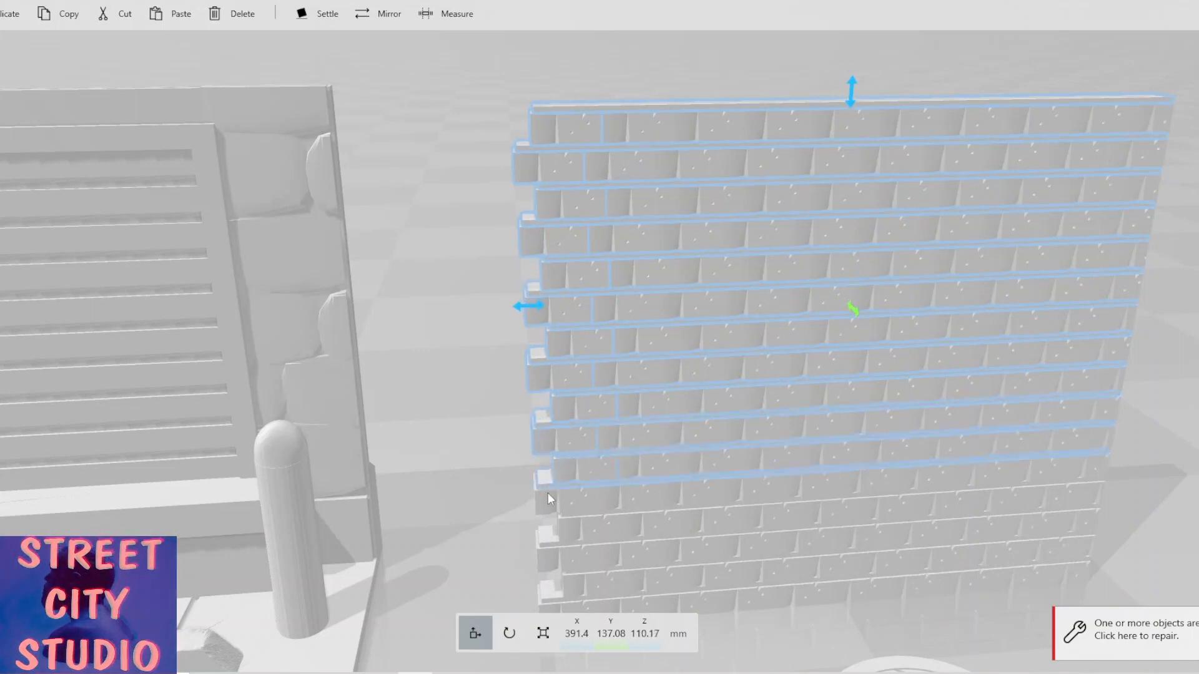
pyautogui.keyDown('ctrl'); pyautogui.click(544, 503); pyautogui.keyUp('ctrl')
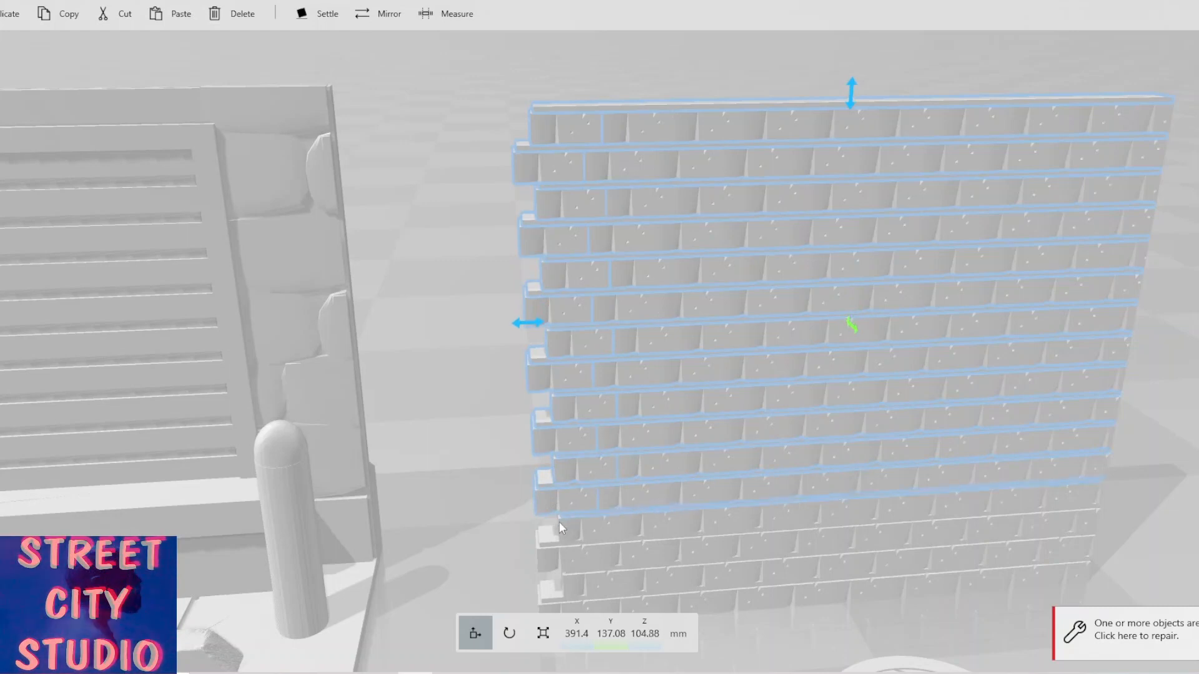
pyautogui.keyDown('ctrl'); pyautogui.click(562, 533); pyautogui.keyUp('ctrl')
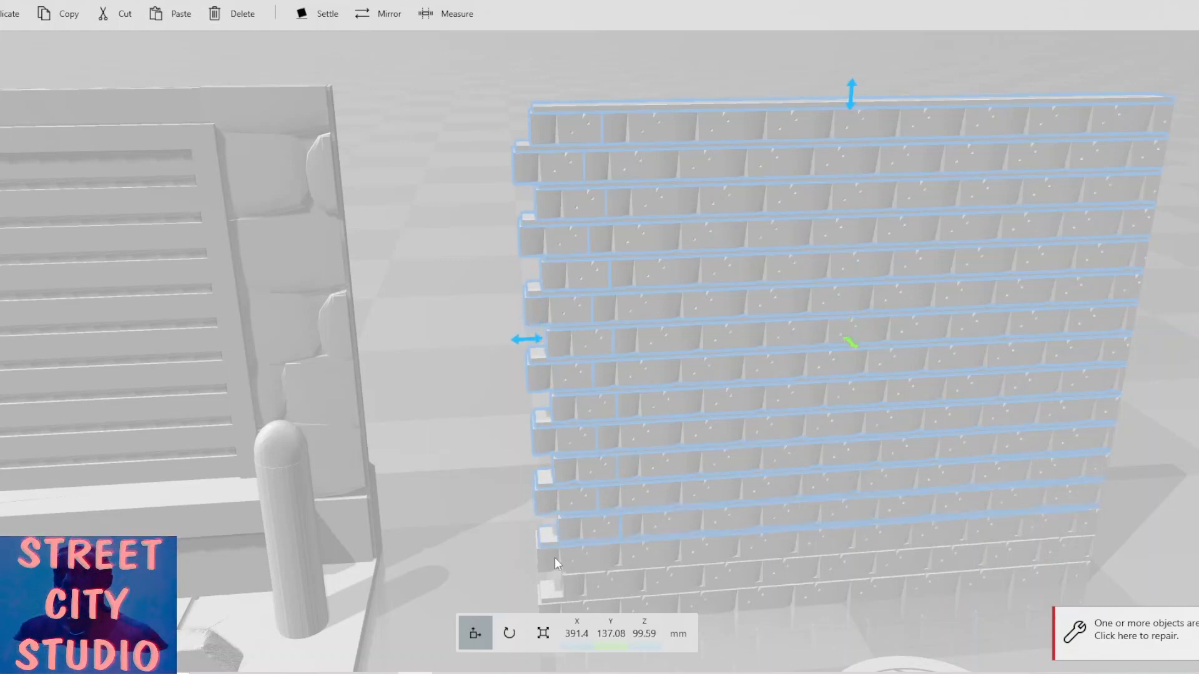
pyautogui.keyDown('ctrl'); pyautogui.click(554, 557); pyautogui.keyUp('ctrl')
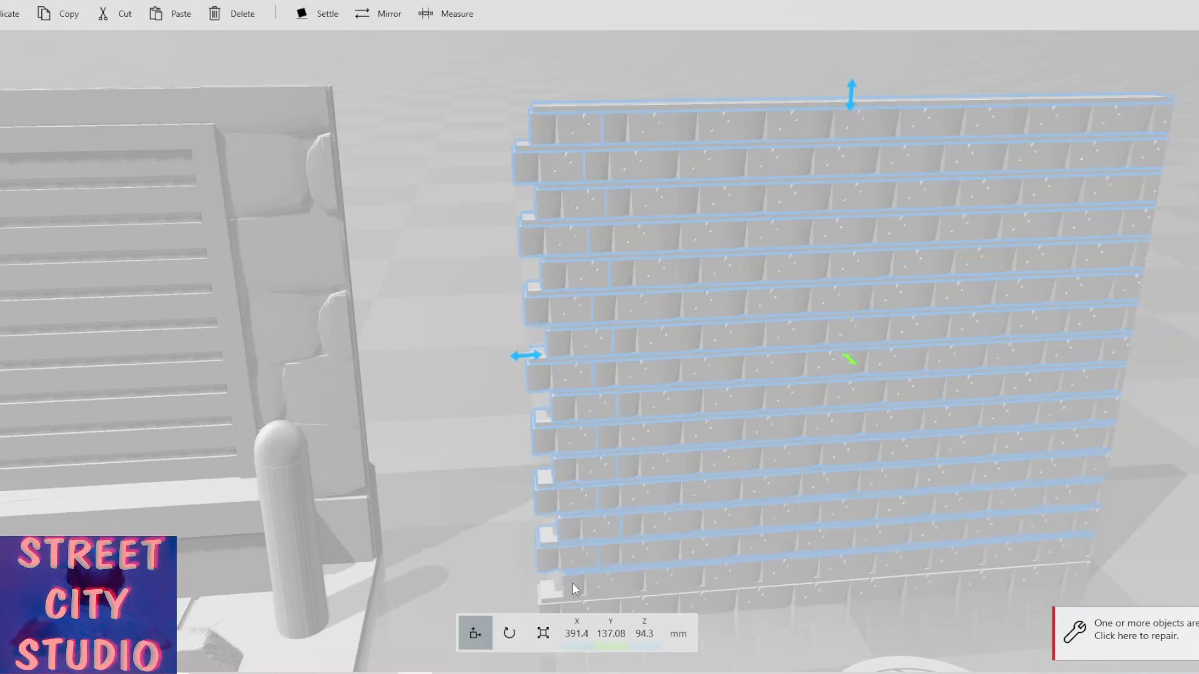
pyautogui.keyDown('ctrl'); pyautogui.click(569, 579); pyautogui.keyUp('ctrl')
pyautogui.moveTo(491, 531); pyautogui.dragTo(559, 526)
pyautogui.keyDown('ctrl'); pyautogui.click(544, 487); pyautogui.keyUp('ctrl')
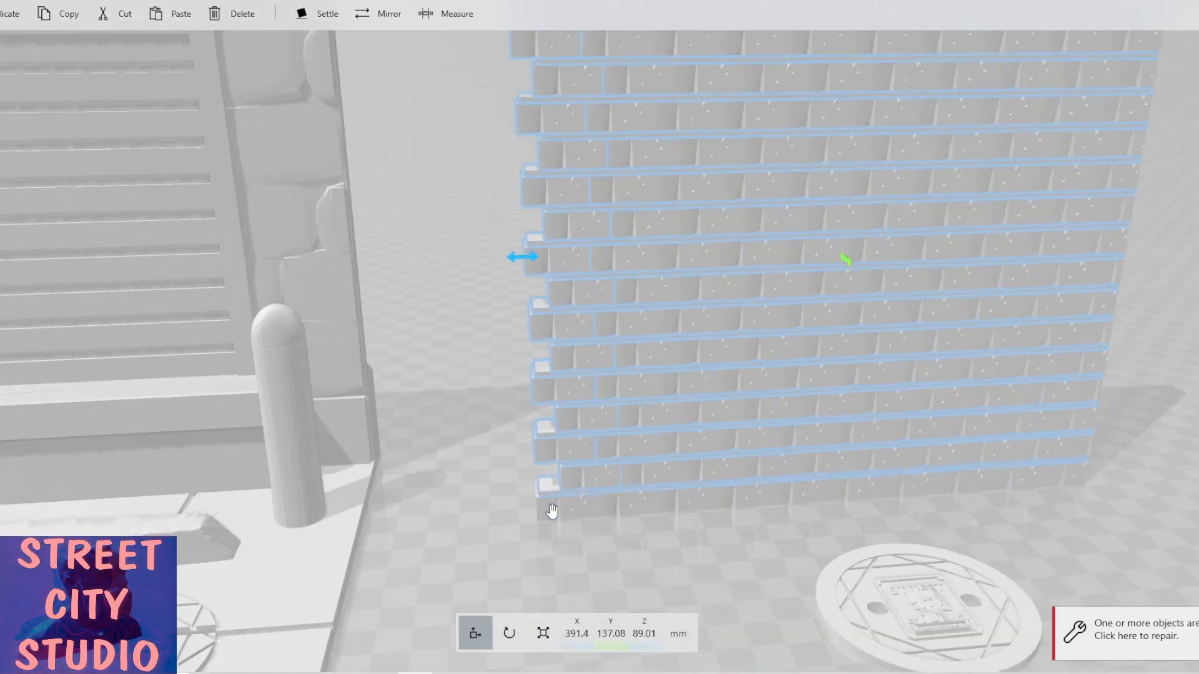
pyautogui.keyDown('ctrl'); pyautogui.click(551, 511); pyautogui.keyUp('ctrl')
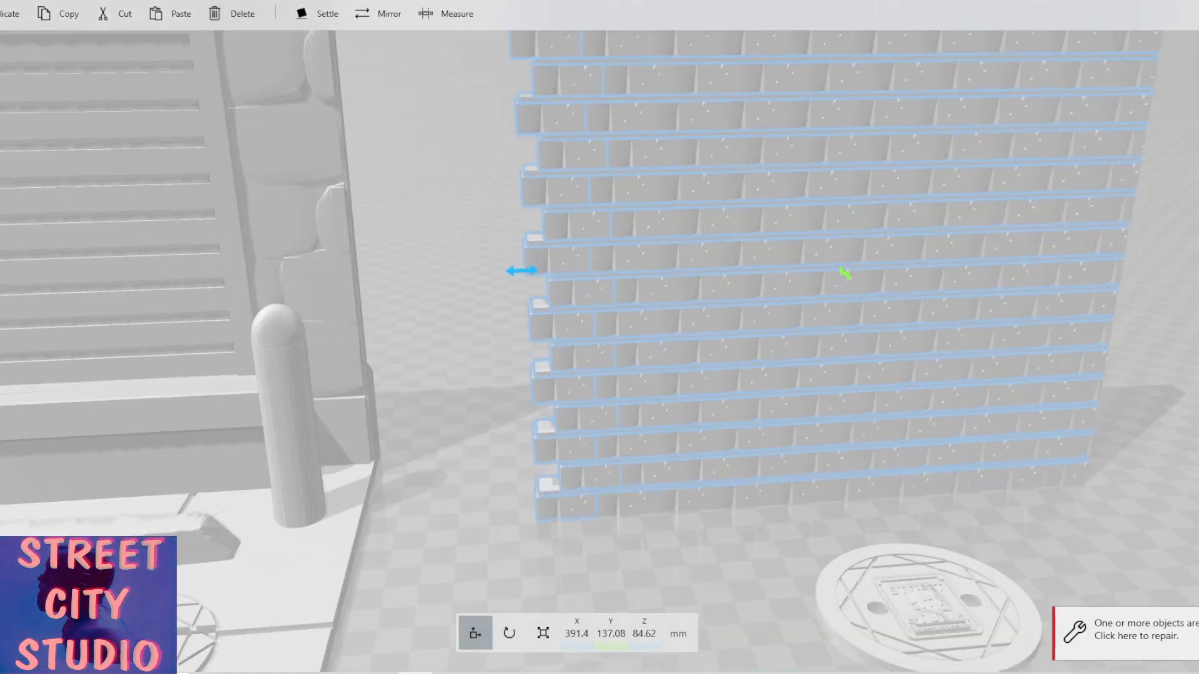
# Start a Split on the selected courses and rotate the cutting plane to a pitch of 90°.
pyautogui.click(52, 18)
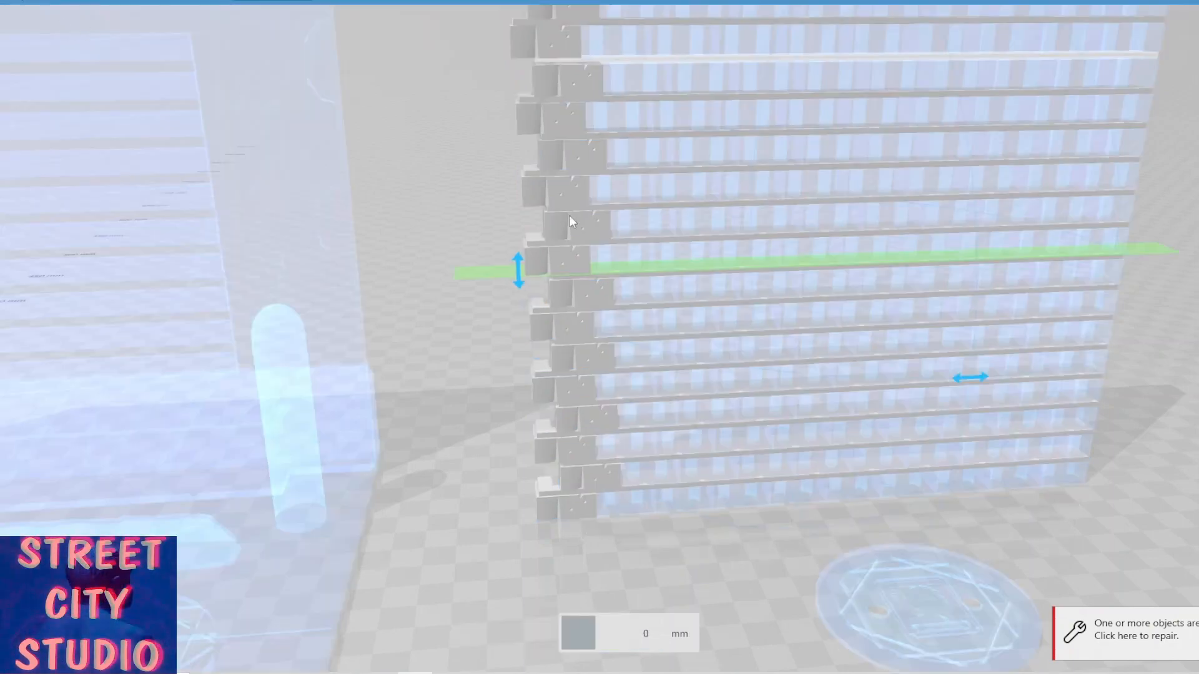
pyautogui.scroll(-5, 570, 222)
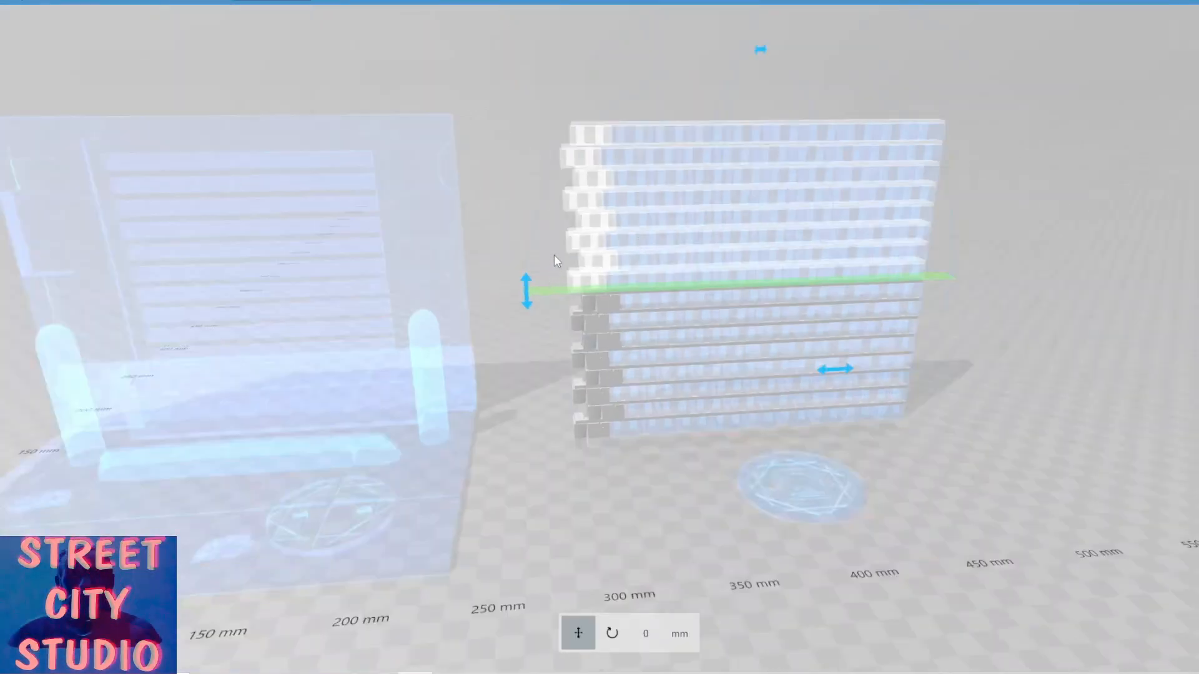
pyautogui.click(528, 286)
pyautogui.moveTo(527, 286); pyautogui.dragTo(682, 148)
pyautogui.click(638, 634)
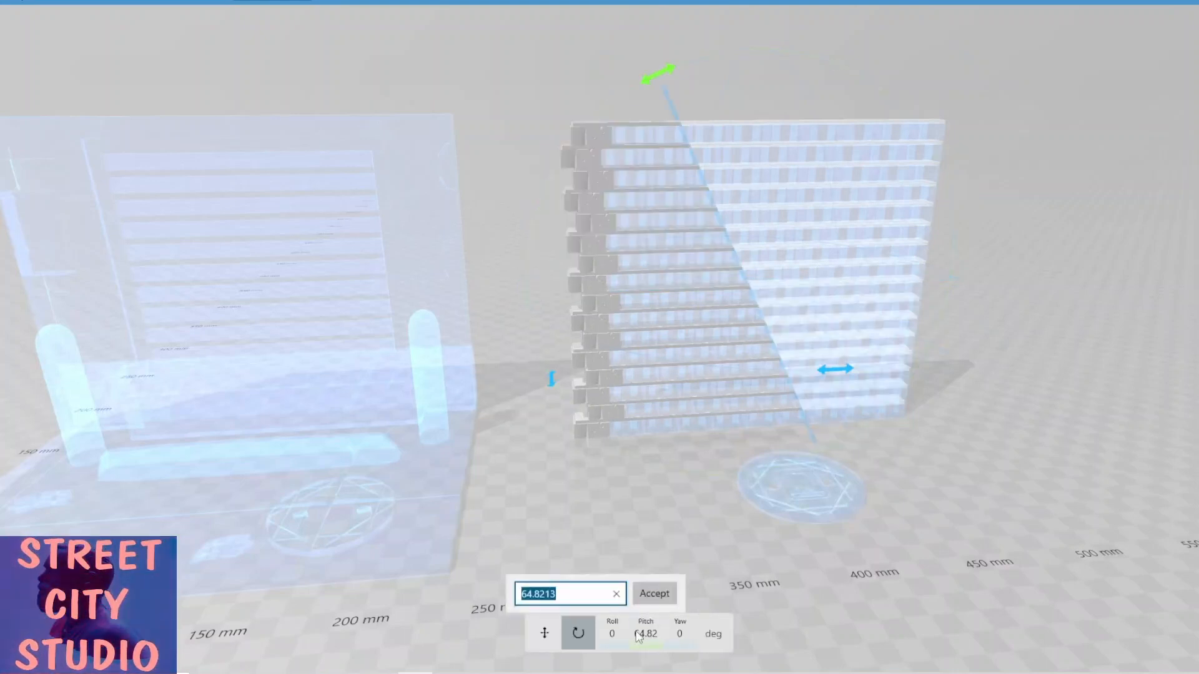
pyautogui.write('90')
pyautogui.press('Return')
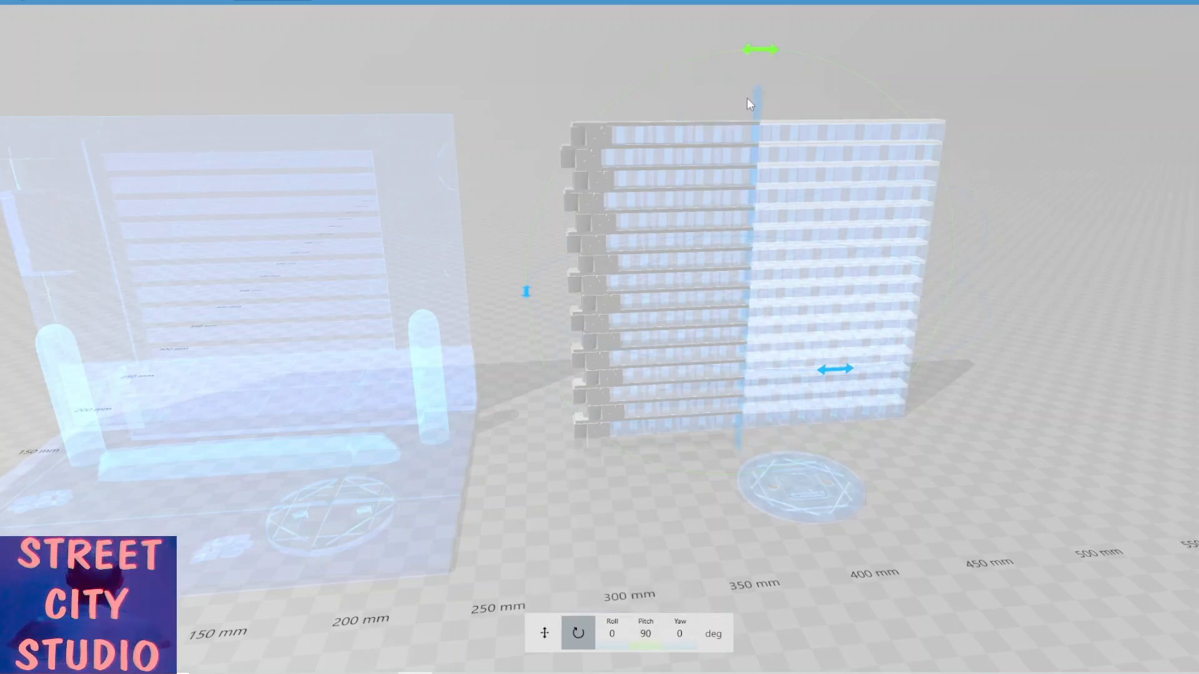
# Move the vertical cutting plane to about 87 mm at the wall's left end and split the courses.
pyautogui.moveTo(758, 107); pyautogui.dragTo(598, 124)
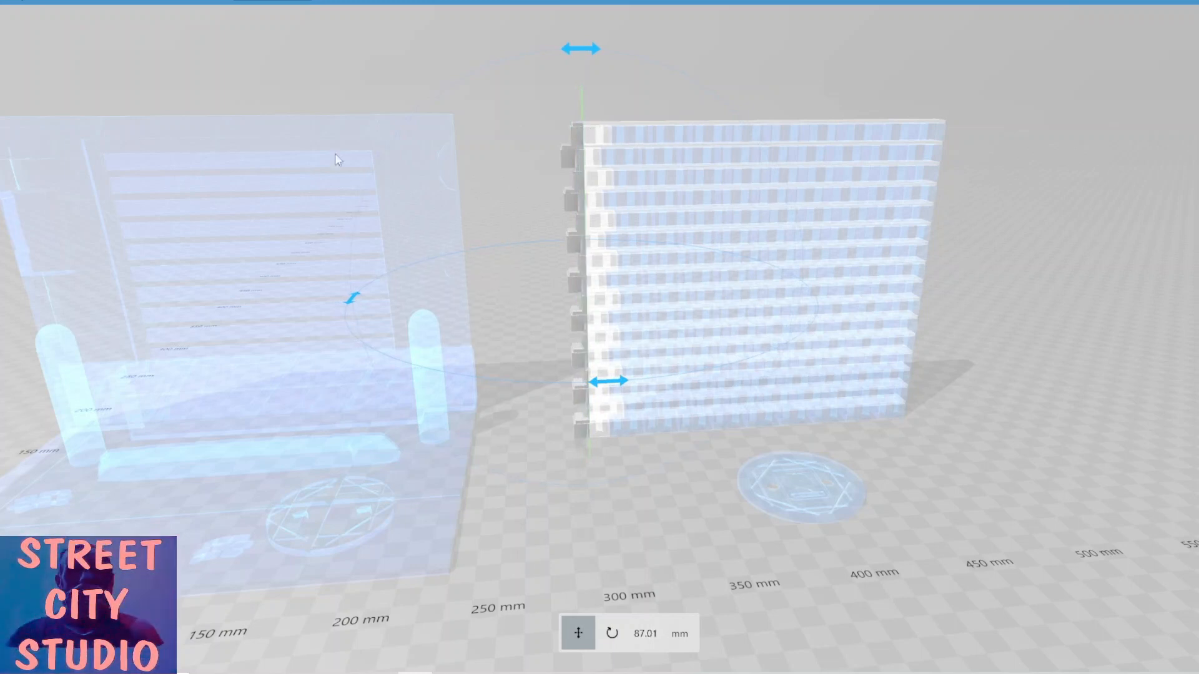
pyautogui.click(37, 1)
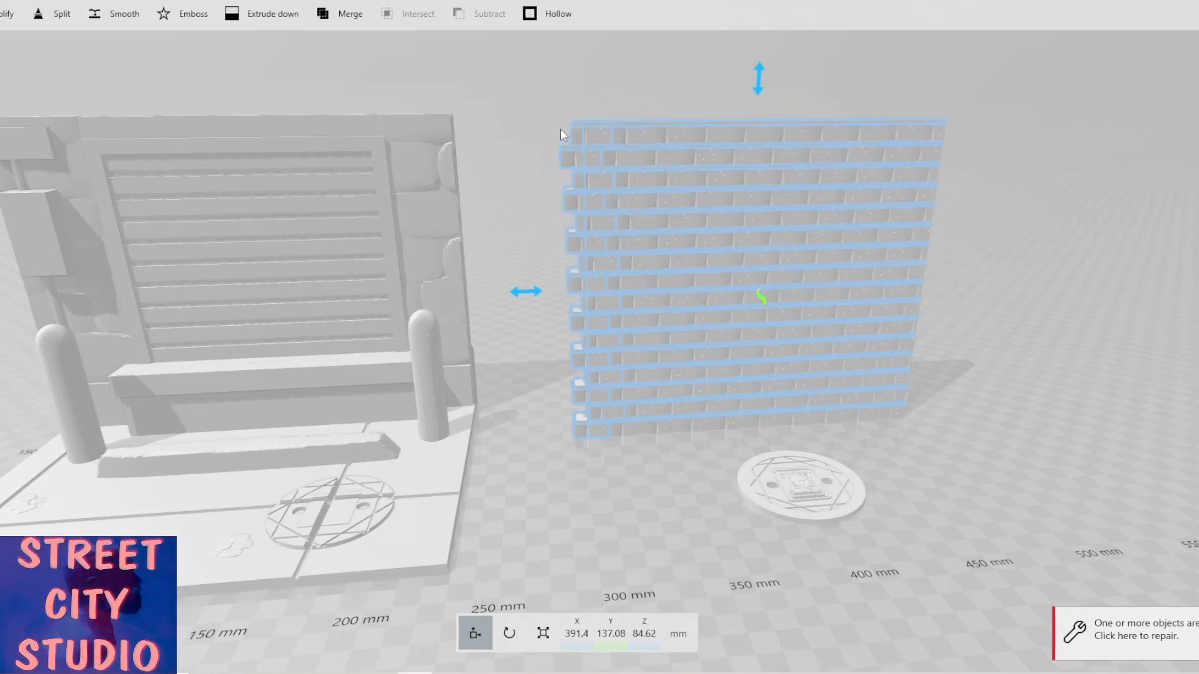
pyautogui.scroll(2, 603, 139)
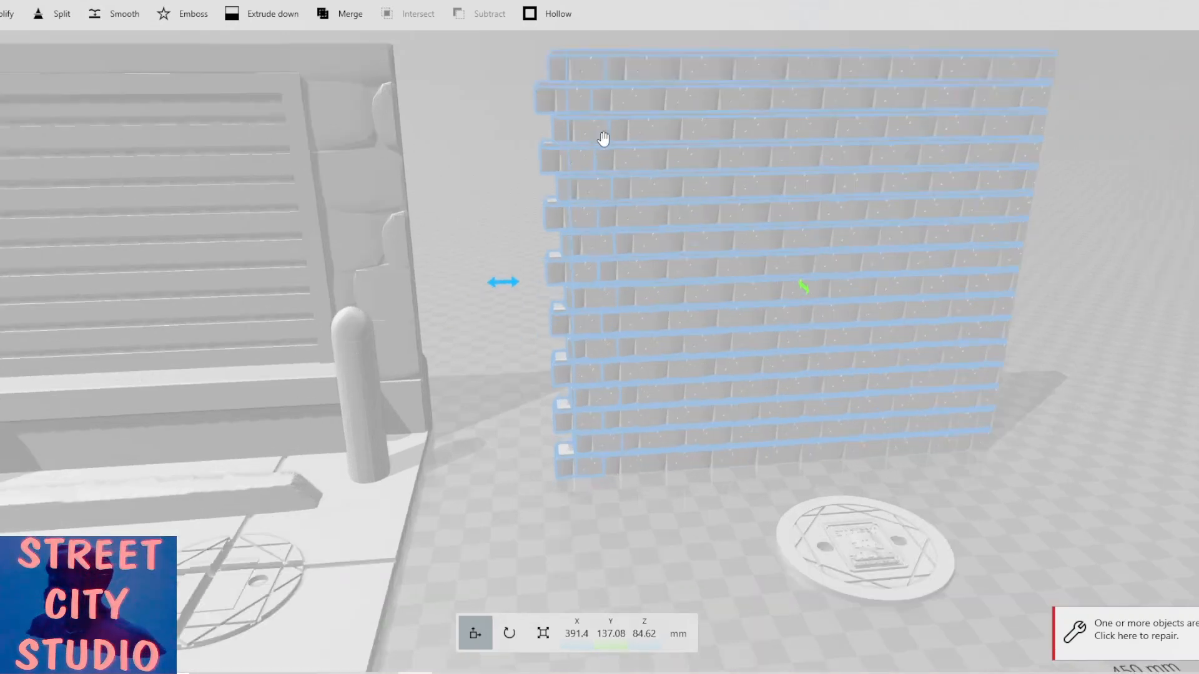
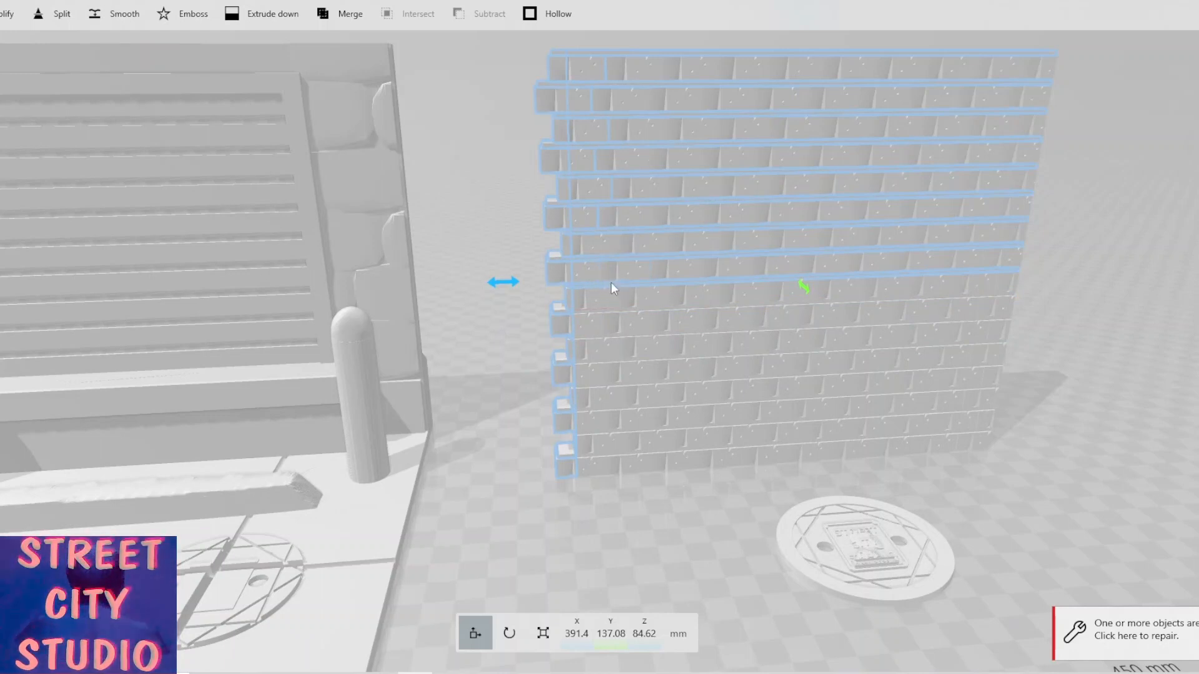
# Delete the cut-off slivers left over at the wall's left end.
pyautogui.scroll(2, 610, 286)
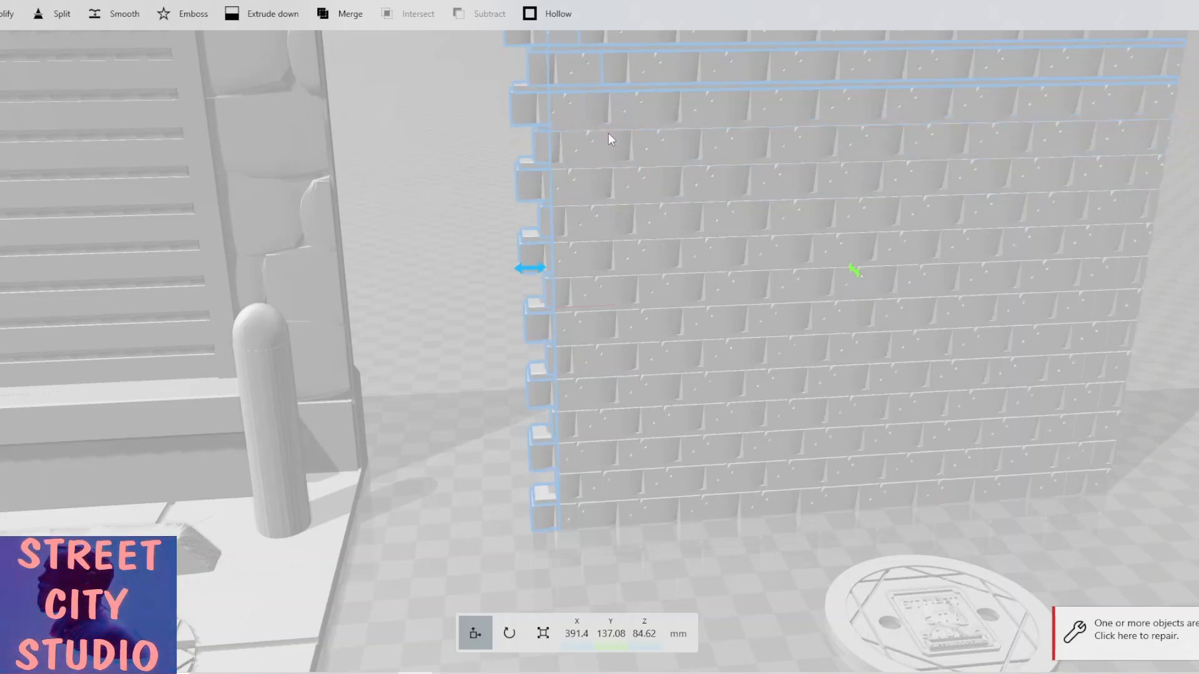
pyautogui.moveTo(577, 212); pyautogui.dragTo(538, 310, button='right')
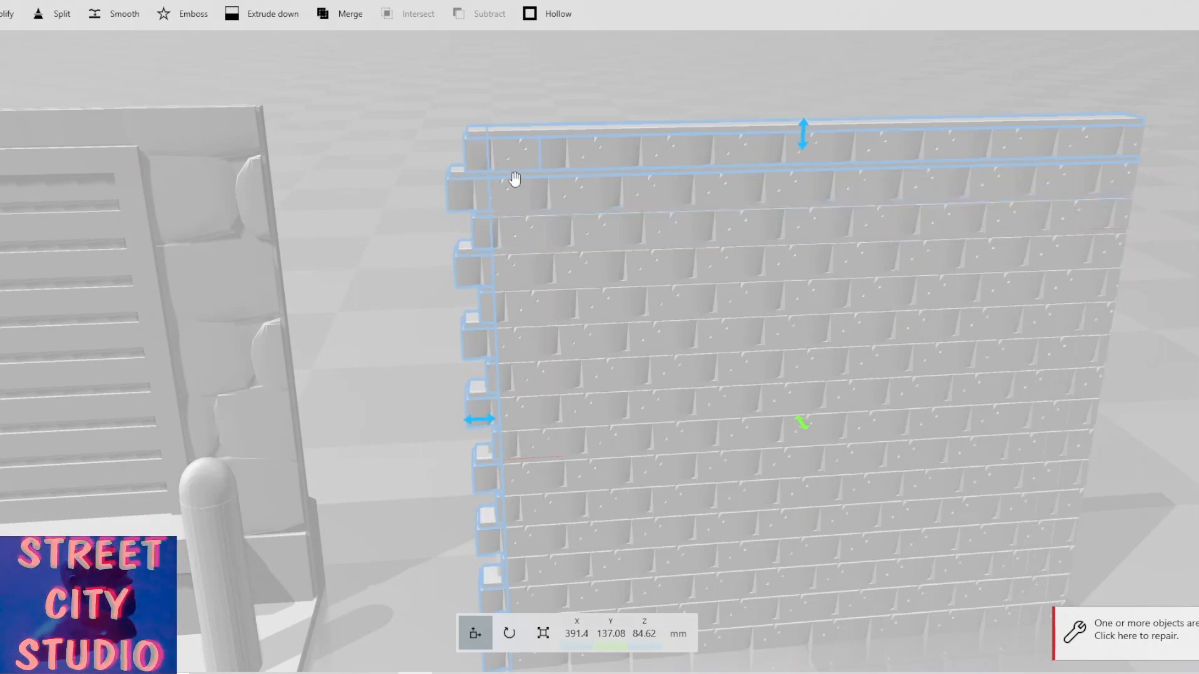
pyautogui.moveTo(507, 136); pyautogui.dragTo(503, 307)
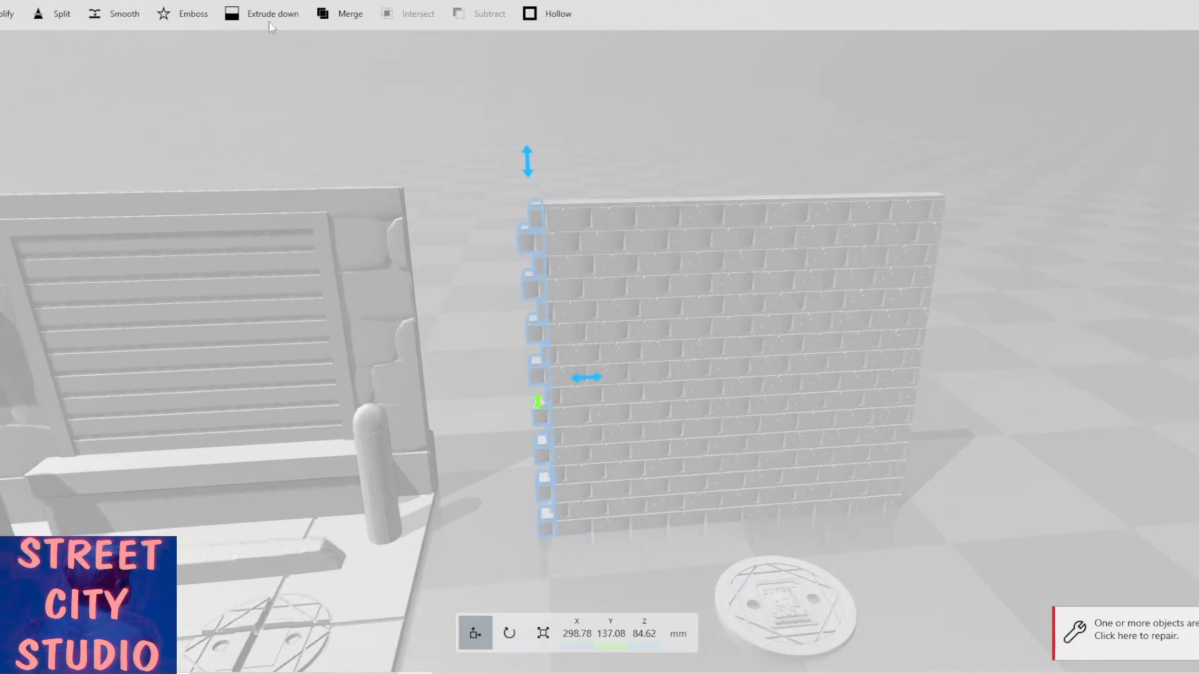
pyautogui.scroll(3, 262, 19)
pyautogui.click(248, 15)
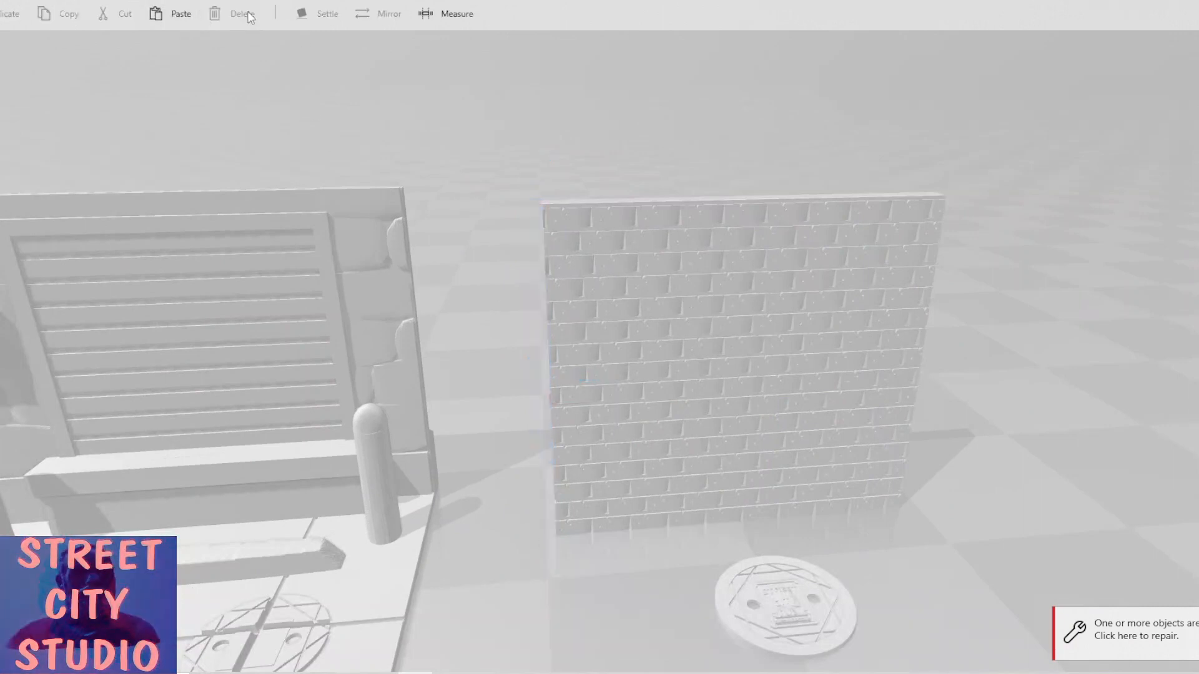
# Inspect the trimmed brick wall from several angles and distances.
pyautogui.moveTo(487, 338); pyautogui.dragTo(457, 247)
pyautogui.scroll(-2, 592, 481)
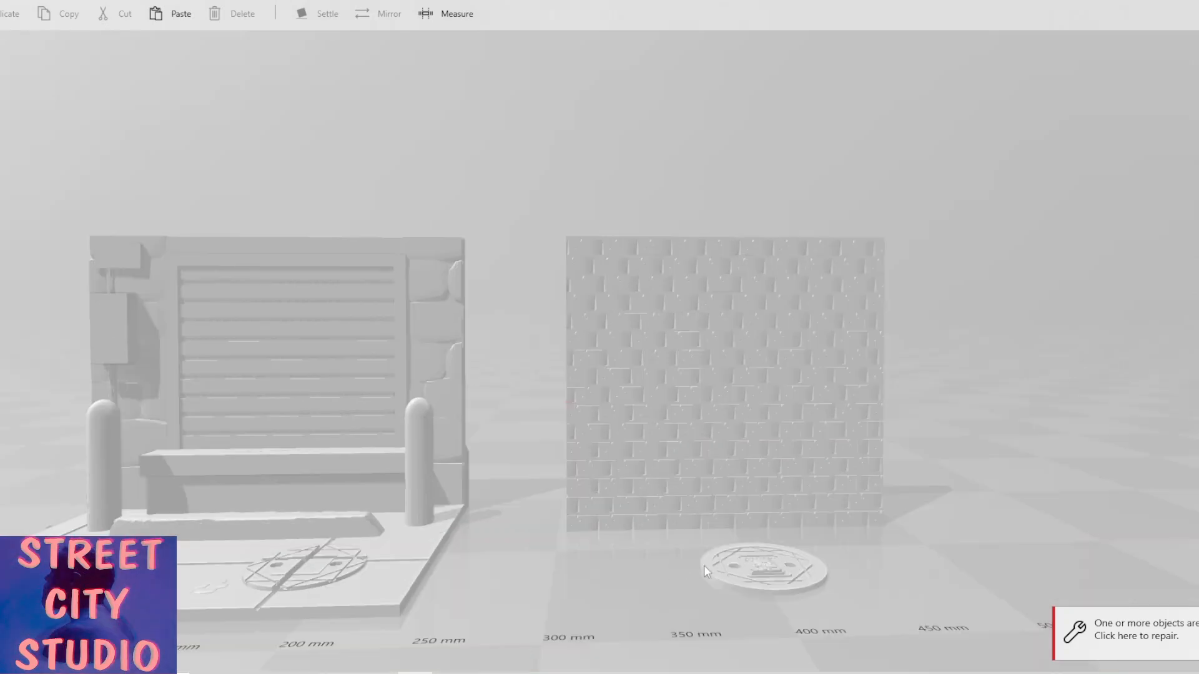
pyautogui.moveTo(562, 414); pyautogui.dragTo(549, 419, button='right')
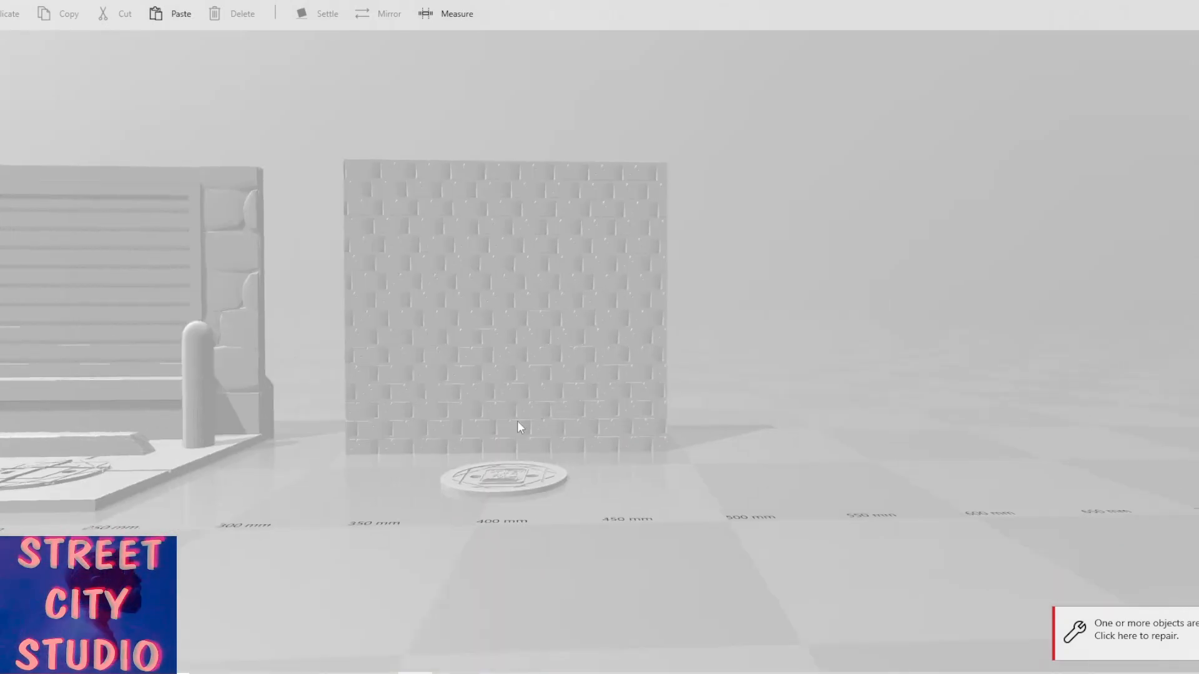
pyautogui.moveTo(383, 524); pyautogui.dragTo(406, 552)
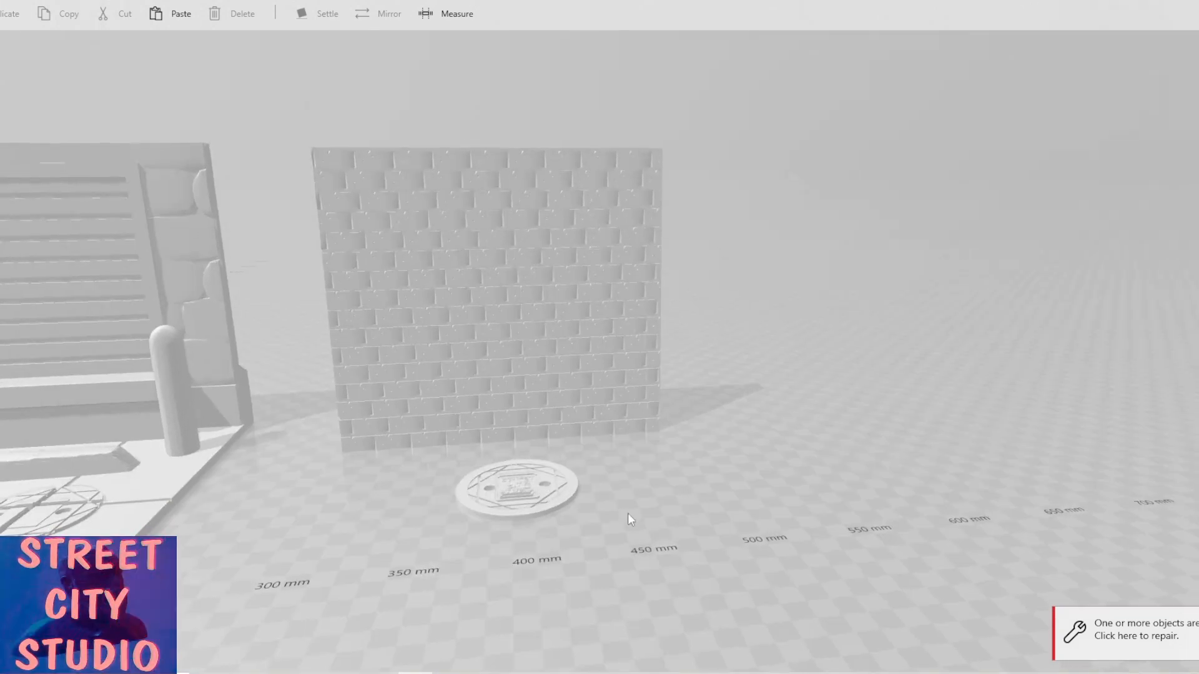
pyautogui.moveTo(629, 516); pyautogui.dragTo(570, 514)
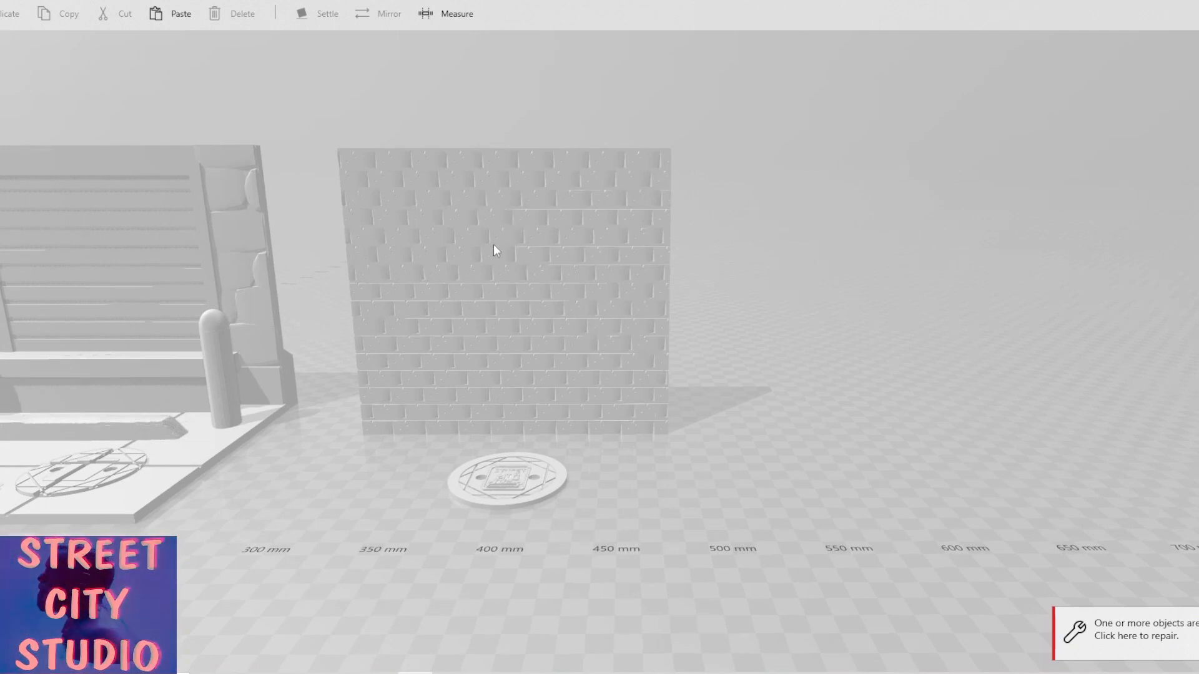
pyautogui.moveTo(418, 136); pyautogui.dragTo(504, 105)
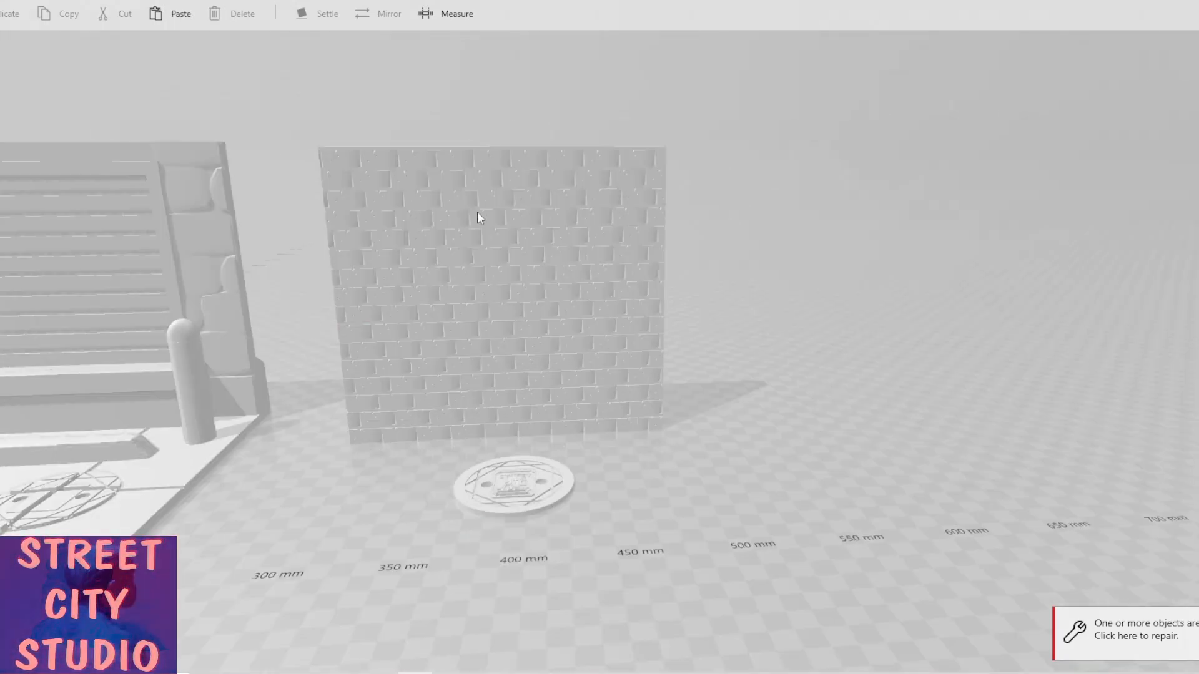
pyautogui.scroll(5, 477, 217)
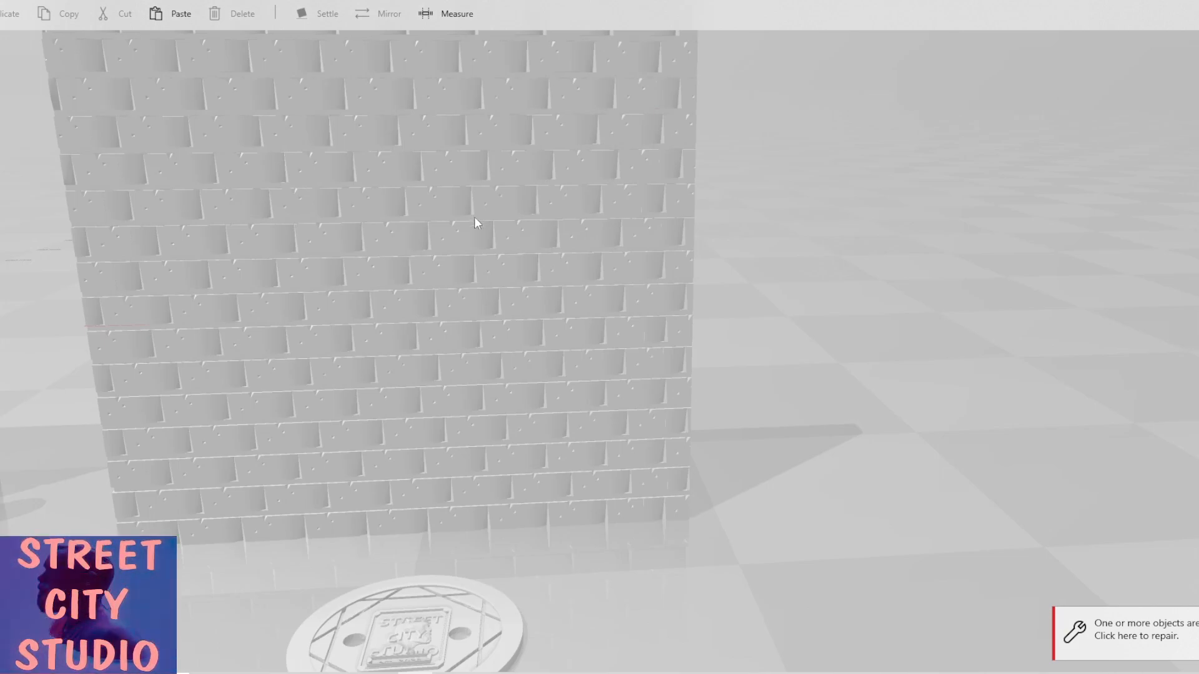
pyautogui.moveTo(405, 514); pyautogui.dragTo(396, 390)
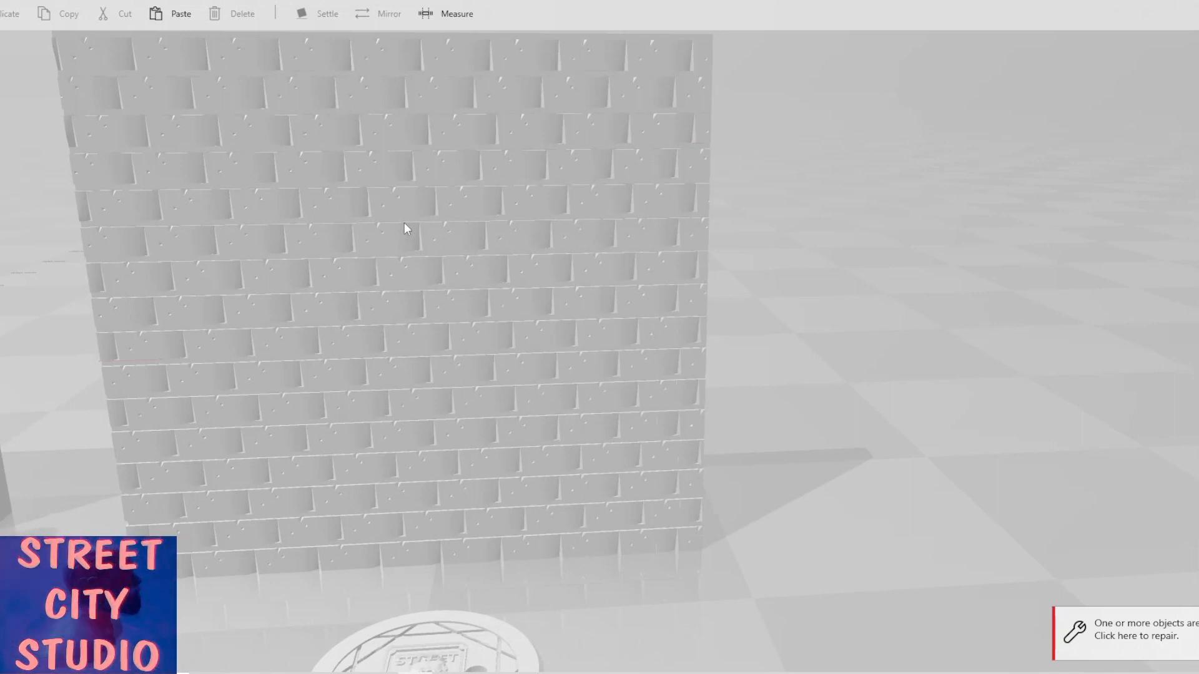
pyautogui.scroll(-5, 405, 228)
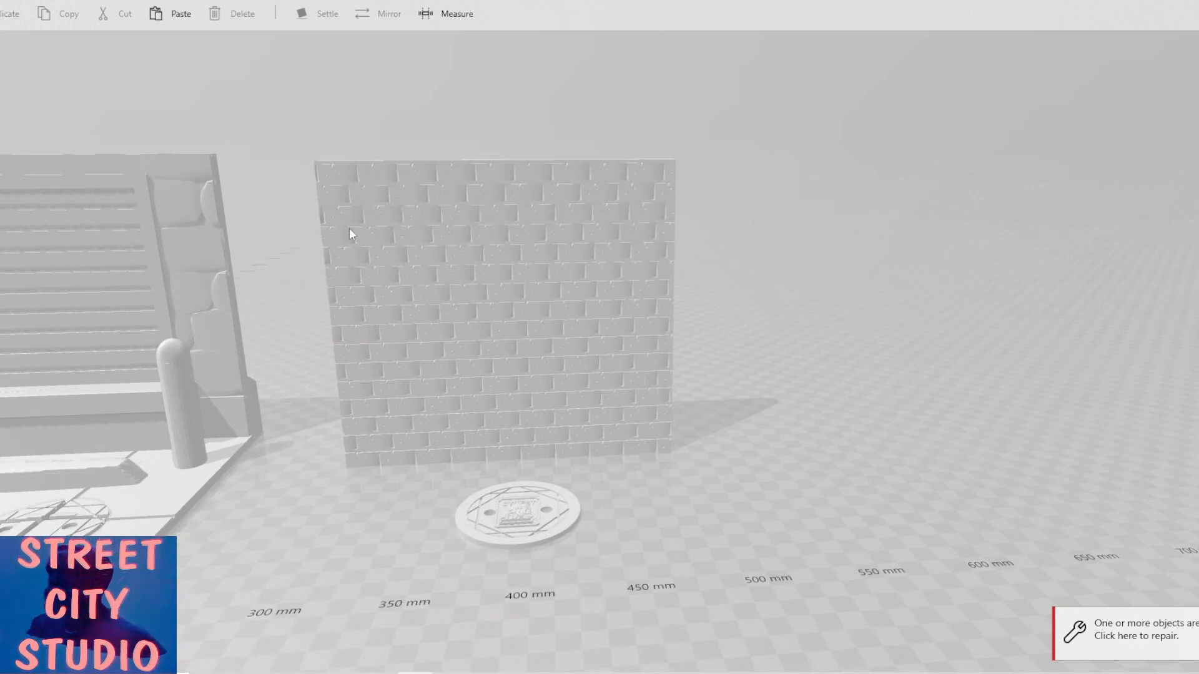
# Select several bricks at the wall's top-left corner one by one, then clear the selection.
pyautogui.click(329, 176)
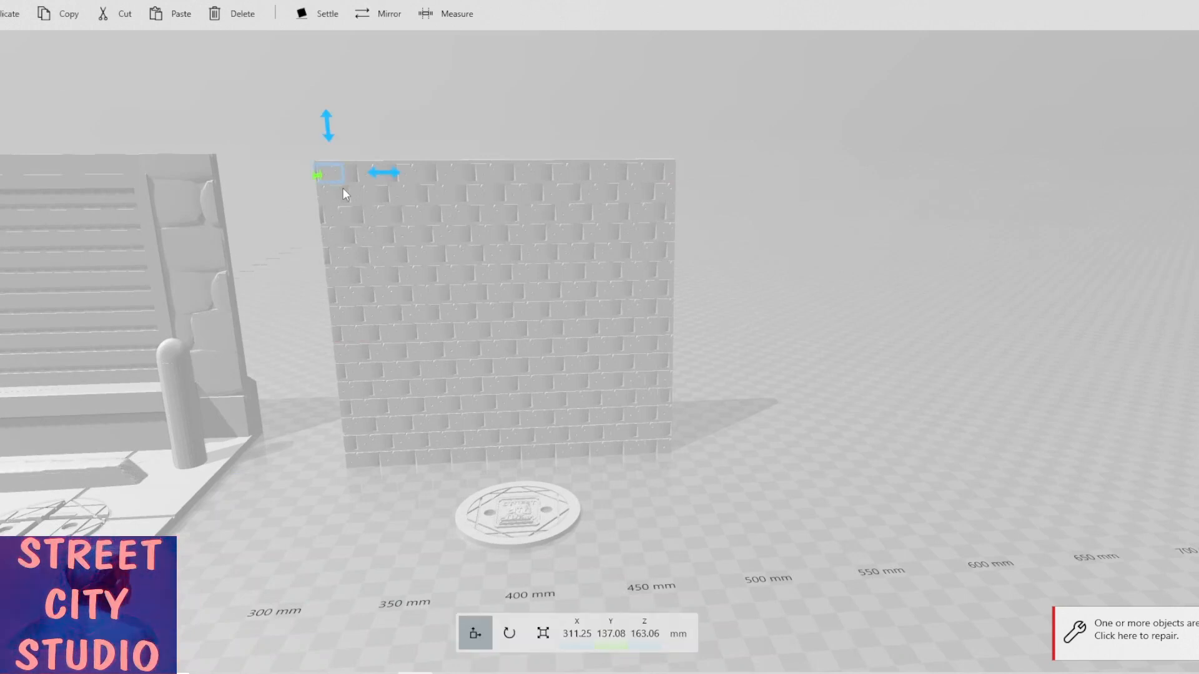
pyautogui.keyDown('ctrl'); pyautogui.click(350, 175); pyautogui.keyUp('ctrl')
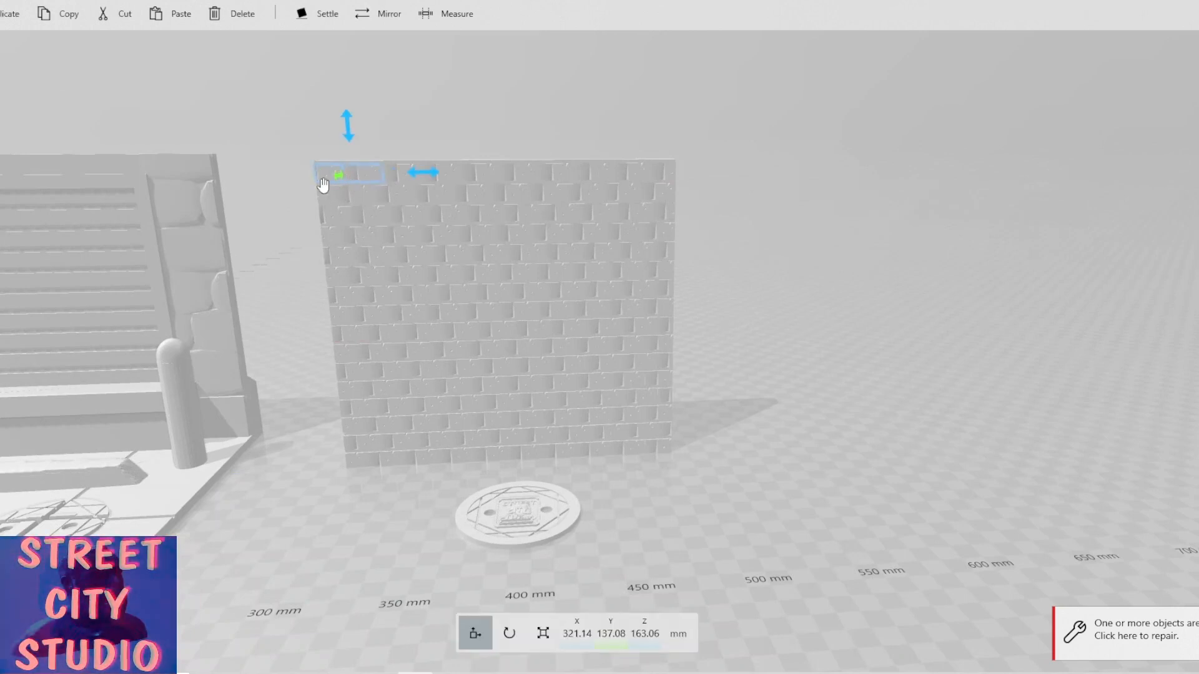
pyautogui.keyDown('ctrl'); pyautogui.click(354, 197); pyautogui.keyUp('ctrl')
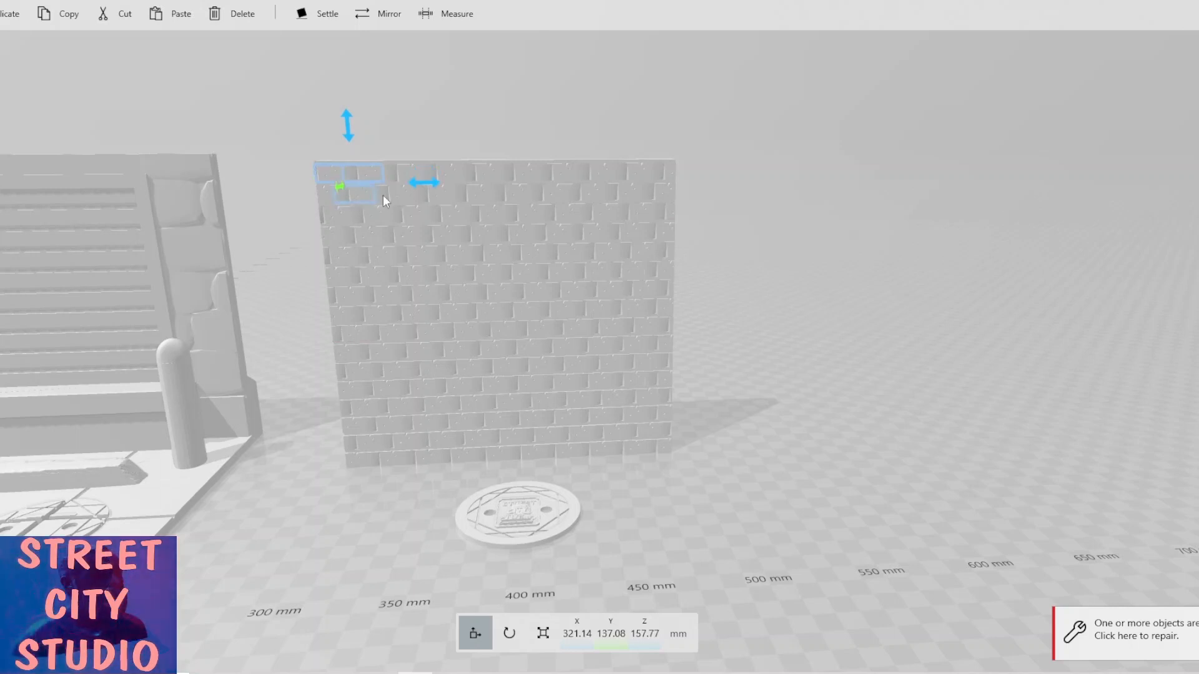
pyautogui.keyDown('ctrl'); pyautogui.click(400, 199); pyautogui.keyUp('ctrl')
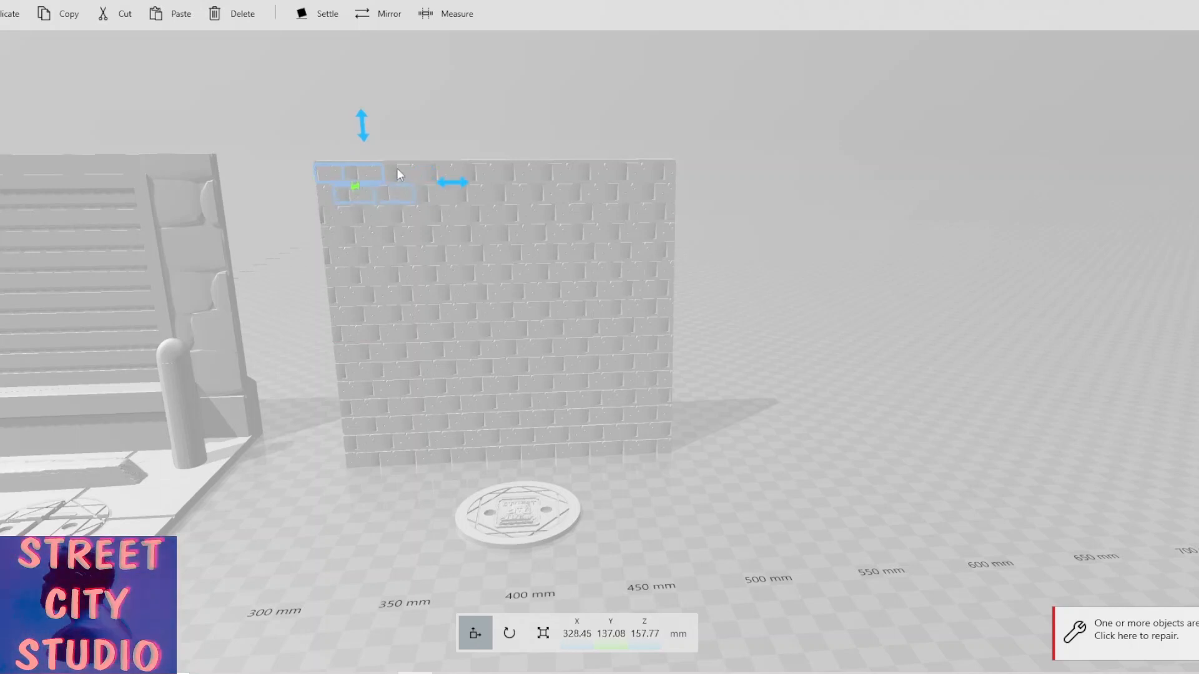
pyautogui.keyDown('ctrl'); pyautogui.click(398, 173); pyautogui.keyUp('ctrl')
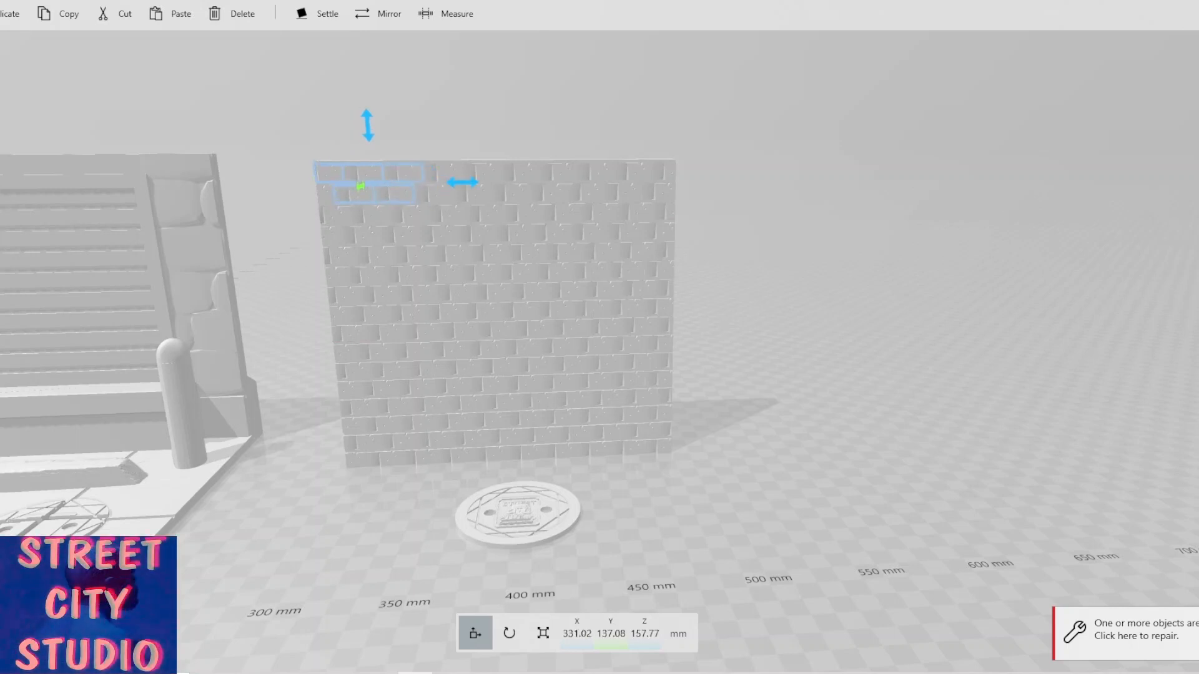
pyautogui.click(958, 272)
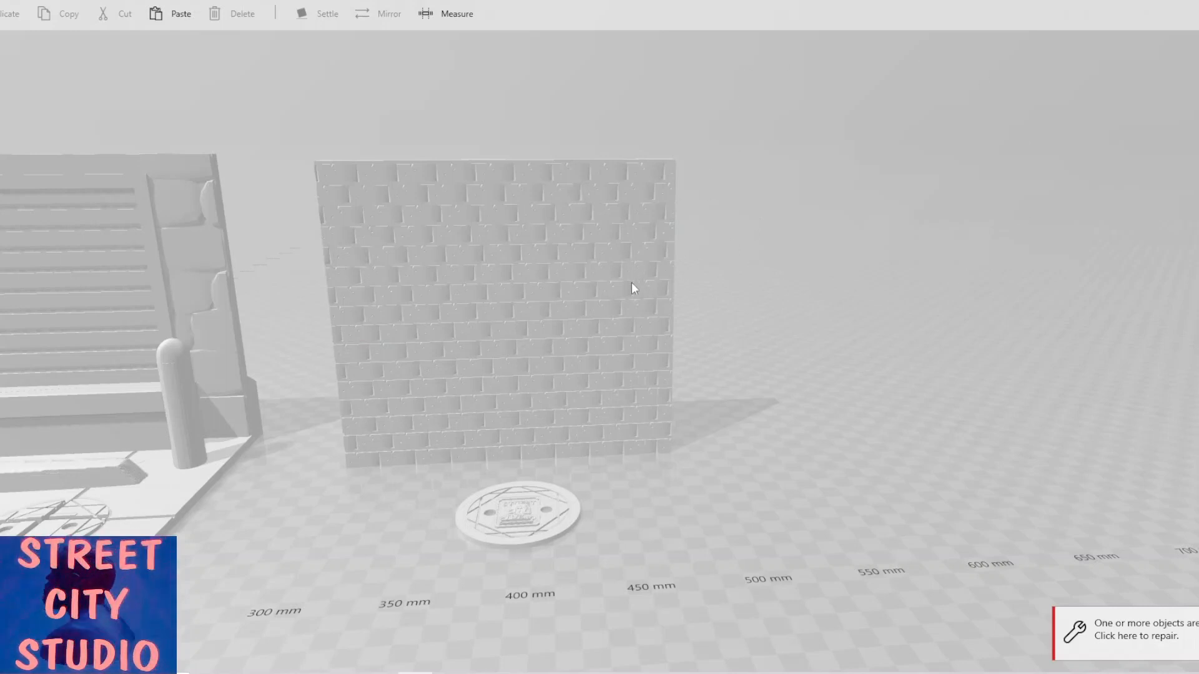
# Select a brick in the middle of the wall and try to rotate it.
pyautogui.scroll(4, 604, 251)
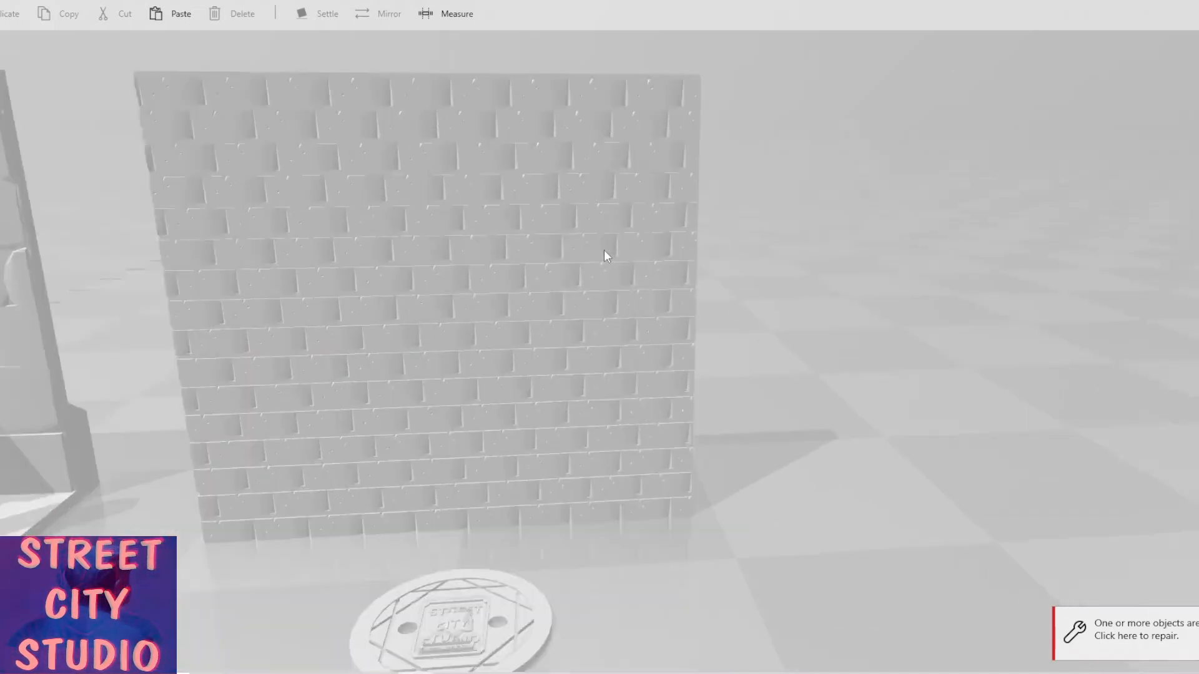
pyautogui.click(520, 250)
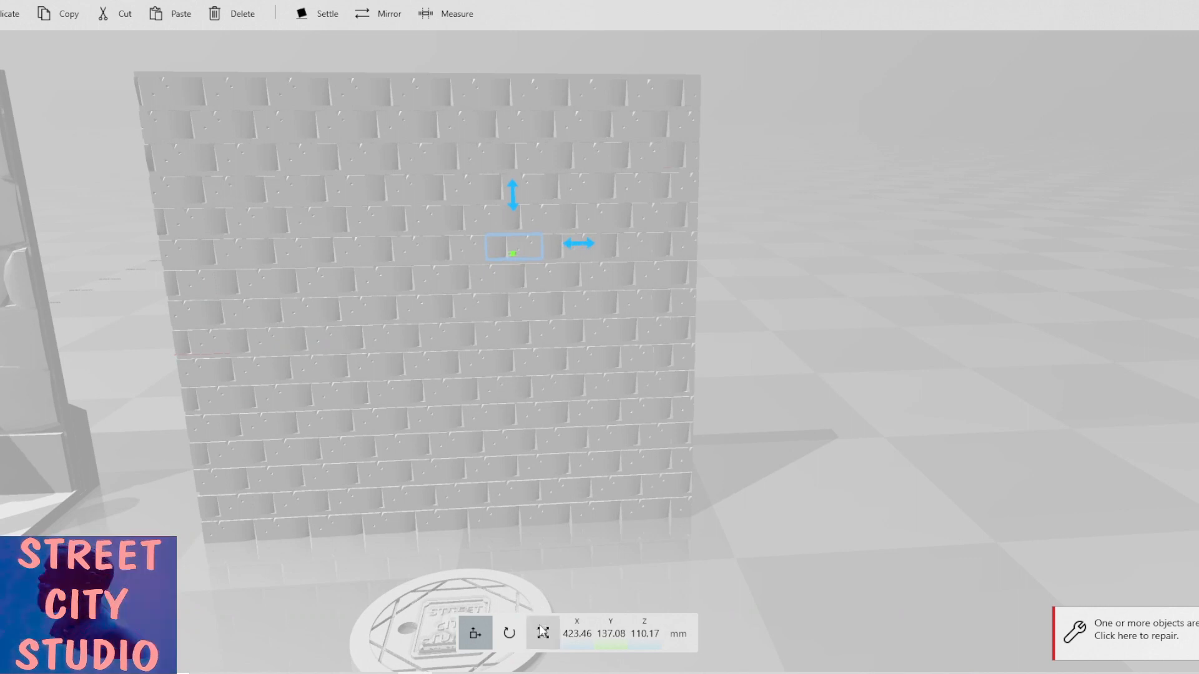
pyautogui.click(510, 638)
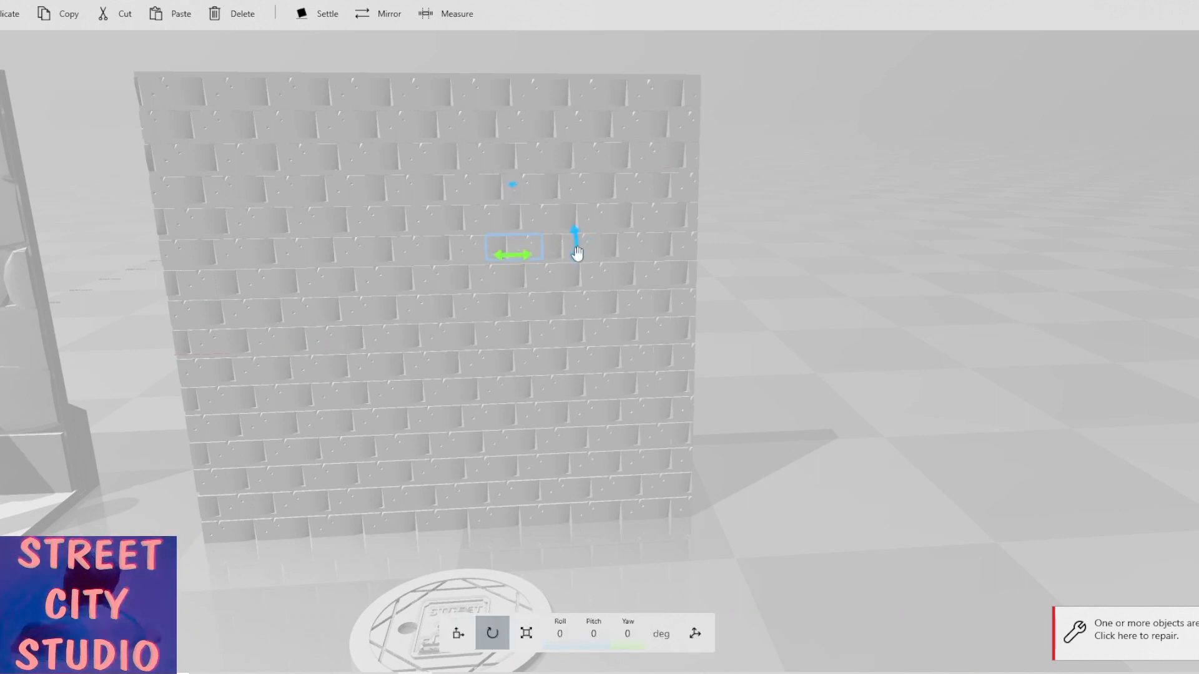
pyautogui.moveTo(574, 236); pyautogui.dragTo(473, 252)
pyautogui.click(398, 317)
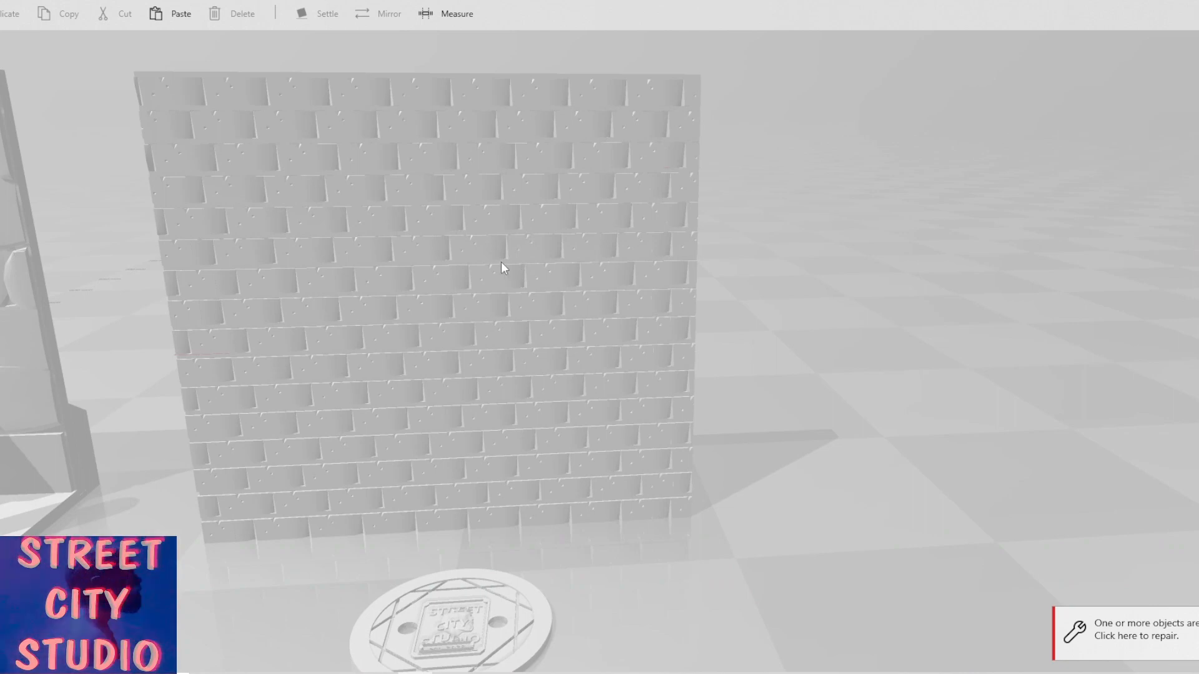
# Move a brick from the wall's top-left corner out to the right, clear of the wall.
pyautogui.scroll(3, 496, 246)
pyautogui.scroll(-2, 496, 247)
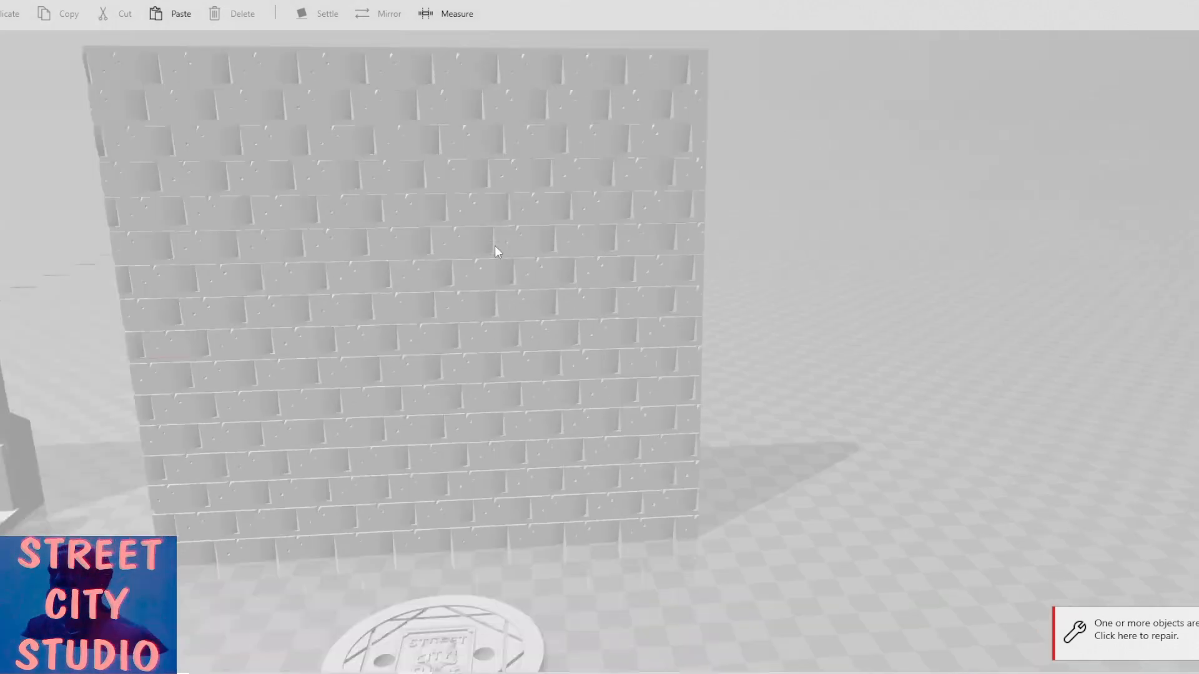
pyautogui.scroll(-2, 495, 247)
pyautogui.click(654, 106)
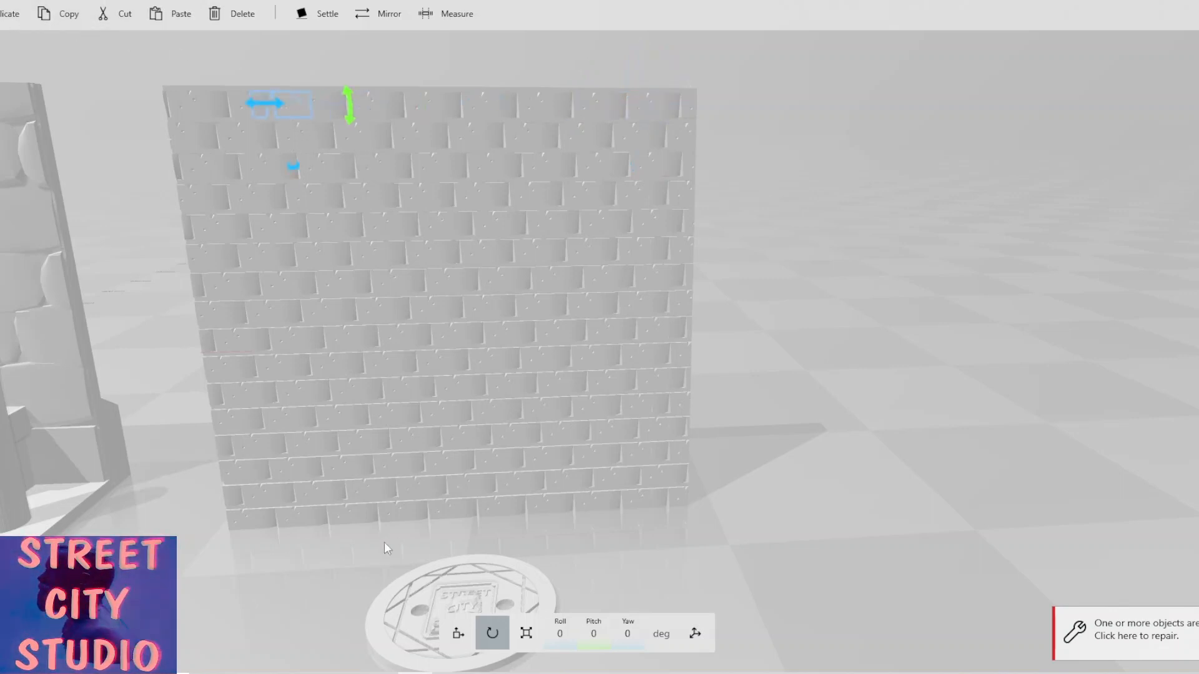
pyautogui.click(458, 633)
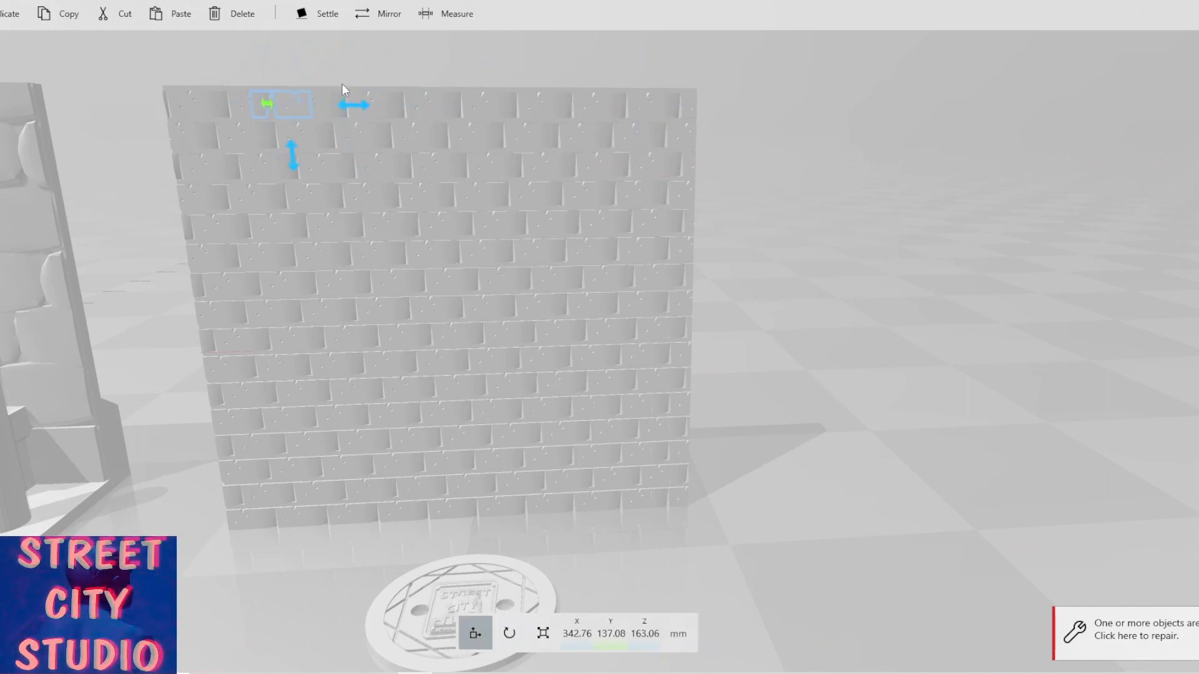
pyautogui.moveTo(358, 105); pyautogui.dragTo(944, 211)
# Repair the model's reported mesh errors.
pyautogui.moveTo(676, 340); pyautogui.dragTo(593, 388, button='right')
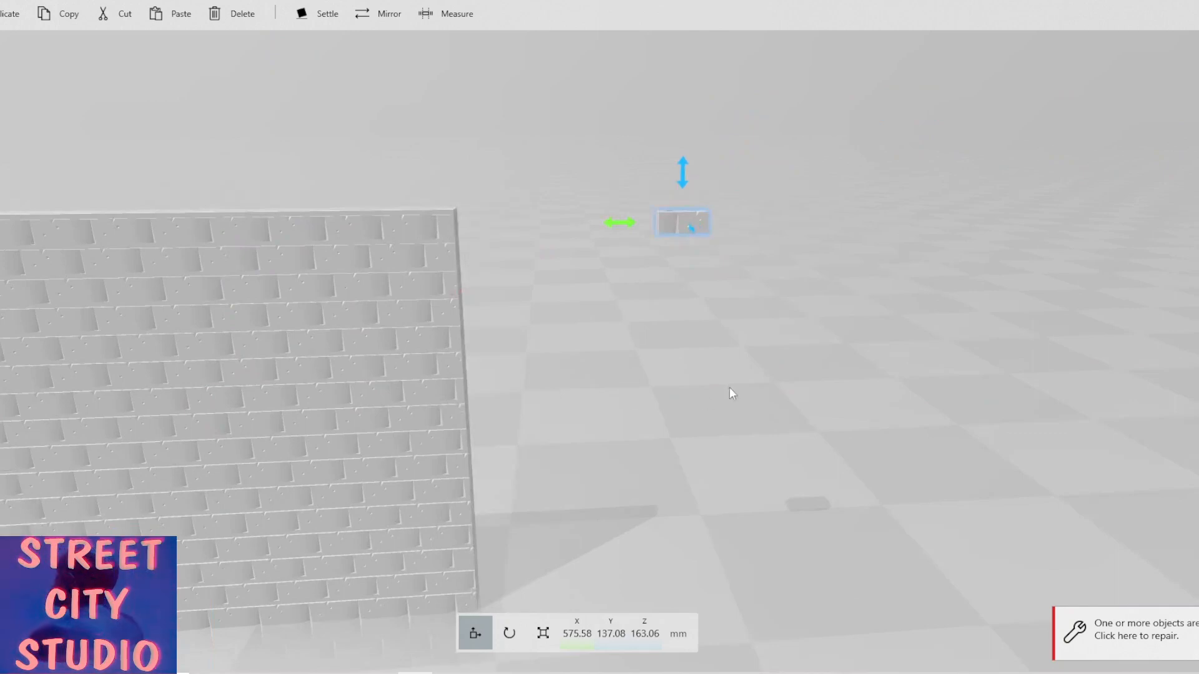
pyautogui.moveTo(729, 387); pyautogui.dragTo(473, 449)
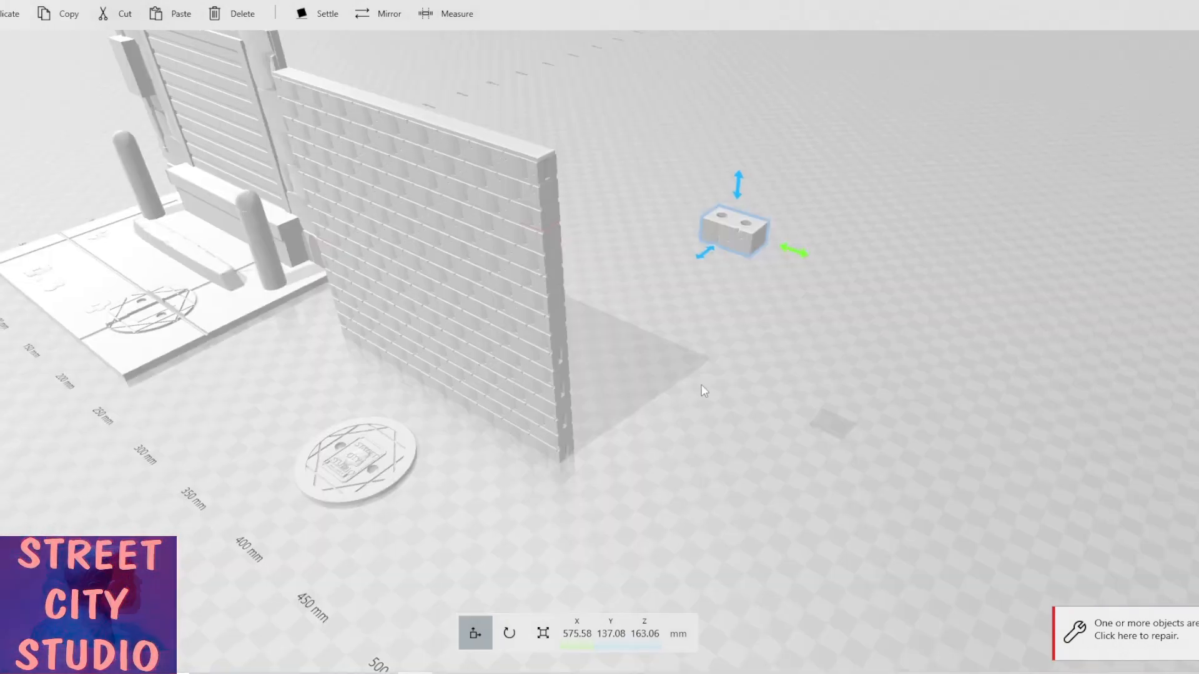
pyautogui.moveTo(704, 391); pyautogui.dragTo(503, 348)
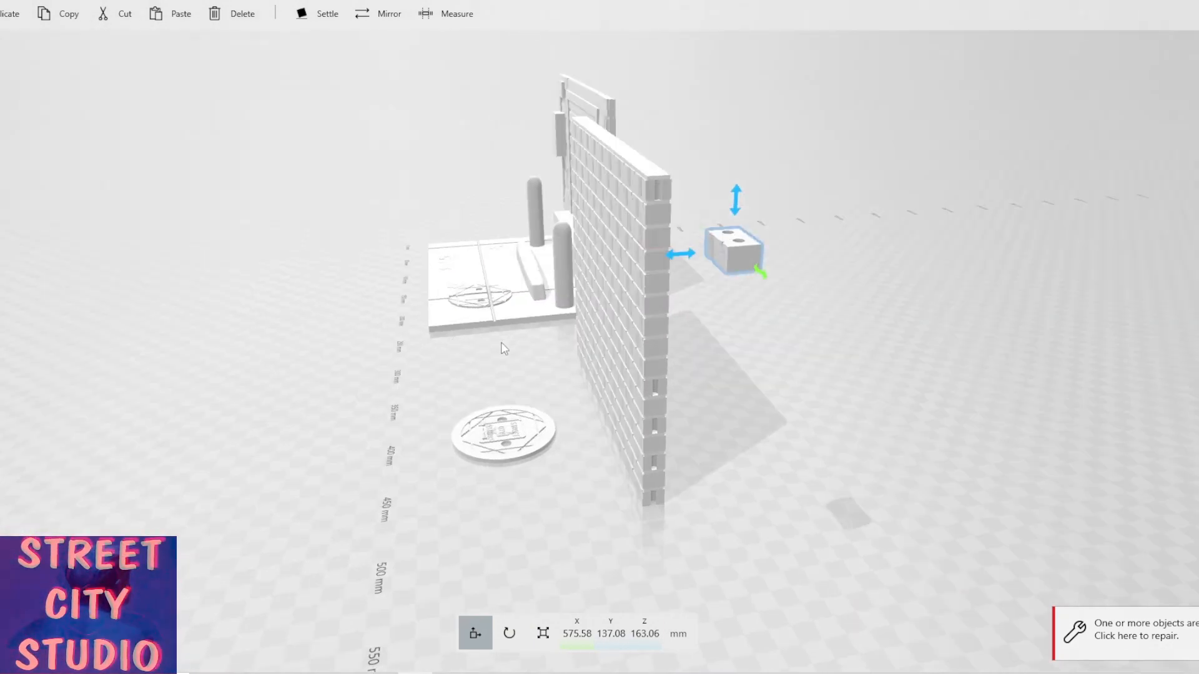
pyautogui.moveTo(503, 347); pyautogui.dragTo(741, 343)
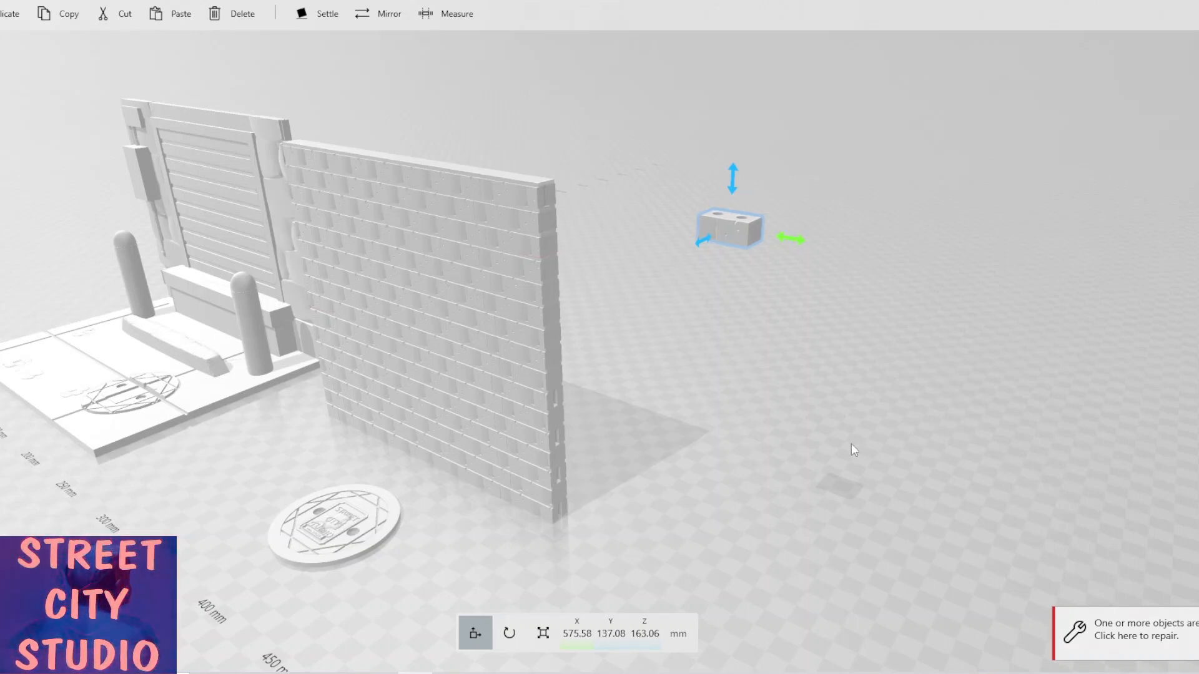
pyautogui.scroll(-5, 852, 443)
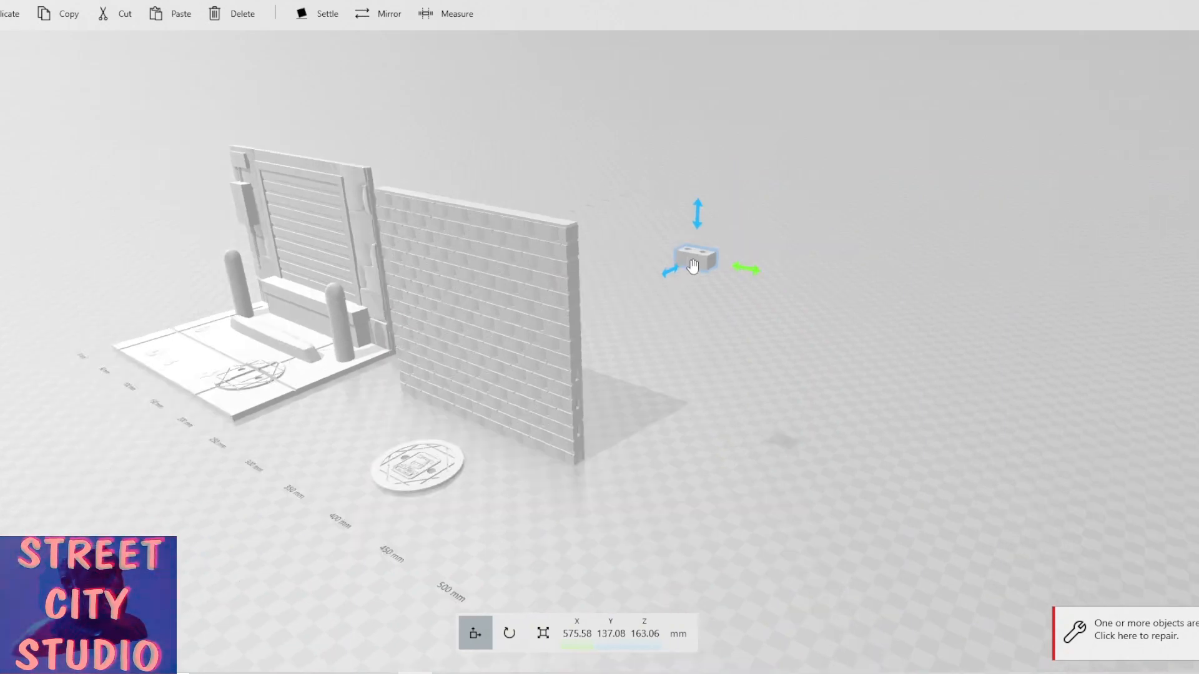
pyautogui.click(1112, 631)
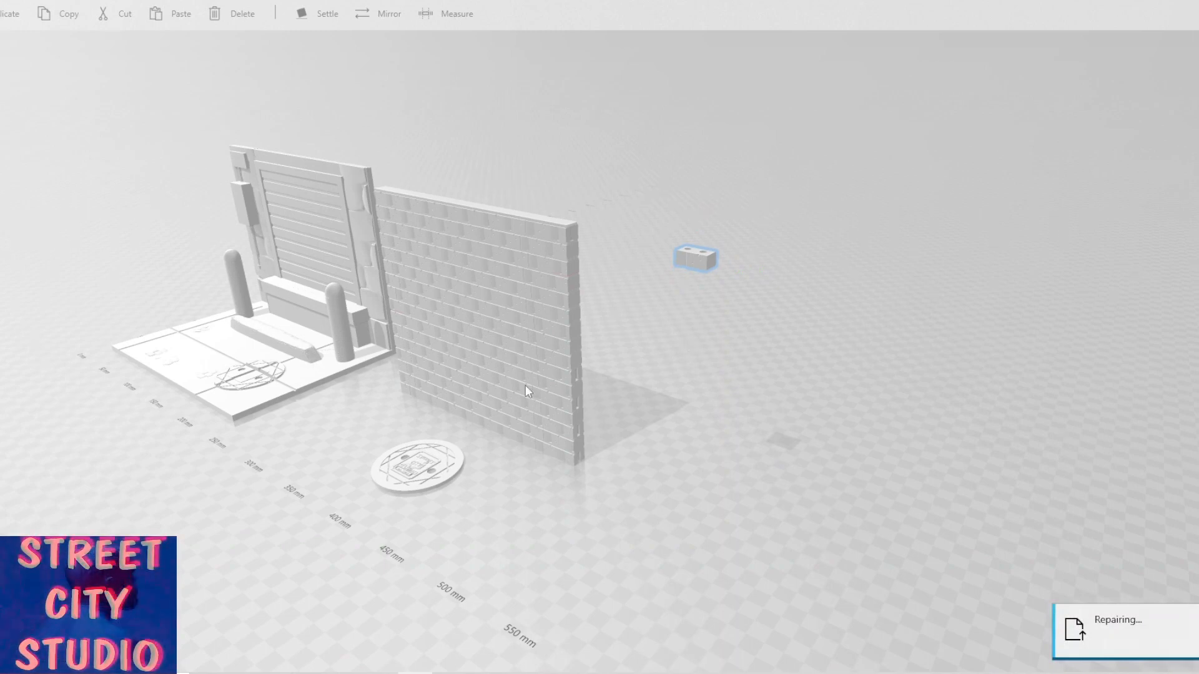
# Examine the separated brick and the wall from different angles.
pyautogui.moveTo(763, 461); pyautogui.dragTo(483, 439)
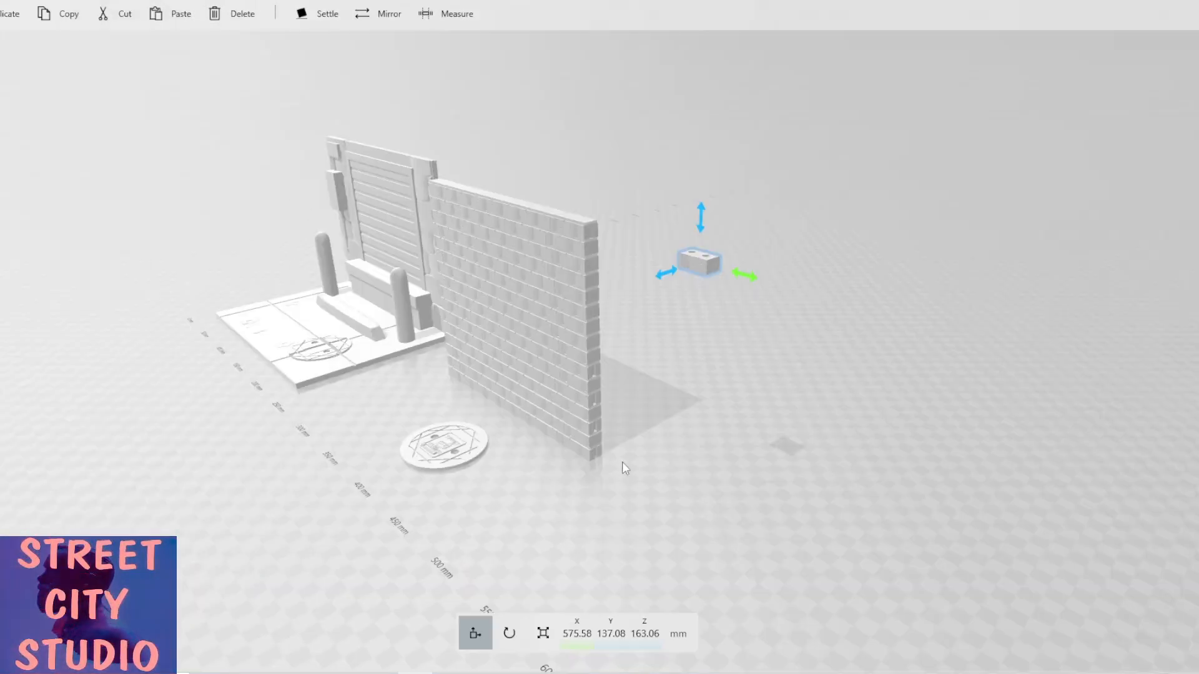
pyautogui.moveTo(479, 484); pyautogui.dragTo(610, 460)
pyautogui.scroll(3, 718, 497)
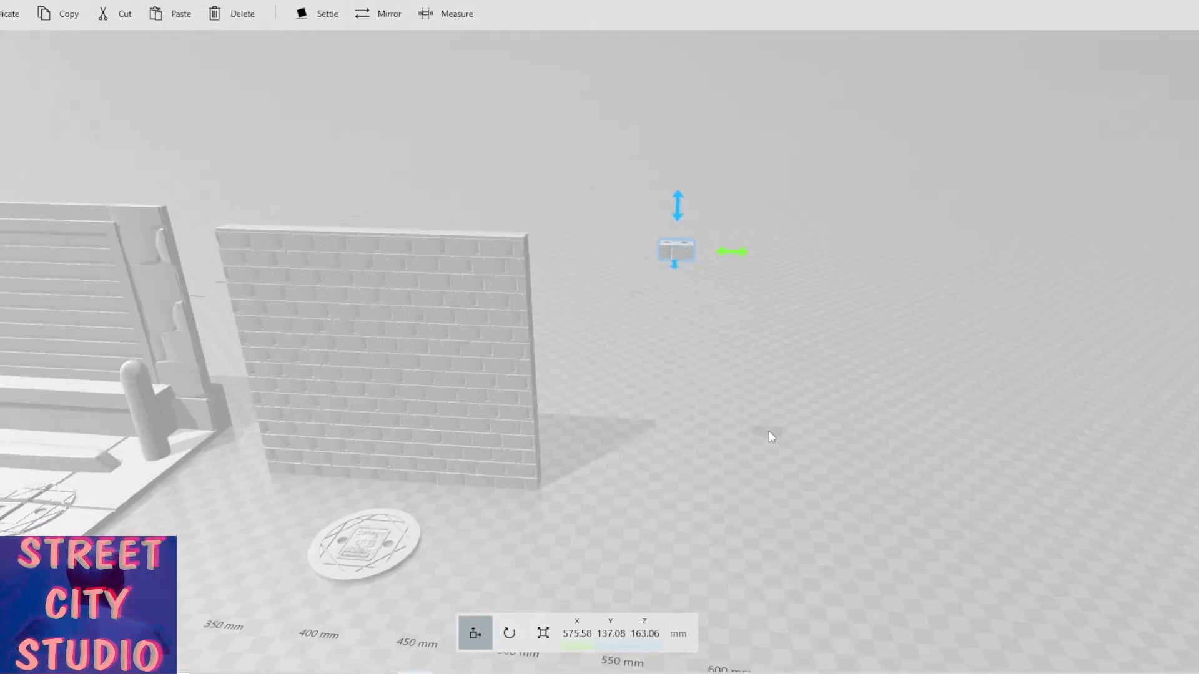
pyautogui.moveTo(771, 436); pyautogui.dragTo(826, 432)
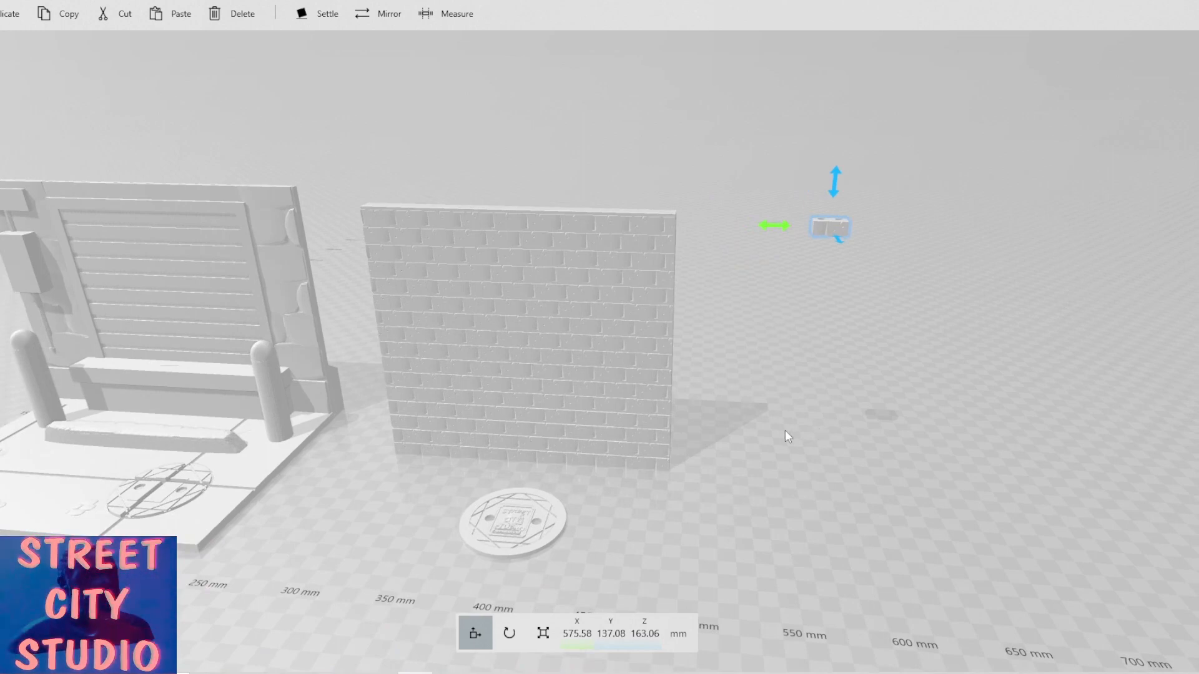
pyautogui.moveTo(688, 507); pyautogui.dragTo(726, 393)
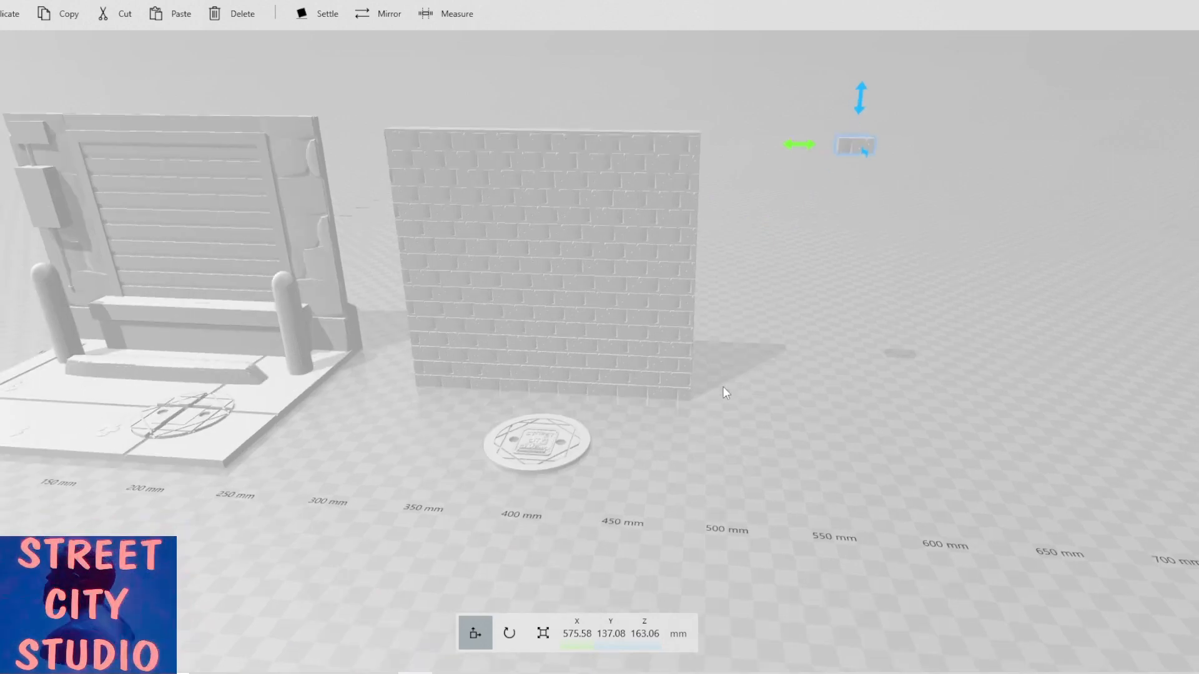